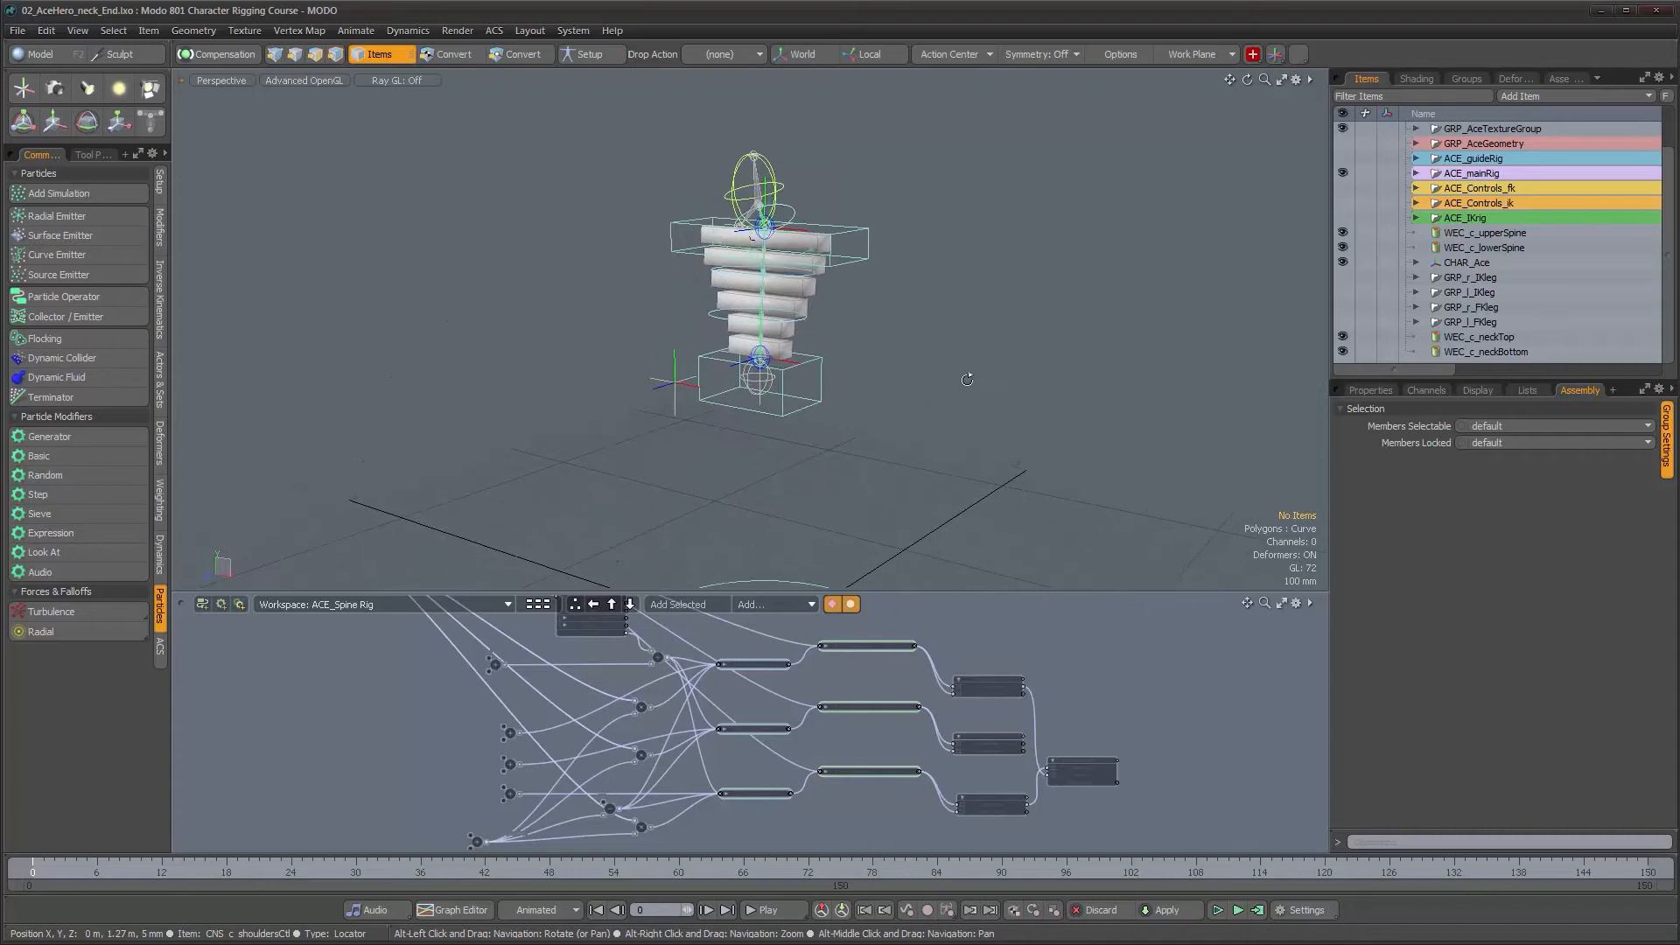
Step: Enlarge the item list to fit the whole scene hierarchy and display the spine rig group's properties
{"action": "left_click_drag", "start_coordinate": [1576, 378], "coordinate": [1580, 440]}
{"action": "left_click", "coordinate": [1375, 452]}
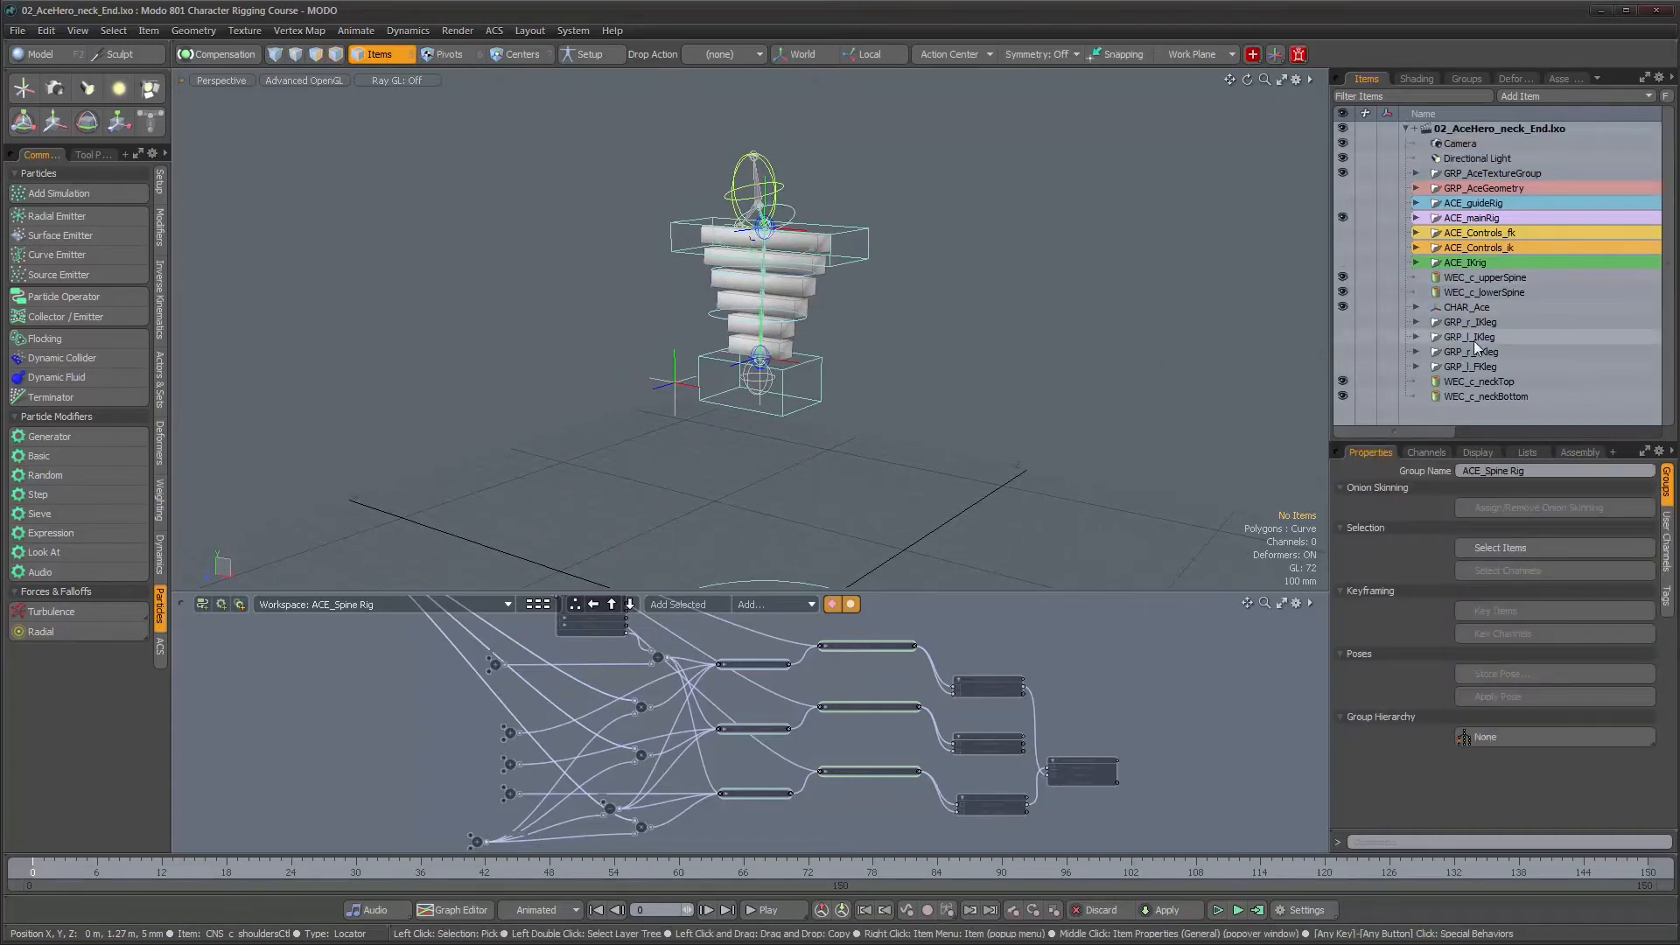
Step: Maximize the perspective viewport over the schematic and make the GRP_AceGeometry group visible
{"action": "left_click_drag", "start_coordinate": [728, 314], "coordinate": [758, 378], "text": "alt"}
{"action": "right_click_drag", "start_coordinate": [759, 378], "coordinate": [763, 385], "text": "alt"}
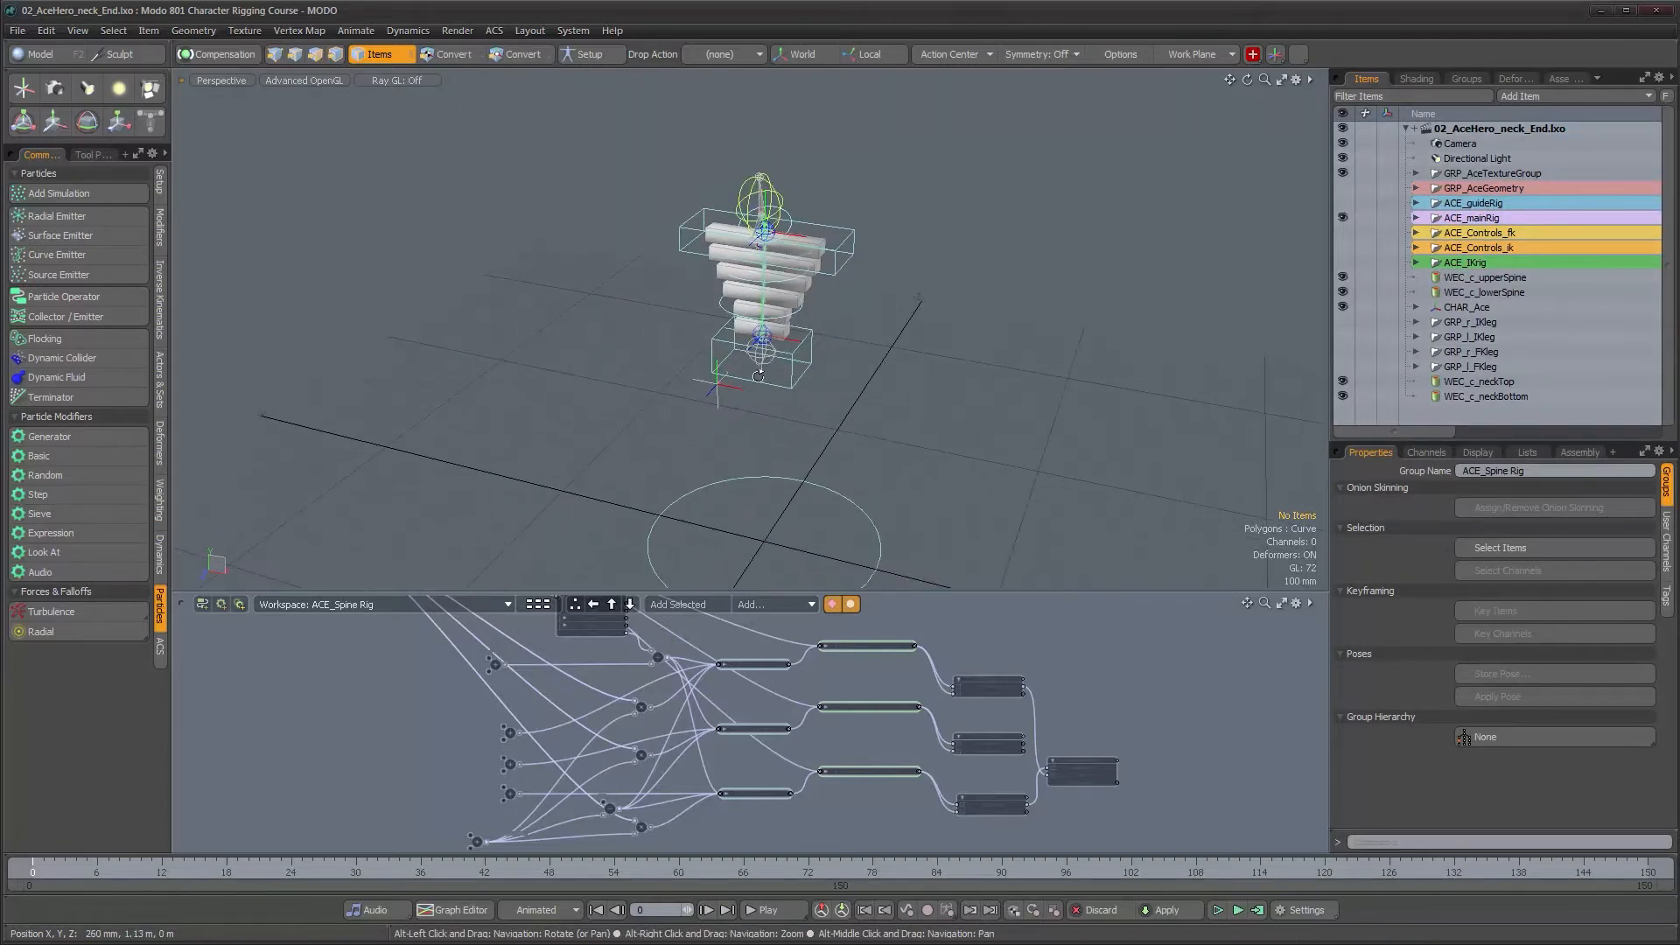
{"action": "middle_click_drag", "start_coordinate": [763, 385], "coordinate": [753, 349], "text": "alt"}
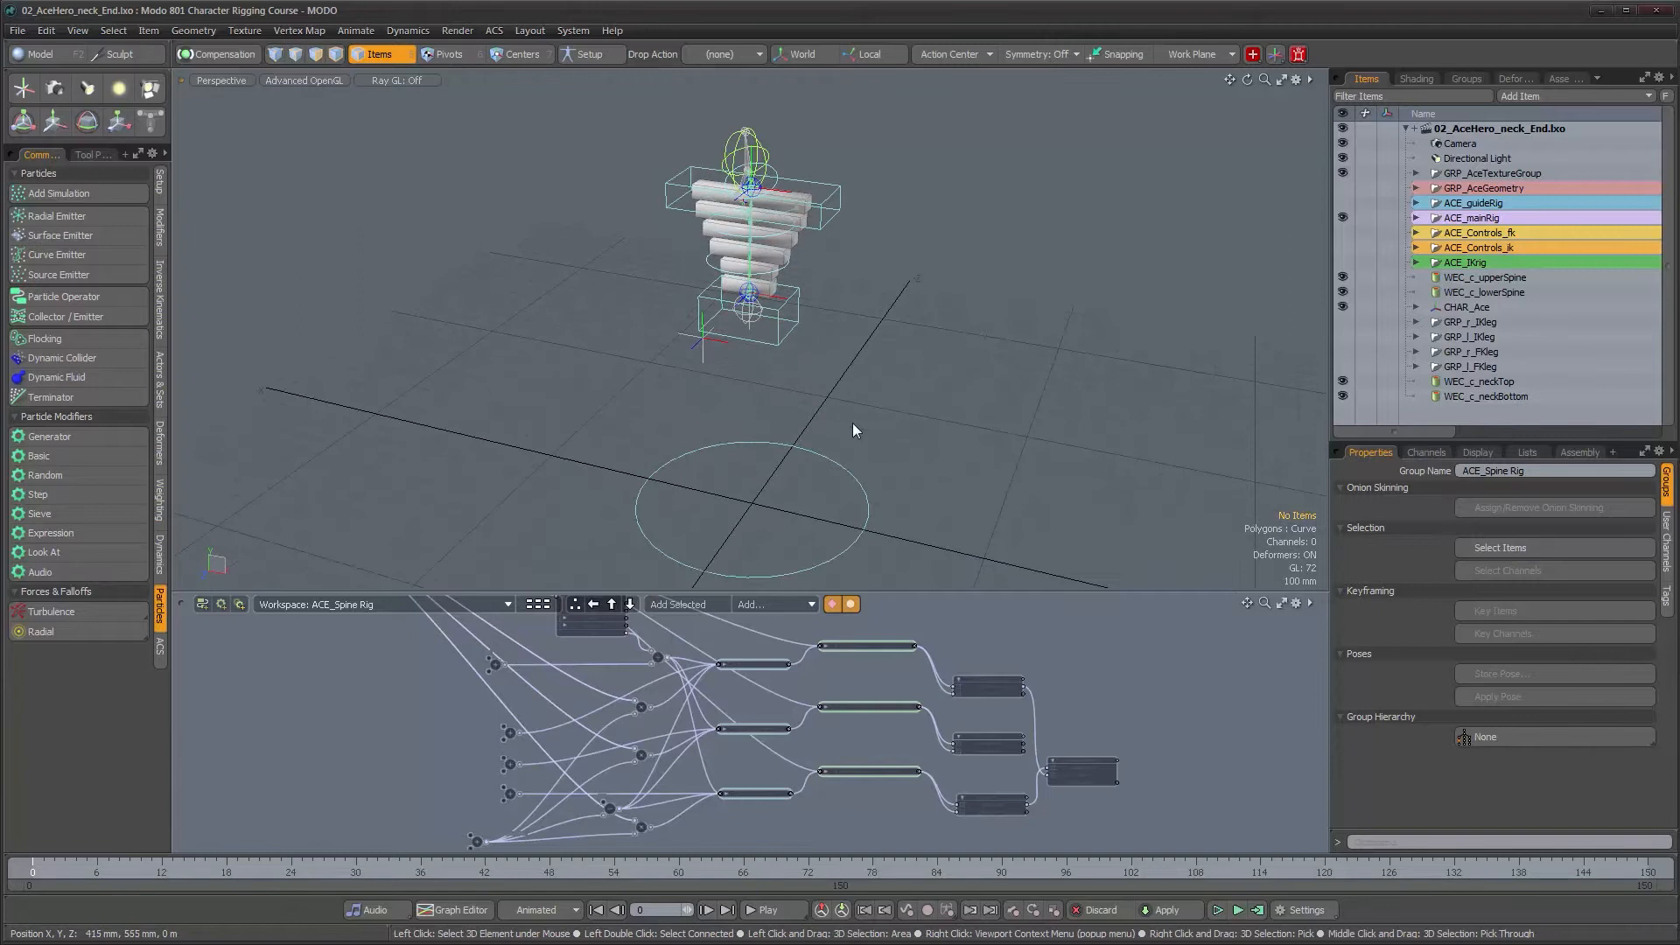
{"action": "left_click_drag", "start_coordinate": [854, 426], "coordinate": [917, 435], "text": "alt"}
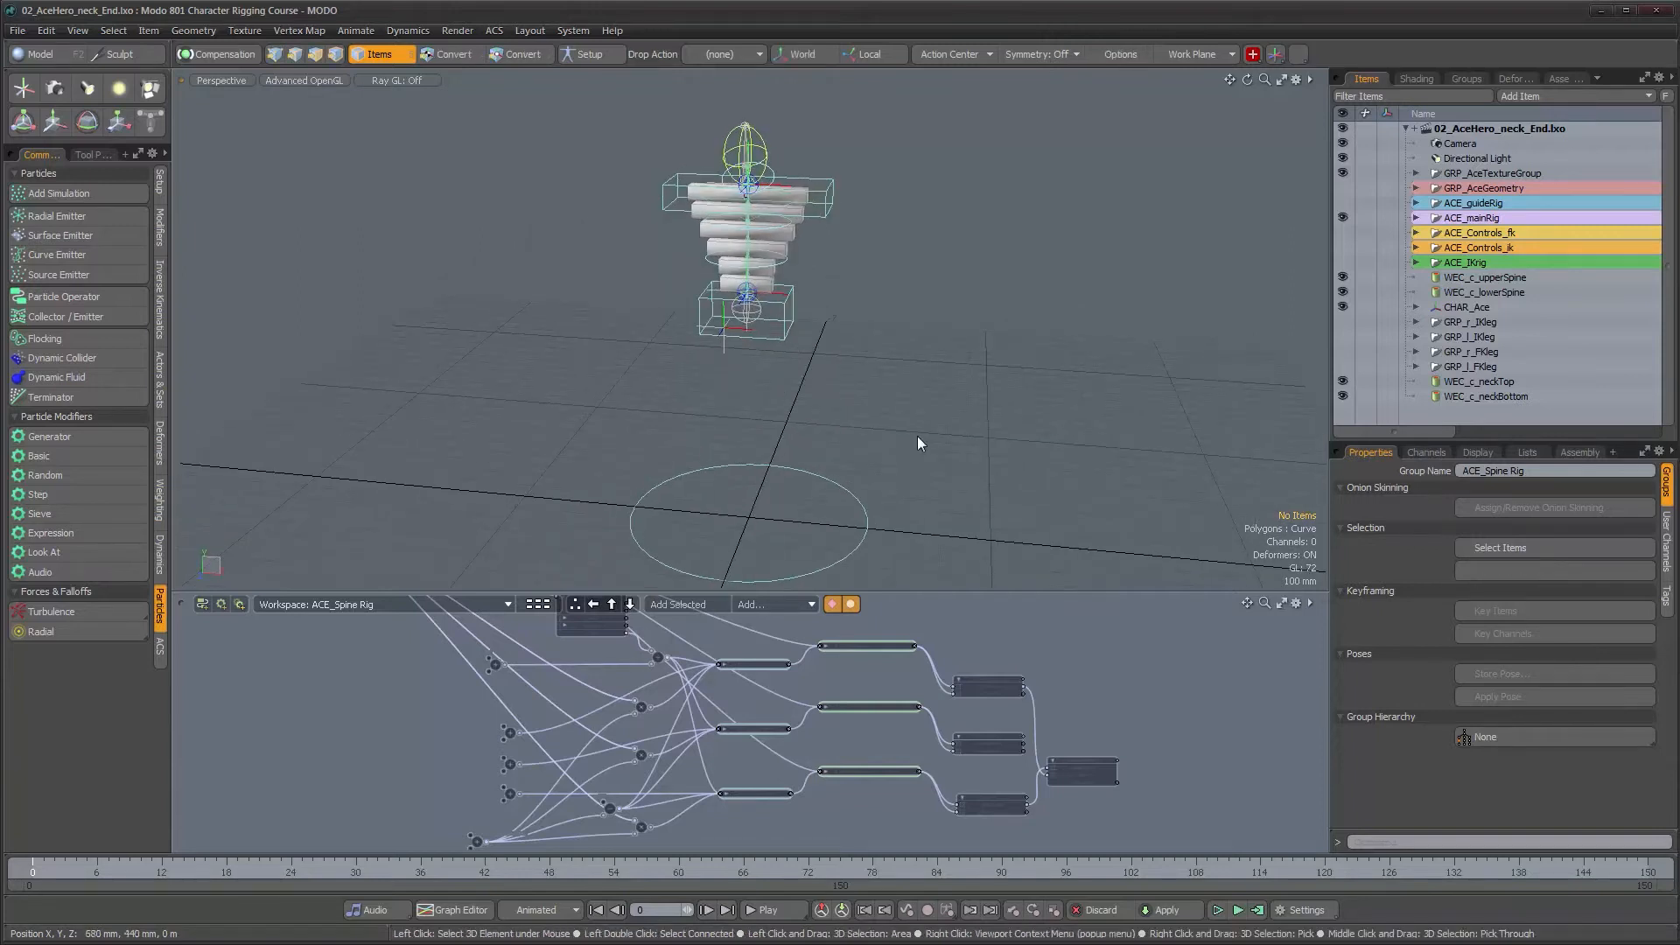
{"action": "left_click_drag", "start_coordinate": [926, 405], "coordinate": [830, 395], "text": "alt"}
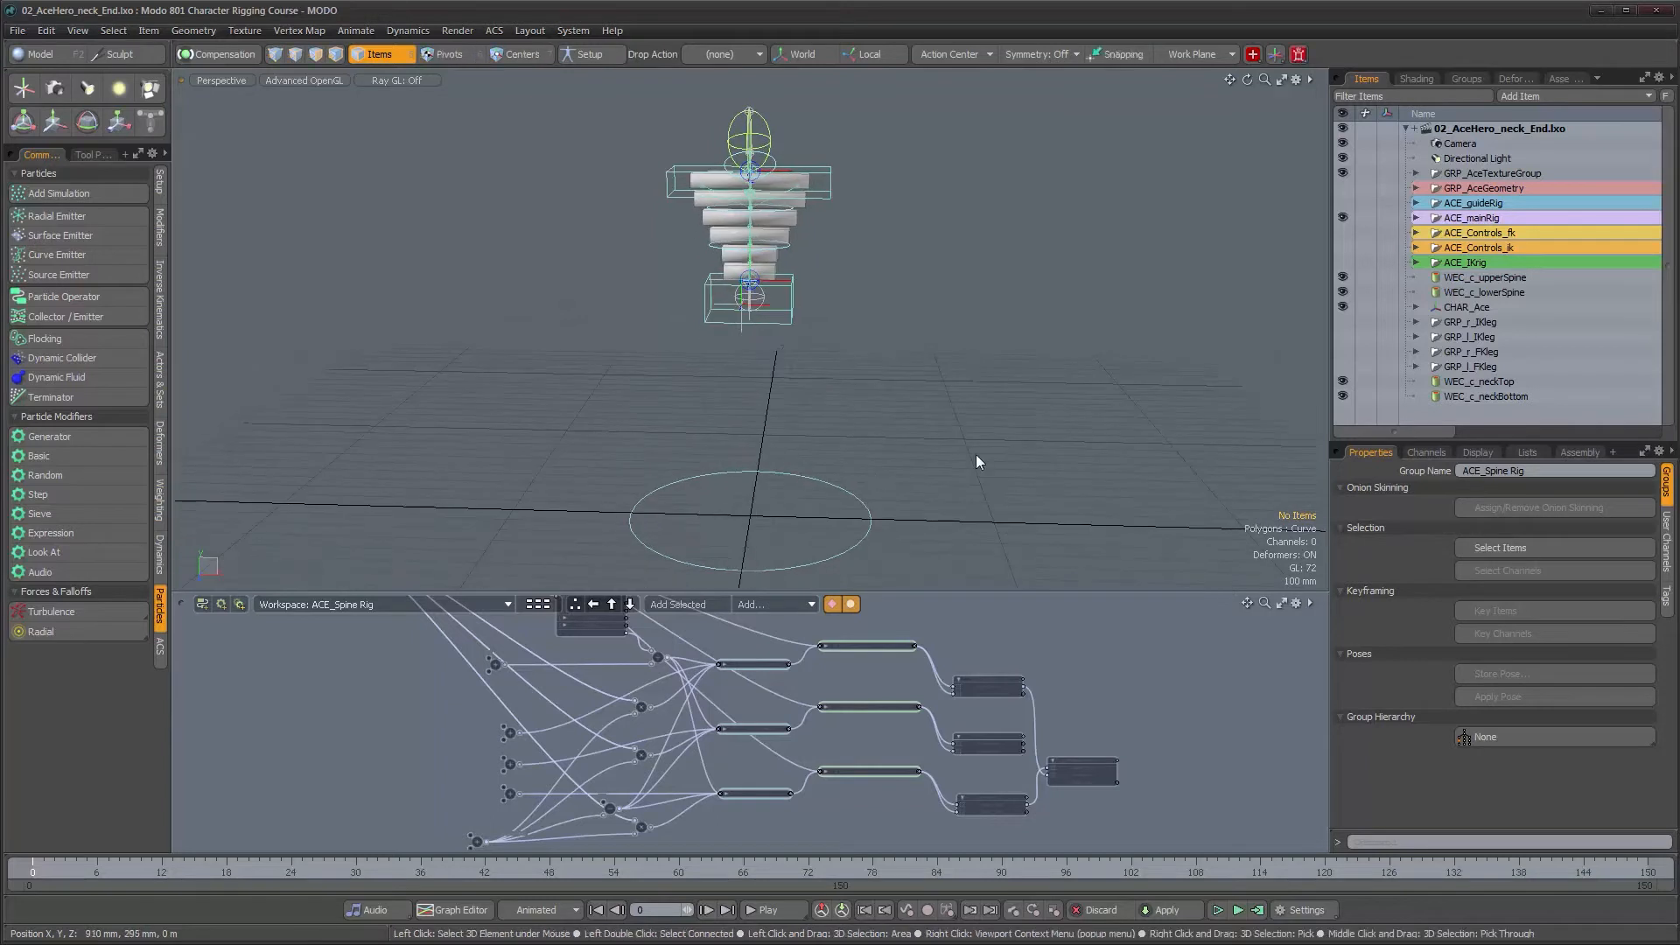
{"action": "key", "text": "KP_0"}
{"action": "right_click_drag", "start_coordinate": [773, 428], "coordinate": [867, 428], "text": "alt"}
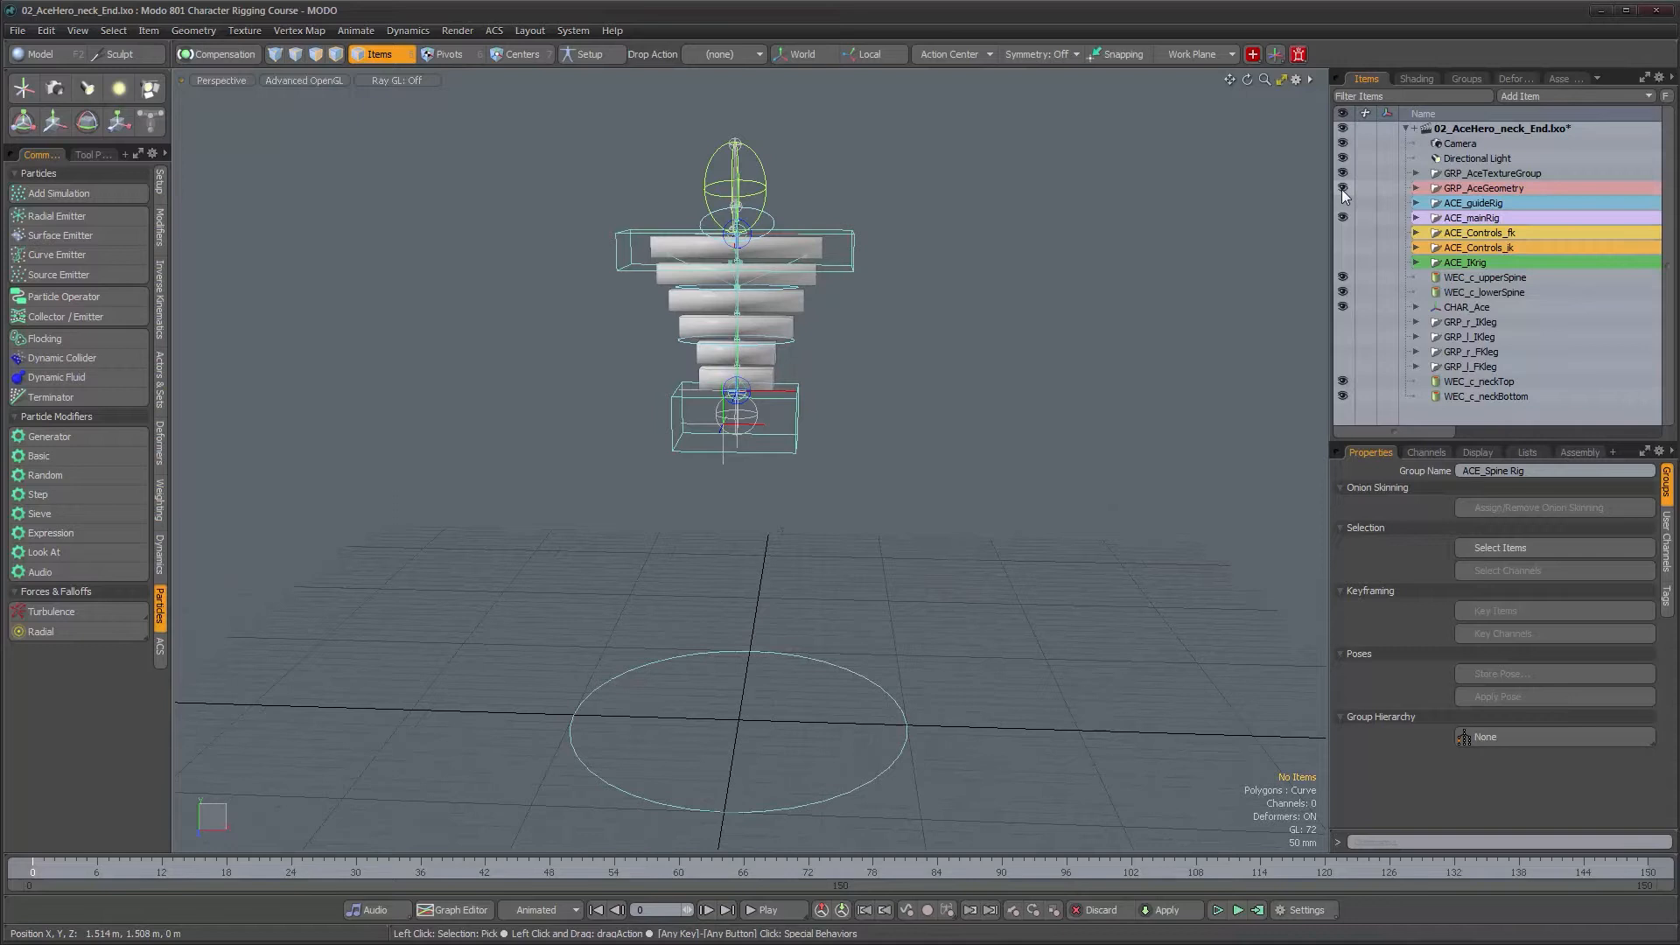
Step: Examine the Ace character mesh together with its spine and neck rig from several angles
{"action": "left_click_drag", "start_coordinate": [843, 424], "coordinate": [759, 468], "text": "alt"}
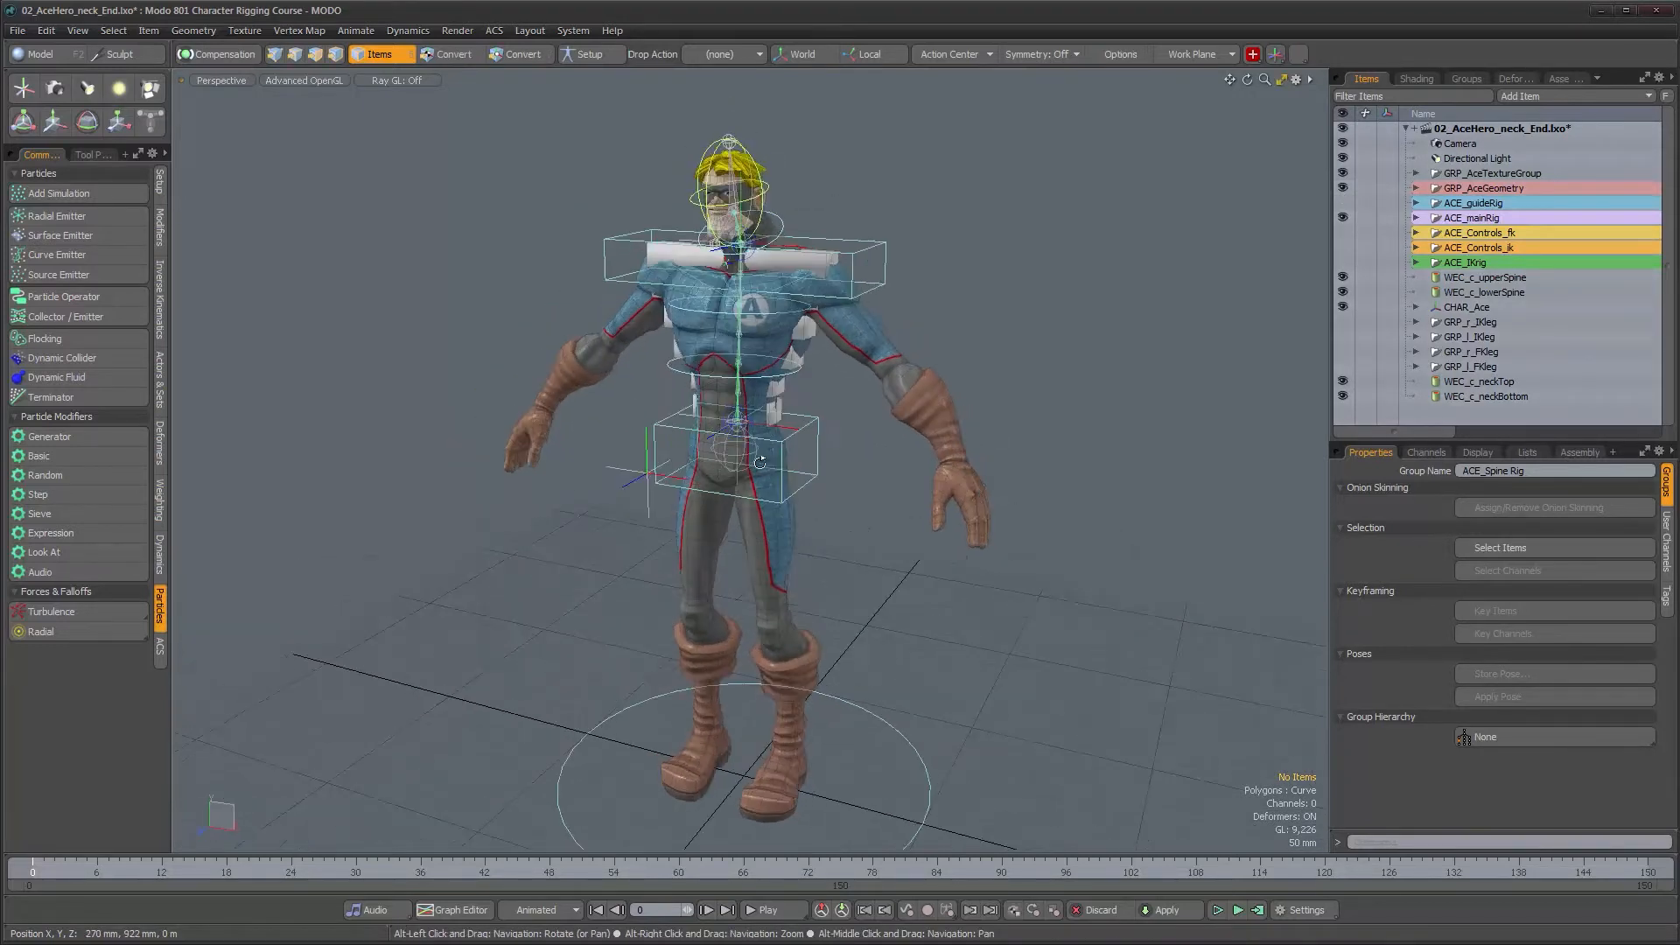
{"action": "right_click_drag", "start_coordinate": [759, 468], "coordinate": [776, 469], "text": "alt"}
{"action": "left_click_drag", "start_coordinate": [776, 468], "coordinate": [795, 428], "text": "alt"}
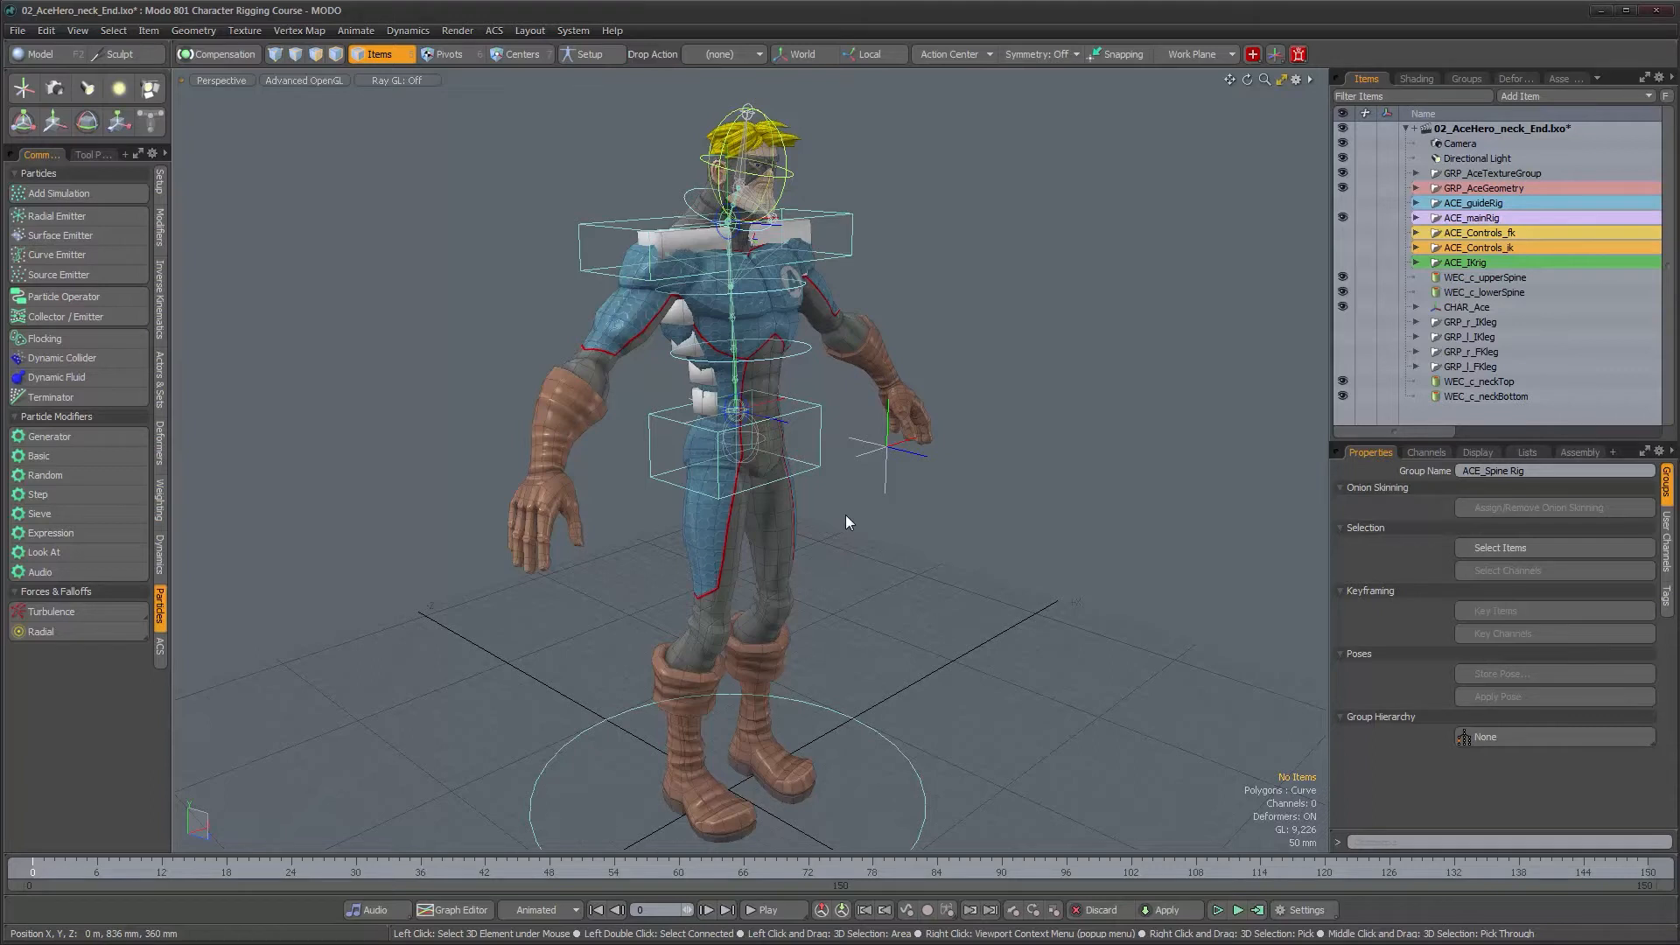
{"action": "left_click_drag", "start_coordinate": [800, 525], "coordinate": [757, 528], "text": "alt"}
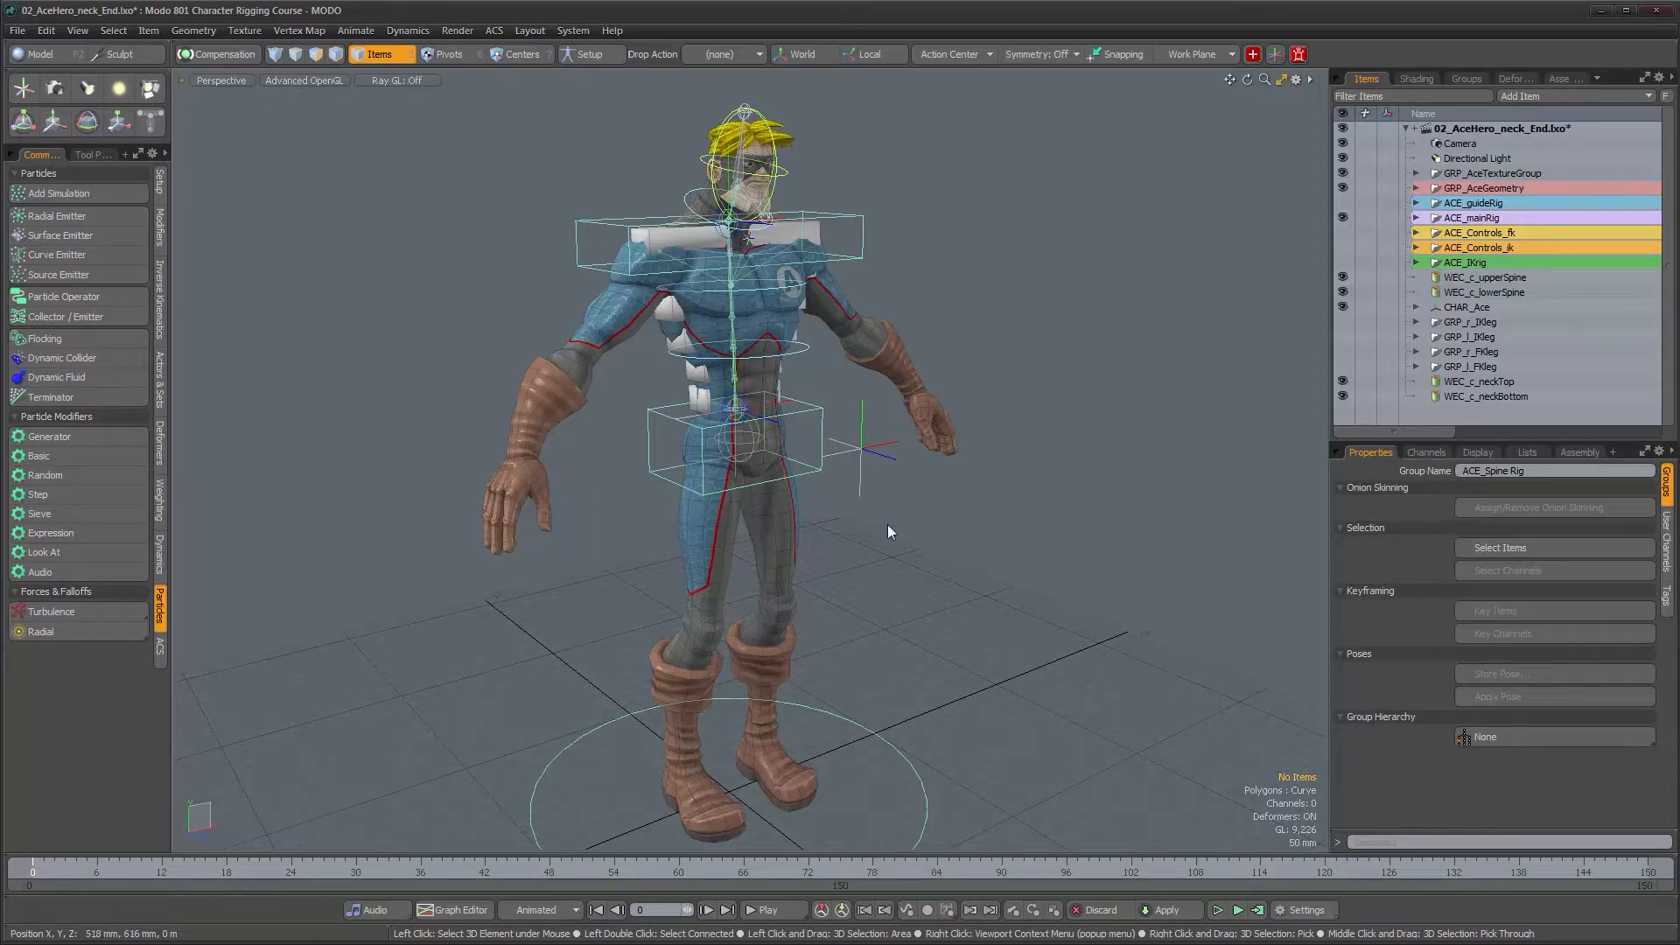
{"action": "left_click_drag", "start_coordinate": [887, 523], "coordinate": [861, 536], "text": "alt"}
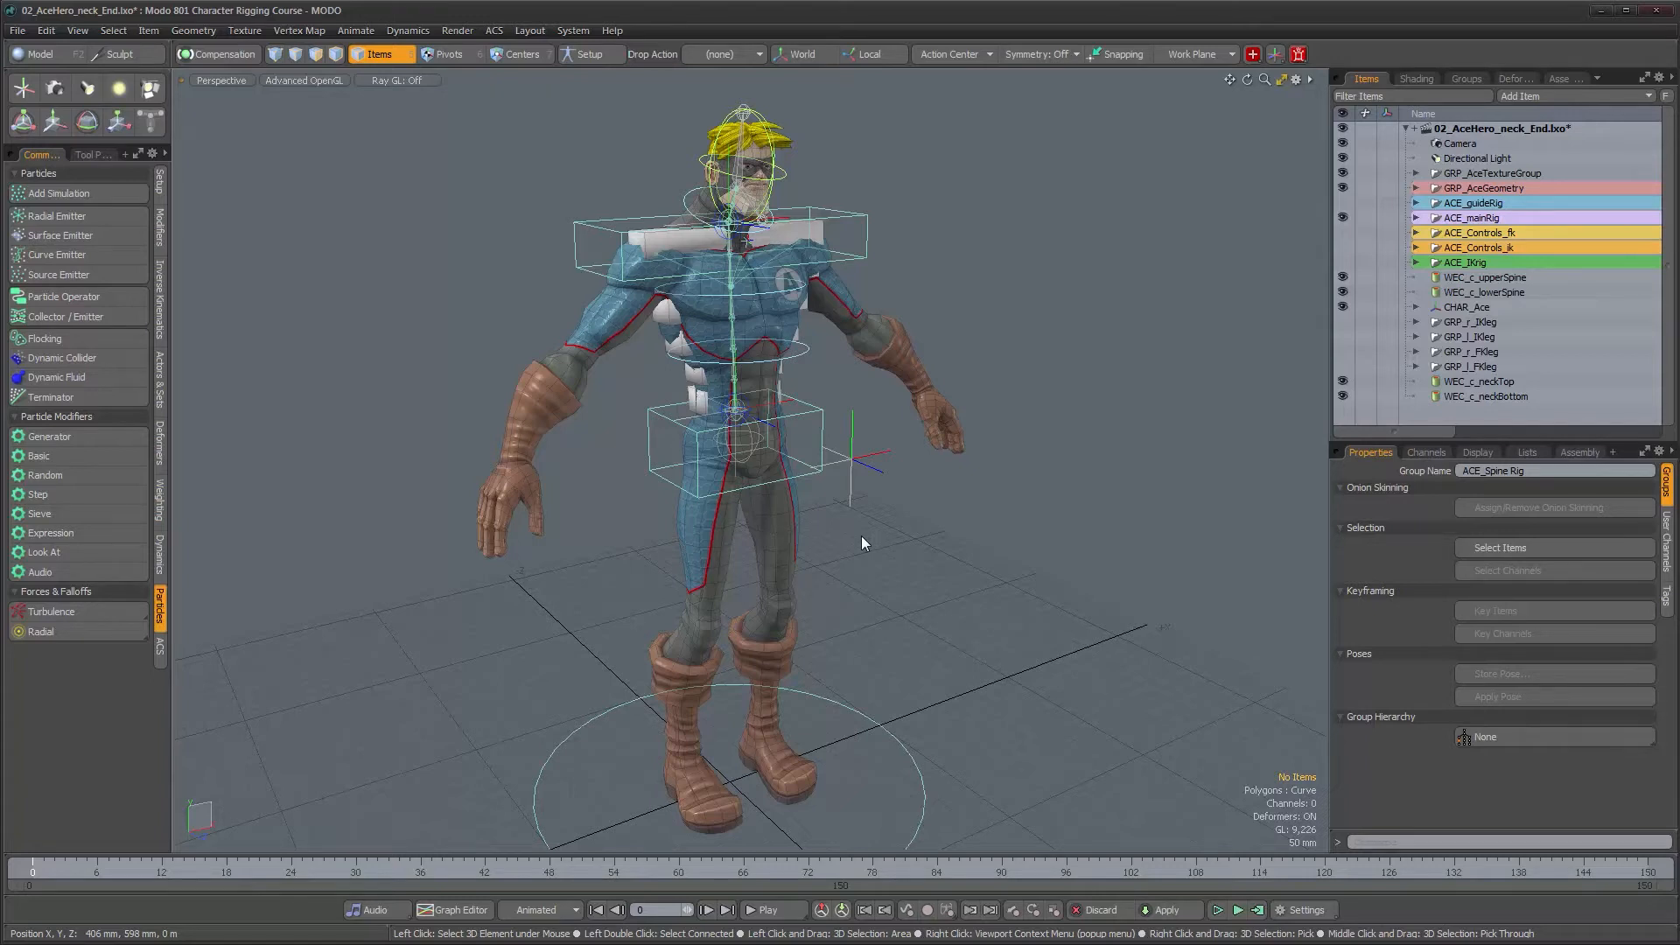
{"action": "left_click_drag", "start_coordinate": [911, 532], "coordinate": [825, 527], "text": "alt"}
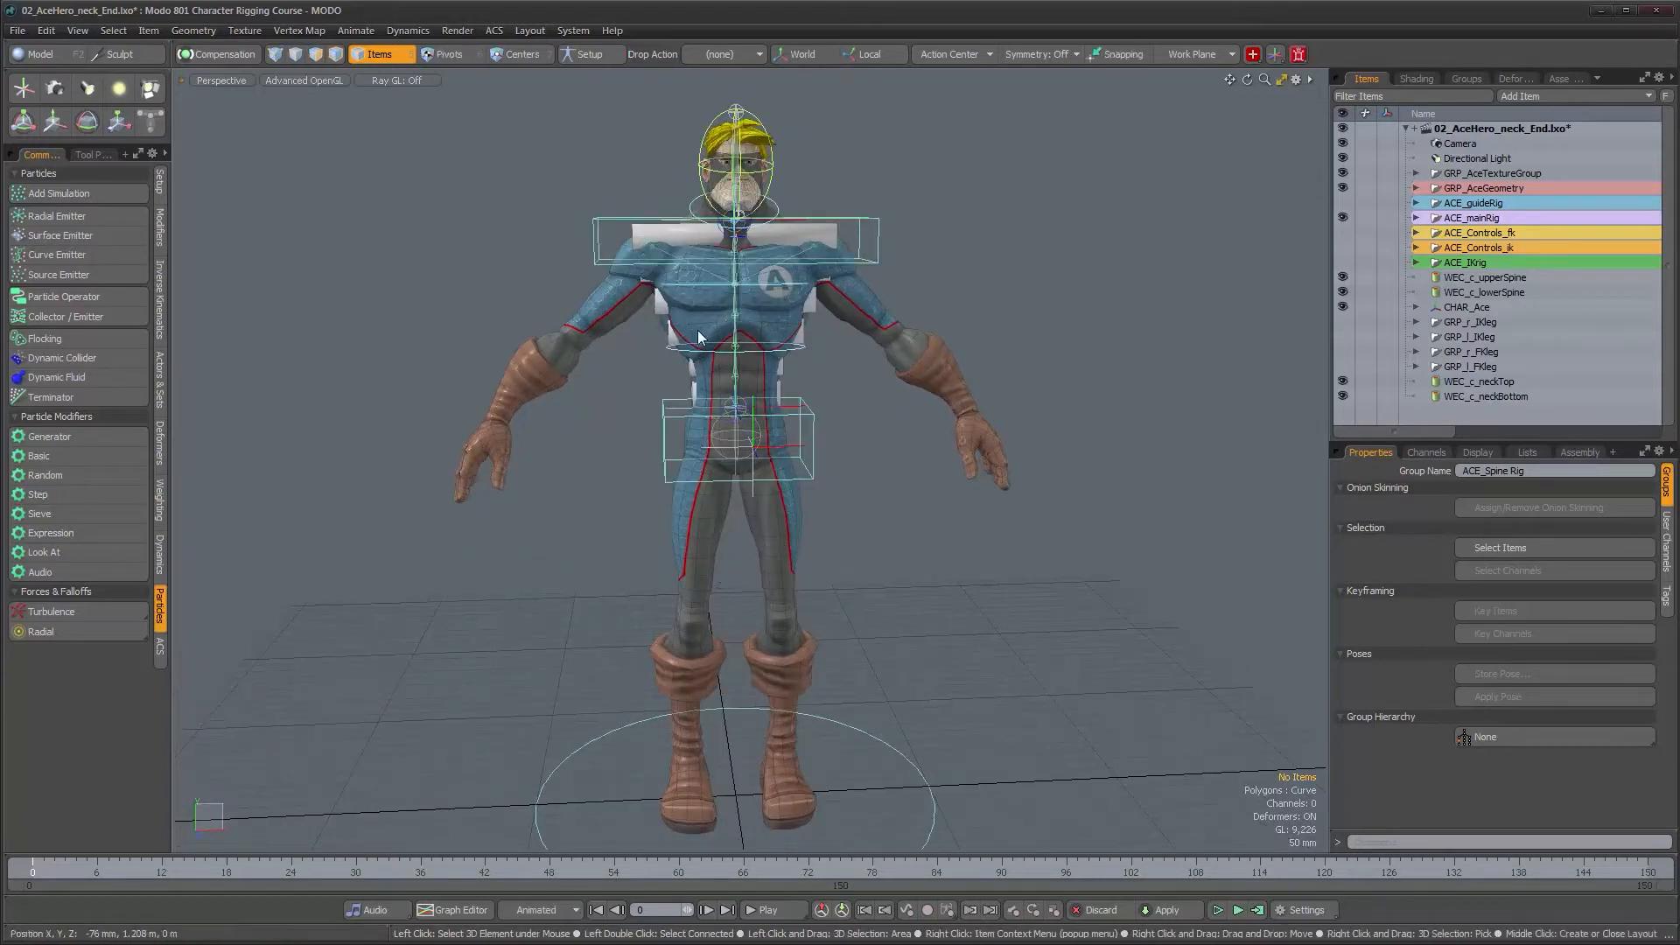
{"action": "left_click_drag", "start_coordinate": [864, 723], "coordinate": [917, 669], "text": "alt"}
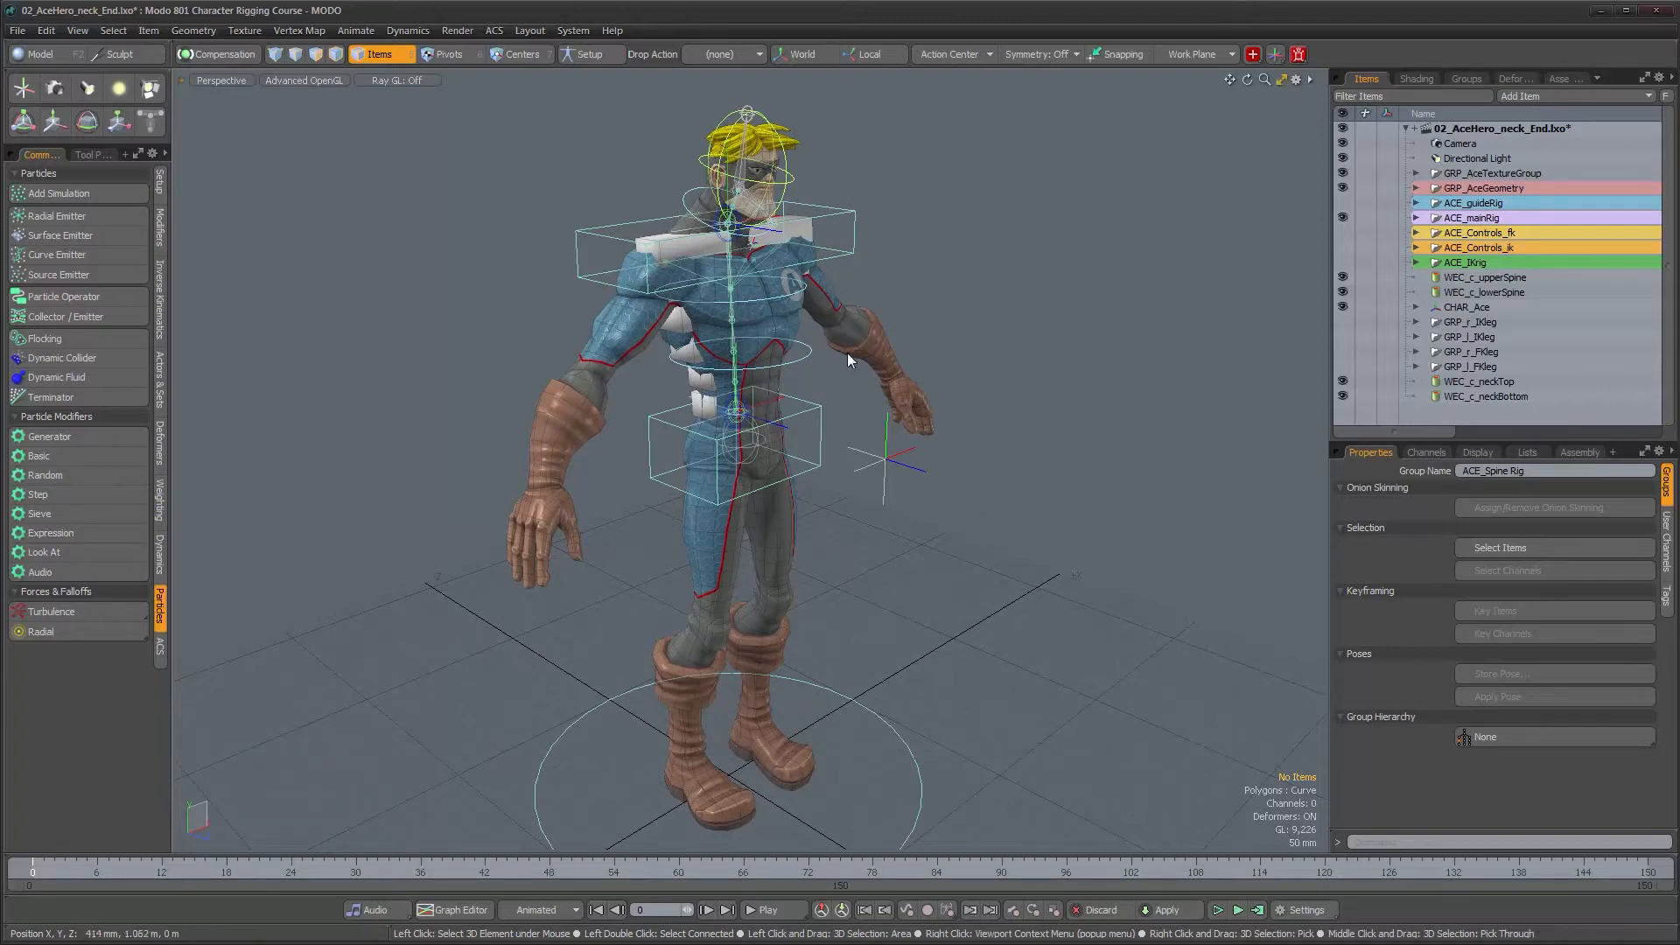
{"action": "left_click_drag", "start_coordinate": [837, 430], "coordinate": [847, 429], "text": "alt"}
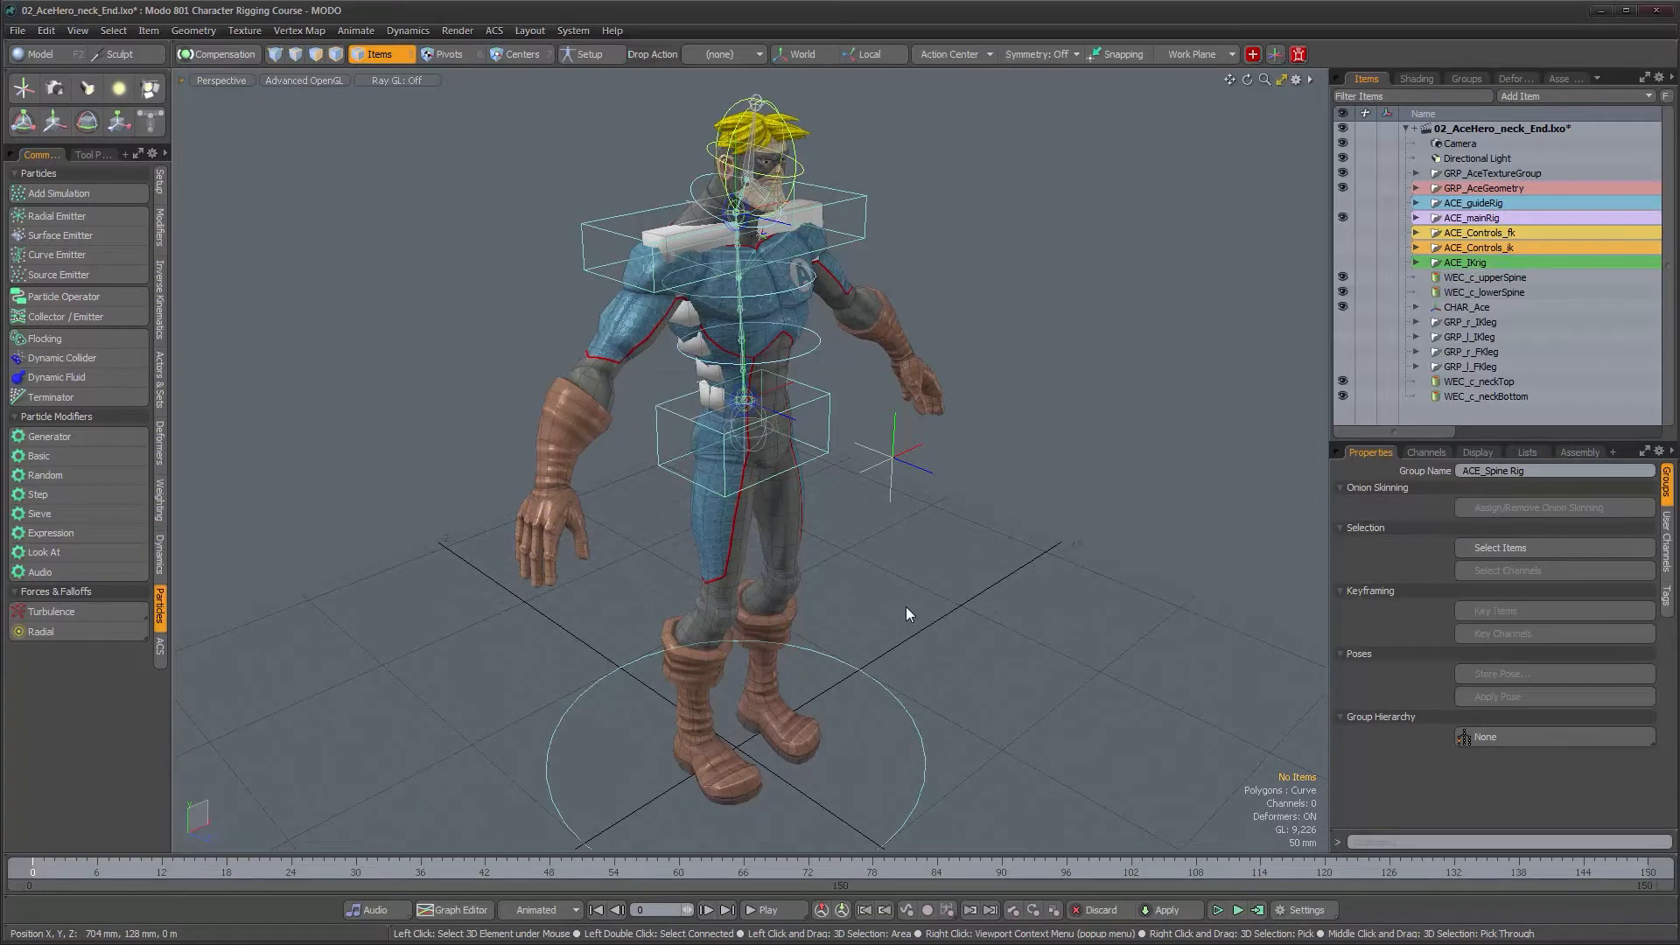
{"action": "left_click_drag", "start_coordinate": [906, 612], "coordinate": [983, 486], "text": "alt"}
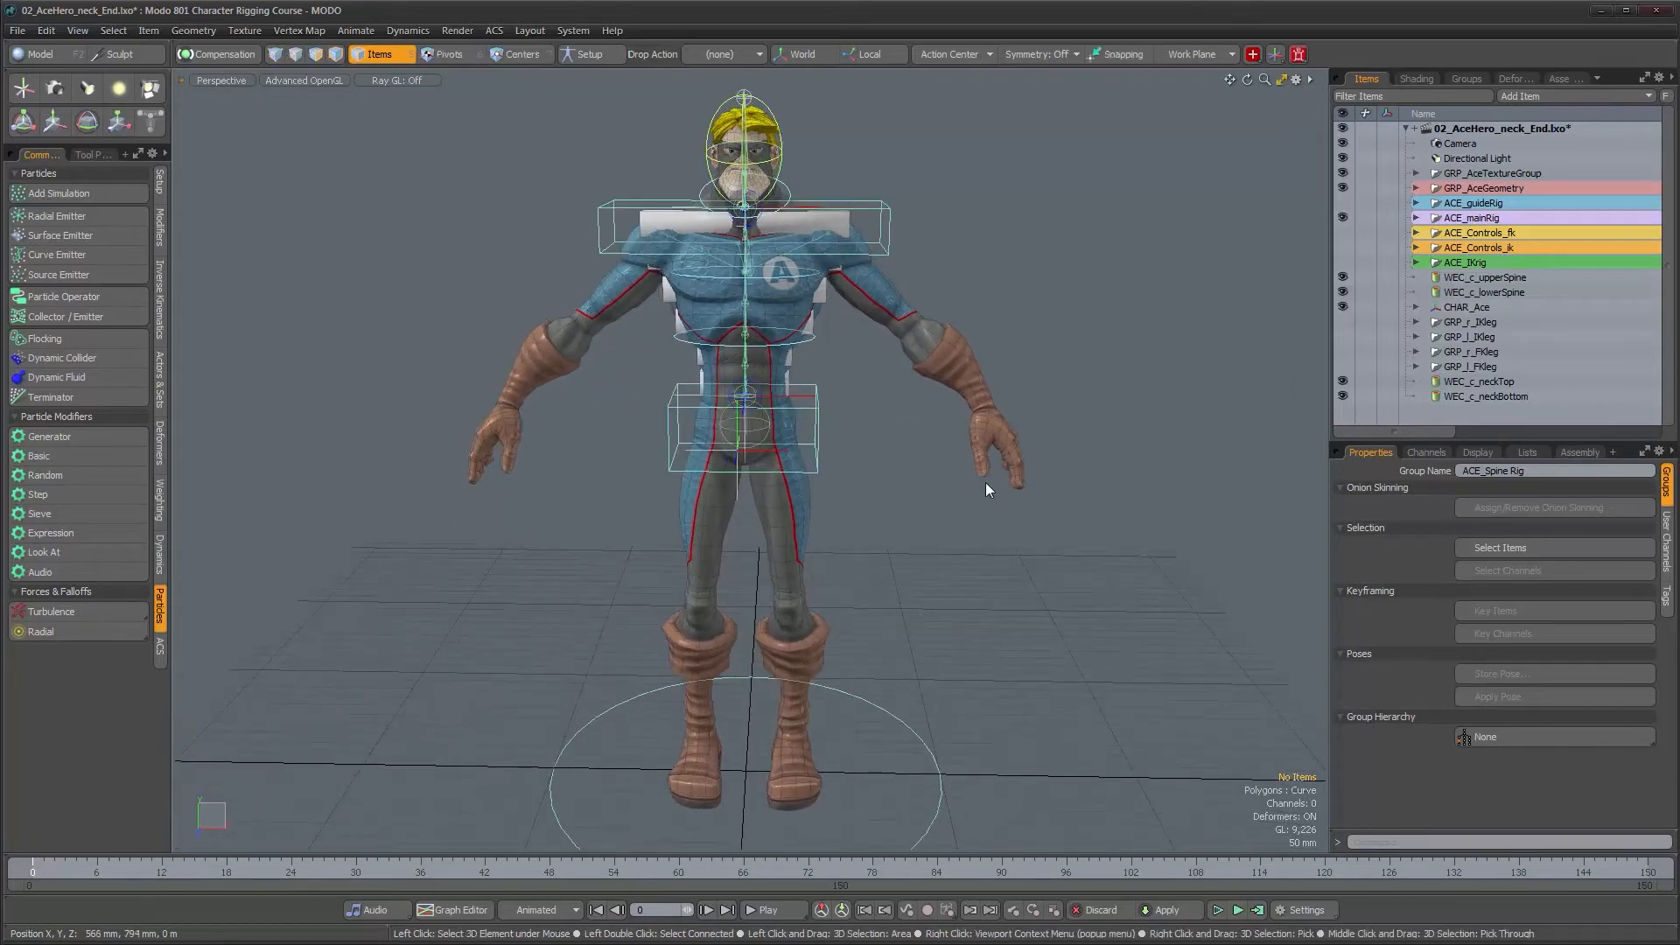
{"action": "left_click_drag", "start_coordinate": [988, 489], "coordinate": [986, 442], "text": "alt"}
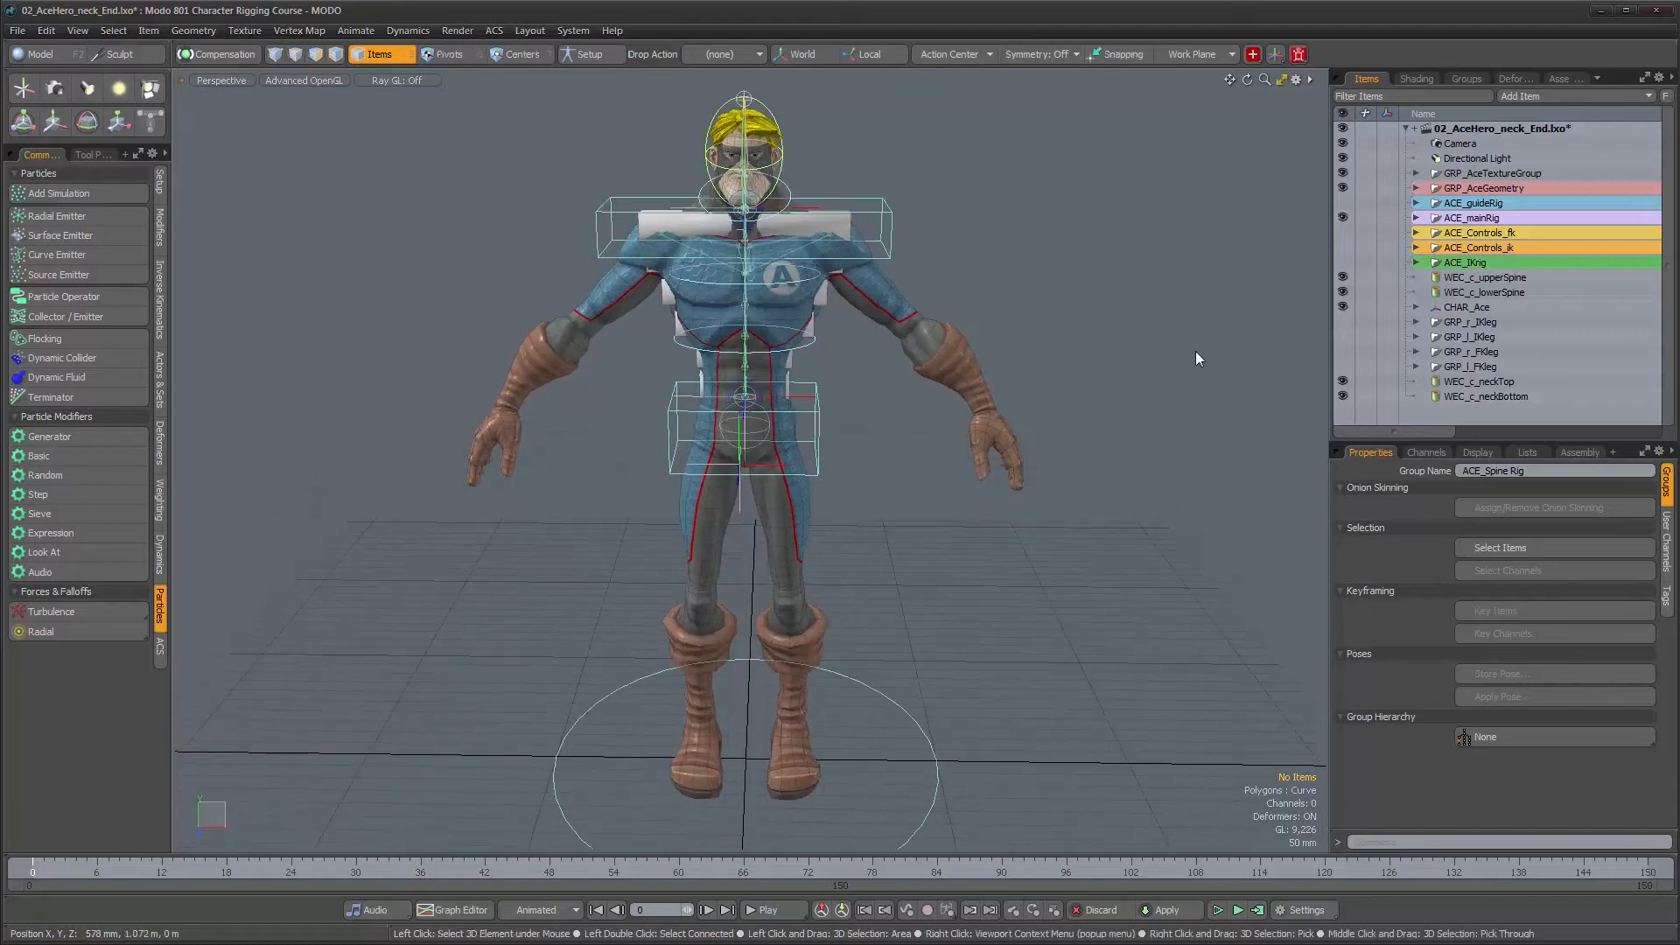
Step: Hide ACE_mainRig, CHAR_Ace and the WEC items for the upper spine, lower spine, neck top and neck bottom
{"action": "left_click_drag", "start_coordinate": [1343, 277], "coordinate": [1343, 305]}
{"action": "left_click", "coordinate": [1343, 305]}
{"action": "left_click", "coordinate": [1342, 306]}
{"action": "left_click", "coordinate": [1343, 305]}
{"action": "left_click_drag", "start_coordinate": [1340, 381], "coordinate": [1340, 398]}
{"action": "mouse_move", "coordinate": [954, 442]}
{"action": "left_mouse_down", "text": "alt"}
{"action": "mouse_move", "coordinate": [822, 413]}
{"action": "mouse_move", "coordinate": [945, 427]}
{"action": "left_mouse_up", "text": "alt"}
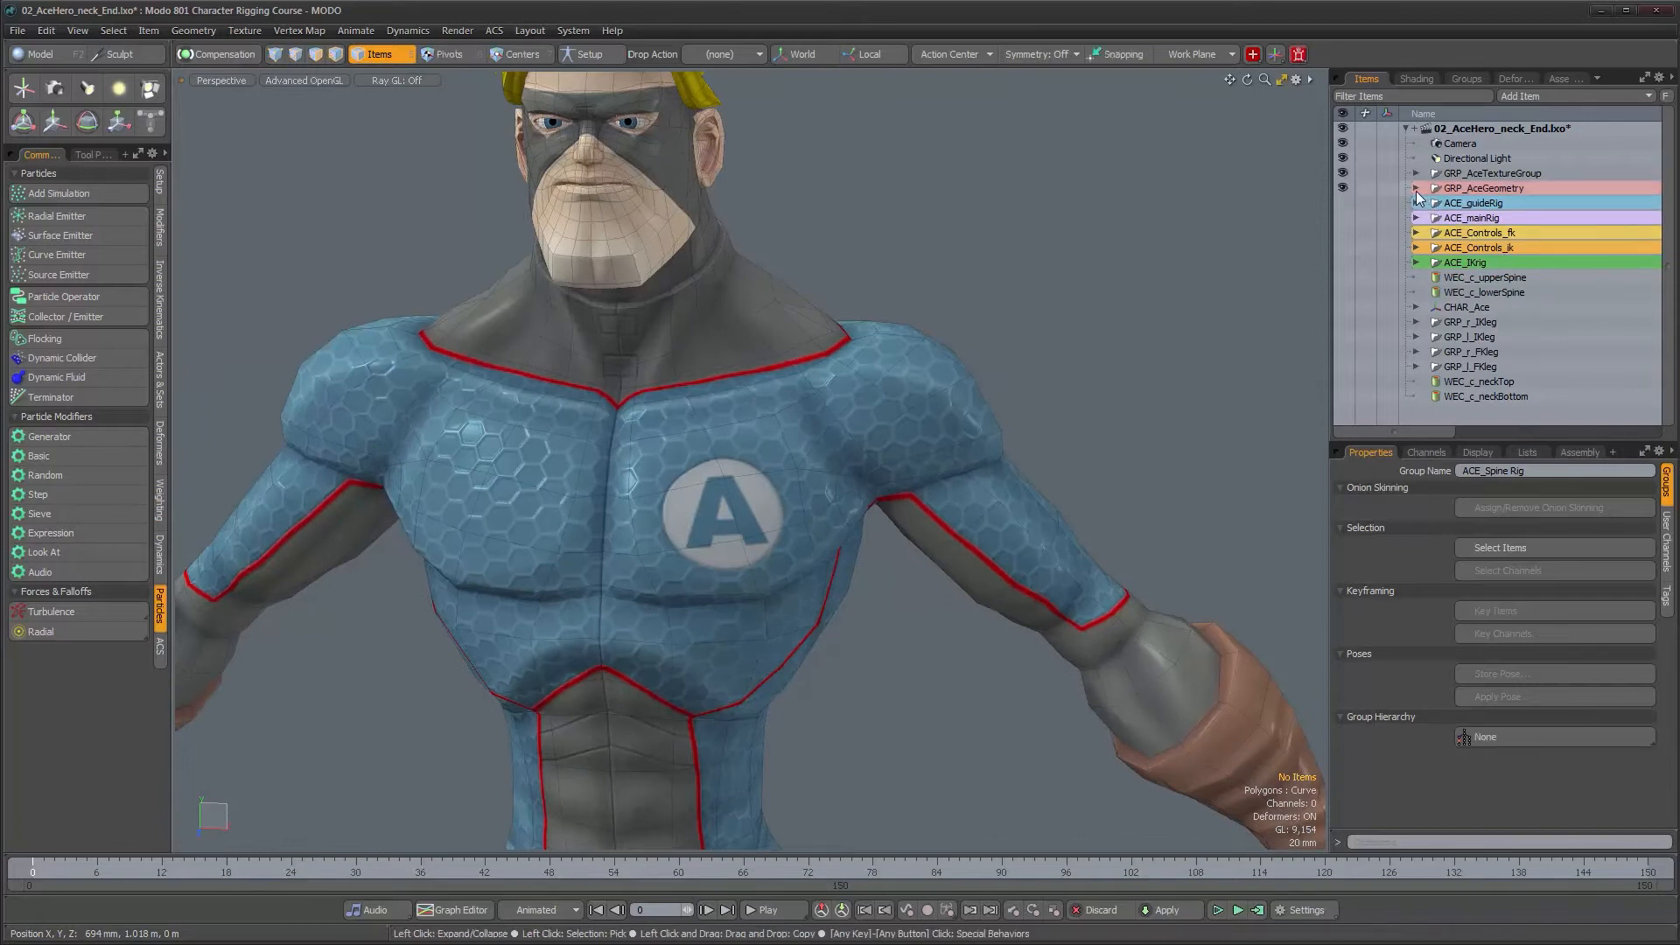
Step: Expand GRP_AceGeometry and hide GEO_c_AceEyes and GRP_AceMouthInterior
{"action": "left_click", "coordinate": [1415, 188]}
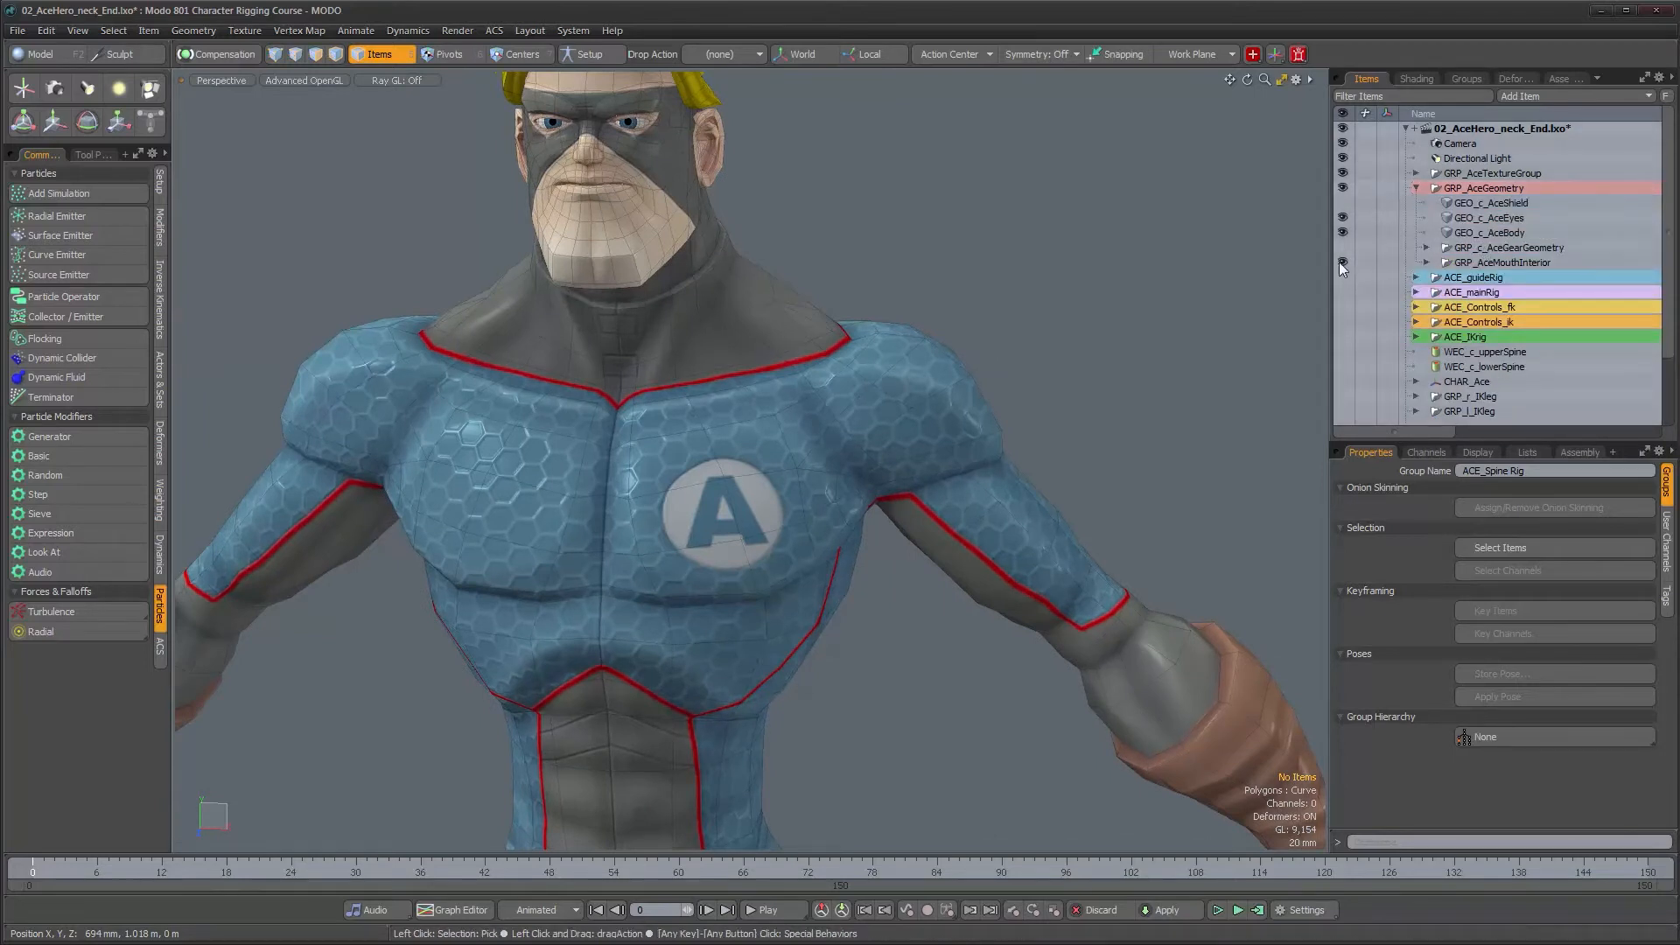
{"action": "left_click", "coordinate": [1341, 219]}
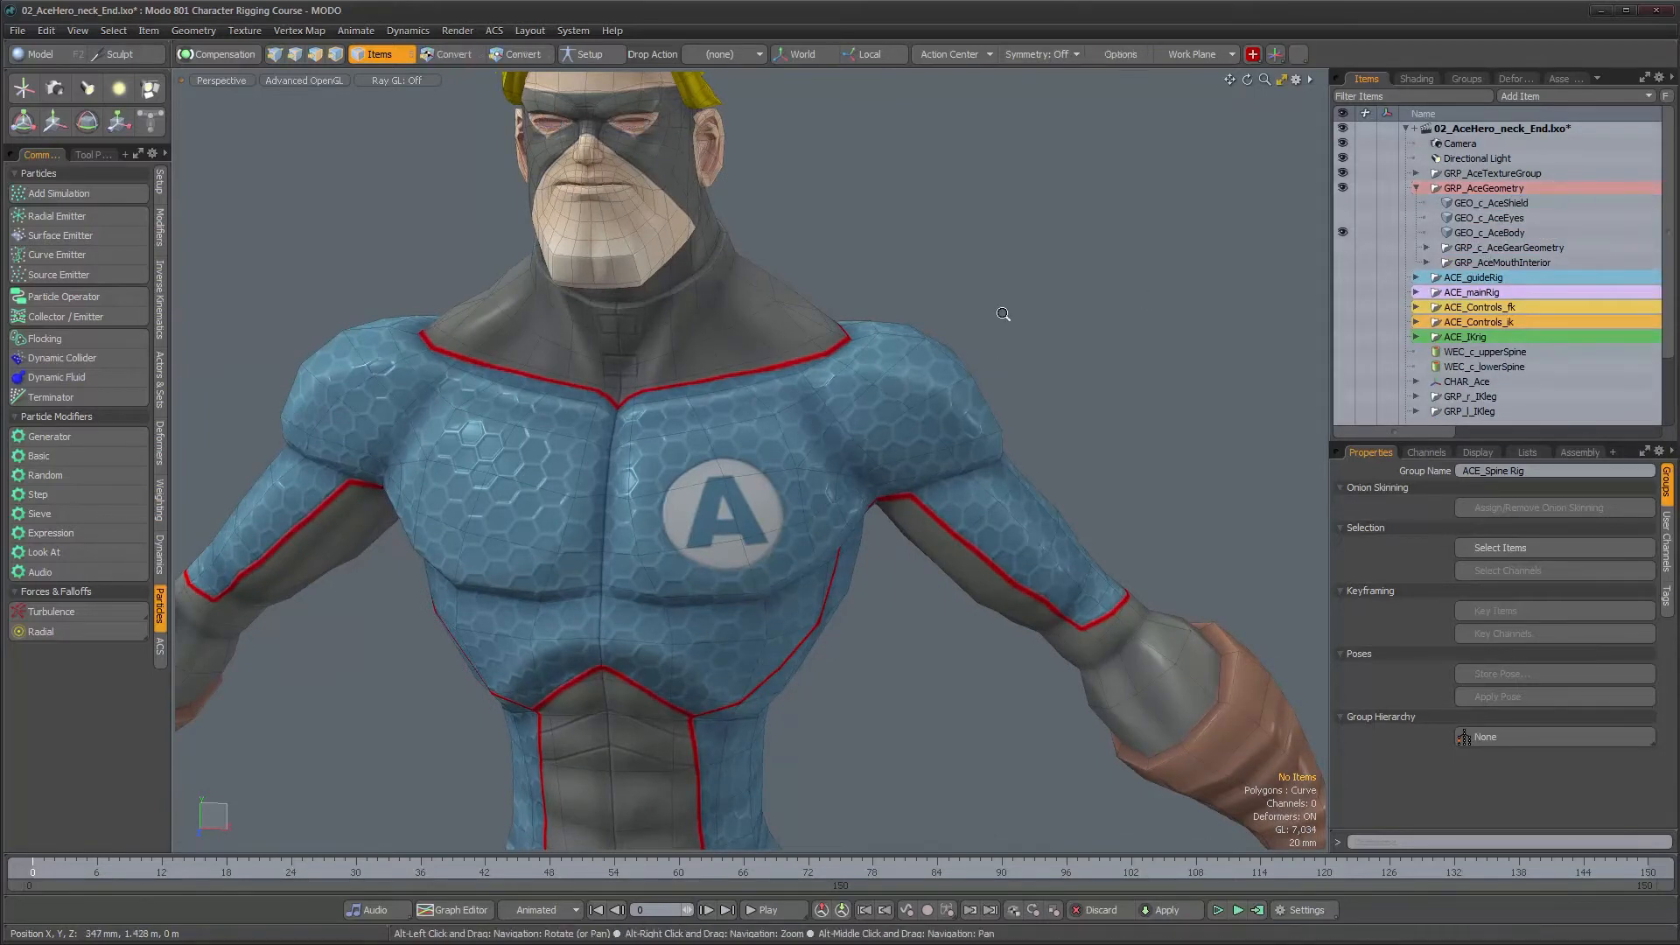
{"action": "scroll", "coordinate": [1005, 315], "scroll_direction": "down", "scroll_amount": 4}
{"action": "middle_click_drag", "start_coordinate": [1016, 385], "coordinate": [993, 329], "text": "alt"}
{"action": "scroll", "coordinate": [992, 329], "scroll_direction": "down", "scroll_amount": 5}
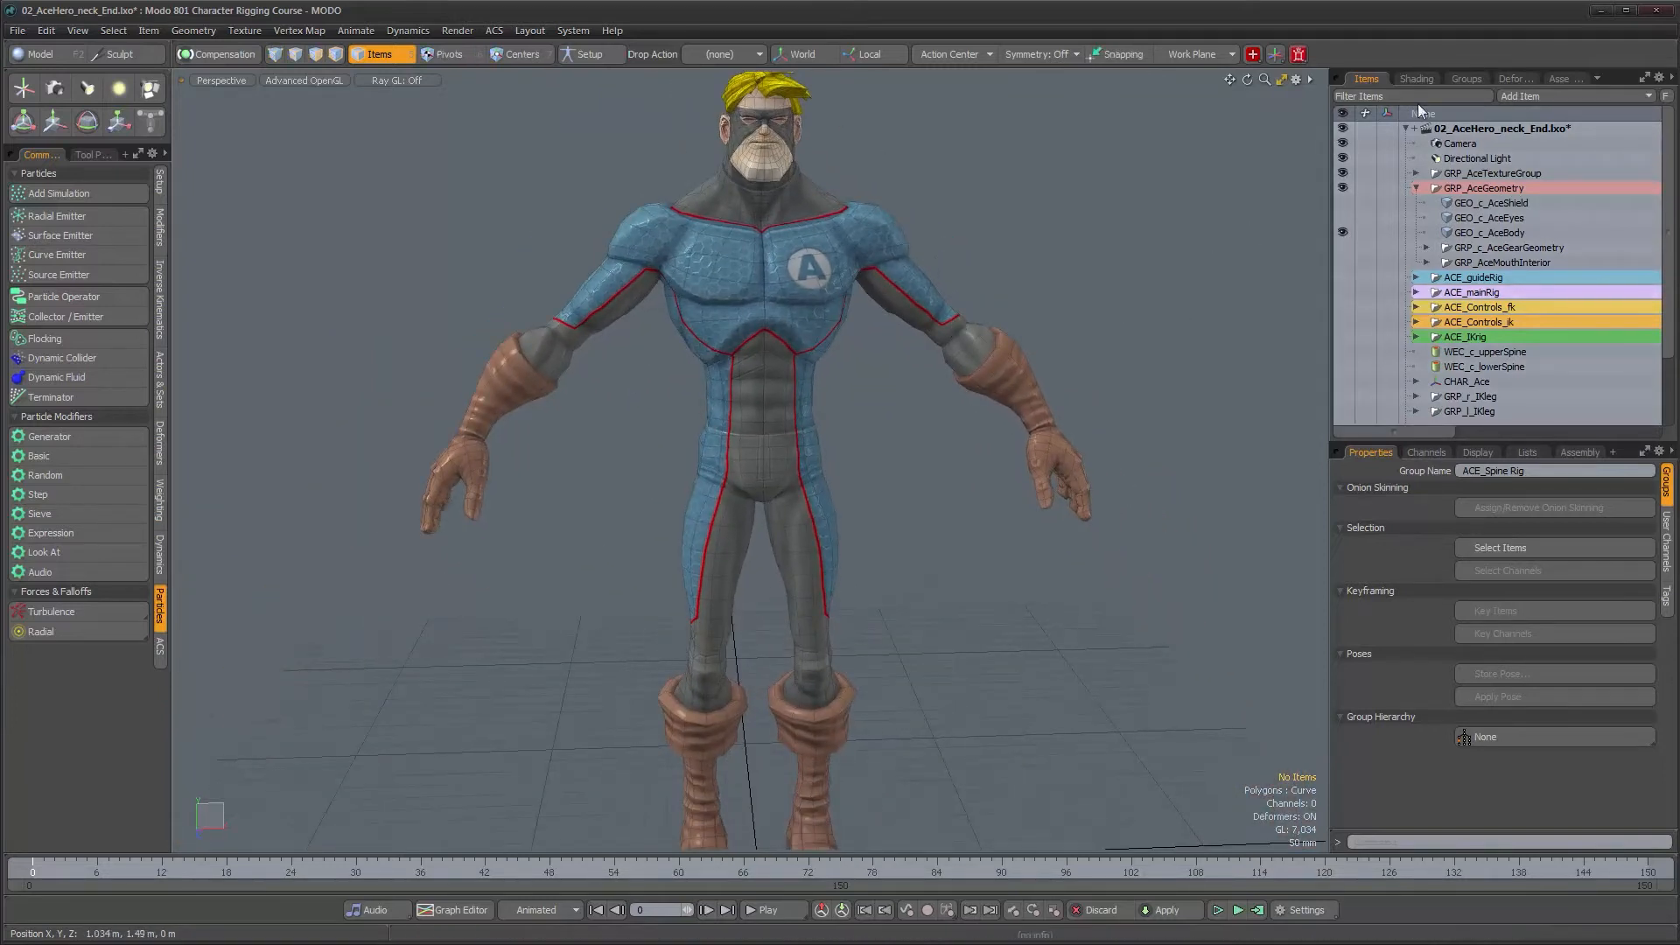
Step: Set Members Selectable to on for the Ace_geo group
{"action": "left_click", "coordinate": [1469, 77]}
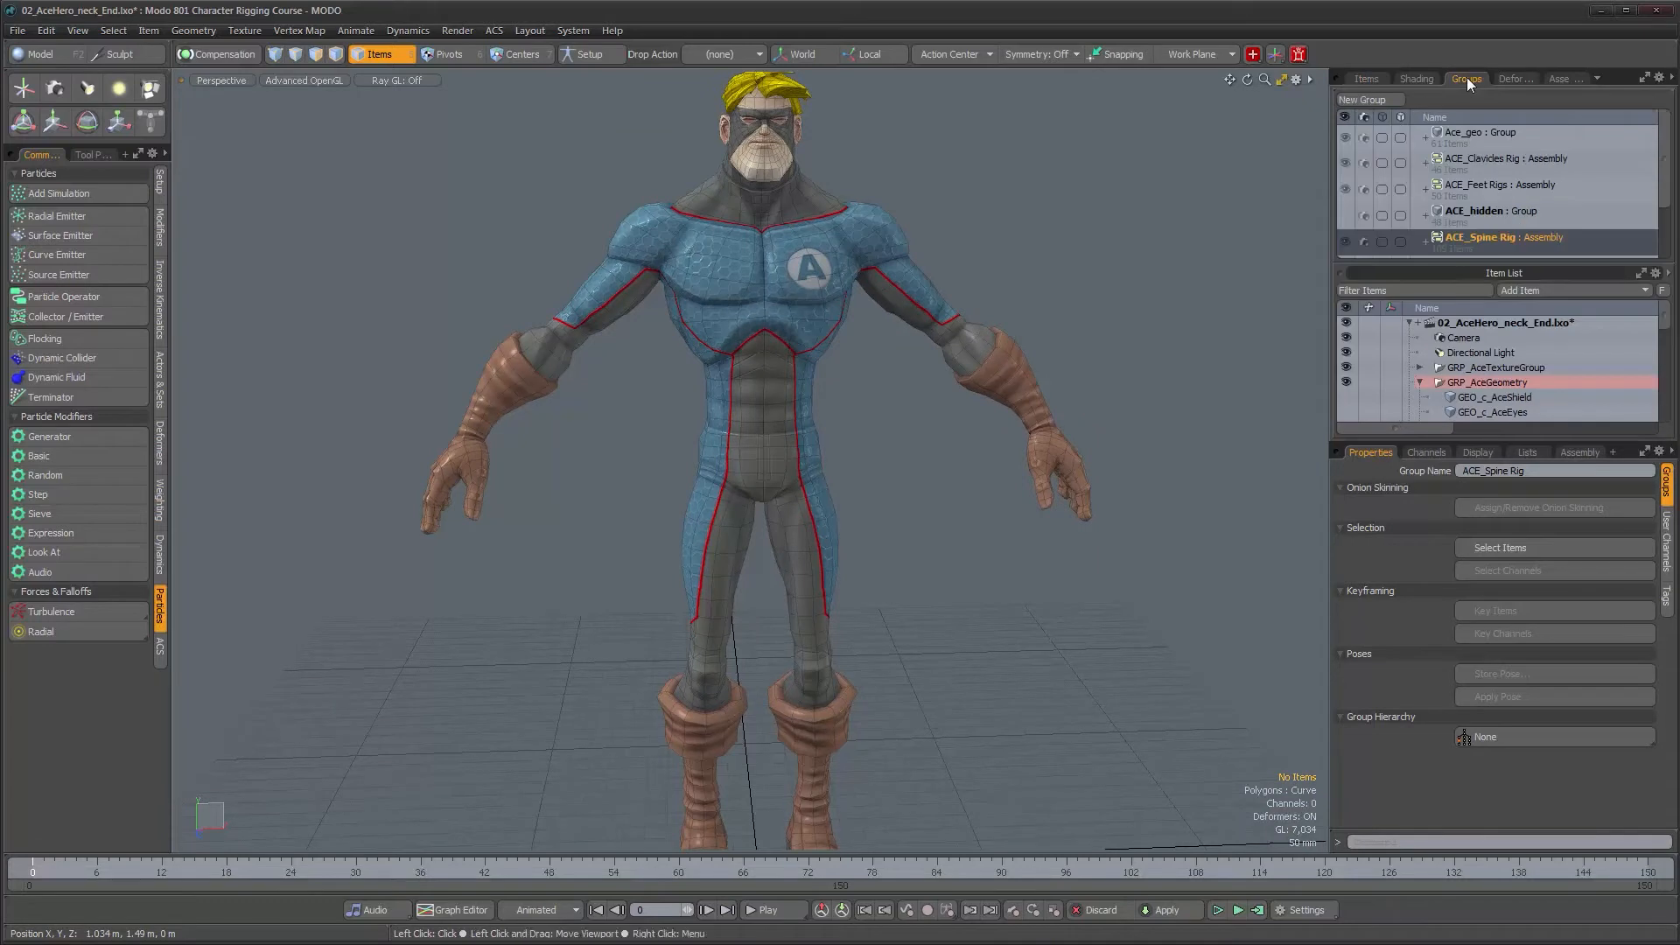
{"action": "left_click", "coordinate": [1479, 142]}
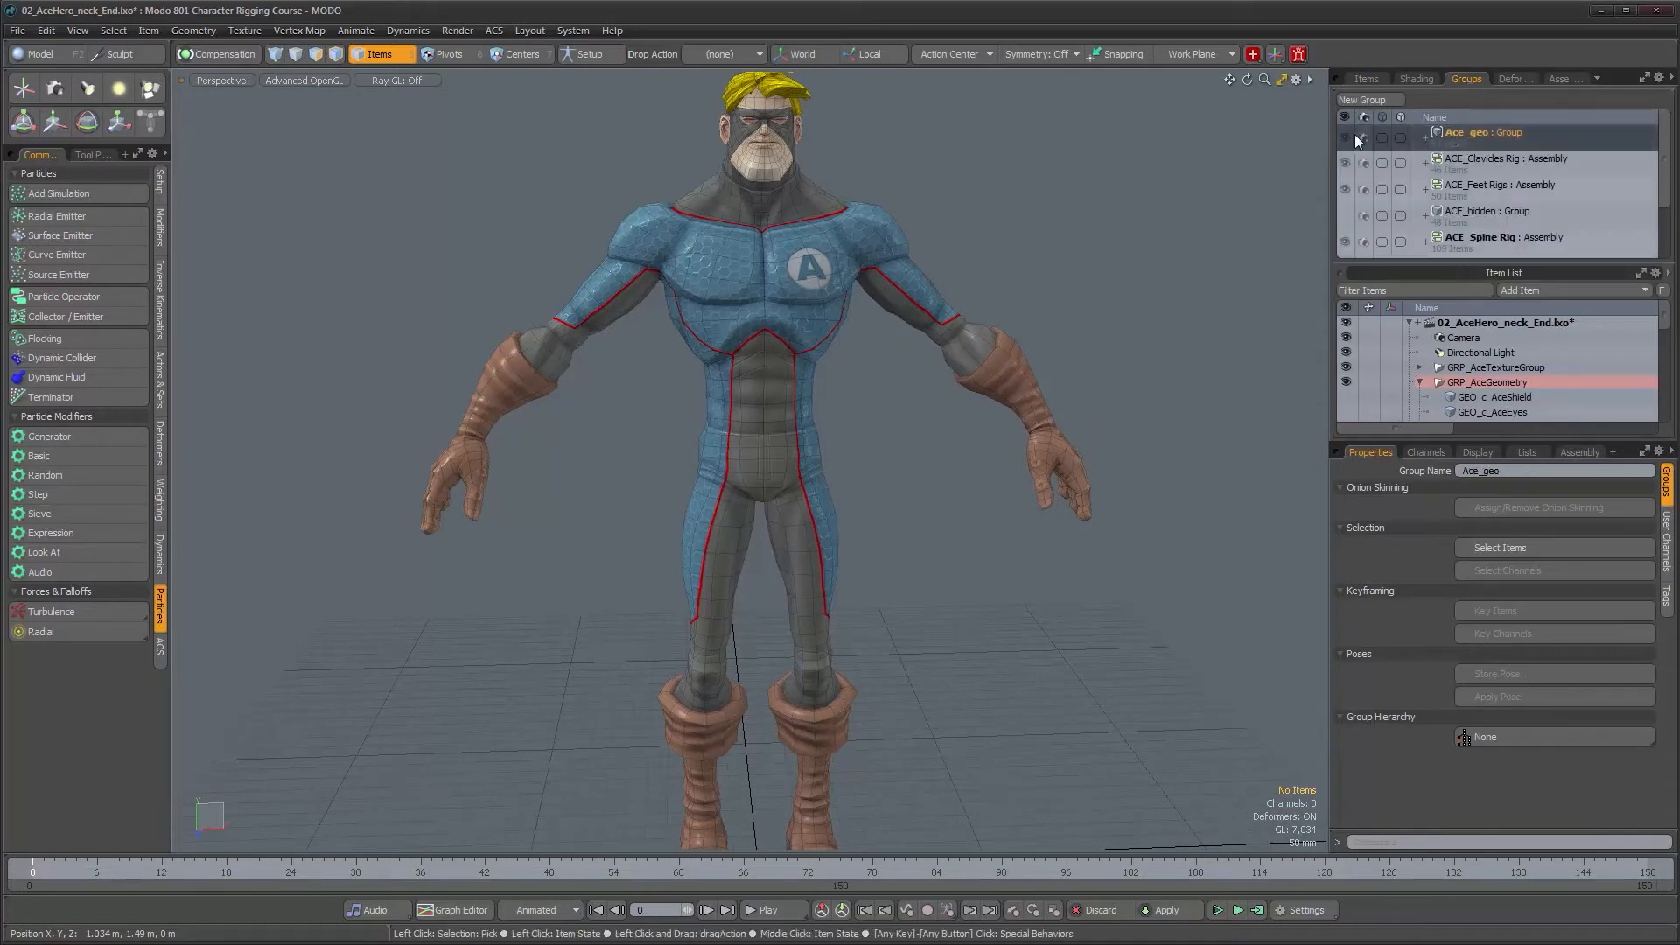
{"action": "left_click", "coordinate": [1582, 452]}
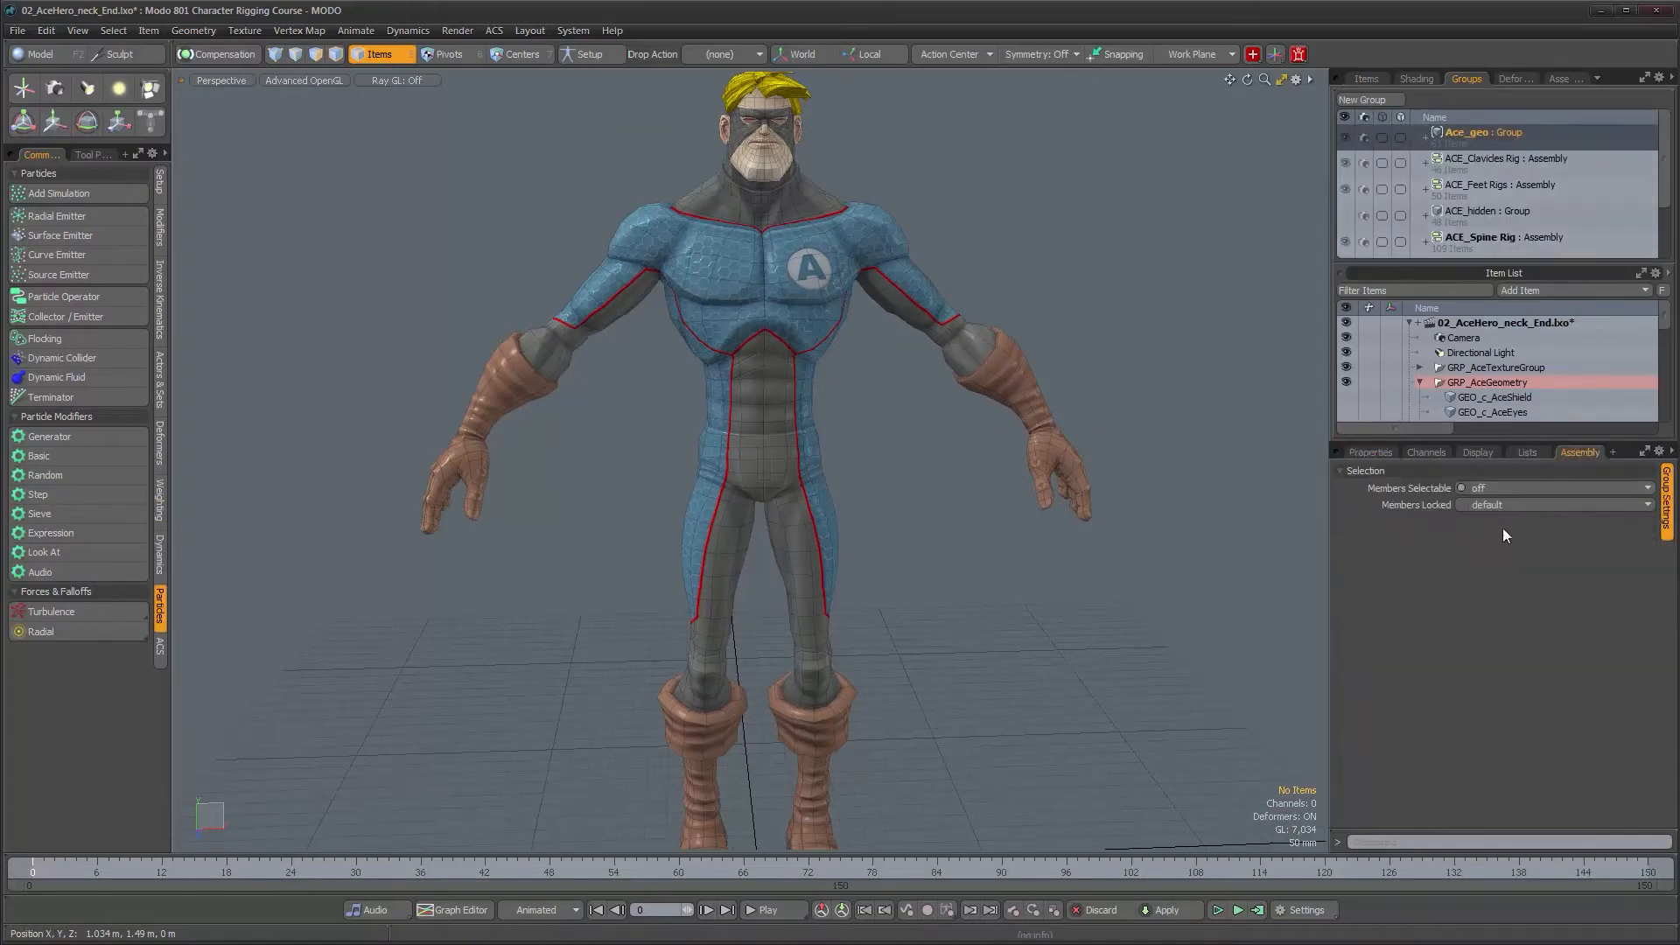
{"action": "left_click", "coordinate": [1488, 490]}
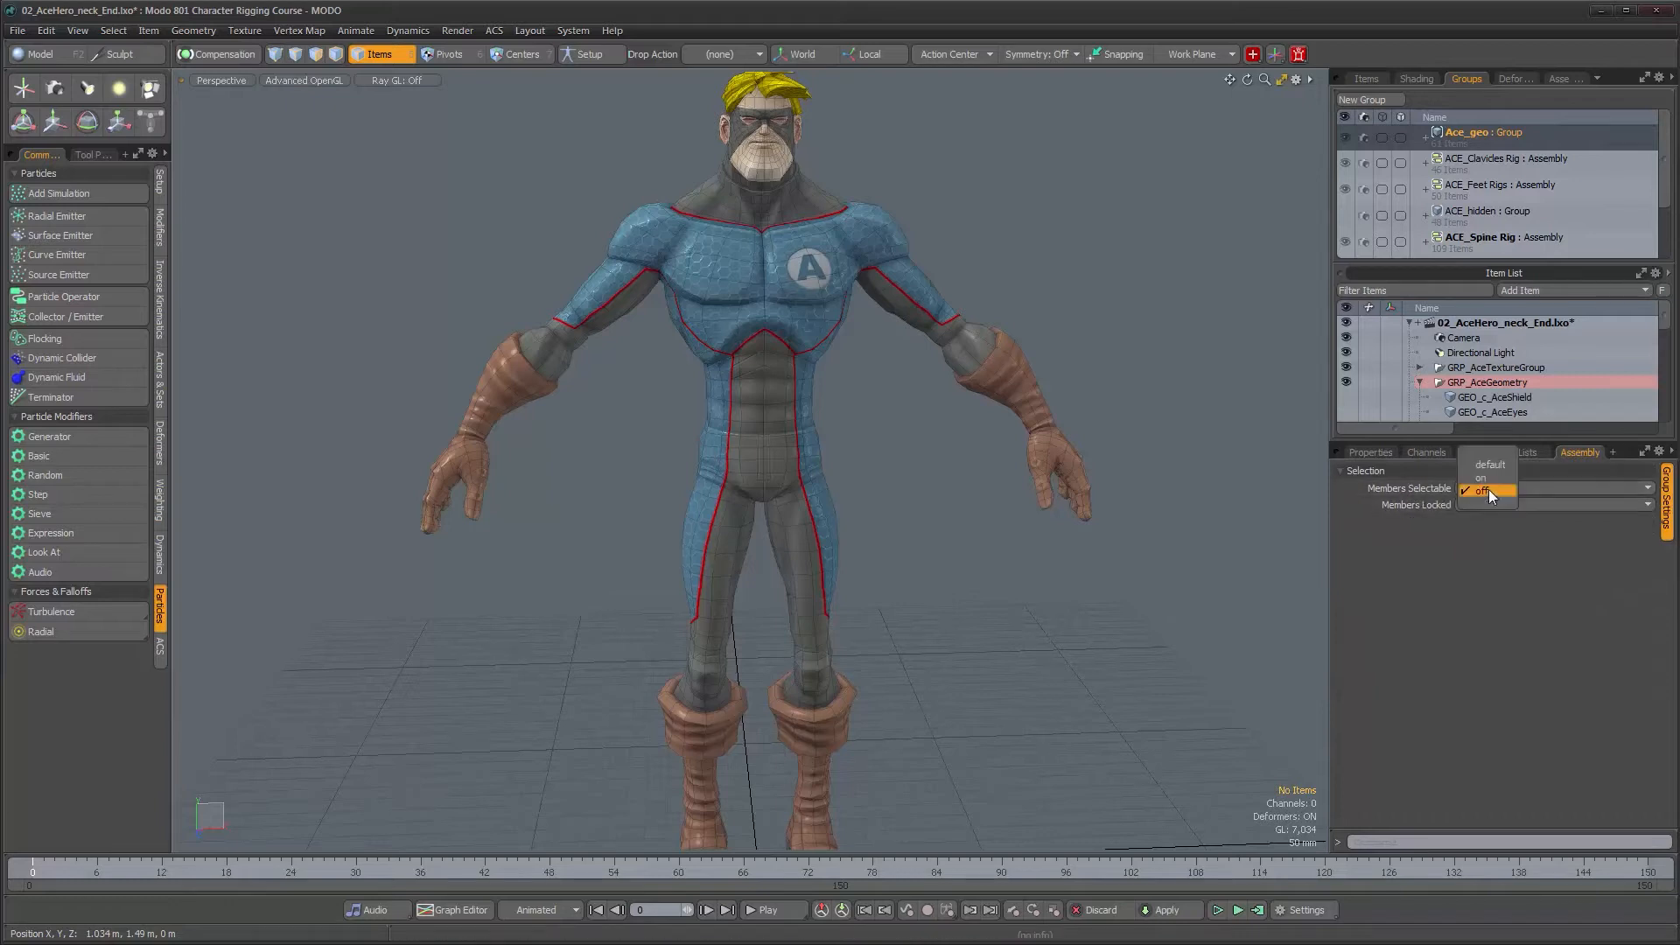
{"action": "left_click", "coordinate": [1498, 476]}
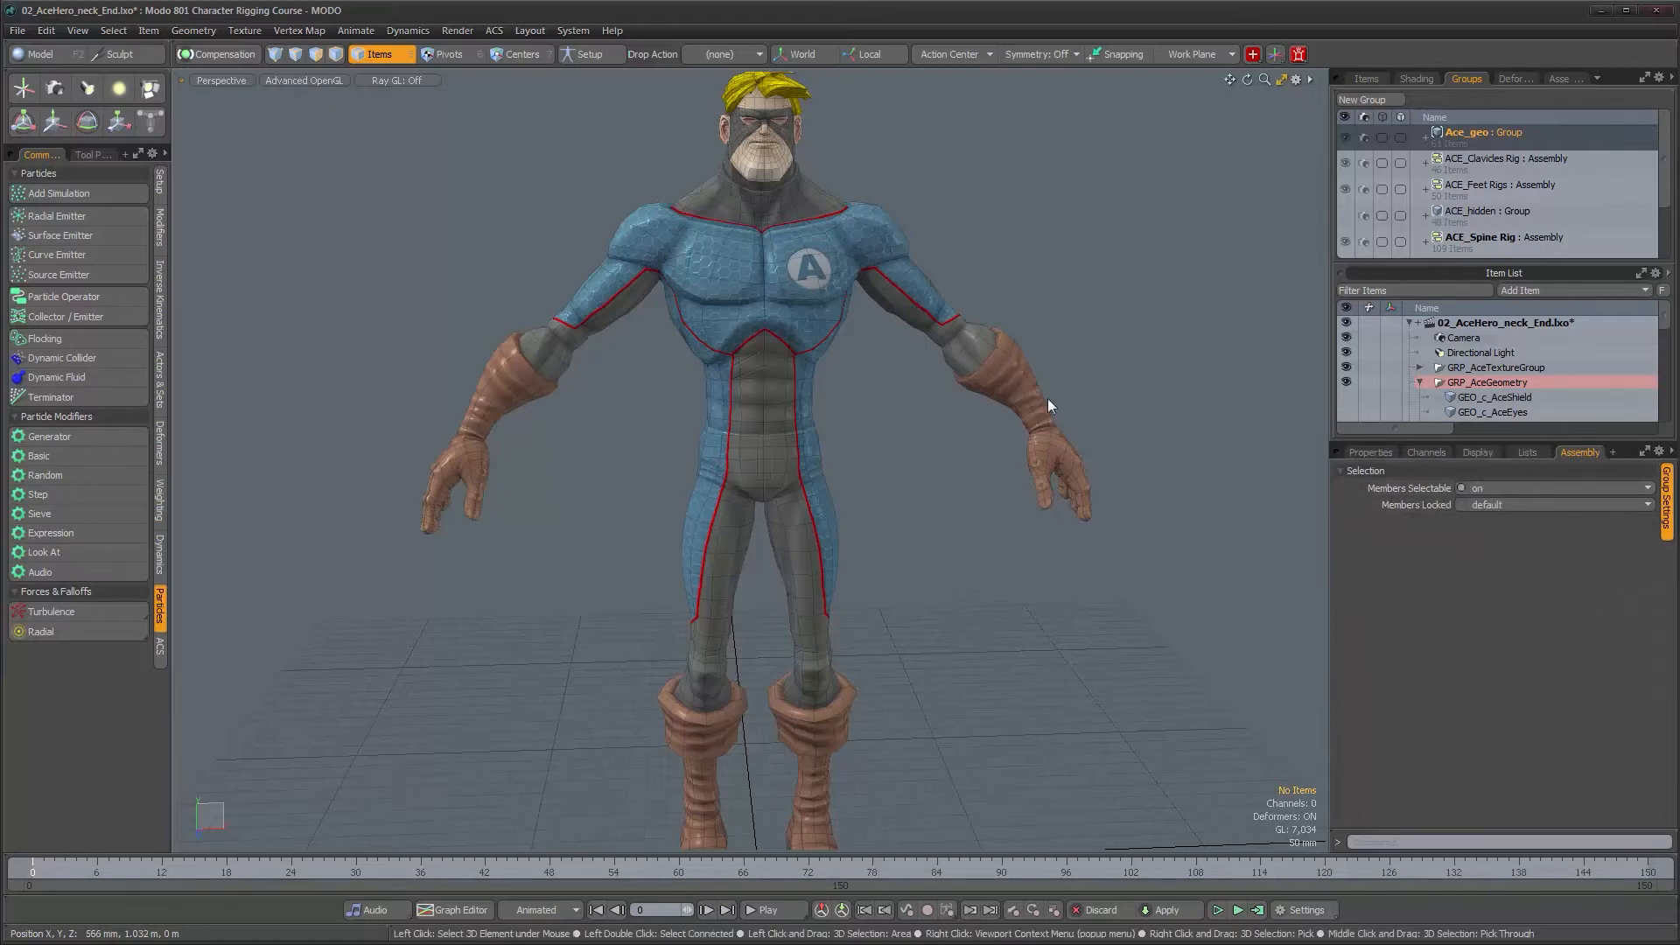
Step: Select the GEO_c_AceBody mesh and duplicate it
{"action": "left_click", "coordinate": [983, 368]}
{"action": "mouse_move", "coordinate": [1135, 329]}
{"action": "left_mouse_down", "text": "alt"}
{"action": "mouse_move", "coordinate": [877, 308]}
{"action": "mouse_move", "coordinate": [1125, 307]}
{"action": "left_mouse_up", "text": "alt"}
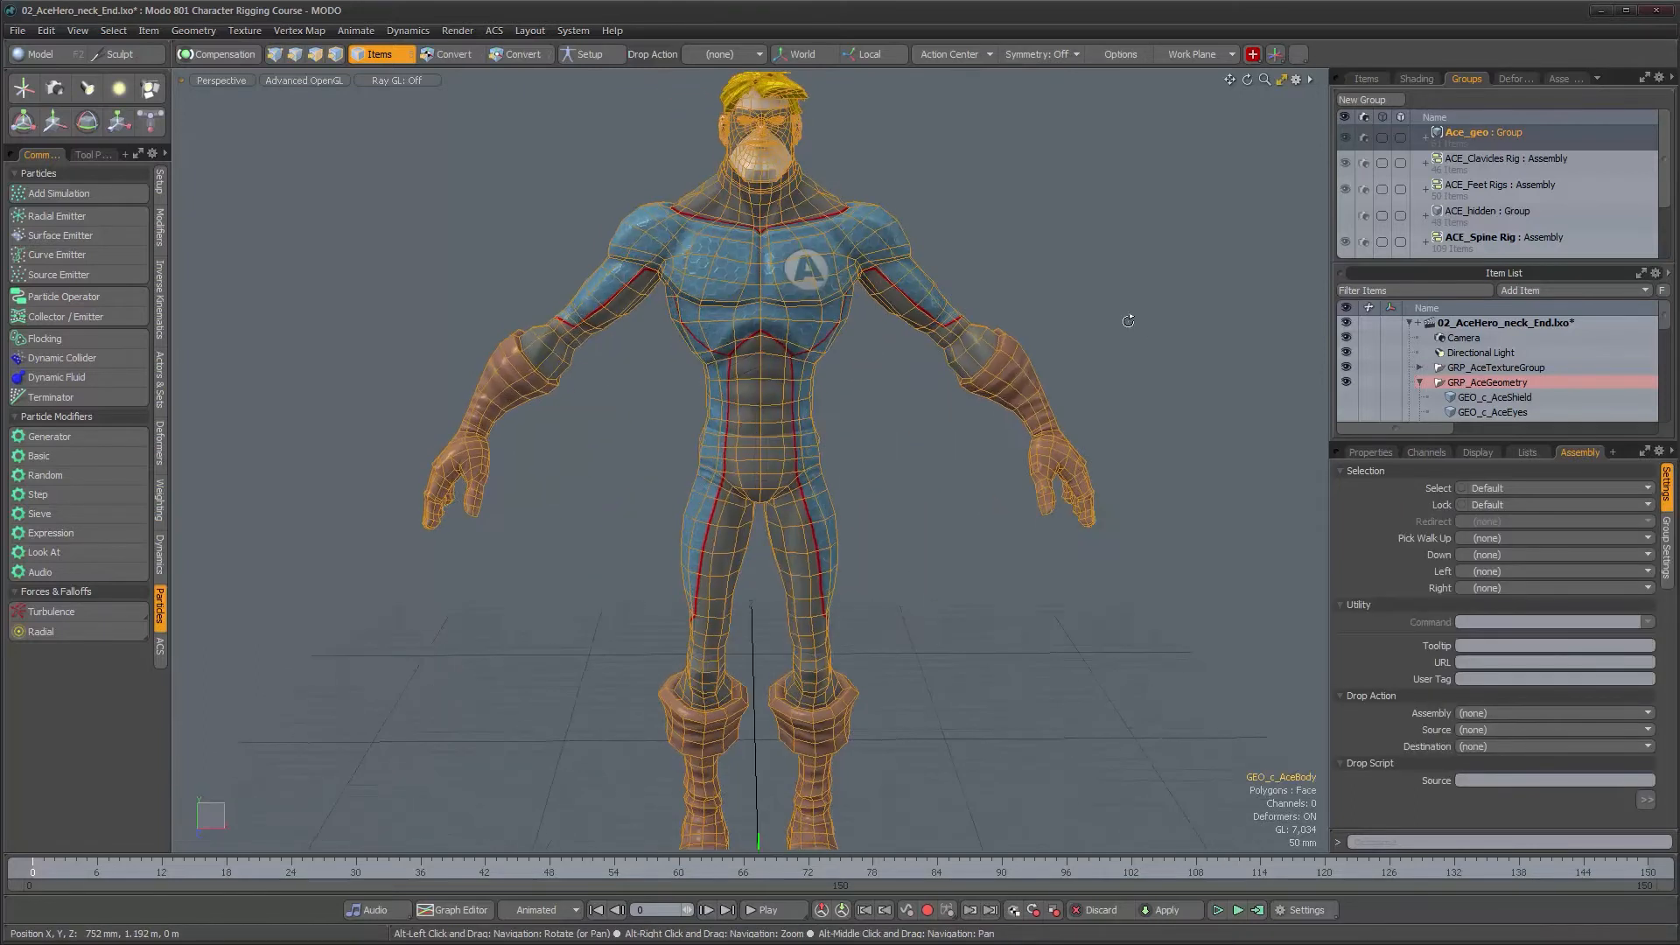
{"action": "left_click", "coordinate": [1367, 79]}
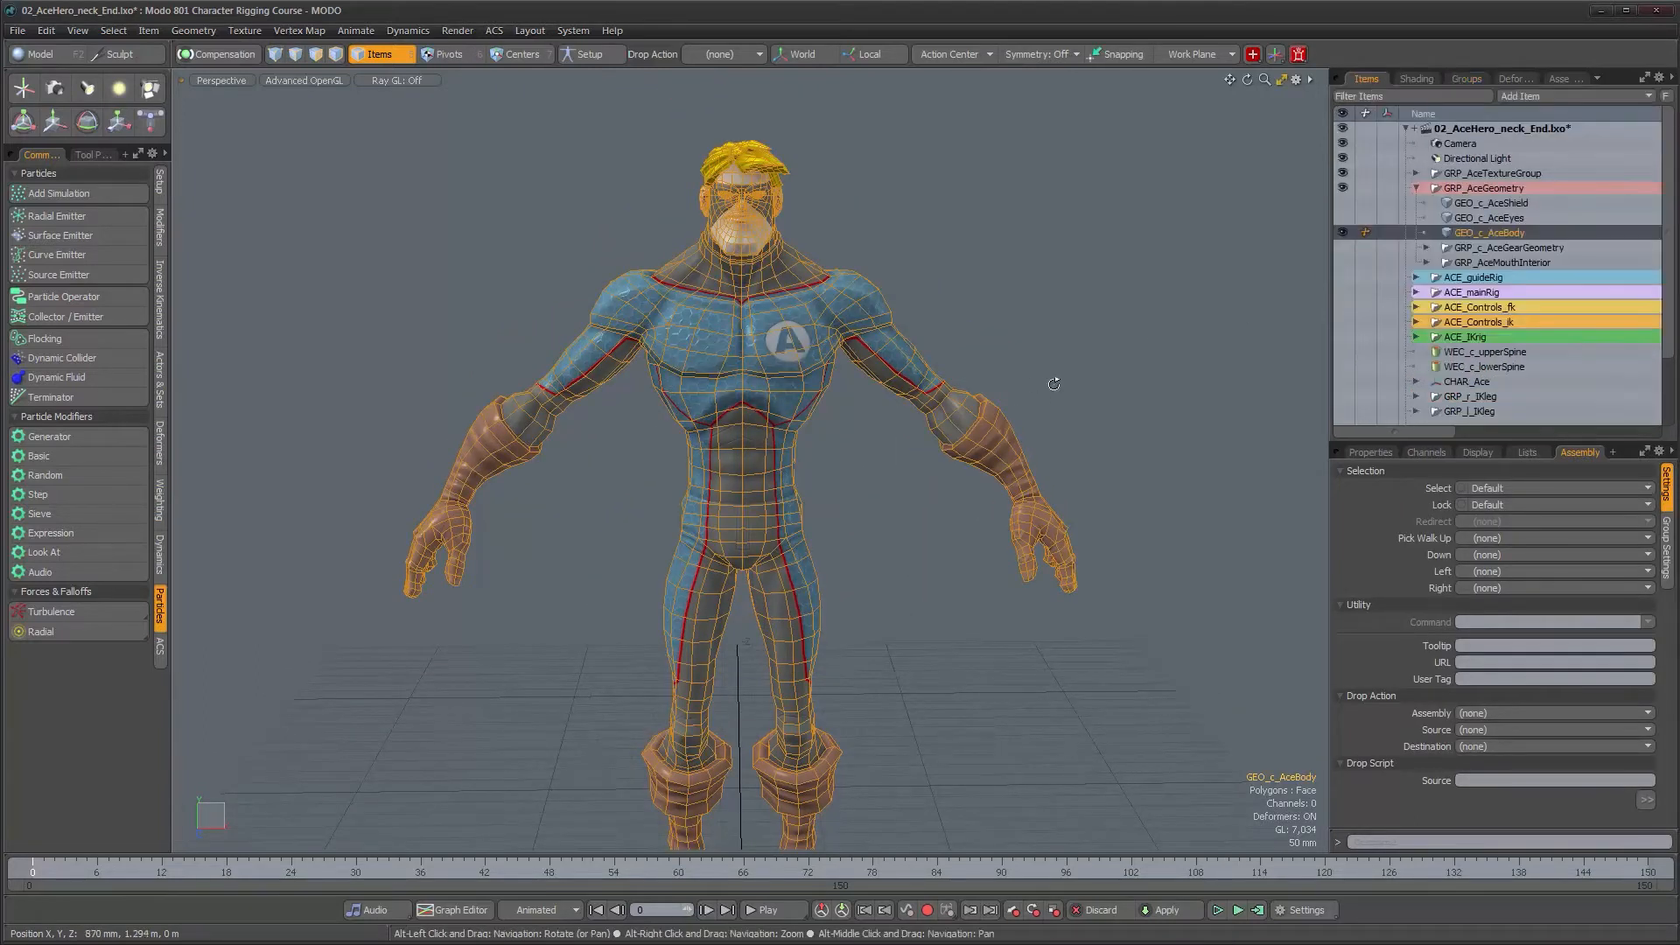
{"action": "right_click_drag", "start_coordinate": [879, 315], "coordinate": [864, 347], "text": "alt"}
{"action": "left_click_drag", "start_coordinate": [865, 346], "coordinate": [866, 344], "text": "alt"}
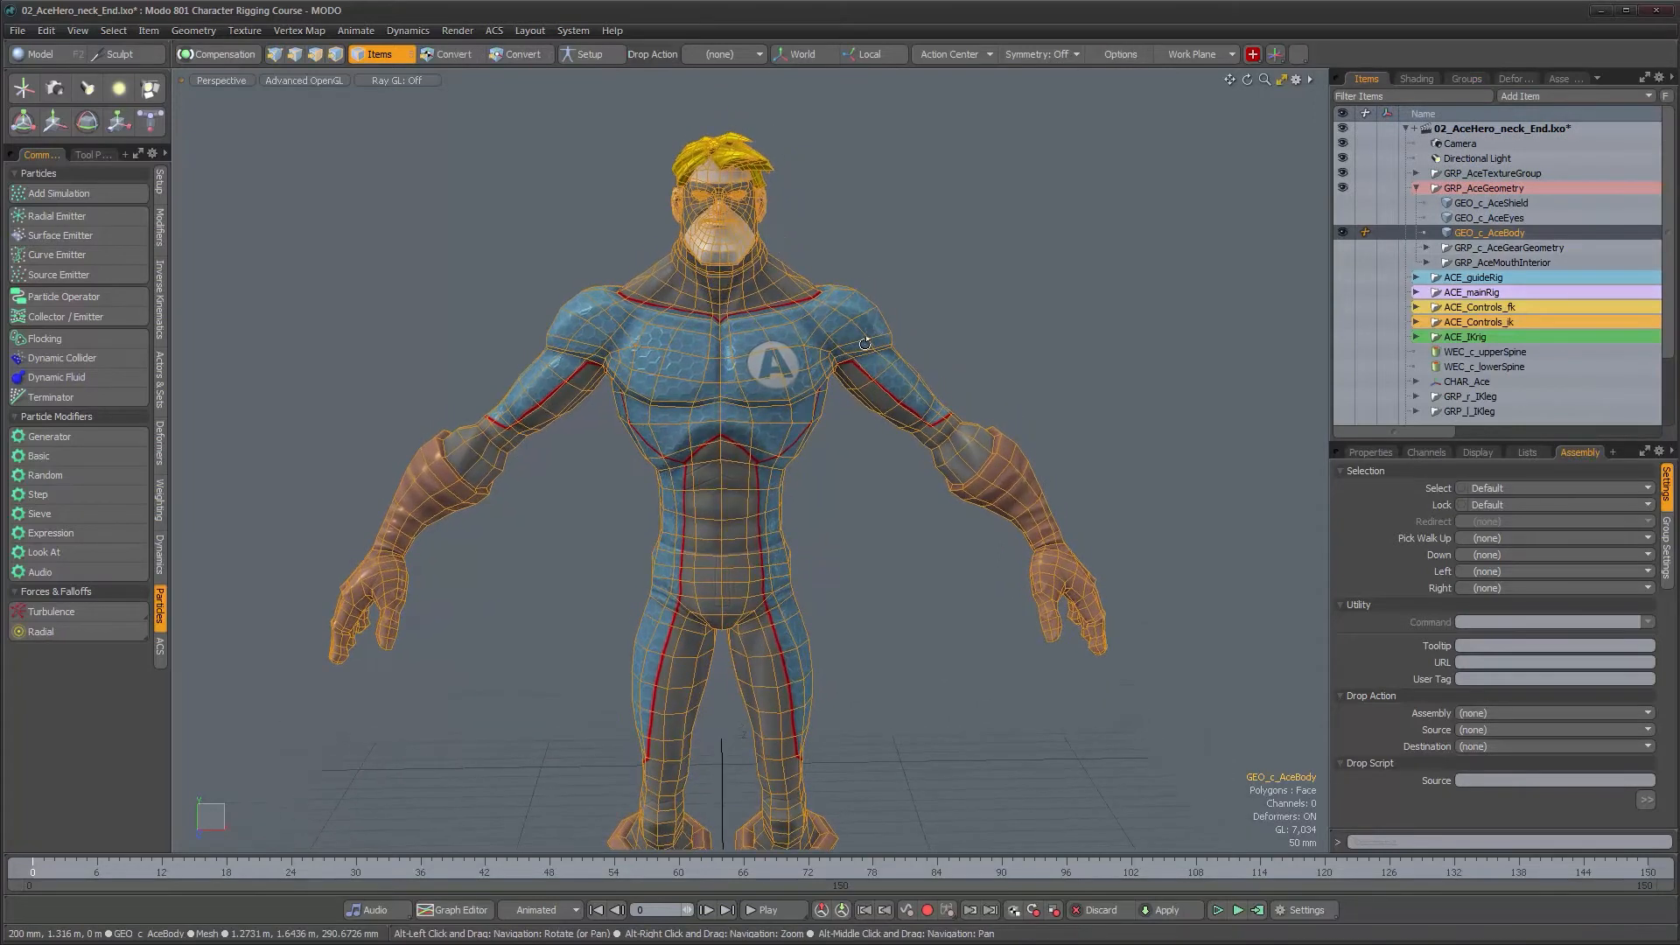
{"action": "key", "text": "ctrl+d"}
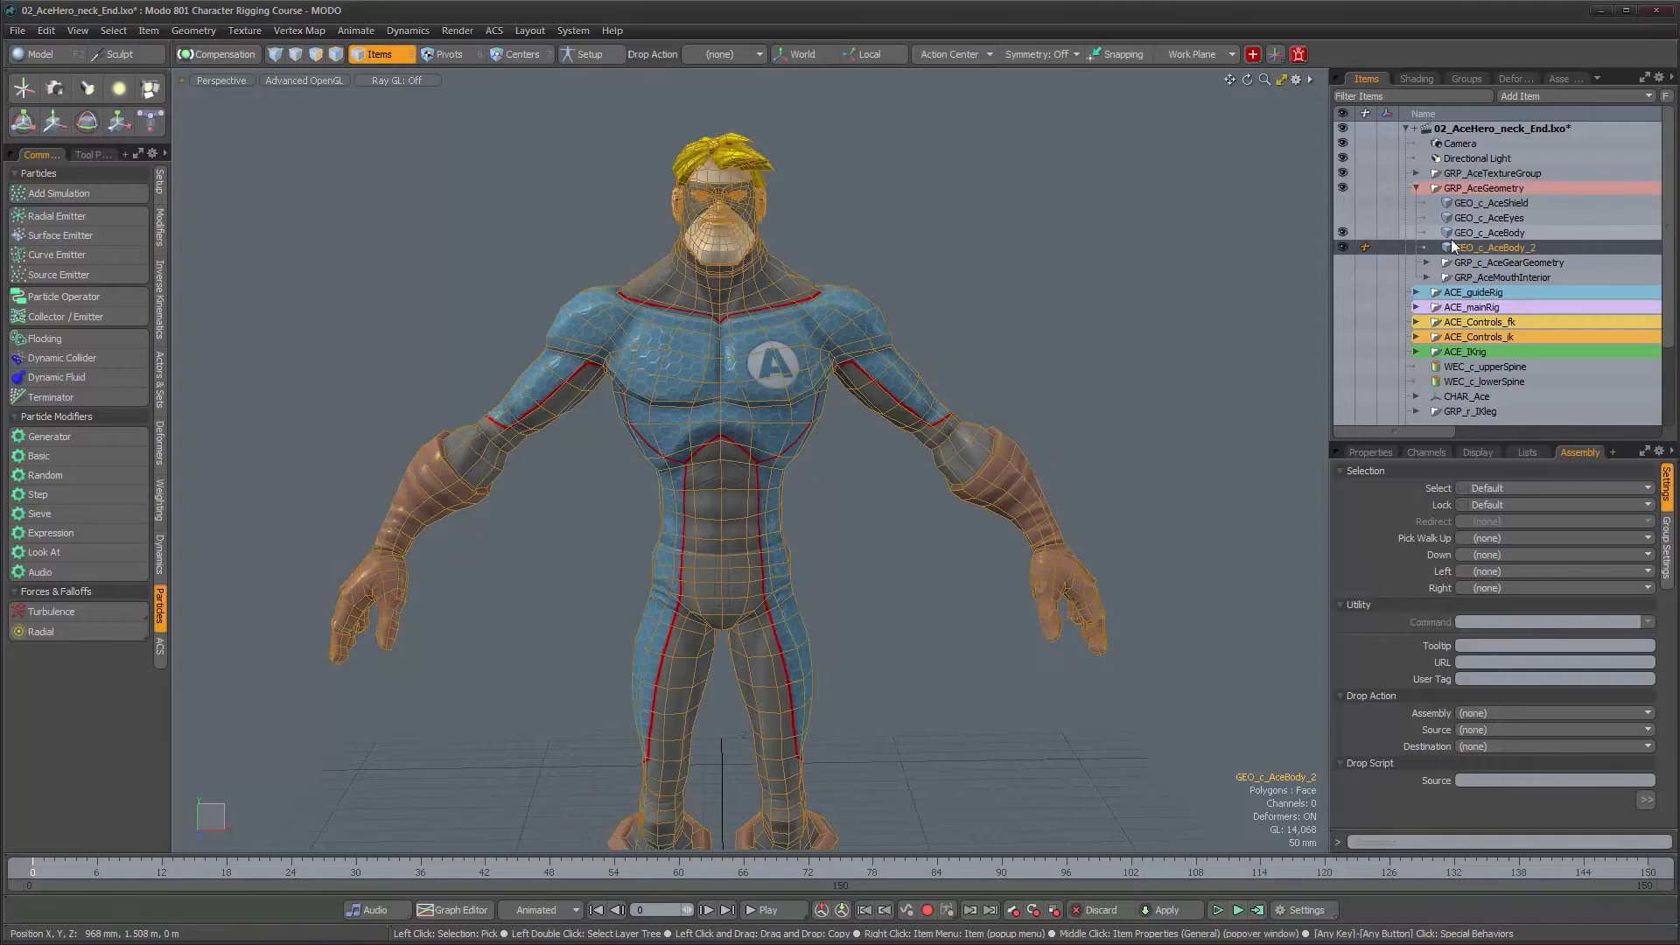
Step: Hide the original body mesh and rename it GEO_c_AceBody_bindMesh
{"action": "left_click", "coordinate": [1342, 232]}
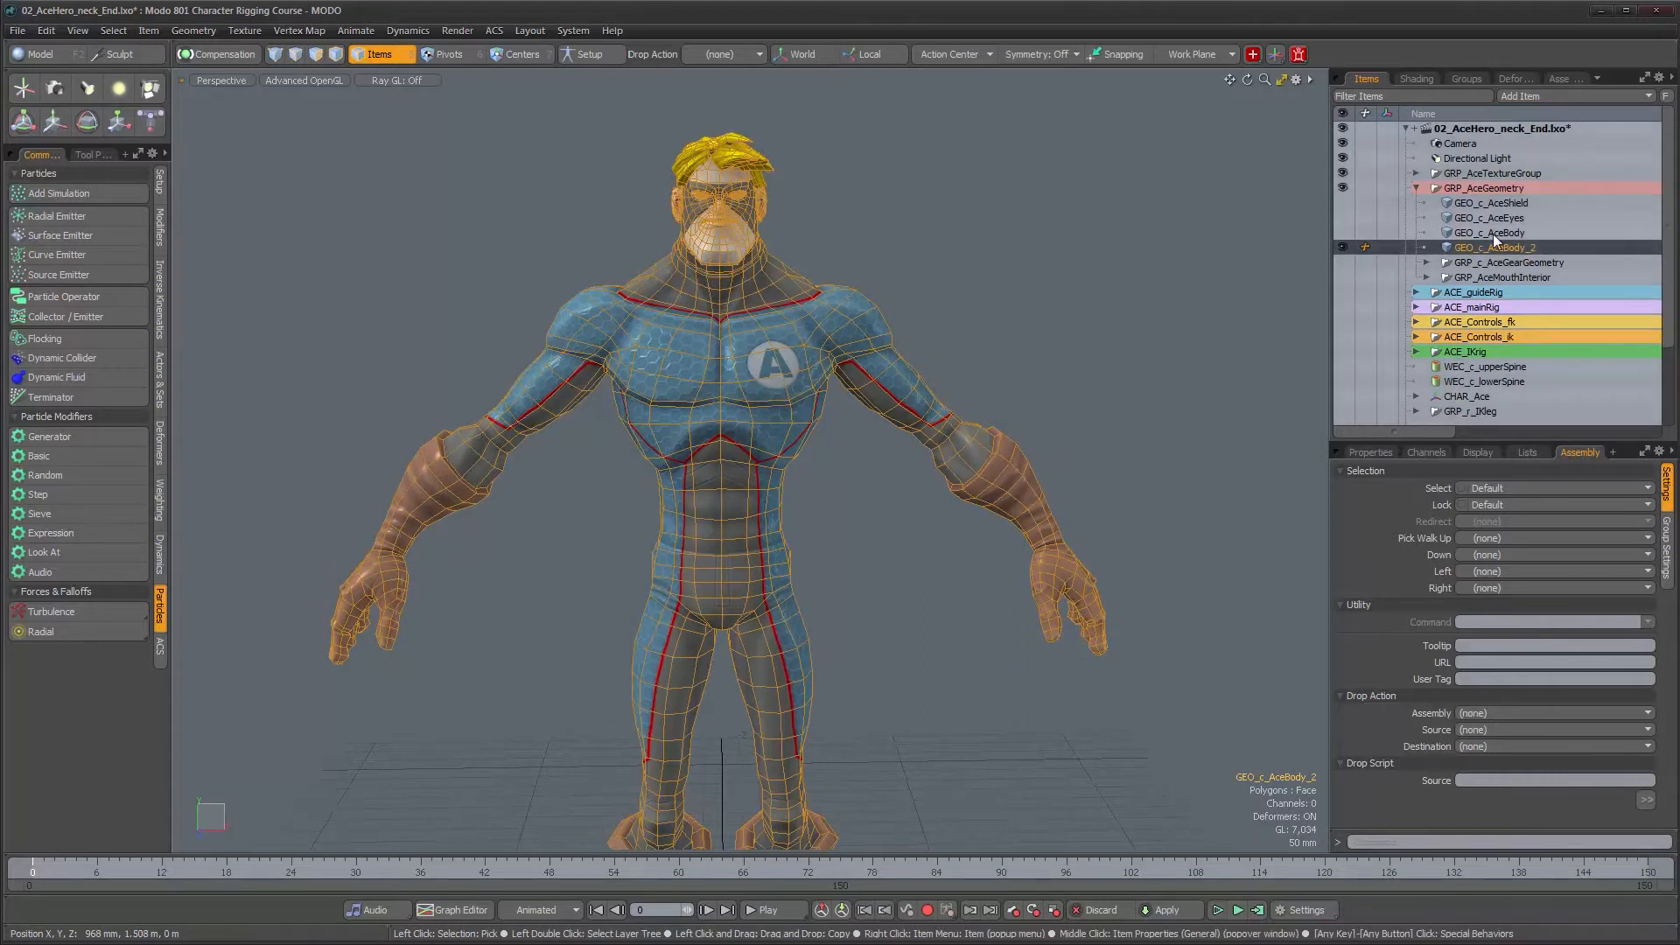
{"action": "left_click", "coordinate": [1492, 233]}
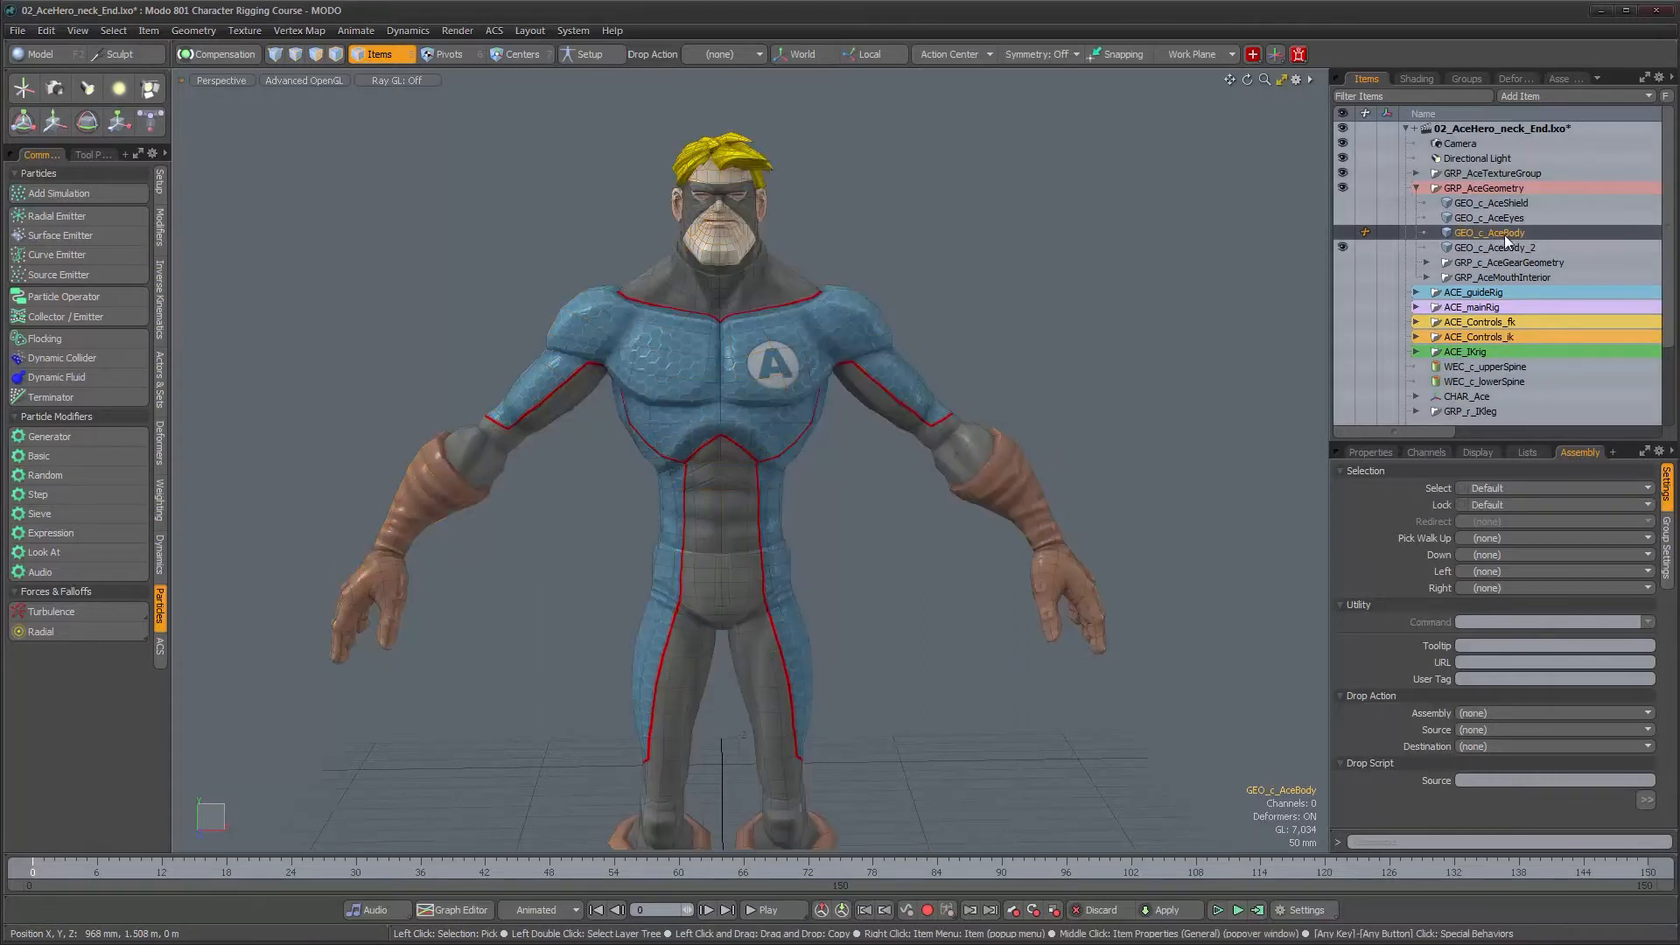
{"action": "double_click", "coordinate": [1489, 232]}
{"action": "left_click", "coordinate": [1572, 236]}
{"action": "type", "text": "_bindMesh"}
{"action": "key", "text": "Return"}
Step: Rename the duplicated body mesh GEO_c_AceBody_cutRes
{"action": "left_click", "coordinate": [1514, 249]}
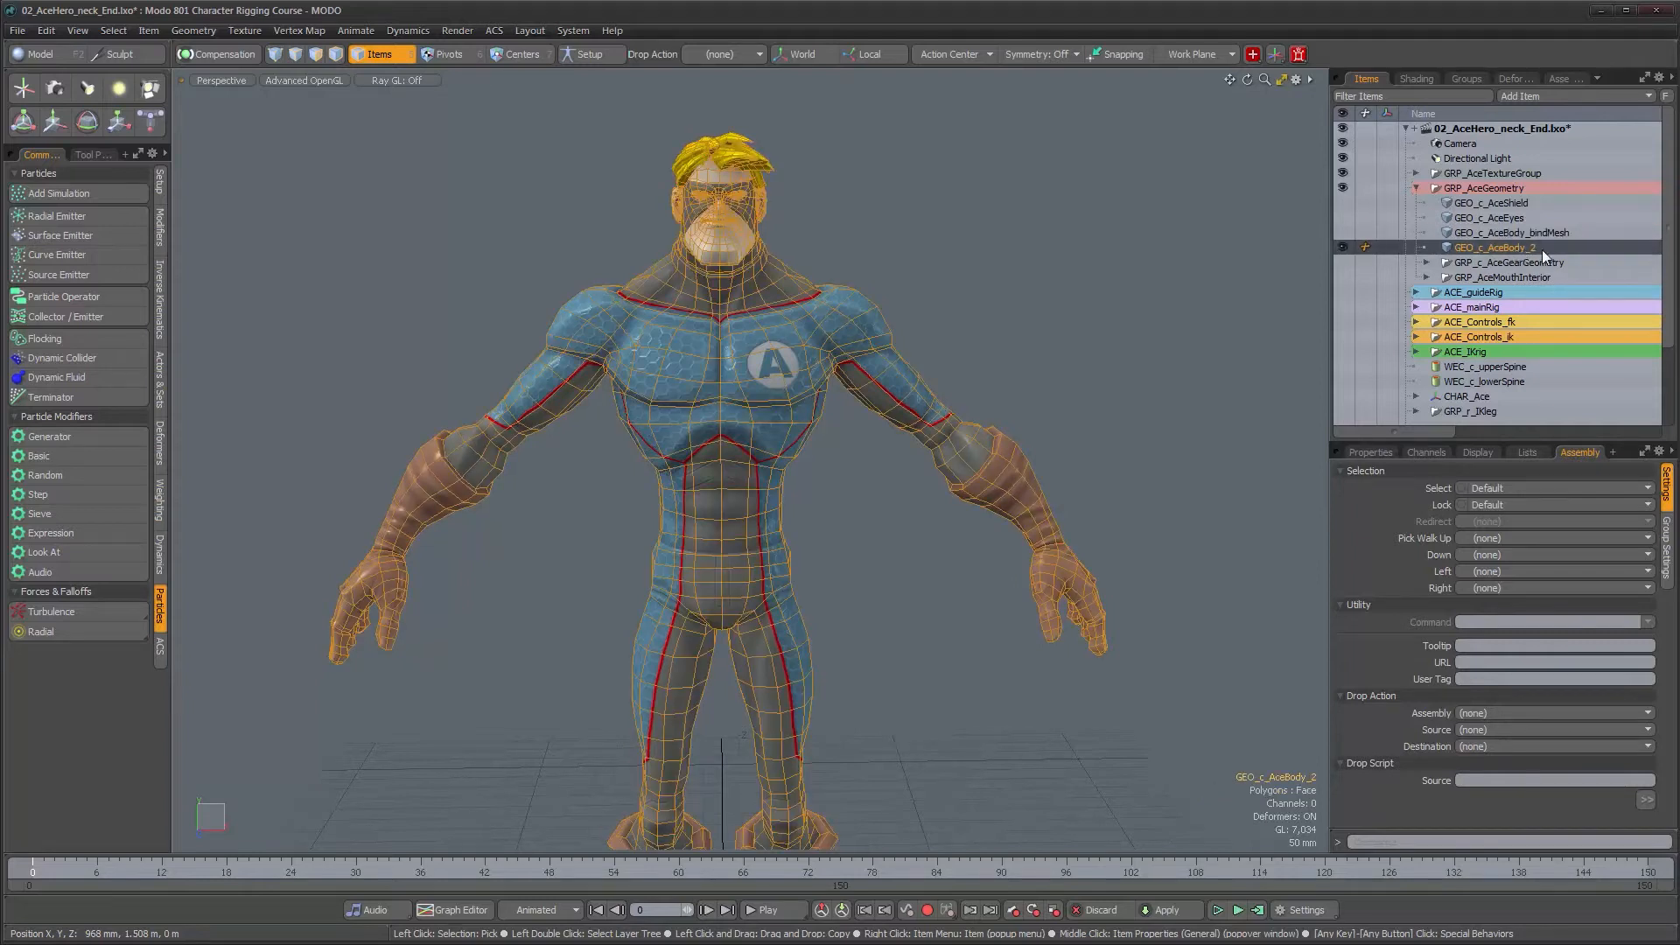
{"action": "double_click", "coordinate": [1519, 249]}
{"action": "left_click", "coordinate": [1559, 248]}
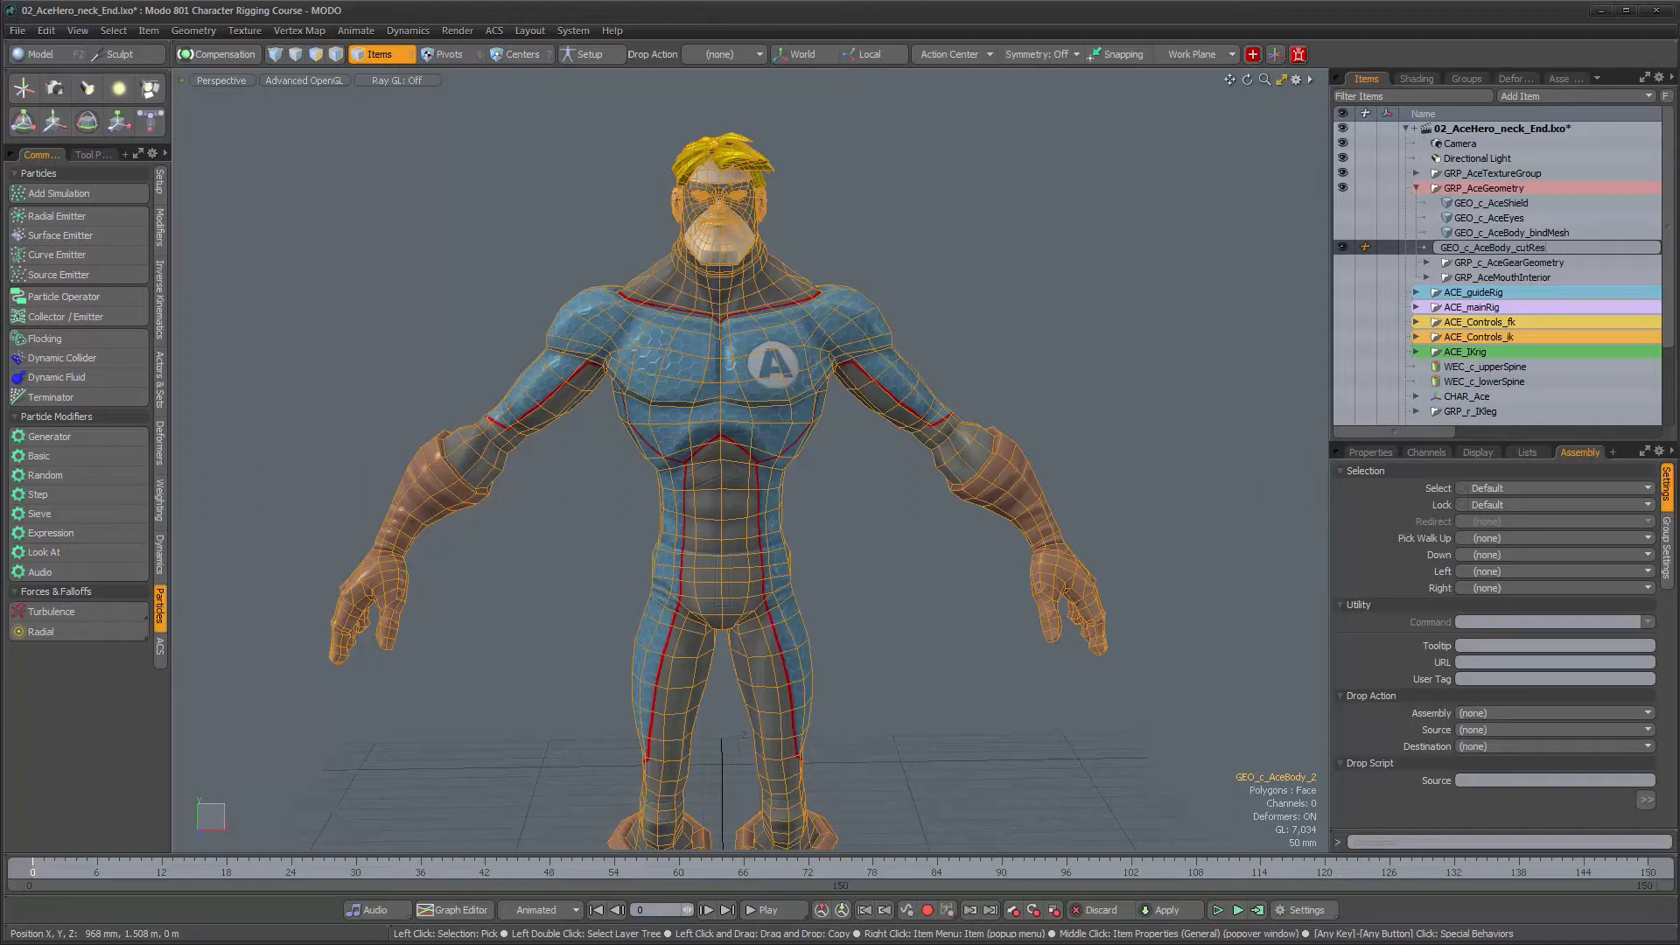
{"action": "key", "text": "Return"}
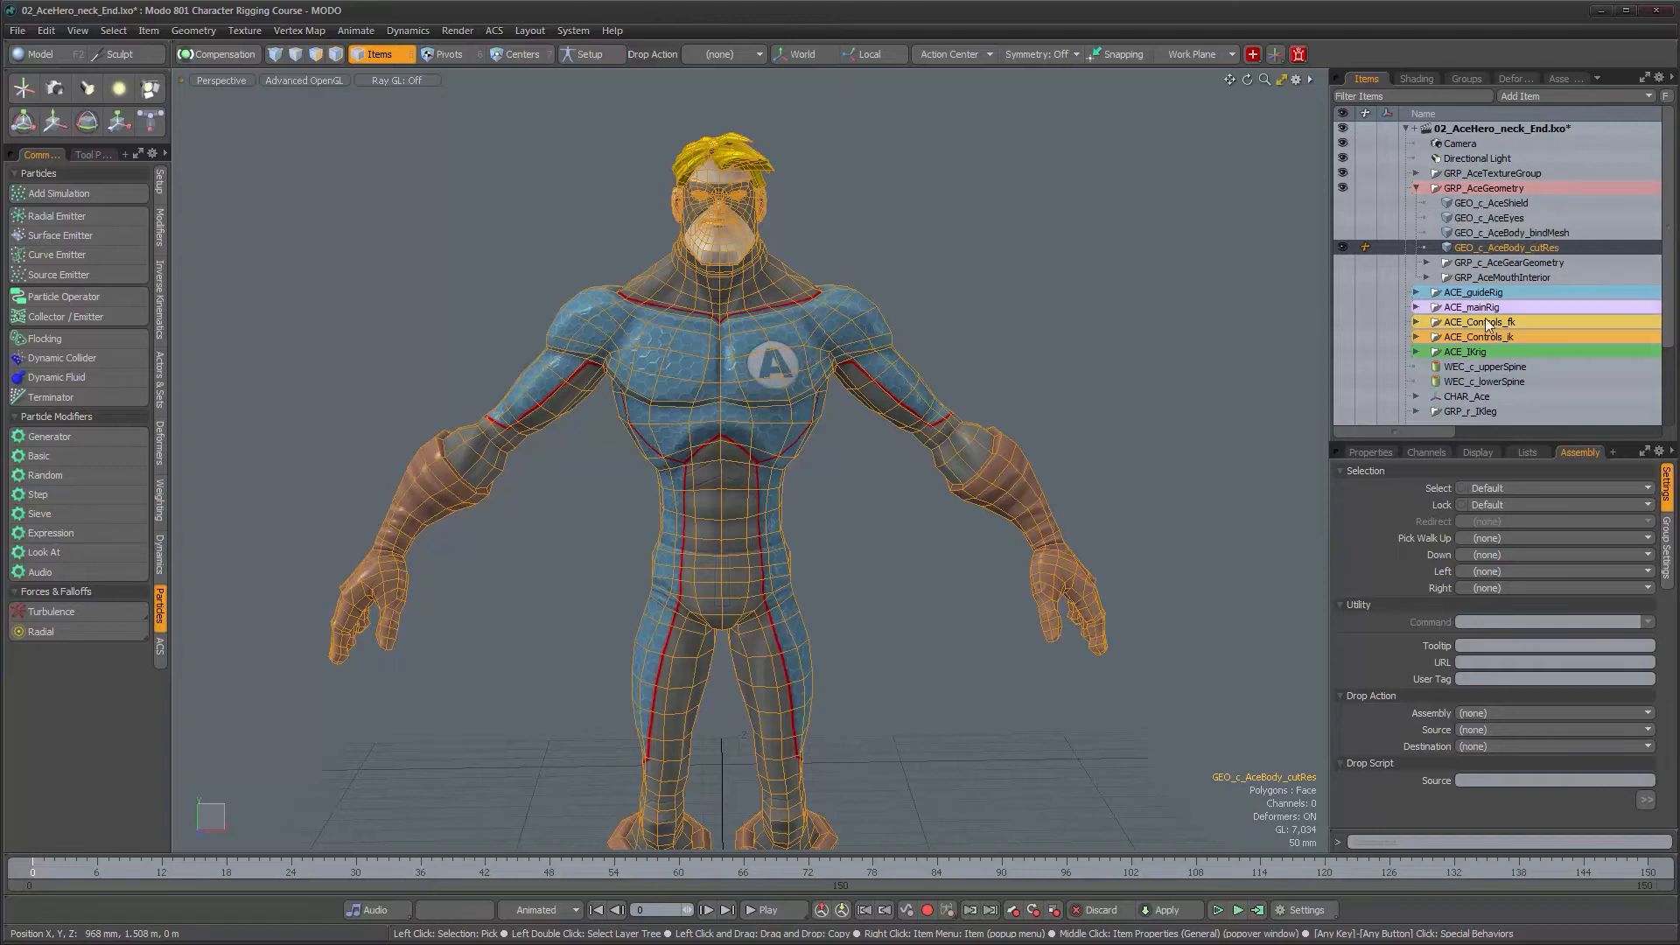
{"action": "left_click_drag", "start_coordinate": [895, 478], "coordinate": [842, 445], "text": "alt"}
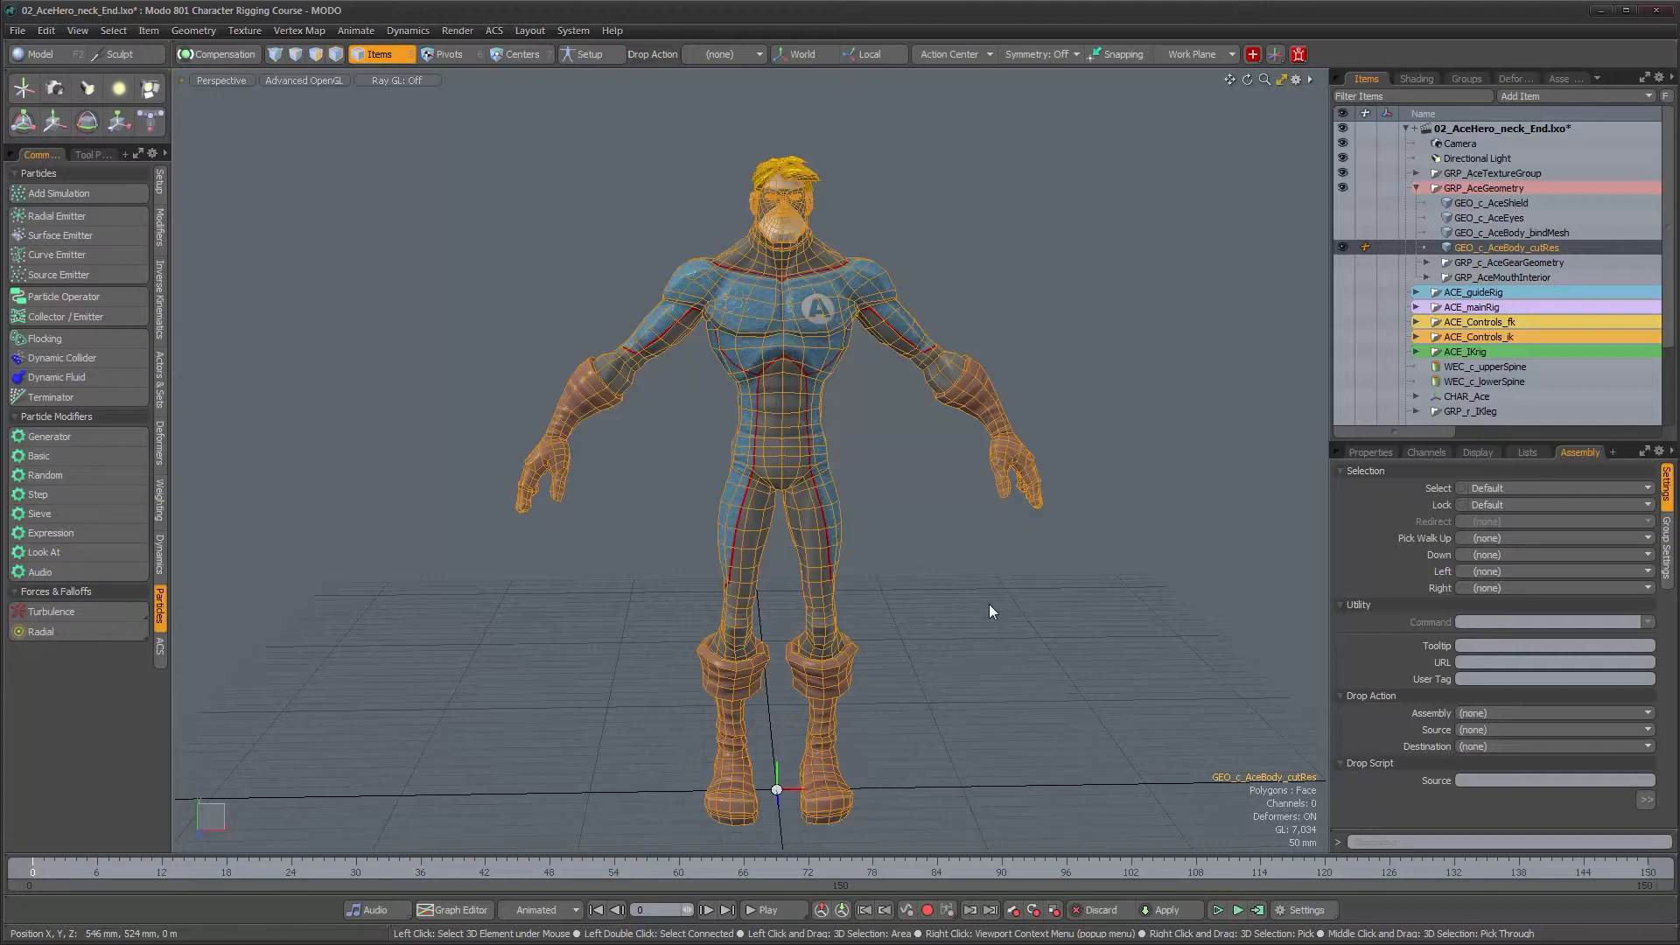
{"action": "left_click_drag", "start_coordinate": [960, 575], "coordinate": [894, 532], "text": "alt"}
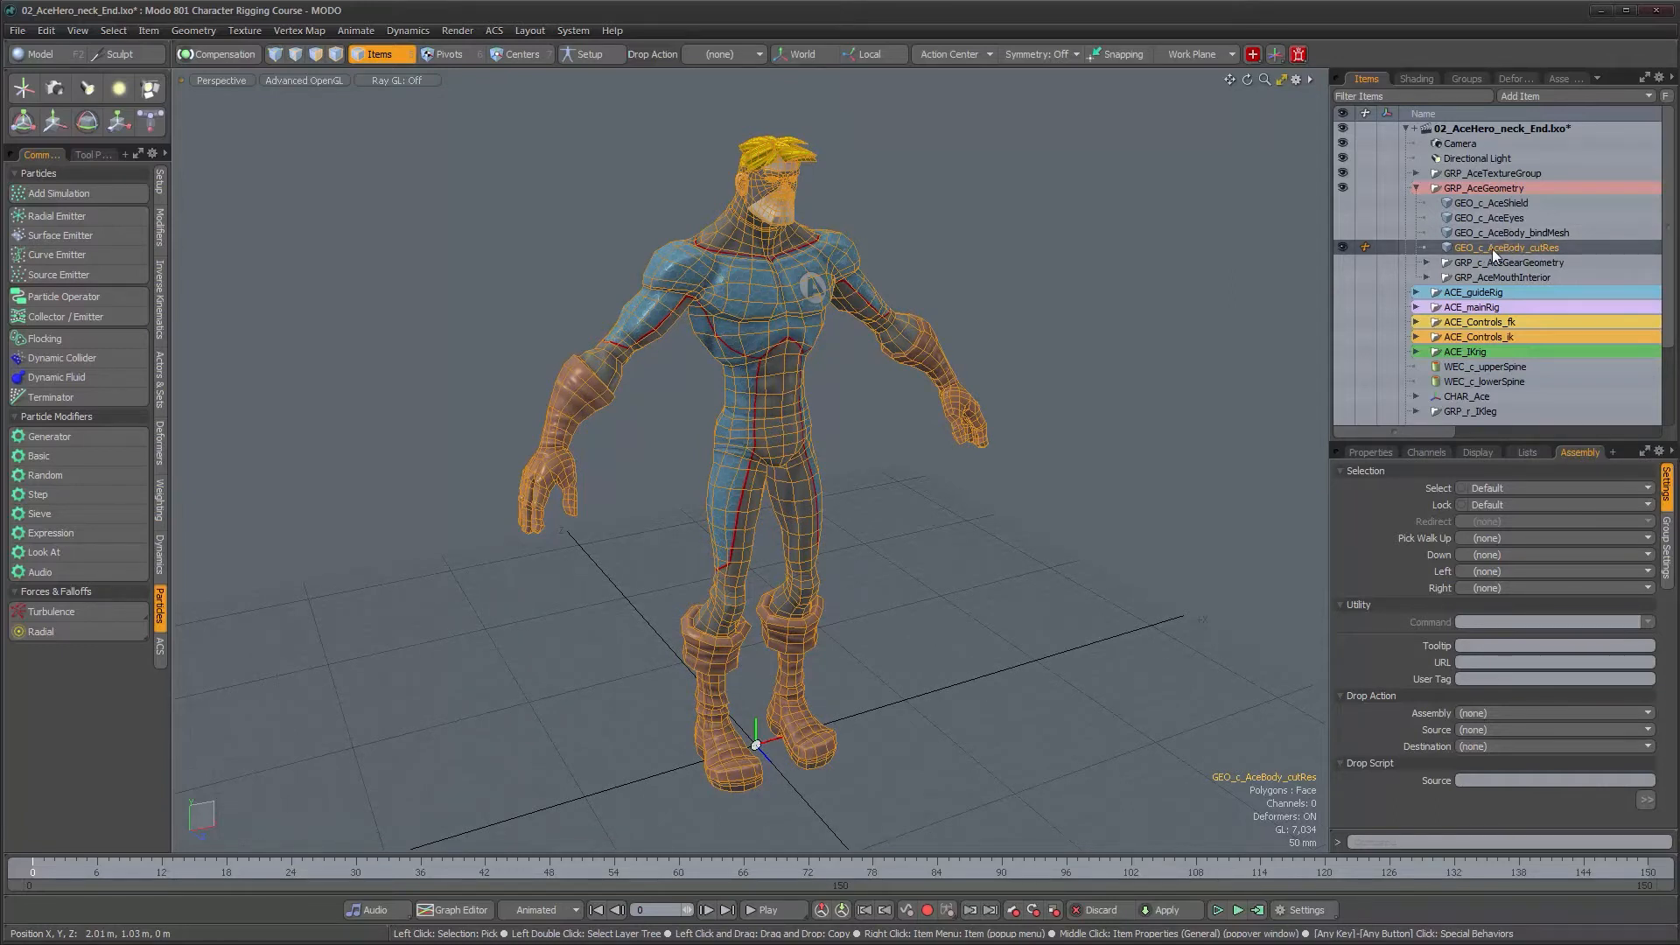
Step: Deselect the cutRes body mesh and show the ACE_guideRig group
{"action": "left_click_drag", "start_coordinate": [767, 418], "coordinate": [854, 476], "text": "alt"}
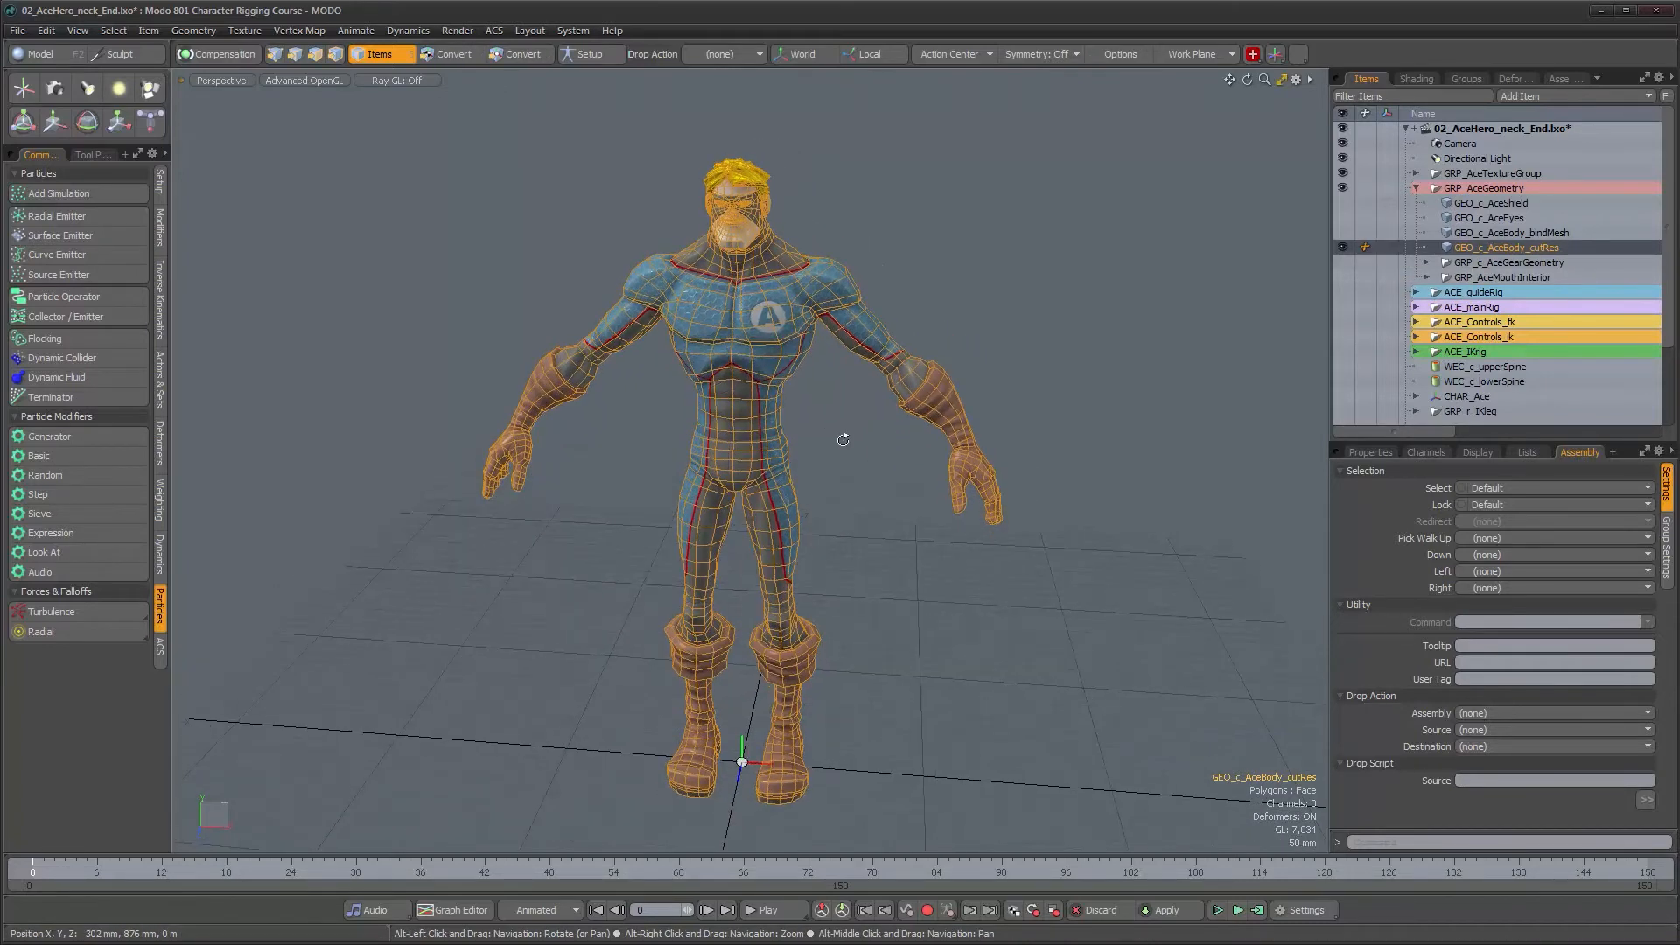
{"action": "left_click", "coordinate": [855, 476]}
{"action": "left_click_drag", "start_coordinate": [821, 669], "coordinate": [864, 516], "text": "alt"}
{"action": "right_click_drag", "start_coordinate": [864, 516], "coordinate": [1002, 494], "text": "alt"}
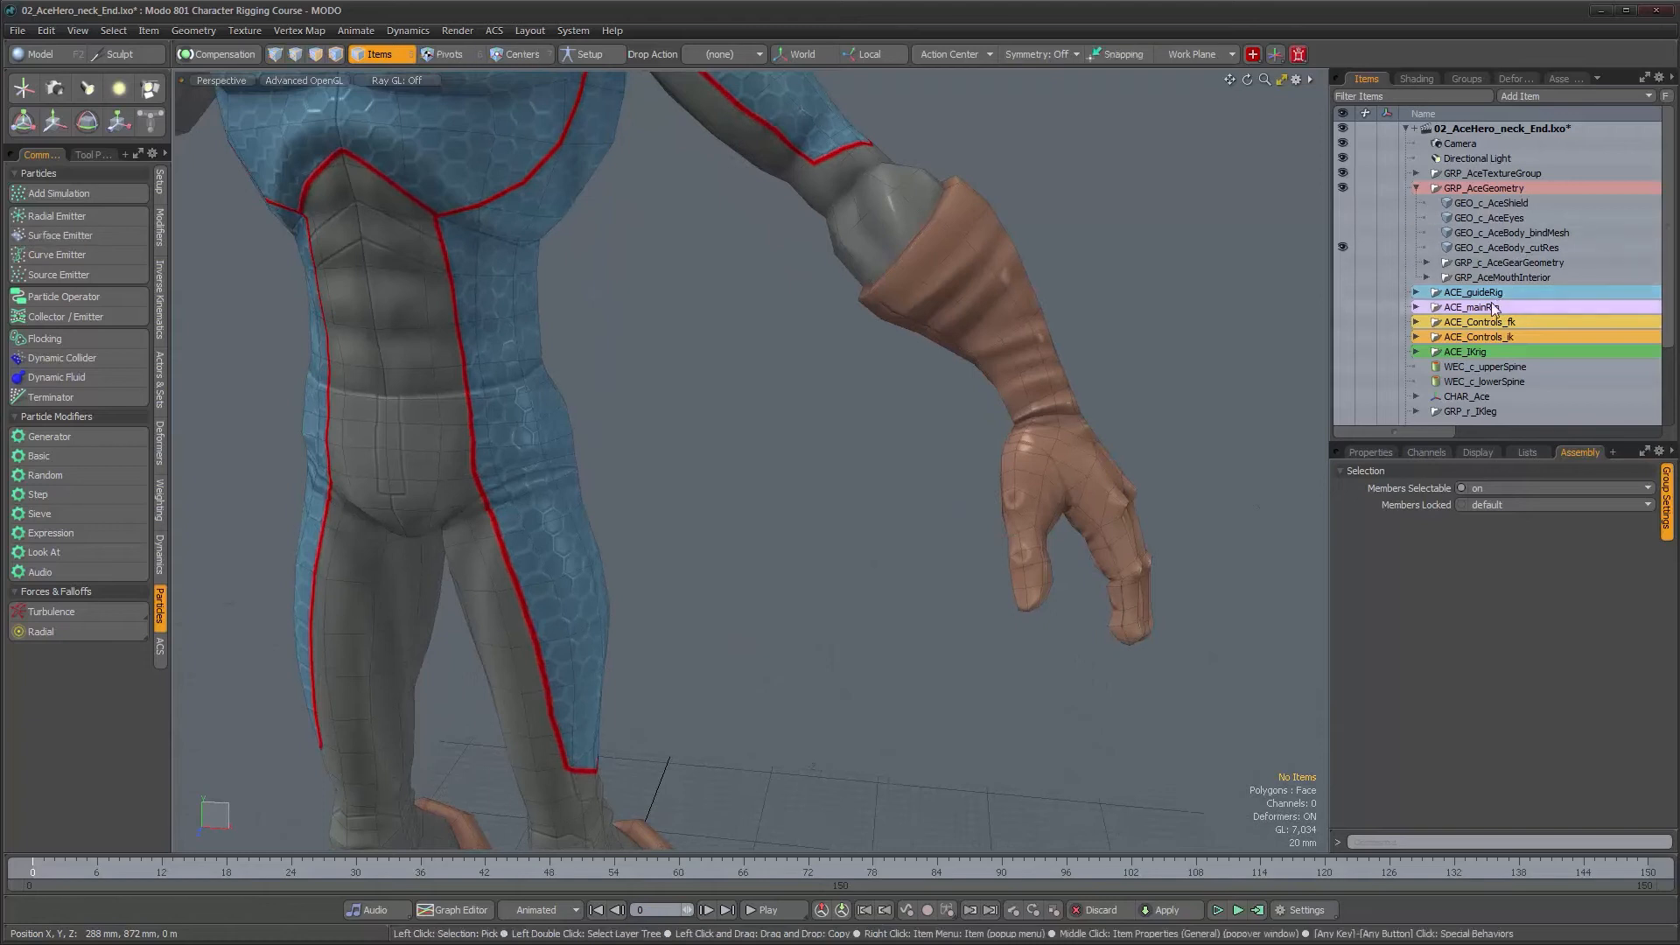
{"action": "left_click", "coordinate": [1343, 291]}
Step: Select the edge loop around the character's left wrist on the cutRes mesh, lined up with the guide rig's wrist joint
{"action": "left_click_drag", "start_coordinate": [978, 416], "coordinate": [997, 413], "text": "alt"}
{"action": "right_click_drag", "start_coordinate": [997, 413], "coordinate": [930, 474], "text": "alt"}
{"action": "left_click_drag", "start_coordinate": [930, 474], "coordinate": [989, 516], "text": "alt"}
{"action": "middle_click_drag", "start_coordinate": [989, 542], "coordinate": [986, 376], "text": "alt"}
{"action": "left_click_drag", "start_coordinate": [986, 375], "coordinate": [792, 441], "text": "alt"}
{"action": "right_click_drag", "start_coordinate": [792, 441], "coordinate": [821, 442], "text": "alt"}
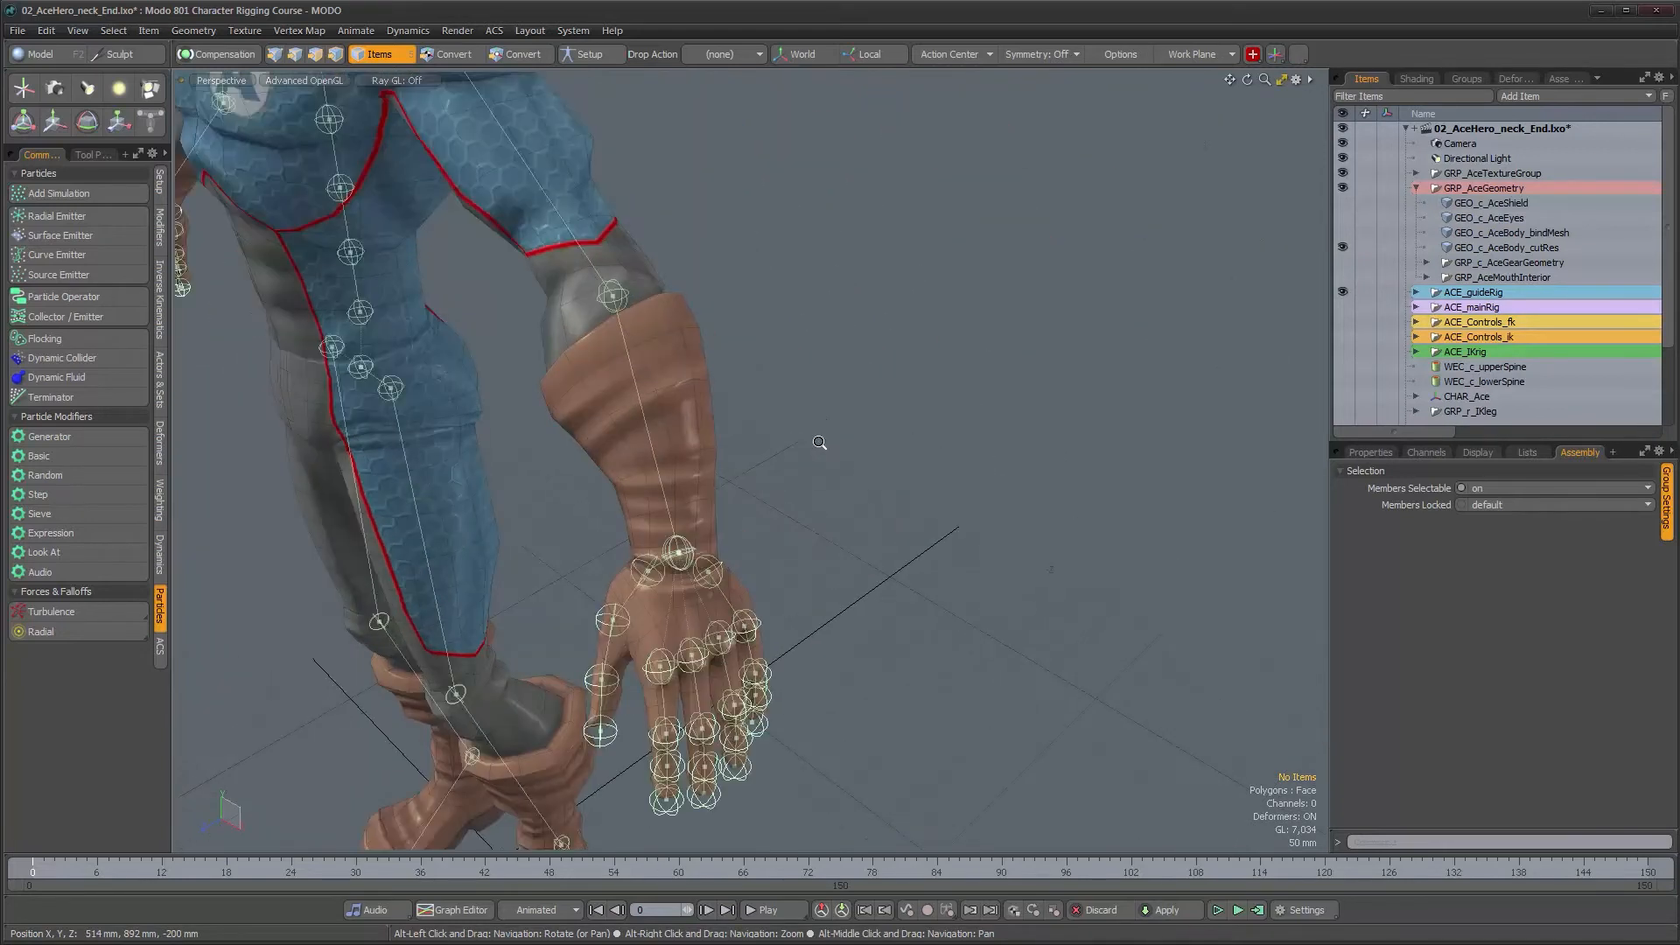
{"action": "middle_click_drag", "start_coordinate": [822, 443], "coordinate": [937, 344], "text": "alt"}
{"action": "right_click_drag", "start_coordinate": [858, 427], "coordinate": [915, 432], "text": "alt"}
{"action": "left_click", "coordinate": [818, 444]}
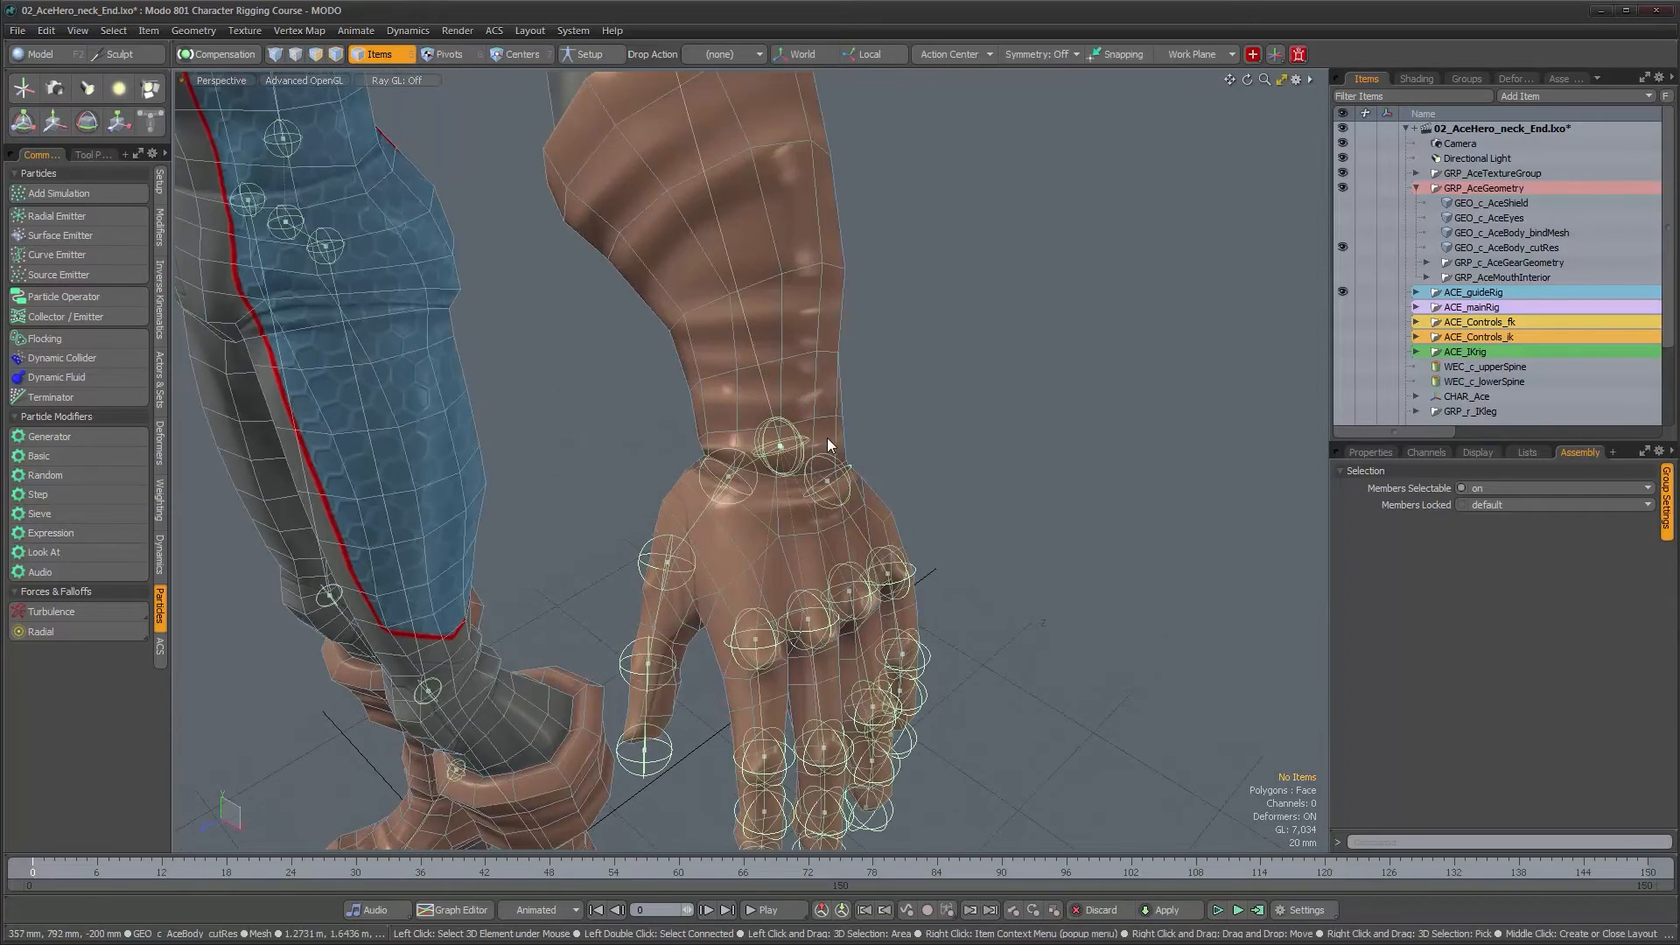
{"action": "left_click_drag", "start_coordinate": [827, 437], "coordinate": [901, 420], "text": "alt"}
{"action": "key", "text": "2"}
{"action": "right_click_drag", "start_coordinate": [902, 420], "coordinate": [918, 427], "text": "alt"}
{"action": "left_click_drag", "start_coordinate": [919, 427], "coordinate": [1030, 406], "text": "alt"}
{"action": "double_click", "coordinate": [798, 395]}
Step: Add the complete edge loop around the character's right wrist to the edge selection
{"action": "middle_click_drag", "start_coordinate": [1120, 275], "coordinate": [633, 396], "text": "alt"}
{"action": "right_click_drag", "start_coordinate": [634, 397], "coordinate": [776, 398], "text": "alt"}
{"action": "left_click_drag", "start_coordinate": [776, 397], "coordinate": [892, 280], "text": "alt"}
{"action": "right_click_drag", "start_coordinate": [954, 363], "coordinate": [787, 367], "text": "alt"}
{"action": "left_click_drag", "start_coordinate": [844, 356], "coordinate": [744, 376], "text": "alt"}
{"action": "middle_click_drag", "start_coordinate": [700, 455], "coordinate": [942, 393], "text": "alt"}
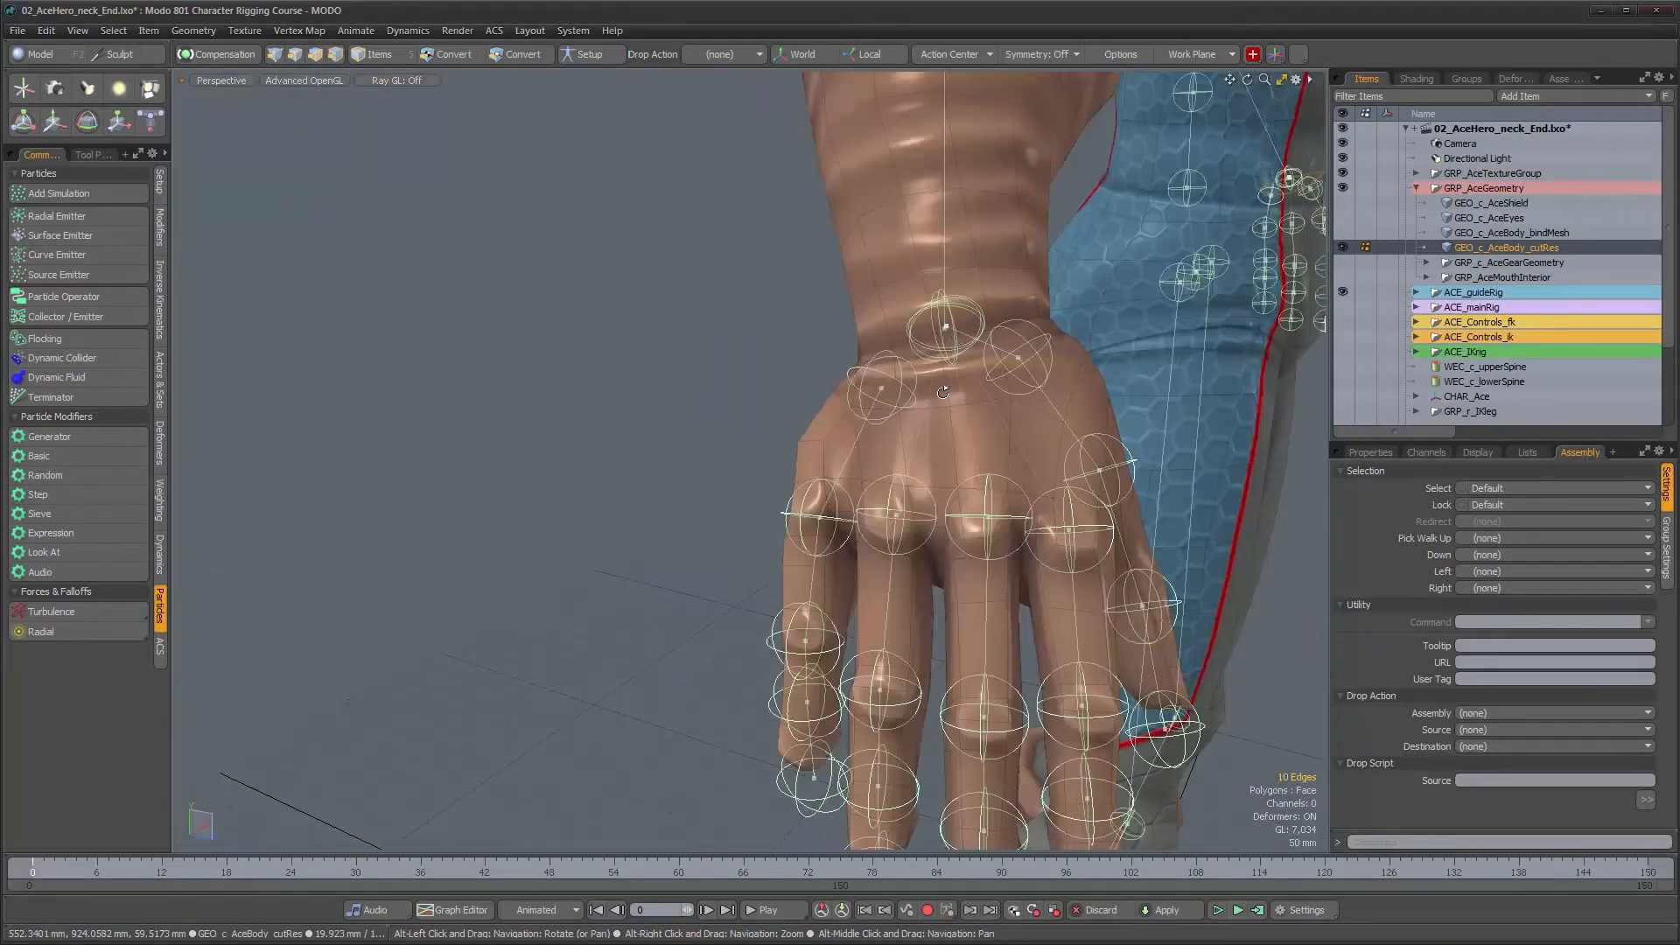
{"action": "left_click_drag", "start_coordinate": [943, 392], "coordinate": [826, 393], "text": "alt"}
{"action": "middle_click_drag", "start_coordinate": [662, 380], "coordinate": [586, 412], "text": "alt"}
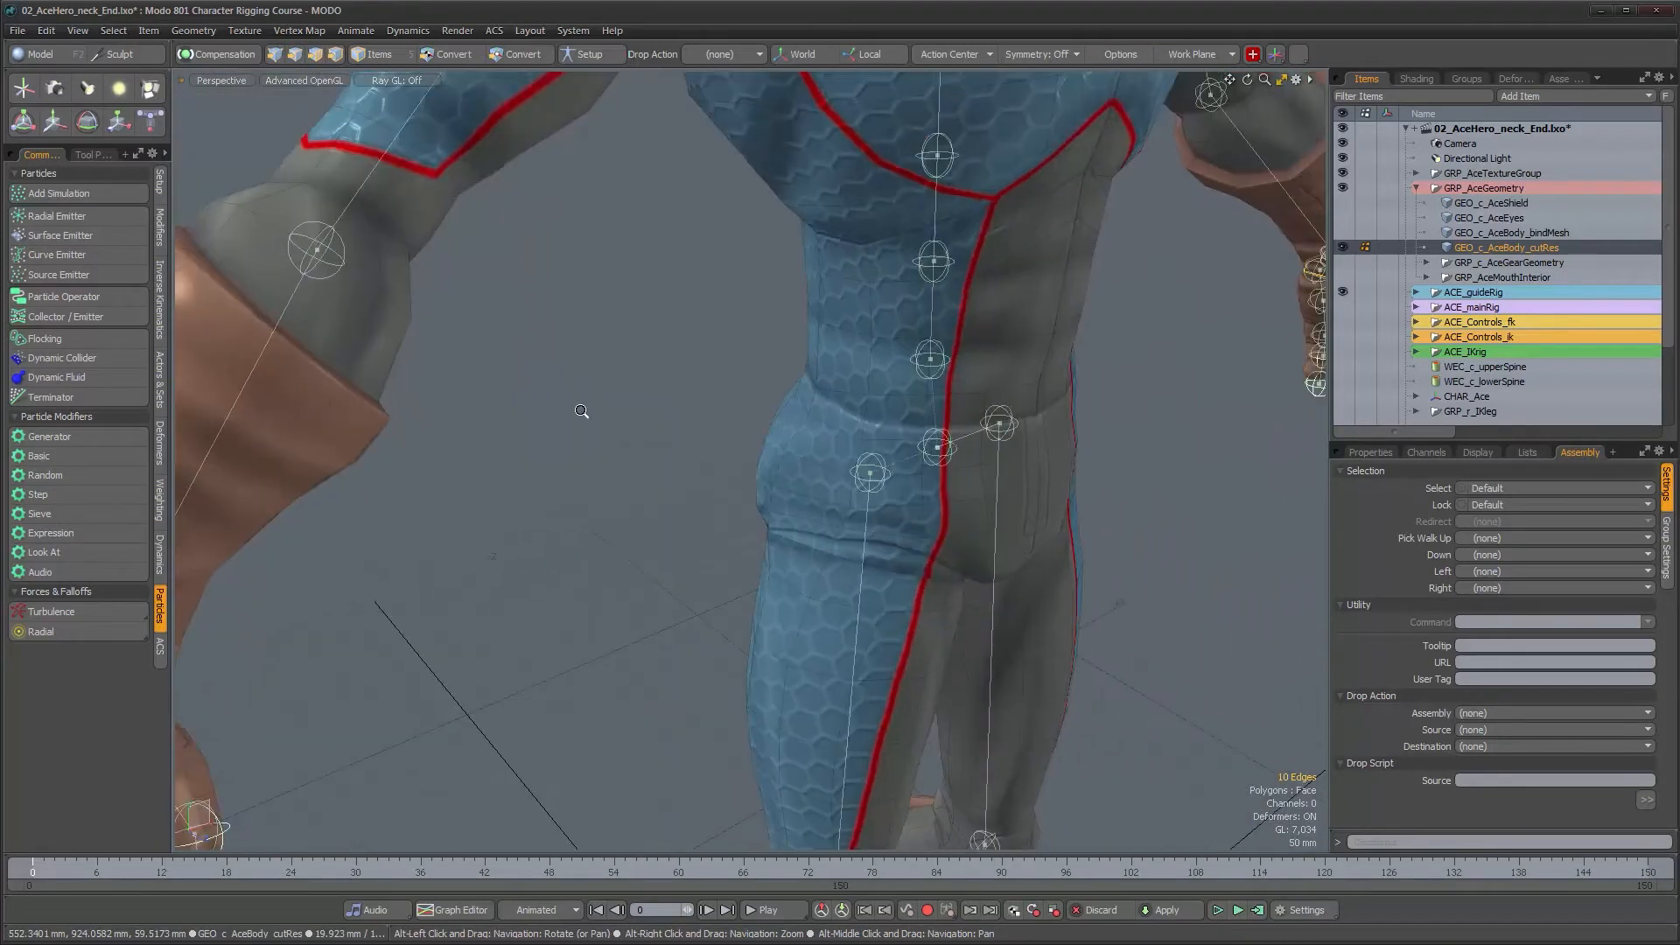
{"action": "right_click_drag", "start_coordinate": [586, 412], "coordinate": [525, 416], "text": "alt"}
{"action": "left_click_drag", "start_coordinate": [587, 415], "coordinate": [669, 412], "text": "alt"}
{"action": "right_click_drag", "start_coordinate": [505, 496], "coordinate": [531, 525], "text": "alt"}
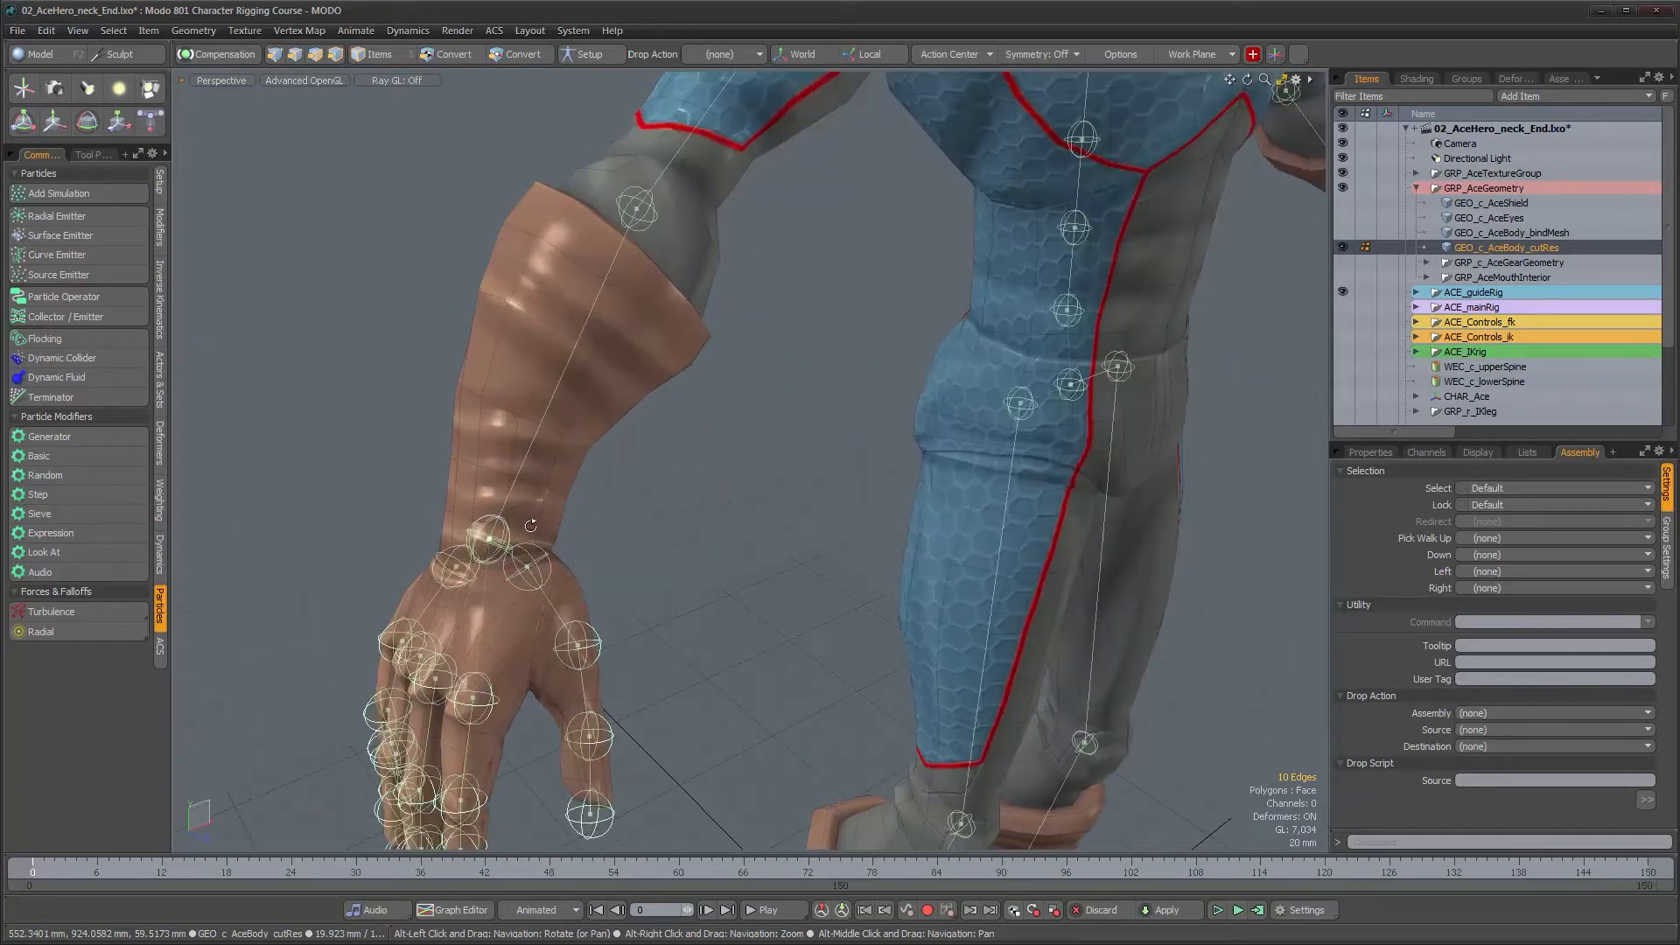
{"action": "left_click_drag", "start_coordinate": [664, 546], "coordinate": [393, 455], "text": "alt"}
{"action": "right_click_drag", "start_coordinate": [394, 455], "coordinate": [574, 354], "text": "alt"}
{"action": "left_click_drag", "start_coordinate": [574, 352], "coordinate": [723, 492], "text": "alt"}
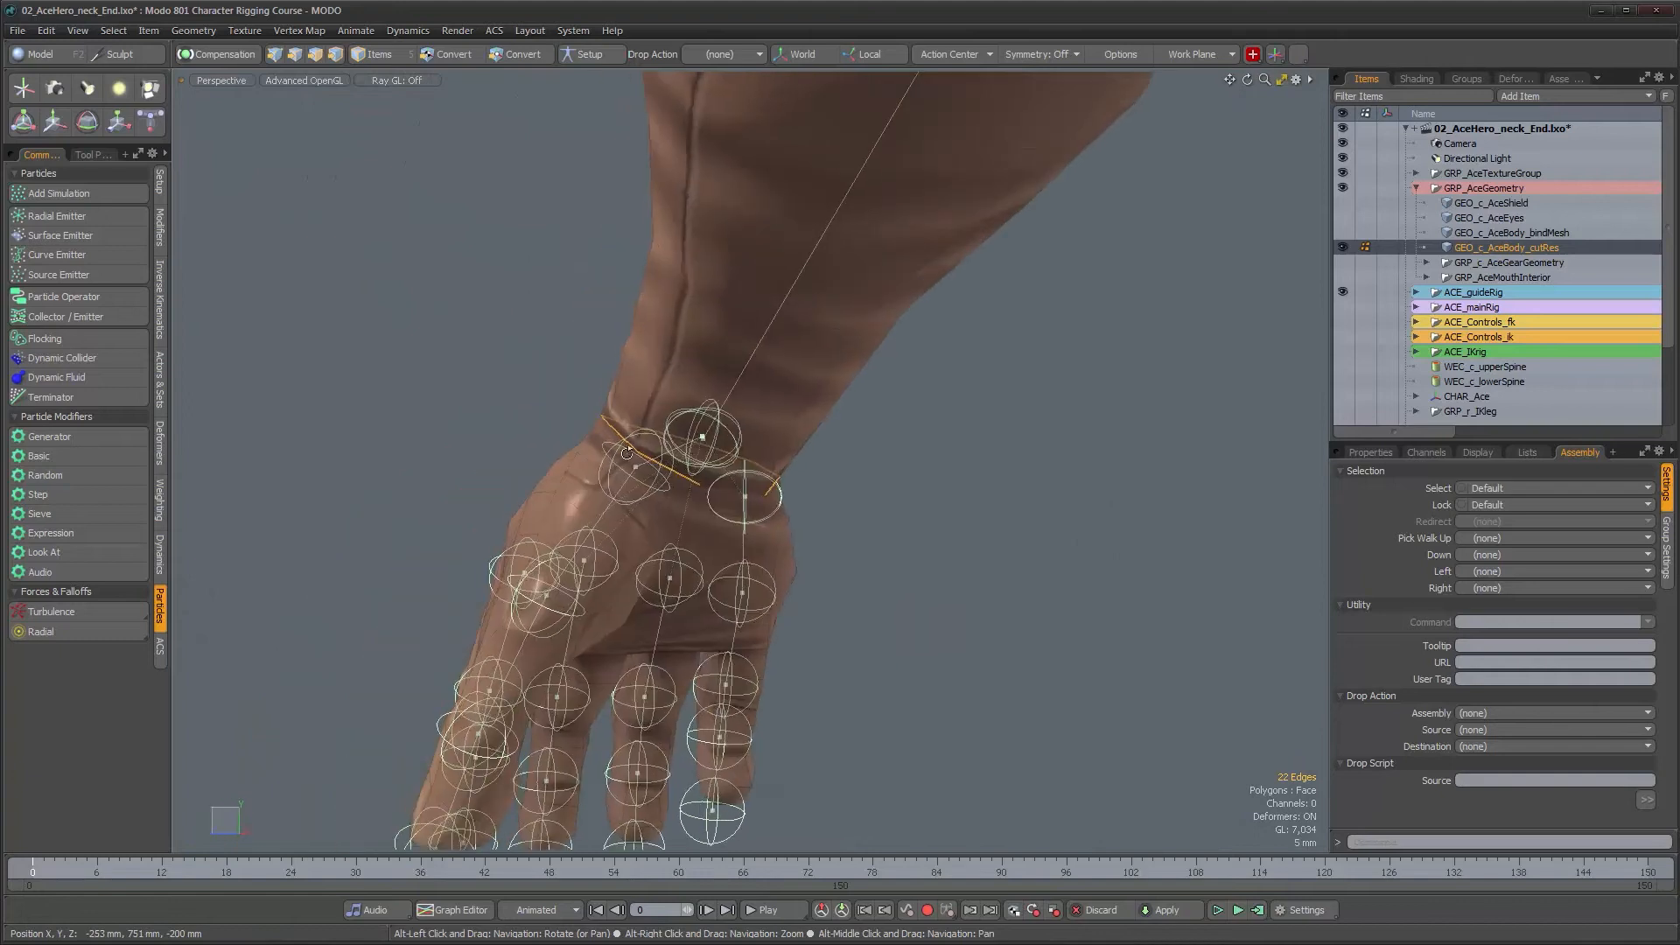
{"action": "left_click", "coordinate": [725, 492], "text": "shift"}
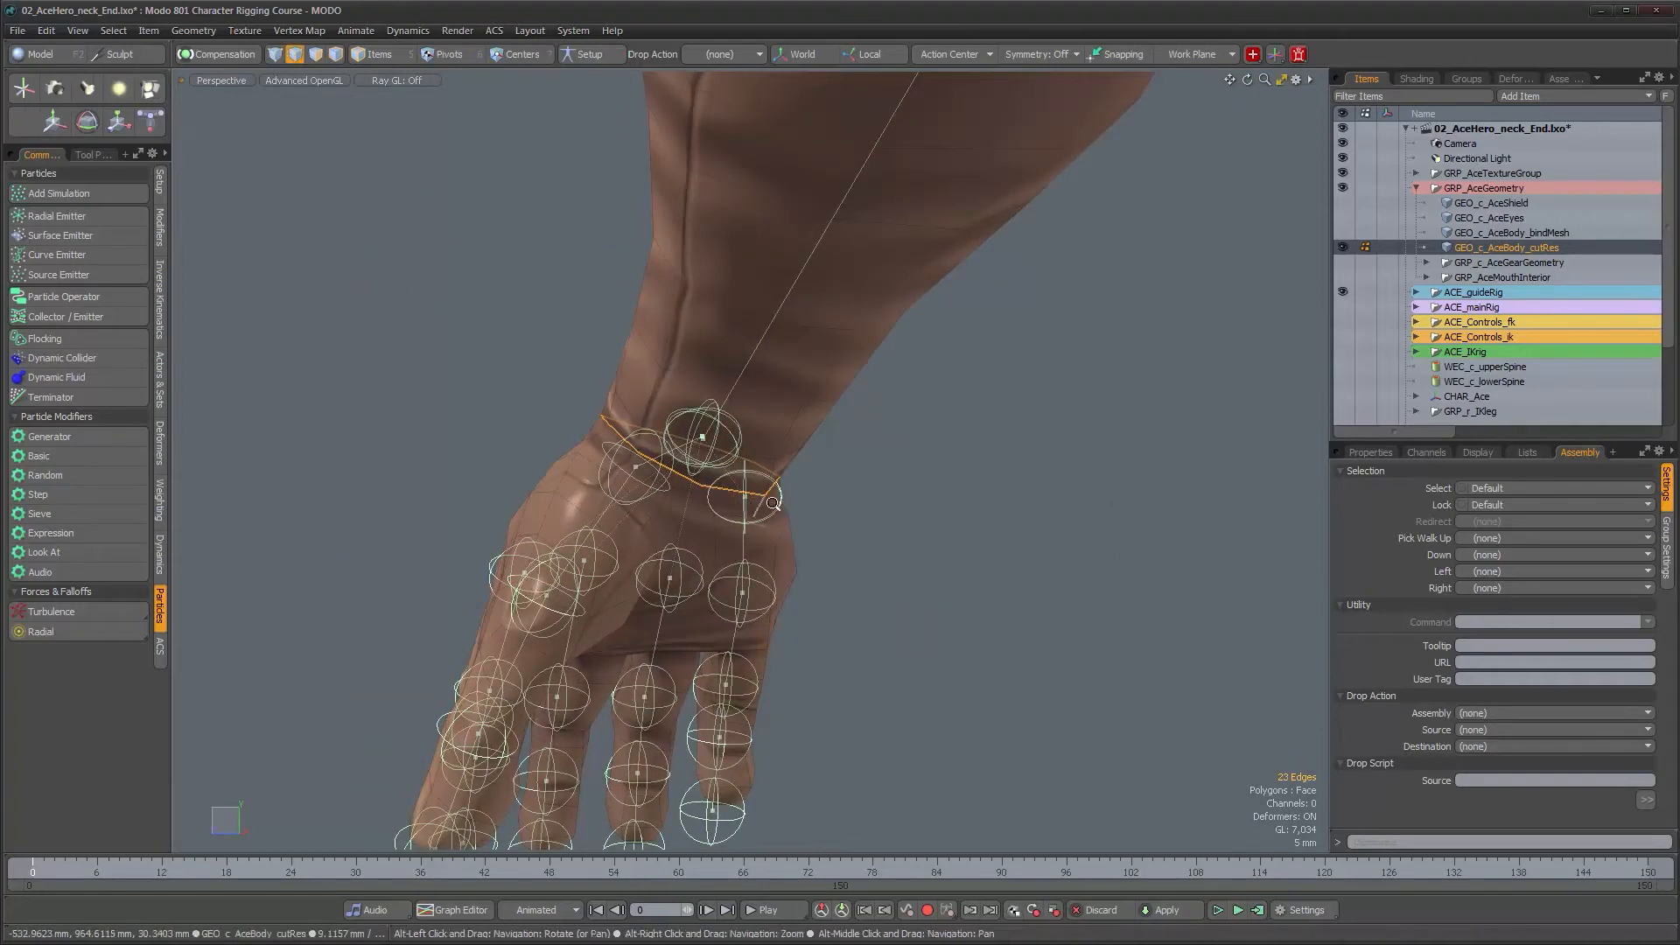
Step: Split the cutRes mesh along the selected wrist edge loops
{"action": "right_click_drag", "start_coordinate": [770, 495], "coordinate": [835, 514], "text": "alt"}
{"action": "left_click_drag", "start_coordinate": [836, 514], "coordinate": [1102, 409], "text": "alt"}
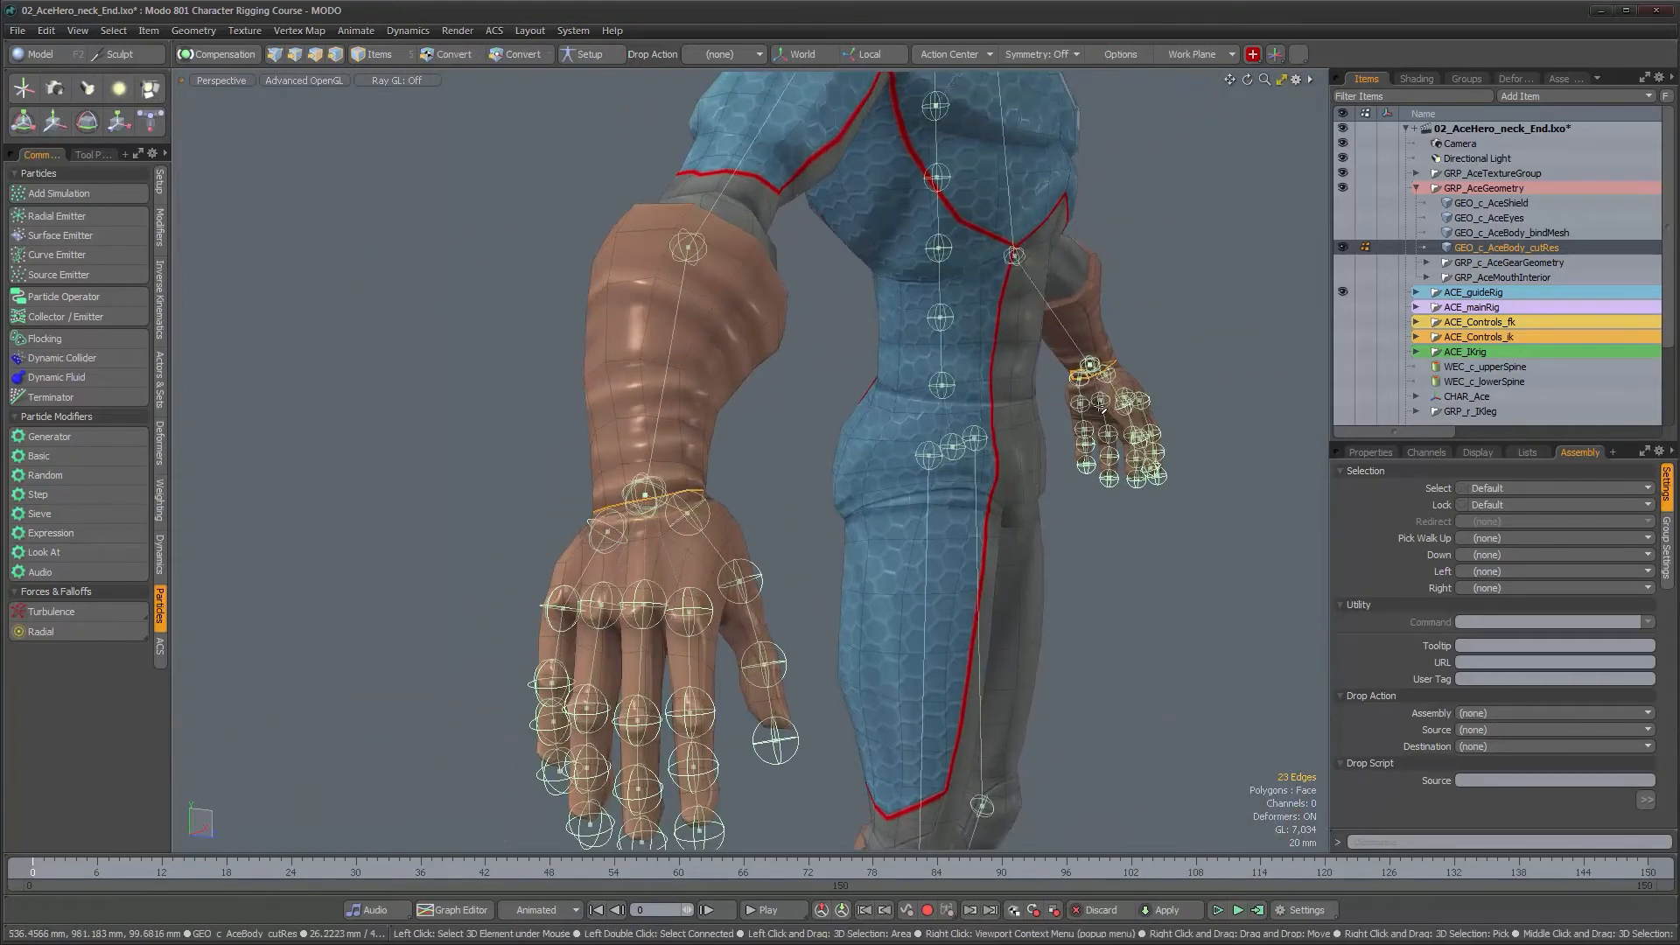
{"action": "right_click", "coordinate": [626, 508]}
{"action": "mouse_move", "coordinate": [665, 495]}
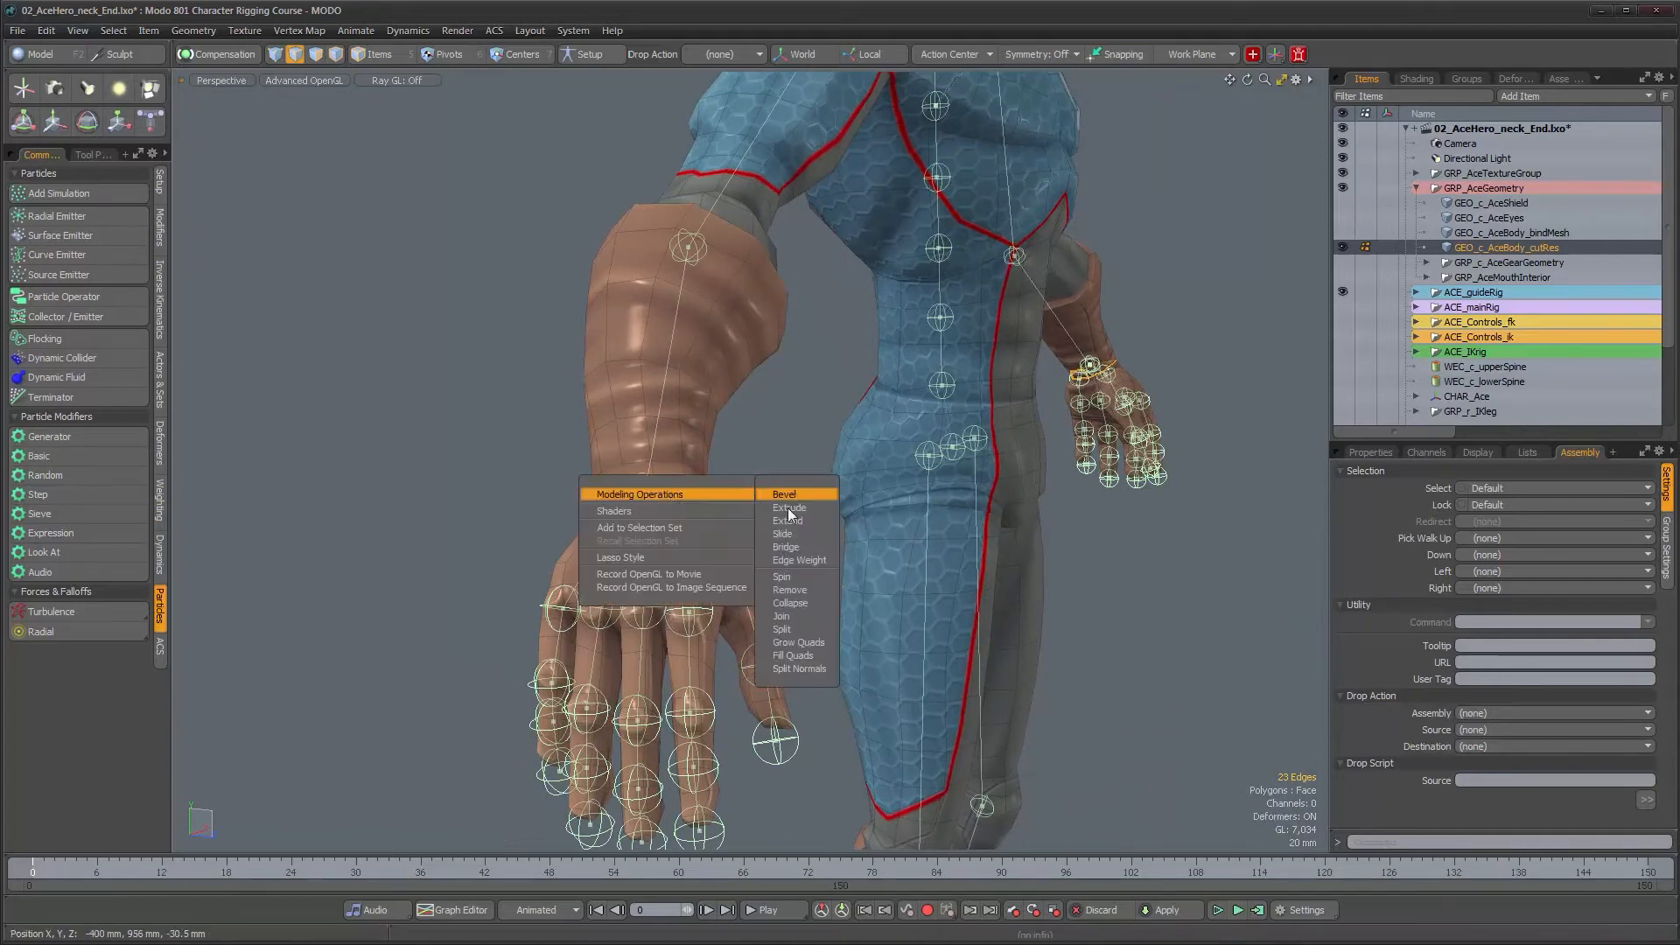
{"action": "left_click", "coordinate": [792, 618]}
Step: Select the edge loops at both elbow joints and split the mesh along them
{"action": "left_click_drag", "start_coordinate": [792, 618], "coordinate": [902, 417], "text": "alt"}
{"action": "double_click", "coordinate": [582, 372]}
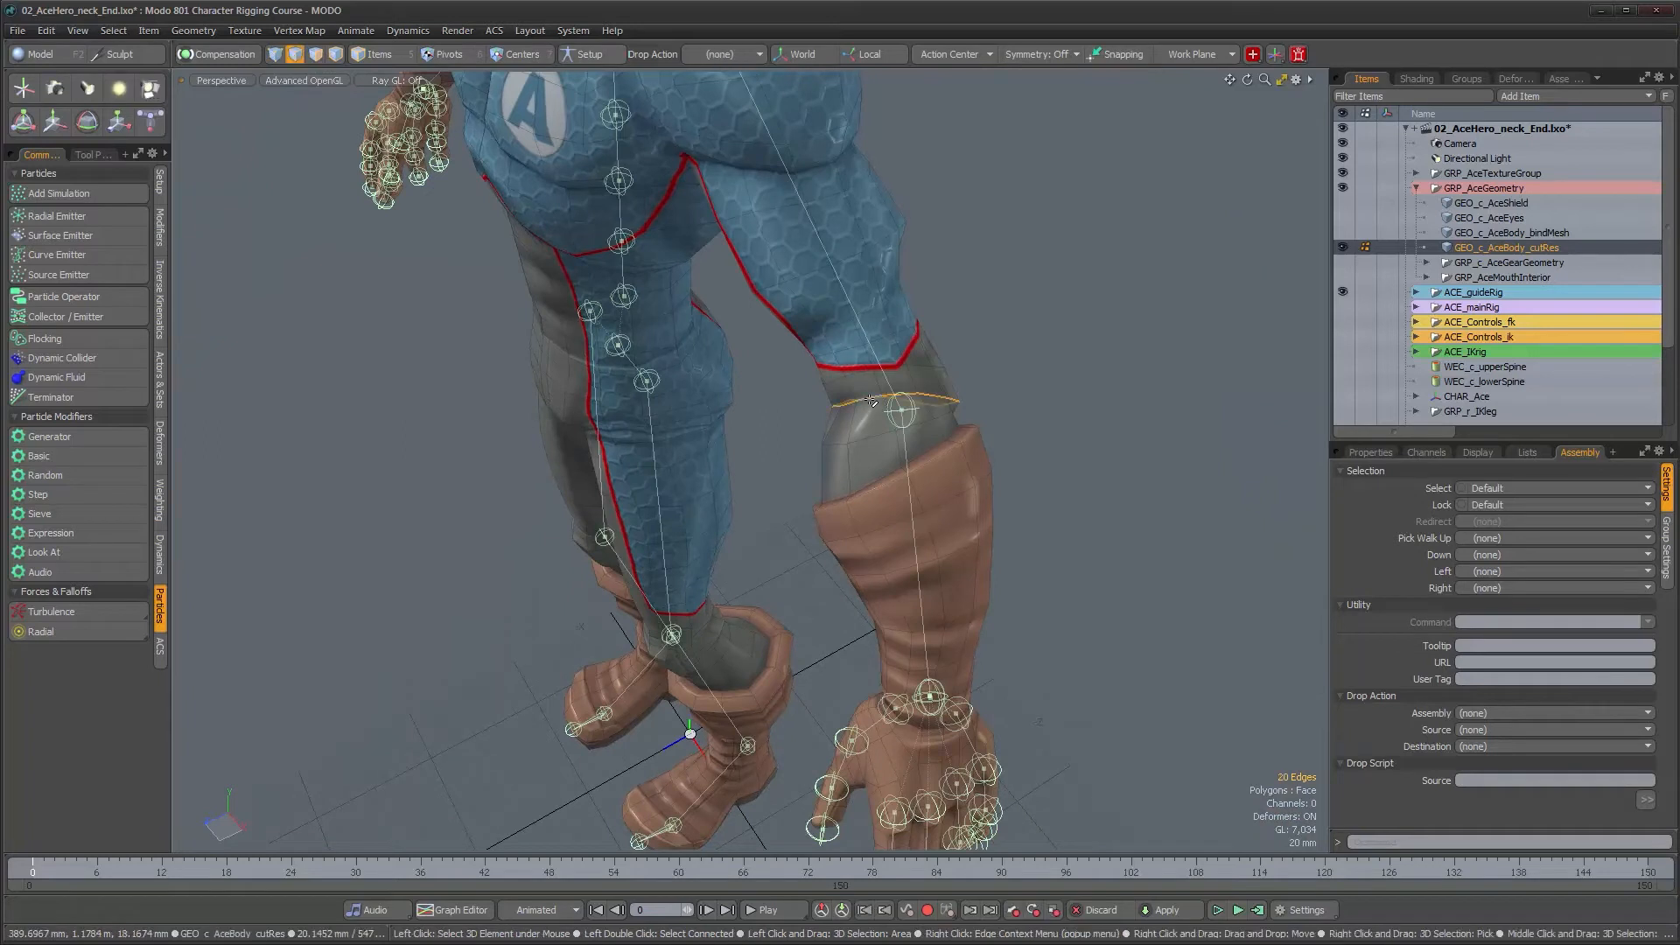
{"action": "right_click", "coordinate": [870, 399]}
{"action": "left_click", "coordinate": [1015, 527]}
Step: Check the separation of the forearm piece by selecting its connected polygons, and clear the selection
{"action": "left_click_drag", "start_coordinate": [980, 507], "coordinate": [801, 477], "text": "alt"}
{"action": "scroll", "coordinate": [844, 452], "scroll_direction": "down", "scroll_amount": 3}
{"action": "double_click", "coordinate": [1089, 438]}
{"action": "left_click_drag", "start_coordinate": [930, 622], "coordinate": [722, 437], "text": "alt"}
{"action": "scroll", "coordinate": [711, 459], "scroll_direction": "up", "scroll_amount": 3}
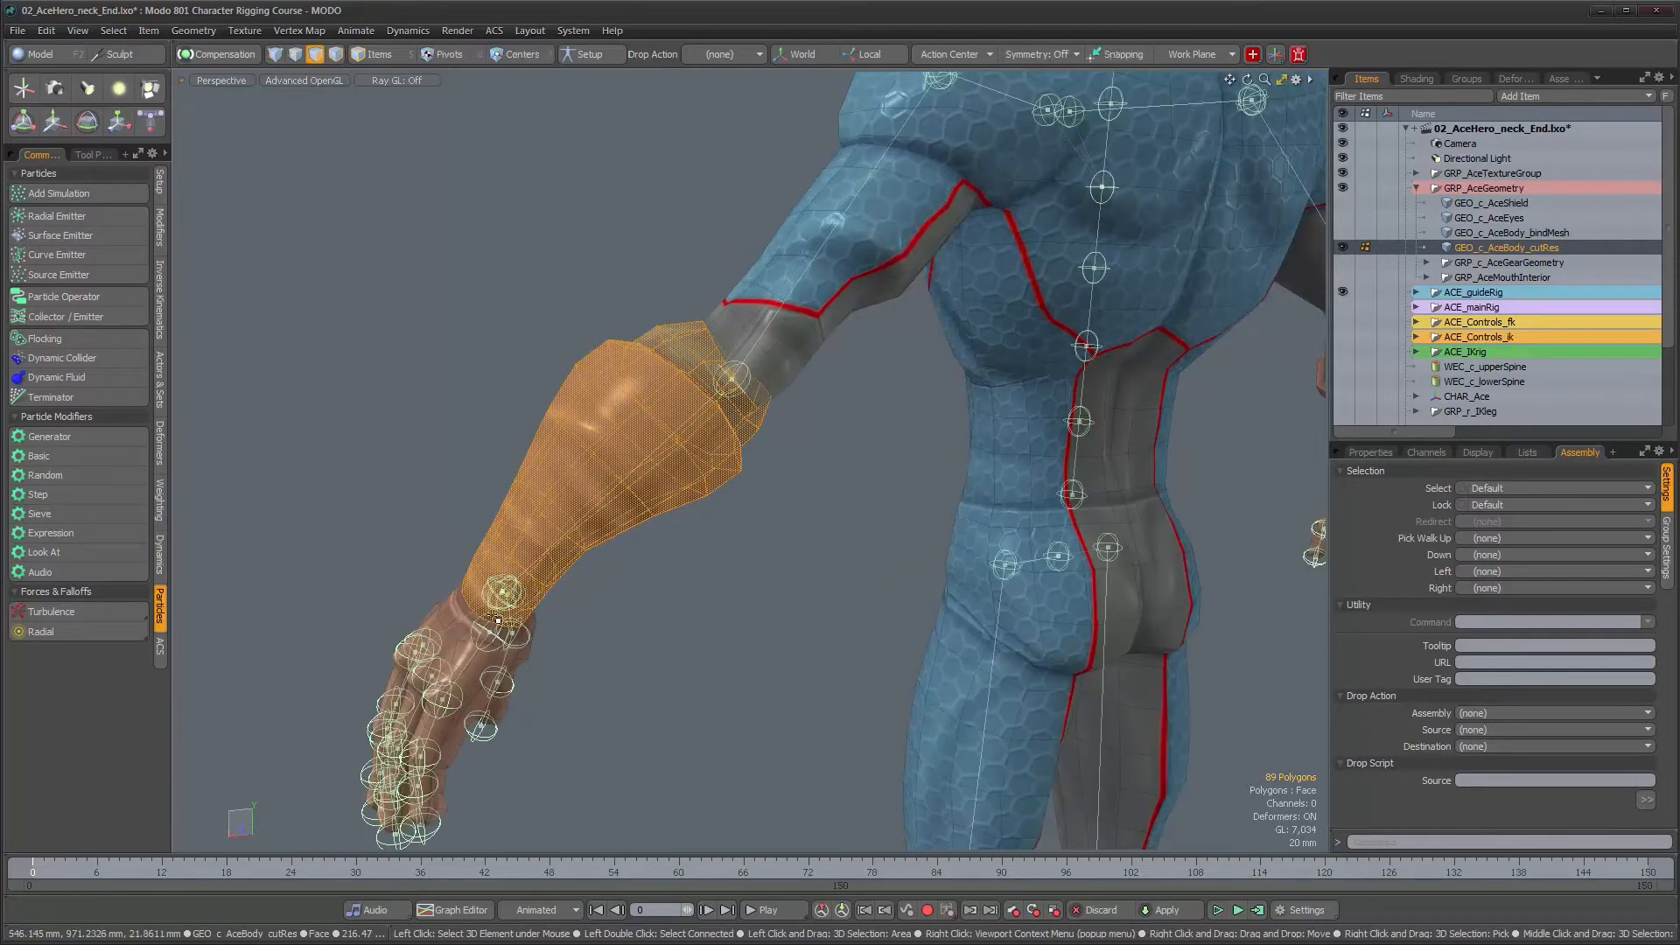
{"action": "left_click_drag", "start_coordinate": [609, 605], "coordinate": [1026, 580], "text": "alt"}
{"action": "left_click_drag", "start_coordinate": [911, 586], "coordinate": [1145, 382], "text": "alt+shift"}
{"action": "left_click", "coordinate": [1060, 617]}
Step: Select the edge loops around both shoulders in edge mode and split the mesh along them
{"action": "key", "text": "2"}
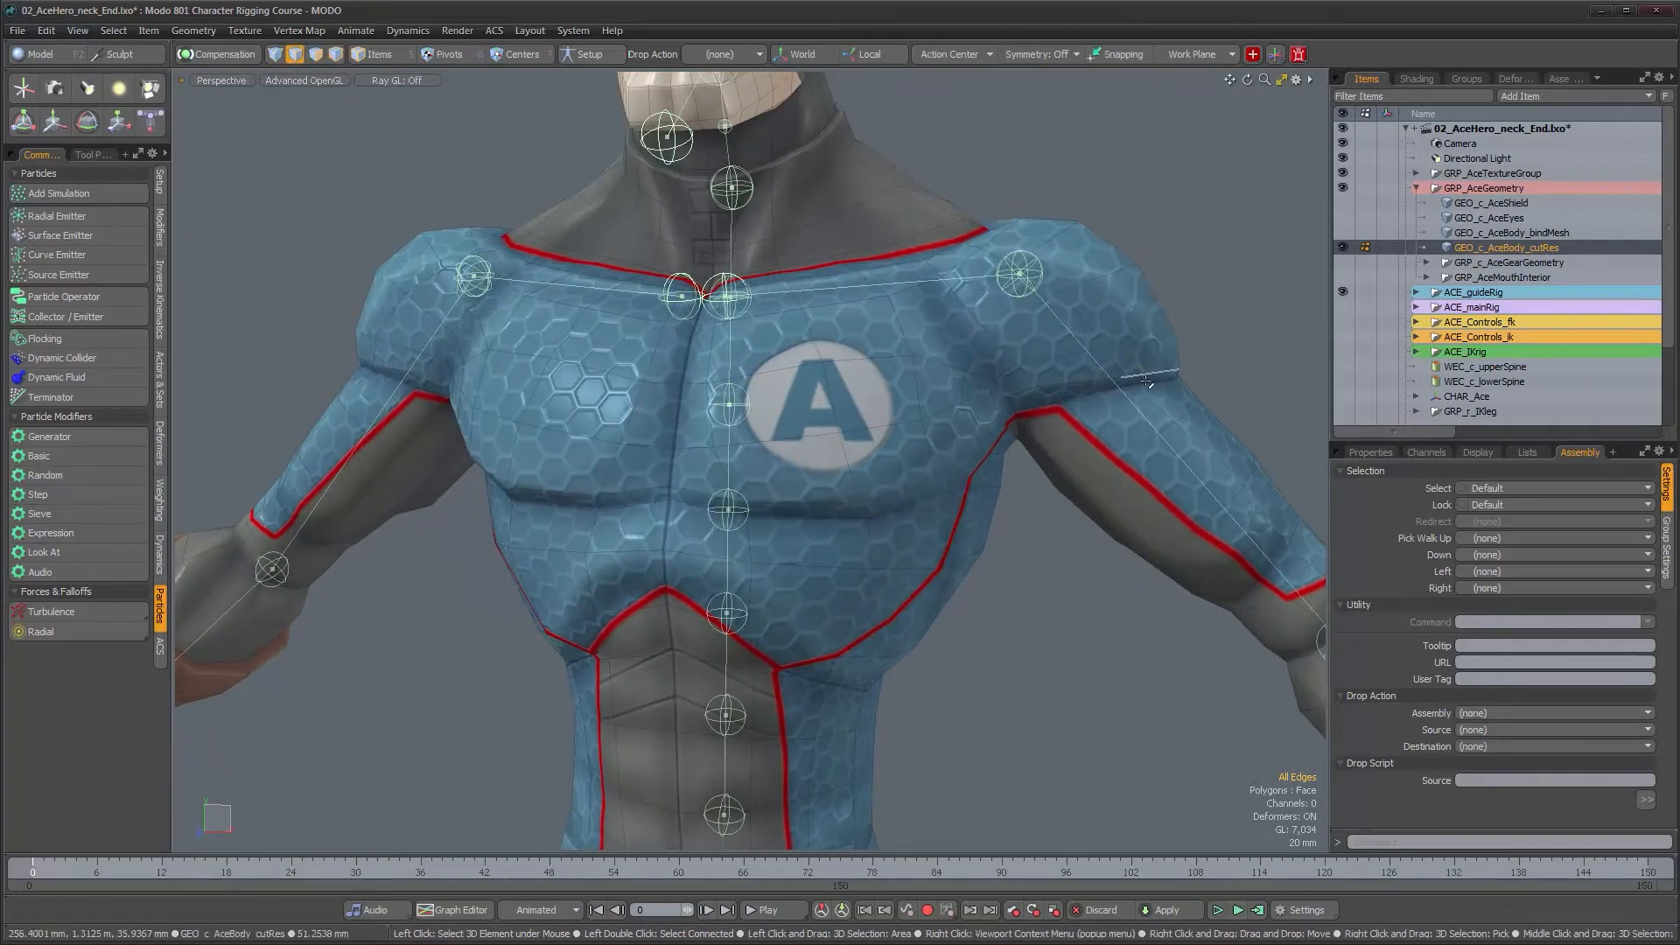
{"action": "left_click_drag", "start_coordinate": [1146, 385], "coordinate": [1059, 421], "text": "alt"}
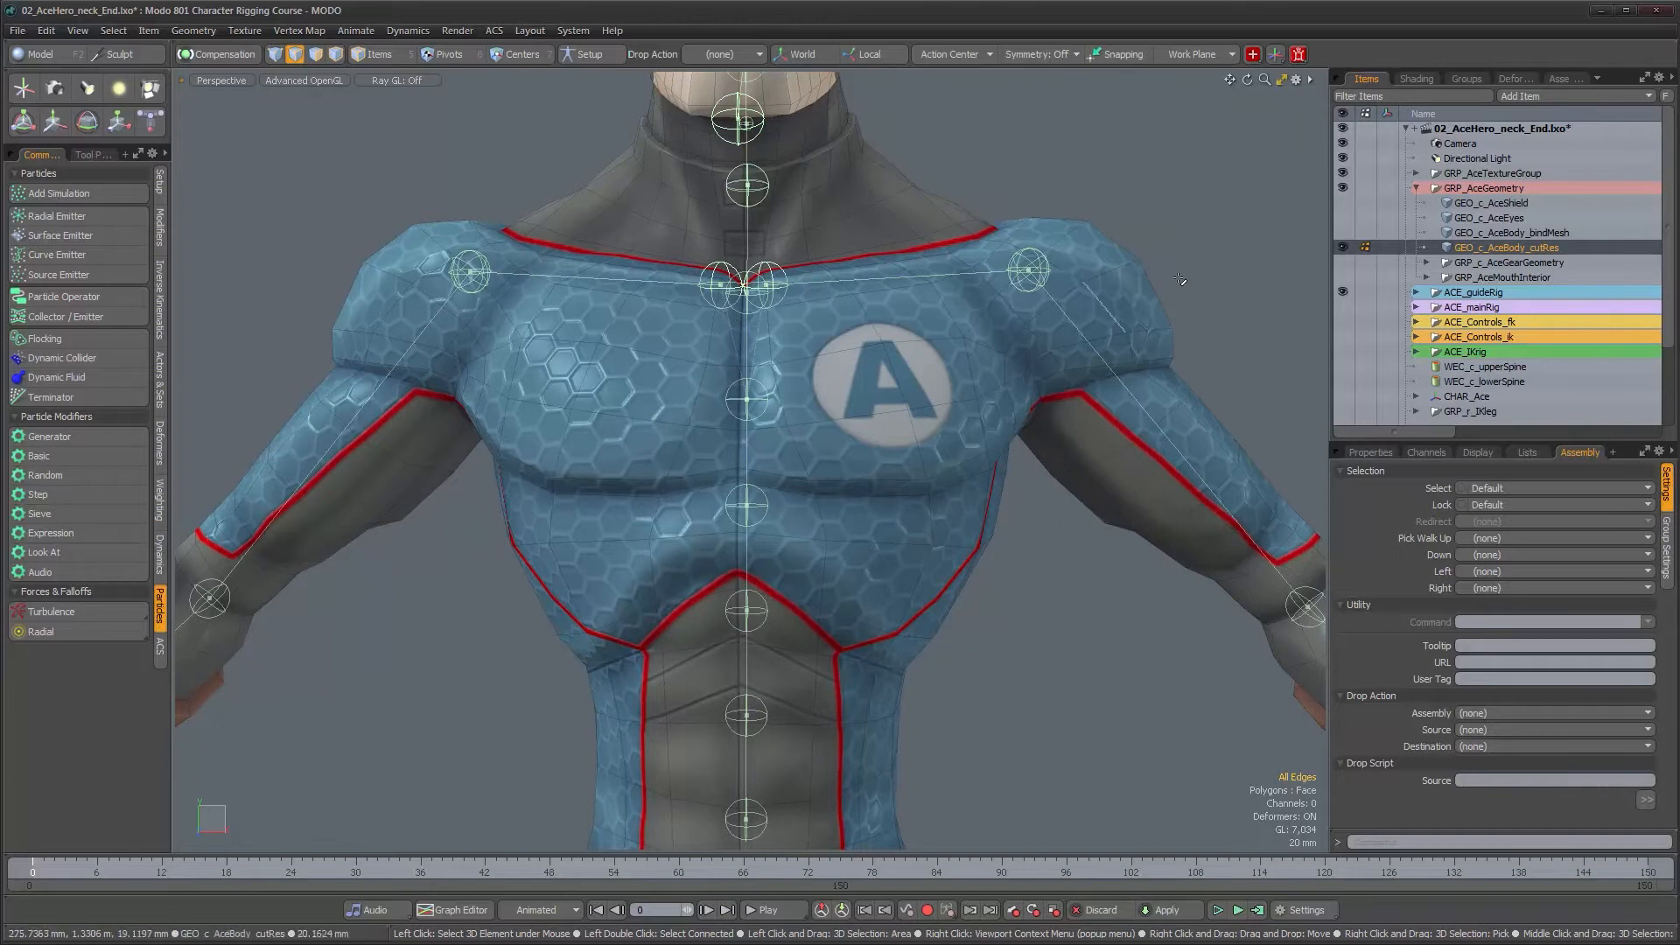
{"action": "left_click", "coordinate": [1142, 332]}
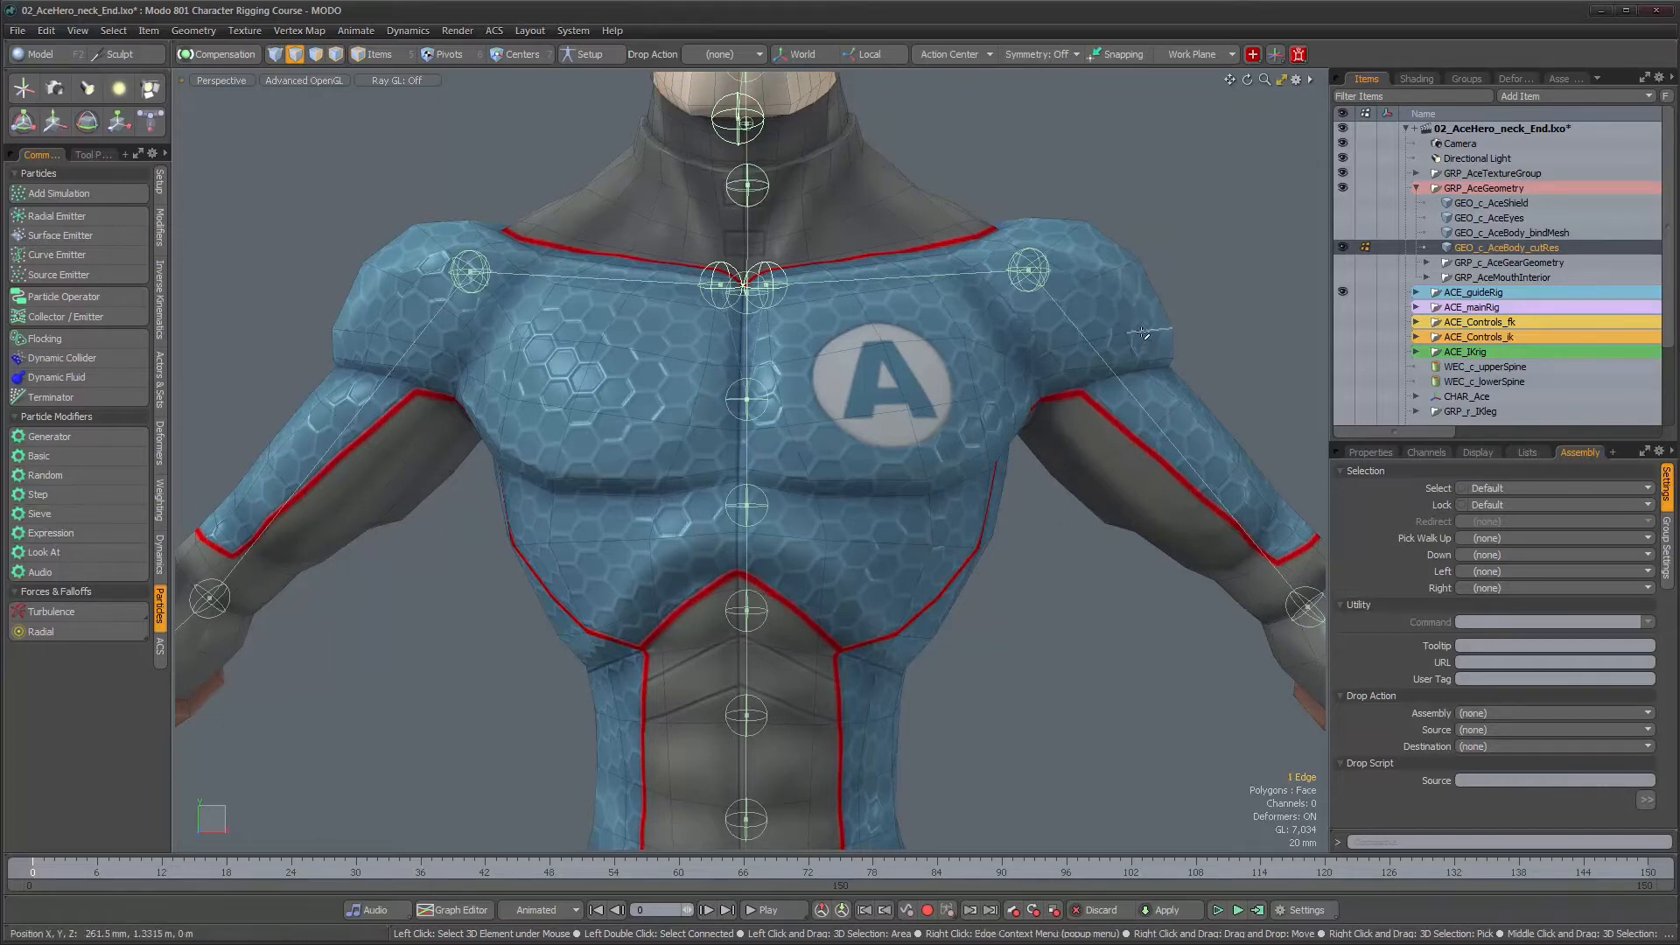
{"action": "left_click_drag", "start_coordinate": [1142, 333], "coordinate": [1063, 354], "text": "alt"}
{"action": "double_click", "coordinate": [1030, 294]}
{"action": "left_click_drag", "start_coordinate": [591, 327], "coordinate": [826, 324], "text": "alt+shift"}
{"action": "left_click_drag", "start_coordinate": [907, 420], "coordinate": [1037, 430], "text": "alt"}
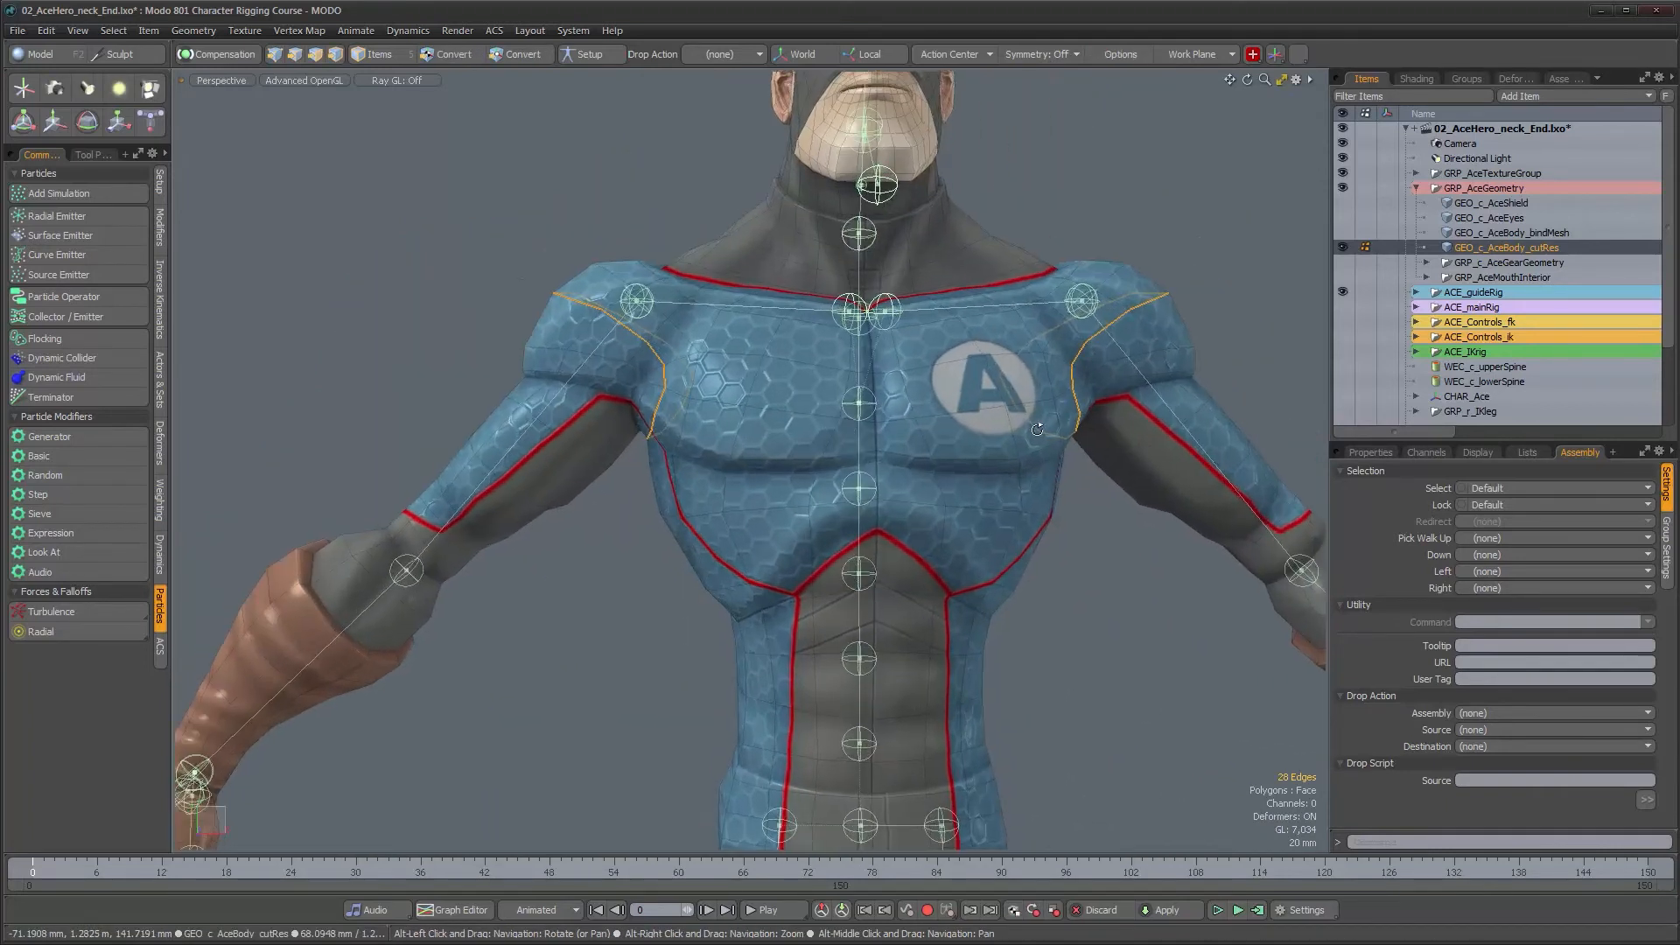
{"action": "right_click", "coordinate": [1073, 375]}
{"action": "mouse_move", "coordinate": [1073, 375]}
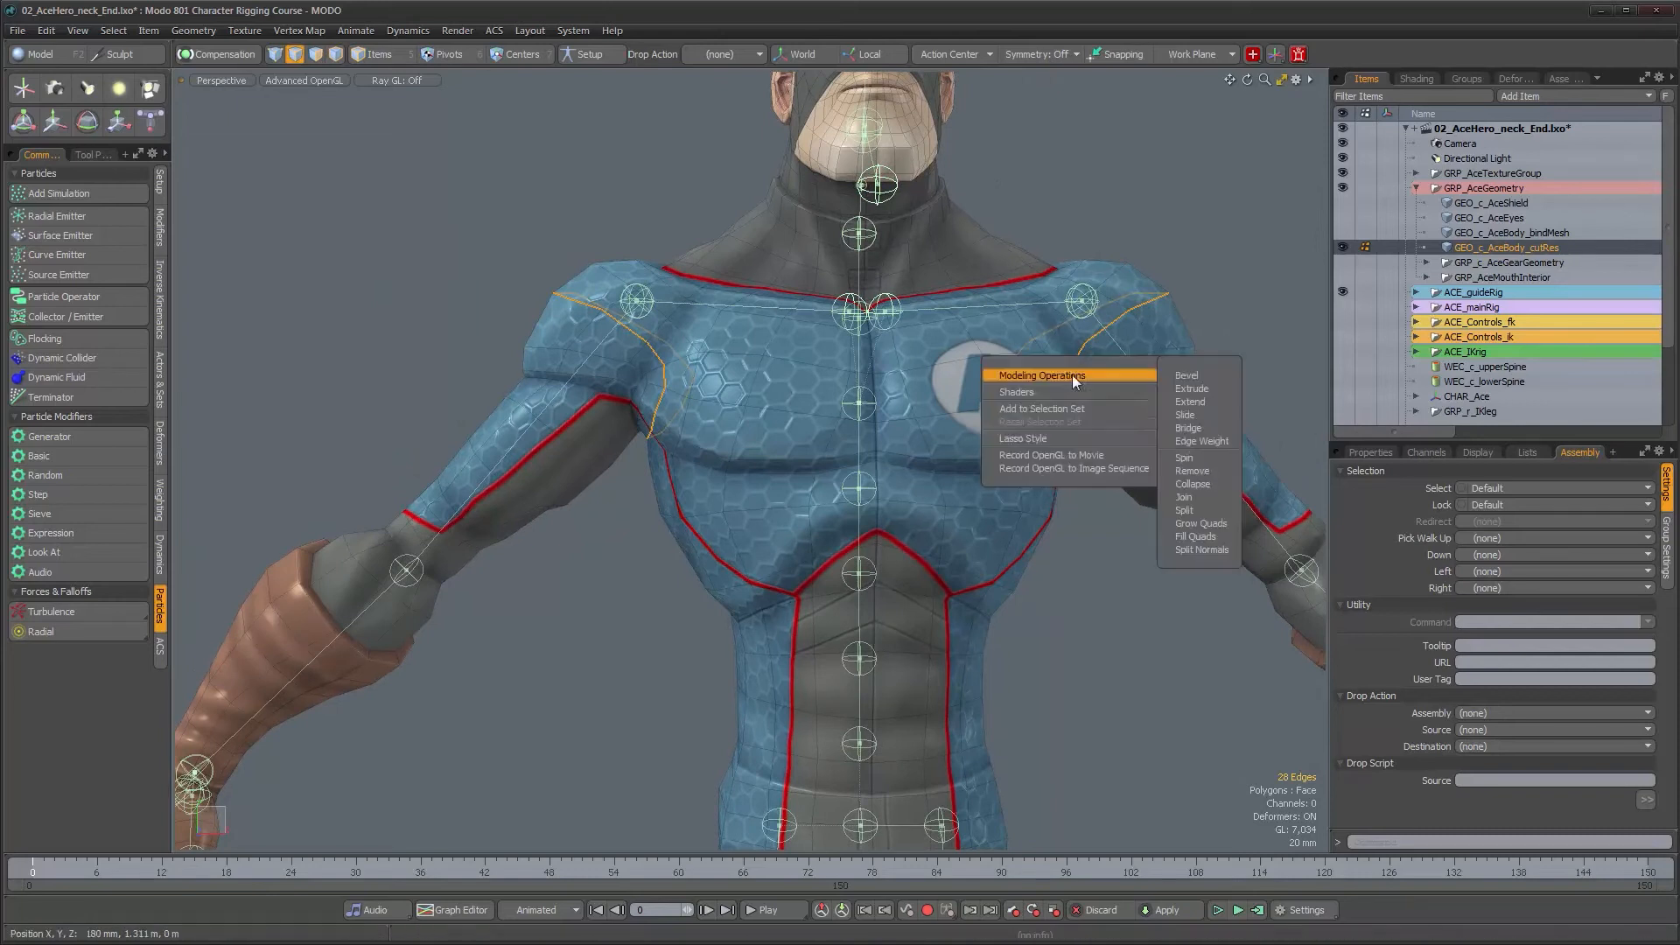
{"action": "left_click", "coordinate": [1204, 515]}
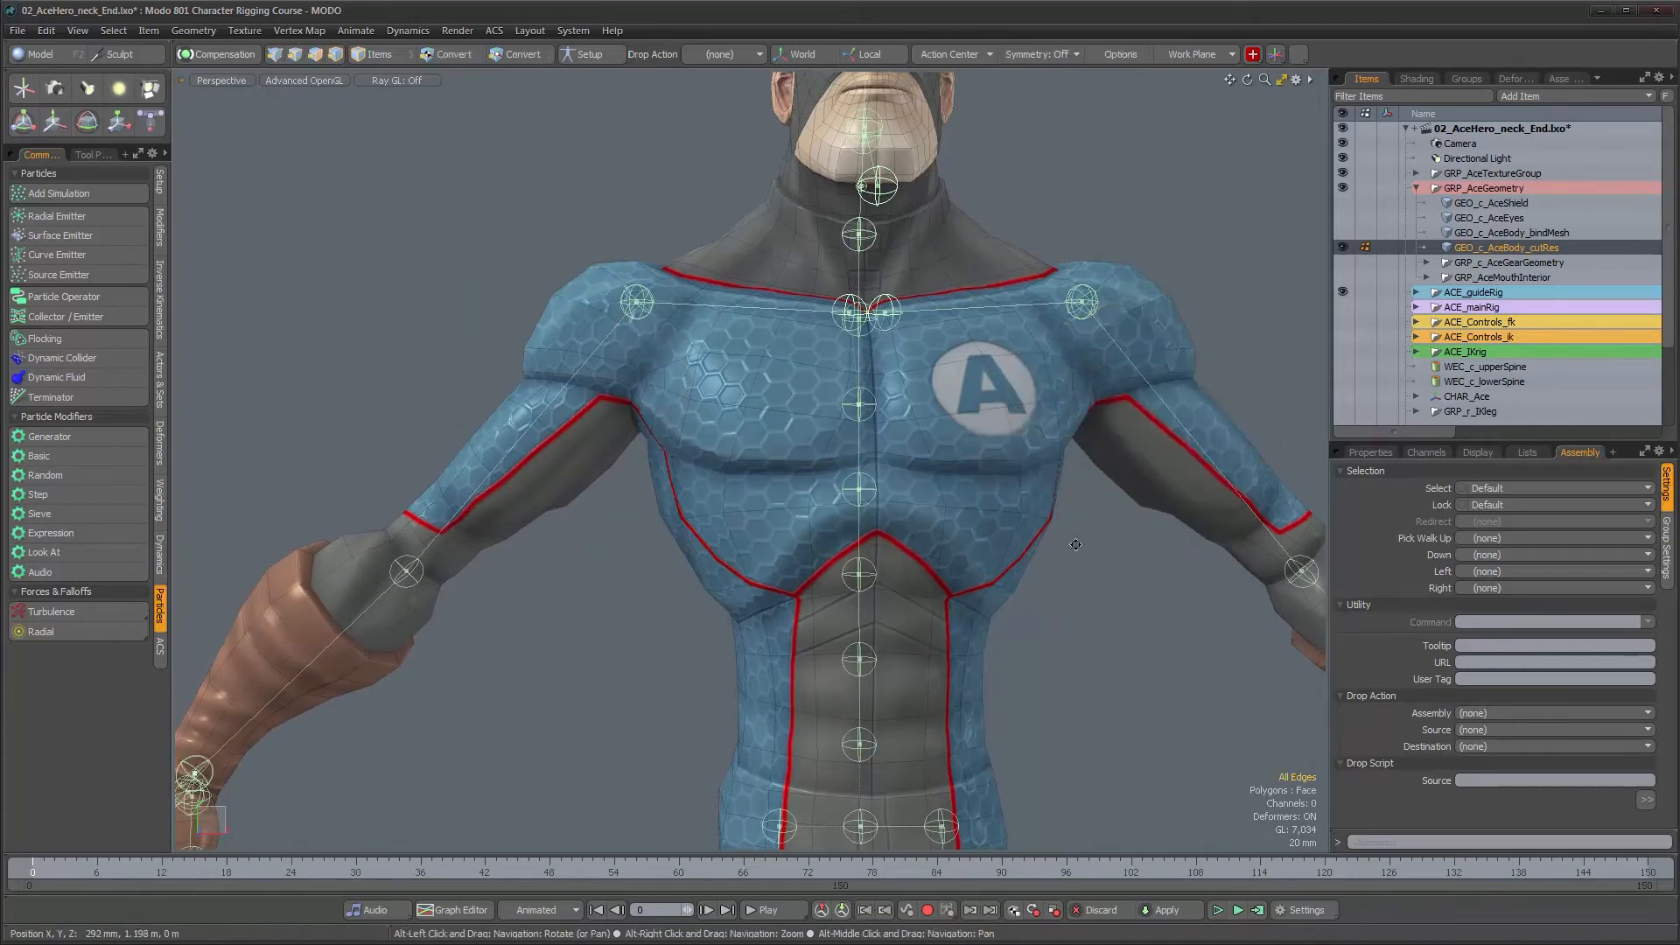
Step: Select the edge loops across both boots at the toe joints and split the mesh along them
{"action": "left_click_drag", "start_coordinate": [1077, 540], "coordinate": [990, 96], "text": "alt+shift"}
{"action": "left_click_drag", "start_coordinate": [856, 593], "coordinate": [840, 344], "text": "alt+shift"}
{"action": "left_click_drag", "start_coordinate": [822, 770], "coordinate": [799, 352], "text": "alt+shift"}
{"action": "mouse_move", "coordinate": [781, 457]}
{"action": "left_mouse_down", "text": "ctrl+alt"}
{"action": "mouse_move", "coordinate": [900, 535]}
{"action": "mouse_move", "coordinate": [759, 425]}
{"action": "mouse_move", "coordinate": [679, 518]}
{"action": "mouse_move", "coordinate": [638, 447]}
{"action": "left_mouse_up", "text": "ctrl+alt"}
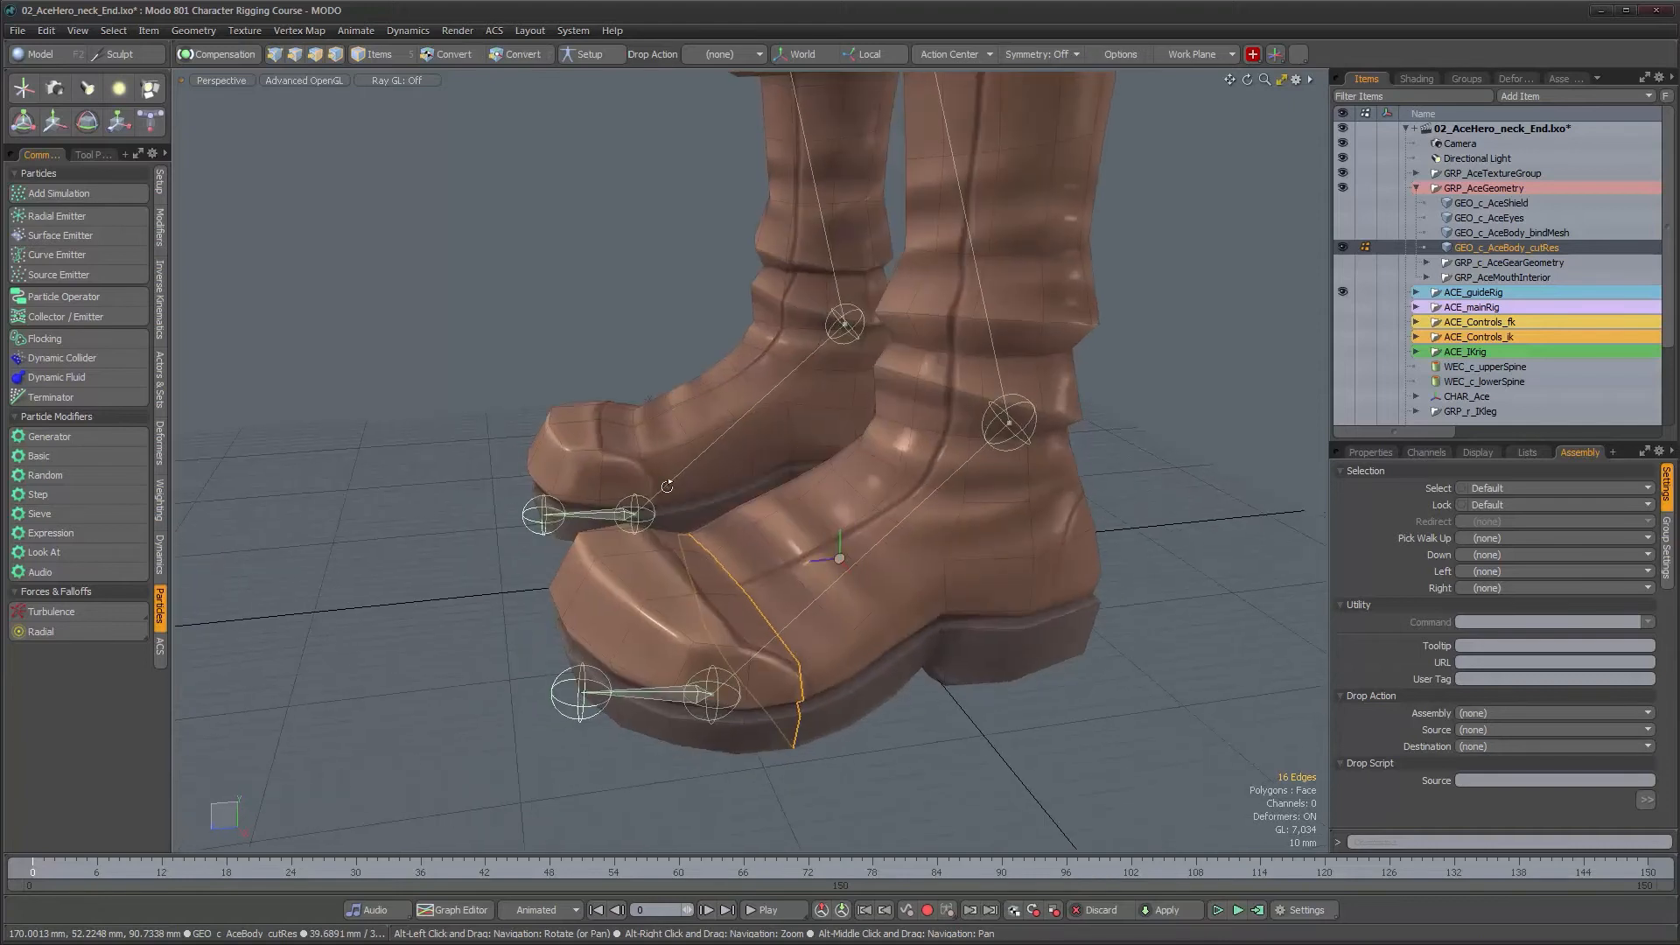
{"action": "right_click", "coordinate": [639, 447]}
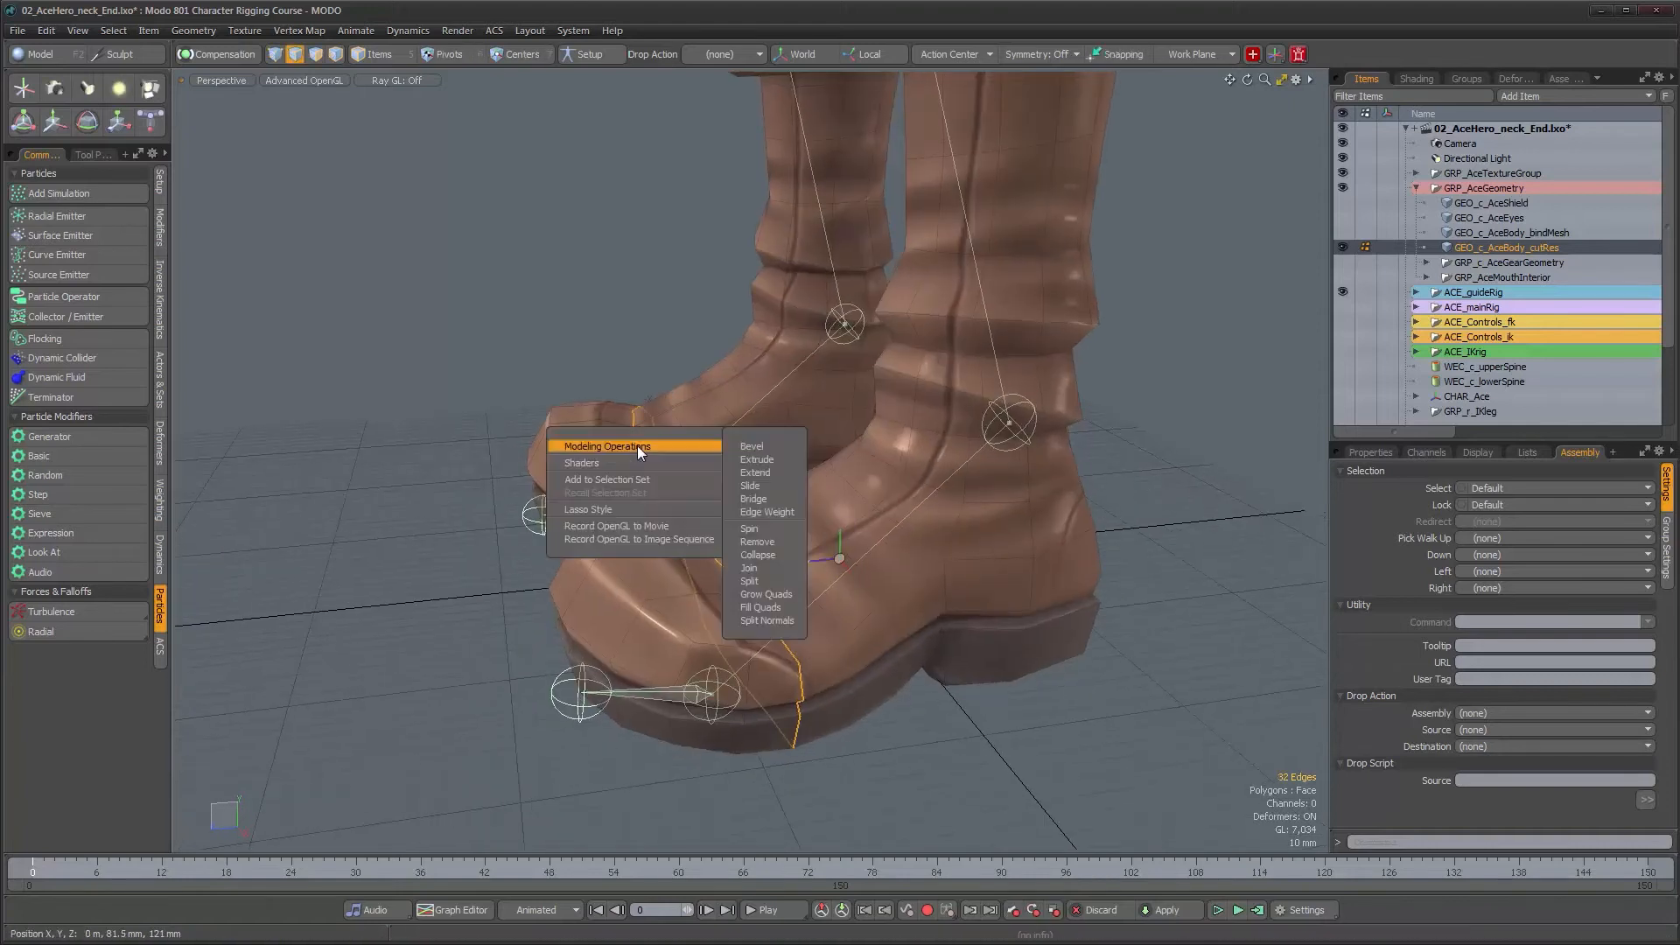
{"action": "left_click", "coordinate": [767, 580]}
Step: Select the edge loops around both ankles and split the mesh along them
{"action": "left_click_drag", "start_coordinate": [770, 560], "coordinate": [897, 482], "text": "alt"}
{"action": "right_click", "coordinate": [1064, 529]}
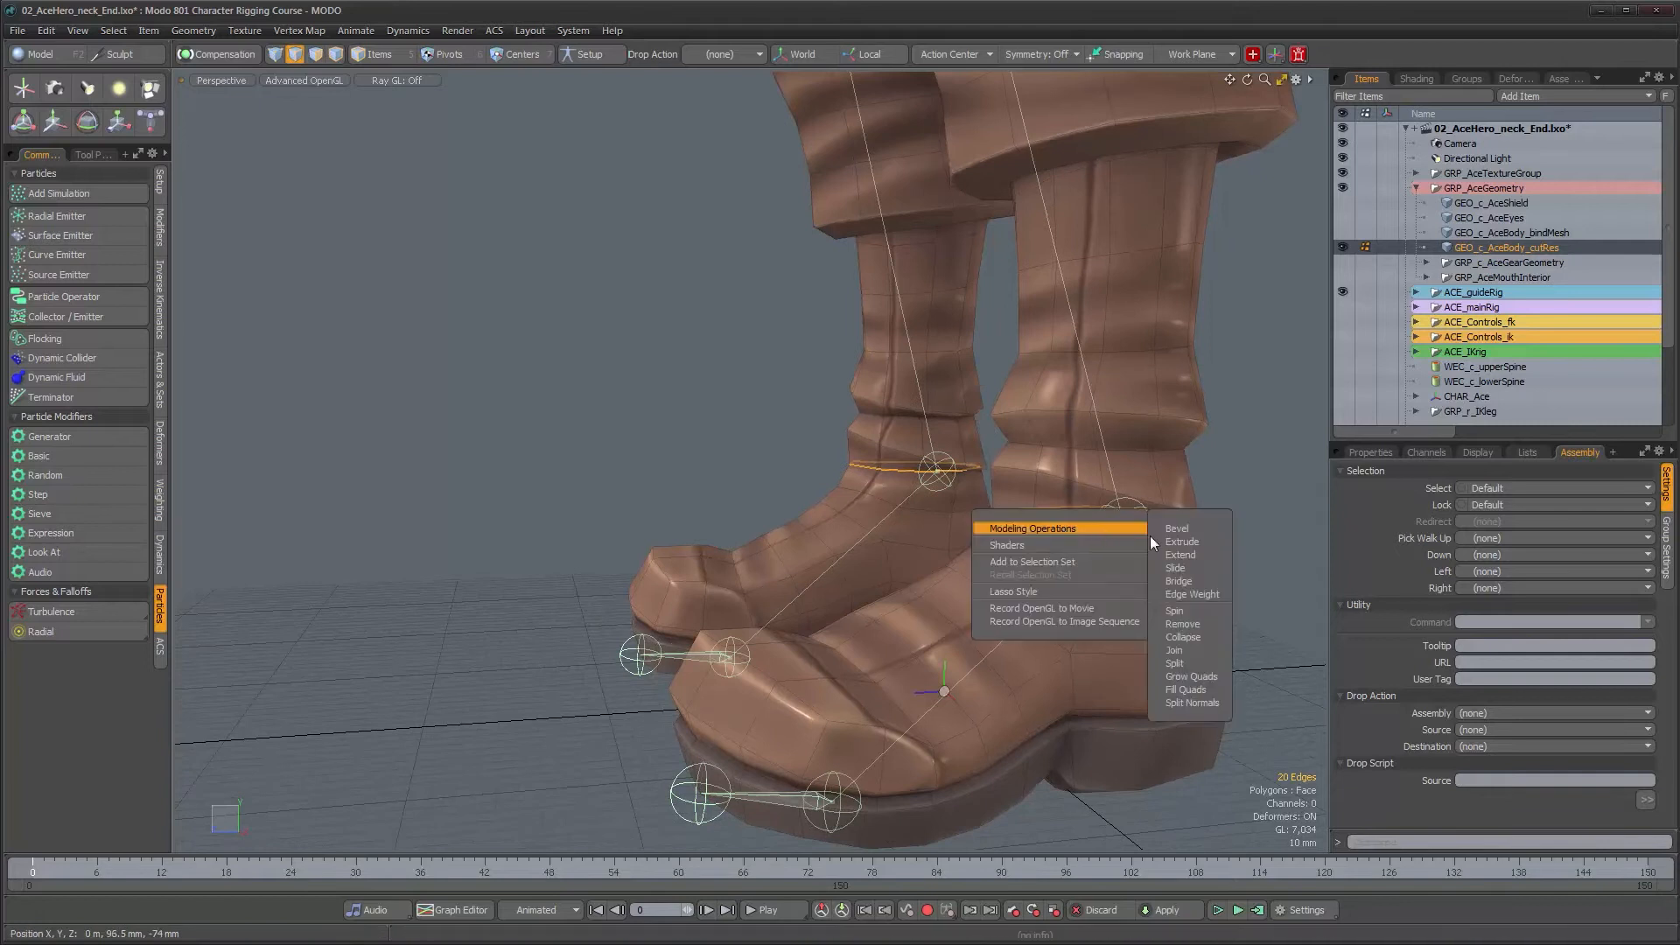
{"action": "left_click", "coordinate": [1195, 651]}
Step: Select the edge loops around both knees and split the mesh along them
{"action": "left_click_drag", "start_coordinate": [1194, 658], "coordinate": [761, 398], "text": "alt"}
{"action": "double_click", "coordinate": [820, 416]}
{"action": "double_click", "coordinate": [667, 414], "text": "shift"}
{"action": "right_click", "coordinate": [969, 388]}
{"action": "mouse_move", "coordinate": [1017, 388]}
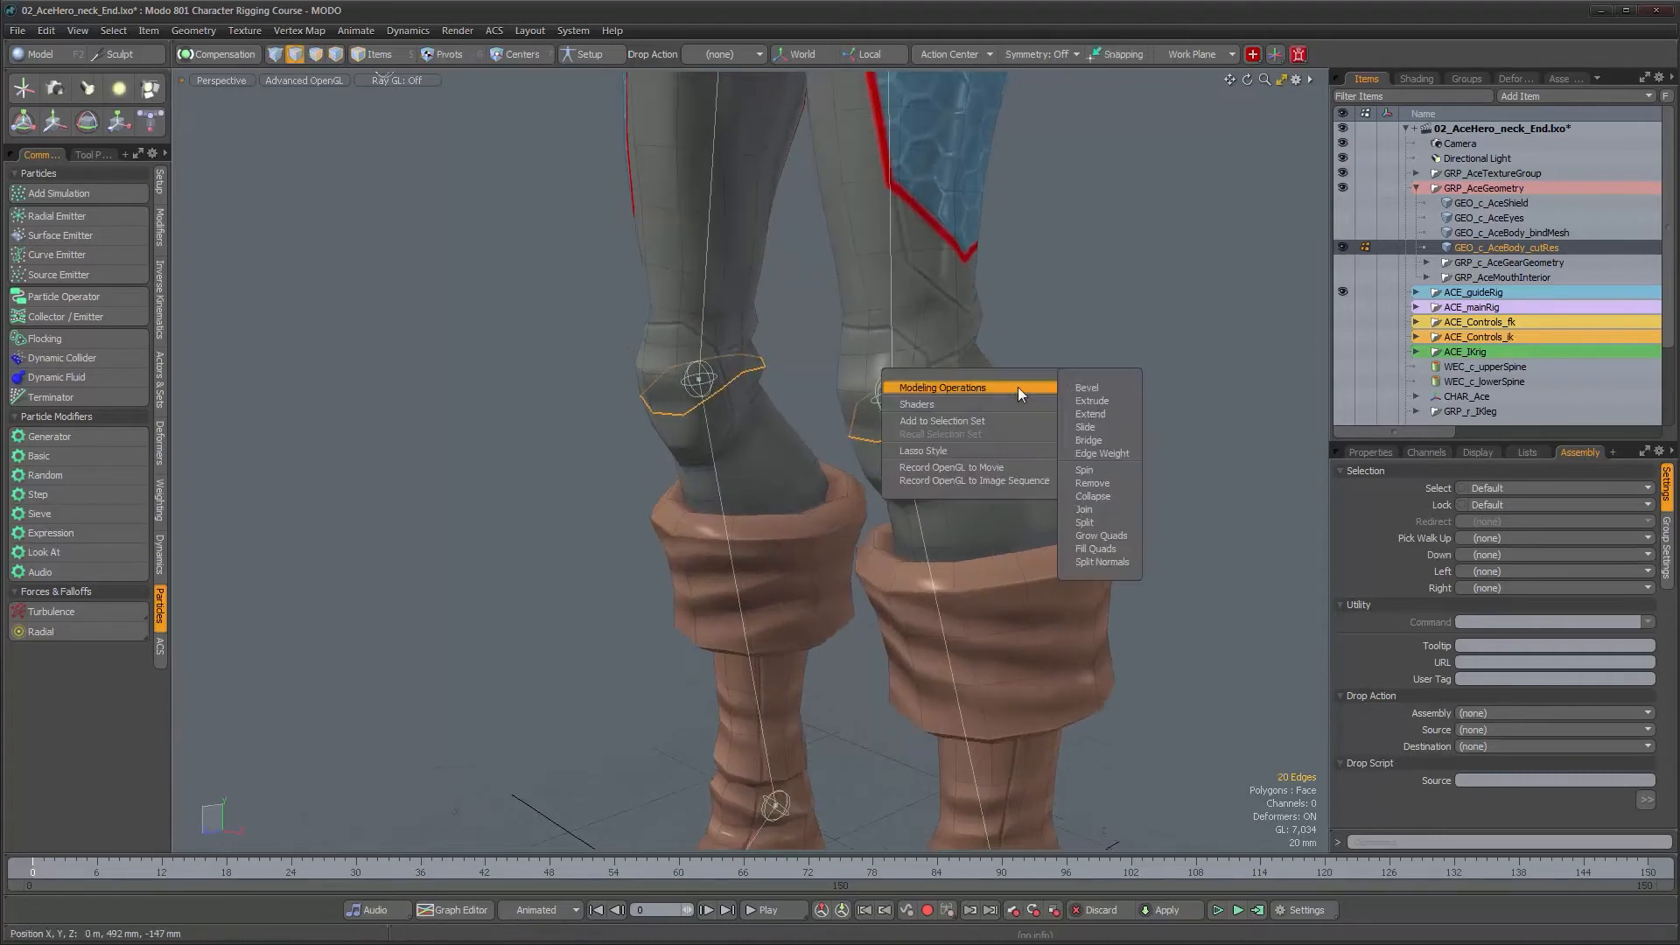
{"action": "left_click", "coordinate": [1111, 525]}
Step: Select the diagonal edge loops around the tops of both thighs and split the legs from the pelvis
{"action": "left_click_drag", "start_coordinate": [1023, 473], "coordinate": [966, 361], "text": "ctrl+alt"}
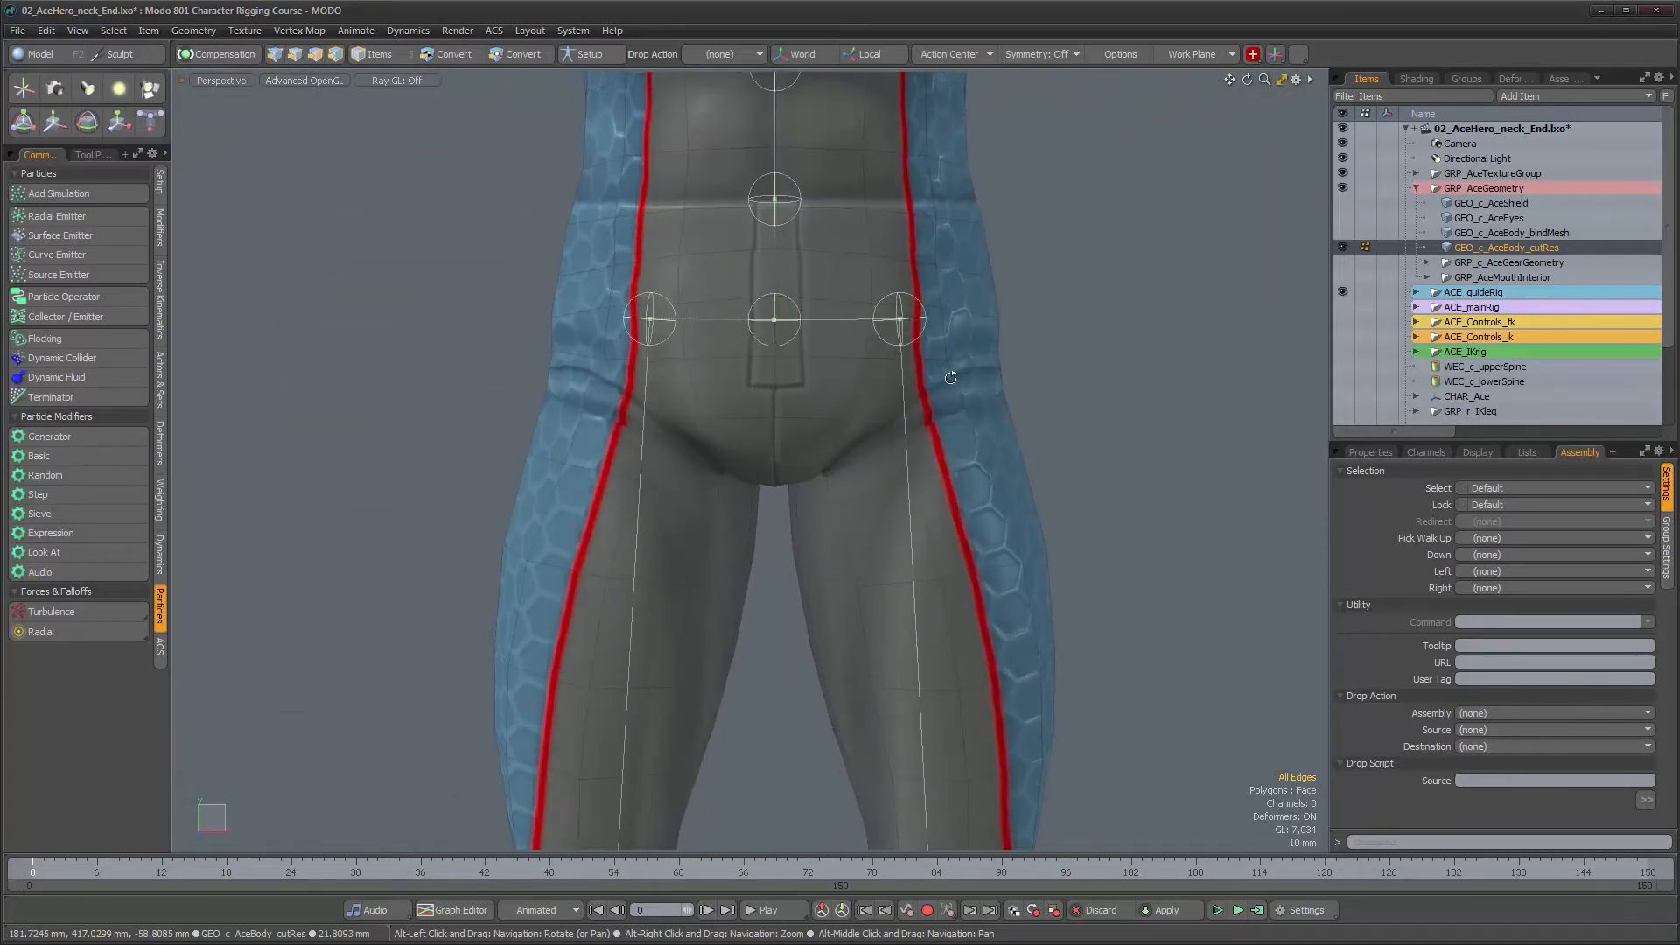
{"action": "left_click", "coordinate": [963, 359], "text": "shift"}
{"action": "left_click_drag", "start_coordinate": [895, 442], "coordinate": [862, 427], "text": "alt"}
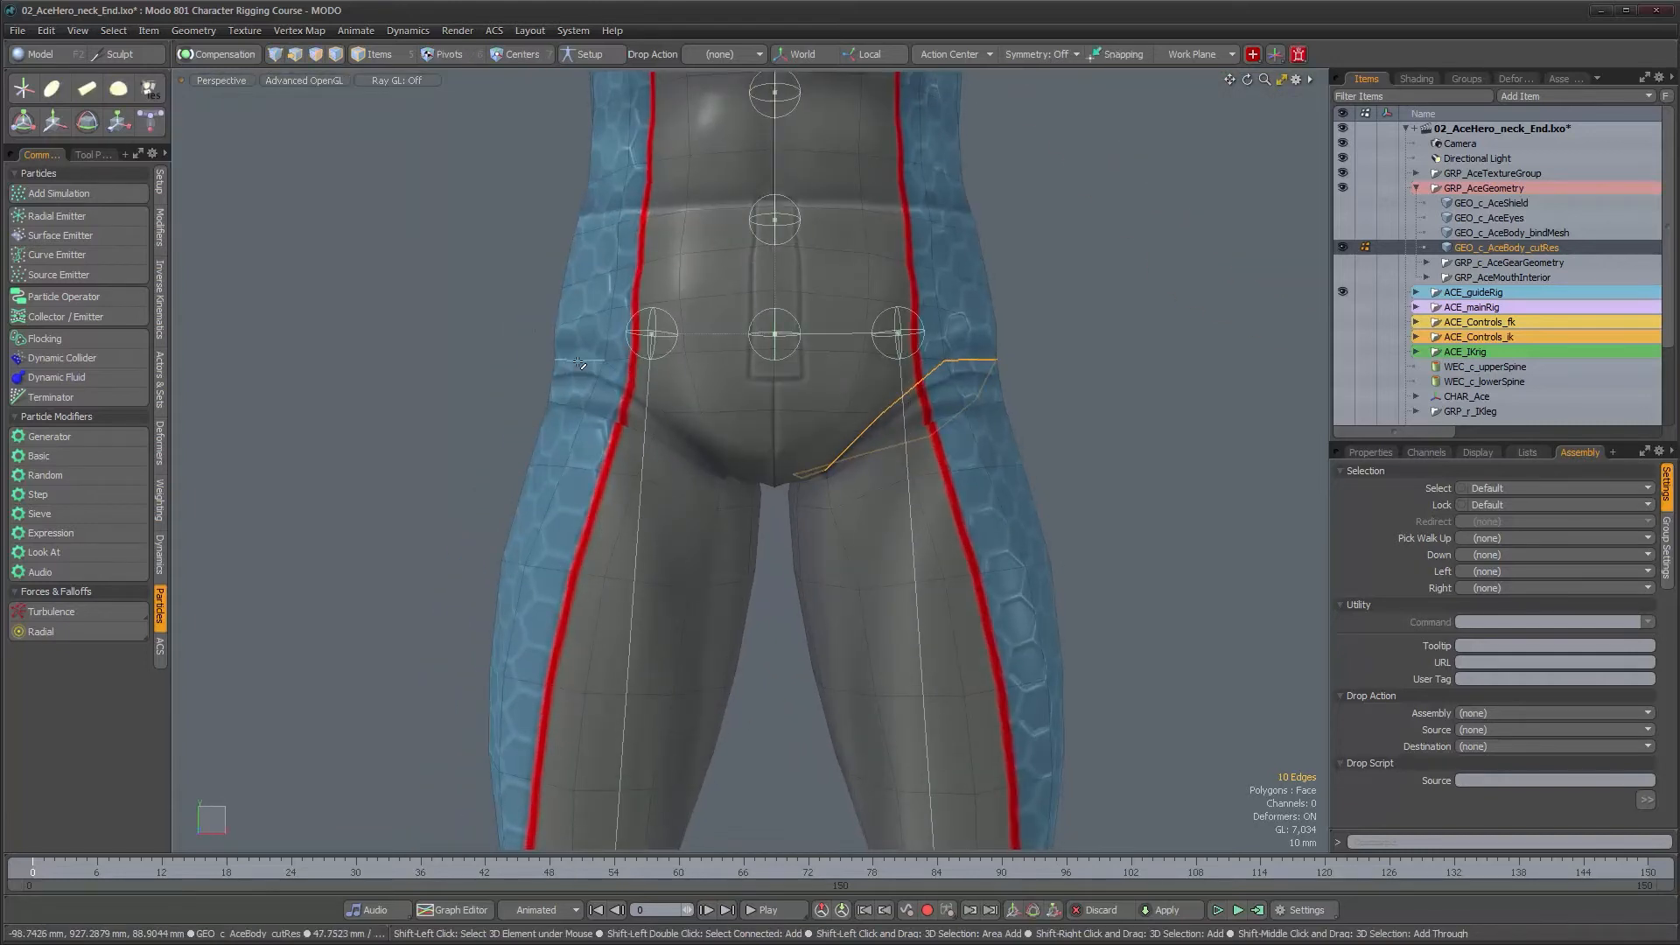
{"action": "left_click_drag", "start_coordinate": [778, 496], "coordinate": [803, 528], "text": "alt"}
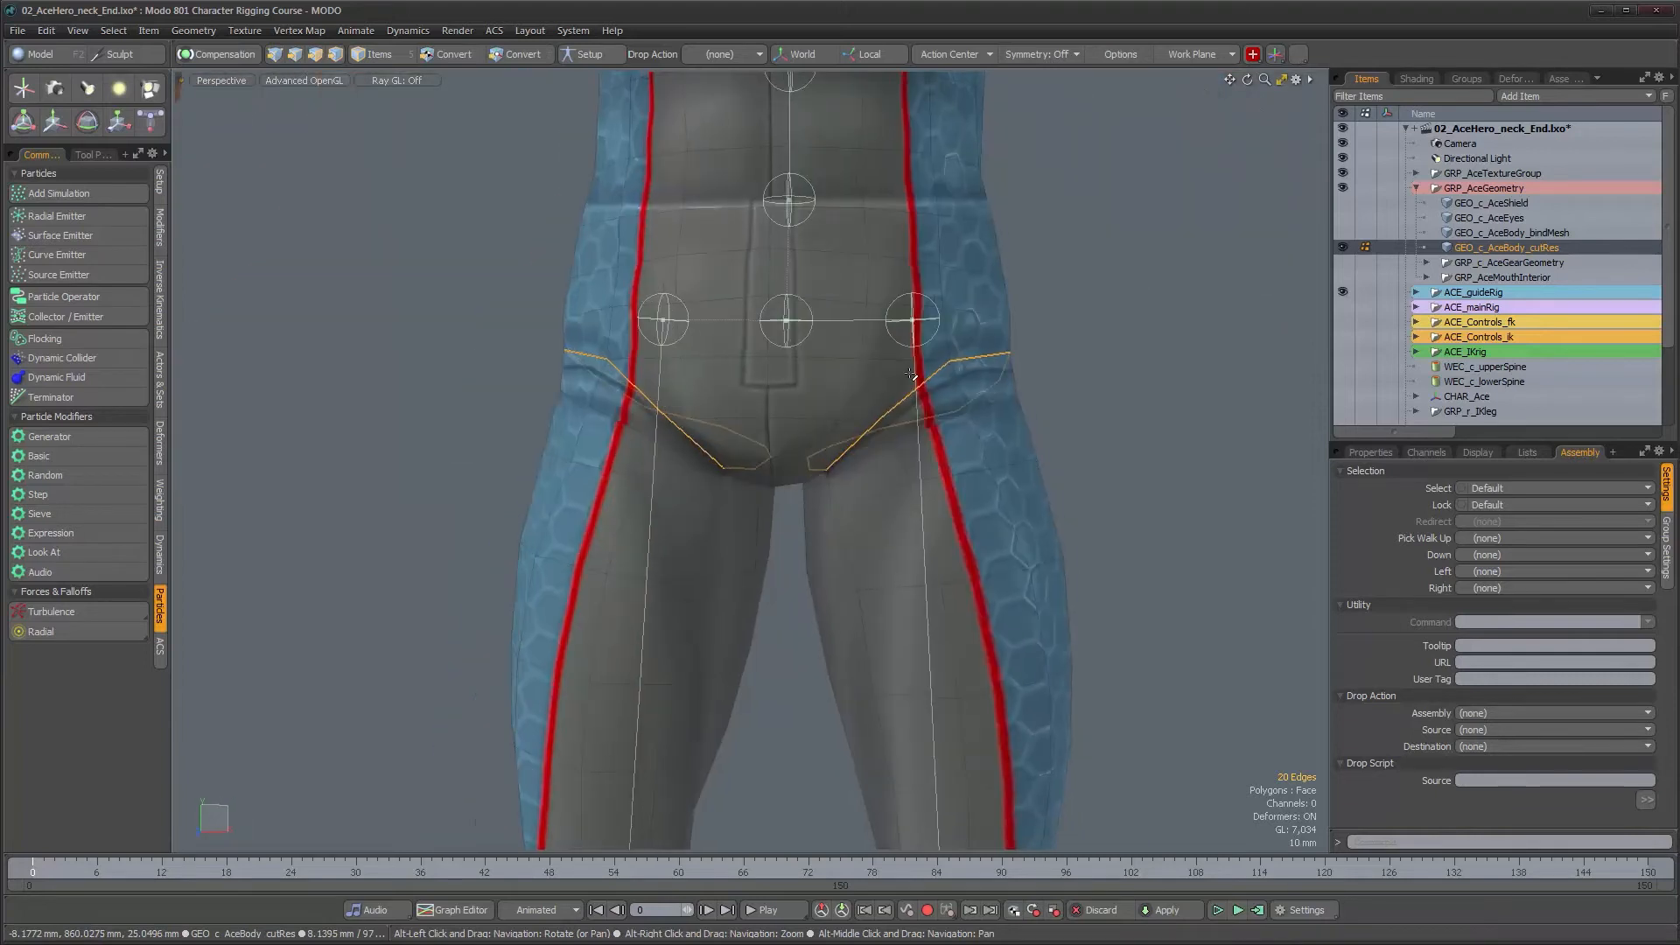
{"action": "right_click", "coordinate": [969, 360], "text": "ctrl"}
{"action": "mouse_move", "coordinate": [969, 360]}
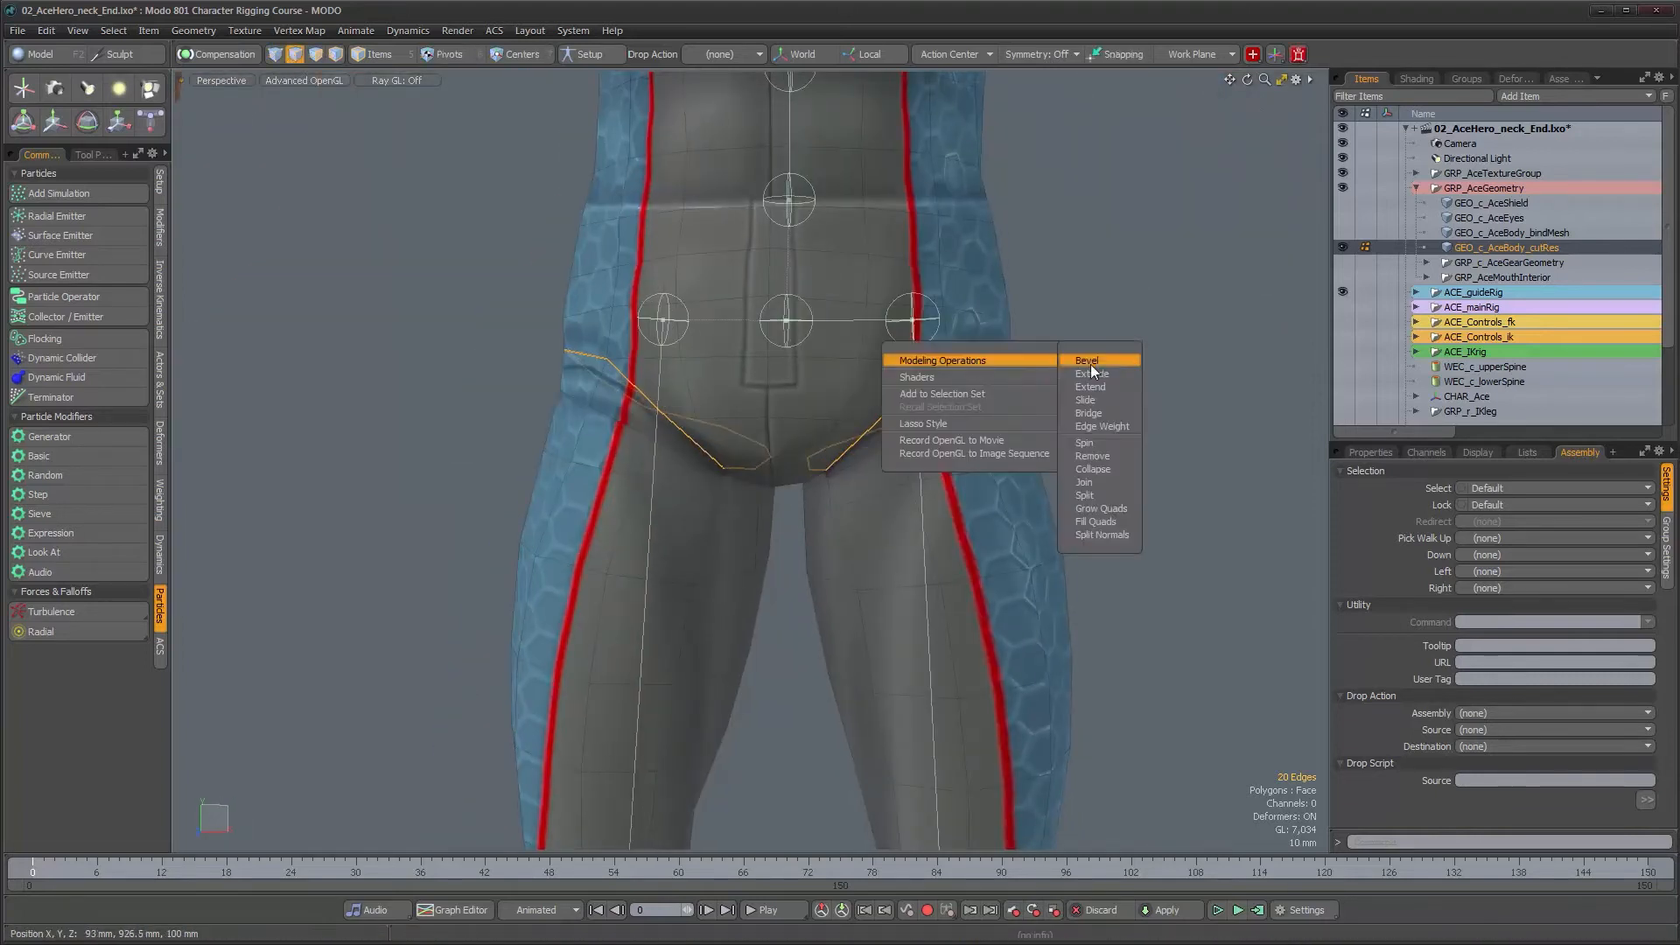
{"action": "left_click", "coordinate": [1095, 495]}
Step: Switch to the front view and split the mesh along the pelvis edge loop just above the hip joints
{"action": "scroll", "coordinate": [982, 473], "scroll_direction": "down", "scroll_amount": 3}
{"action": "left_click_drag", "start_coordinate": [926, 457], "coordinate": [904, 454], "text": "alt"}
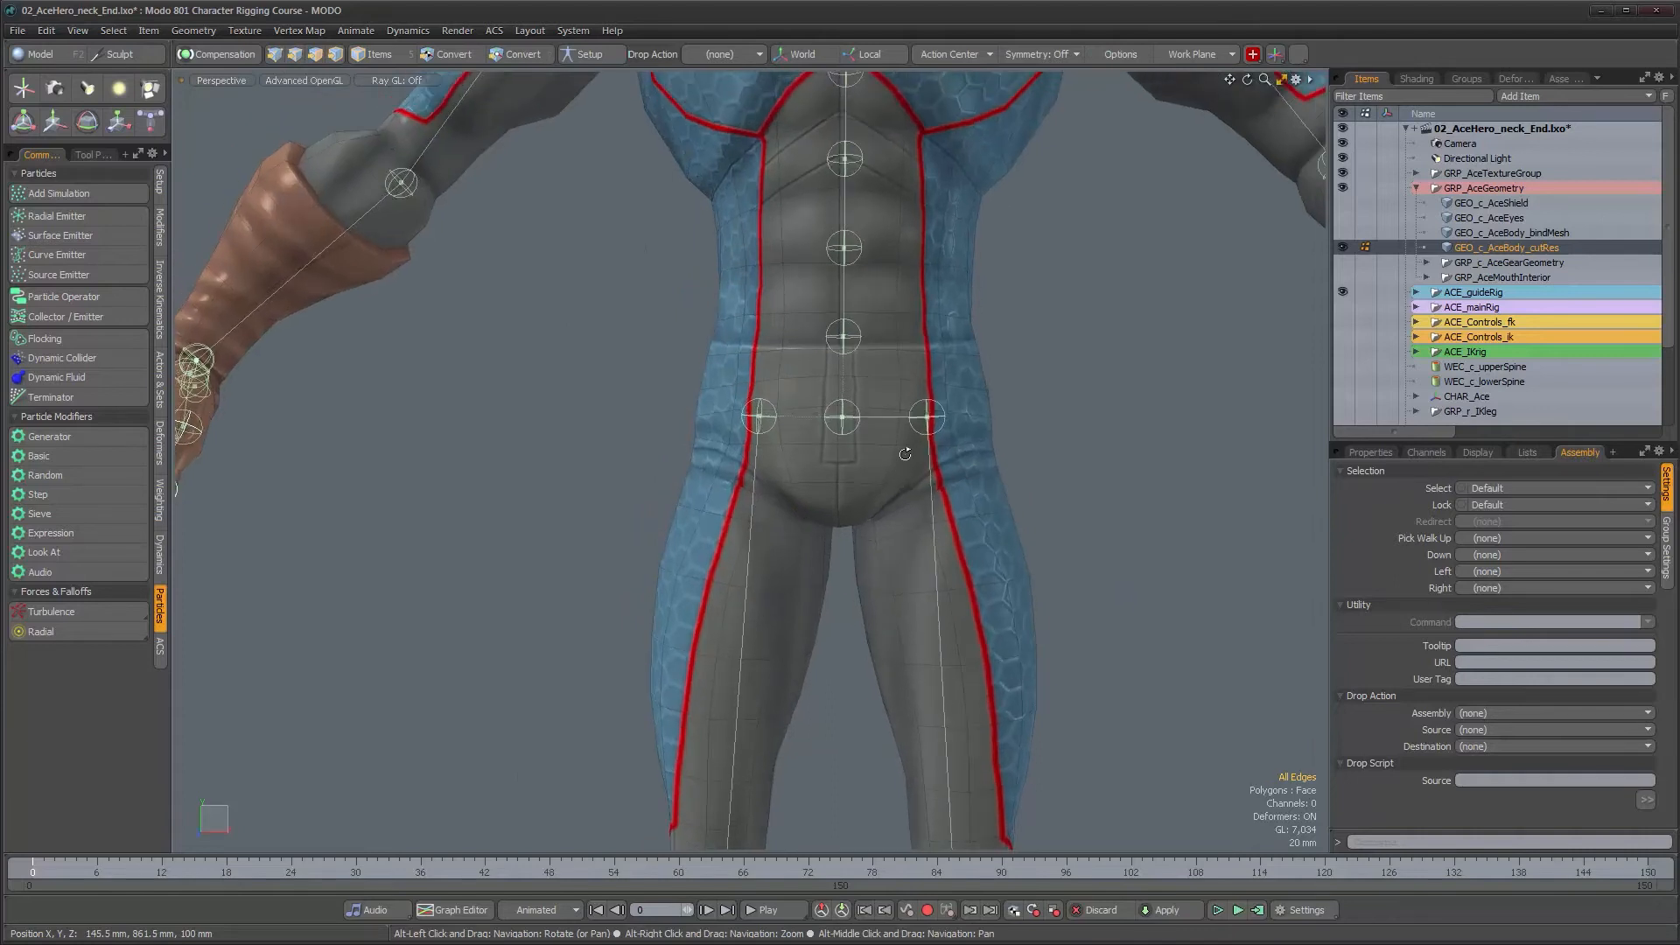
{"action": "key", "text": "ctrl+space"}
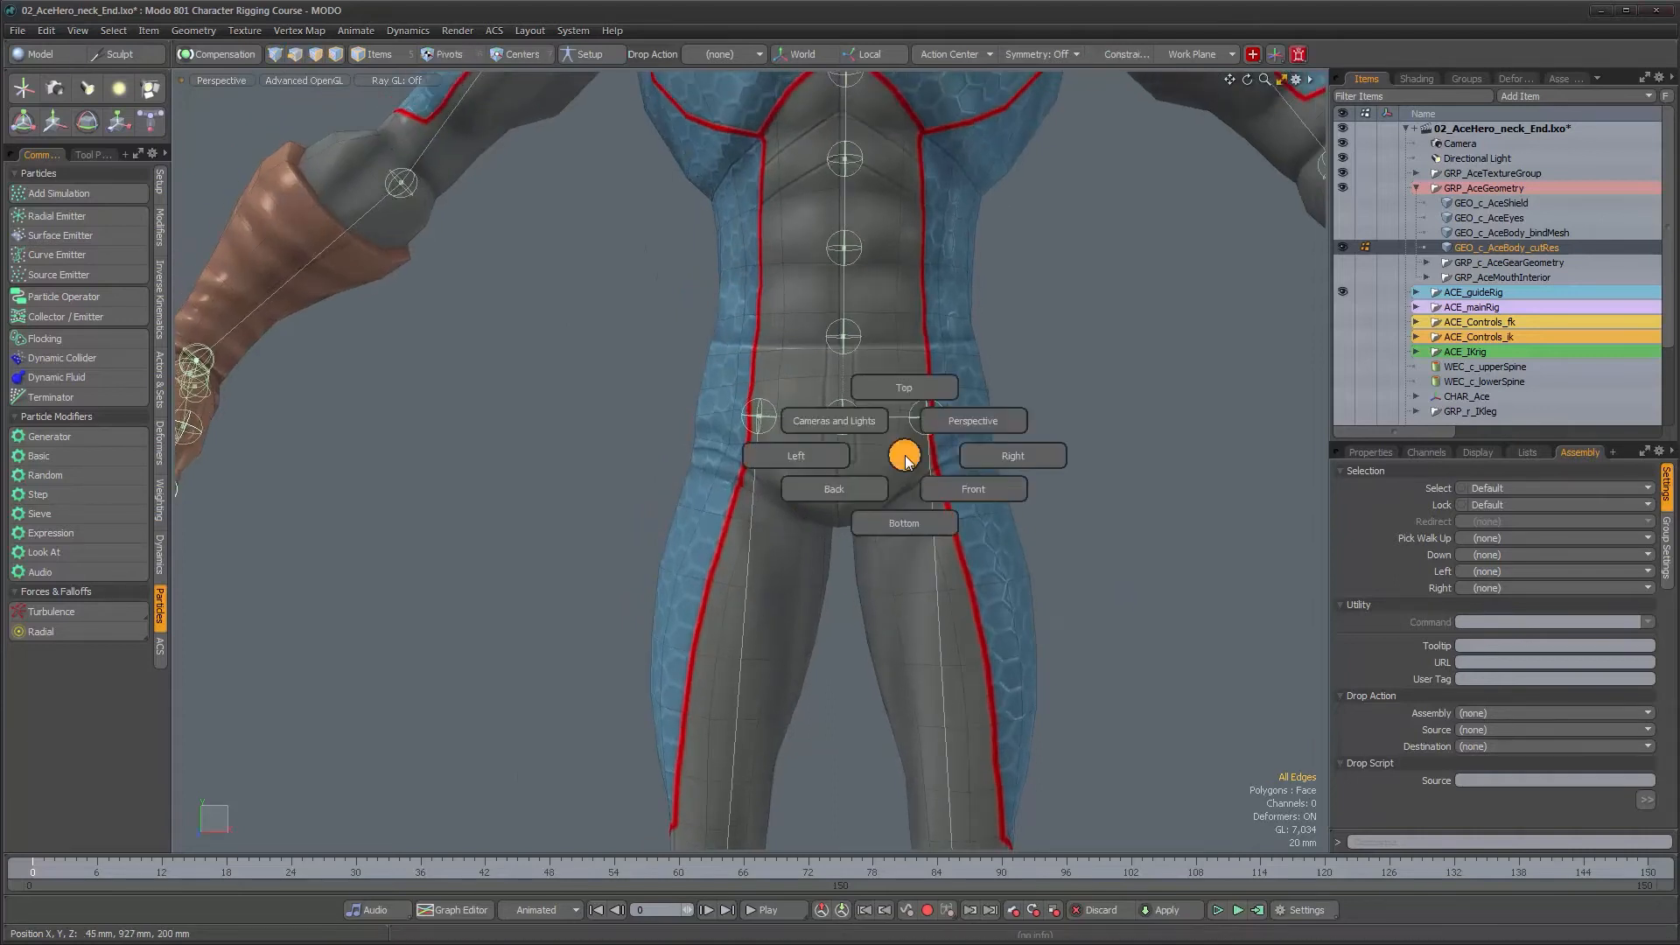
{"action": "left_click", "coordinate": [953, 479]}
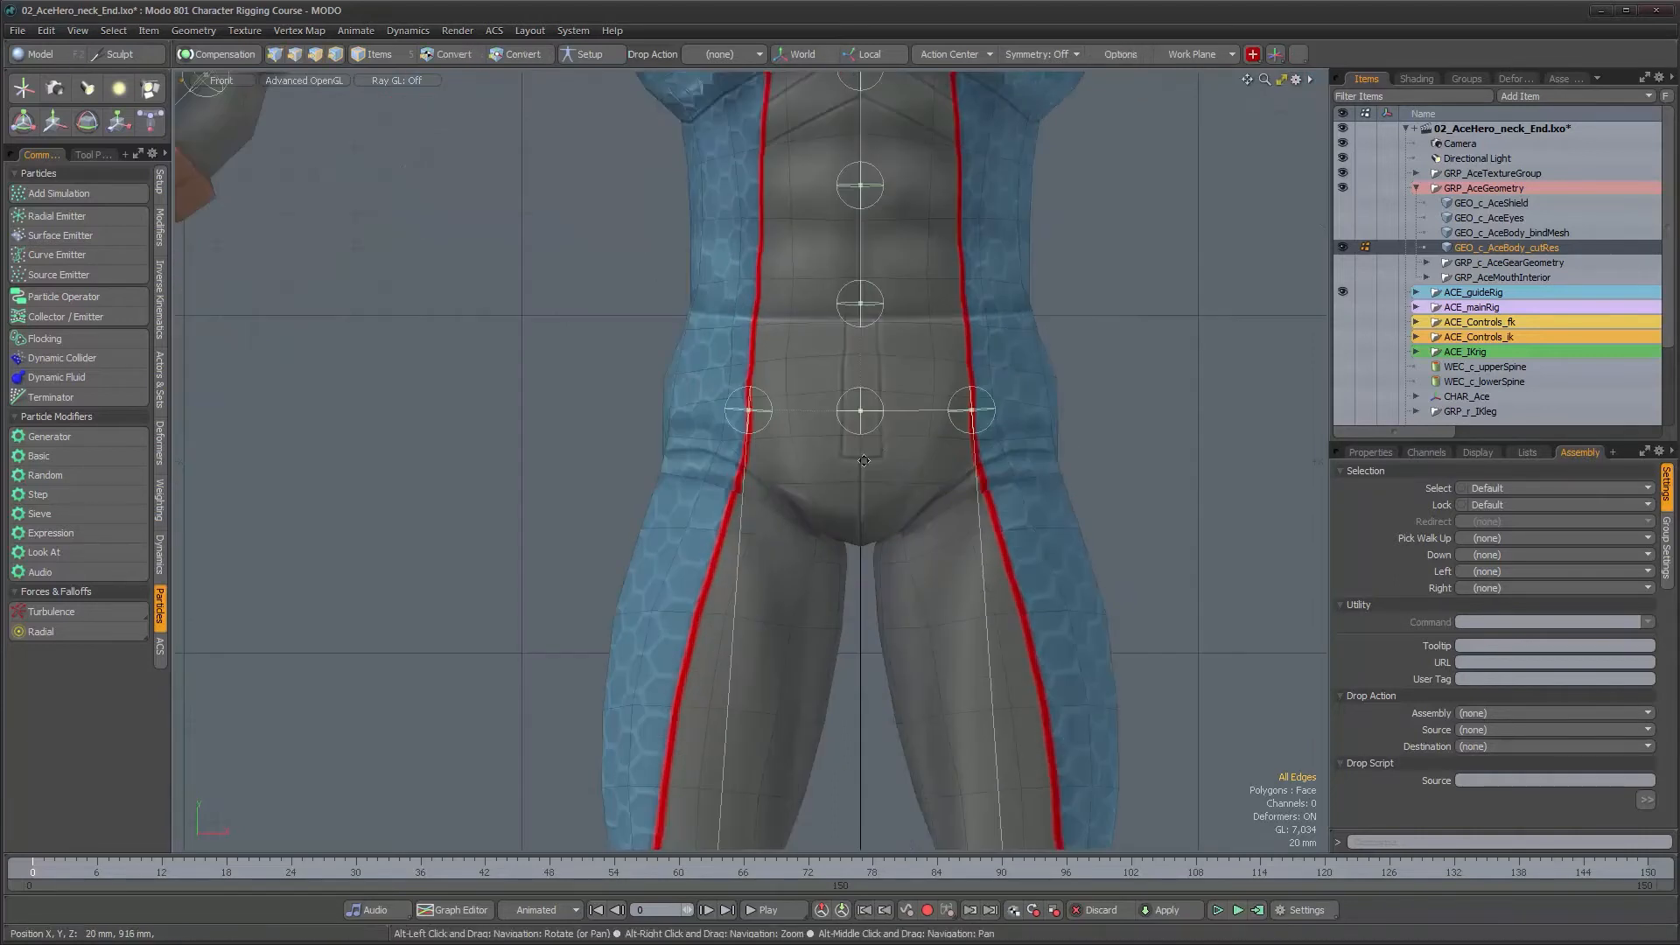
{"action": "left_click_drag", "start_coordinate": [963, 476], "coordinate": [936, 499], "text": "alt"}
{"action": "scroll", "coordinate": [875, 461], "scroll_direction": "up", "scroll_amount": 2}
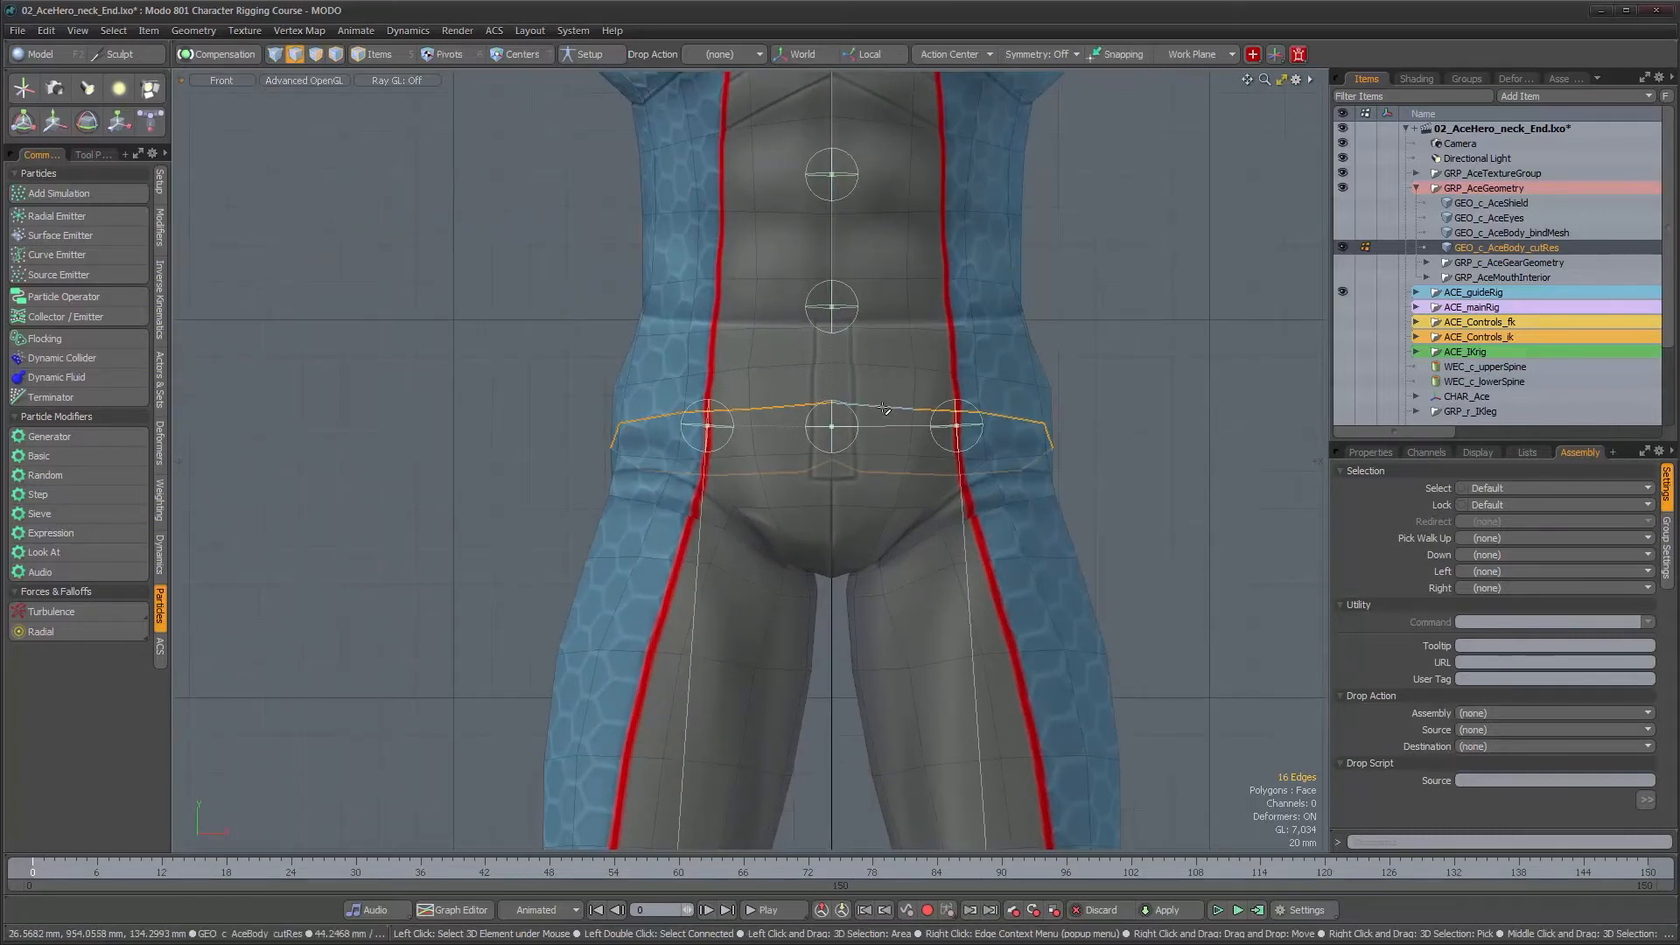
{"action": "right_click", "coordinate": [884, 407]}
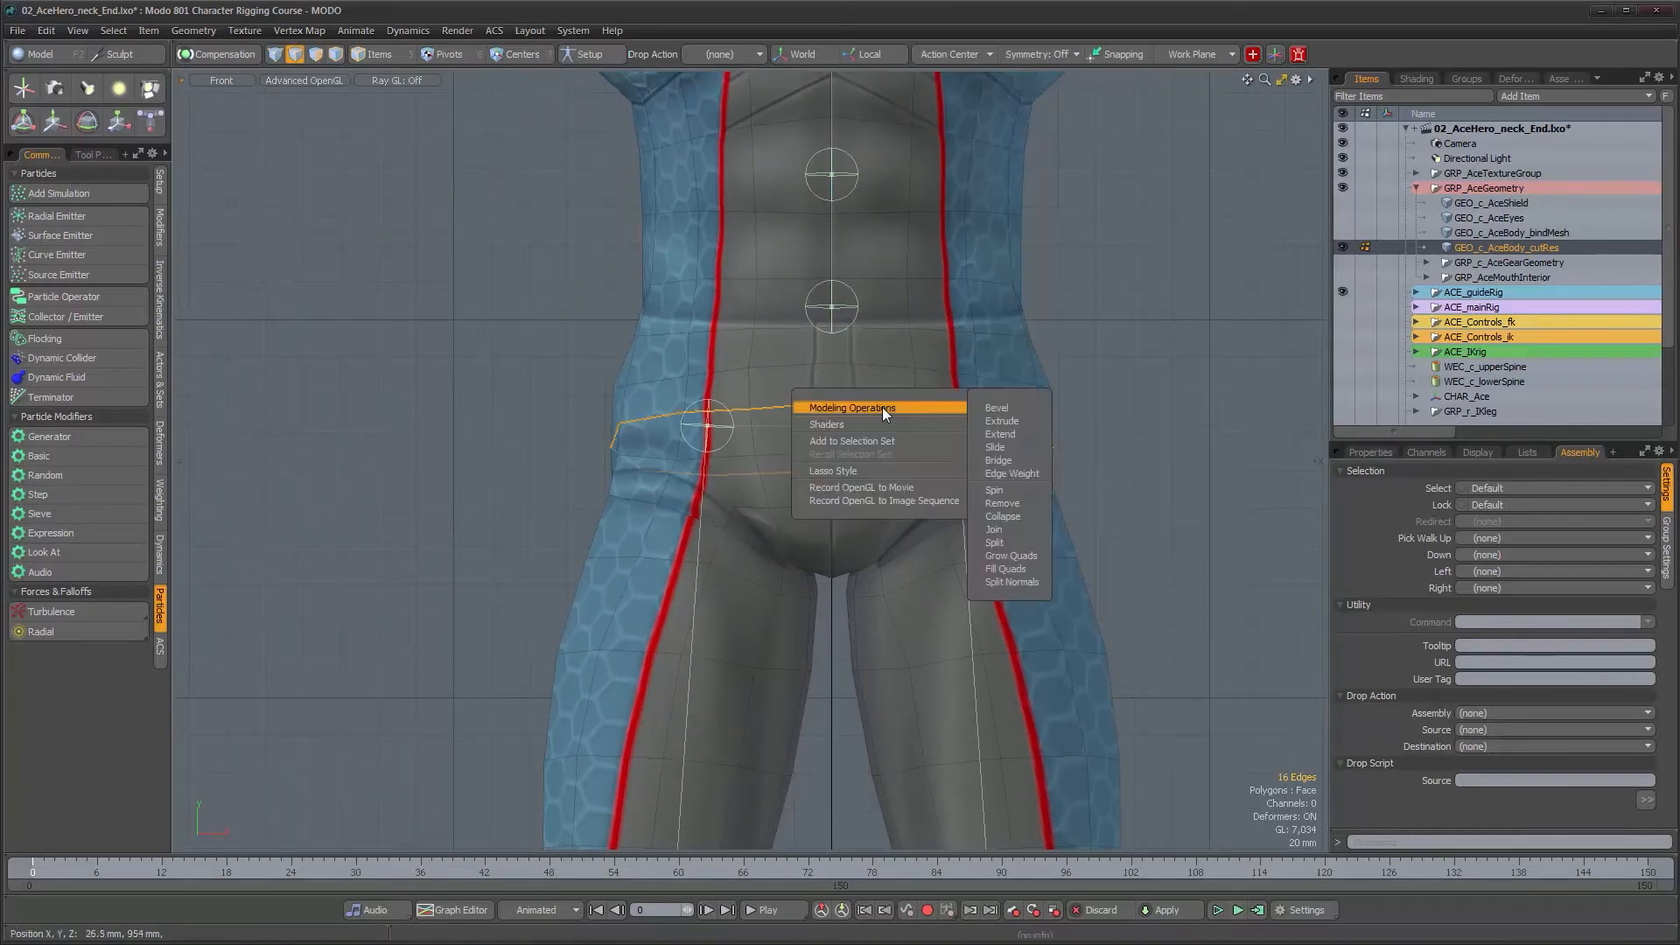
{"action": "left_click", "coordinate": [1019, 541]}
{"action": "key", "text": "Escape"}
{"action": "left_click_drag", "start_coordinate": [879, 282], "coordinate": [857, 377], "text": "alt"}
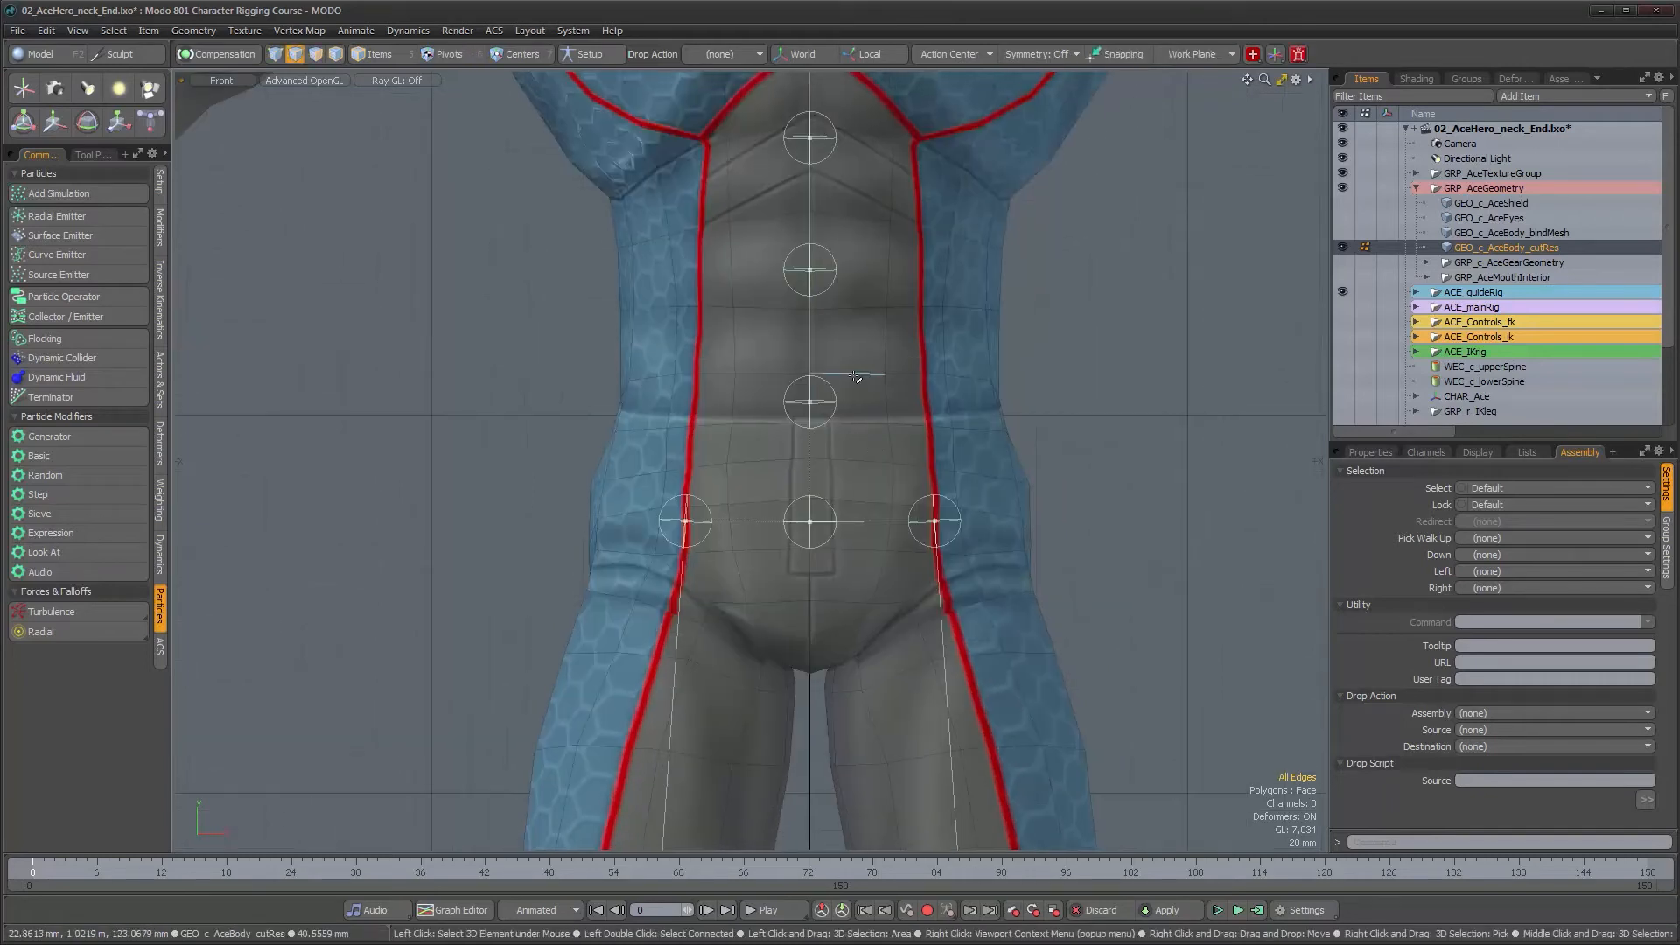
{"action": "double_click", "coordinate": [857, 424]}
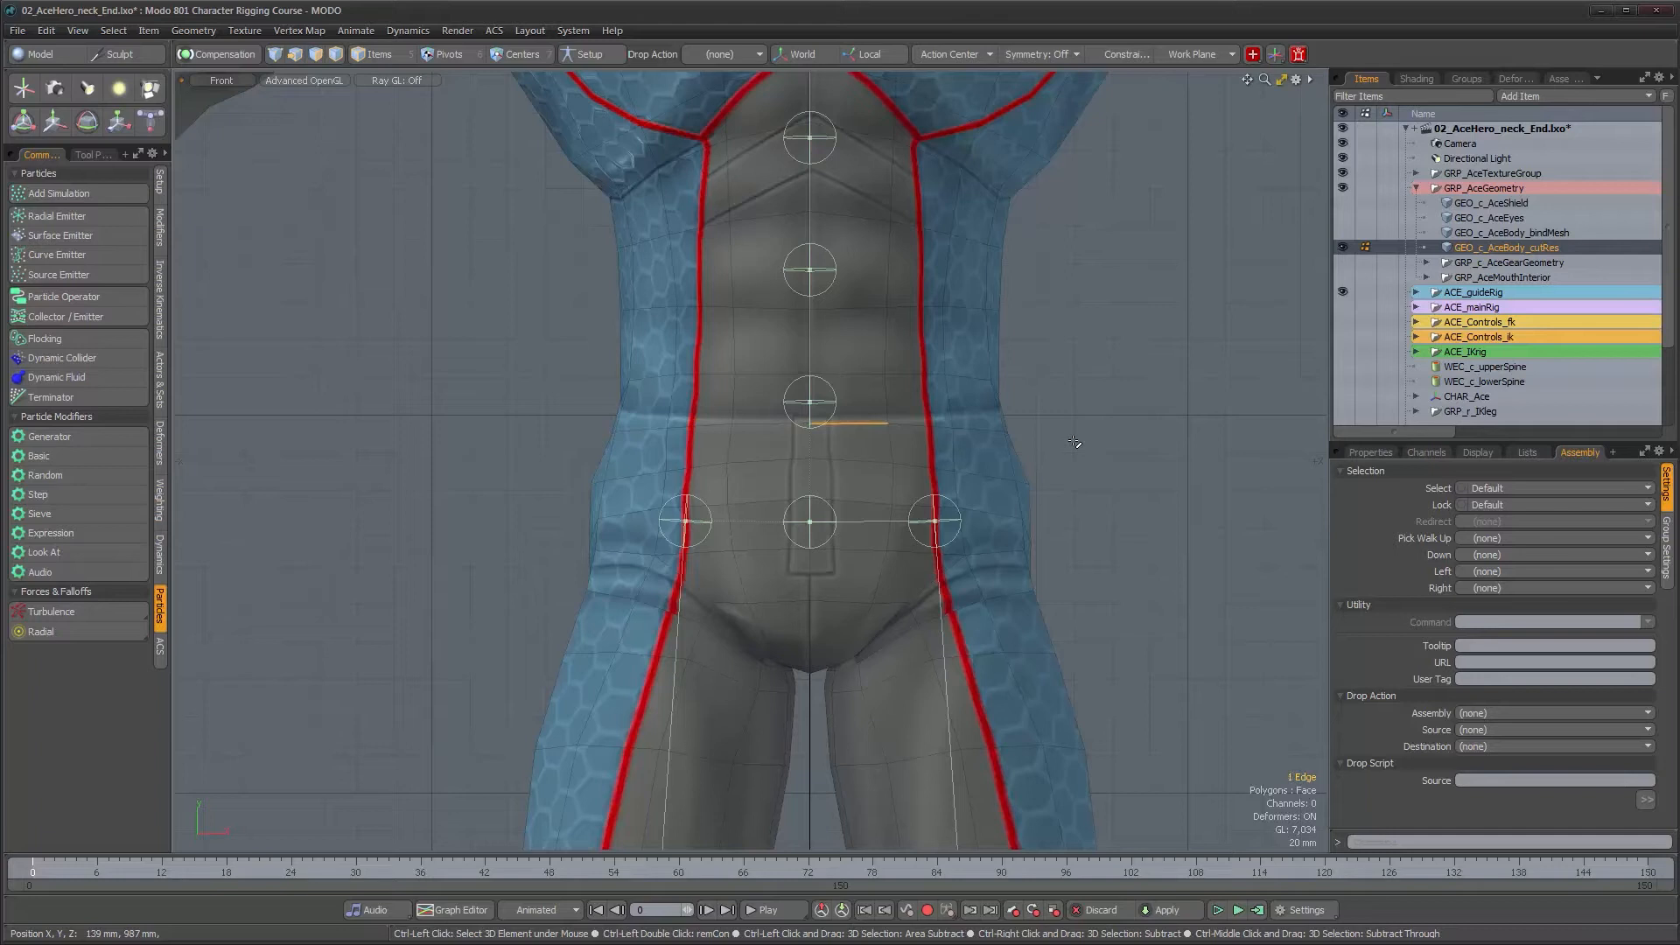
{"action": "left_click", "coordinate": [1075, 442]}
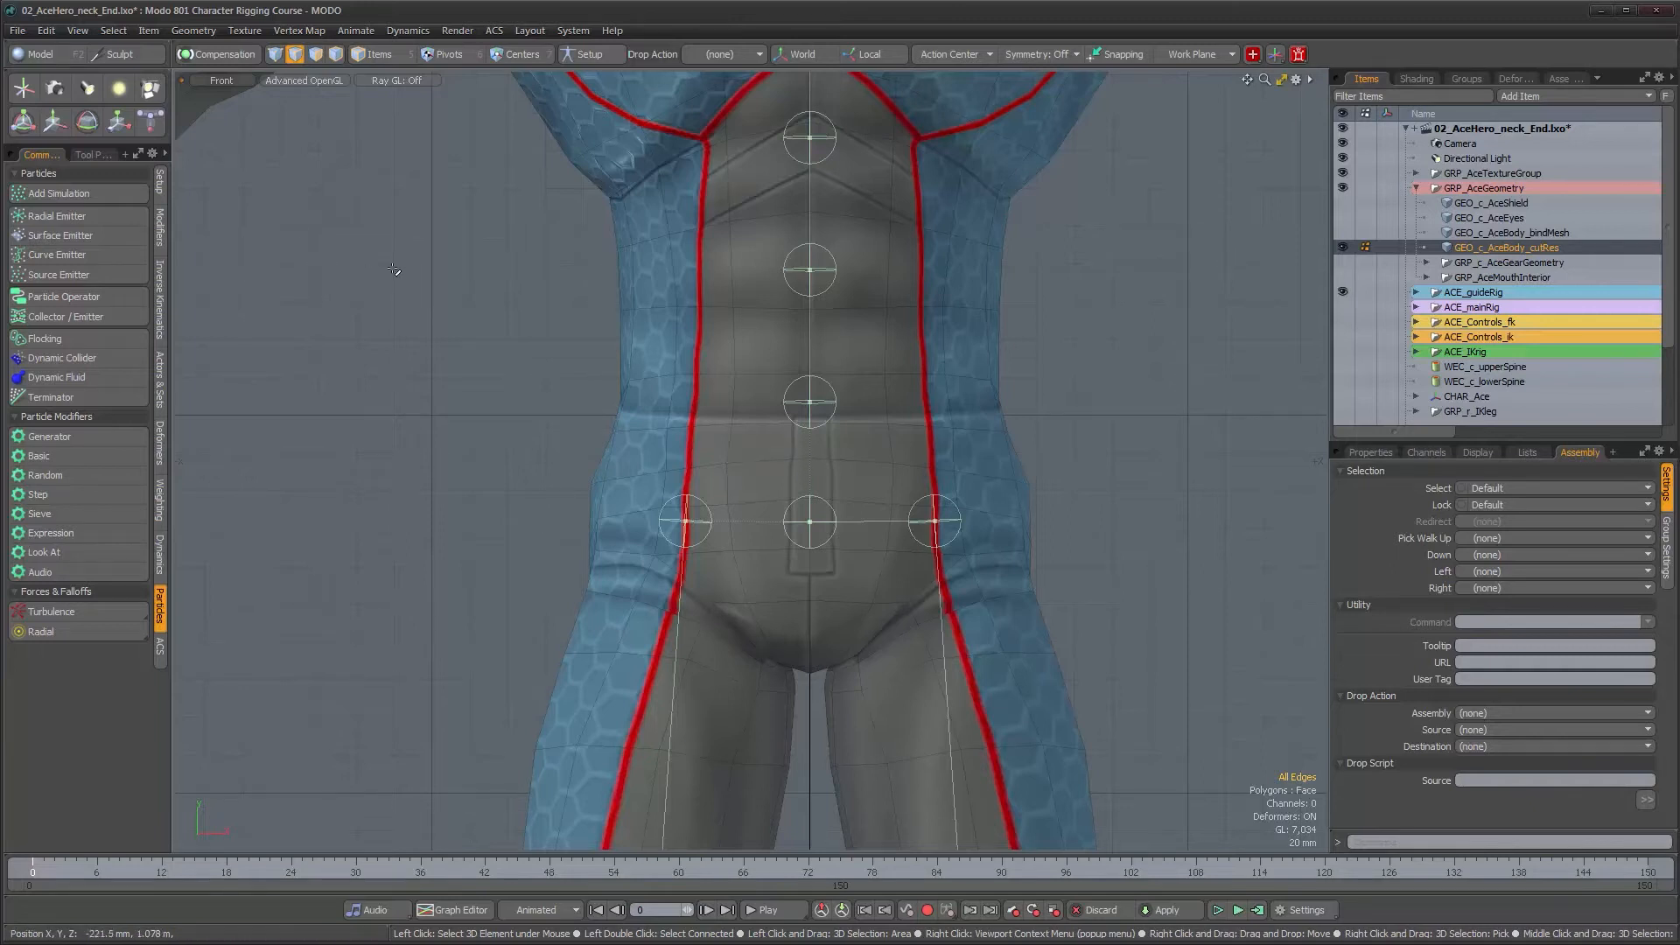
Step: Slice the body mesh horizontally across the pelvis through the hip joints at a height of about 943.5 mm
{"action": "left_click", "coordinate": [35, 55]}
{"action": "left_click_drag", "start_coordinate": [17, 127], "coordinate": [327, 129]}
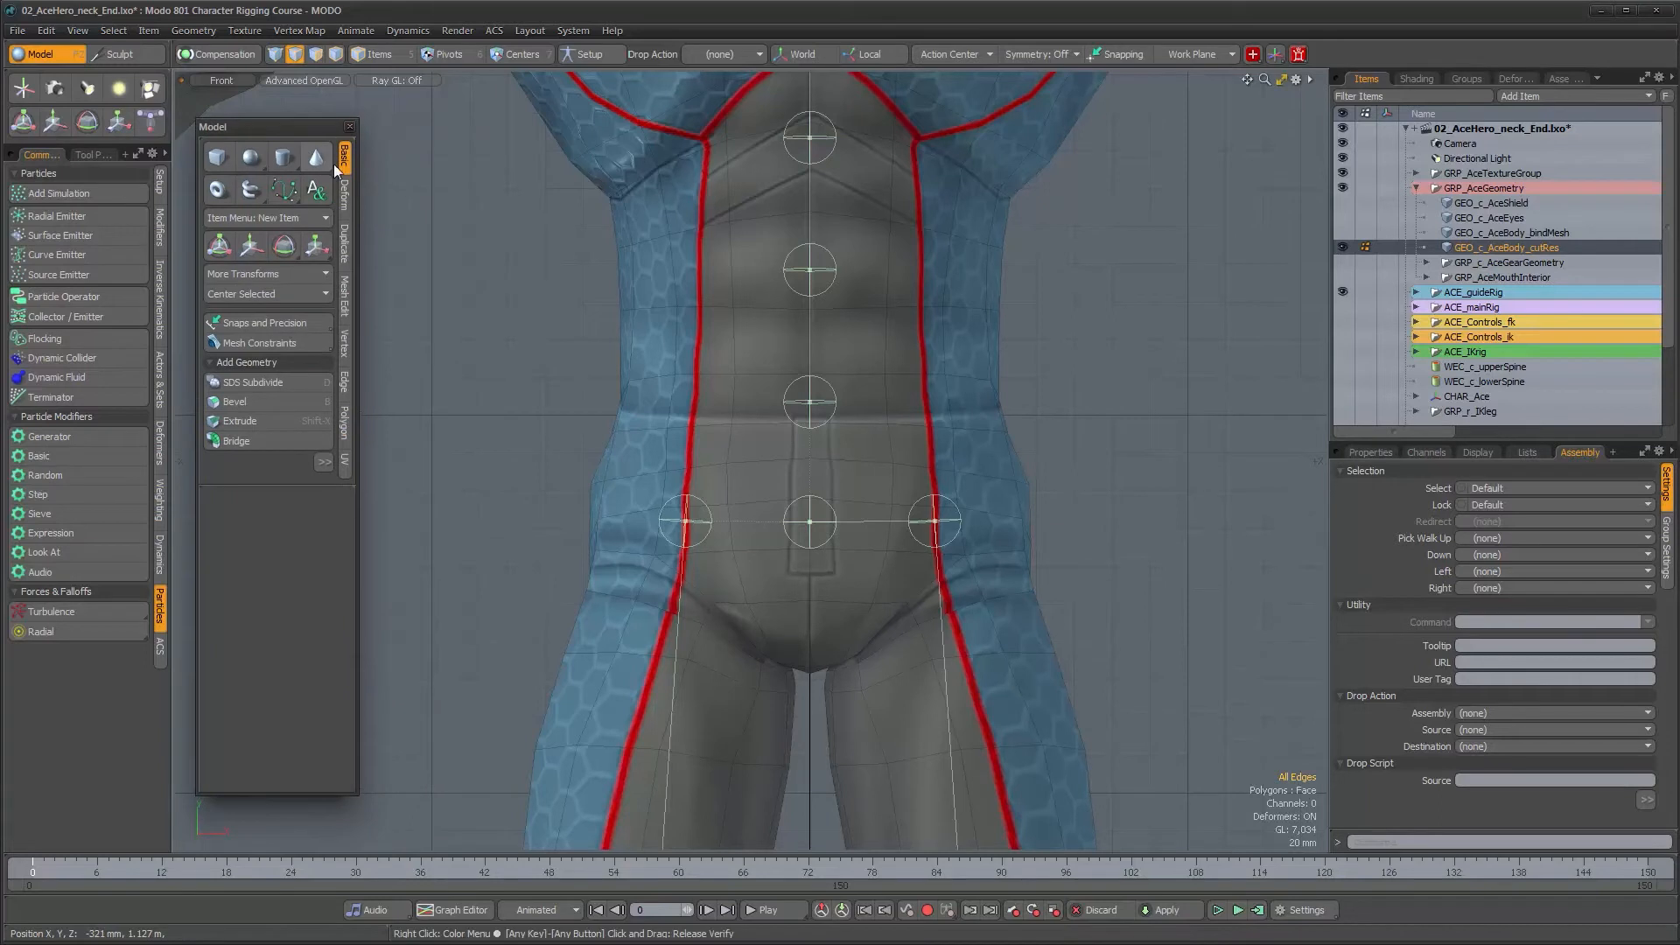
{"action": "left_click", "coordinate": [343, 302]}
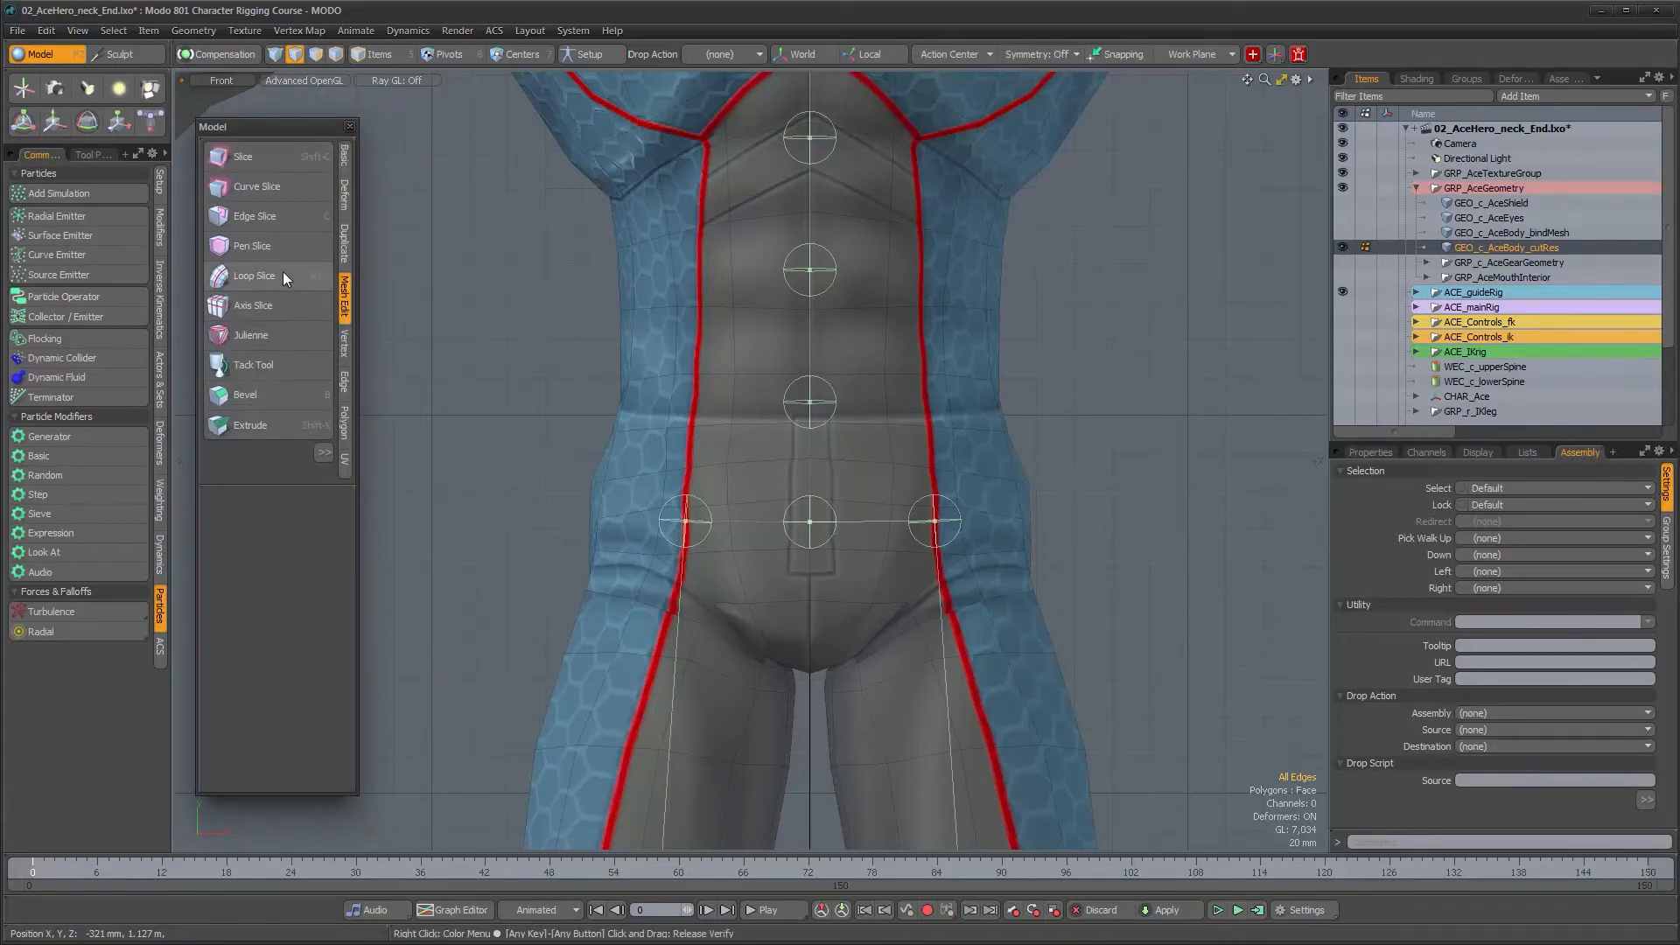
{"action": "left_click", "coordinate": [245, 158]}
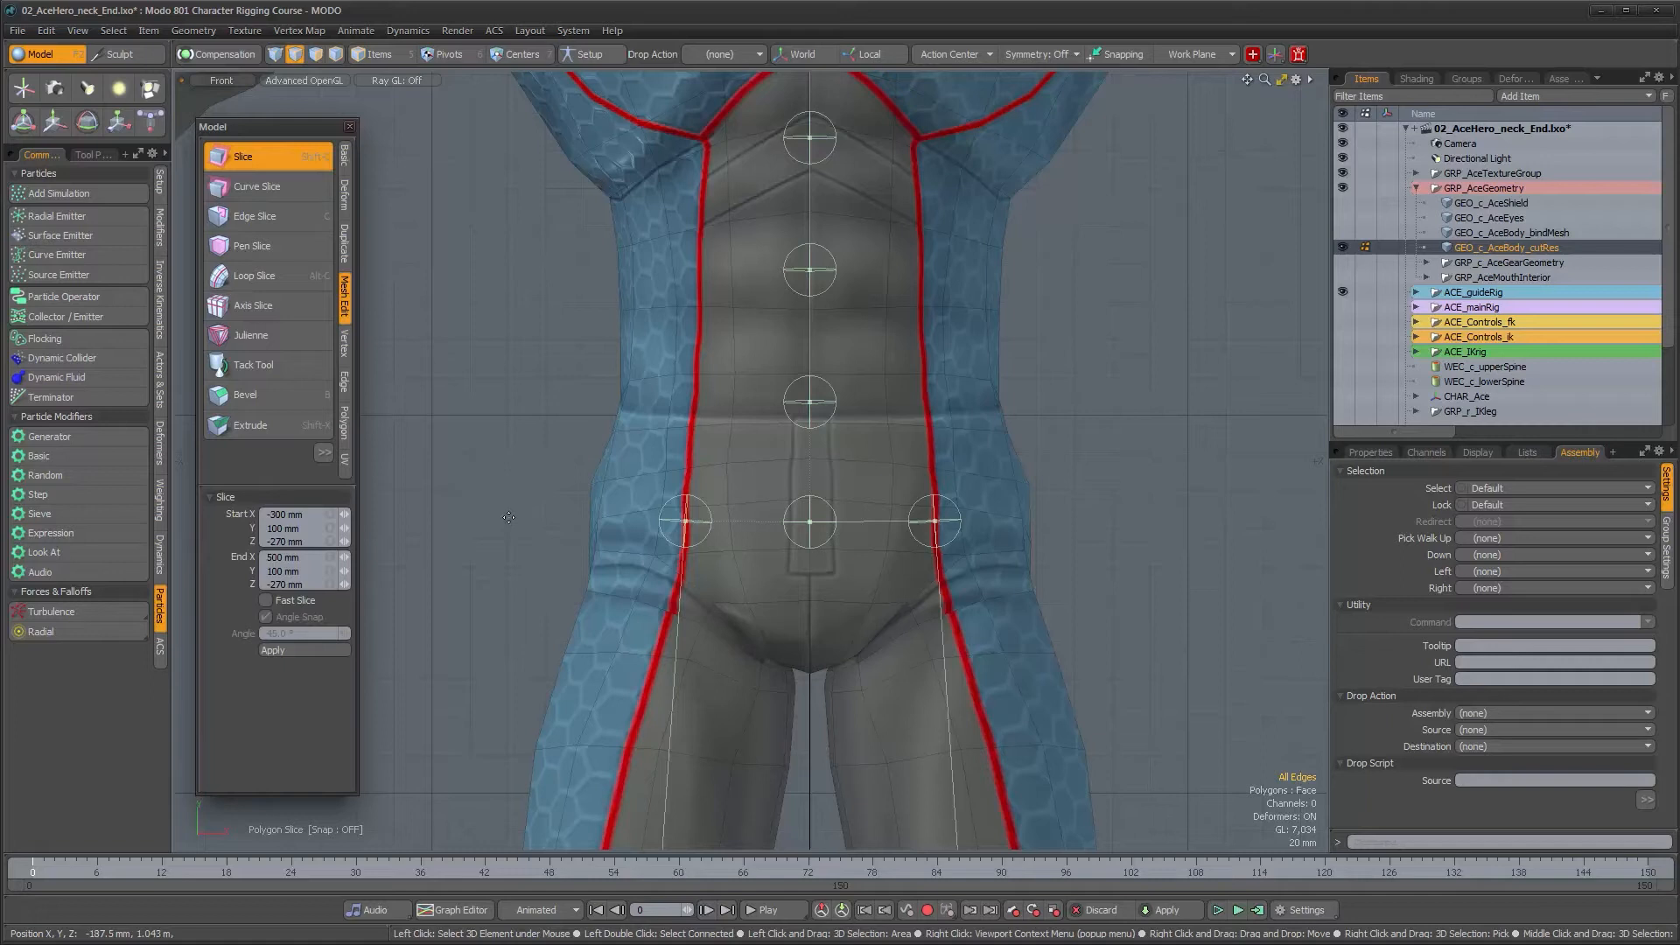
{"action": "left_click", "coordinate": [508, 517]}
{"action": "left_click_drag", "start_coordinate": [1127, 530], "coordinate": [1161, 525]}
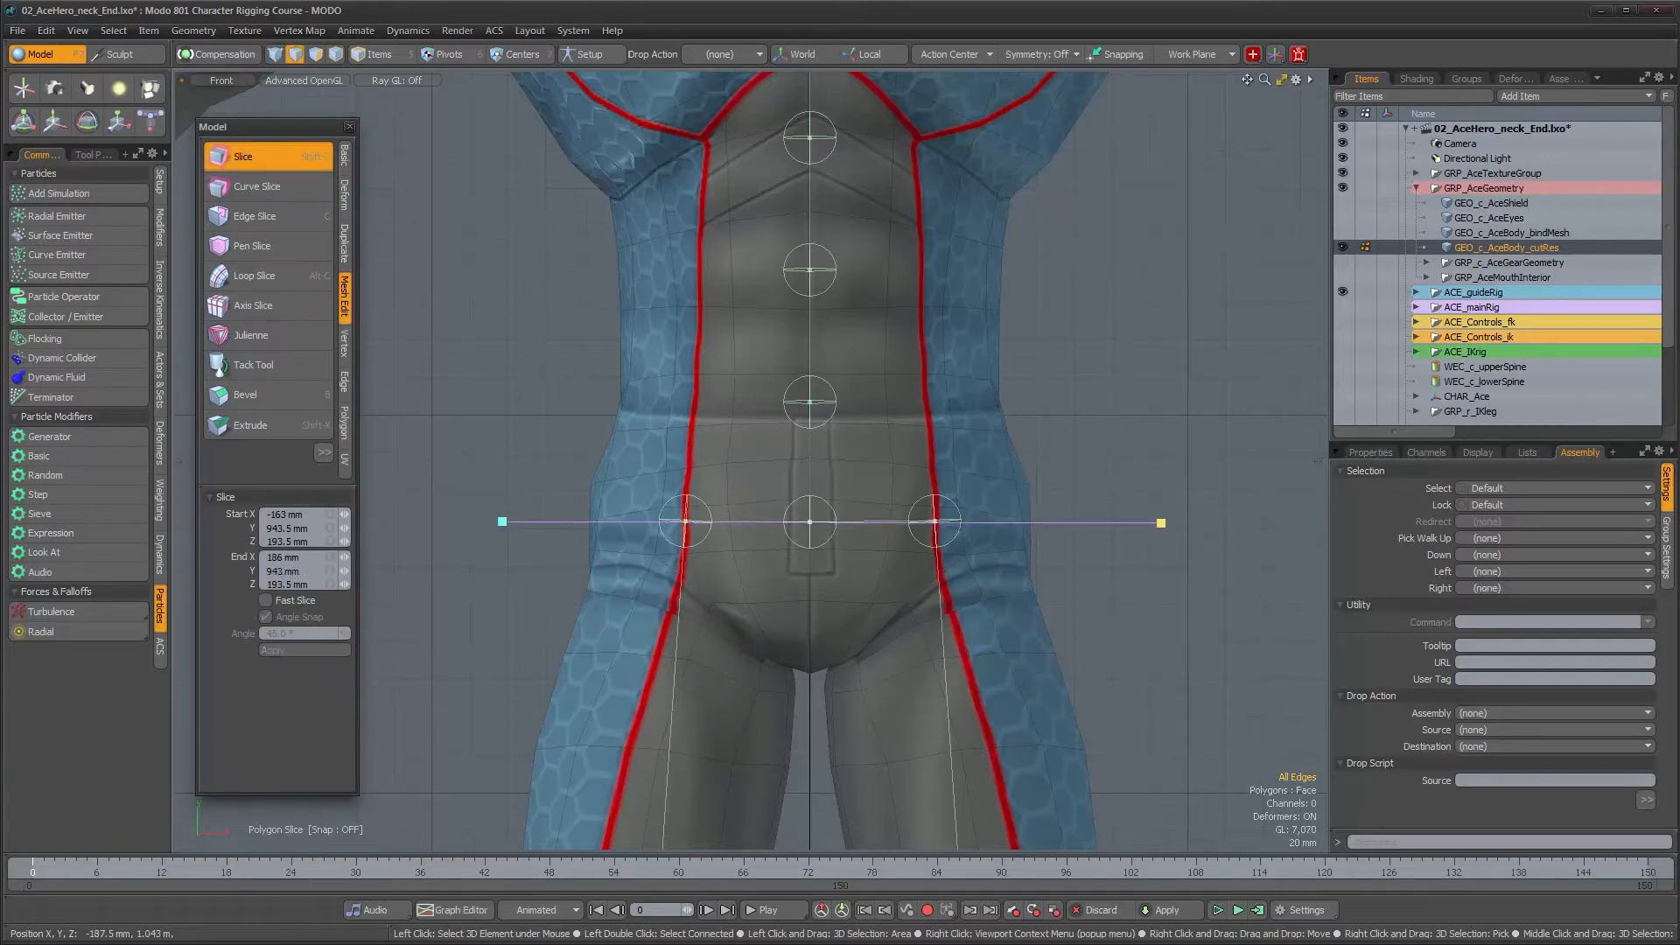
{"action": "key", "text": "space"}
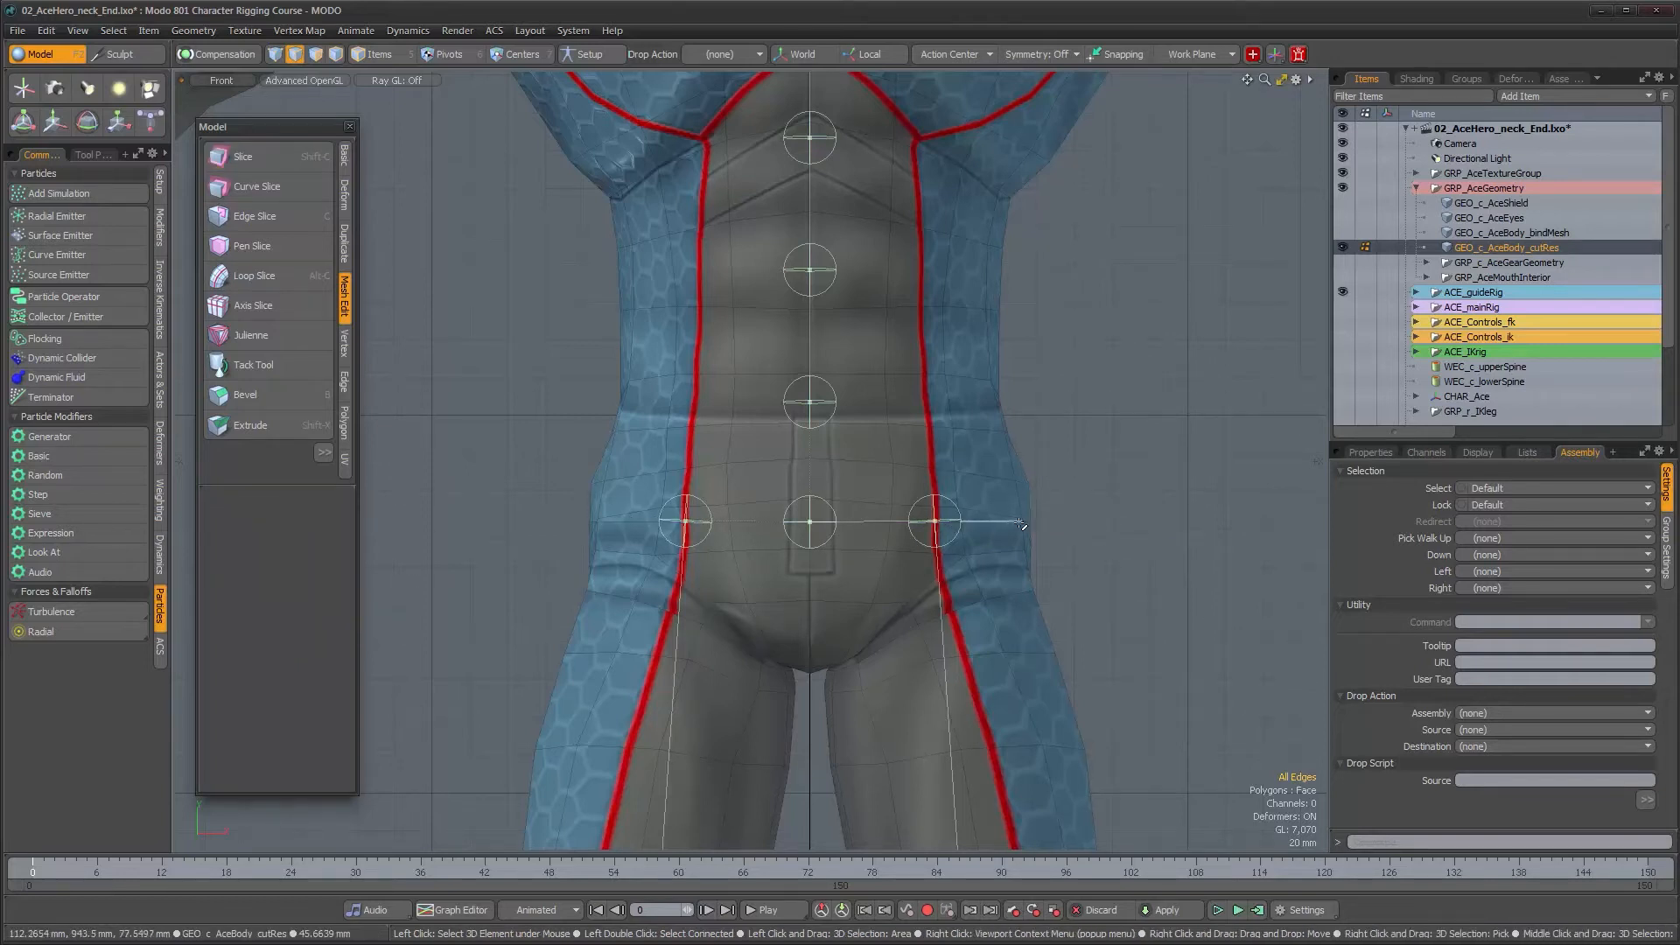
{"action": "left_click", "coordinate": [263, 157]}
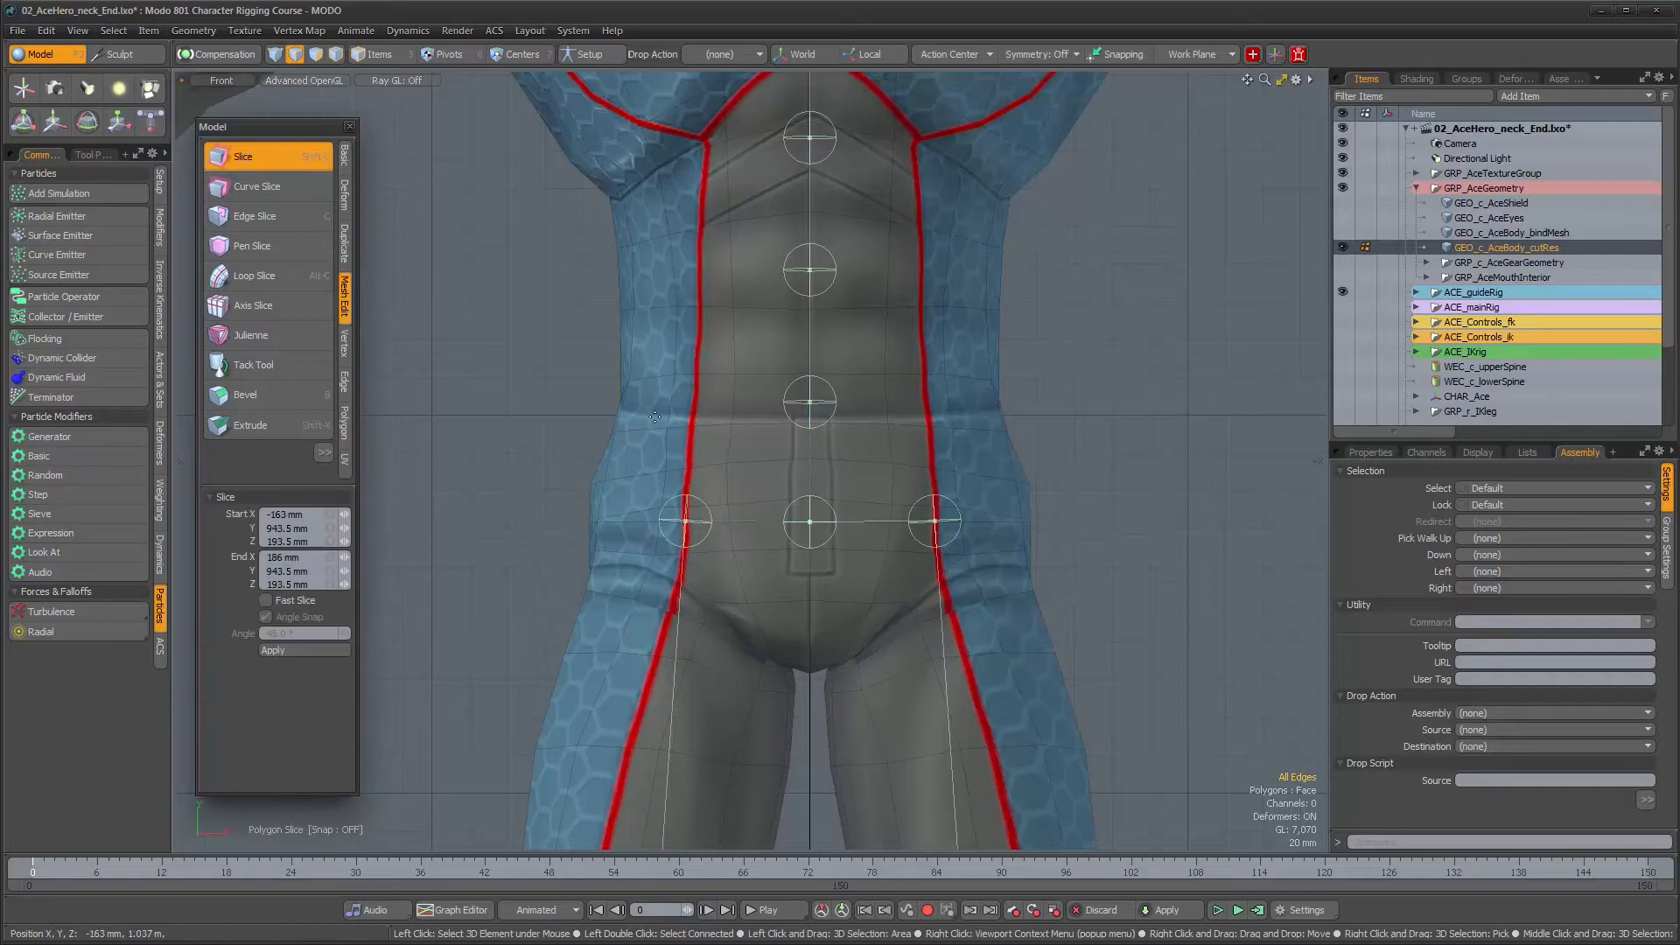
{"action": "left_click_drag", "start_coordinate": [542, 405], "coordinate": [779, 429], "text": "shift"}
{"action": "left_click", "coordinate": [530, 404]}
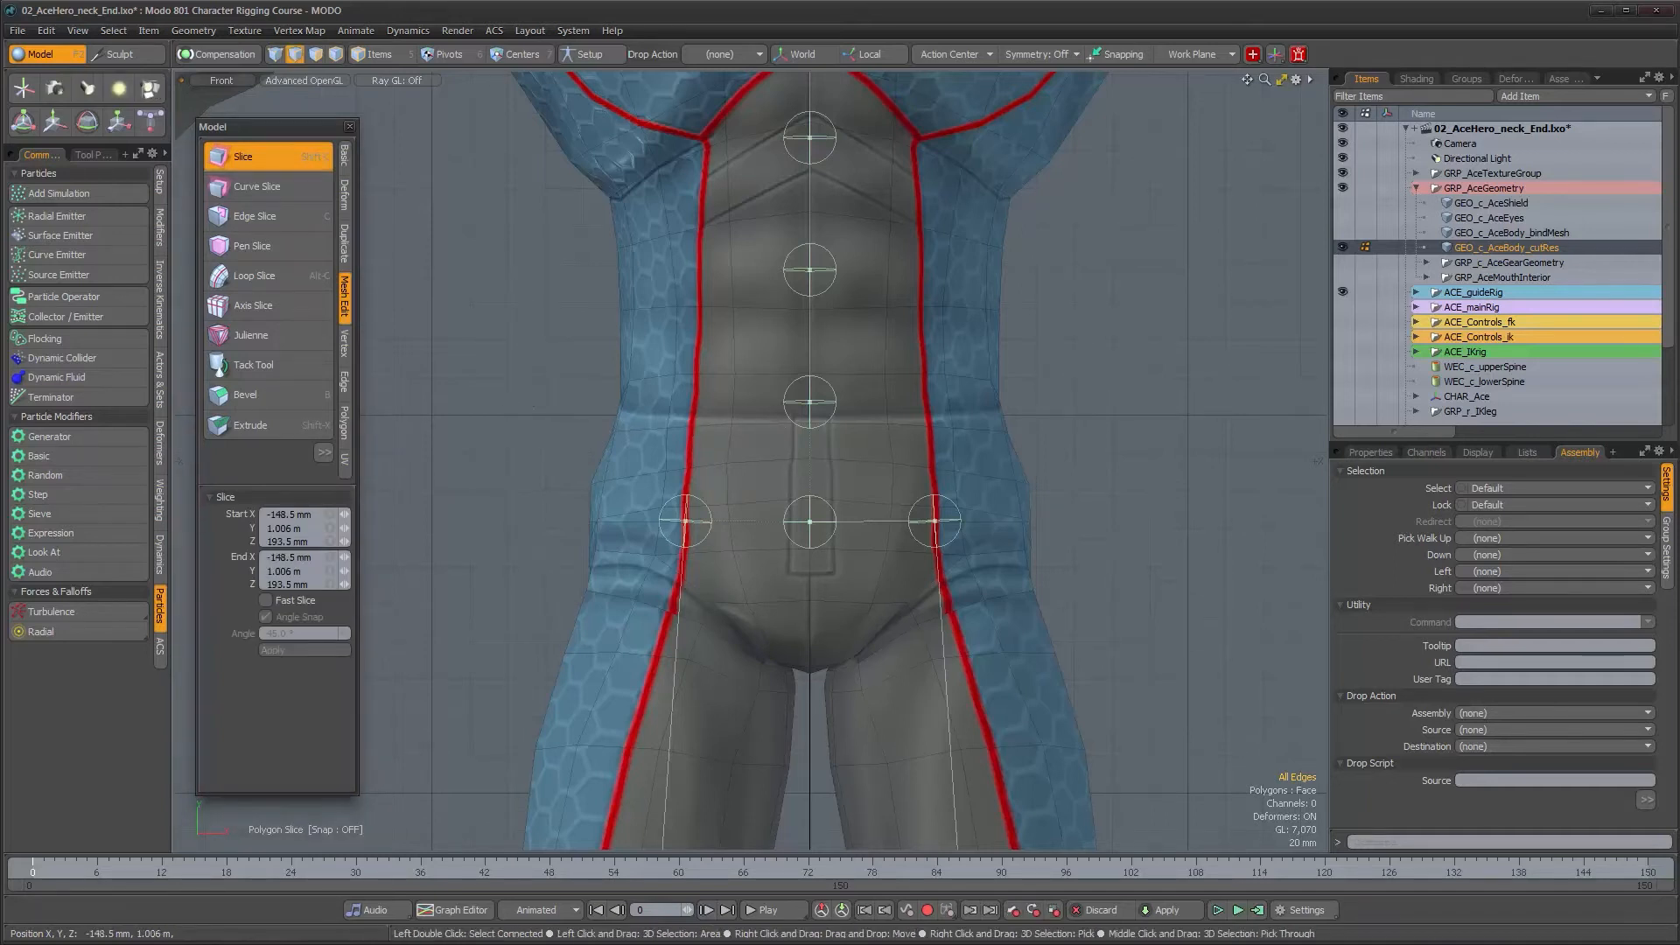
{"action": "left_click", "coordinate": [302, 153]}
{"action": "left_click", "coordinate": [302, 153]}
{"action": "left_click", "coordinate": [655, 435]}
{"action": "left_click", "coordinate": [275, 150]}
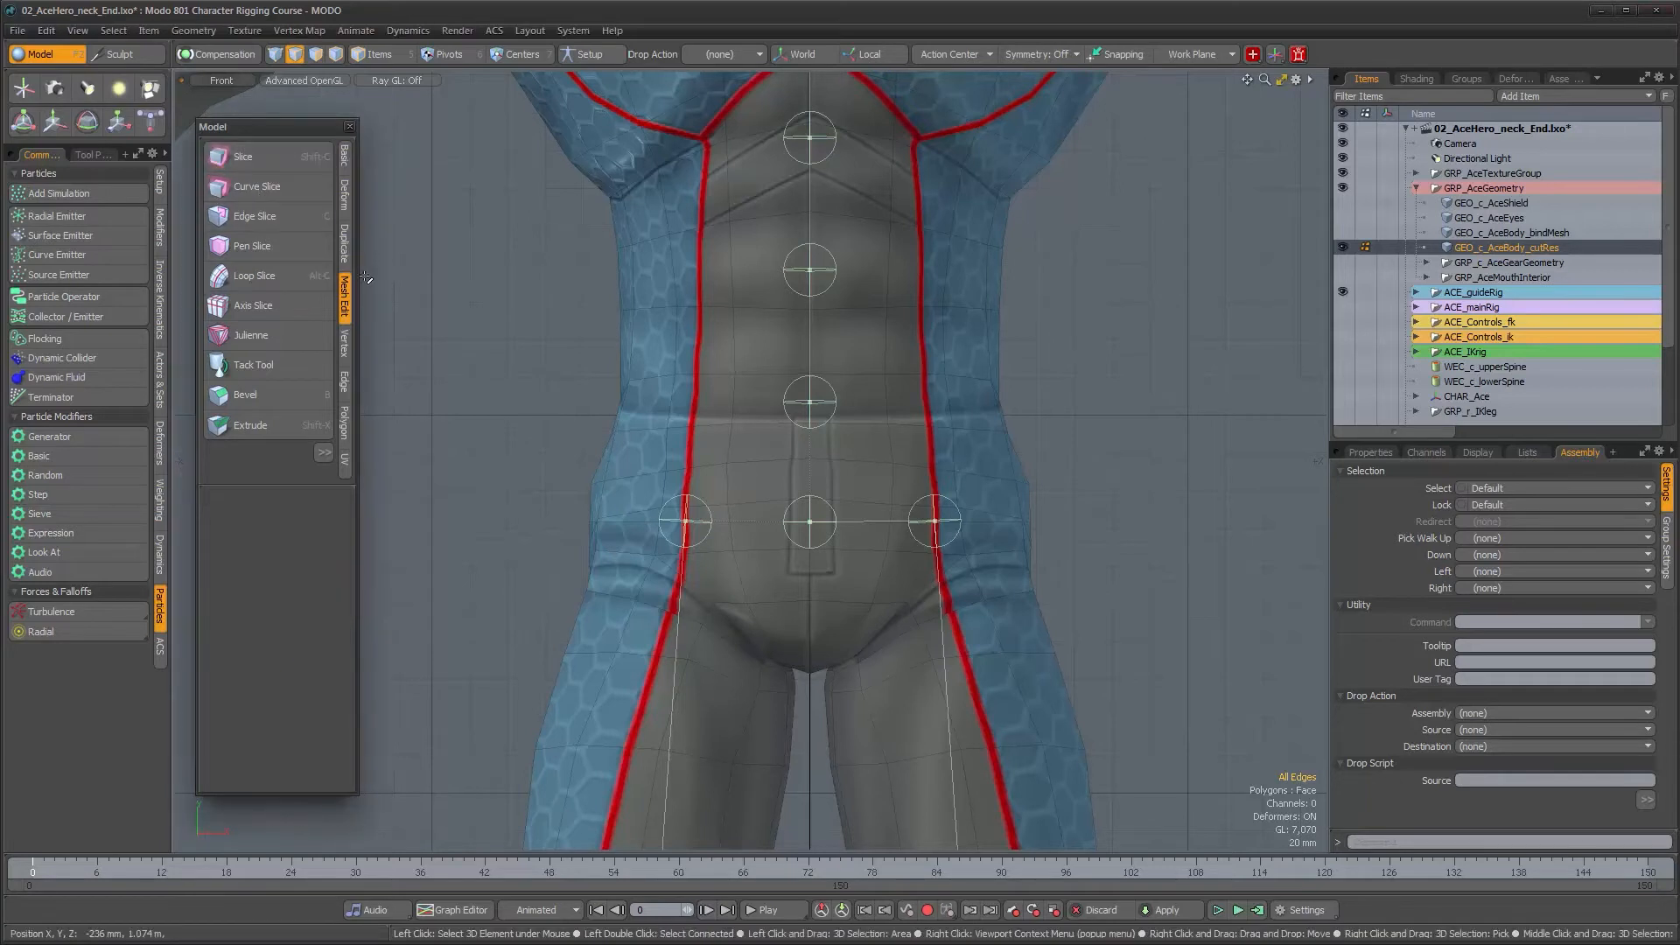
{"action": "left_click", "coordinate": [676, 398]}
{"action": "scroll", "coordinate": [675, 398], "scroll_direction": "up", "scroll_amount": 2}
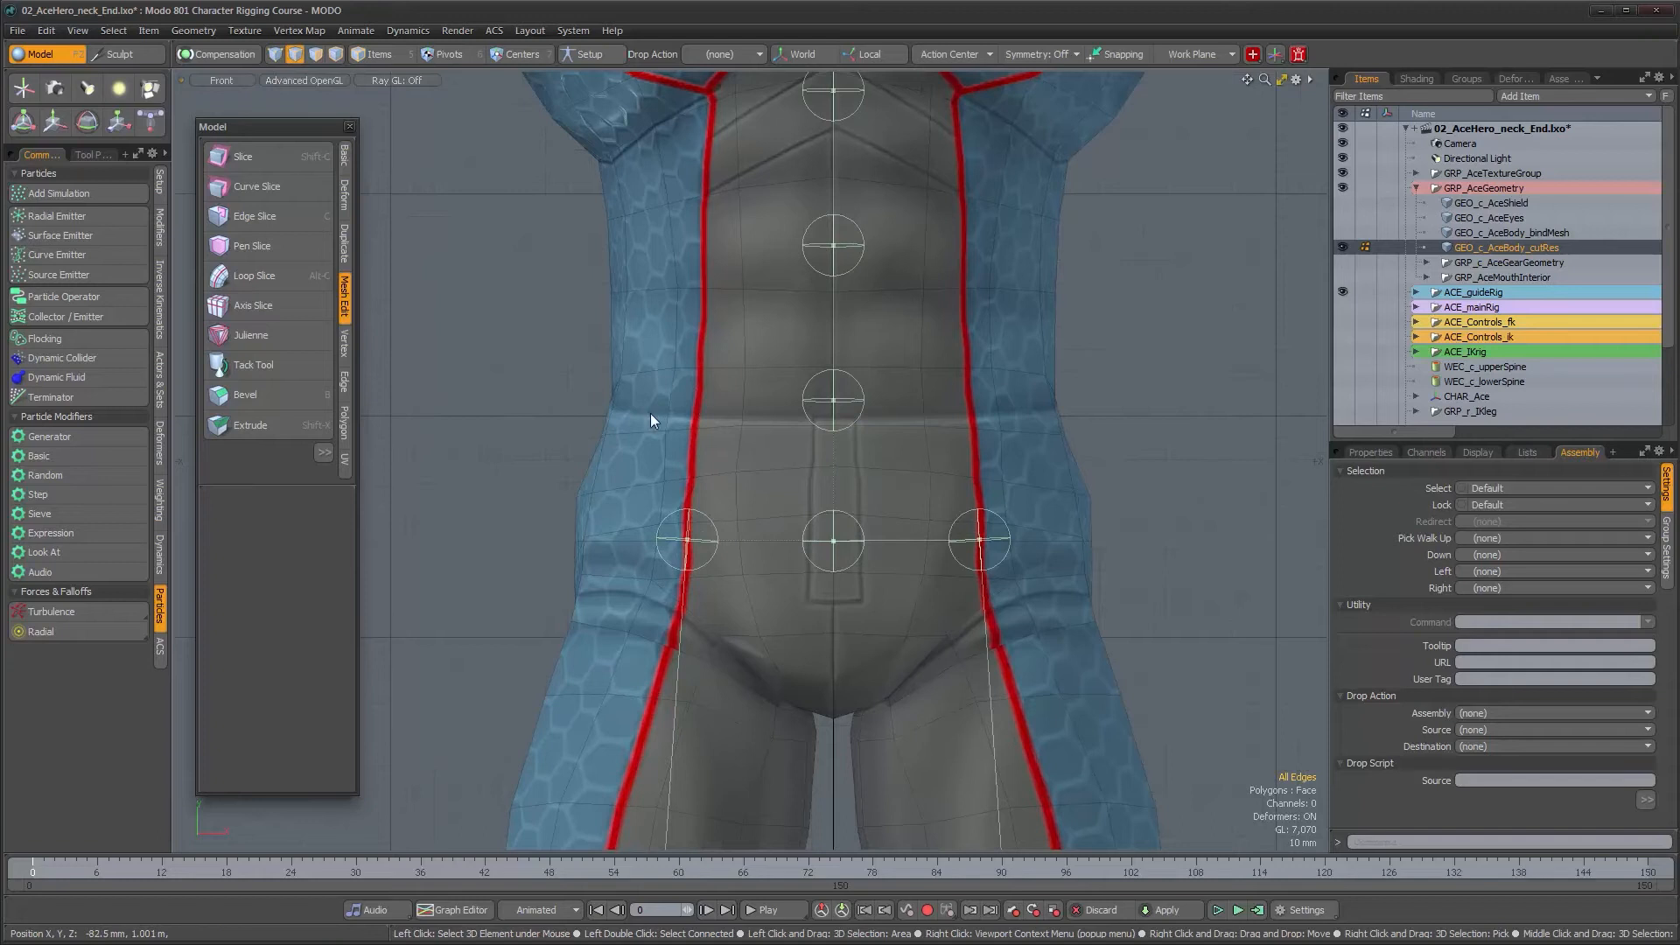
Step: Switch to item selection and slice the body horizontally through the waist's lowest spine joint at about 1.006 m
{"action": "key", "text": "5"}
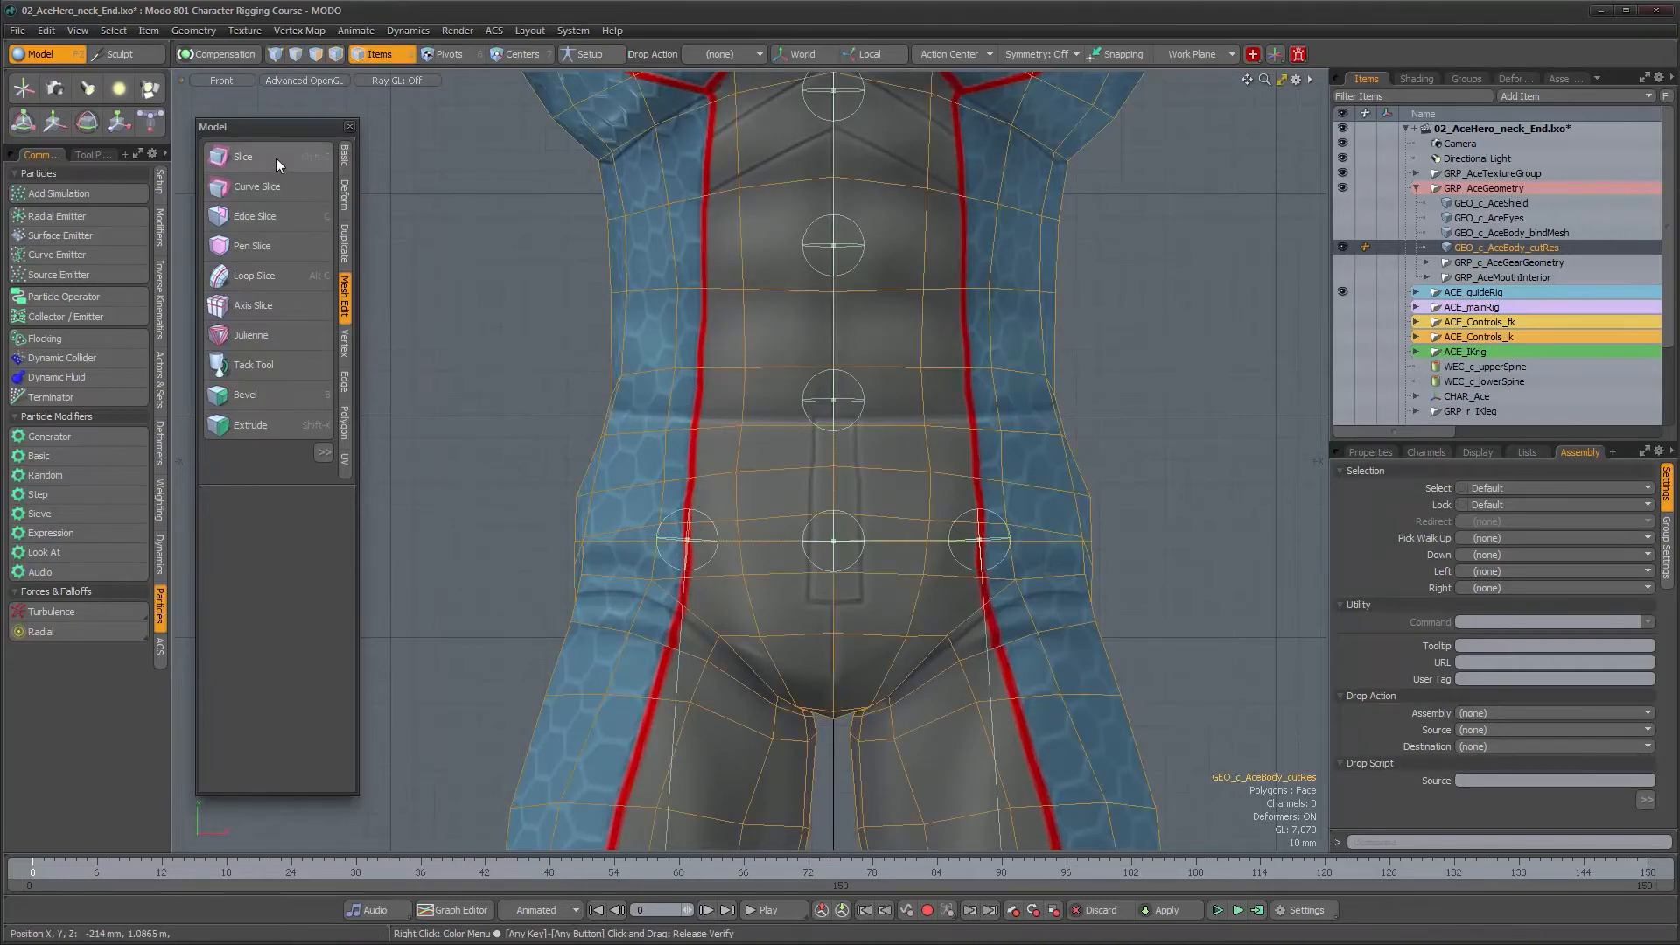
{"action": "left_click", "coordinate": [277, 160]}
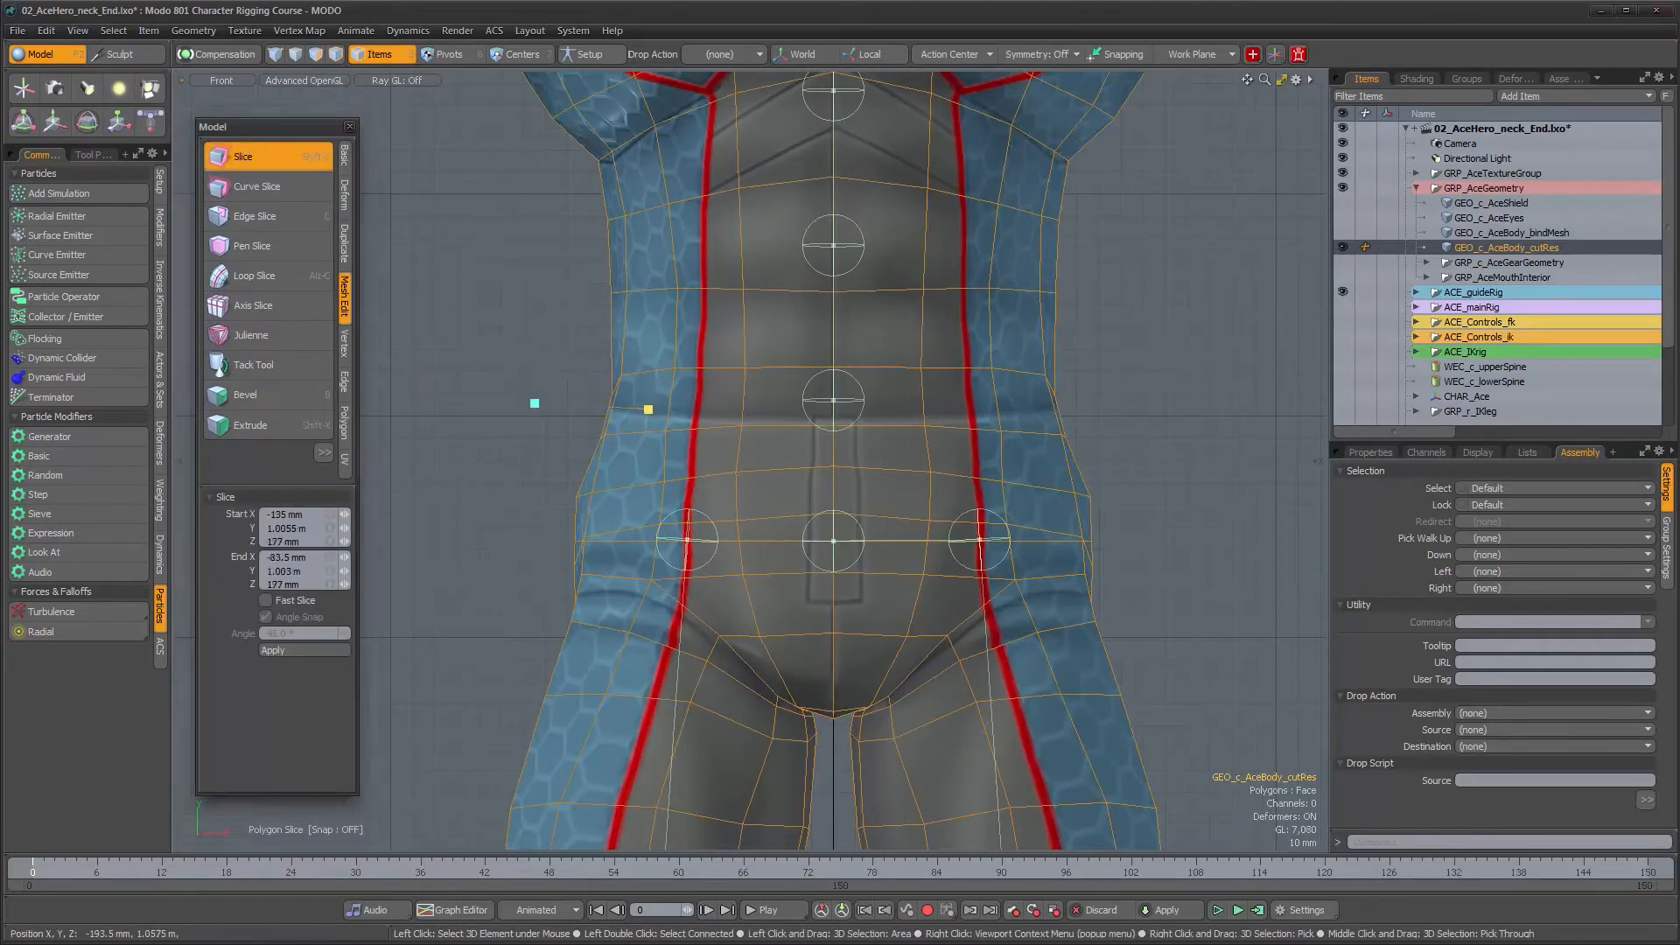
{"action": "left_click_drag", "start_coordinate": [1174, 420], "coordinate": [1186, 406]}
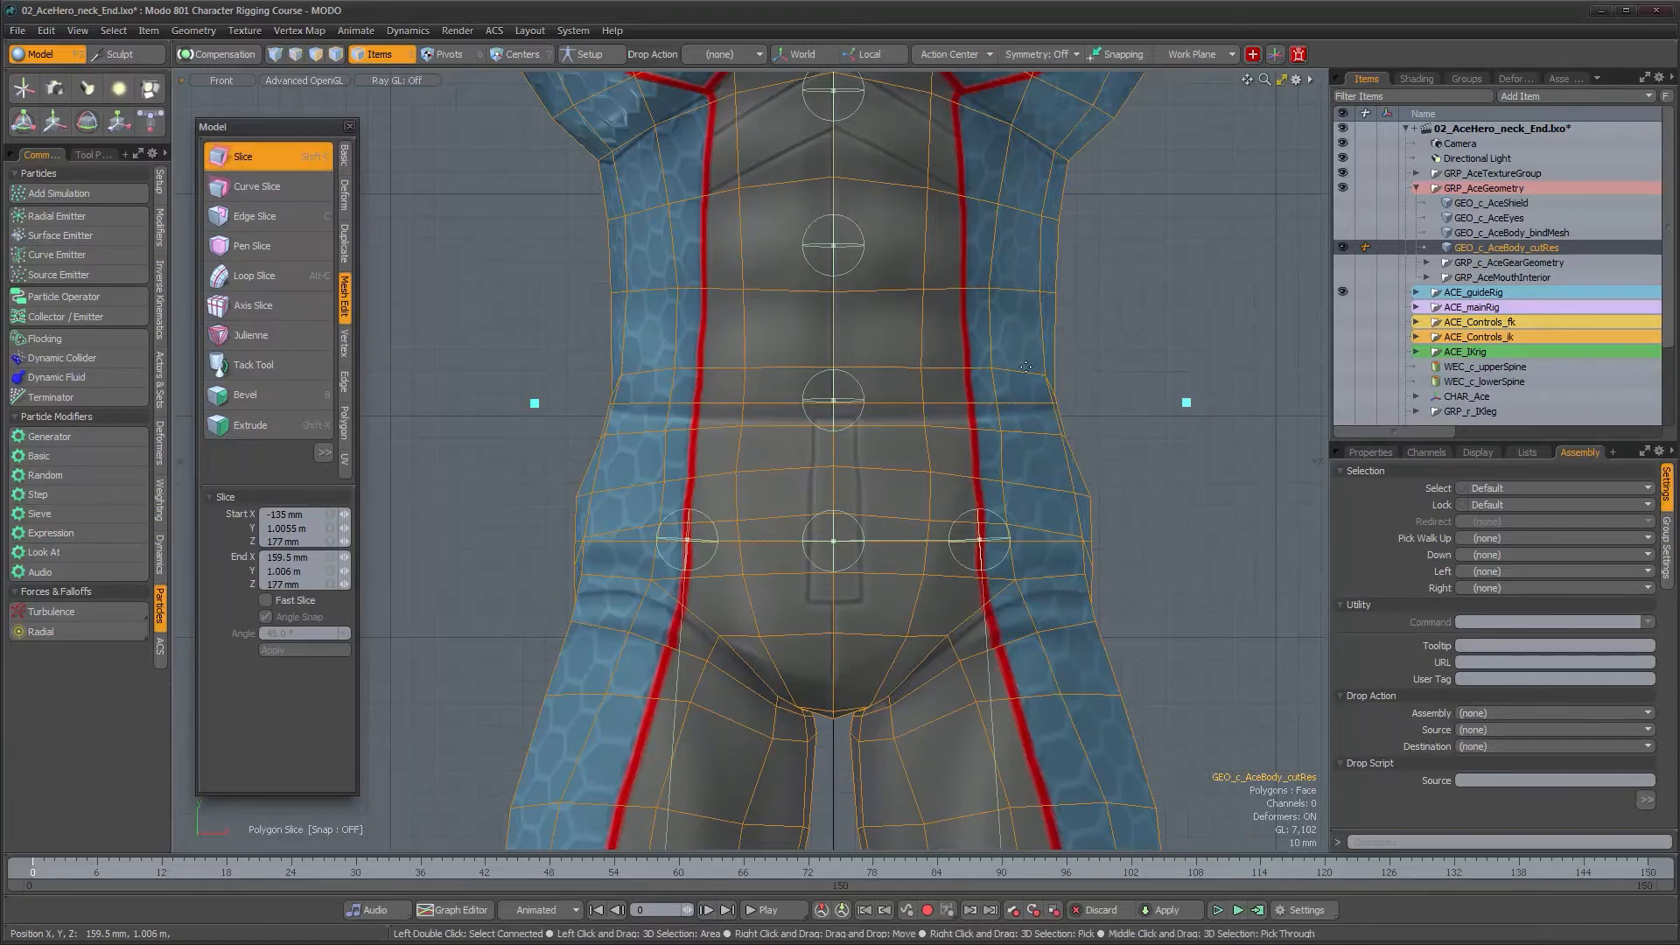
{"action": "key", "text": "q"}
Step: Slice the body horizontally across the abdomen through the spine joint above the waist at about 1.075 m
{"action": "left_click_drag", "start_coordinate": [980, 340], "coordinate": [933, 463], "text": "alt+shift"}
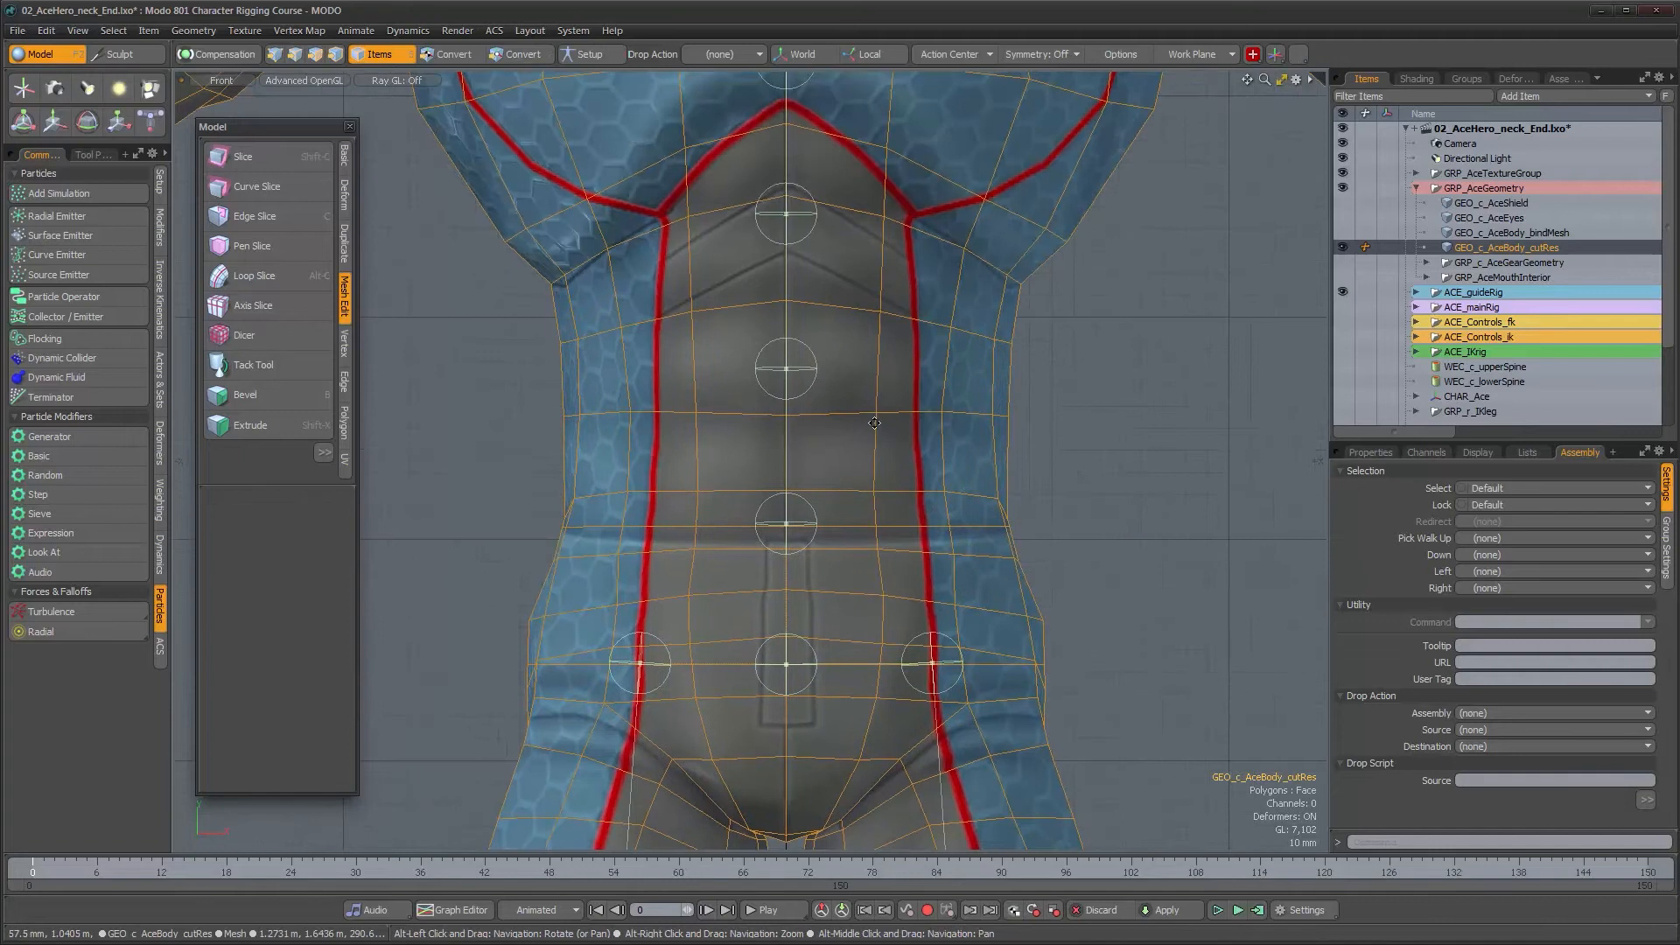
{"action": "left_click", "coordinate": [242, 159]}
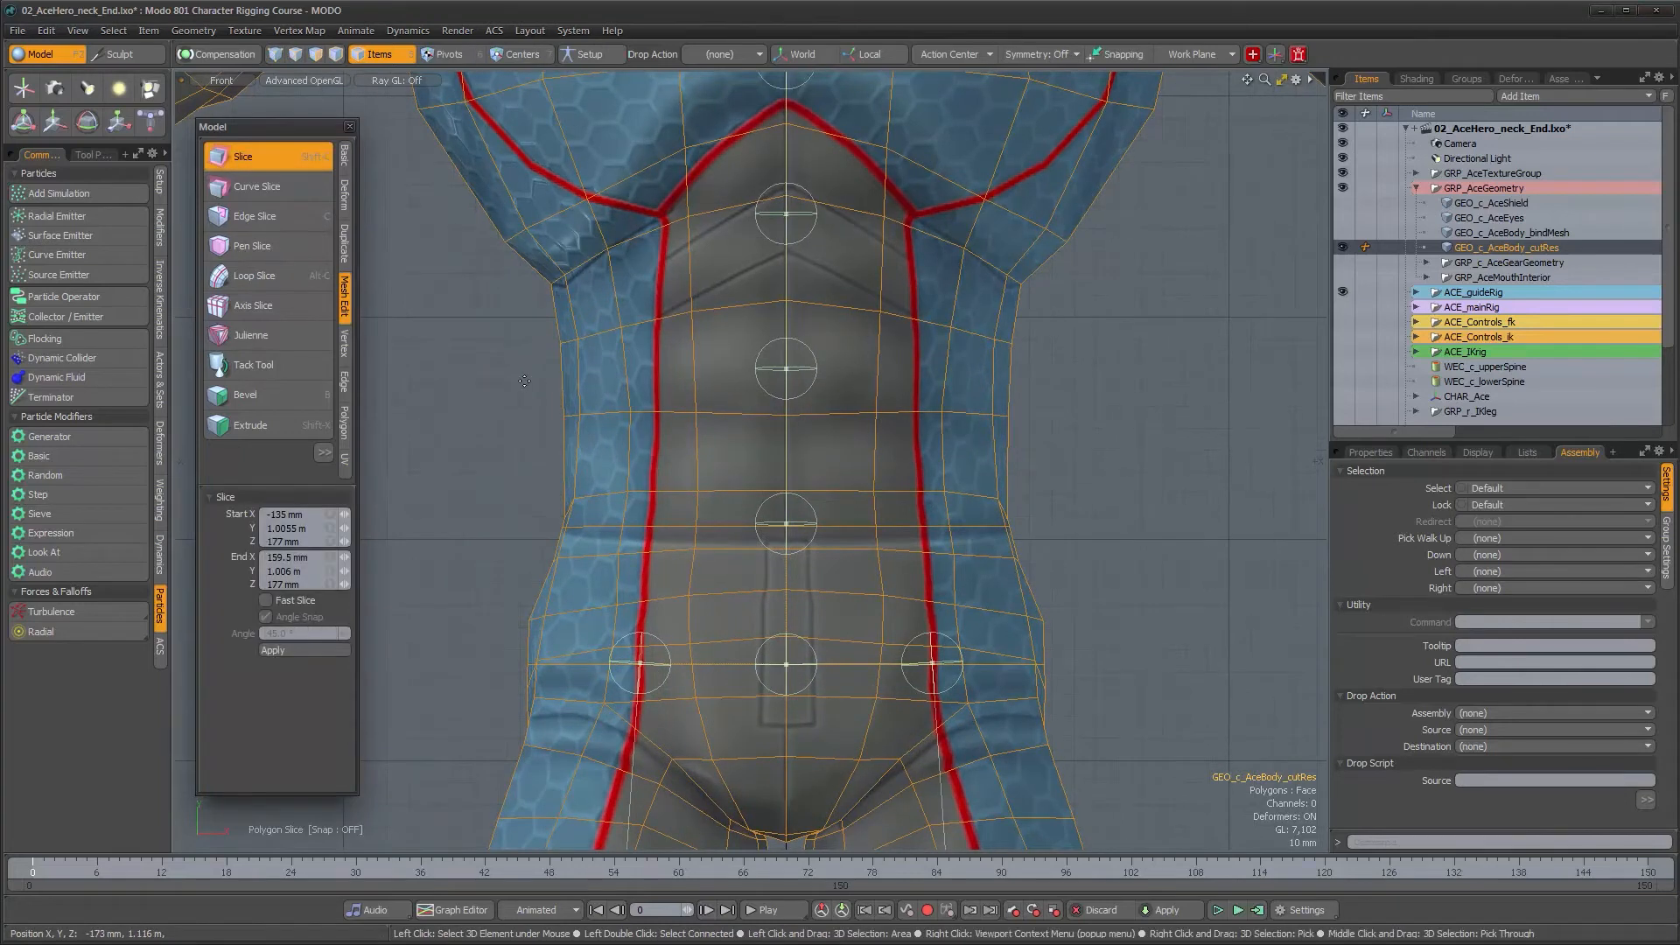
{"action": "left_click_drag", "start_coordinate": [522, 375], "coordinate": [1178, 368]}
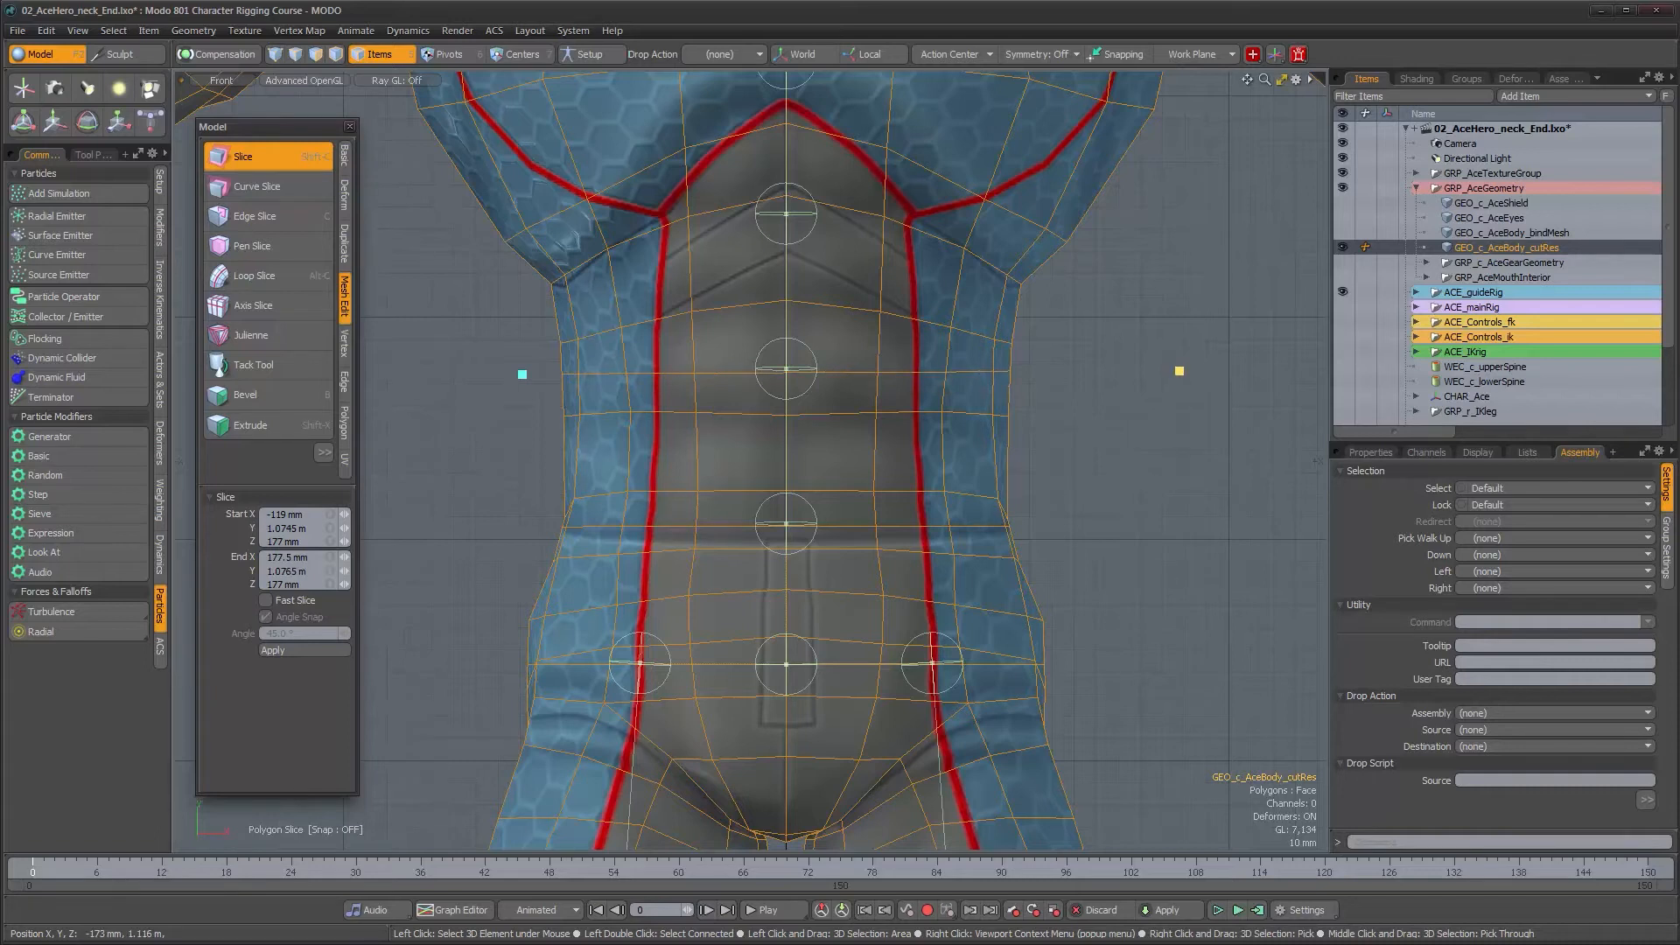
{"action": "key", "text": "space"}
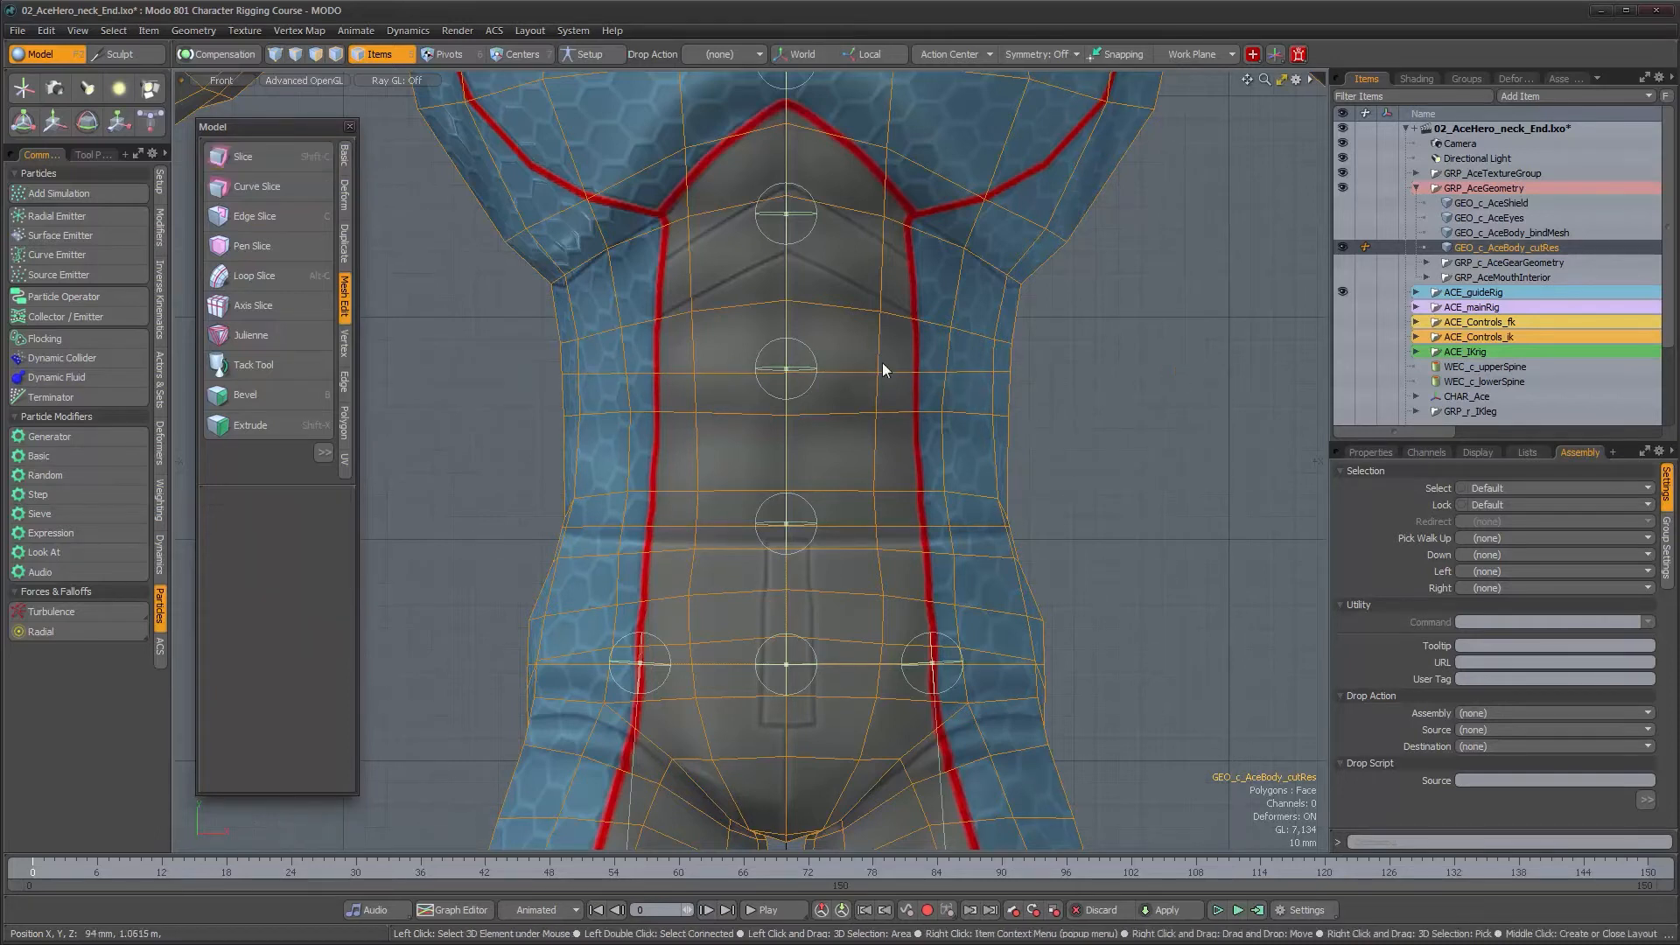
Step: Slice the body across the upper abdomen through the spine joint just below the chest, at about 1.145 m
{"action": "left_click_drag", "start_coordinate": [803, 239], "coordinate": [810, 428], "text": "alt"}
{"action": "left_click", "coordinate": [250, 157]}
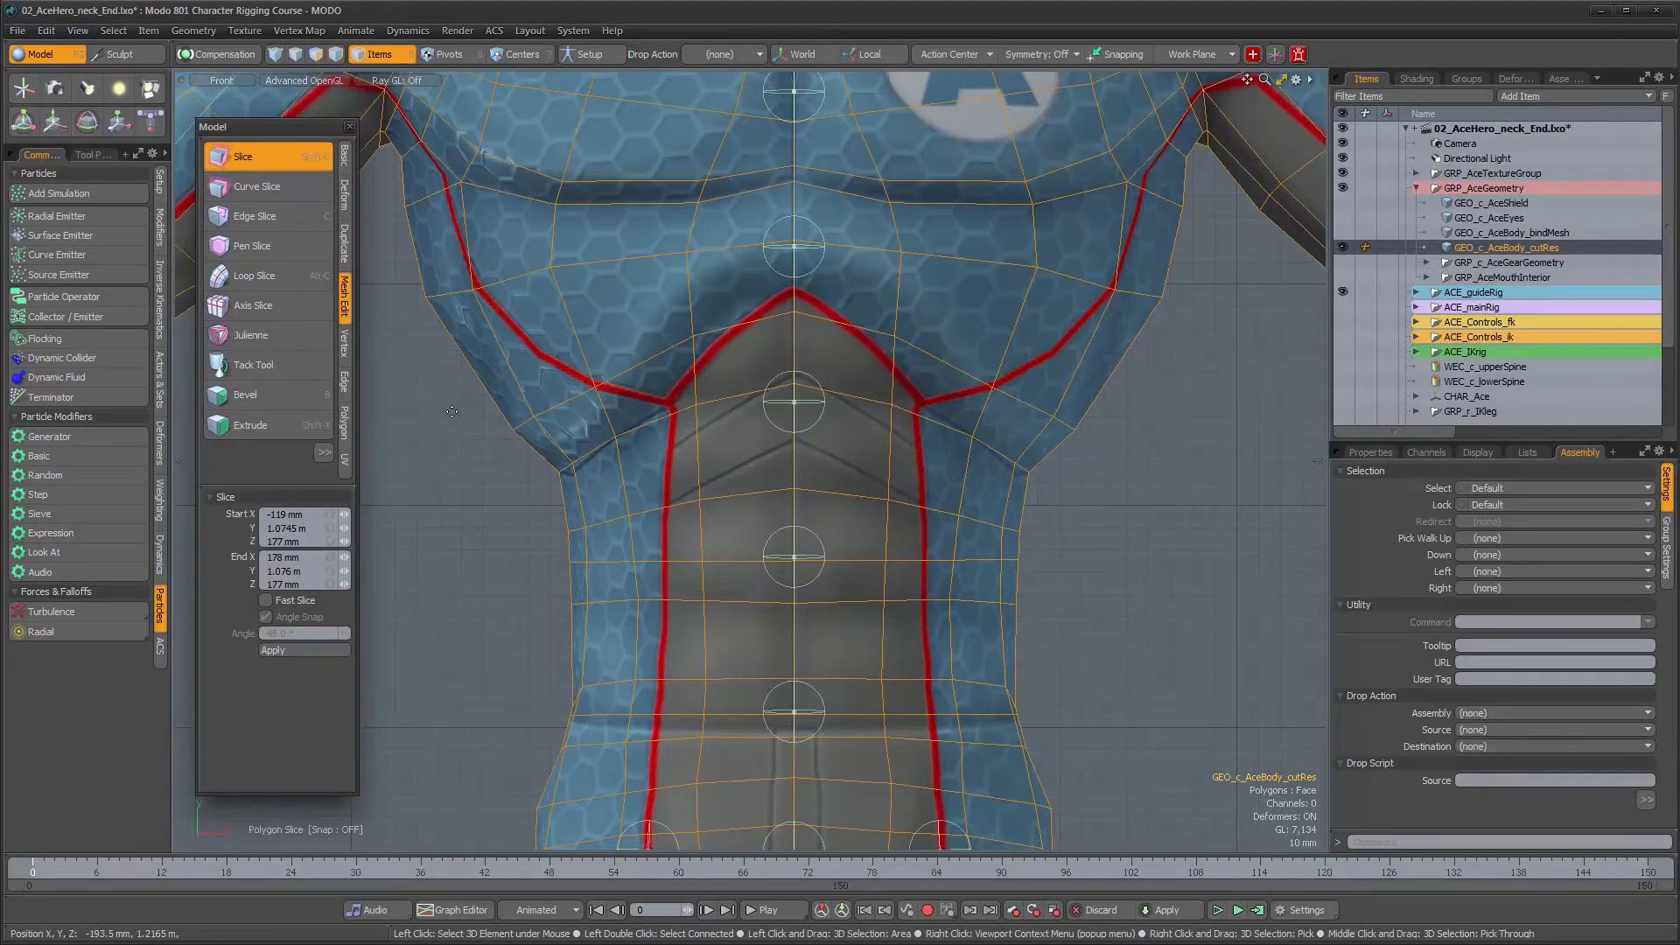
{"action": "left_click_drag", "start_coordinate": [452, 411], "coordinate": [1262, 395]}
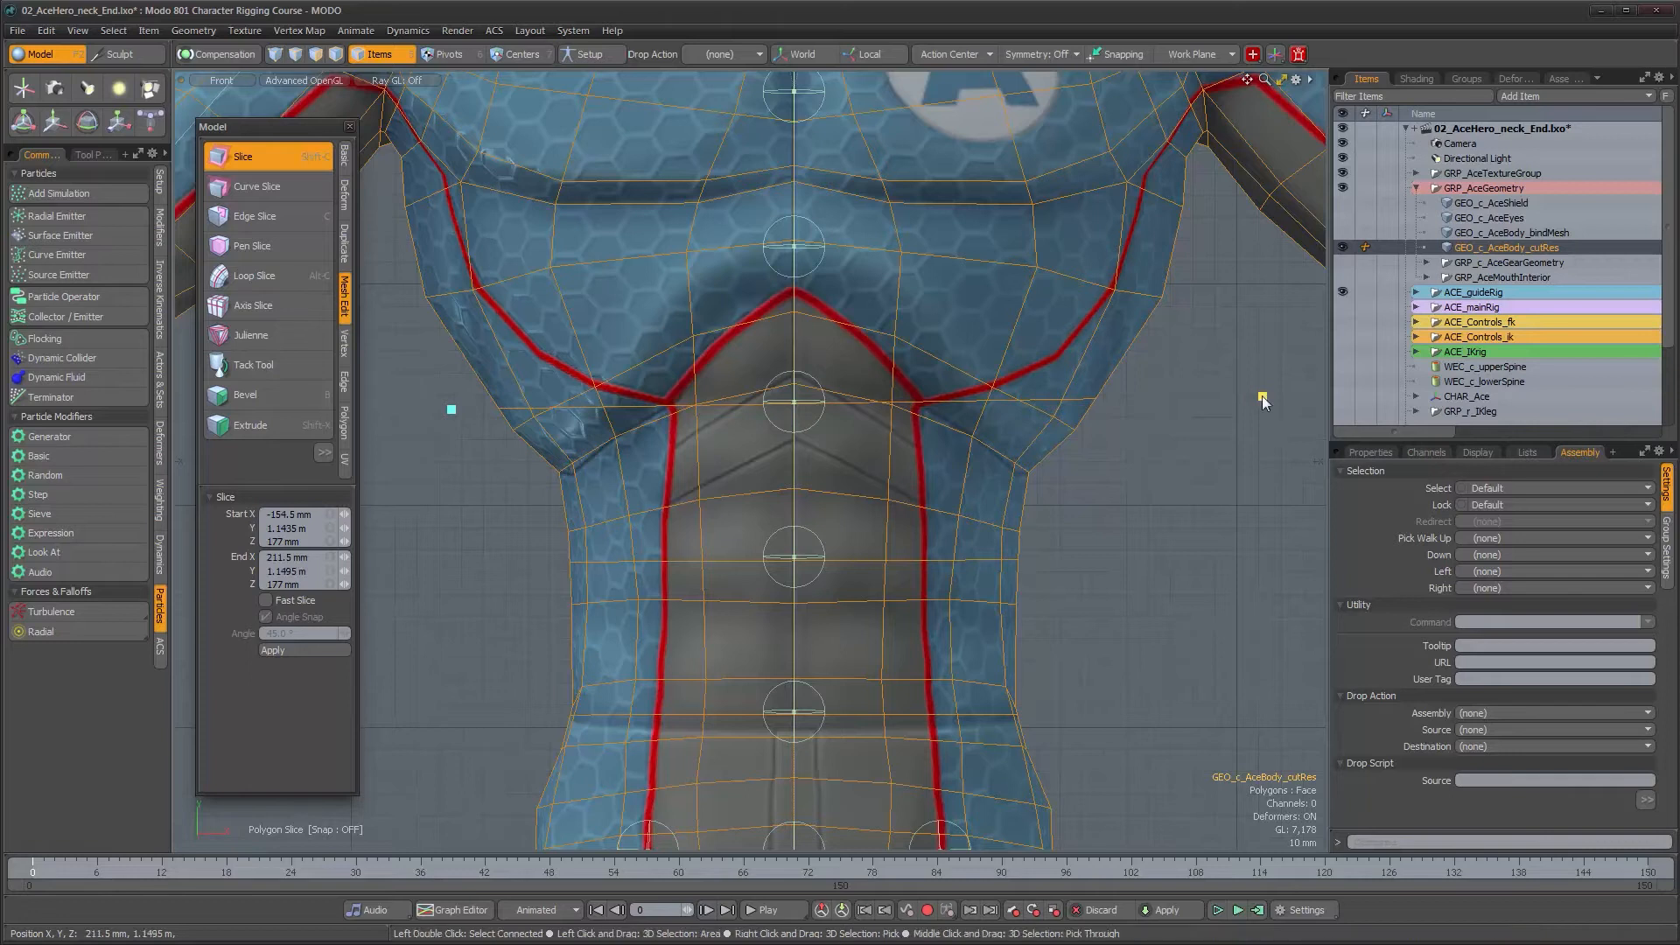
{"action": "key", "text": "space"}
Step: Slice the body horizontally across the lower chest through its spine joint at a height of about 1.218 m
{"action": "left_click_drag", "start_coordinate": [1255, 401], "coordinate": [1294, 540], "text": "alt+shift"}
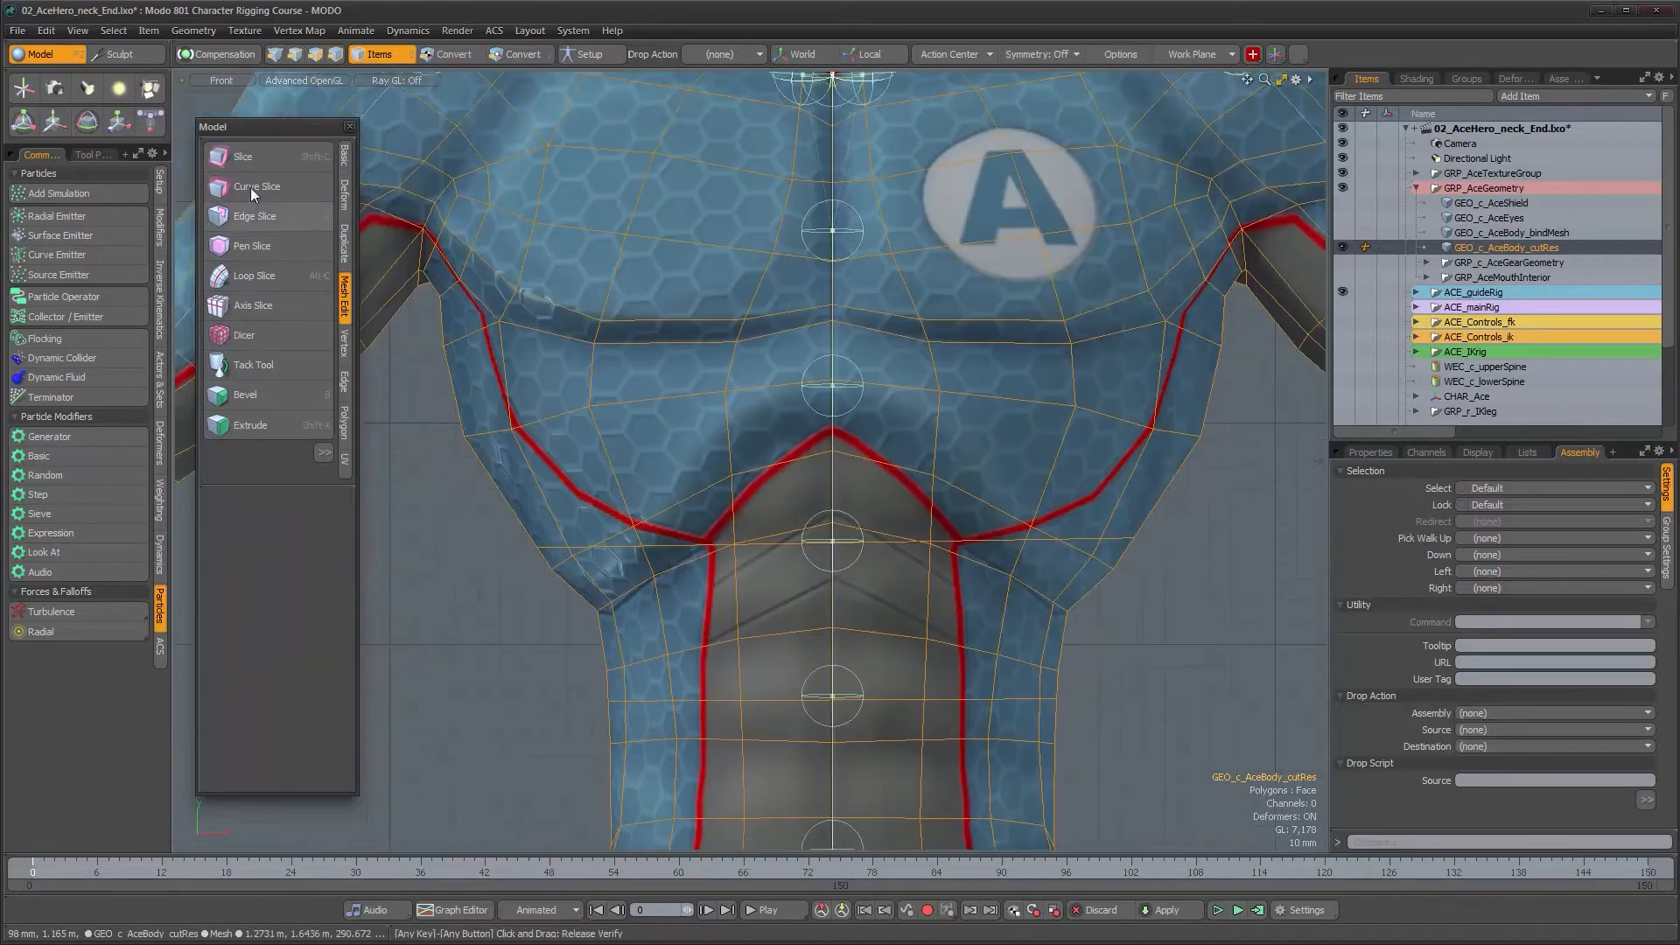
{"action": "left_click", "coordinate": [249, 159]}
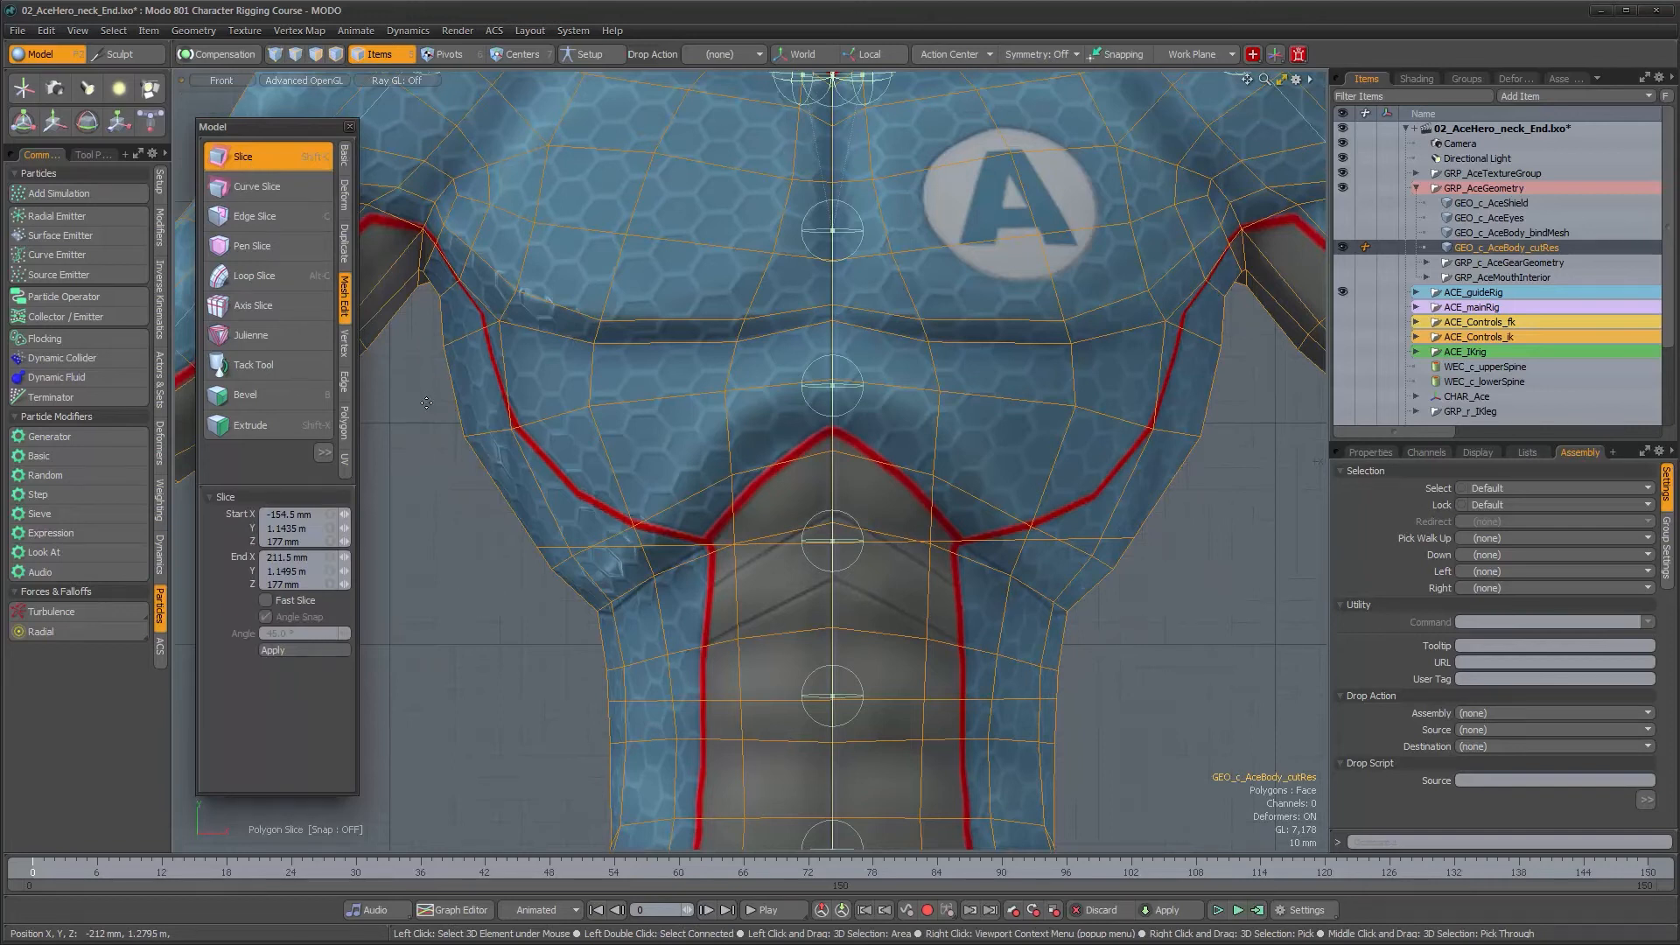
{"action": "left_click_drag", "start_coordinate": [421, 401], "coordinate": [1282, 398]}
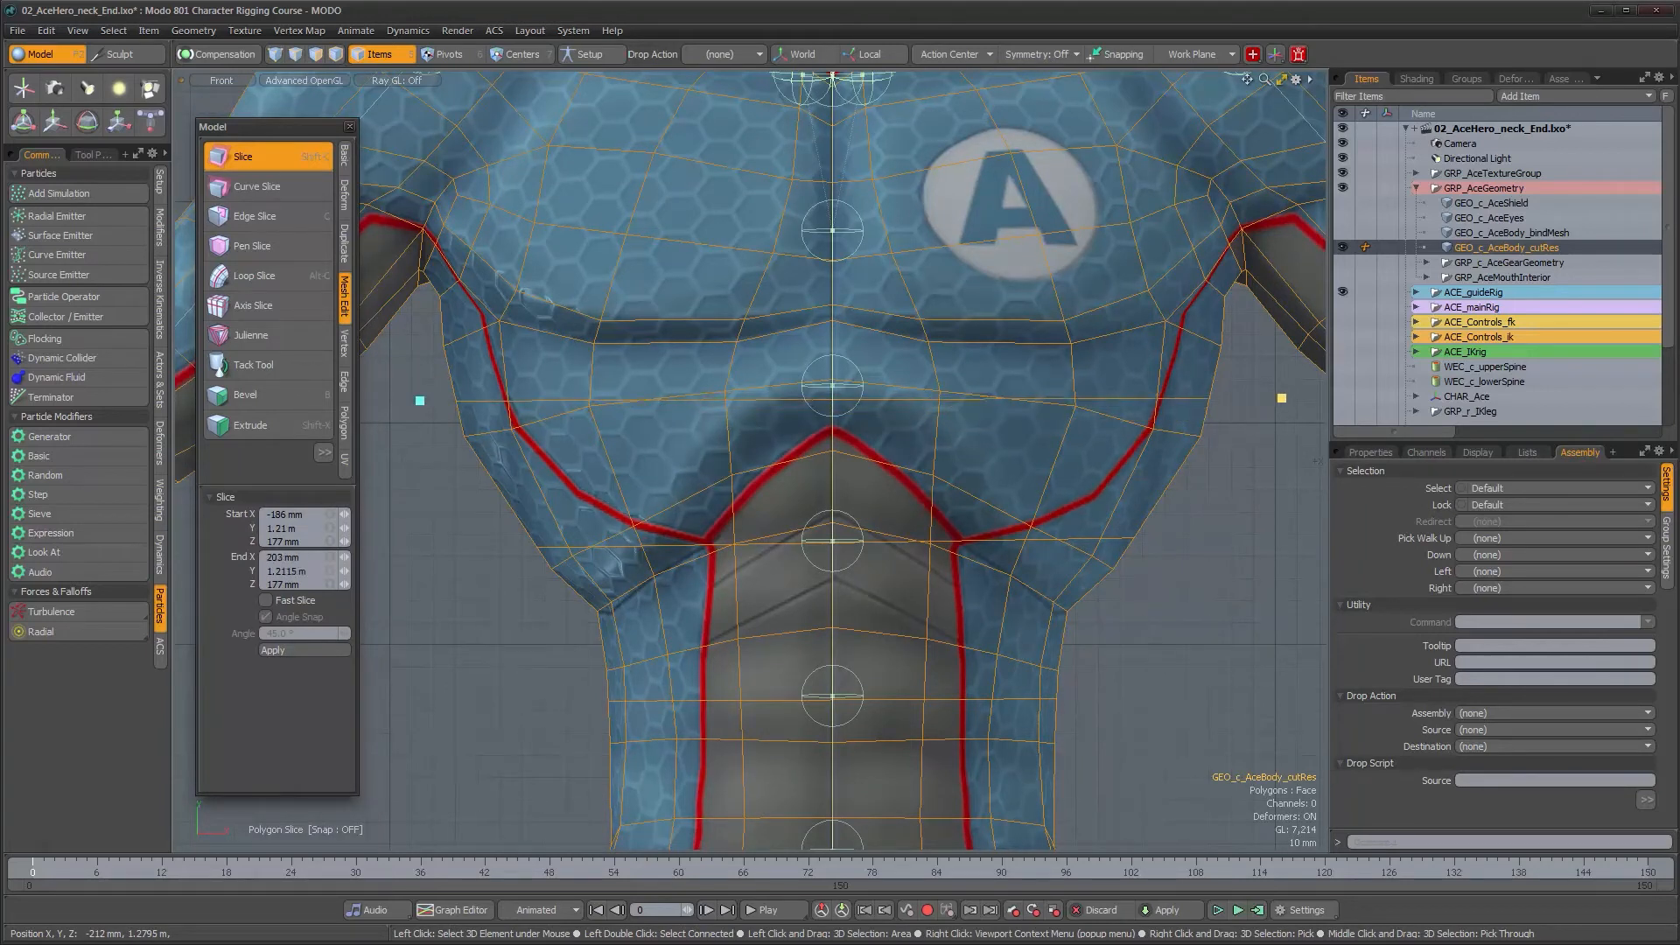
{"action": "left_click", "coordinate": [426, 385]}
{"action": "left_click_drag", "start_coordinate": [456, 385], "coordinate": [1212, 386]}
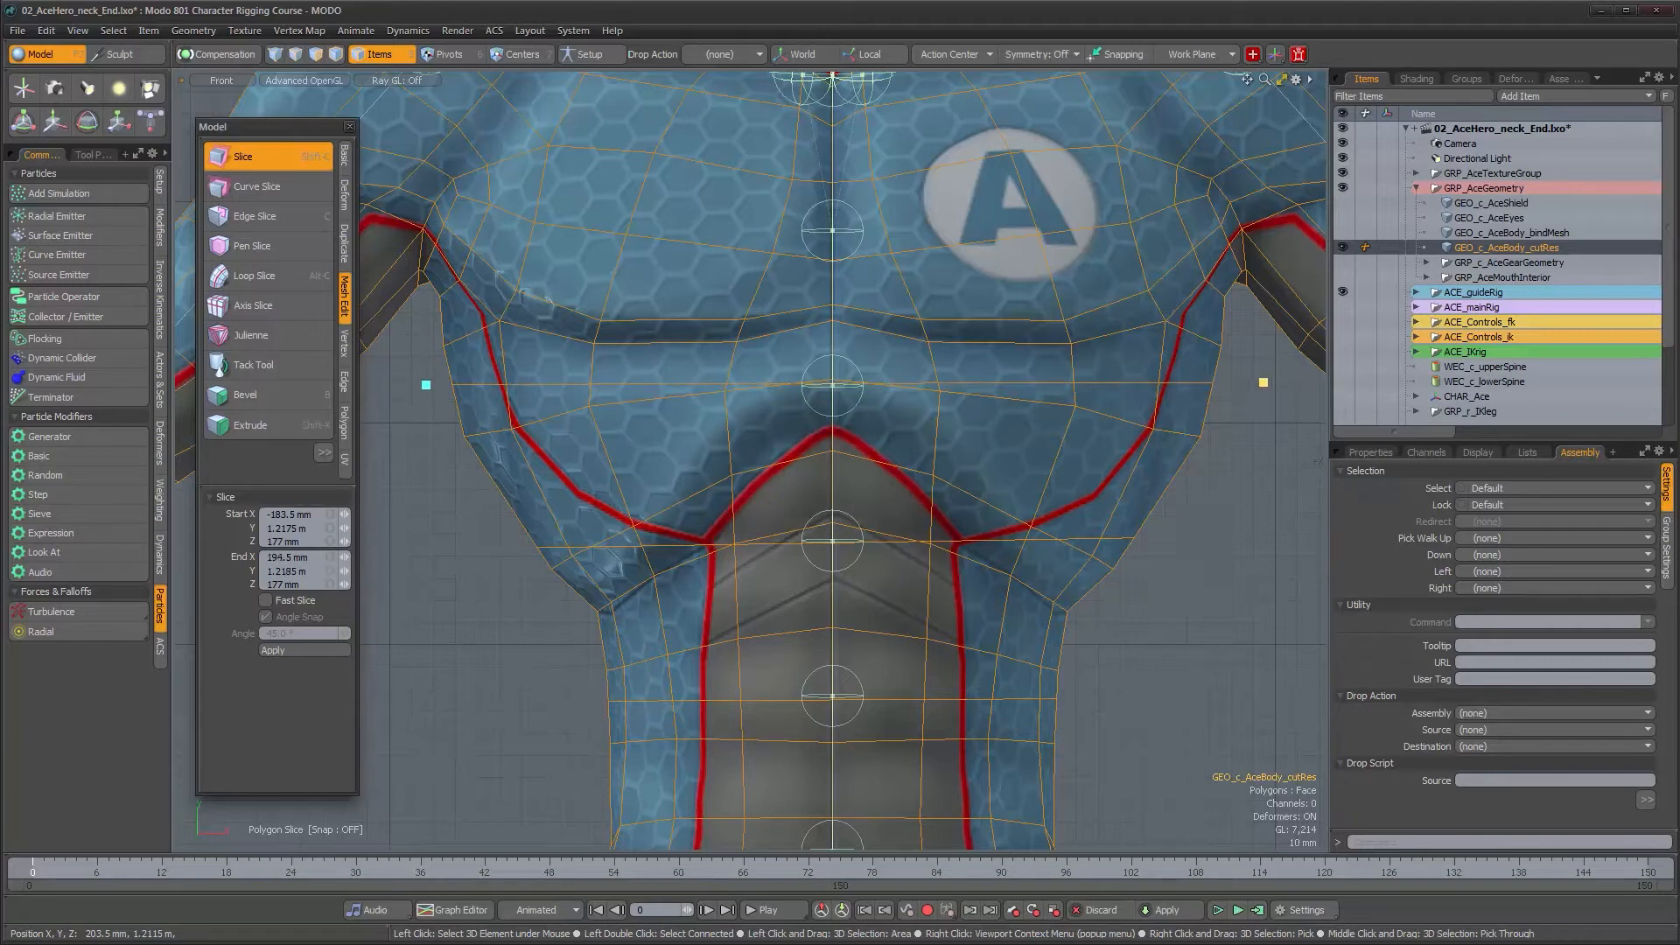
{"action": "key", "text": "space"}
Step: Try to select edges across the chest around the upper spine joint between the pectorals
{"action": "scroll", "coordinate": [935, 488], "scroll_direction": "down", "scroll_amount": 5}
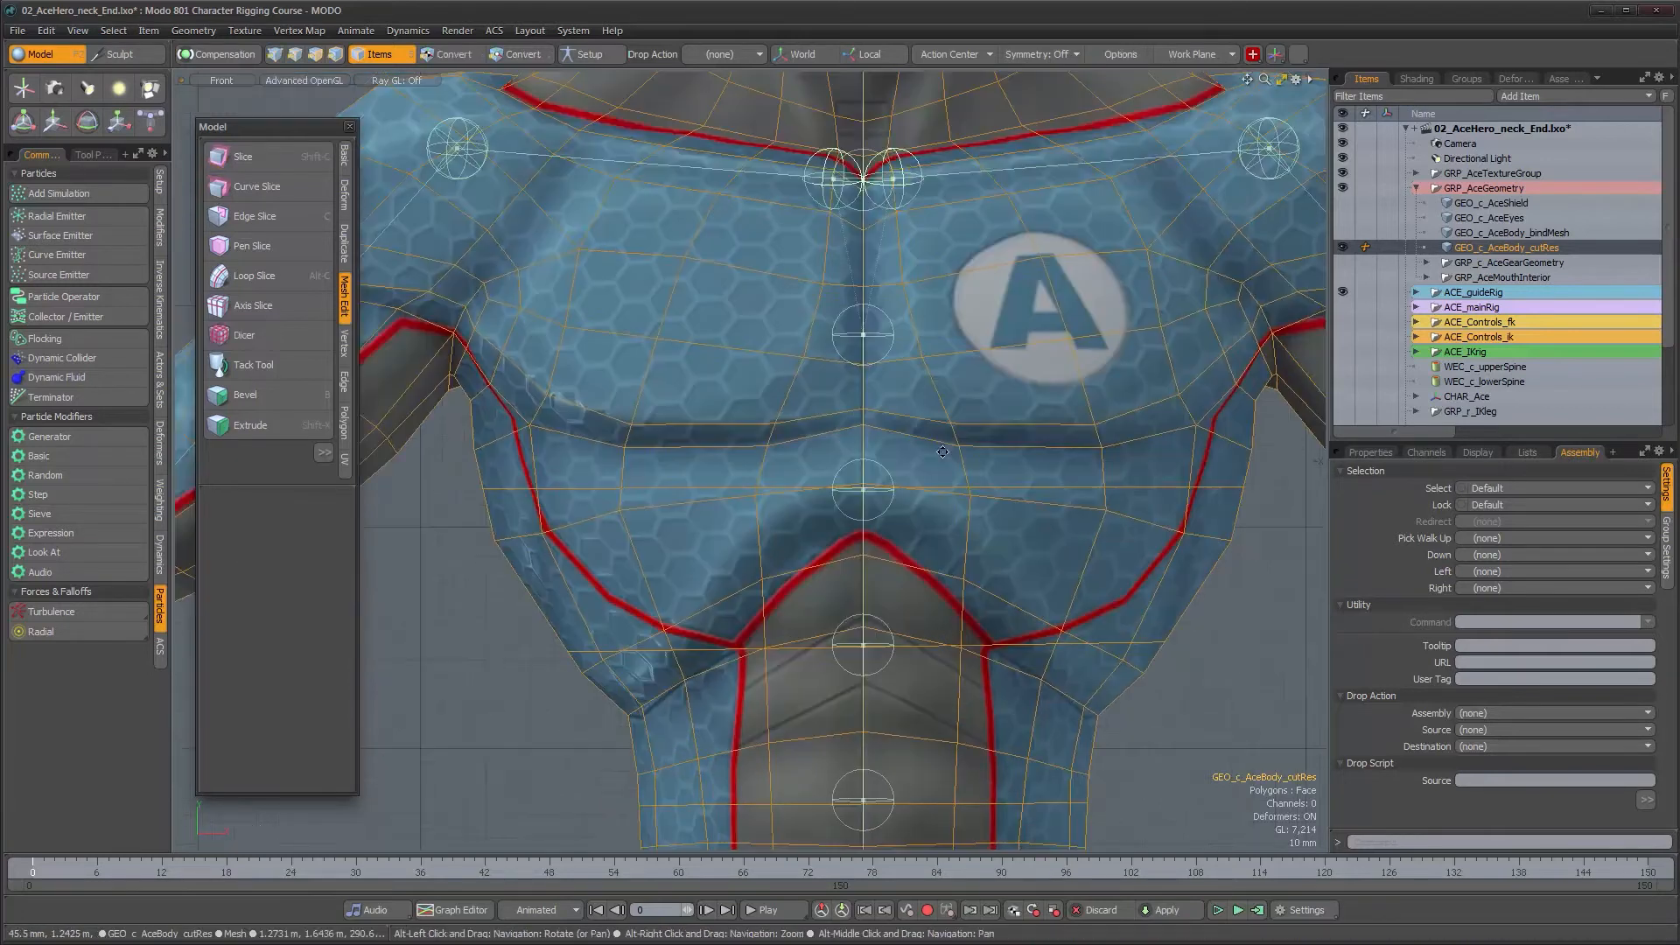
{"action": "scroll", "coordinate": [936, 488], "scroll_direction": "down", "scroll_amount": 1}
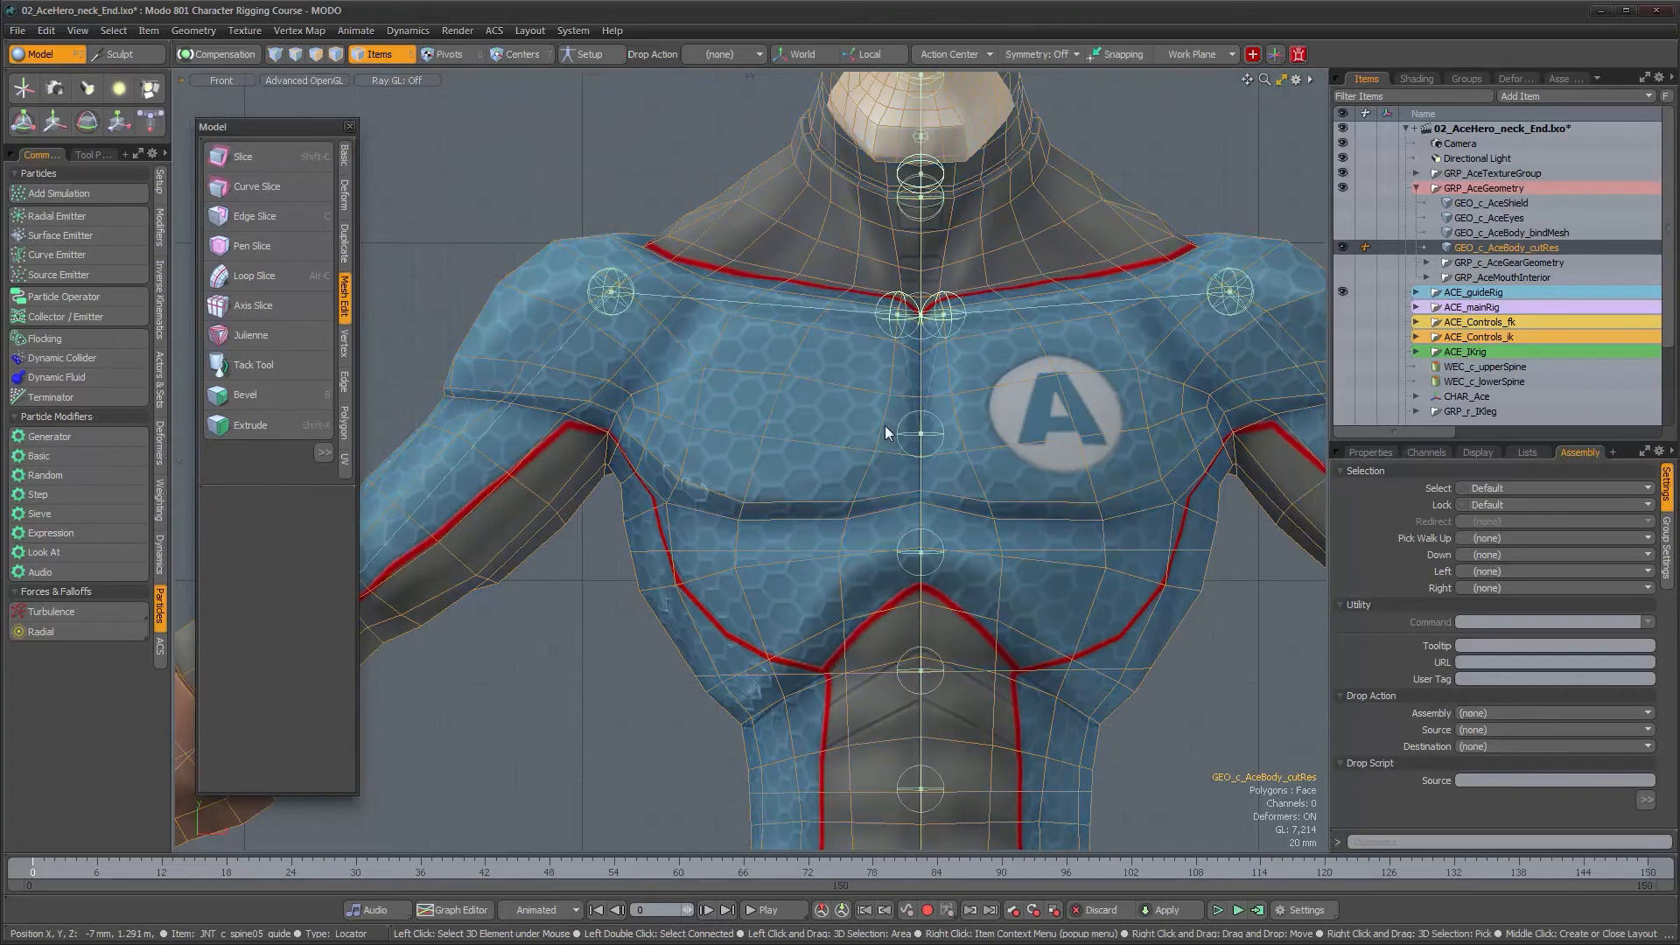
{"action": "left_click_drag", "start_coordinate": [863, 432], "coordinate": [839, 465], "text": "alt"}
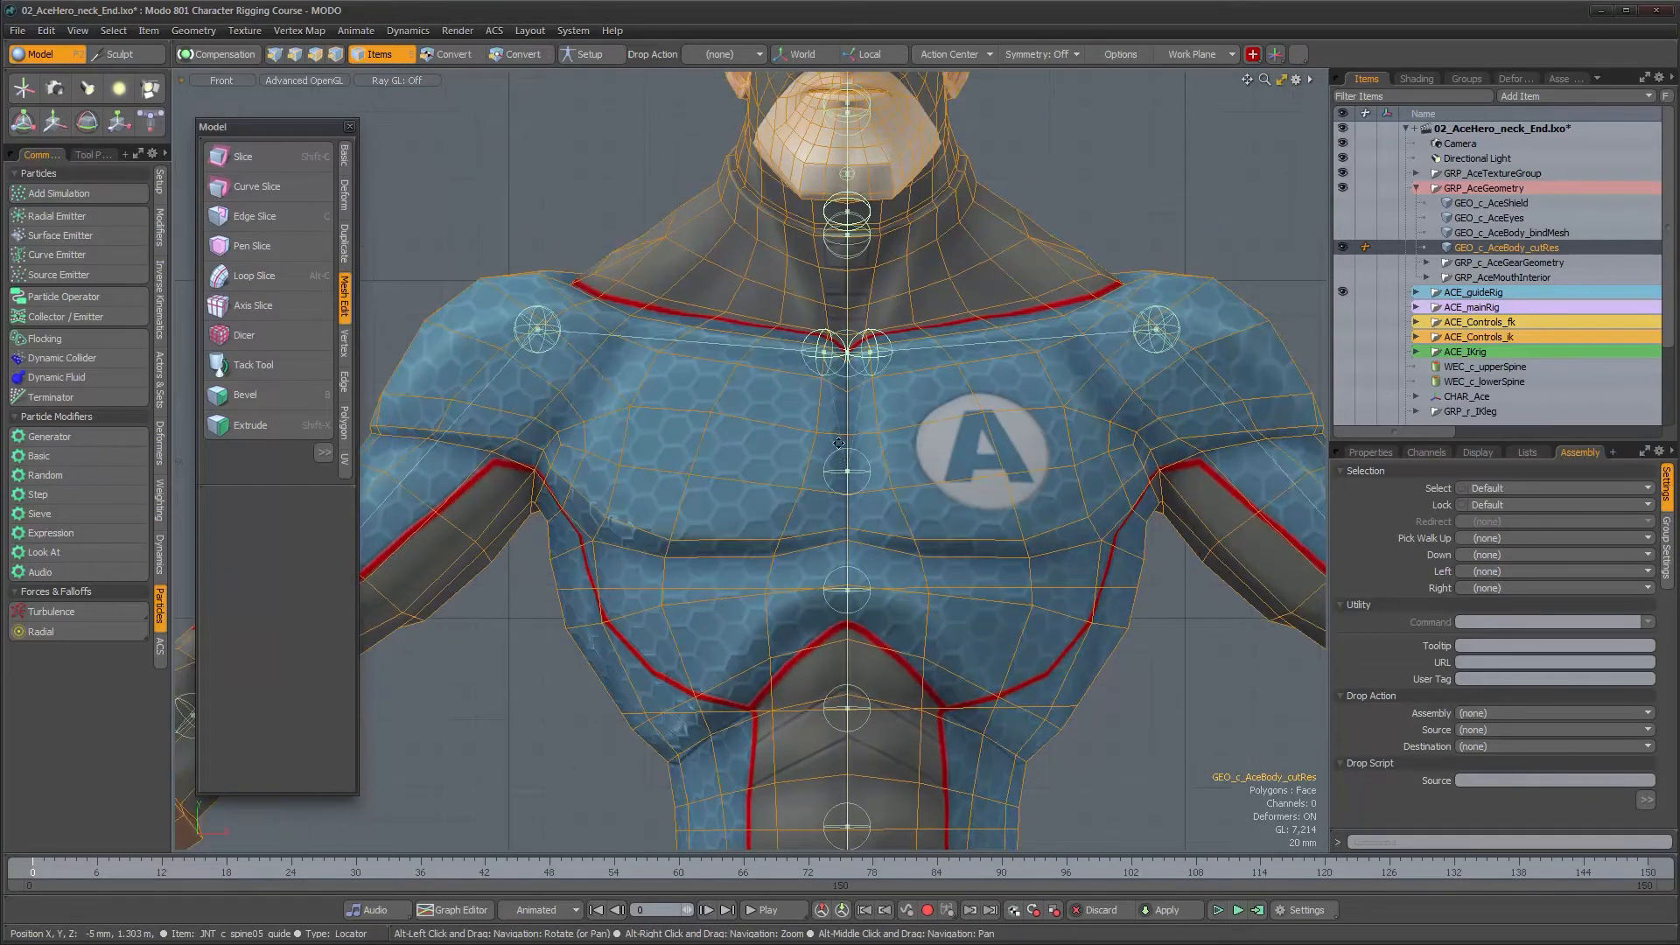
{"action": "scroll", "coordinate": [838, 442], "scroll_direction": "up", "scroll_amount": 2, "text": "alt"}
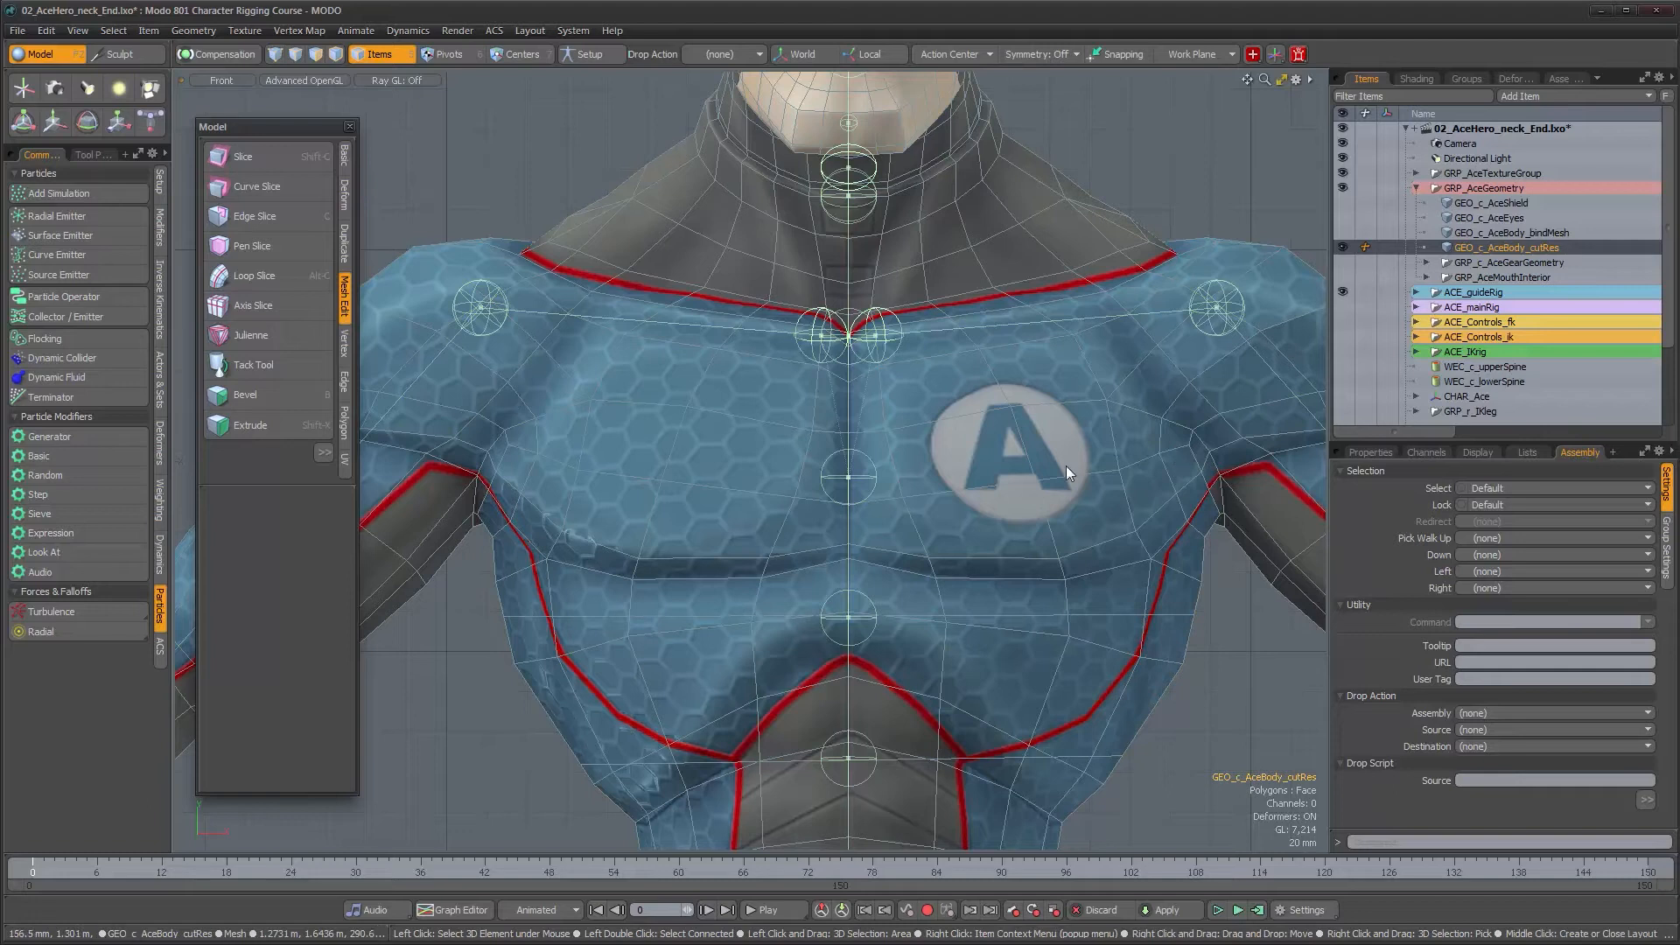
{"action": "key", "text": "2"}
{"action": "double_click", "coordinate": [674, 449]}
{"action": "left_click", "coordinate": [678, 446]}
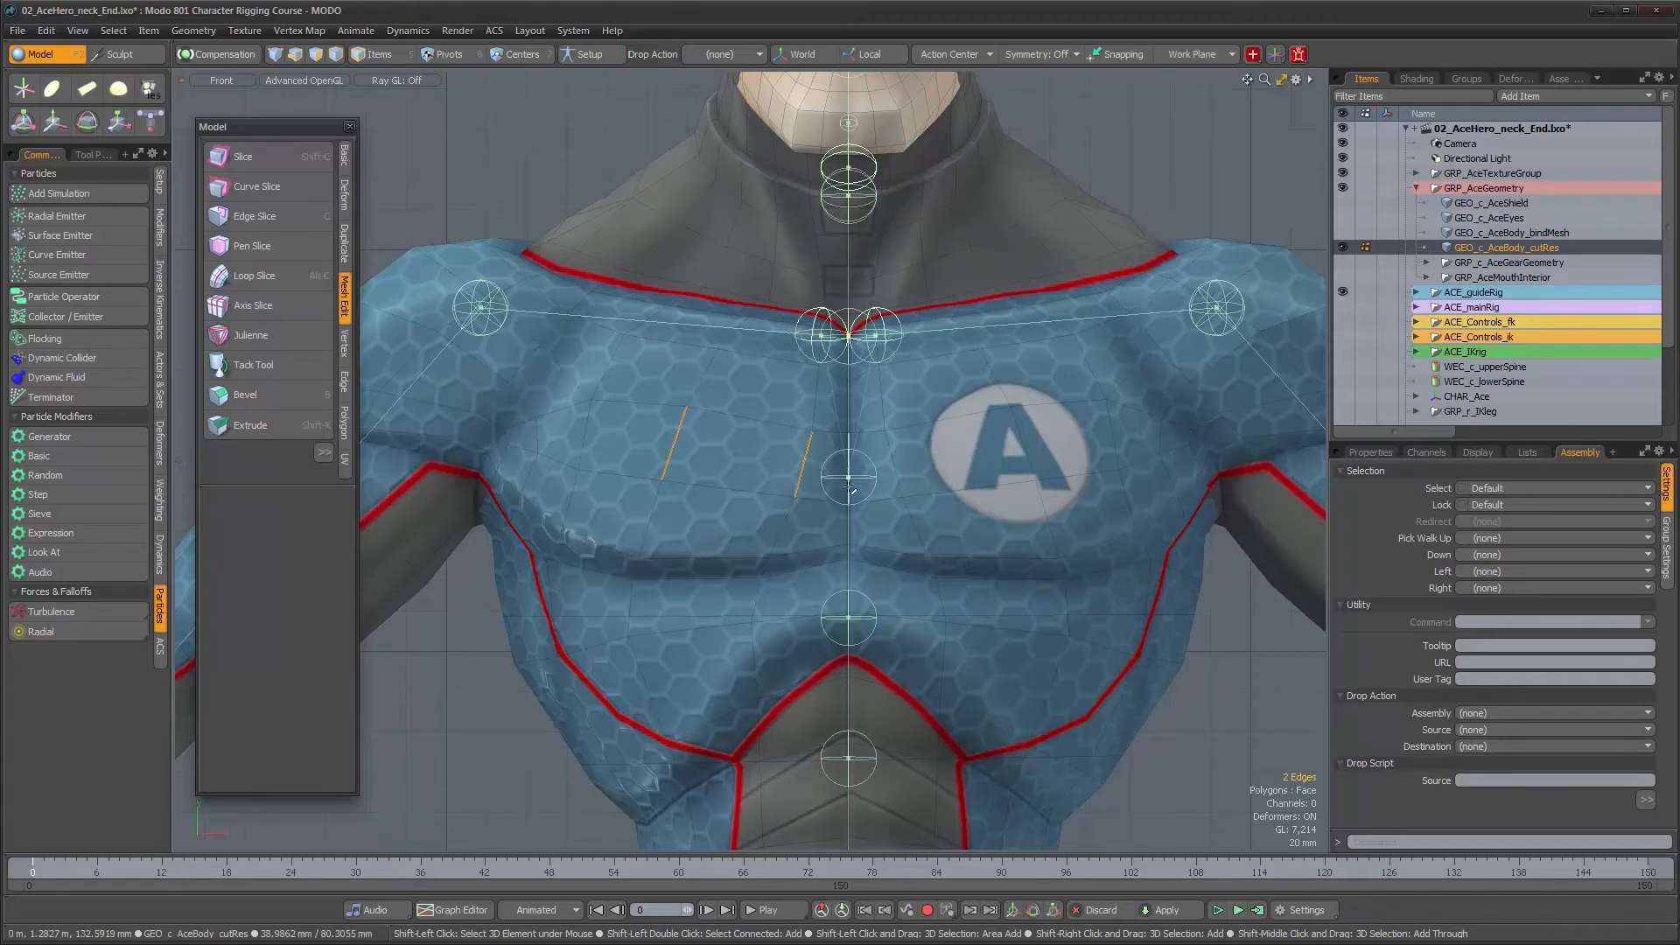
{"action": "key", "text": "shift+Up"}
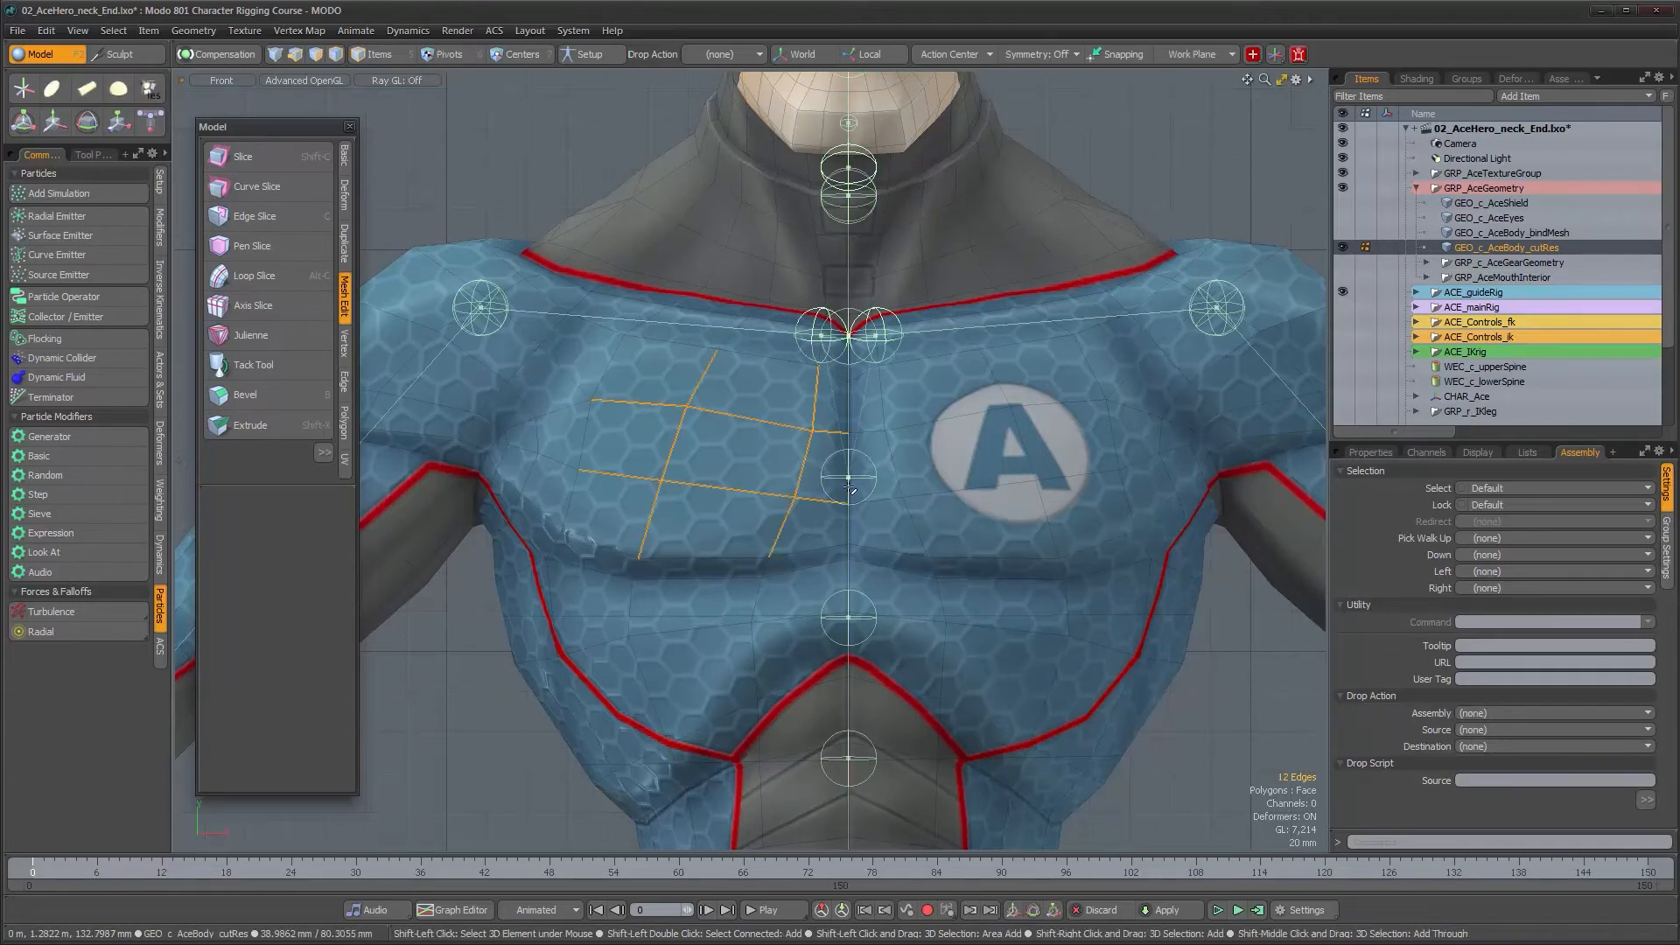
{"action": "left_click", "coordinate": [673, 446]}
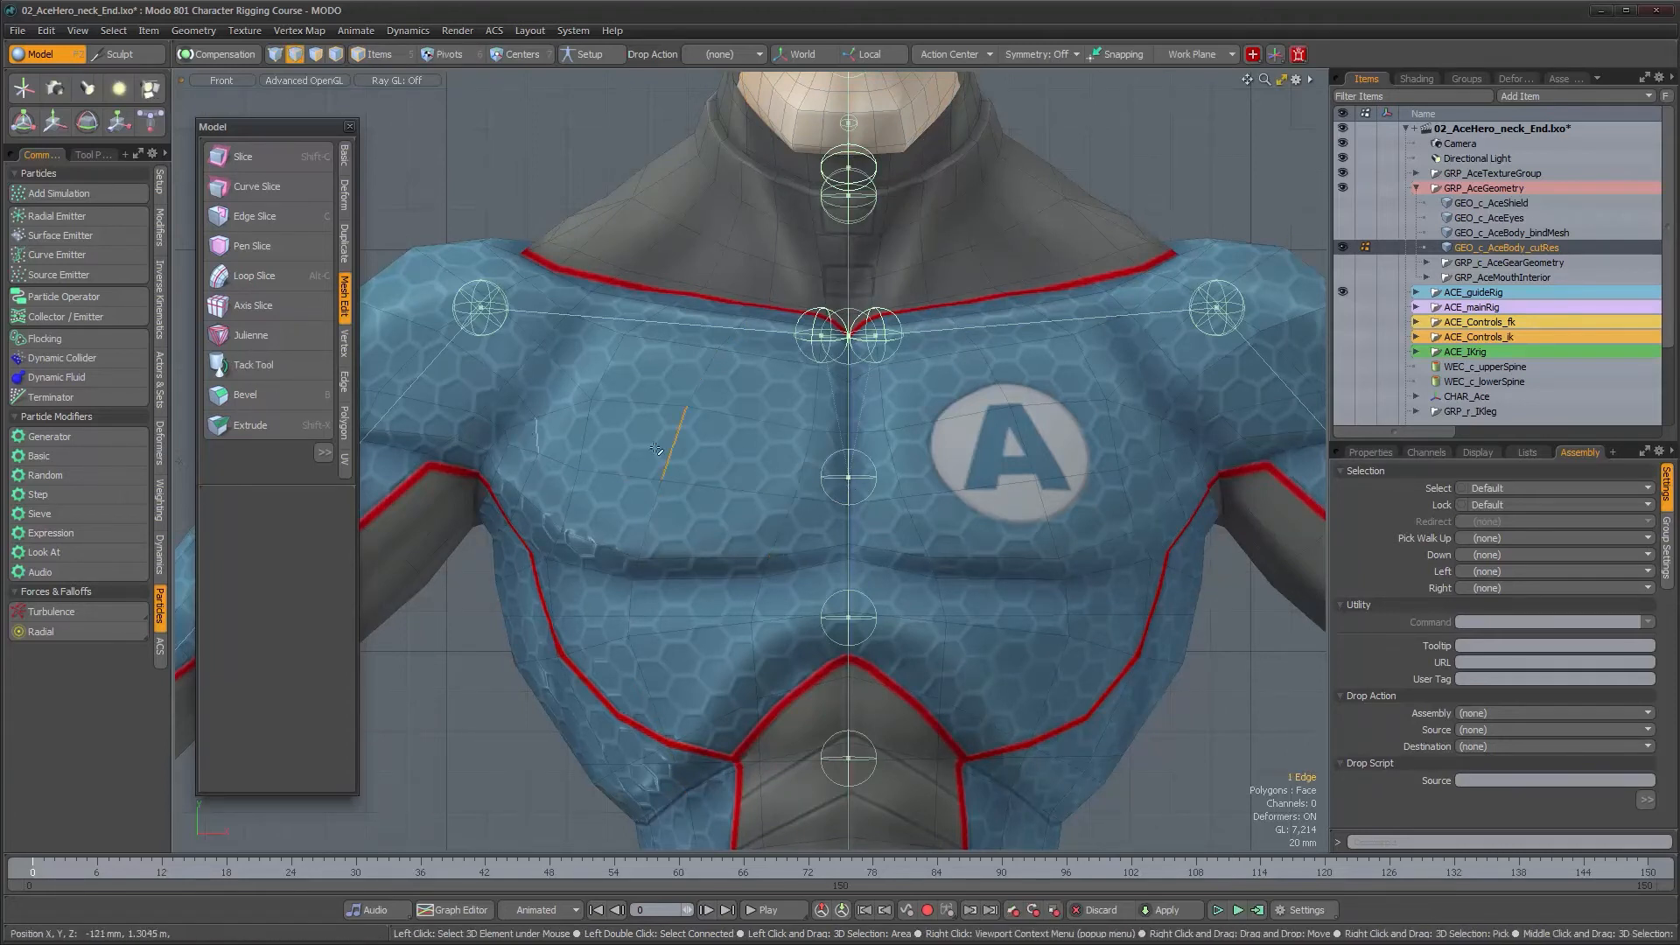
{"action": "left_click", "coordinate": [803, 465]}
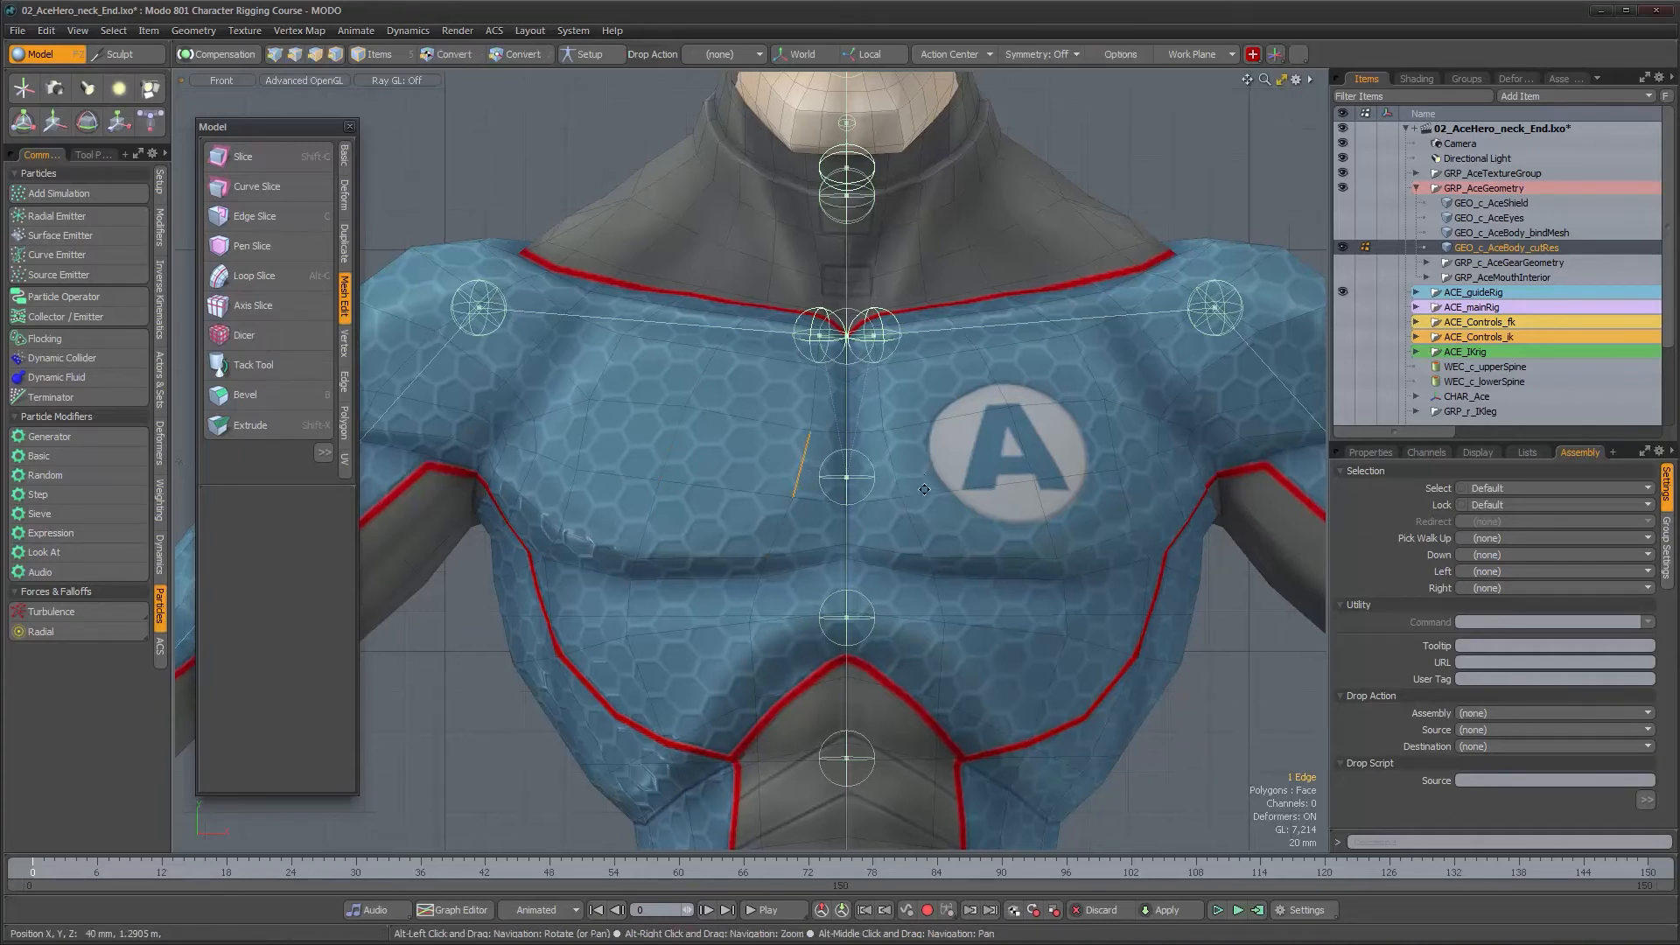
{"action": "scroll", "coordinate": [924, 489], "scroll_direction": "down", "scroll_amount": 3}
{"action": "scroll", "coordinate": [836, 486], "scroll_direction": "up", "scroll_amount": 4}
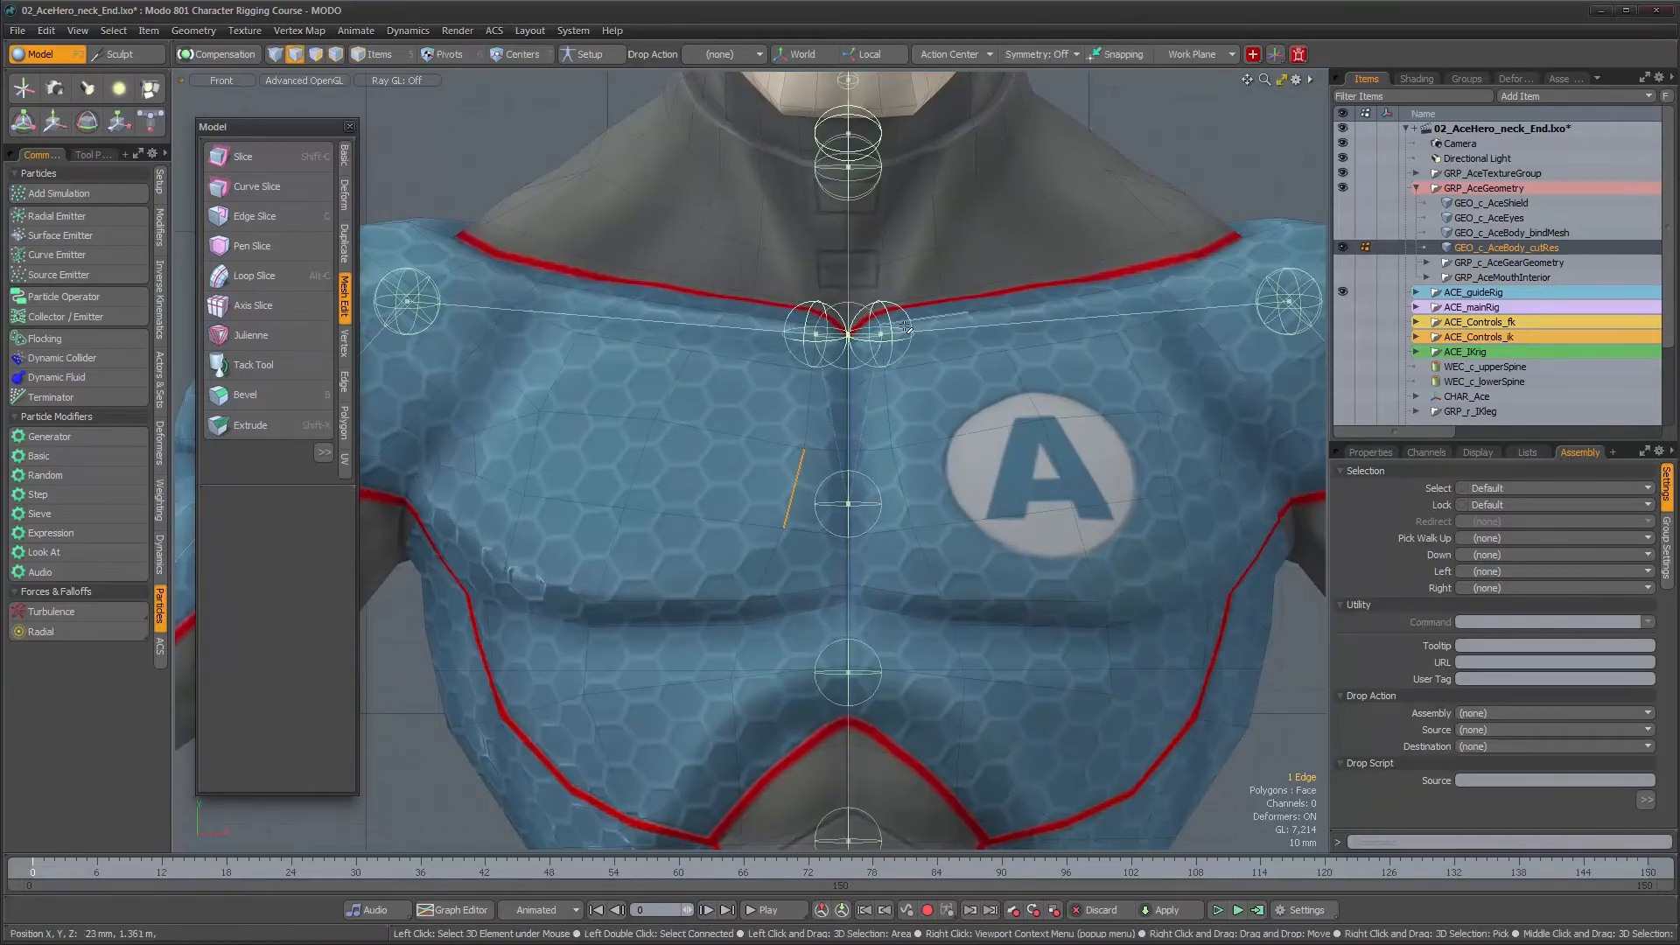
Step: Select the edge loop around the base of the neck along the collar line and split the mesh there
{"action": "double_click", "coordinate": [946, 317]}
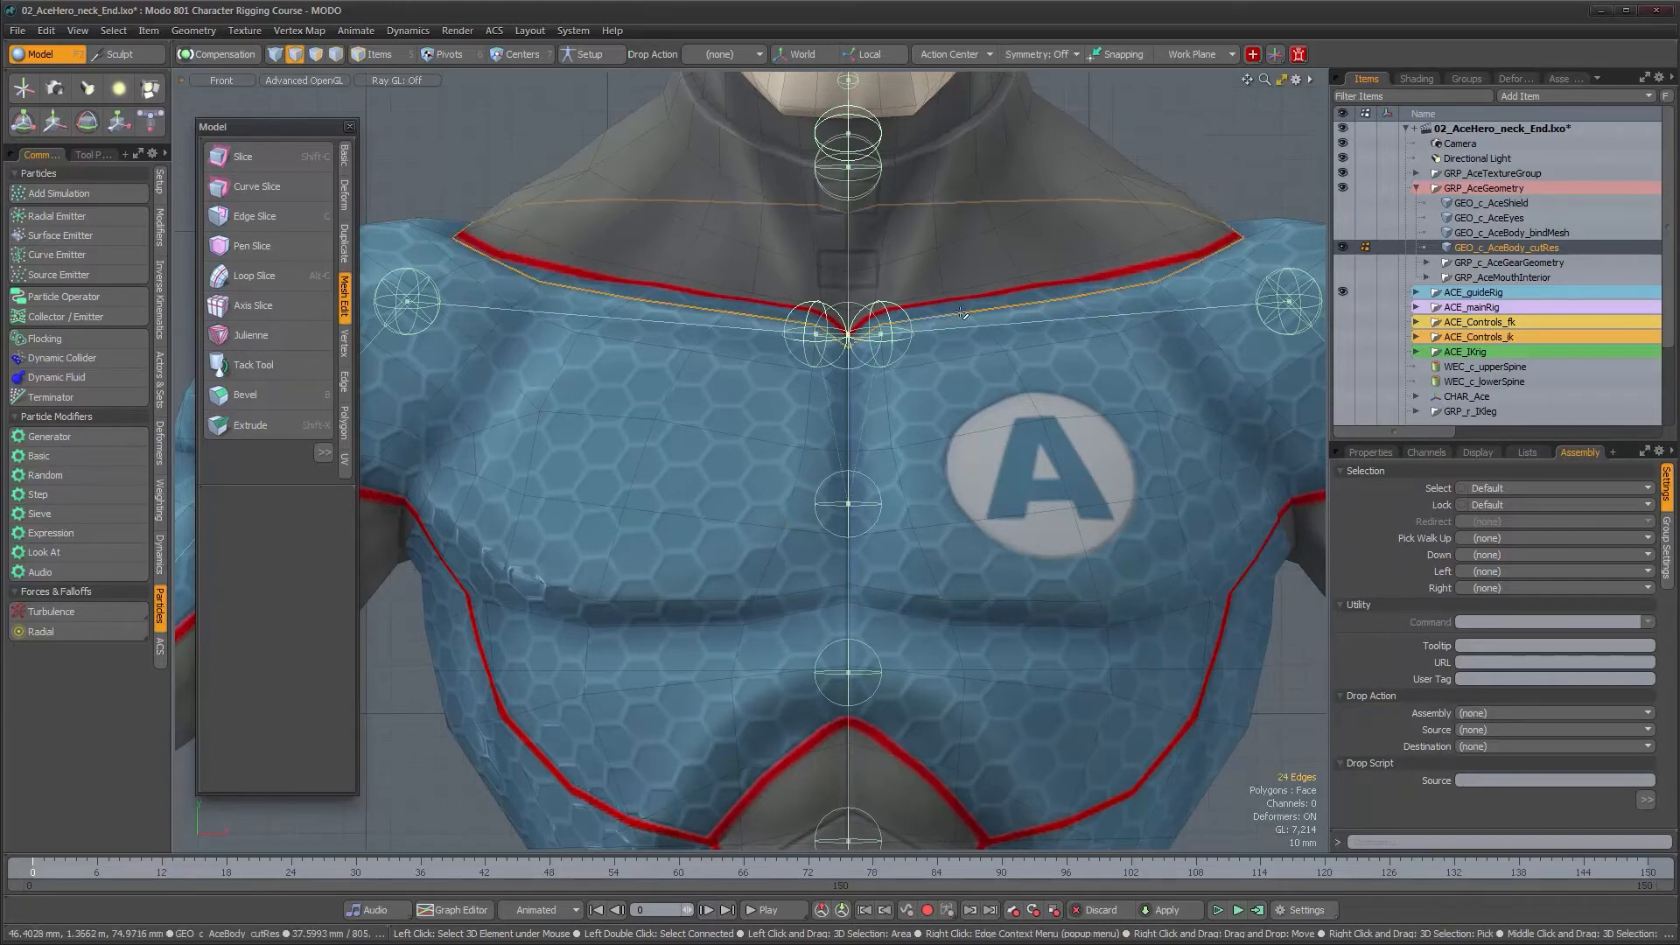
{"action": "right_click", "coordinate": [955, 313]}
{"action": "mouse_move", "coordinate": [955, 313]}
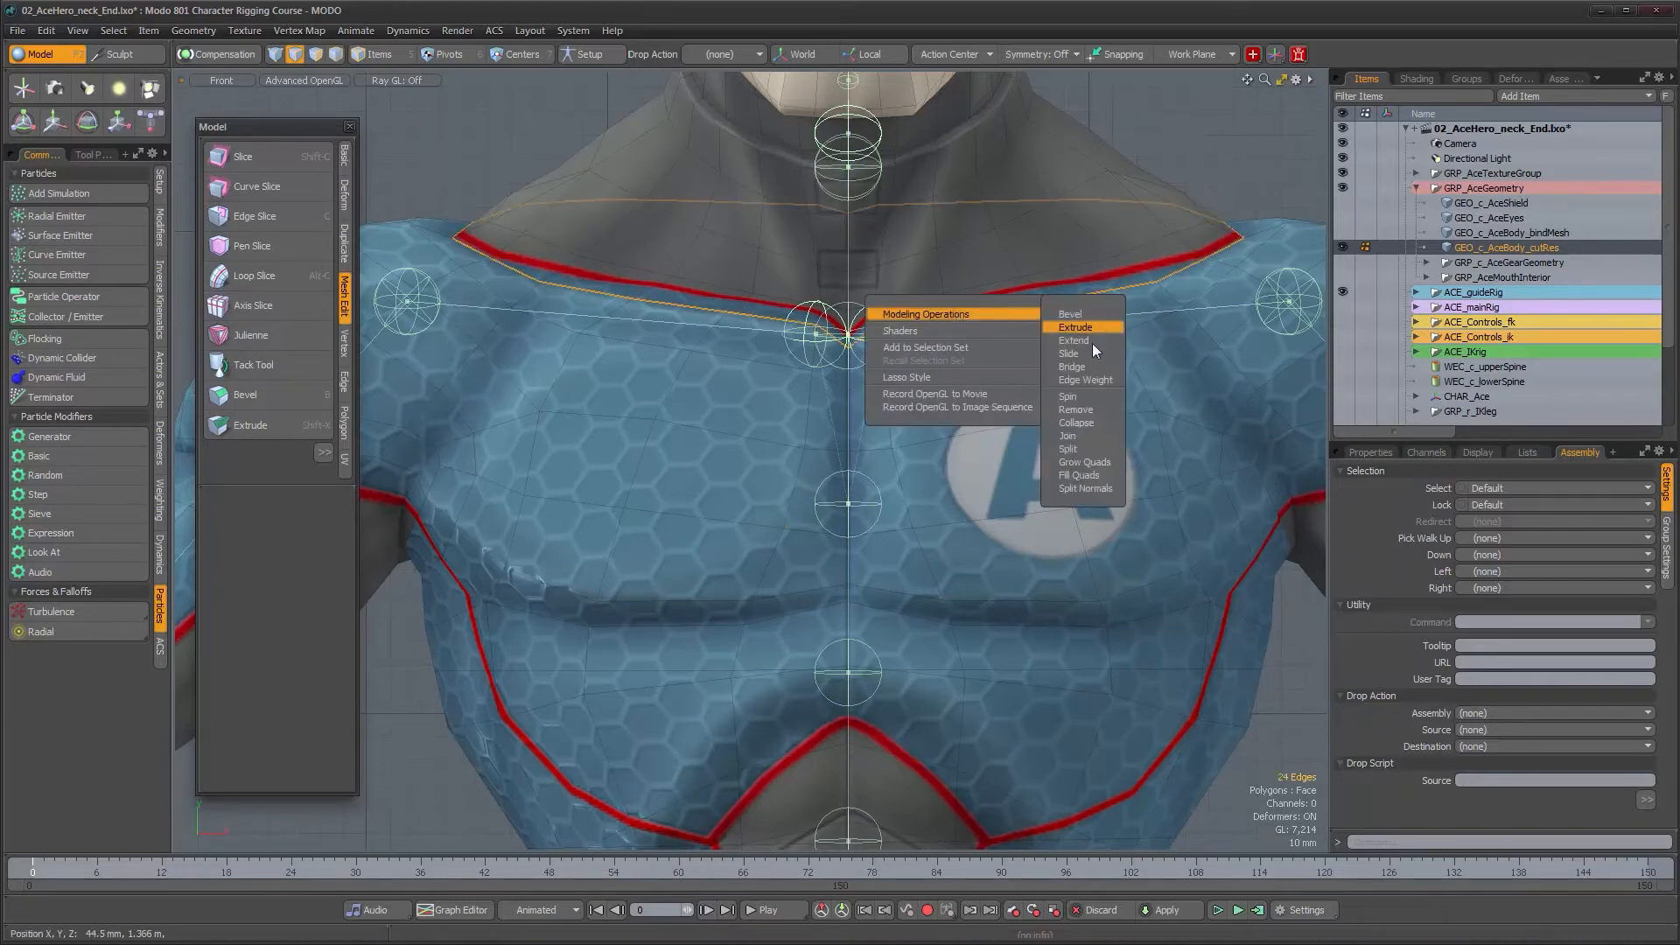
{"action": "left_click", "coordinate": [1078, 447]}
Step: Select the edge loop around the lower neck over the trapezius, deselect the stray edges at both shoulders, and split the mesh there
{"action": "left_click_drag", "start_coordinate": [996, 294], "coordinate": [899, 535], "text": "alt"}
{"action": "key", "text": "ctrl+space"}
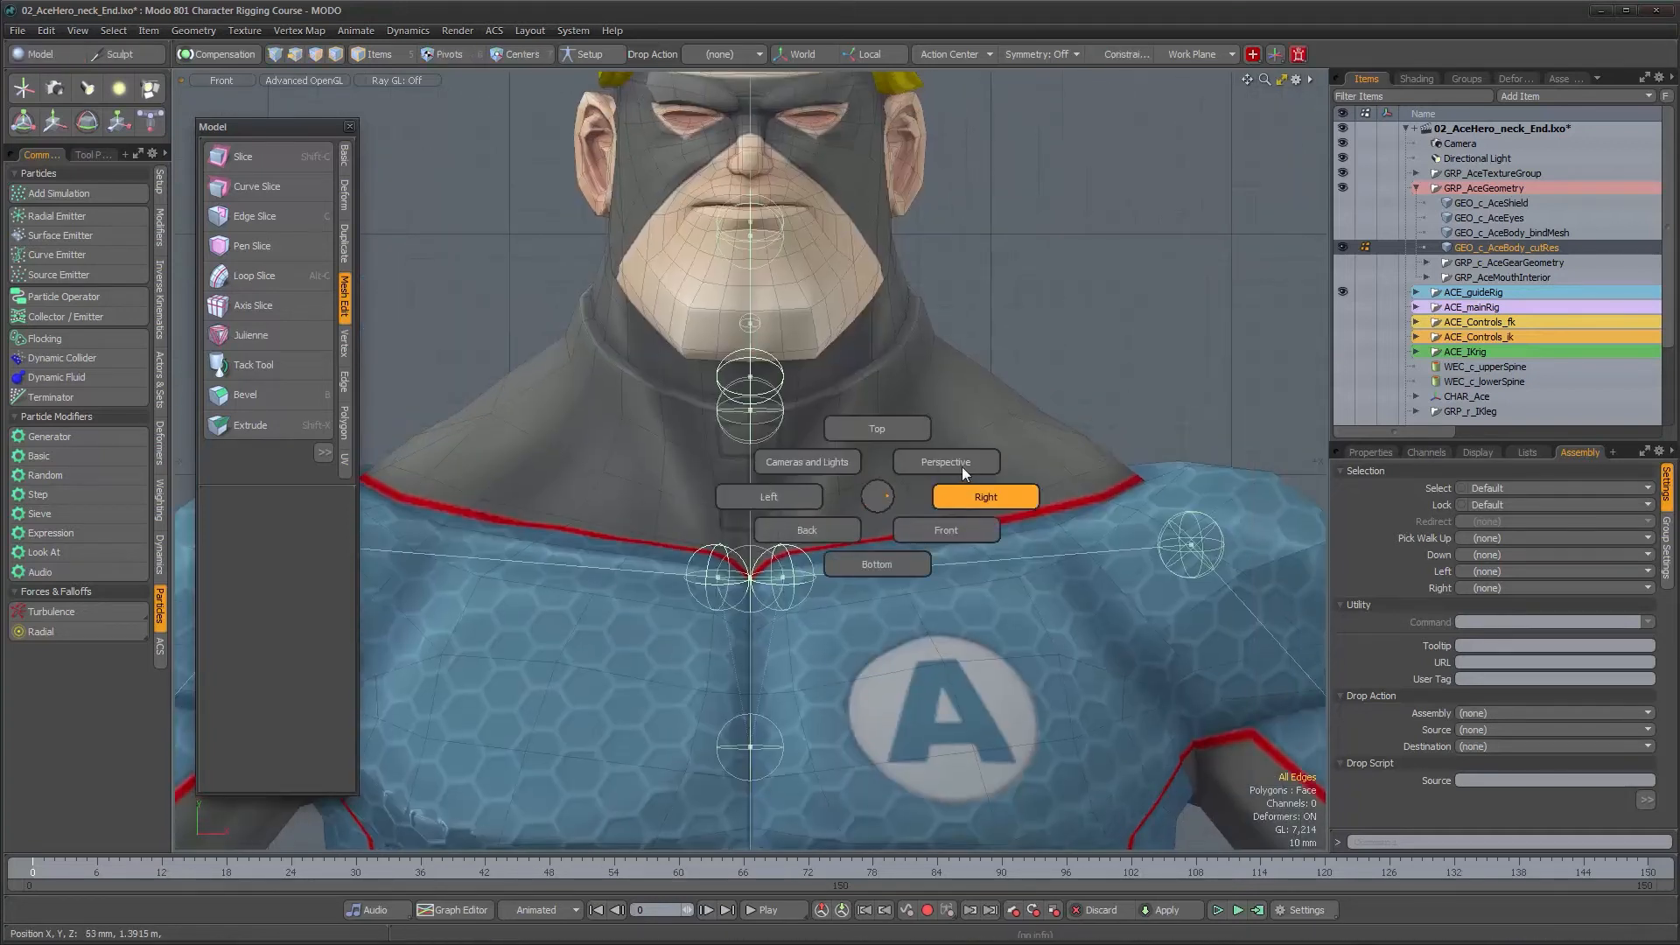
{"action": "left_click", "coordinate": [962, 467]}
{"action": "left_click_drag", "start_coordinate": [1072, 415], "coordinate": [819, 507], "text": "alt"}
{"action": "double_click", "coordinate": [933, 458]}
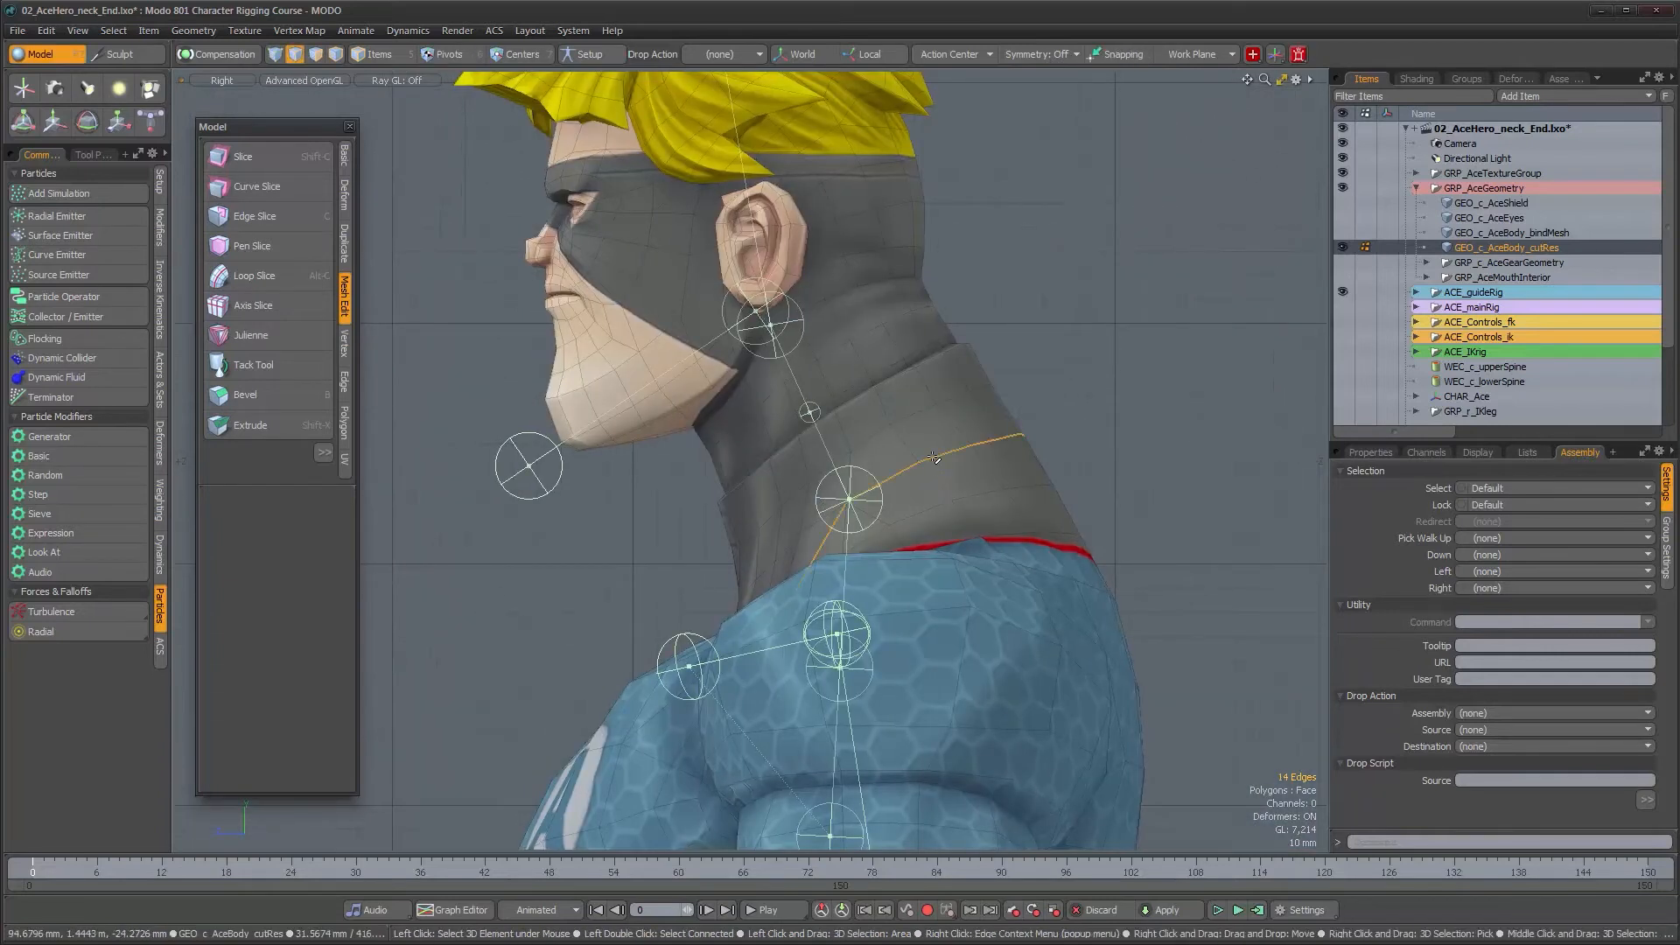
{"action": "key", "text": "ctrl+space"}
{"action": "left_click", "coordinate": [883, 455]}
{"action": "mouse_move", "coordinate": [1033, 530]}
{"action": "left_mouse_down", "text": "alt"}
{"action": "mouse_move", "coordinate": [951, 510]}
{"action": "mouse_move", "coordinate": [925, 555]}
{"action": "mouse_move", "coordinate": [1054, 516]}
{"action": "left_mouse_up", "text": "alt"}
{"action": "double_click", "coordinate": [949, 509], "text": "shift"}
{"action": "right_click_drag", "start_coordinate": [1109, 497], "coordinate": [953, 593], "text": "ctrl"}
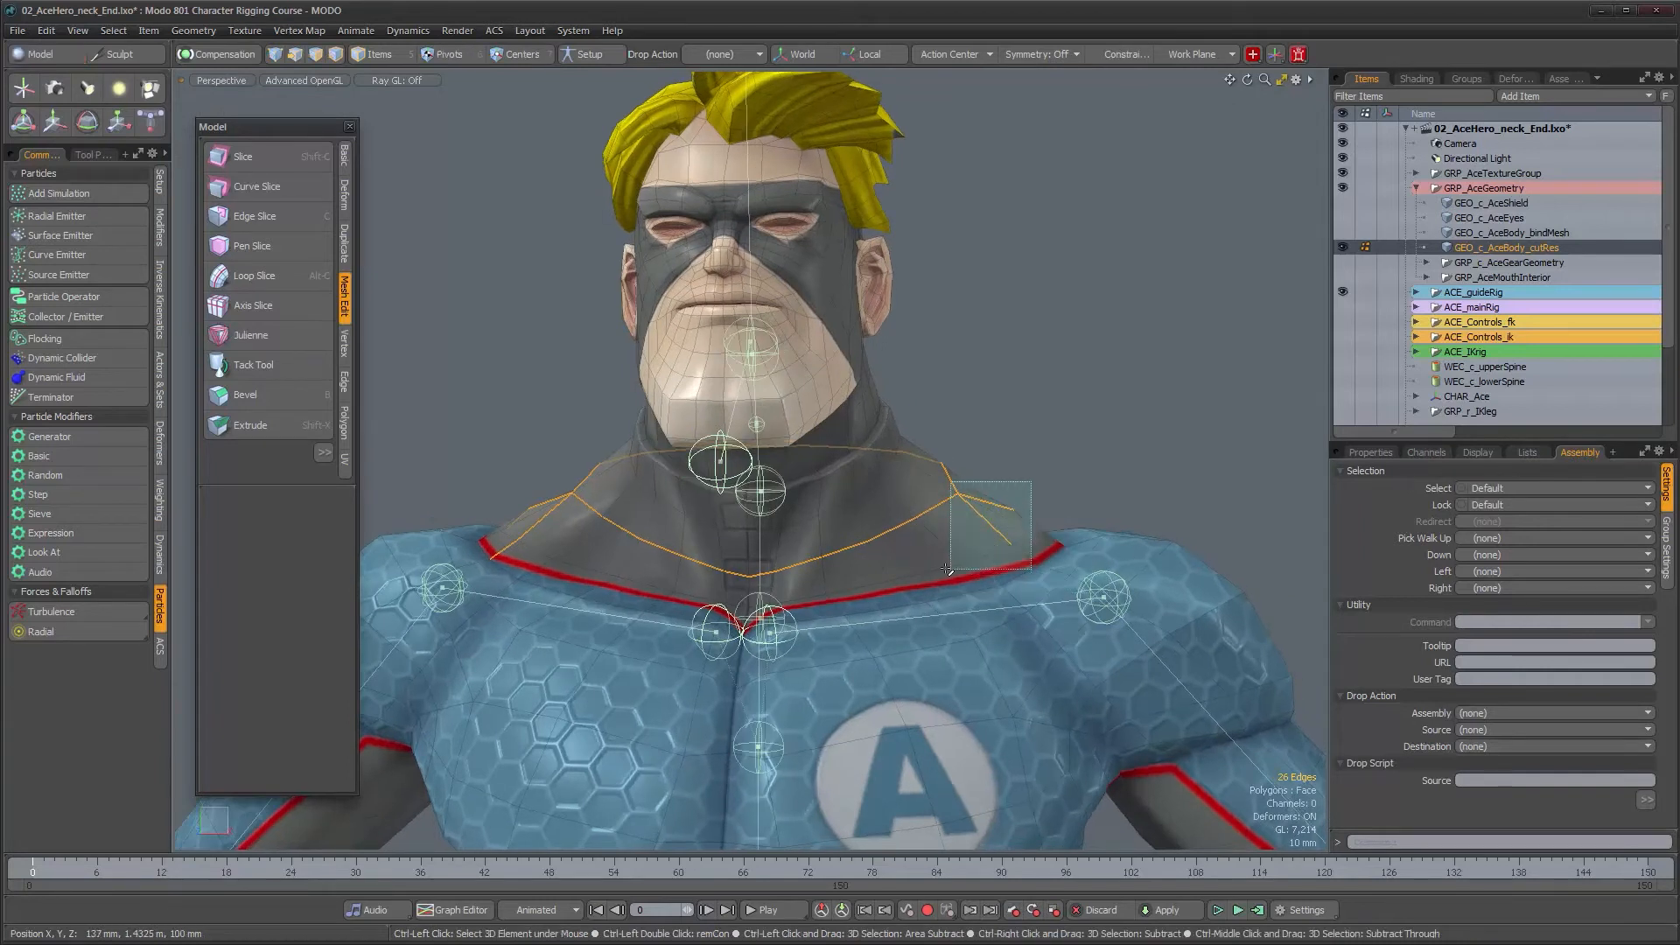
{"action": "left_click_drag", "start_coordinate": [821, 550], "coordinate": [943, 567], "text": "alt"}
{"action": "right_click_drag", "start_coordinate": [565, 464], "coordinate": [717, 608], "text": "ctrl"}
{"action": "left_click_drag", "start_coordinate": [1111, 553], "coordinate": [951, 534], "text": "alt"}
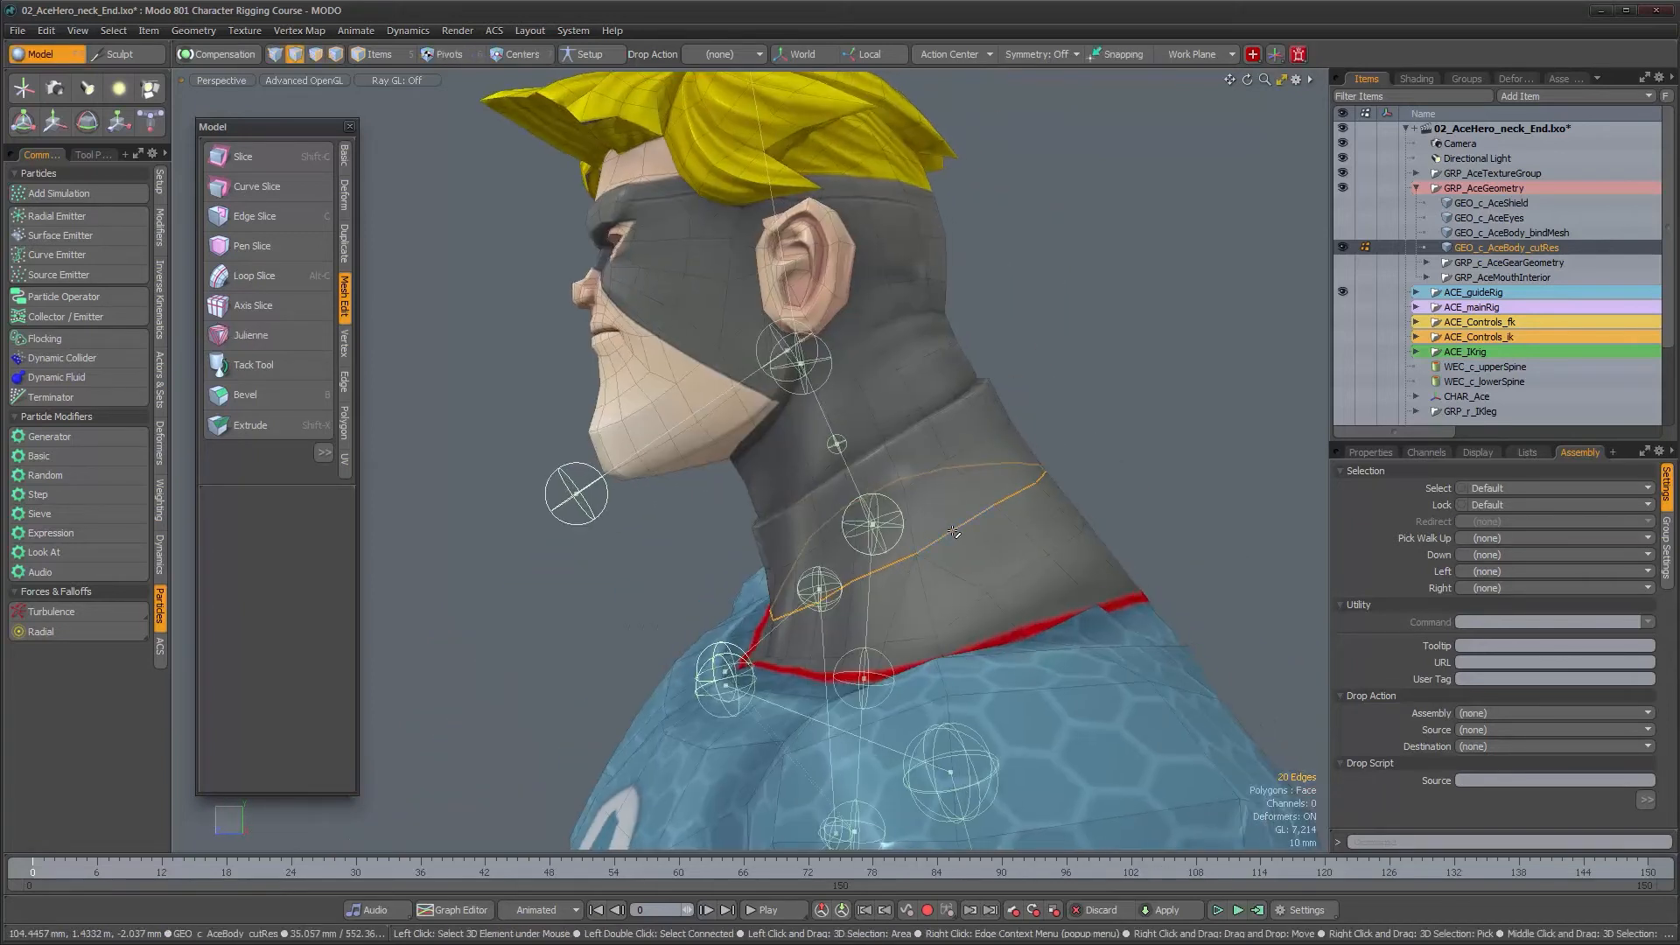
{"action": "right_click", "coordinate": [952, 534]}
{"action": "mouse_move", "coordinate": [954, 531]}
{"action": "left_click", "coordinate": [1068, 663]}
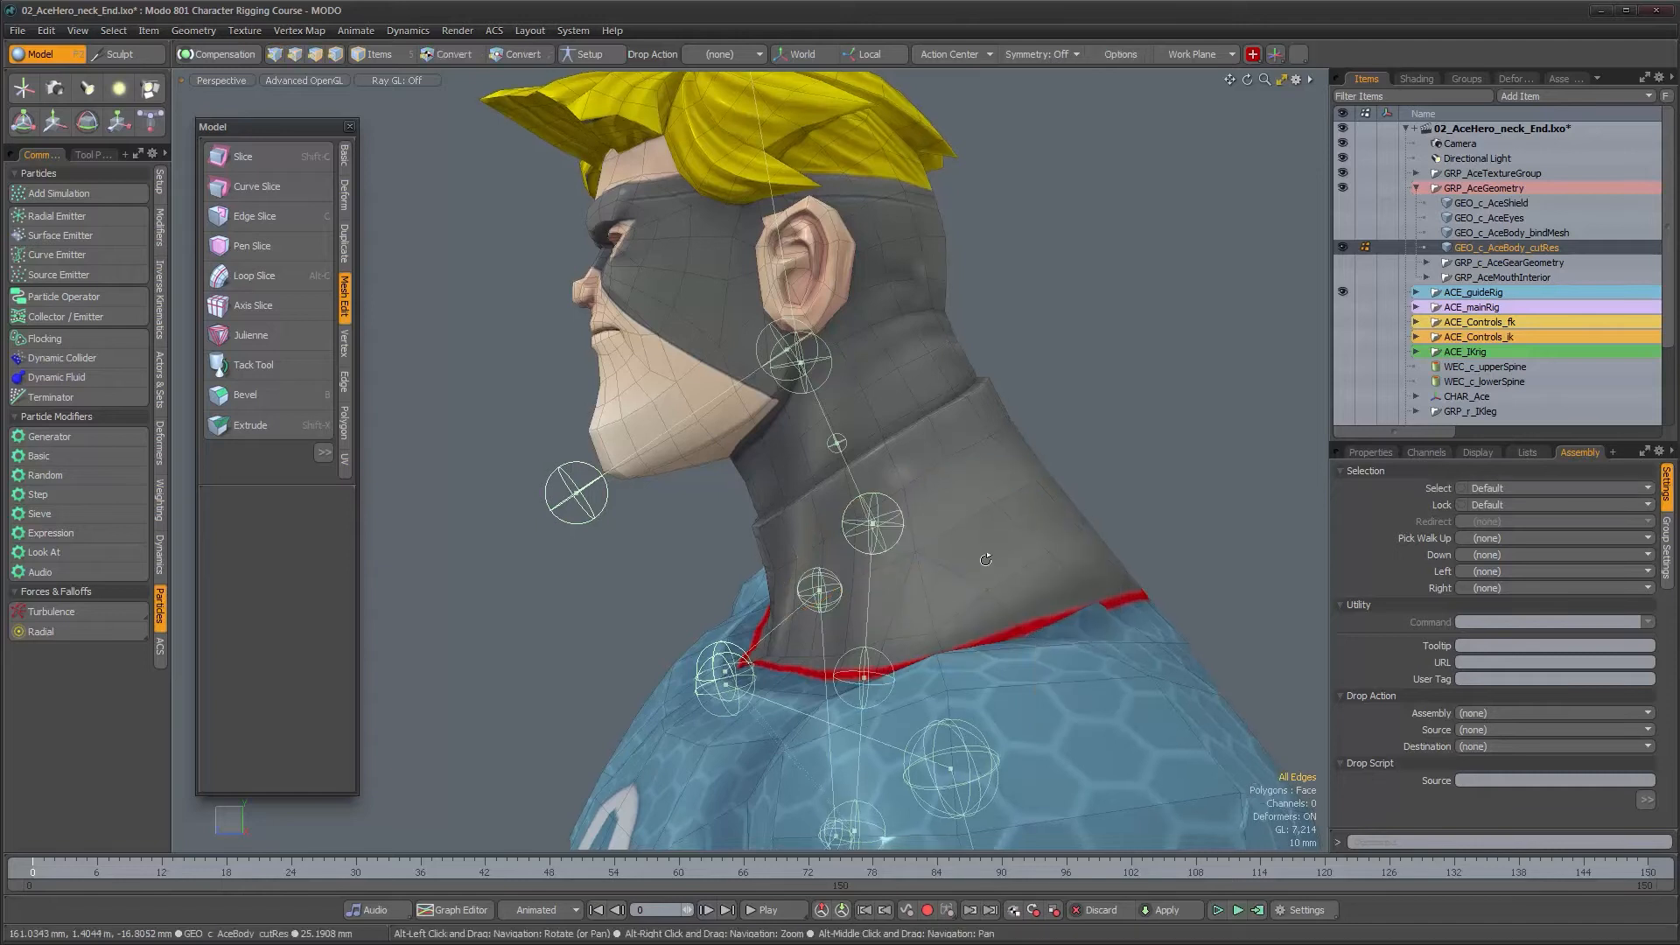
Step: Select the edge loop running under the jaw and behind the ears around the base of the head, and split the mesh there
{"action": "middle_click_drag", "start_coordinate": [853, 372], "coordinate": [878, 456], "text": "alt"}
{"action": "right_click_drag", "start_coordinate": [878, 456], "coordinate": [930, 450], "text": "alt"}
{"action": "double_click", "coordinate": [897, 408]}
{"action": "left_click_drag", "start_coordinate": [930, 472], "coordinate": [985, 369], "text": "alt"}
{"action": "double_click", "coordinate": [916, 360], "text": "shift"}
{"action": "left_click_drag", "start_coordinate": [852, 565], "coordinate": [1106, 543], "text": "alt"}
{"action": "double_click", "coordinate": [640, 447], "text": "shift"}
{"action": "left_click_drag", "start_coordinate": [640, 448], "coordinate": [945, 619], "text": "alt"}
{"action": "right_click_drag", "start_coordinate": [945, 619], "coordinate": [894, 616], "text": "alt"}
{"action": "left_click_drag", "start_coordinate": [894, 617], "coordinate": [932, 509], "text": "alt"}
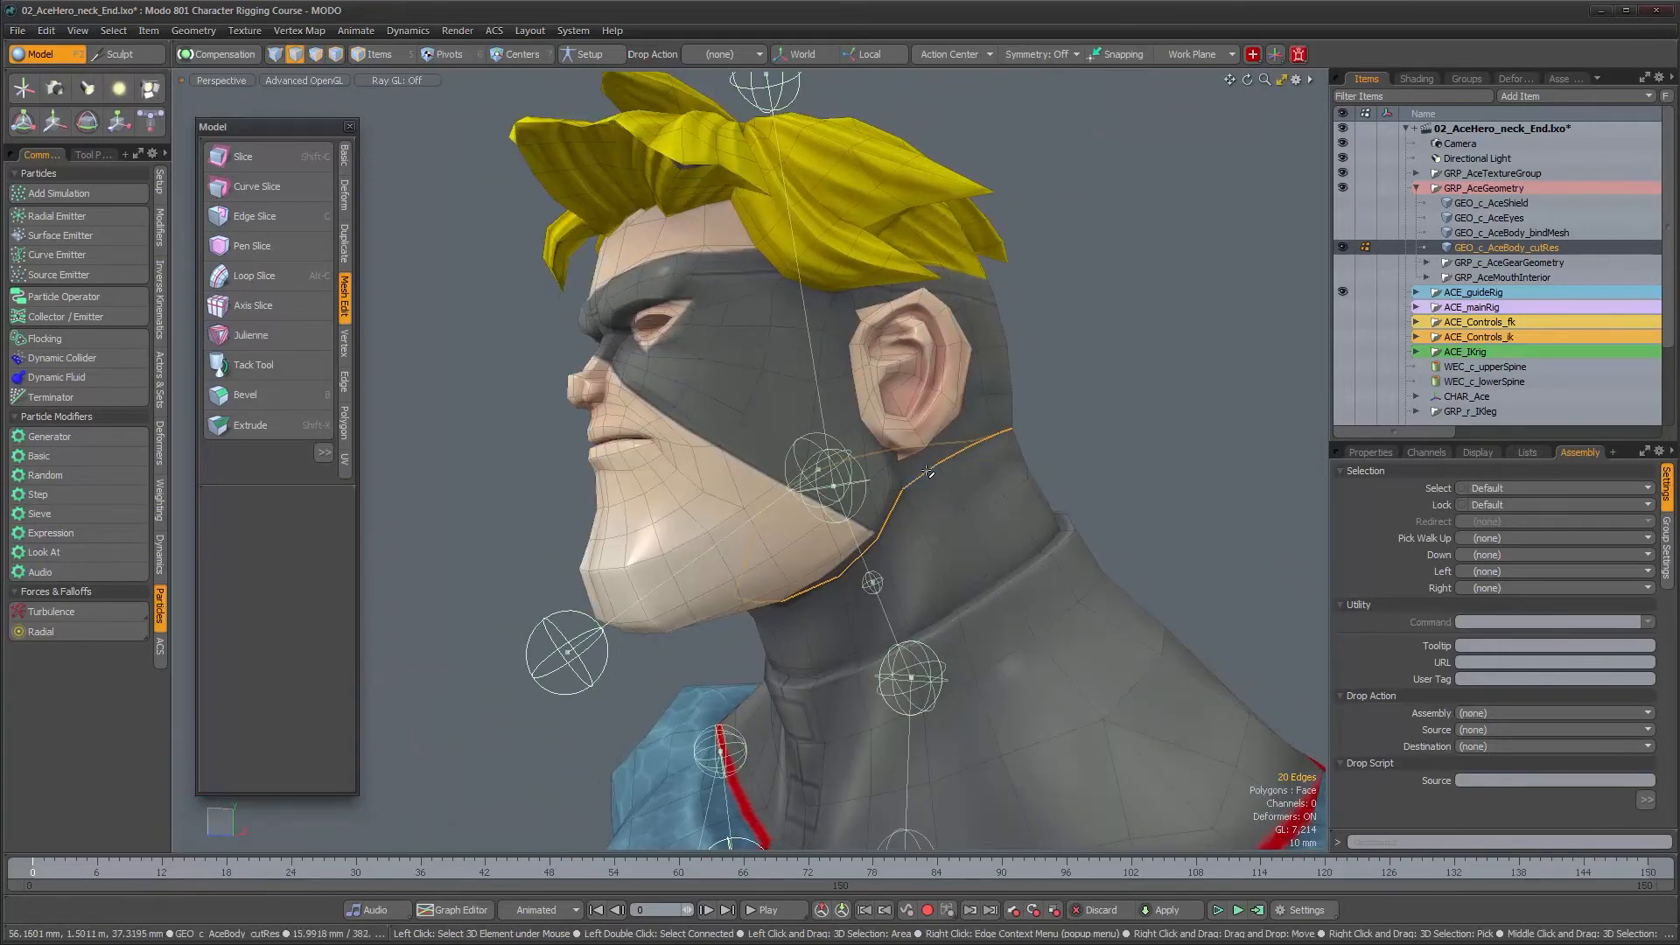
{"action": "right_click", "coordinate": [840, 467]}
{"action": "mouse_move", "coordinate": [971, 471]}
{"action": "left_click", "coordinate": [1067, 606]}
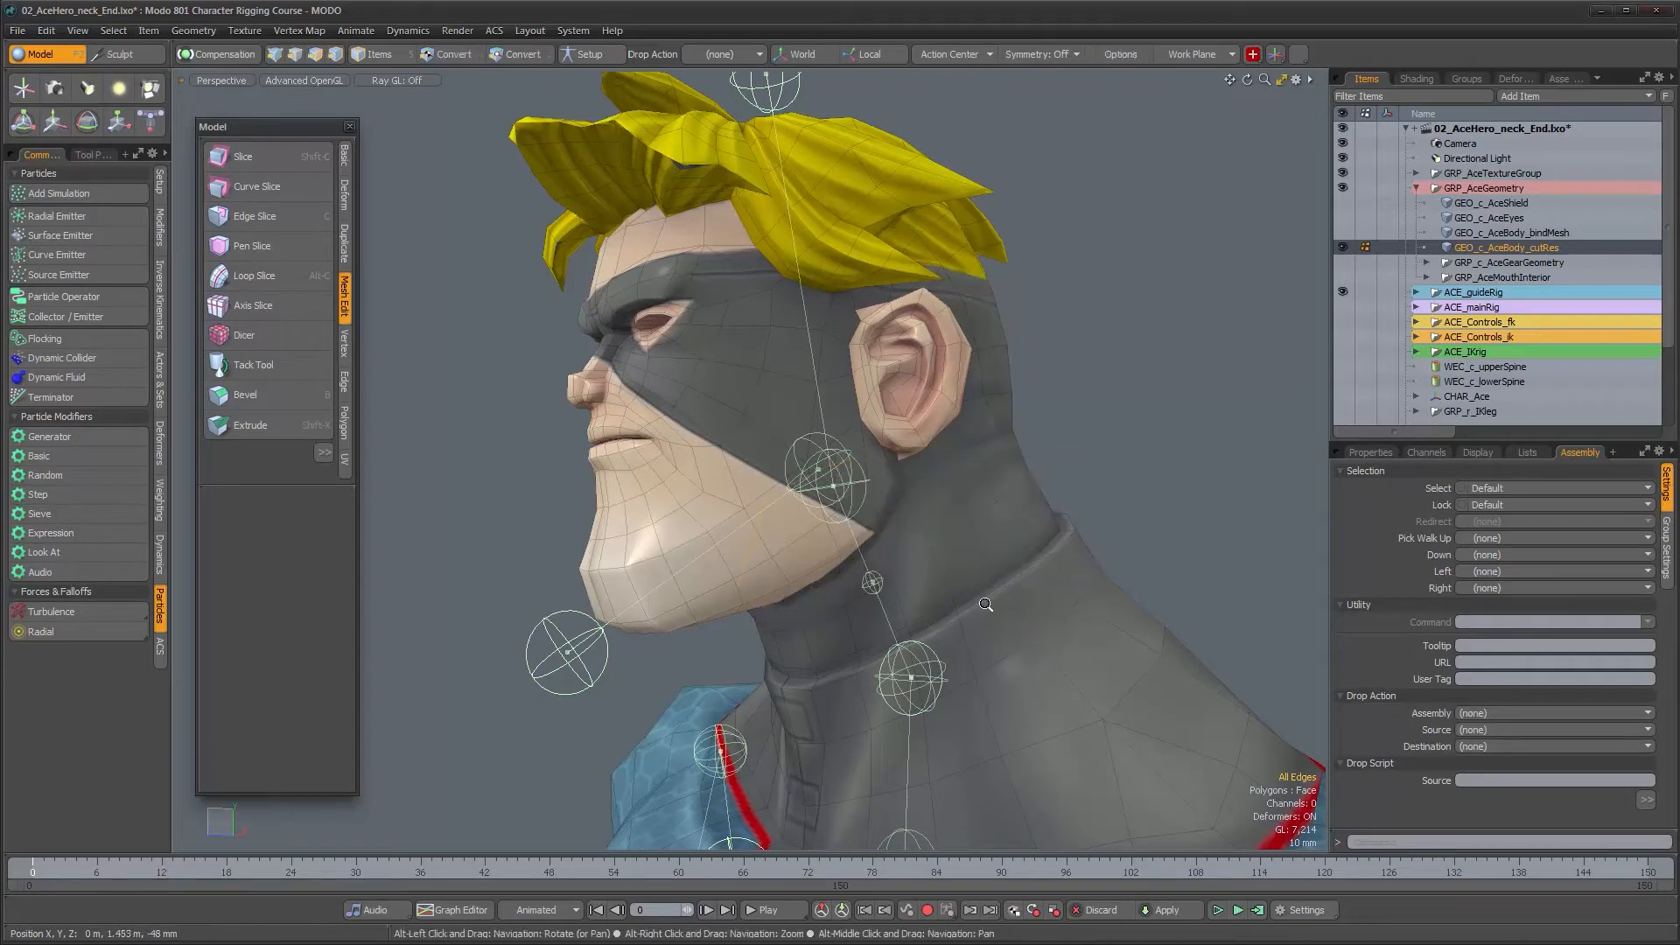
Step: Group the GEO_c_AceBody_cutRes mesh under a locator named GRP_geo_cutRes and place it first inside GRP_AceGeometry
{"action": "right_click_drag", "start_coordinate": [1061, 611], "coordinate": [978, 674], "text": "alt"}
{"action": "middle_click_drag", "start_coordinate": [978, 673], "coordinate": [860, 509], "text": "alt"}
{"action": "left_click_drag", "start_coordinate": [860, 507], "coordinate": [883, 468], "text": "alt"}
{"action": "left_click_drag", "start_coordinate": [764, 443], "coordinate": [924, 519], "text": "alt"}
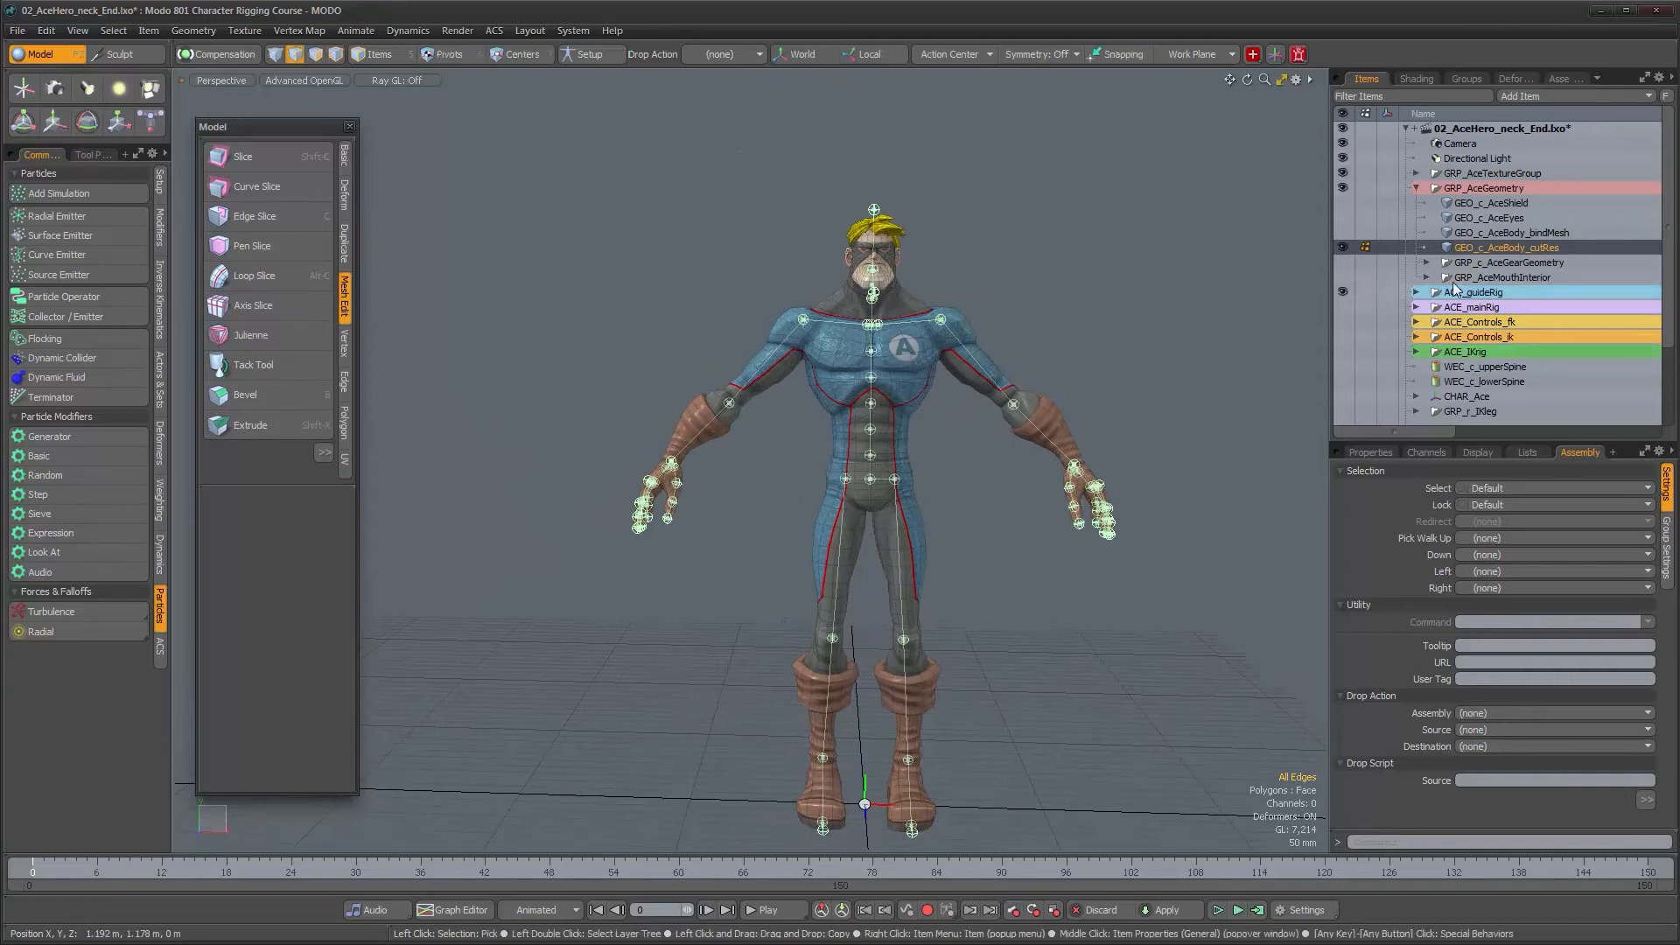
{"action": "left_click_drag", "start_coordinate": [1050, 274], "coordinate": [916, 286], "text": "alt"}
{"action": "key", "text": "5"}
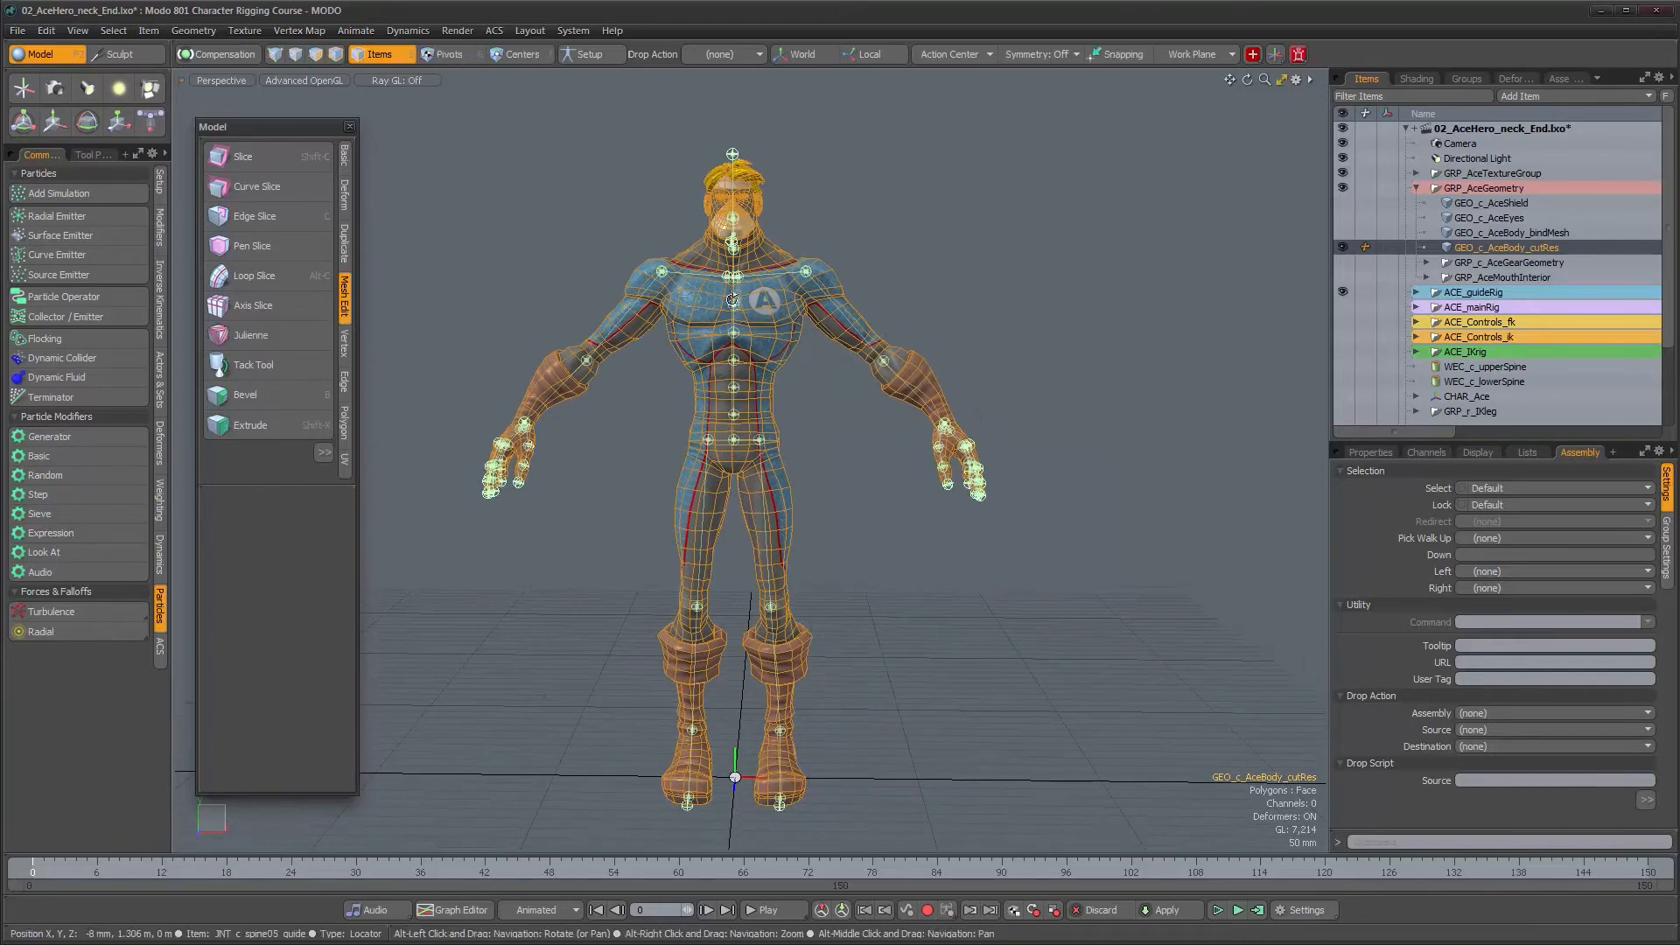
{"action": "left_click_drag", "start_coordinate": [732, 299], "coordinate": [740, 310], "text": "alt"}
{"action": "left_click", "coordinate": [1492, 261]}
{"action": "left_click", "coordinate": [1493, 249]}
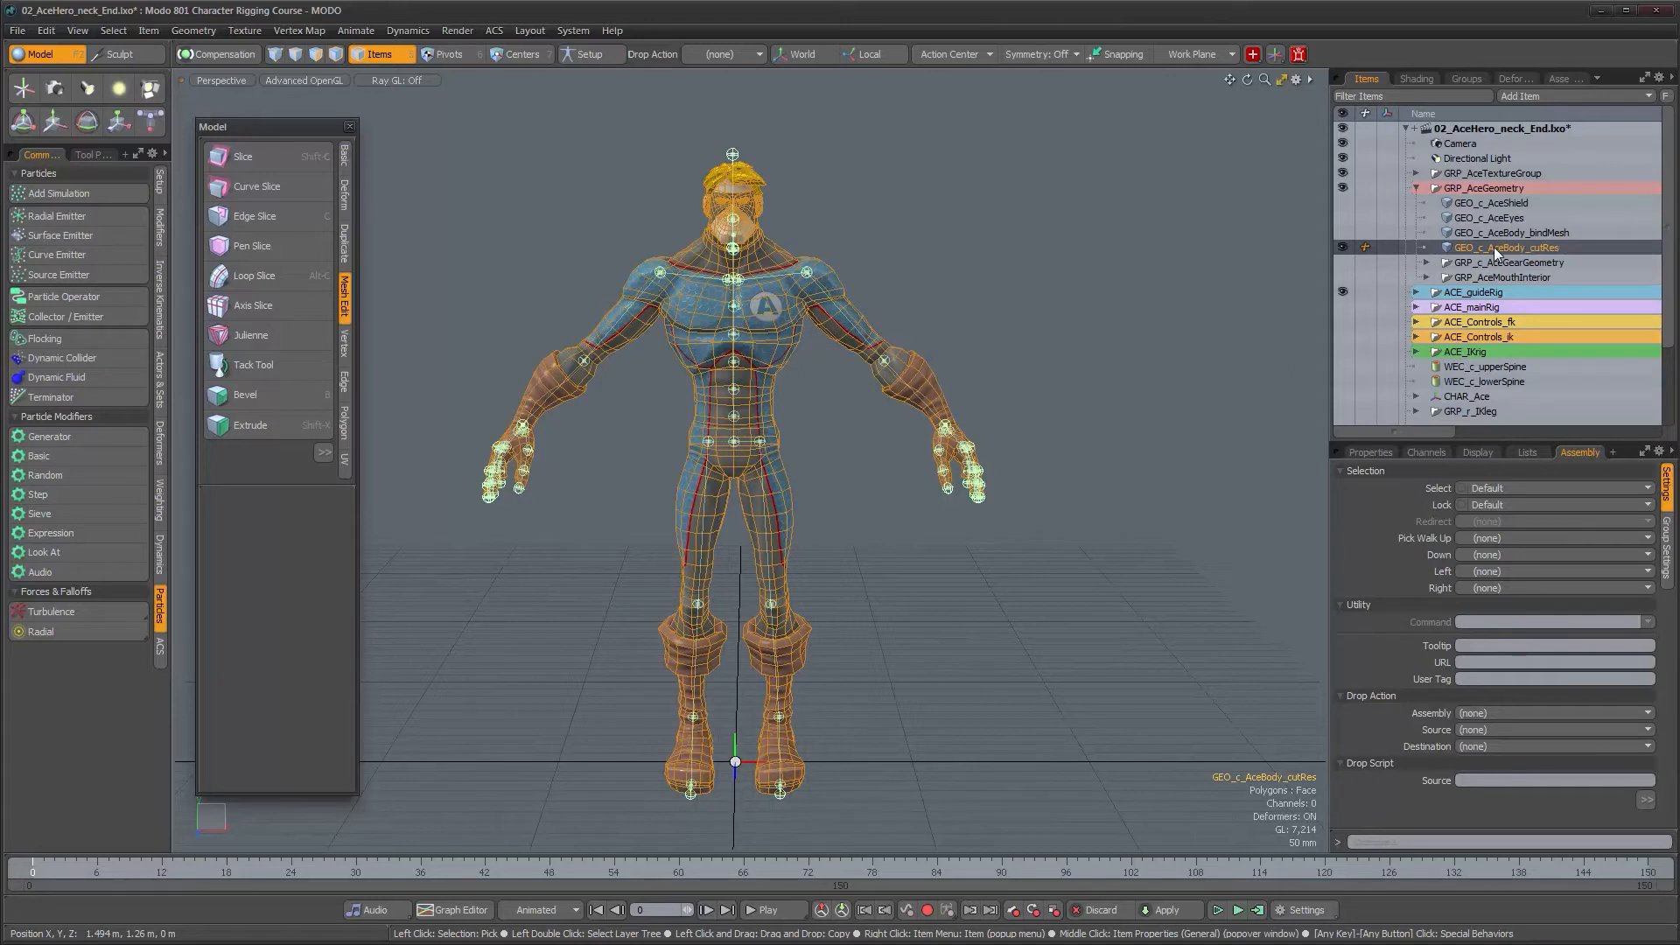
{"action": "key", "text": "ctrl+g"}
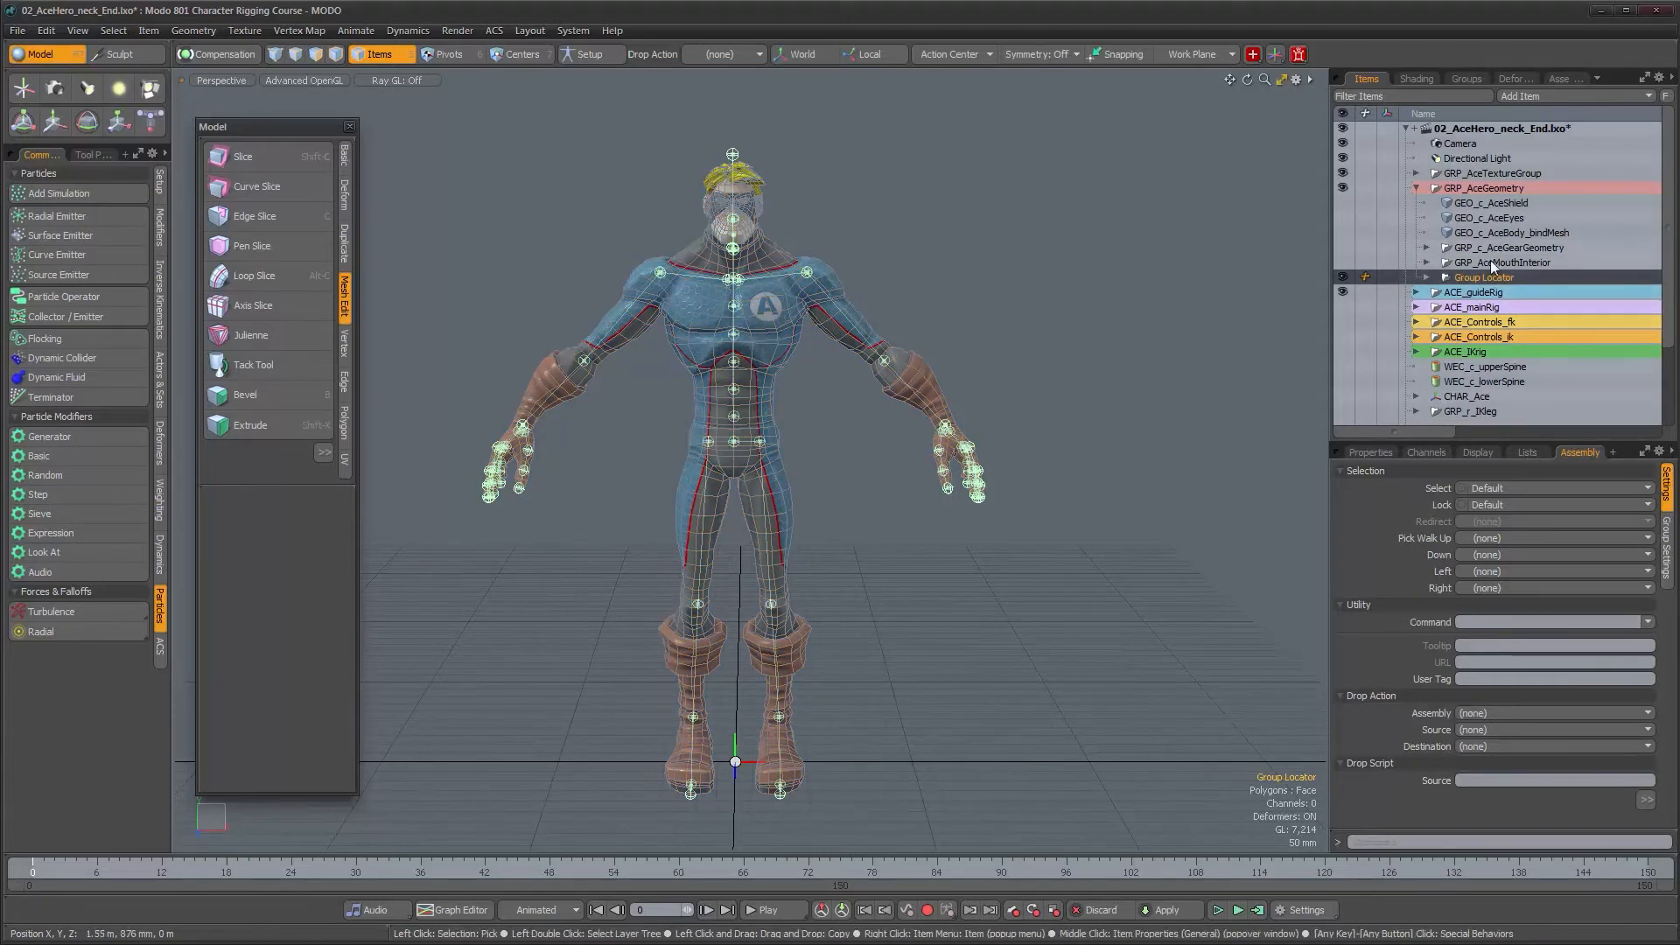
{"action": "double_click", "coordinate": [1487, 277]}
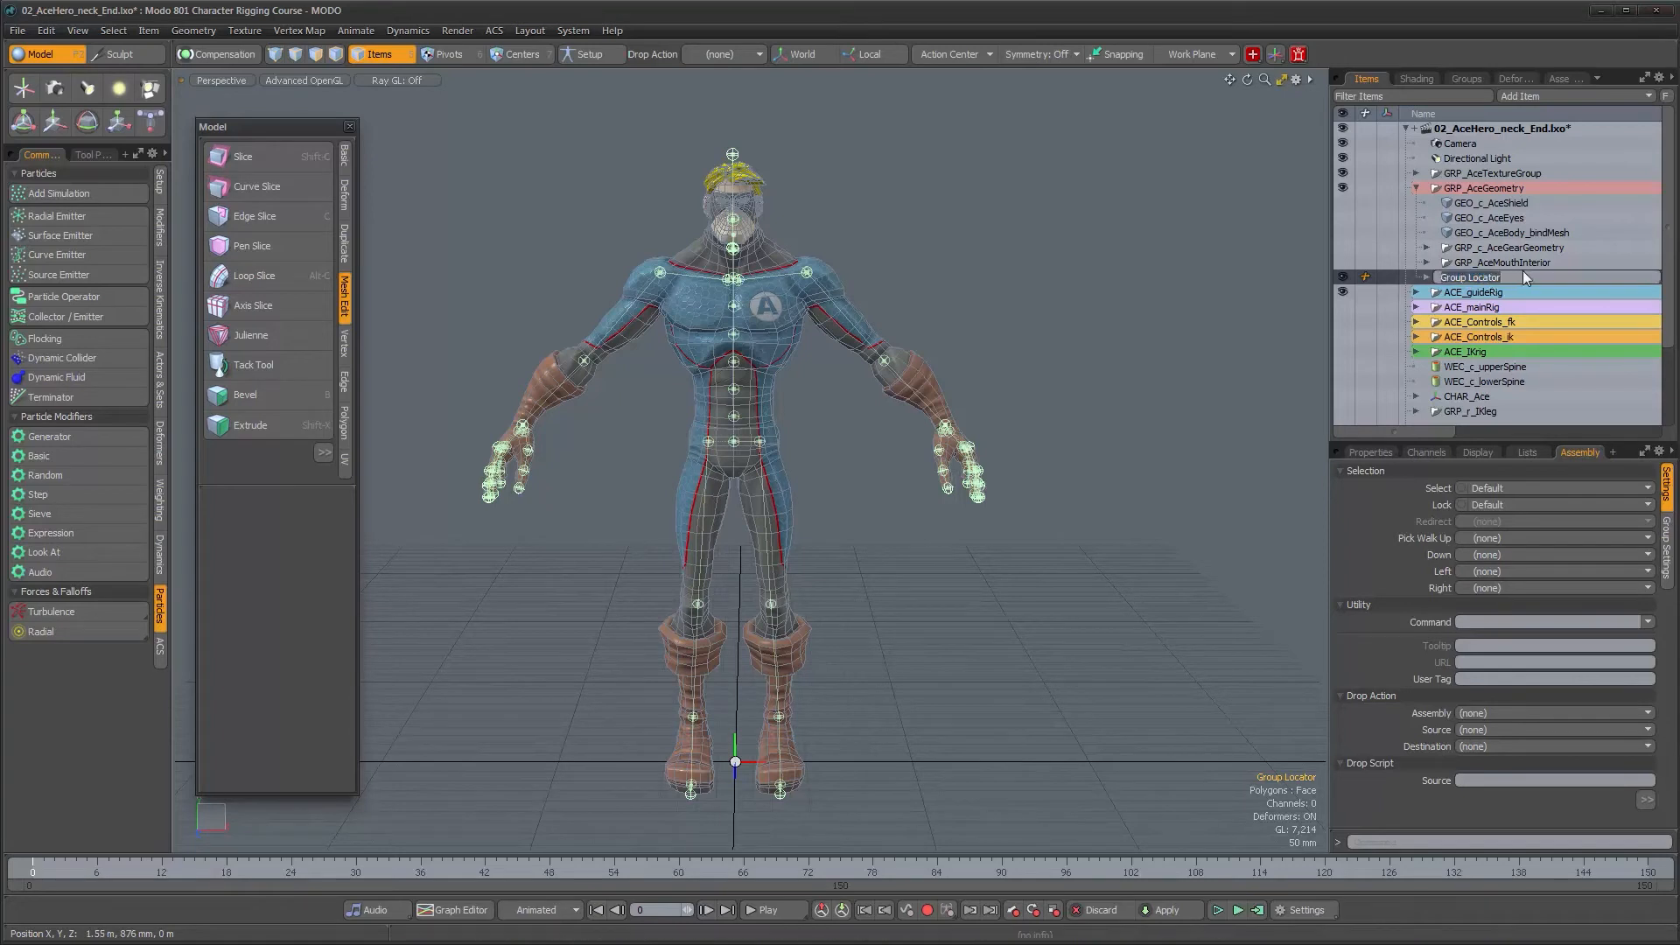
{"action": "type", "text": "GRP_geo_cutRes"}
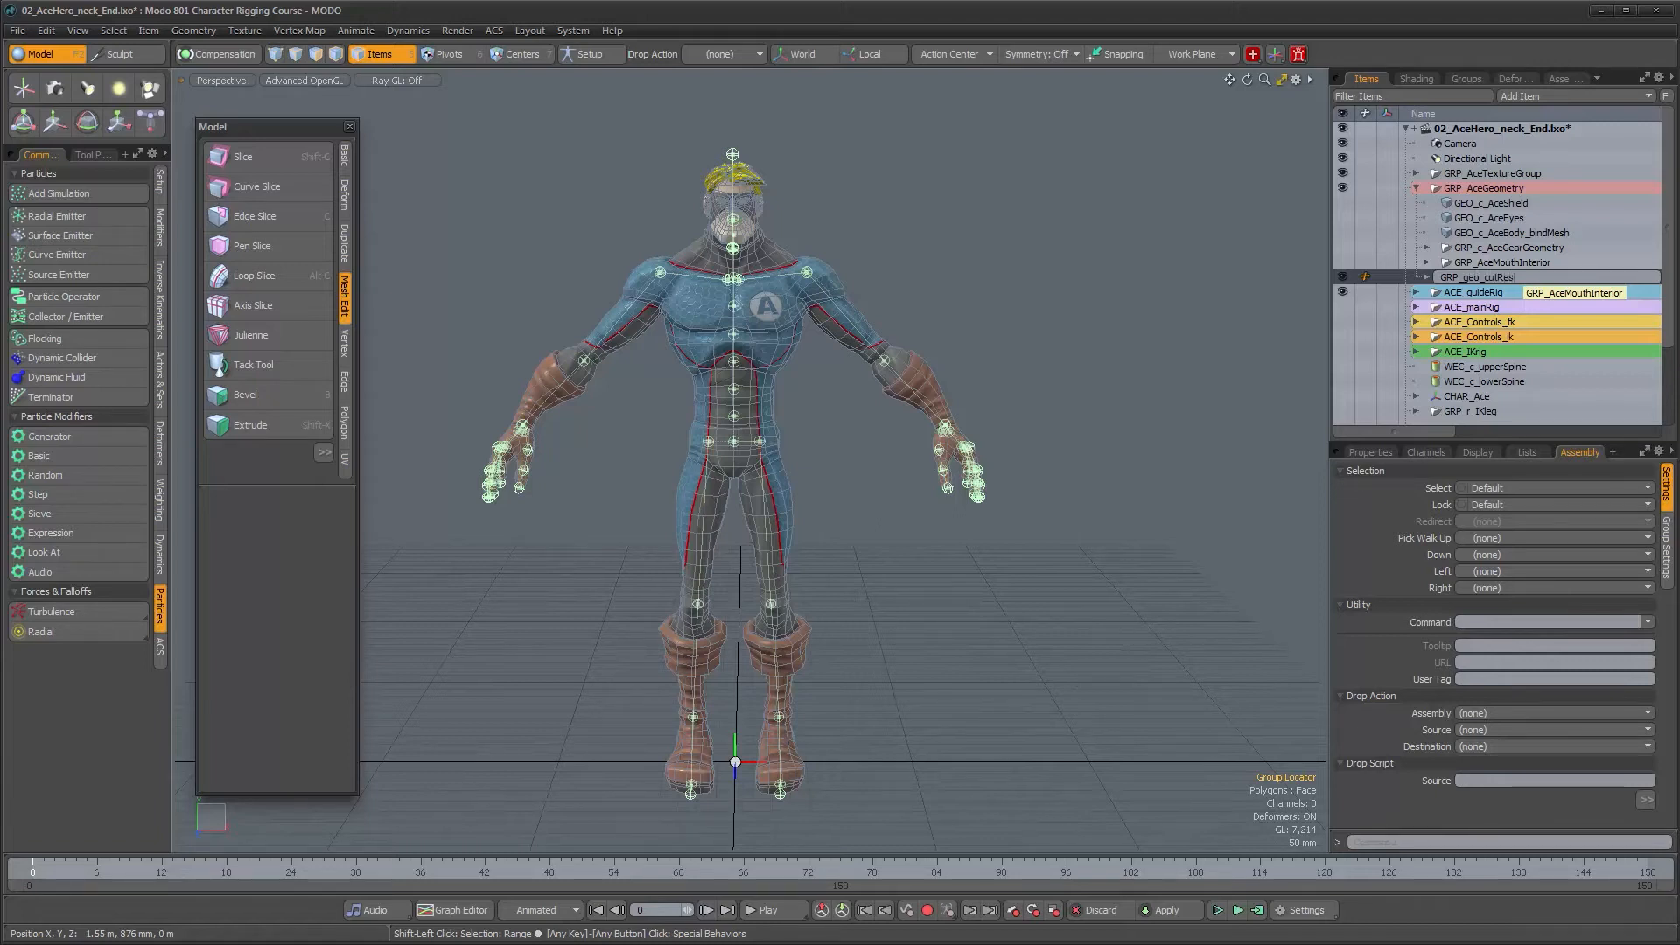
{"action": "key", "text": "Return"}
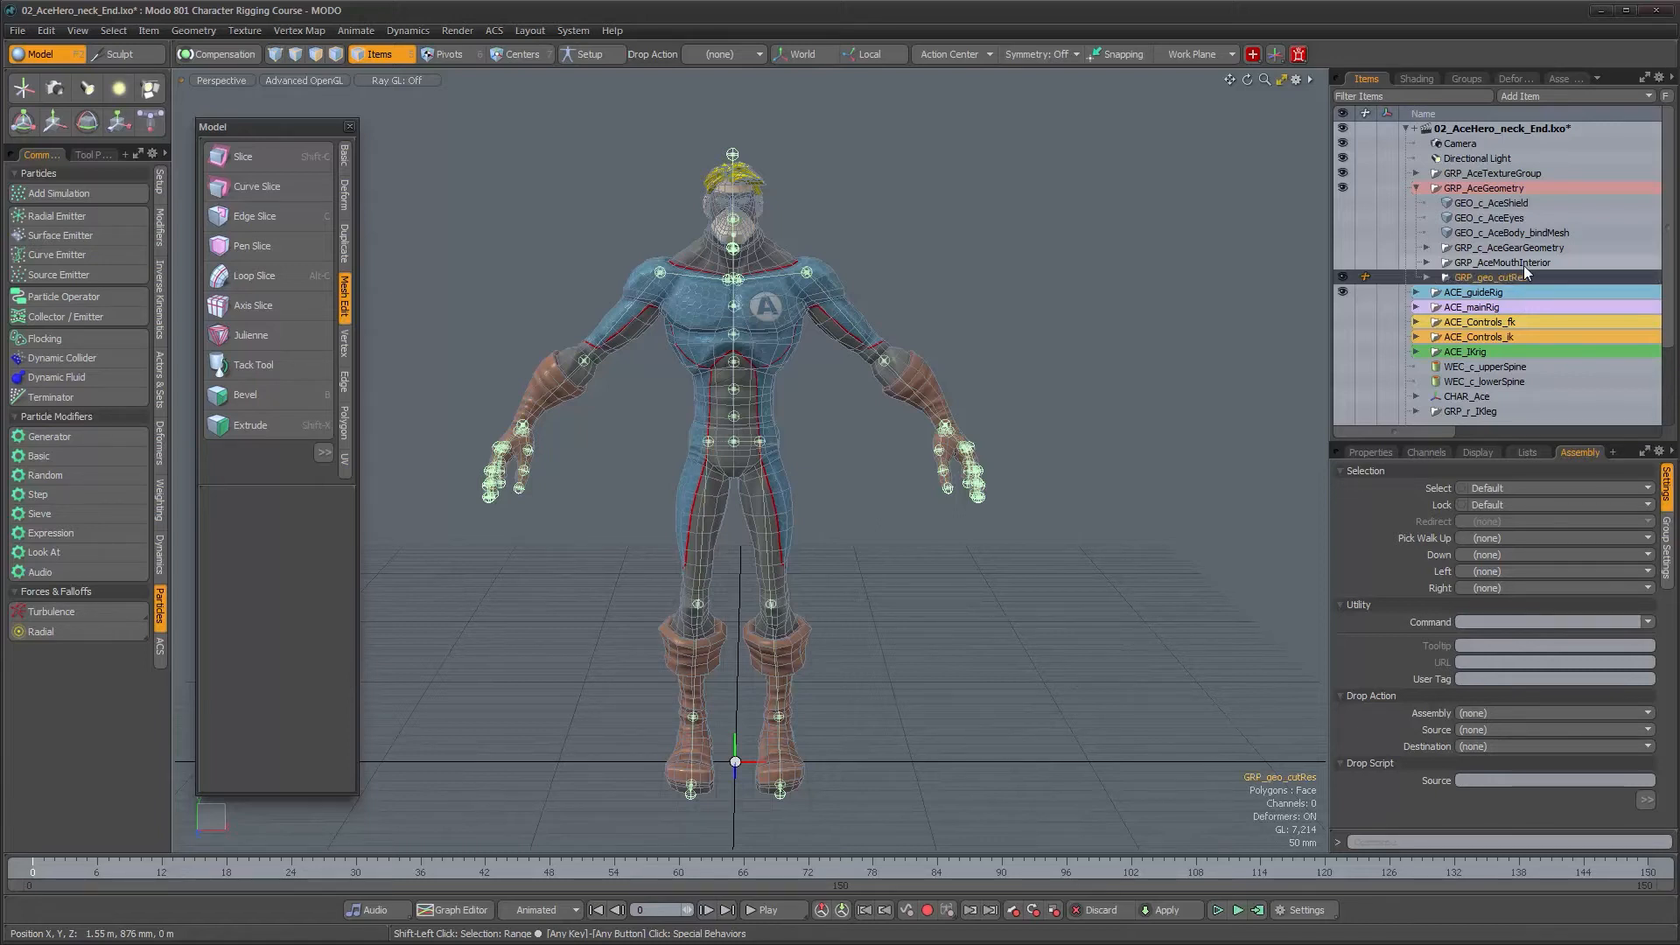
{"action": "left_click_drag", "start_coordinate": [1524, 271], "coordinate": [1468, 204]}
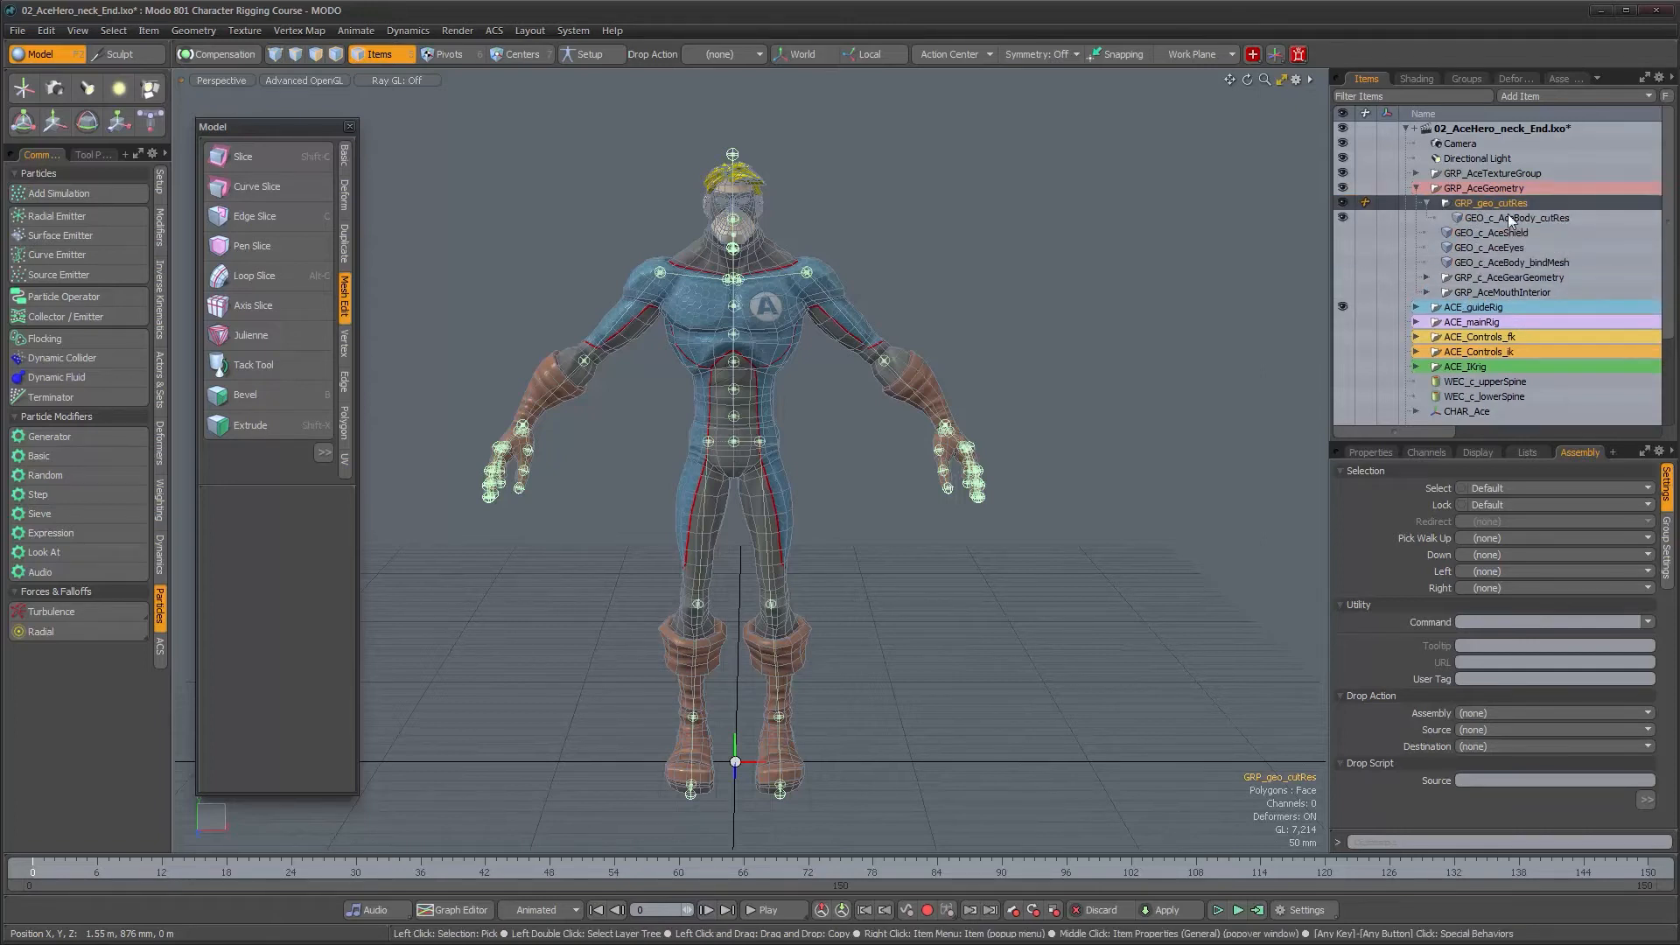
Step: Unmerge the GEO_c_AceBody_cutRes mesh into separate mesh items
{"action": "left_click", "coordinate": [1511, 219]}
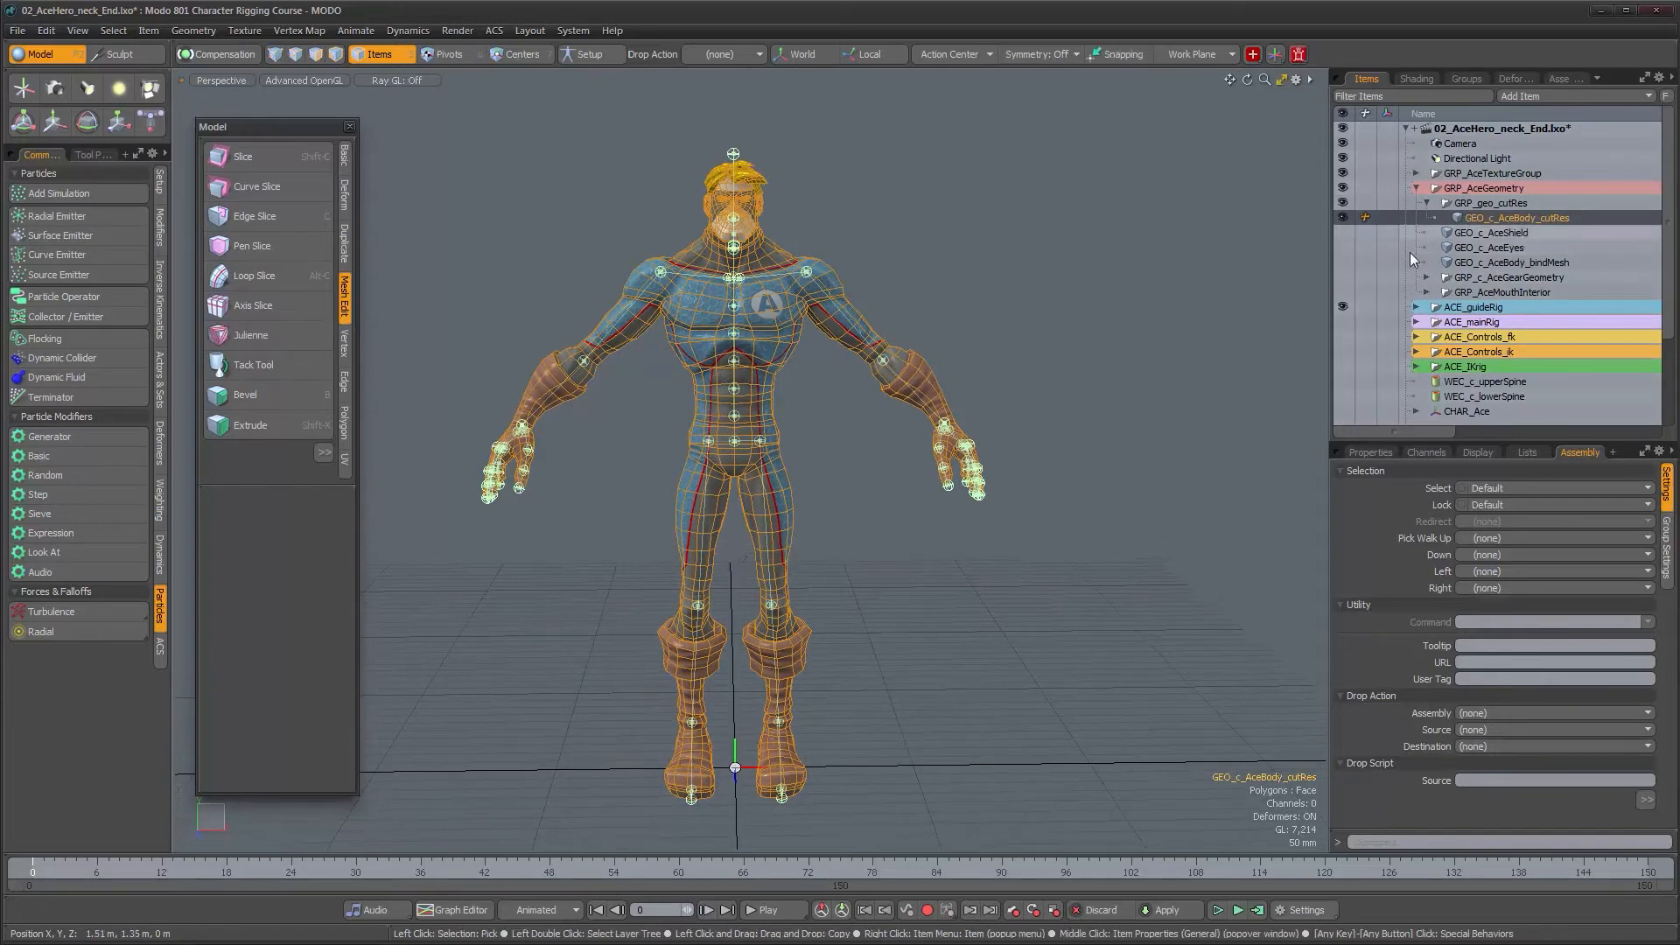
{"action": "right_click", "coordinate": [1472, 218]}
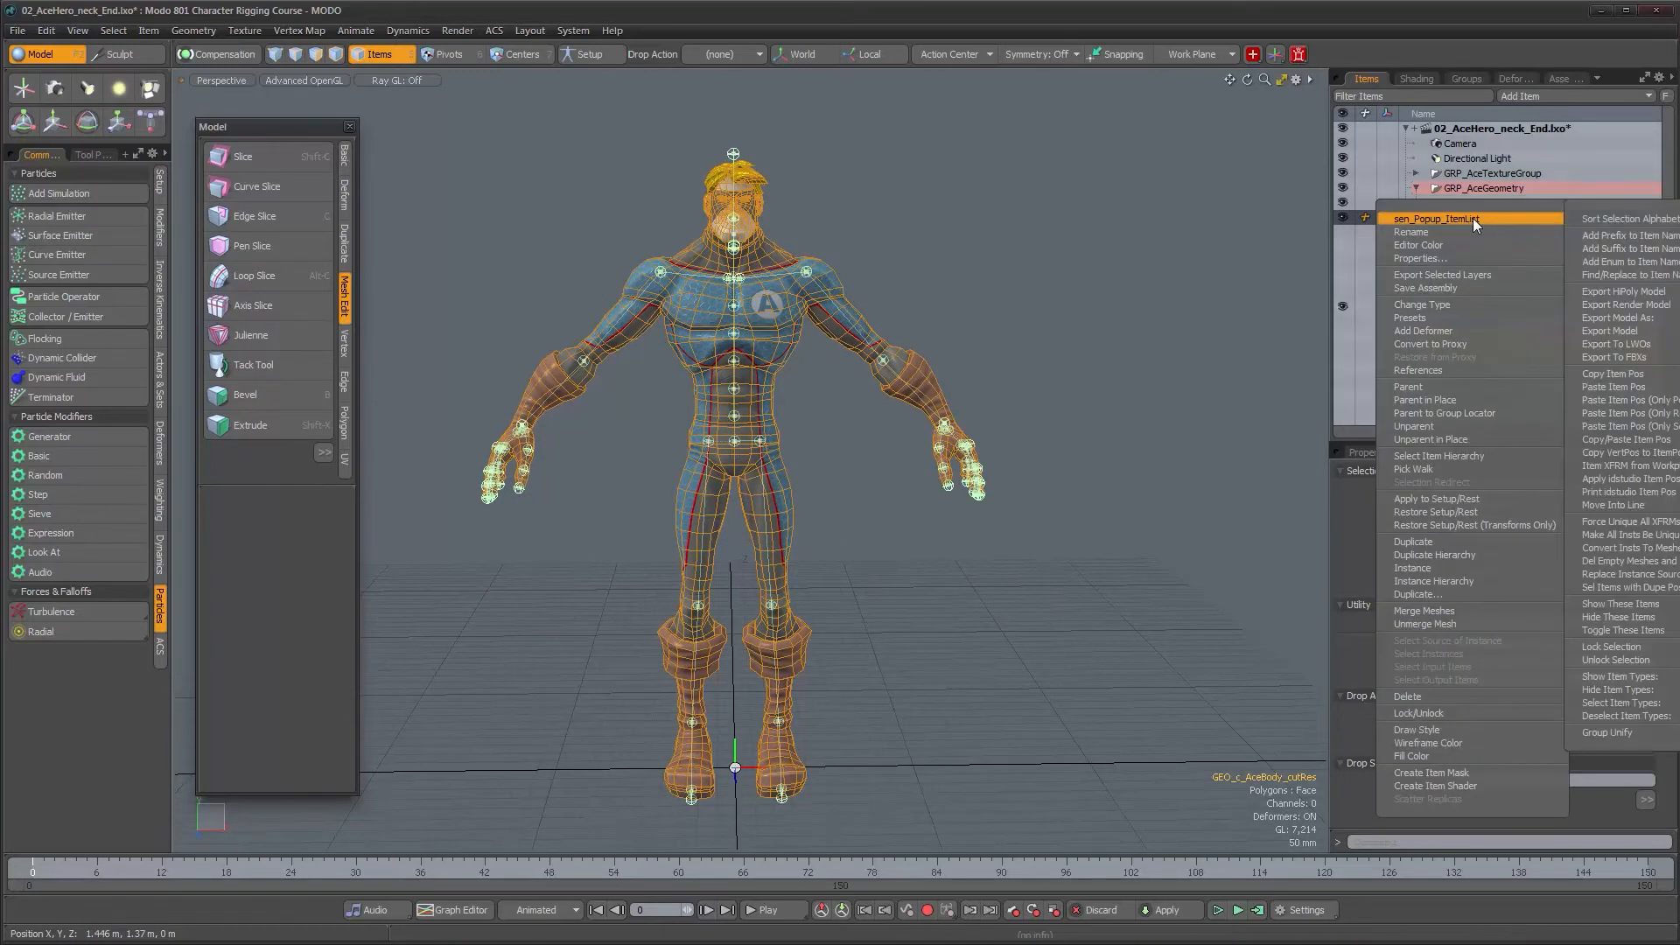
{"action": "left_click", "coordinate": [1458, 625]}
{"action": "scroll", "coordinate": [1541, 266], "scroll_direction": "down", "scroll_amount": 1}
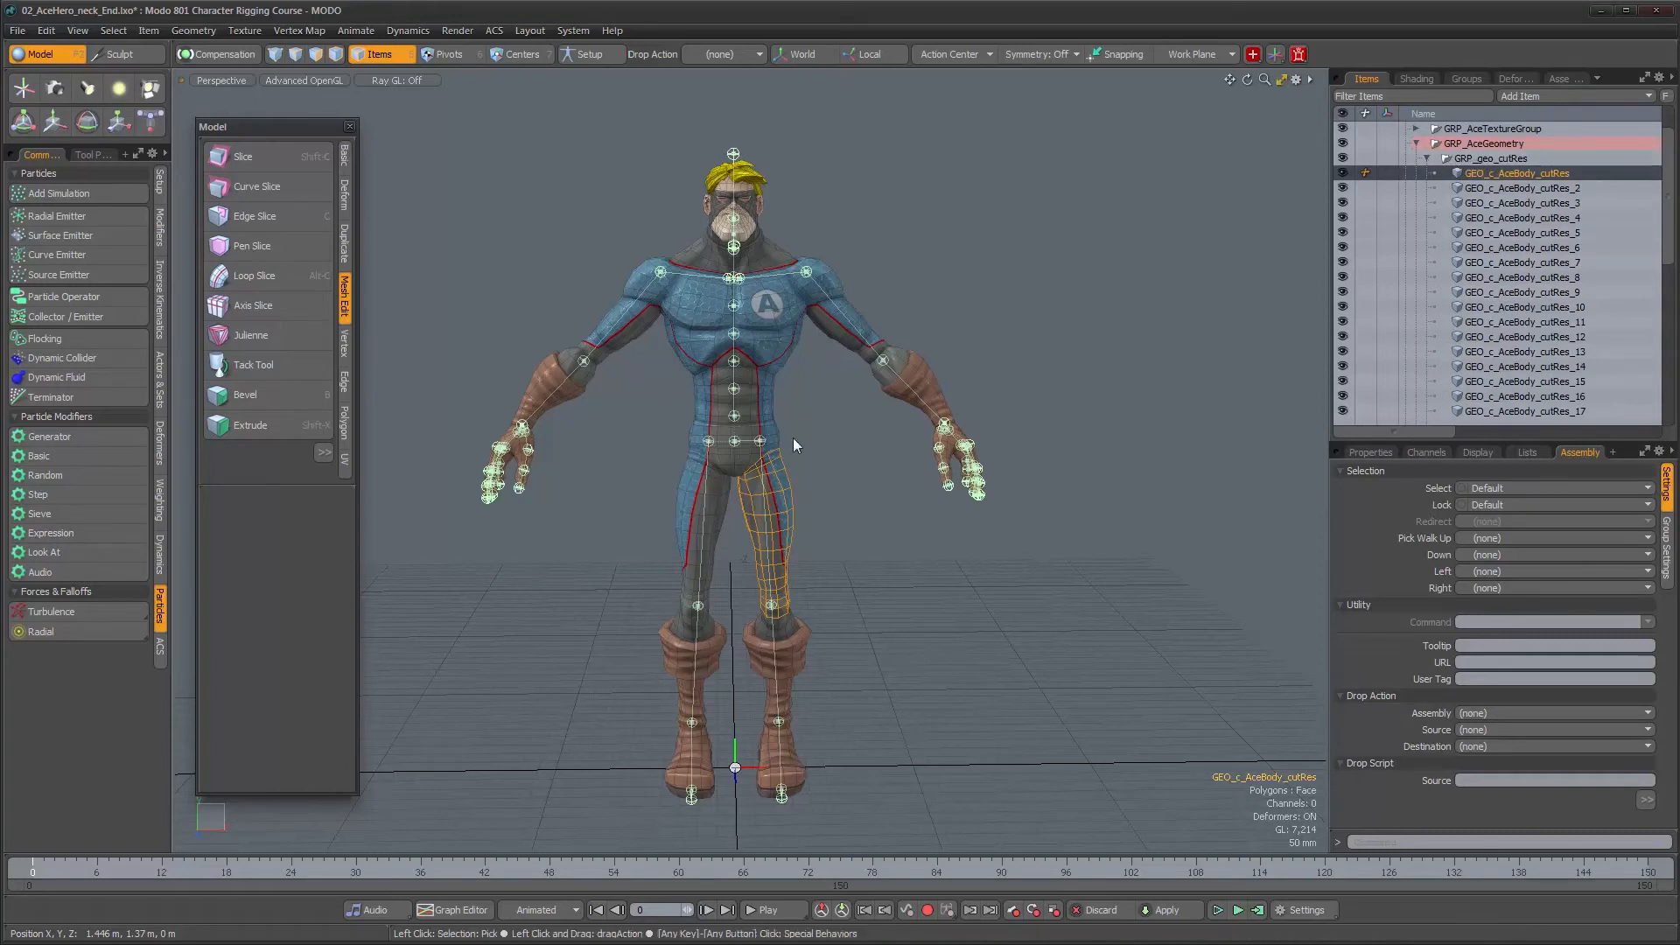
{"action": "left_click_drag", "start_coordinate": [791, 448], "coordinate": [633, 436], "text": "alt"}
Step: Hide the ACE_guideRig group so only the body pieces show
{"action": "scroll", "coordinate": [1456, 302], "scroll_direction": "down", "scroll_amount": 5}
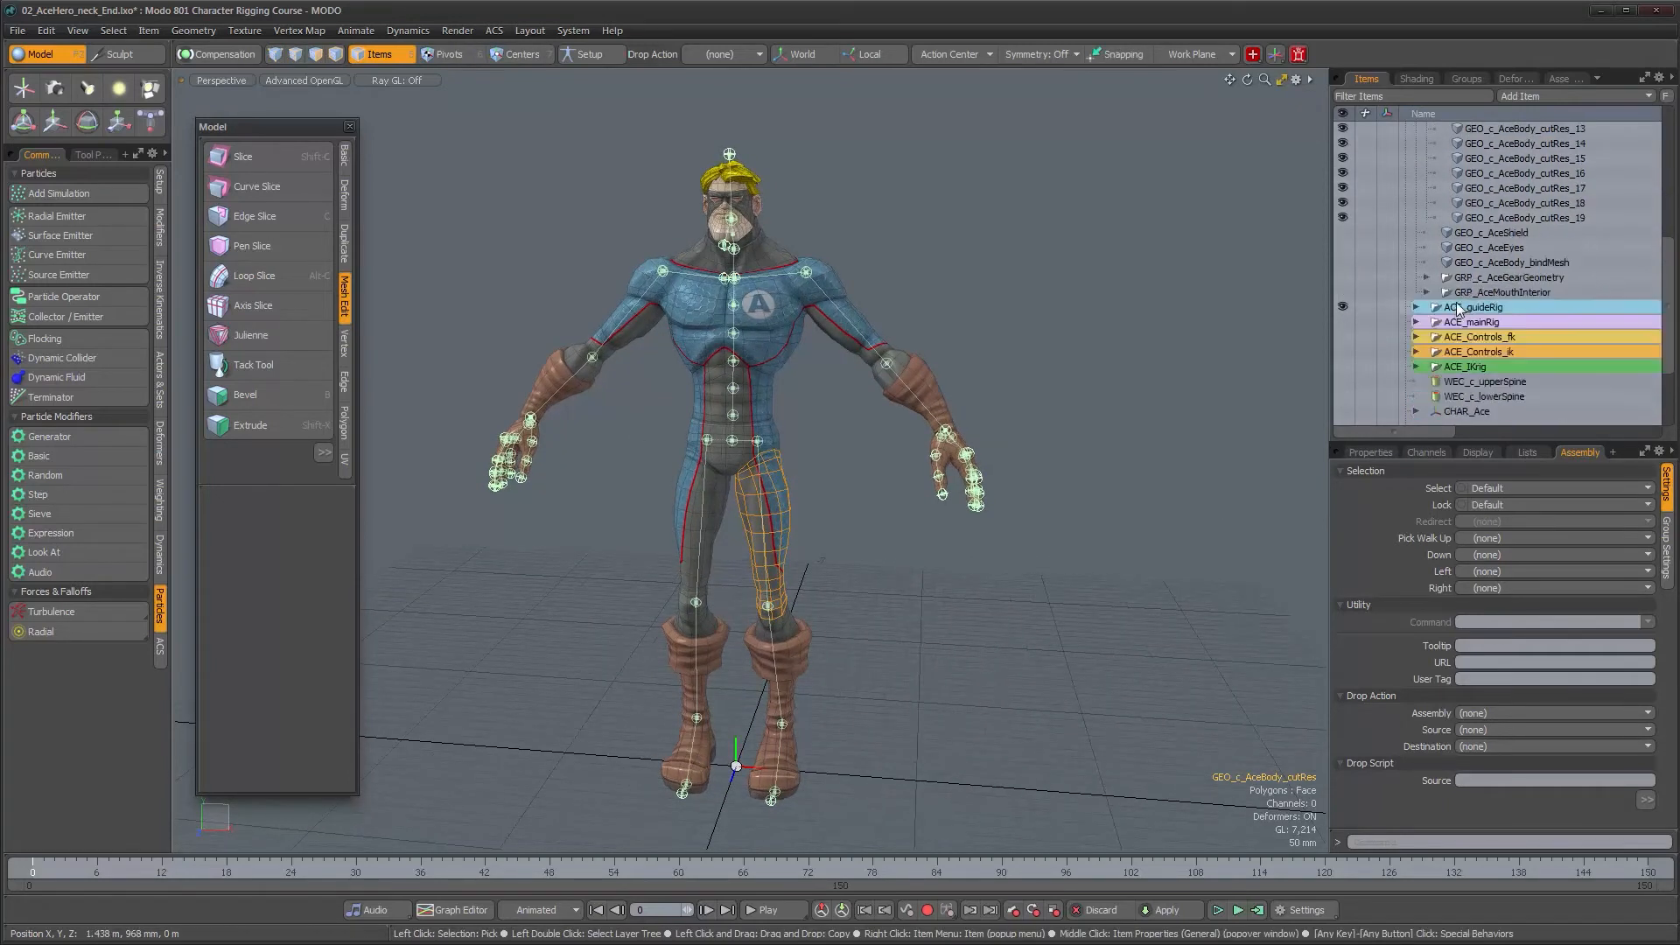
{"action": "left_click", "coordinate": [1342, 307]}
{"action": "left_click_drag", "start_coordinate": [857, 350], "coordinate": [973, 346], "text": "alt"}
Step: Rename the left calf piece, cutRes_19, as GEO_l_AceBody_cutRes_calf
{"action": "scroll", "coordinate": [1540, 264], "scroll_direction": "up", "scroll_amount": 4}
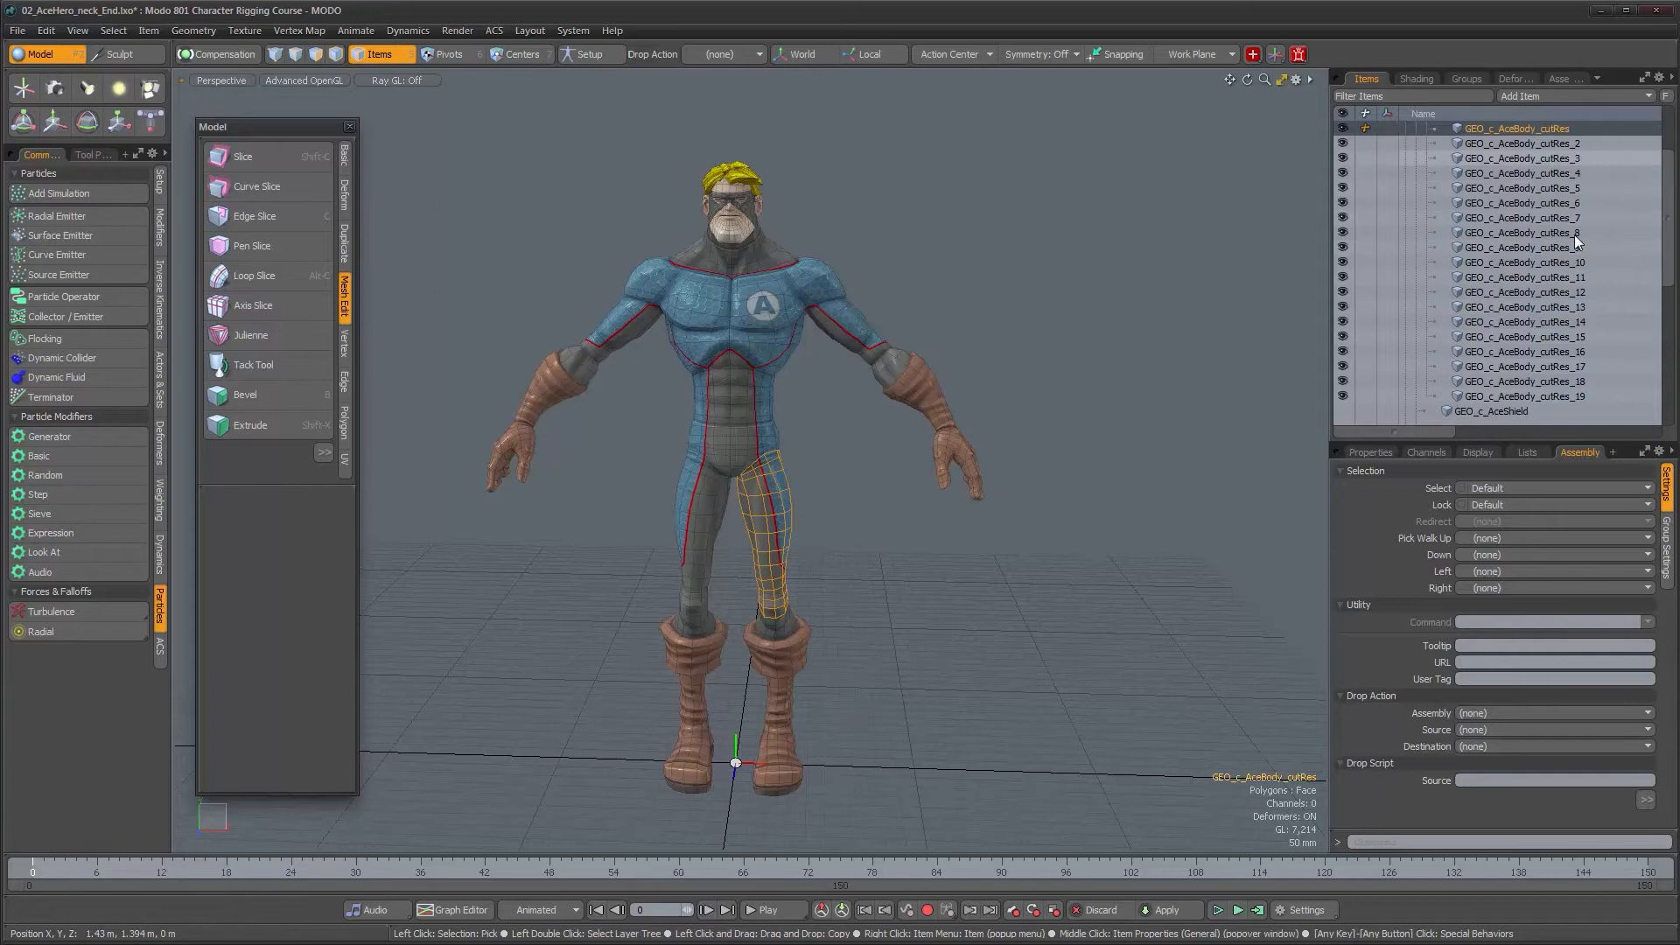
{"action": "left_click", "coordinate": [1575, 397], "text": "shift"}
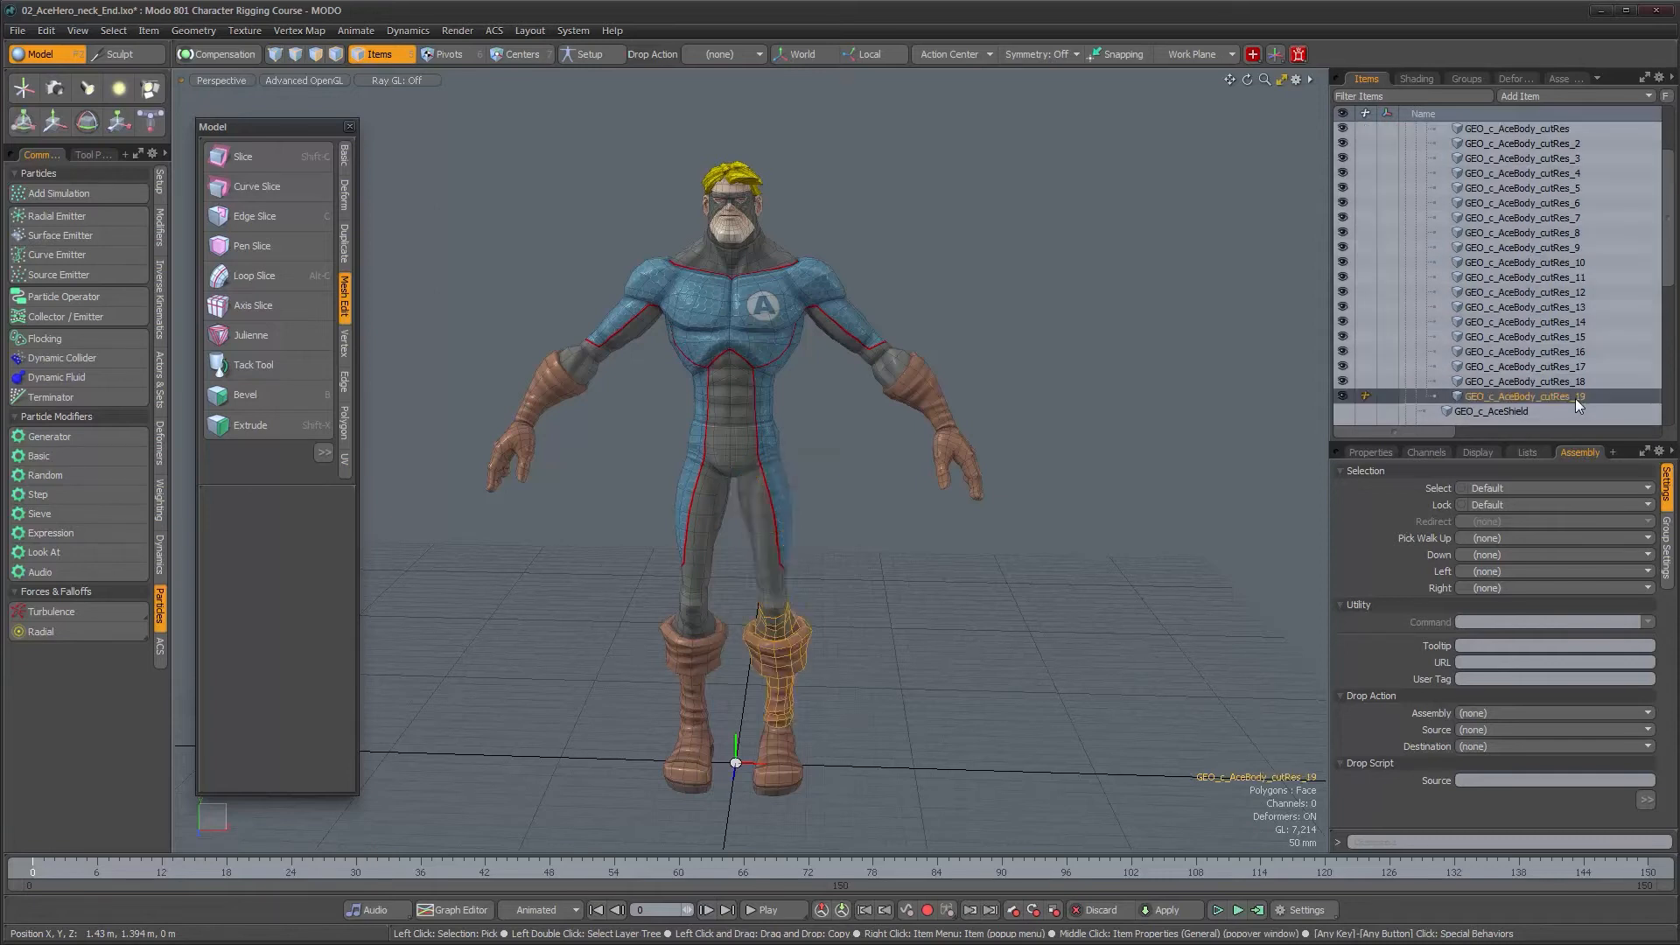
{"action": "double_click", "coordinate": [1575, 397]}
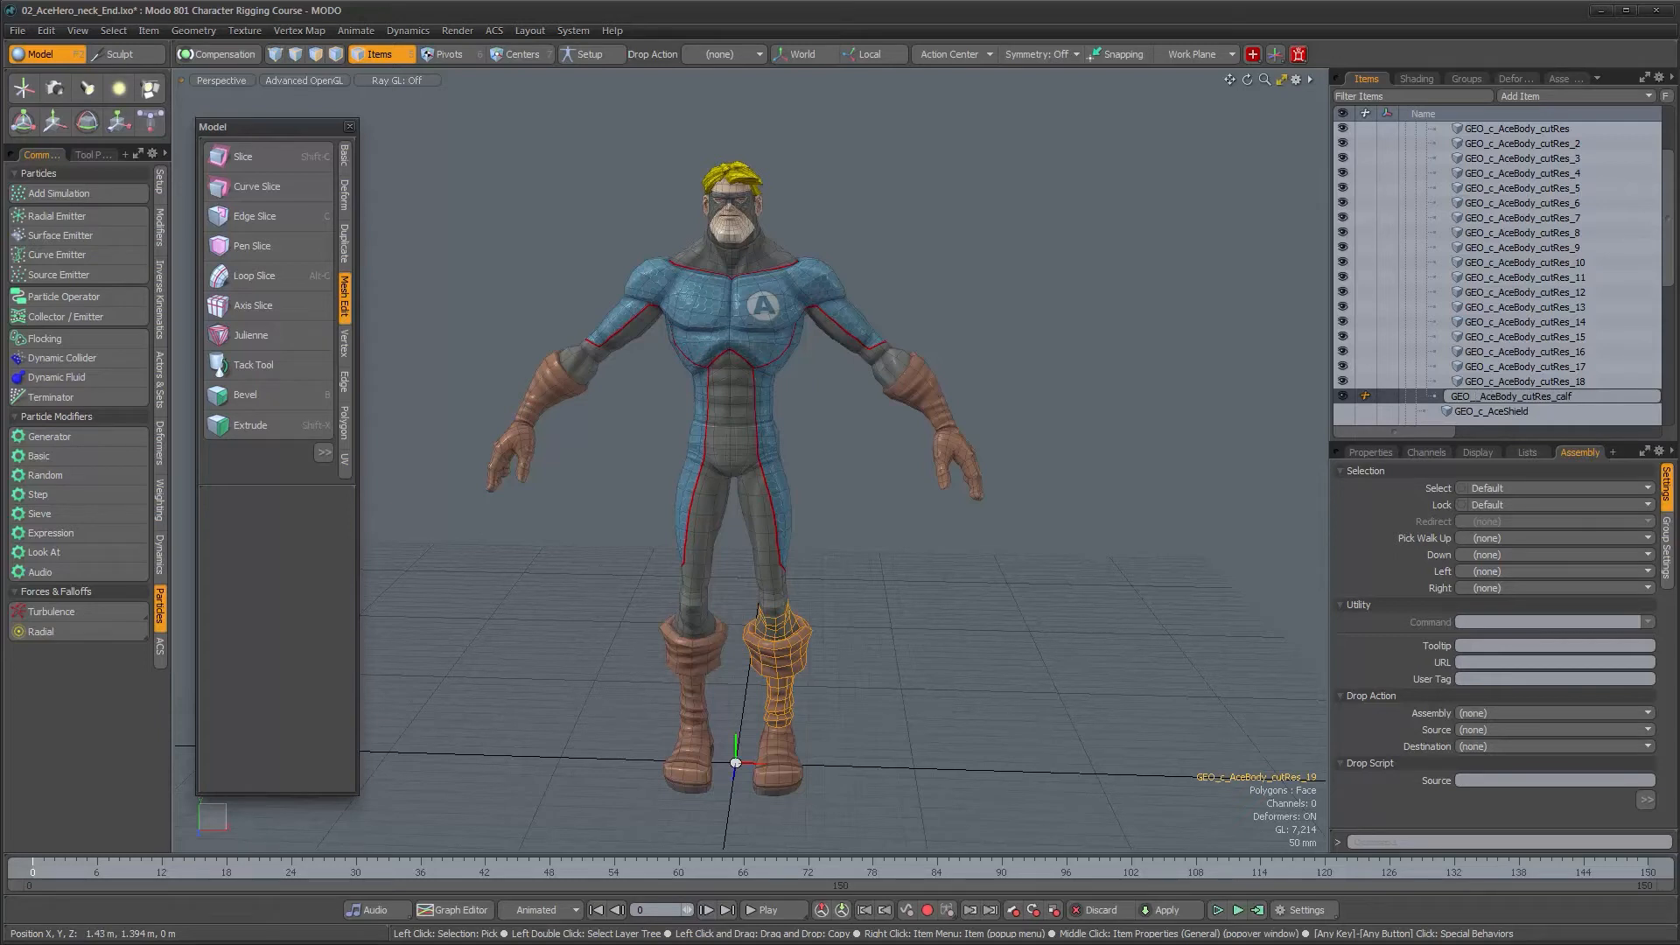
Step: Select the torso piece GEO_c_AceBody_cutRes_18 and hide it, leaving its name as is
{"action": "left_click", "coordinate": [1551, 381]}
{"action": "left_click_drag", "start_coordinate": [1071, 415], "coordinate": [667, 356], "text": "alt"}
{"action": "scroll", "coordinate": [700, 341], "scroll_direction": "up", "scroll_amount": 3}
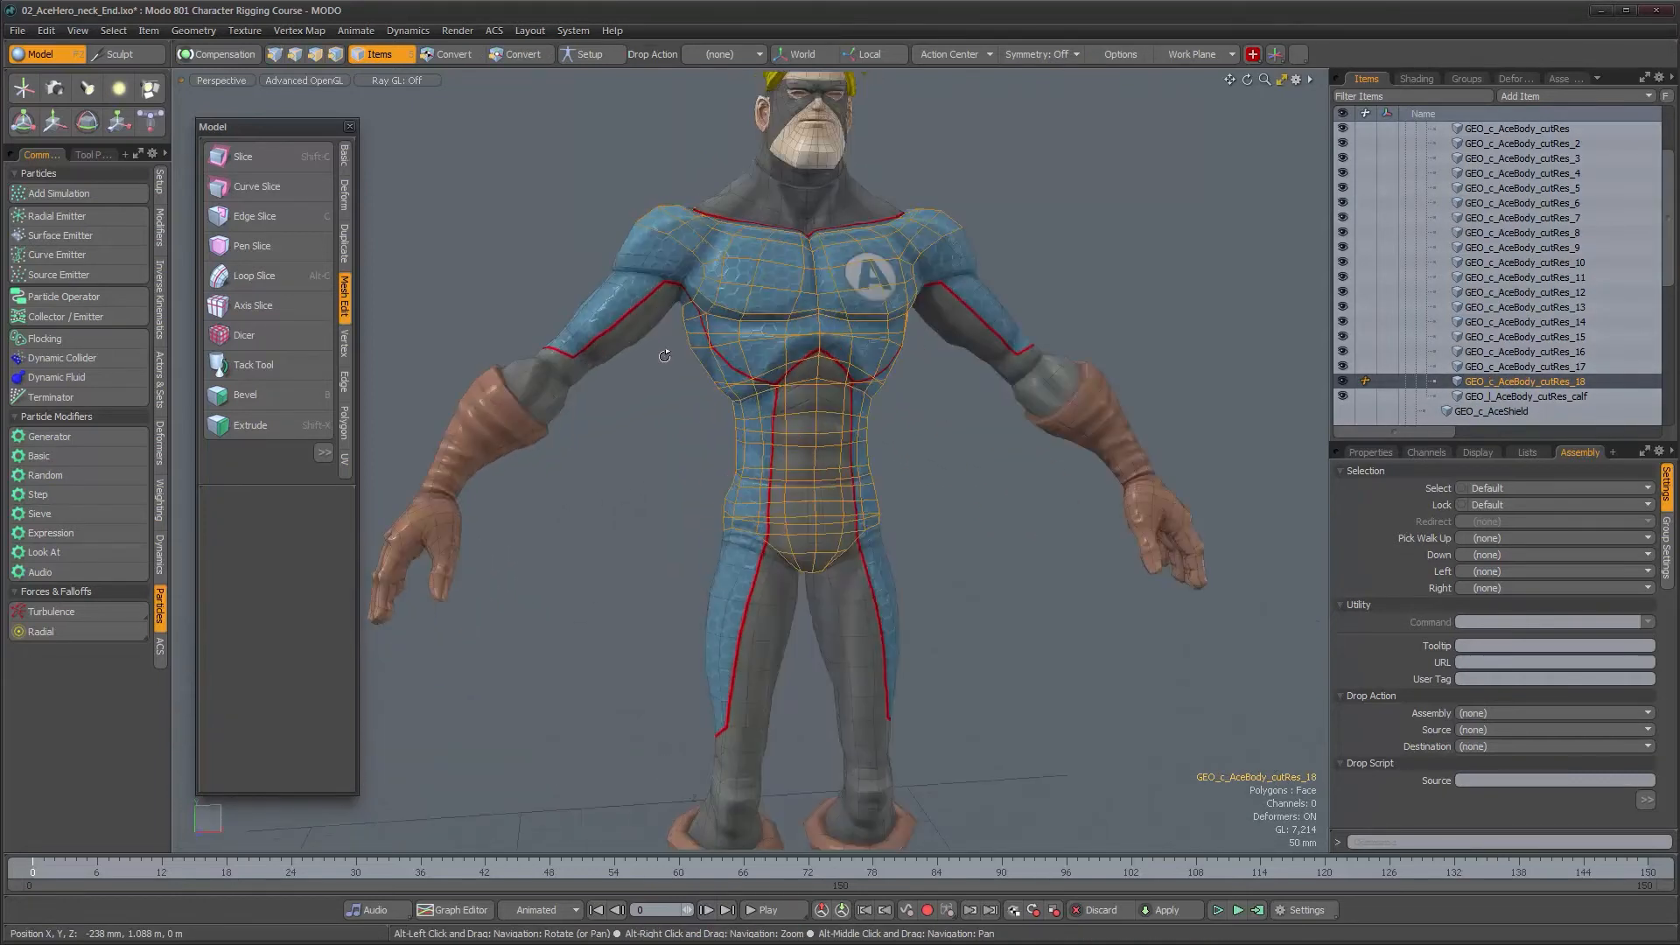
{"action": "scroll", "coordinate": [670, 354], "scroll_direction": "up", "scroll_amount": 2}
{"action": "left_click_drag", "start_coordinate": [801, 271], "coordinate": [745, 376], "text": "alt"}
{"action": "right_click_drag", "start_coordinate": [875, 365], "coordinate": [919, 390], "text": "alt"}
{"action": "left_click", "coordinate": [1342, 382]}
{"action": "right_click_drag", "start_coordinate": [998, 355], "coordinate": [919, 350], "text": "alt"}
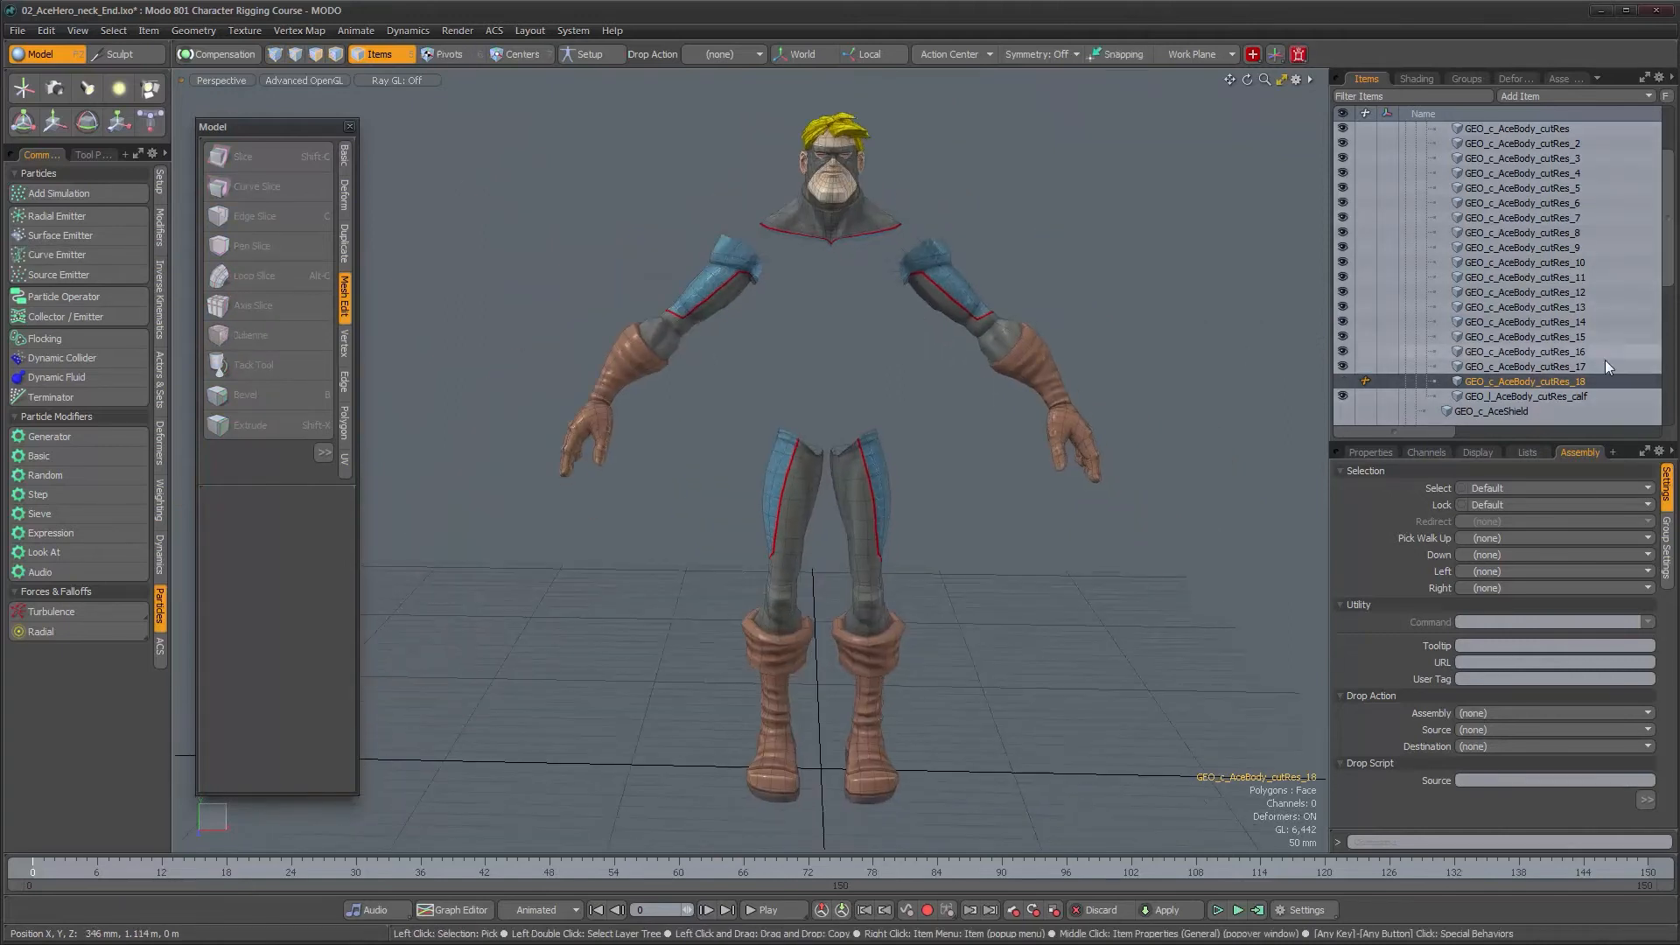
Step: Rename the right upper arm piece, cutRes_17, as GEO_r_AceBody_cutRes_upperArm
{"action": "left_click", "coordinate": [1544, 367]}
{"action": "double_click", "coordinate": [1544, 367]}
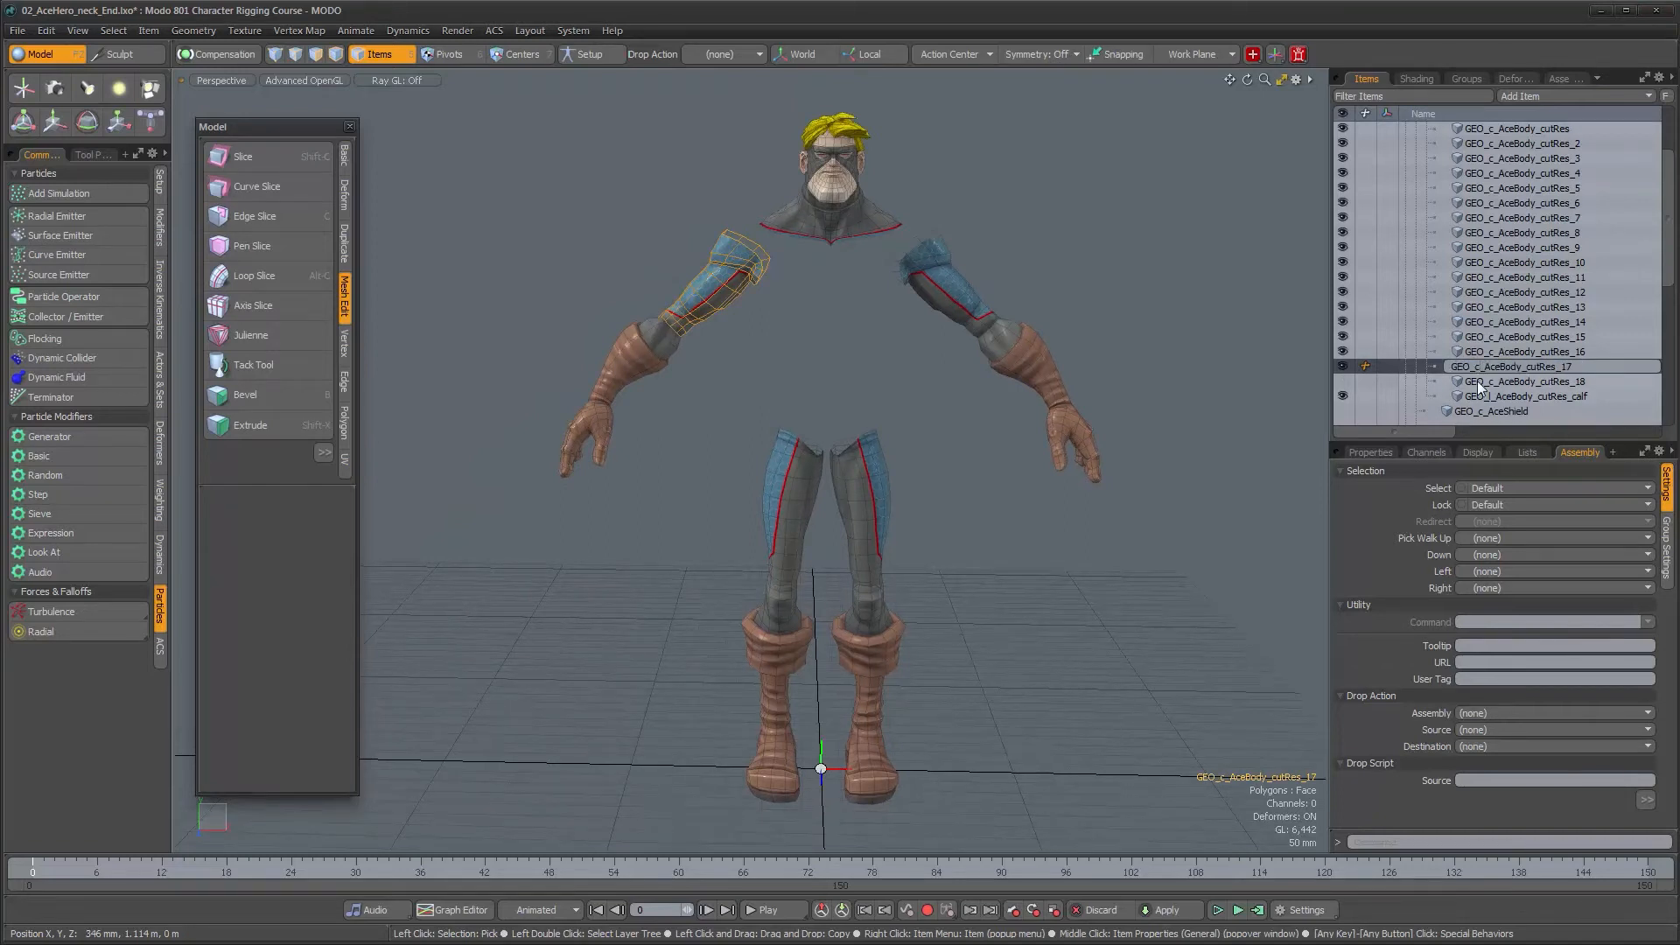
{"action": "key", "text": "BackSpace"}
{"action": "type", "text": "r"}
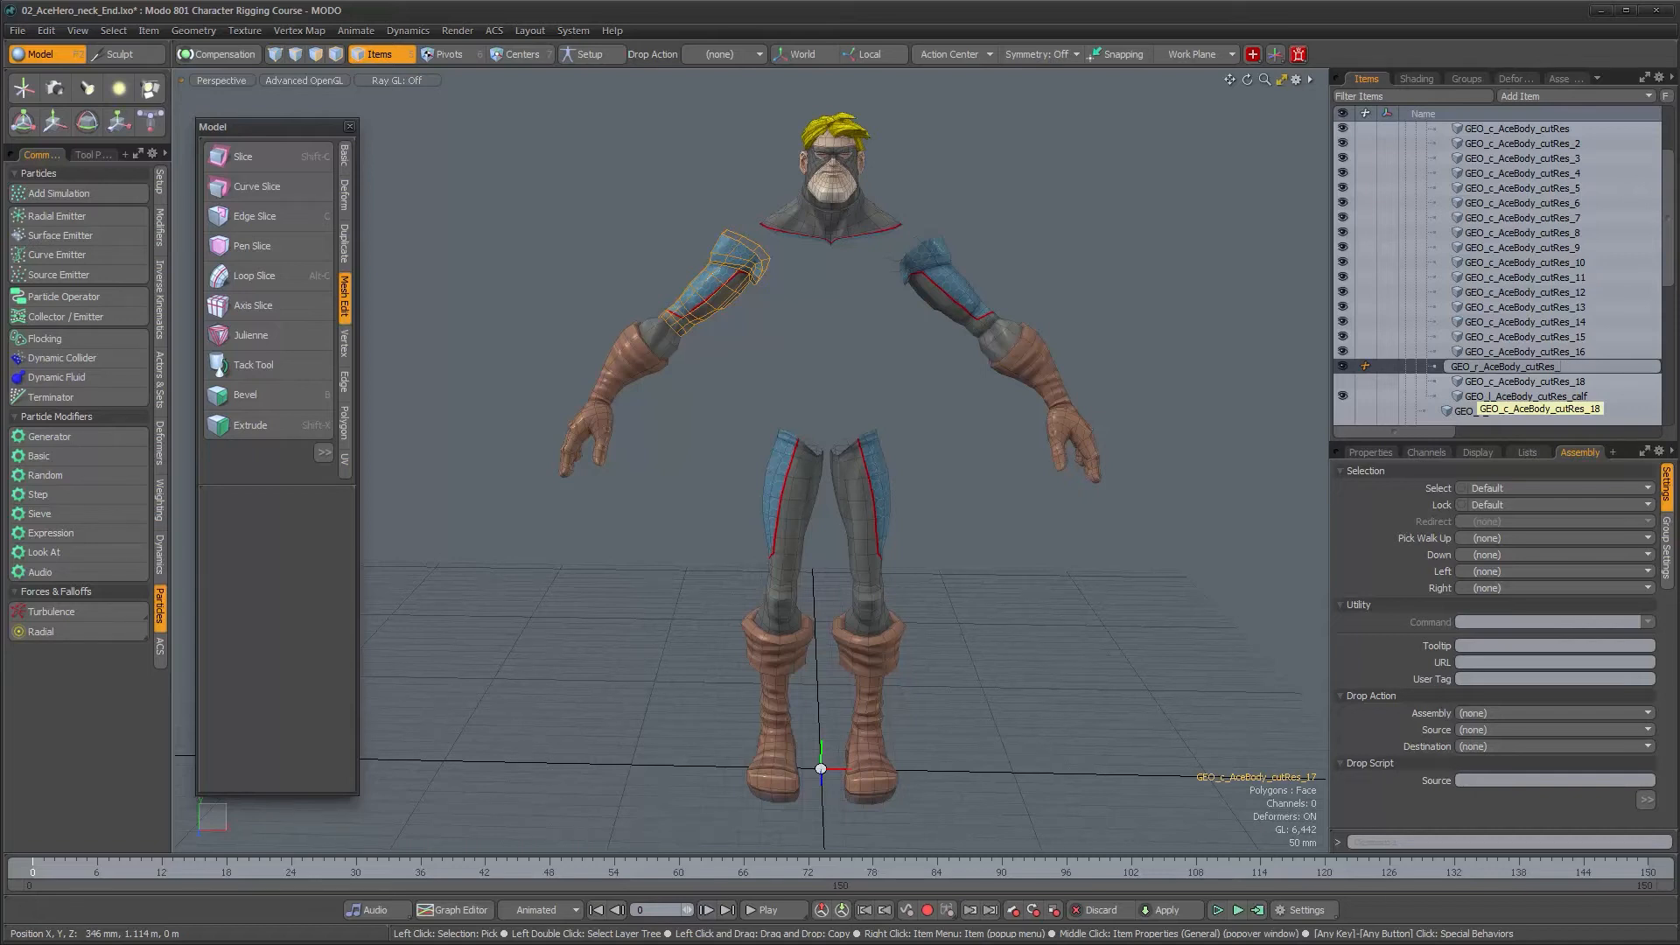
{"action": "type", "text": "m"}
{"action": "key", "text": "Return"}
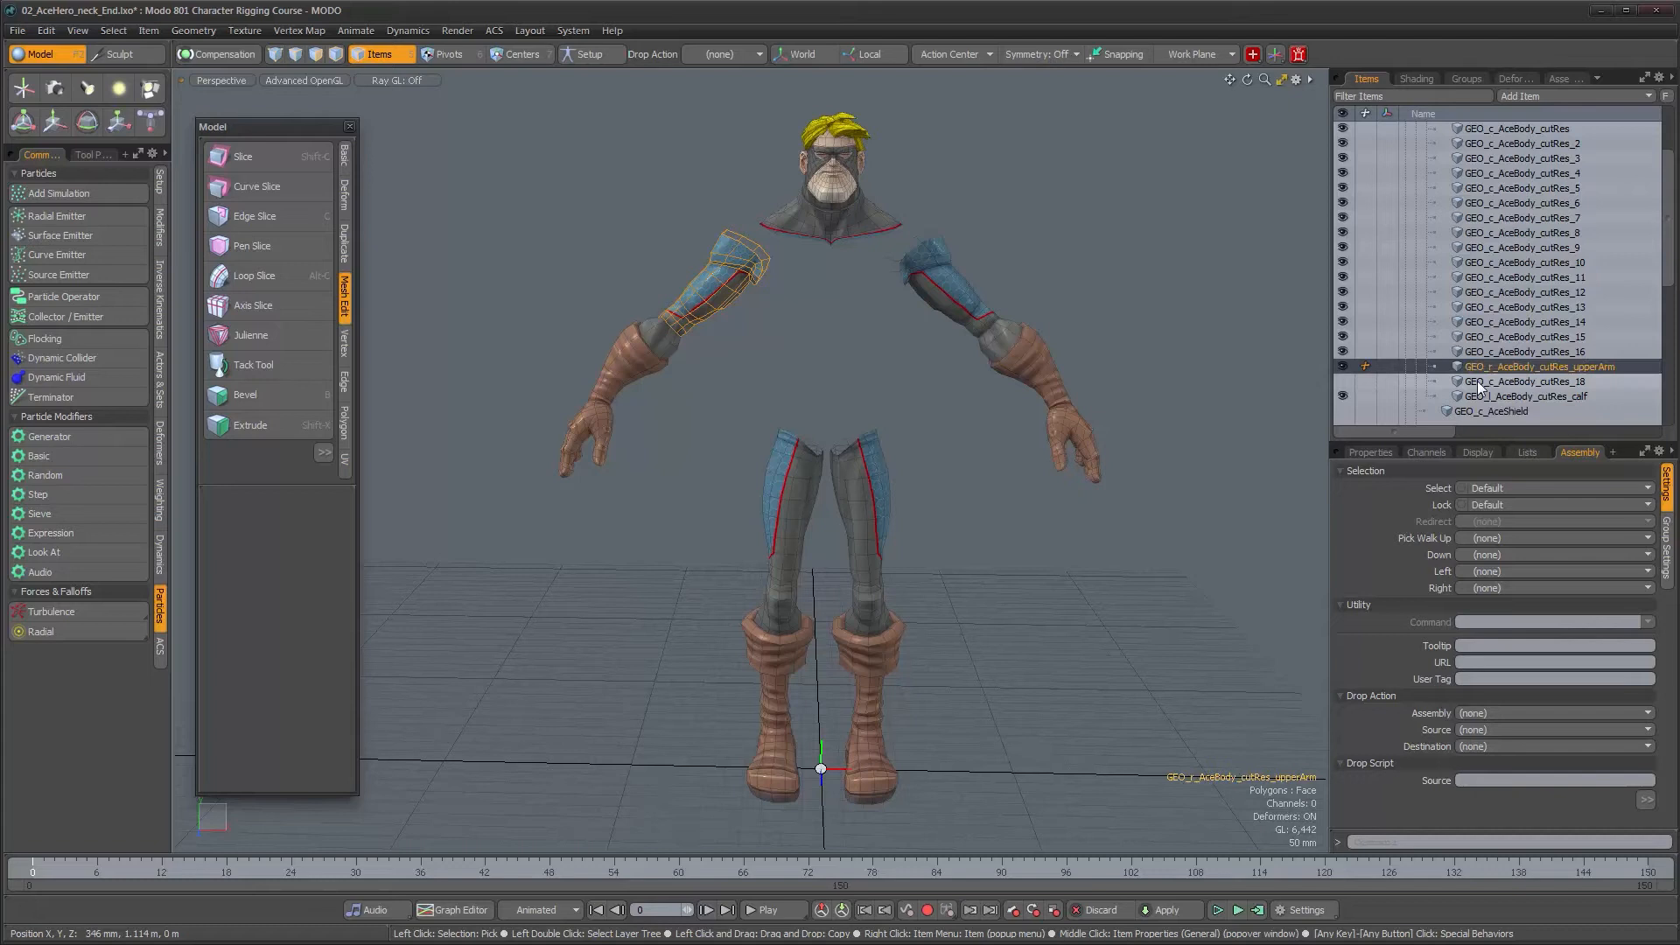
Step: Rename the right forearm piece, cutRes_16, as GEO_r_AceBody_cutRres_lowerArm
{"action": "left_click", "coordinate": [1482, 354]}
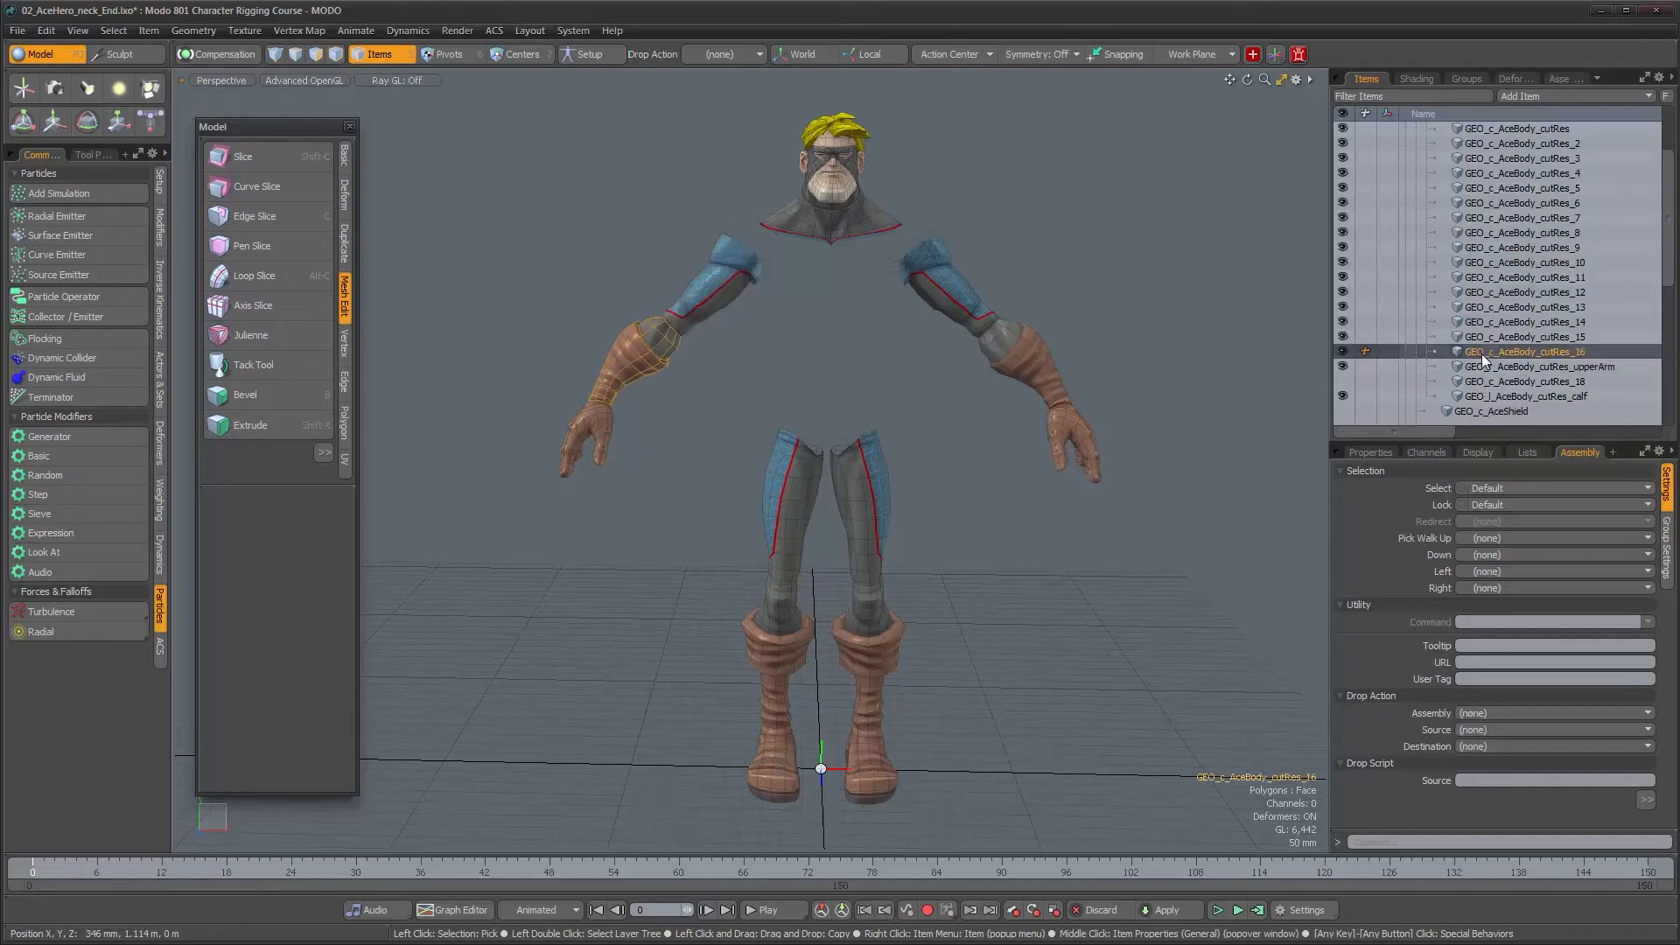
{"action": "double_click", "coordinate": [1486, 354]}
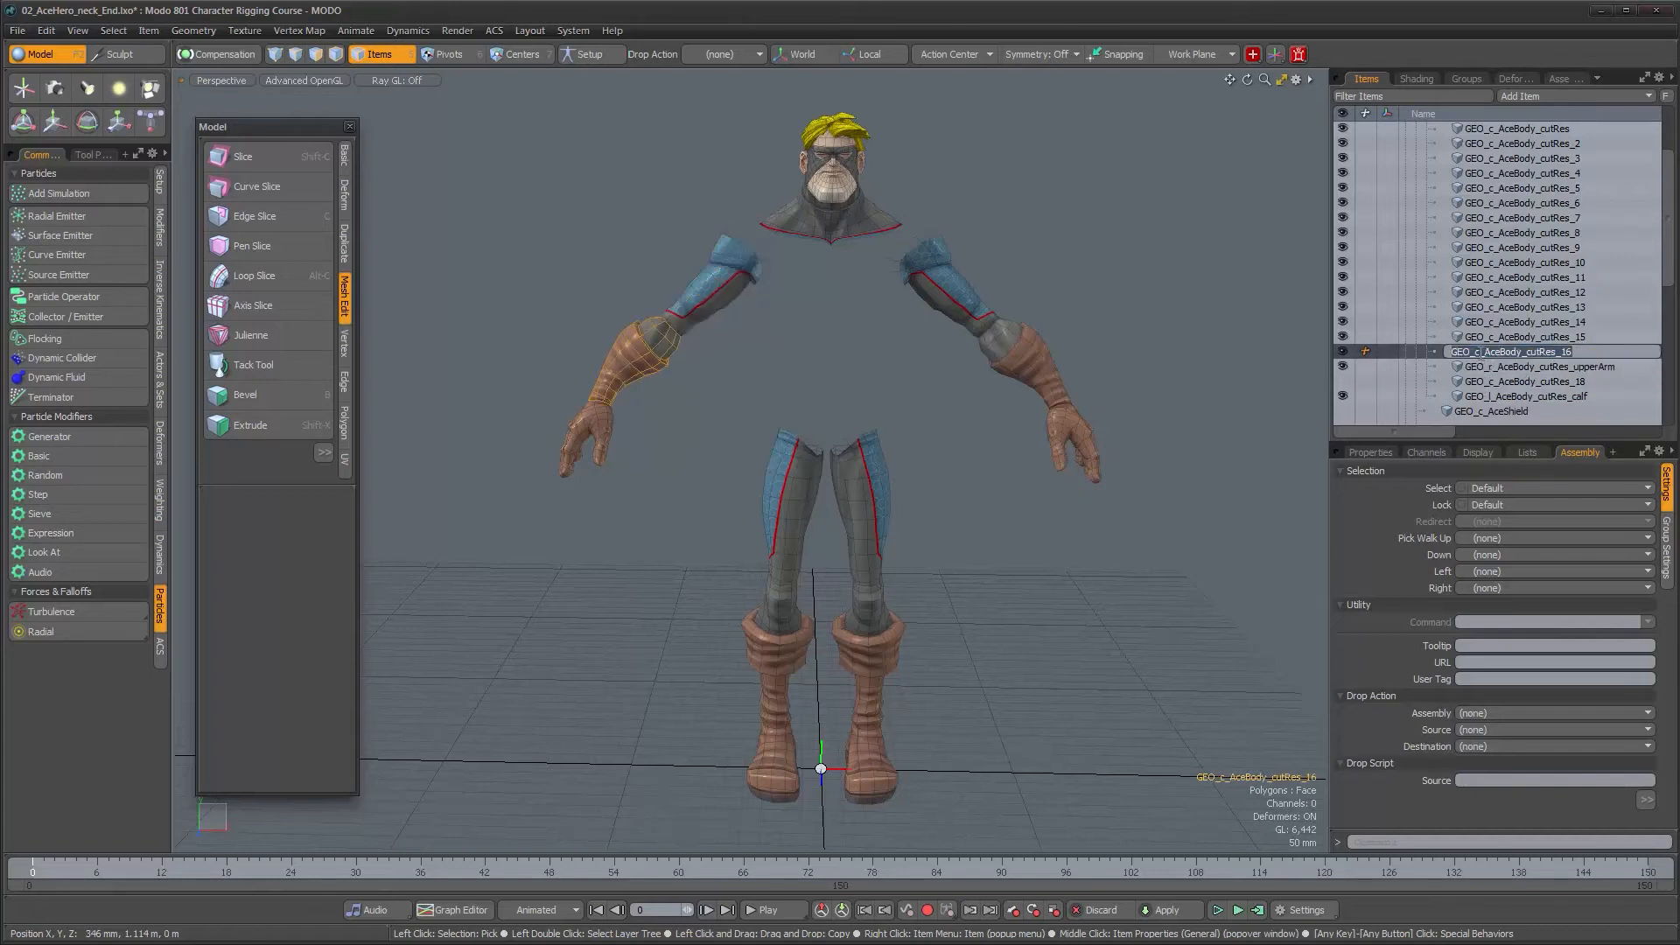
{"action": "key", "text": "BackSpace"}
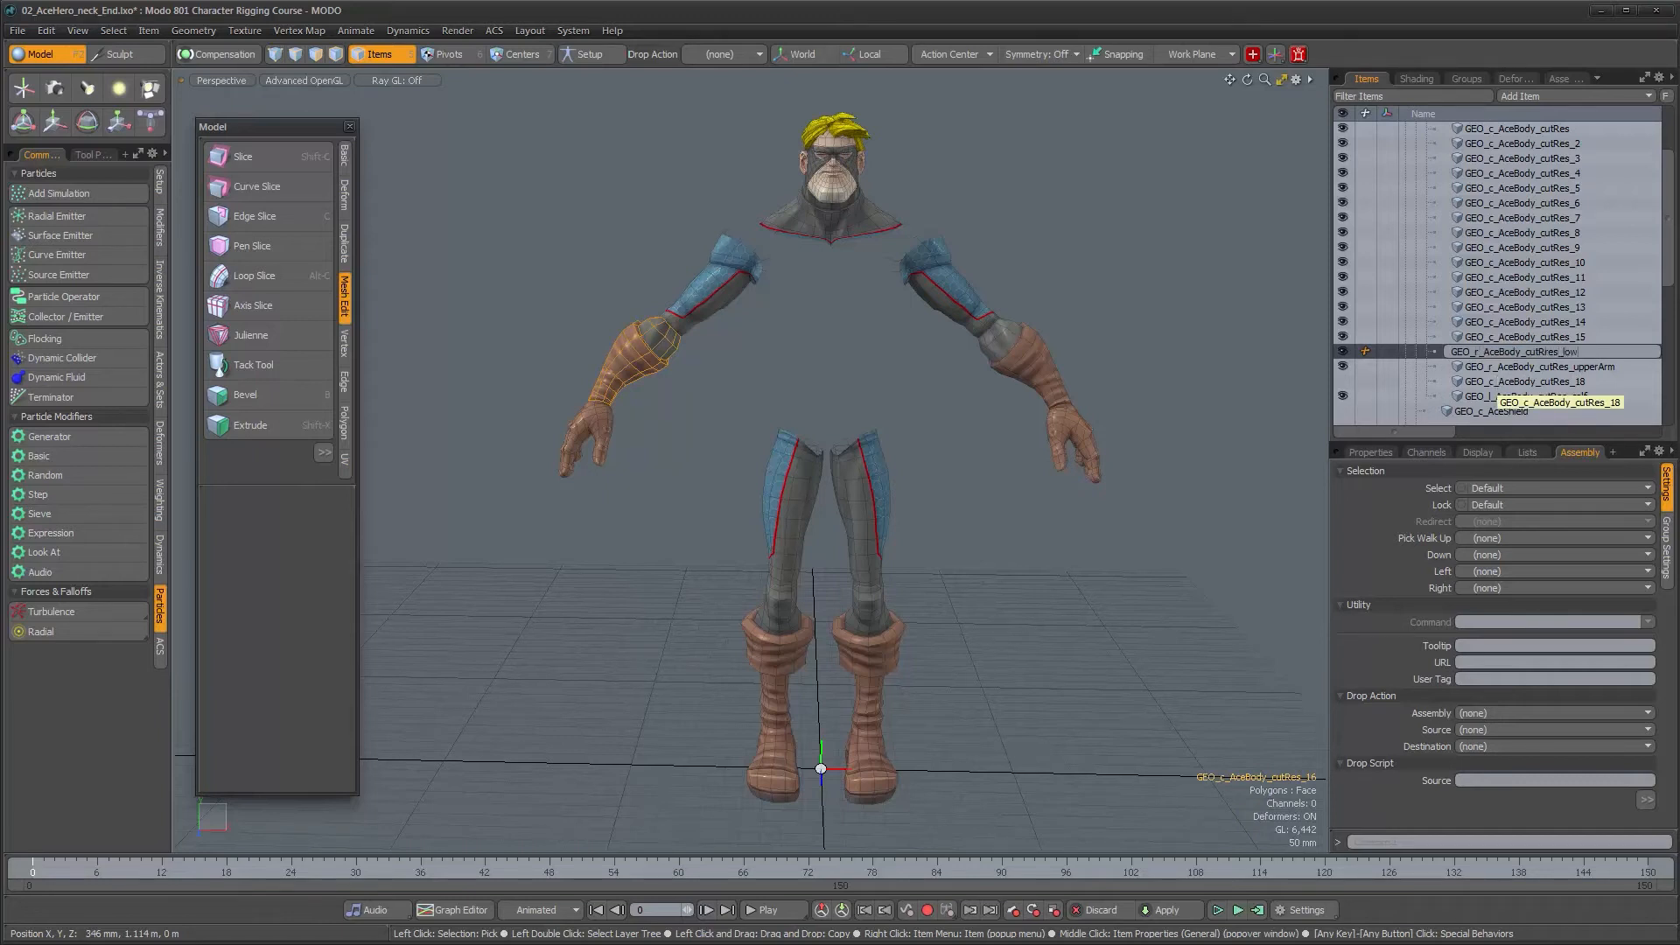
{"action": "type", "text": "rm"}
{"action": "key", "text": "Return"}
{"action": "left_click_drag", "start_coordinate": [791, 385], "coordinate": [739, 382], "text": "alt"}
{"action": "scroll", "coordinate": [759, 385], "scroll_direction": "up", "scroll_amount": 2}
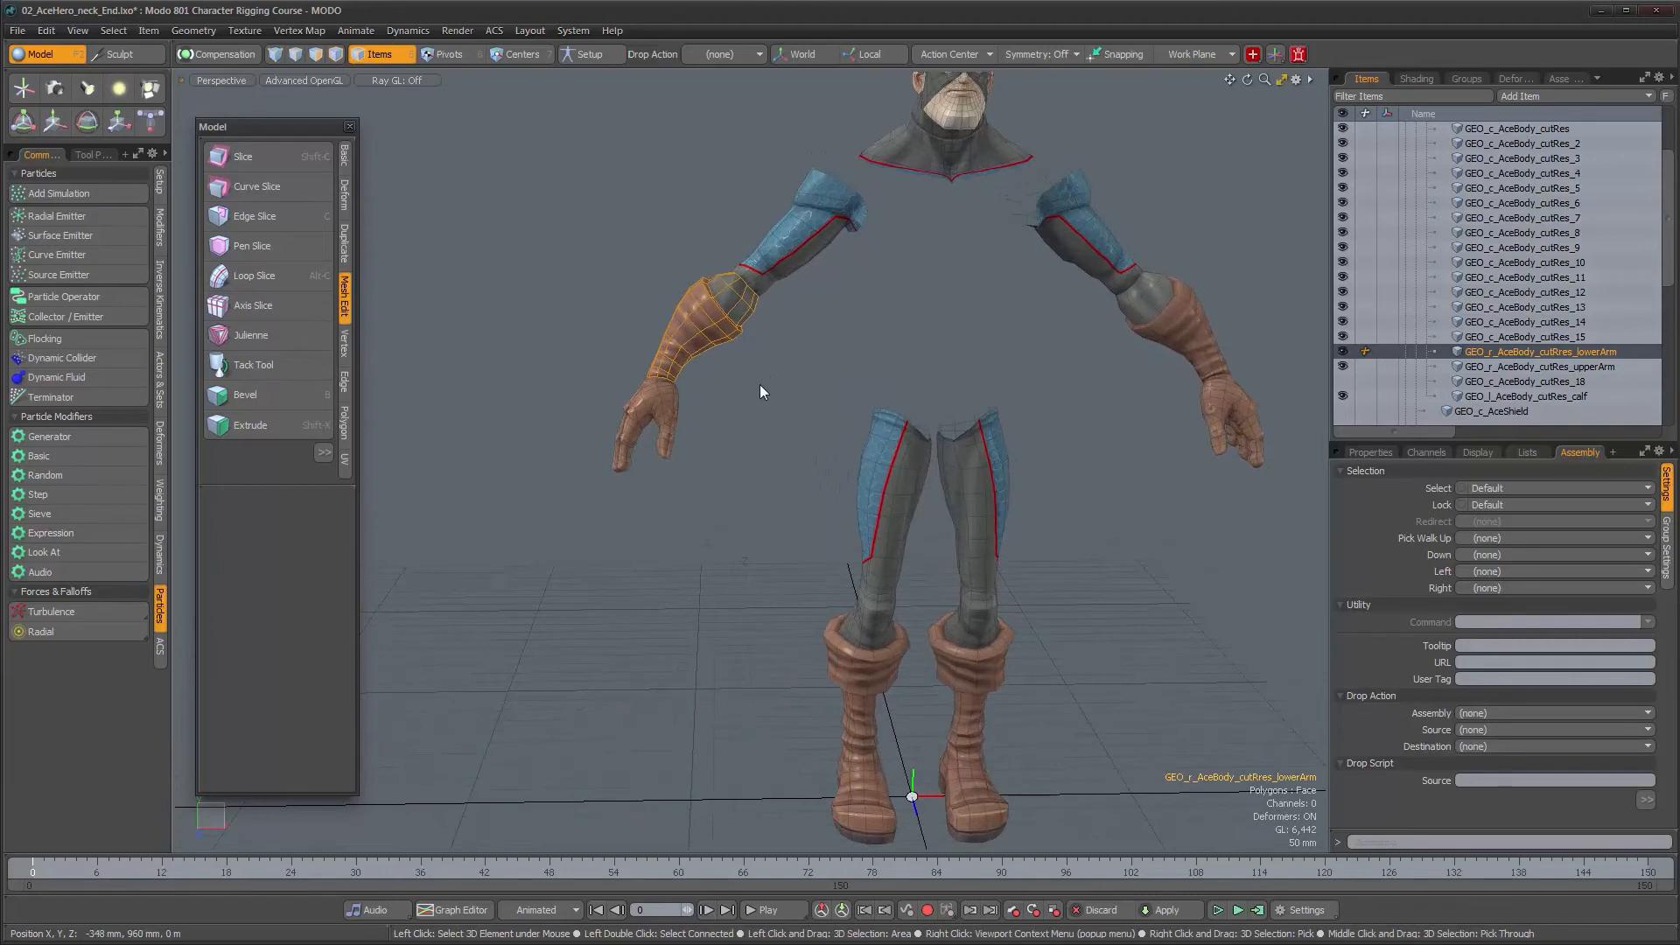
{"action": "scroll", "coordinate": [865, 423], "scroll_direction": "down", "scroll_amount": 2}
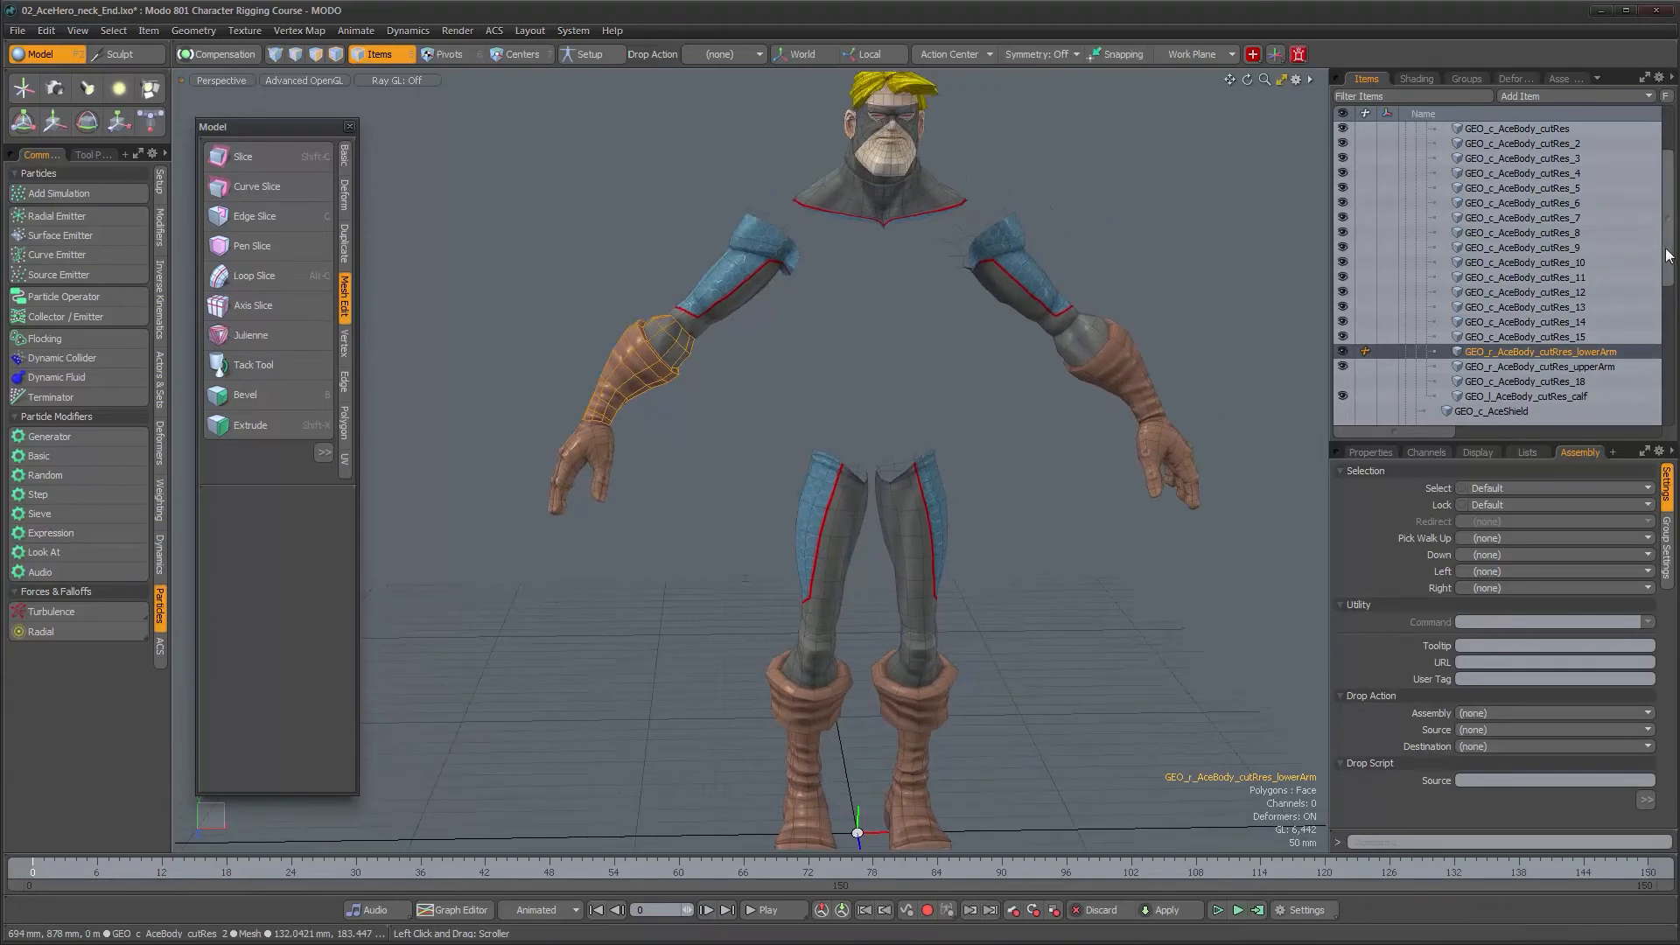
{"action": "scroll", "coordinate": [1566, 168], "scroll_direction": "up", "scroll_amount": 1}
{"action": "left_click_drag", "start_coordinate": [910, 373], "coordinate": [832, 343], "text": "alt"}
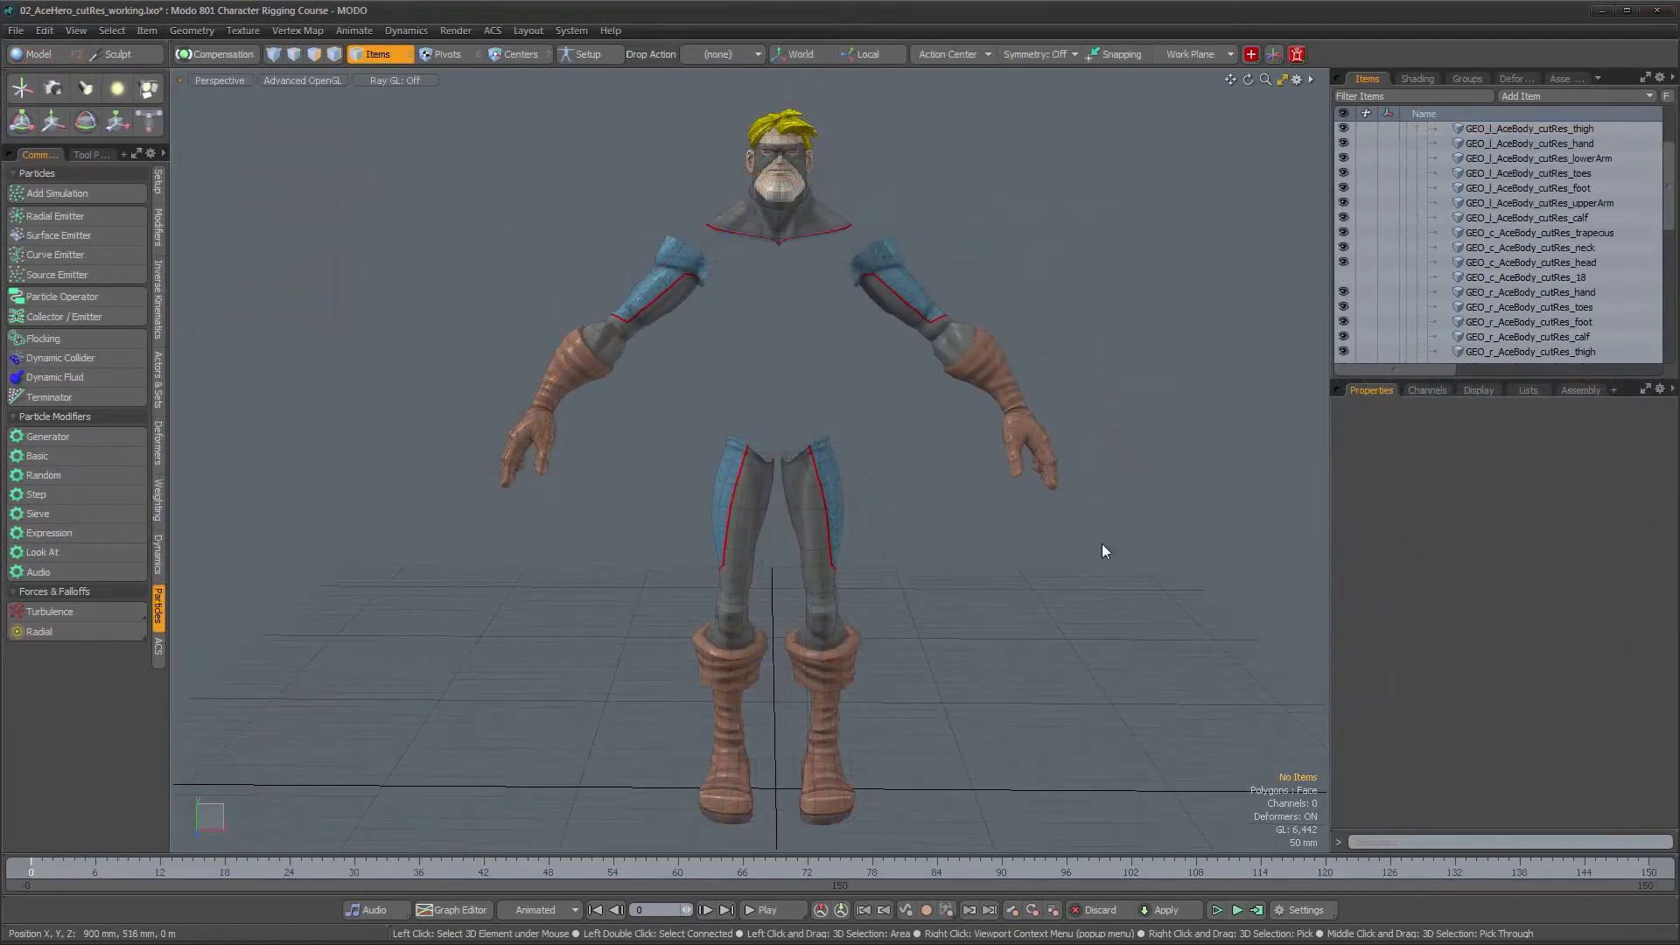
Step: Save the 02_AceHero_cutRes_working scene with the renamed body pieces
{"action": "left_click_drag", "start_coordinate": [1101, 543], "coordinate": [1661, 252], "text": "alt"}
{"action": "left_click_drag", "start_coordinate": [604, 433], "coordinate": [794, 402], "text": "alt"}
{"action": "key", "text": "ctrl+s"}
Step: Show the hidden torso piece GEO_c_AceBody_cutRes_18 again
{"action": "left_click_drag", "start_coordinate": [940, 374], "coordinate": [1173, 331], "text": "alt"}
{"action": "left_click_drag", "start_coordinate": [835, 368], "coordinate": [865, 372], "text": "alt"}
{"action": "scroll", "coordinate": [875, 369], "scroll_direction": "up", "scroll_amount": 2}
{"action": "left_click_drag", "start_coordinate": [591, 378], "coordinate": [747, 412], "text": "alt"}
{"action": "right_click_drag", "start_coordinate": [569, 409], "coordinate": [681, 420], "text": "alt"}
{"action": "left_click_drag", "start_coordinate": [983, 431], "coordinate": [906, 385], "text": "alt"}
{"action": "middle_click_drag", "start_coordinate": [907, 385], "coordinate": [842, 535], "text": "alt"}
{"action": "right_click_drag", "start_coordinate": [842, 535], "coordinate": [830, 530], "text": "alt"}
{"action": "left_click_drag", "start_coordinate": [830, 530], "coordinate": [851, 529], "text": "alt"}
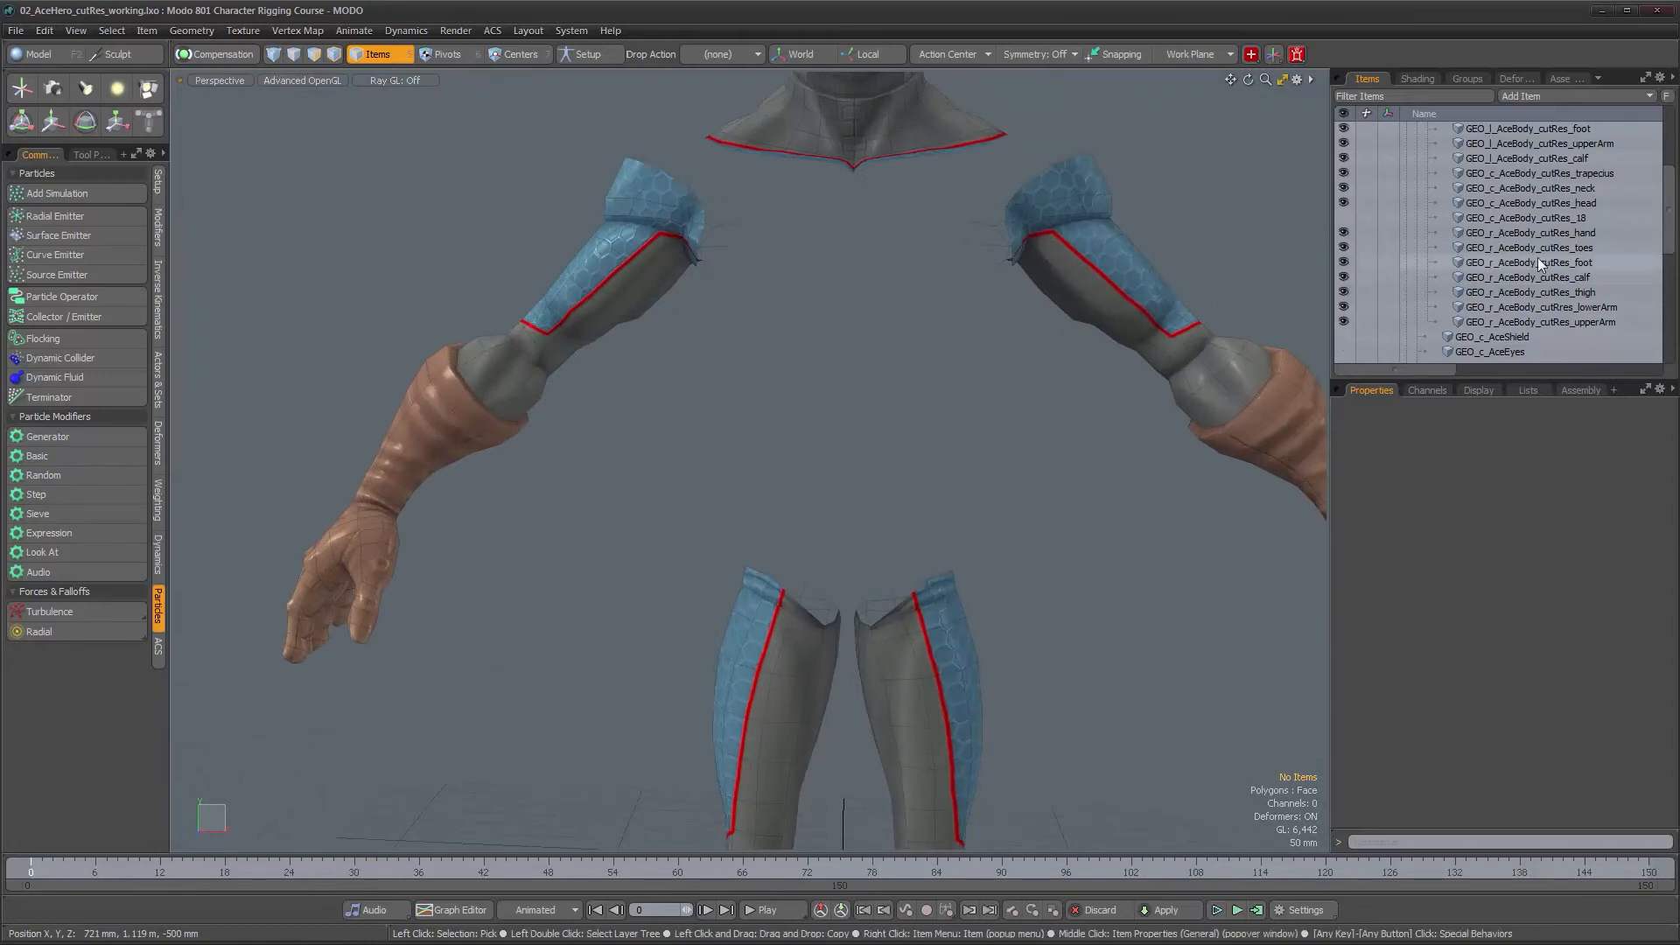
{"action": "left_click", "coordinate": [1343, 217]}
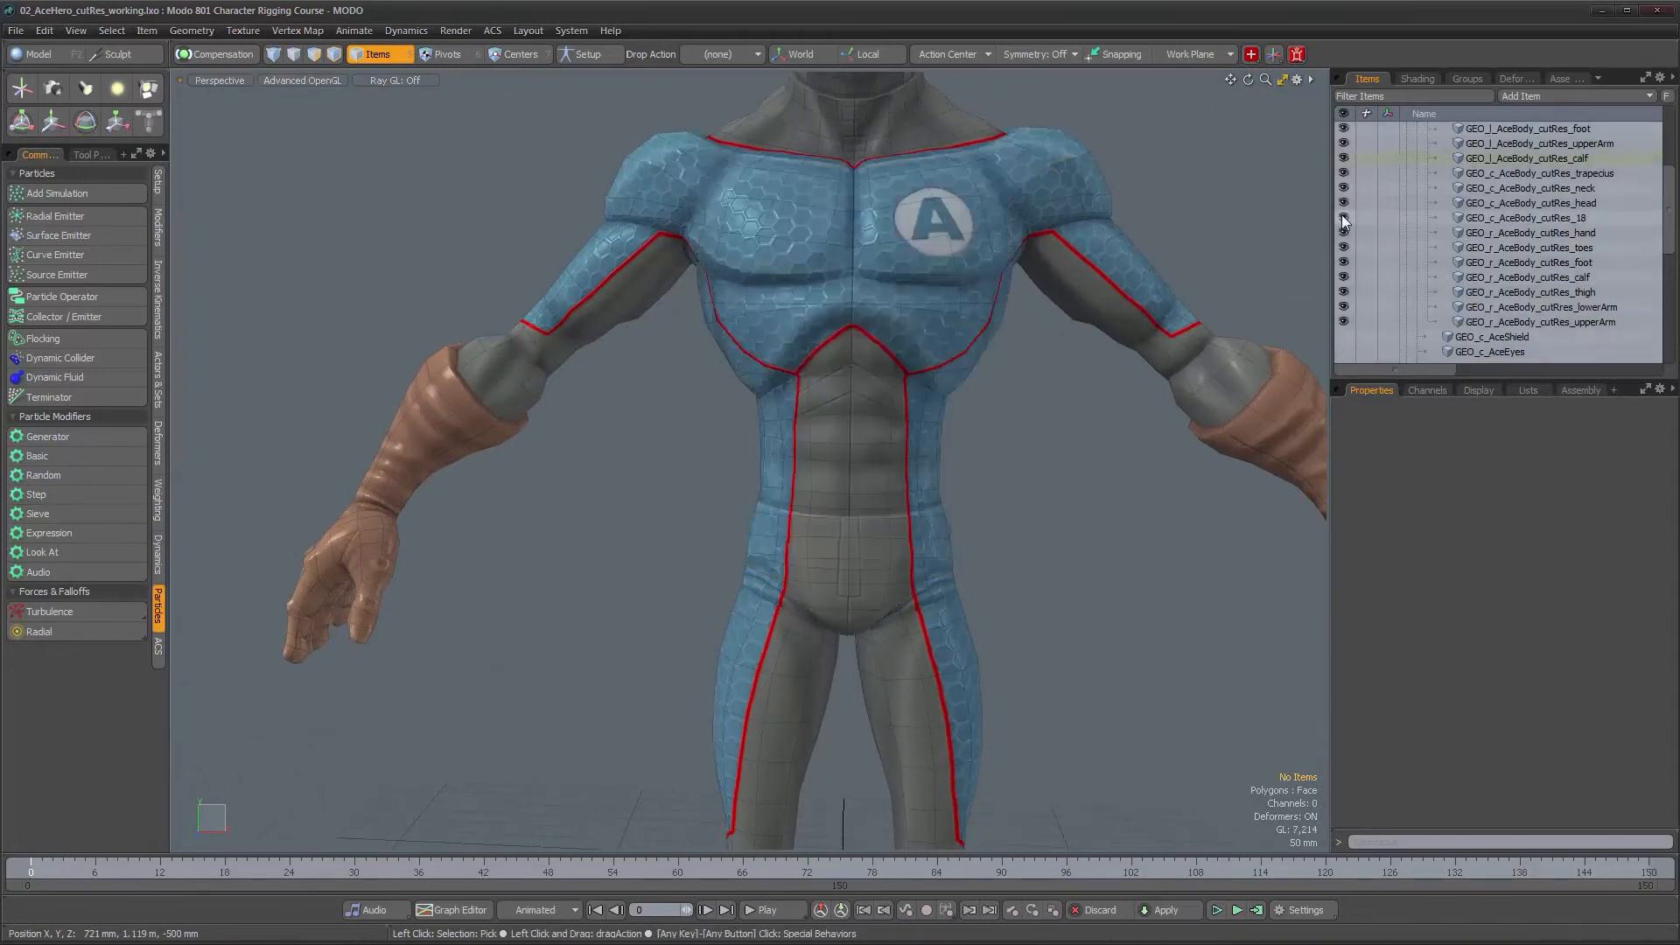
Step: Select the torso piece GEO_c_AceBody_cutRes_18 and hide the left and right upper arm pieces
{"action": "left_click", "coordinate": [1528, 217]}
{"action": "left_click_drag", "start_coordinate": [967, 394], "coordinate": [925, 414], "text": "alt"}
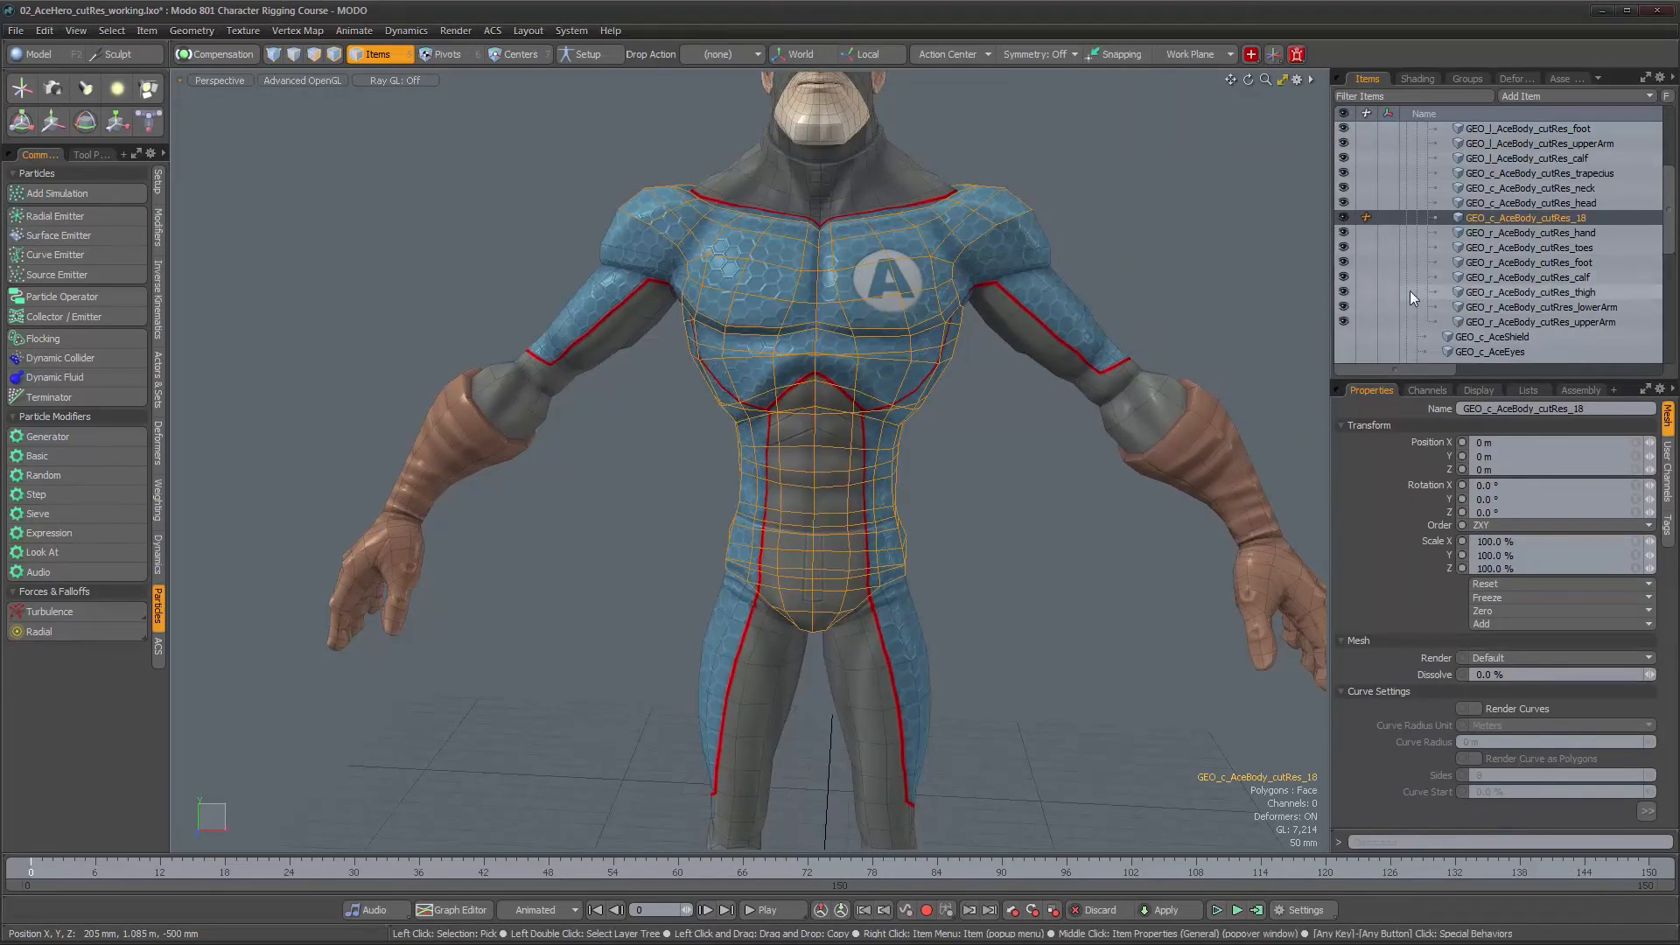
{"action": "left_click", "coordinate": [1343, 321]}
{"action": "left_click_drag", "start_coordinate": [1058, 320], "coordinate": [962, 346], "text": "alt"}
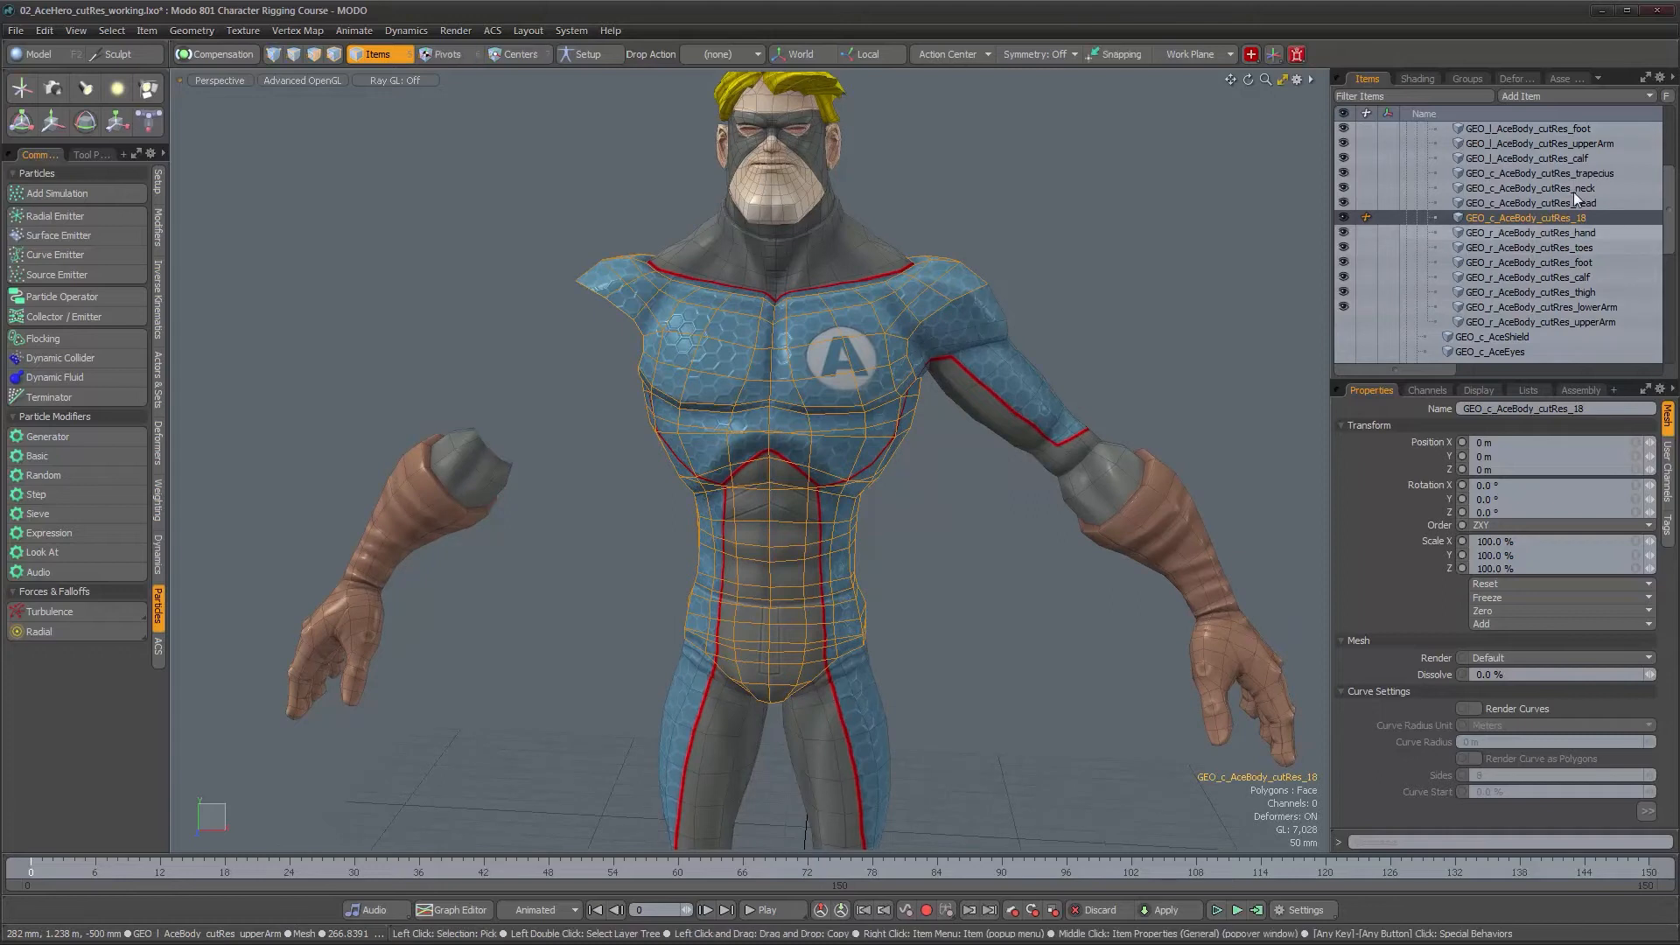
{"action": "left_click", "coordinate": [1344, 143]}
{"action": "left_click_drag", "start_coordinate": [926, 356], "coordinate": [932, 328], "text": "alt"}
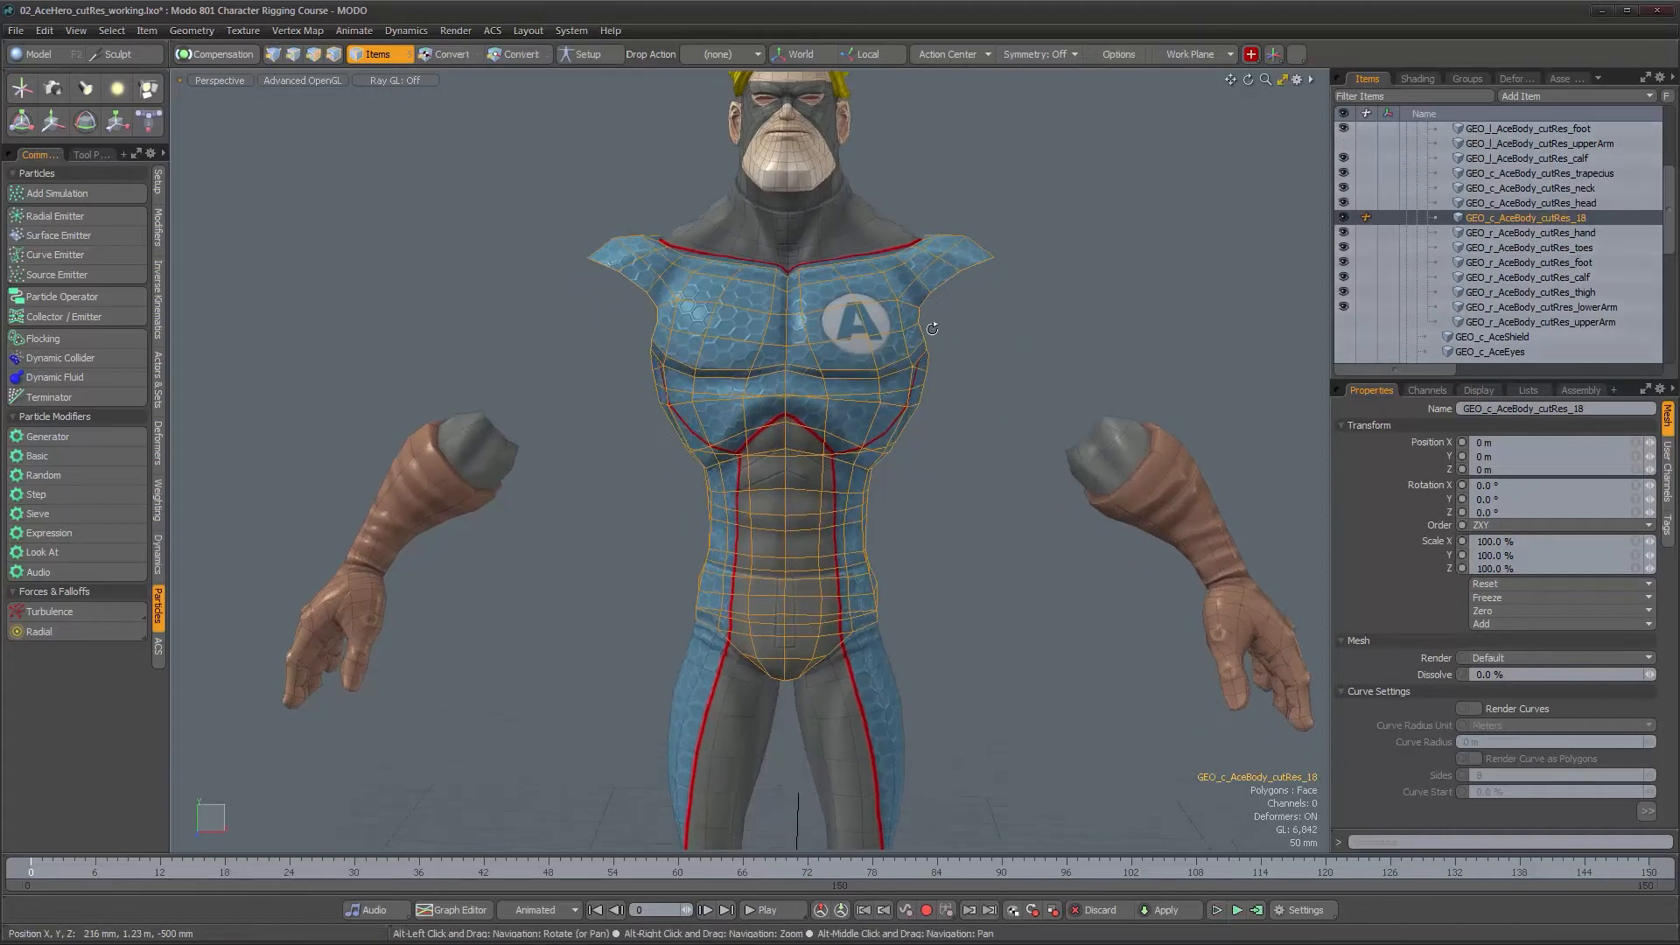
Step: Show the ACE_guideRig joints and view the torso from the front, framed on the chest
{"action": "scroll", "coordinate": [1456, 307], "scroll_direction": "down", "scroll_amount": 2}
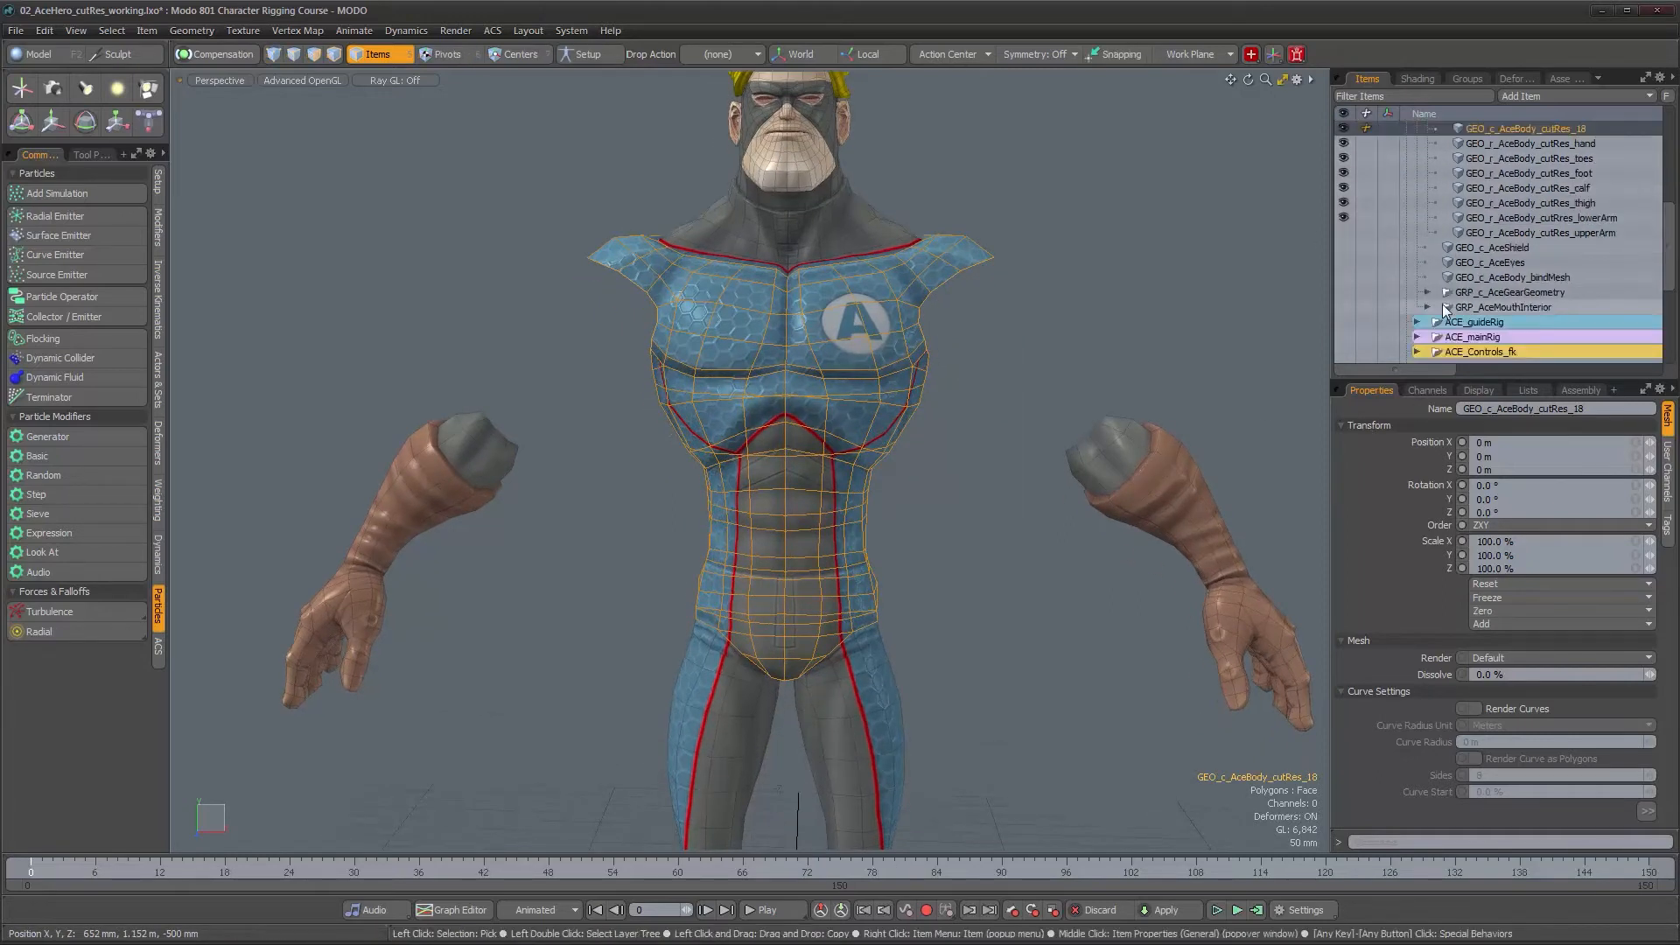
{"action": "left_click", "coordinate": [1343, 322]}
{"action": "left_click_drag", "start_coordinate": [910, 359], "coordinate": [907, 385], "text": "alt"}
{"action": "key", "text": "ctrl+space"}
{"action": "left_click", "coordinate": [963, 416]}
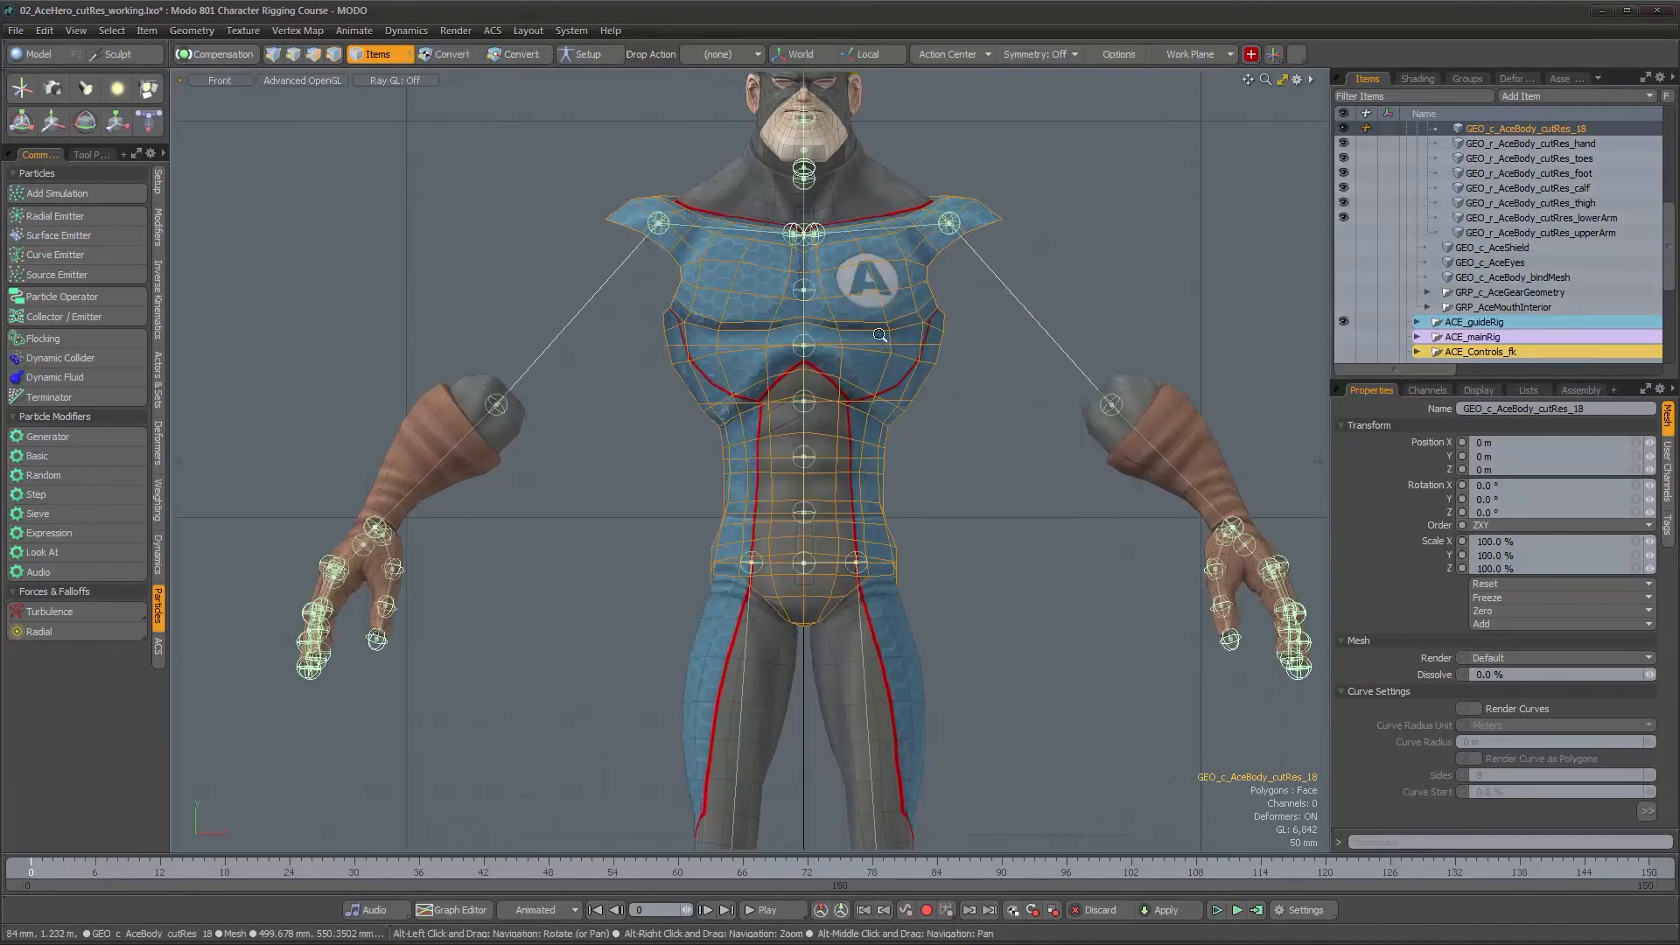
{"action": "right_click_drag", "start_coordinate": [880, 335], "coordinate": [953, 297], "text": "alt"}
{"action": "middle_click_drag", "start_coordinate": [730, 224], "coordinate": [739, 311], "text": "alt"}
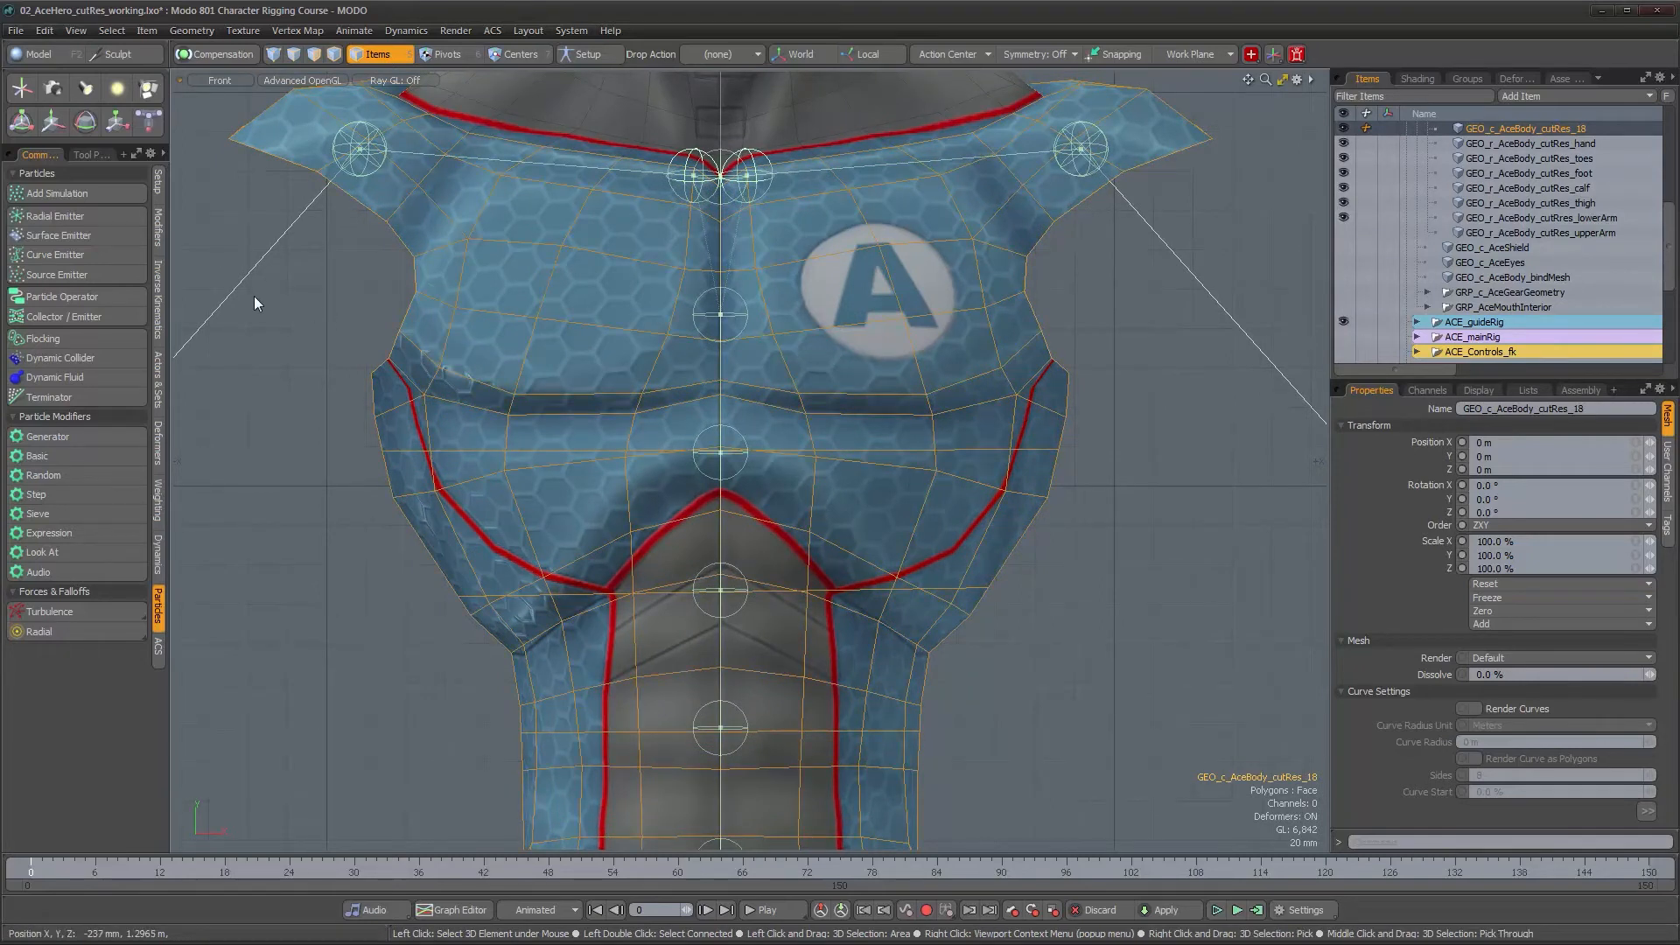
Step: Slice the torso horizontally through the upper chest joint at Y 1.2875 m, from X -179 mm to 214.5 mm
{"action": "left_click", "coordinate": [42, 54]}
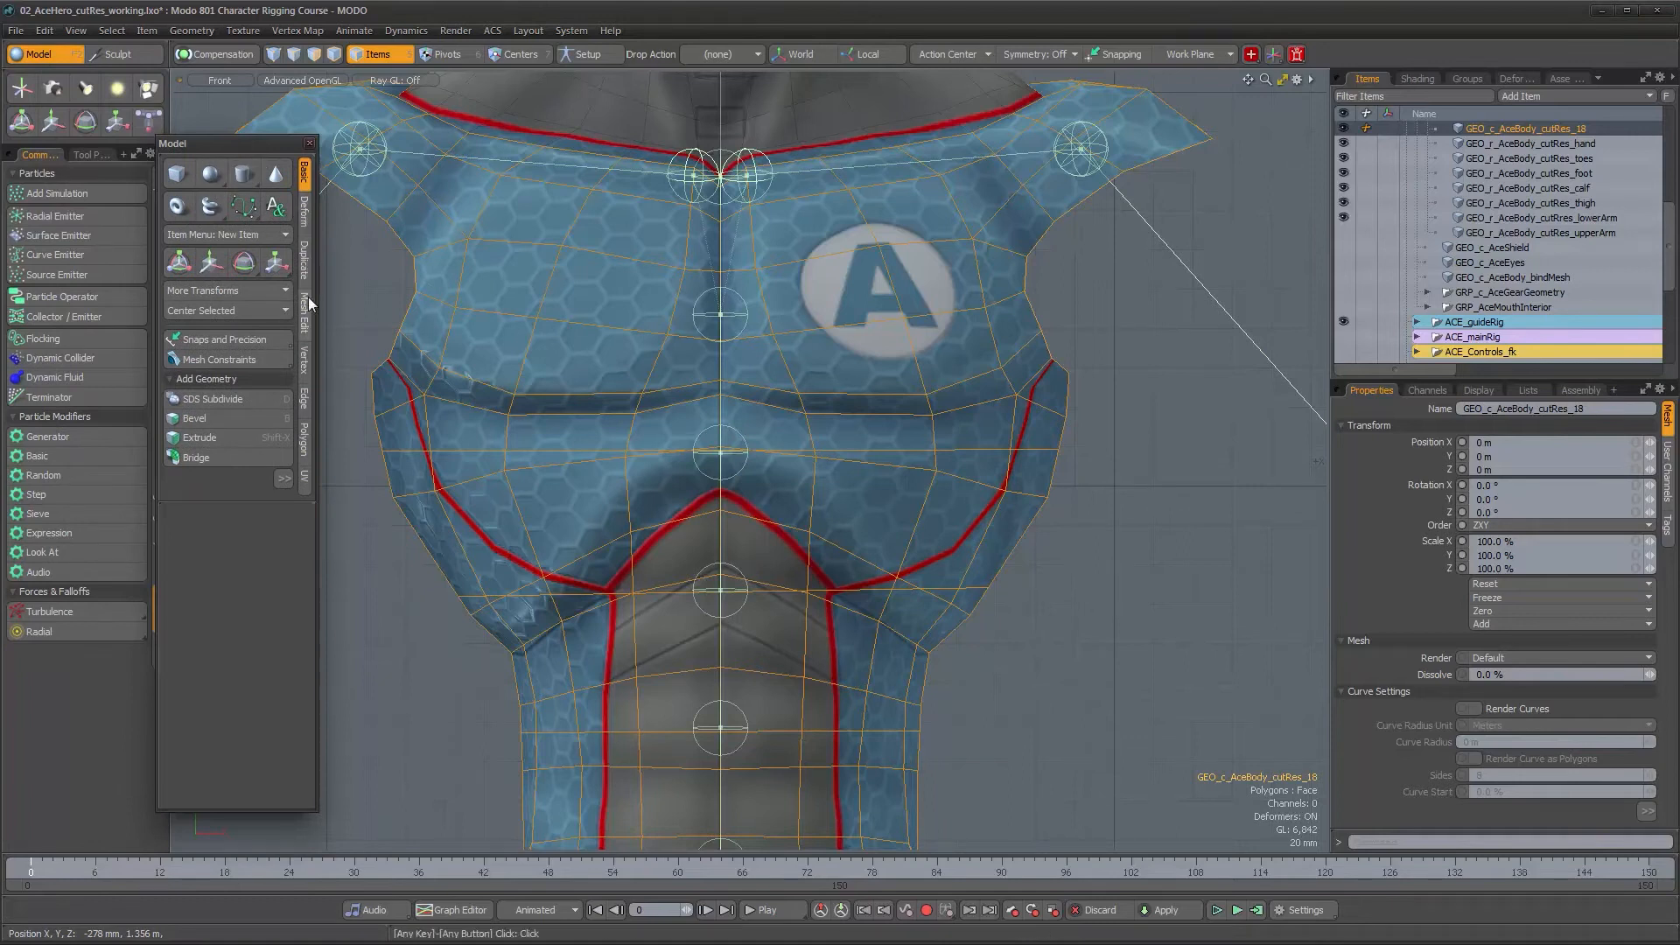
{"action": "left_click", "coordinate": [308, 304]}
{"action": "left_click_drag", "start_coordinate": [726, 306], "coordinate": [874, 322], "text": "alt+shift"}
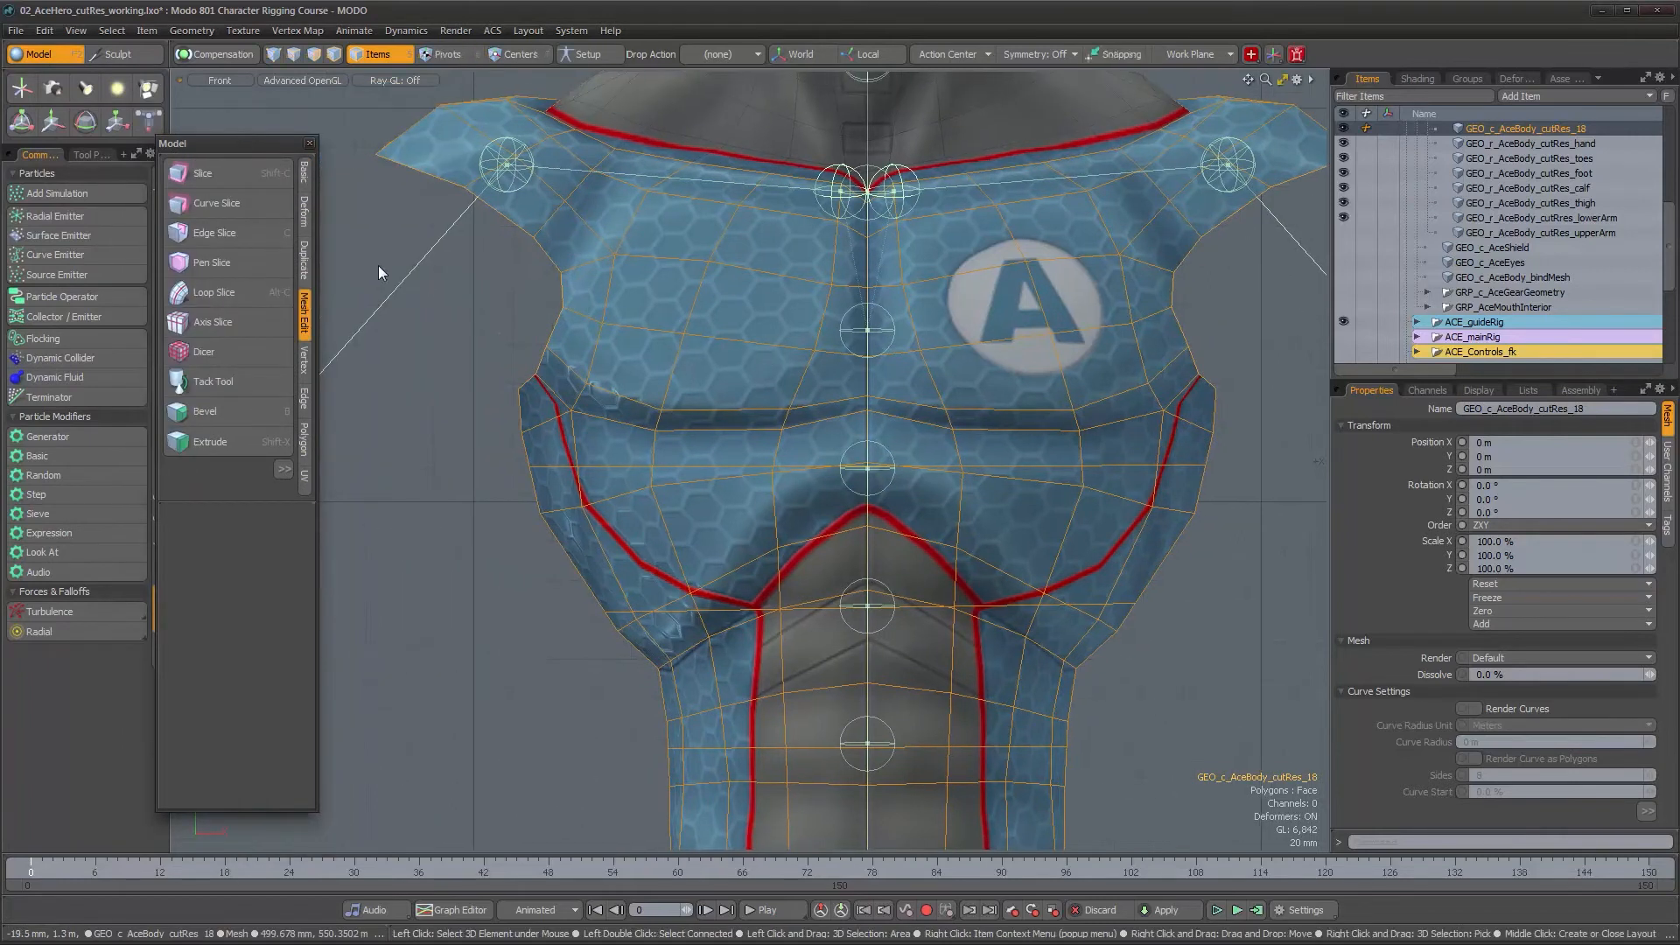
{"action": "left_click", "coordinate": [202, 173]}
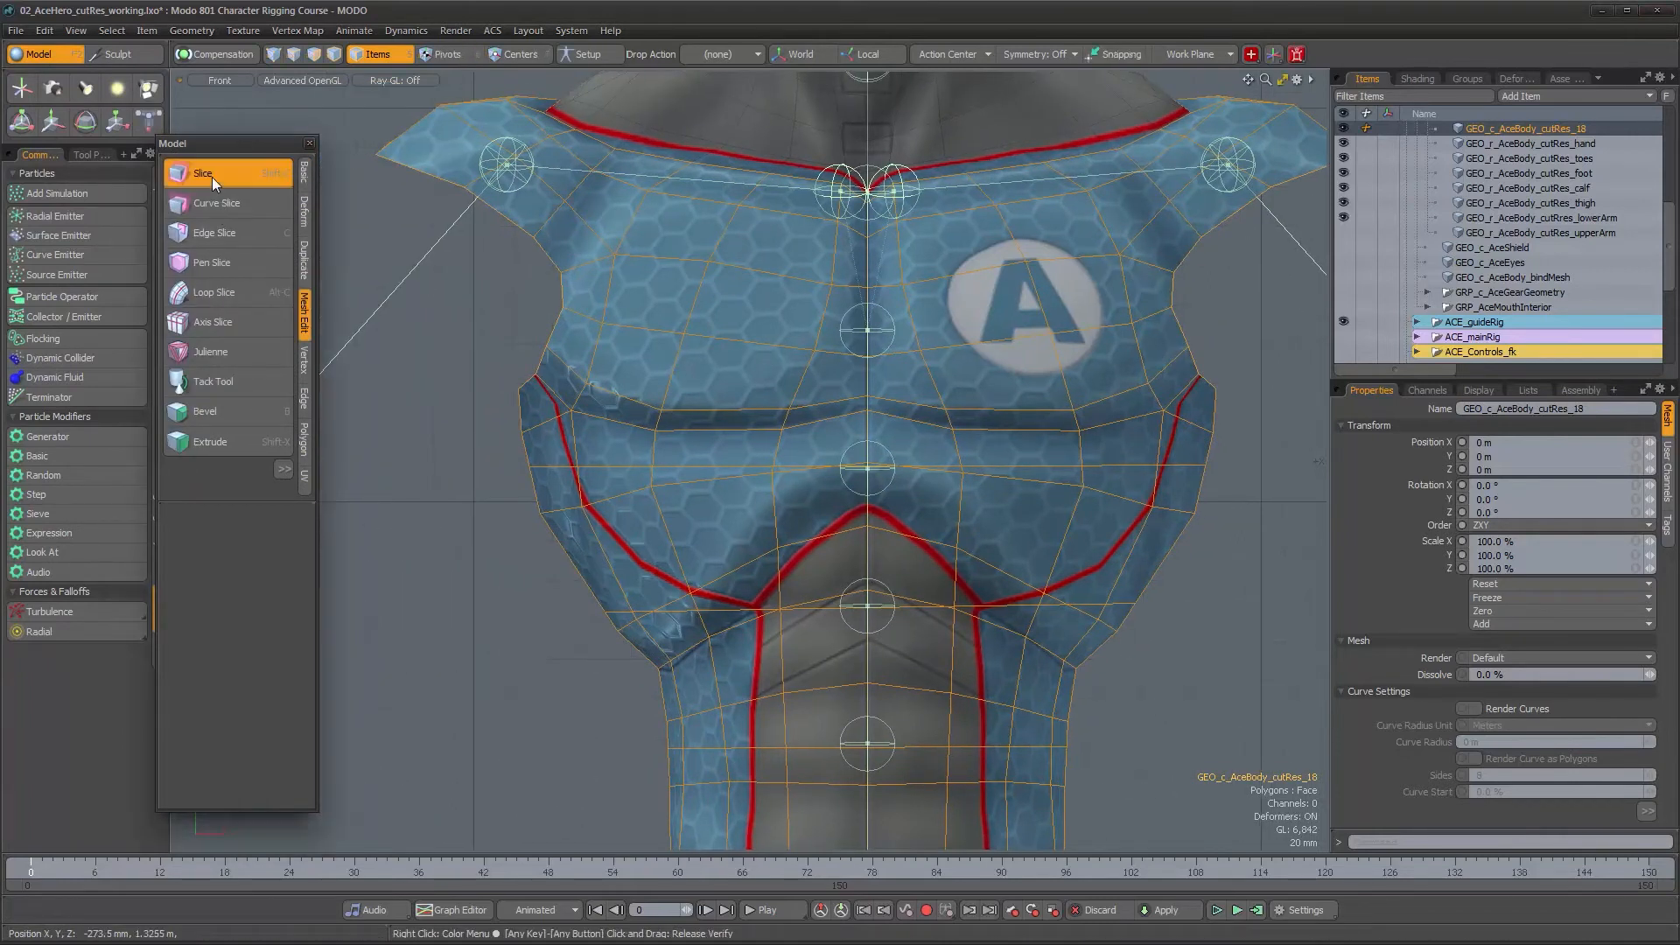
{"action": "left_click", "coordinate": [519, 318]}
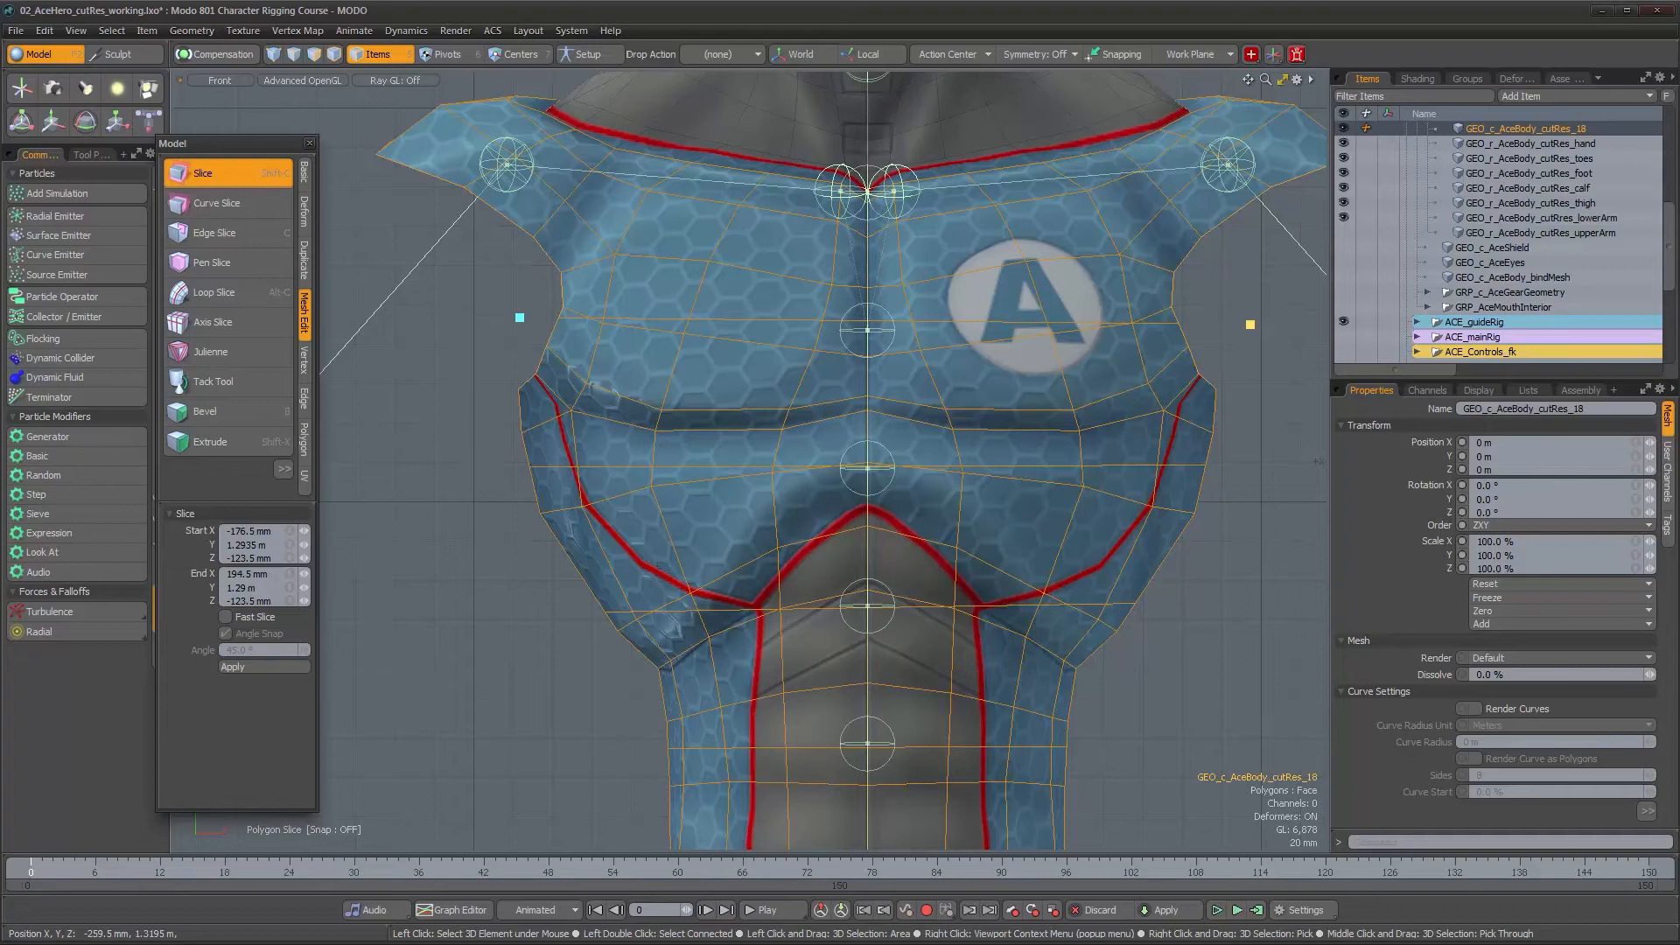
{"action": "left_click", "coordinate": [514, 329]}
{"action": "left_click_drag", "start_coordinate": [572, 329], "coordinate": [1291, 334]}
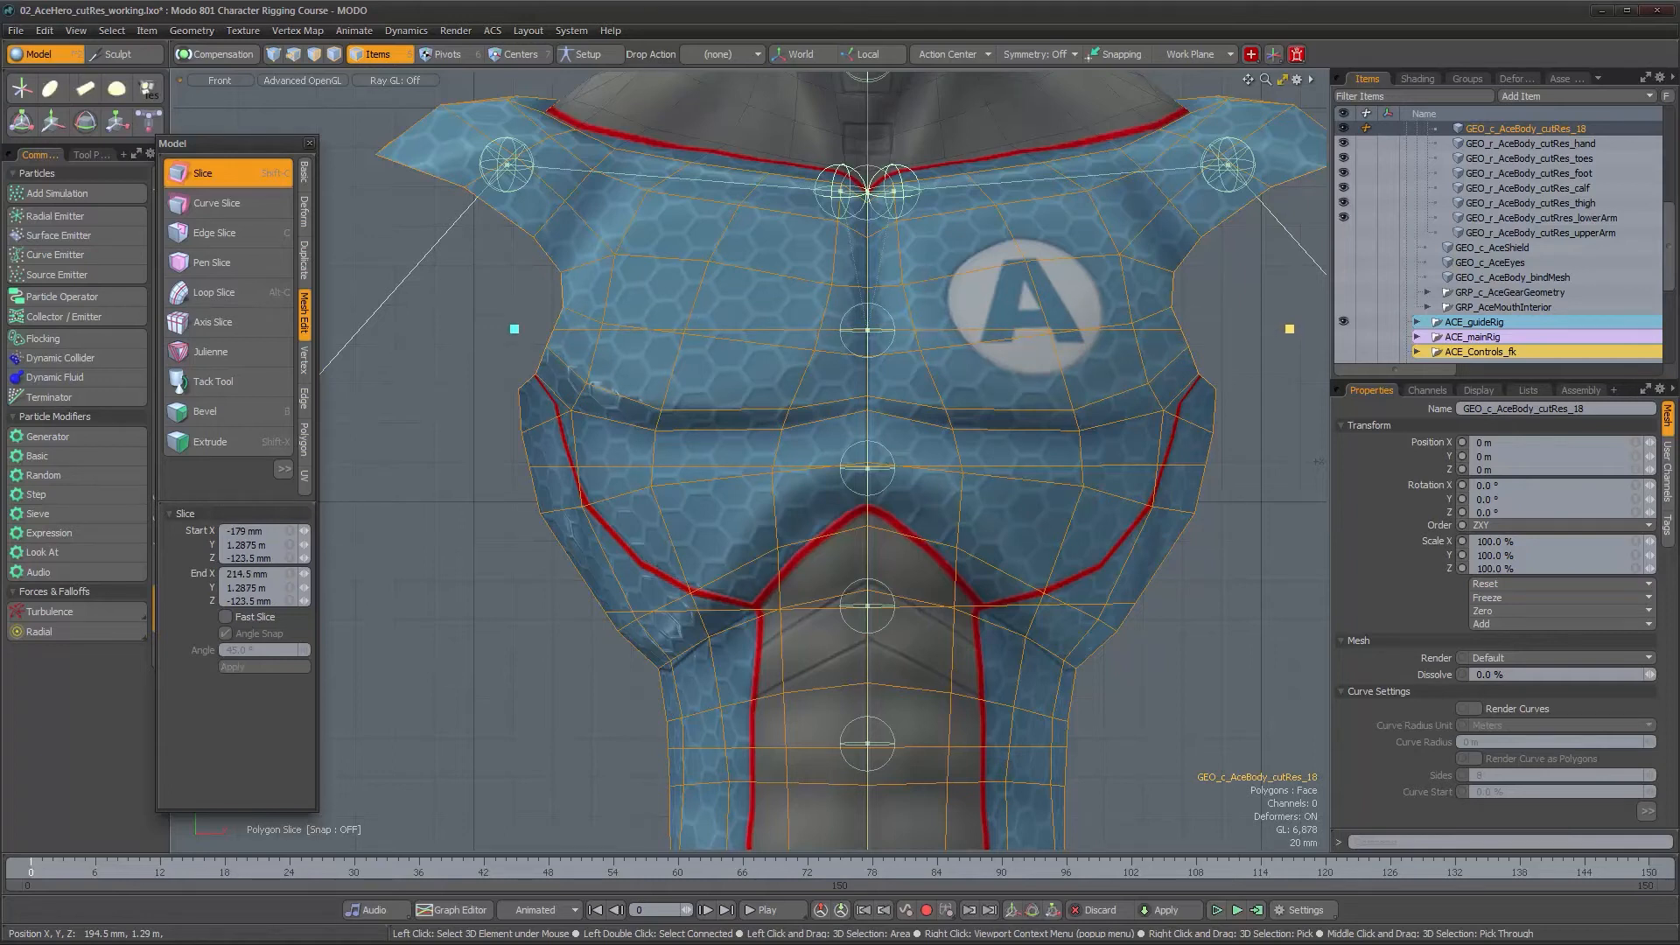
{"action": "right_click_drag", "start_coordinate": [1104, 402], "coordinate": [992, 398], "text": "alt"}
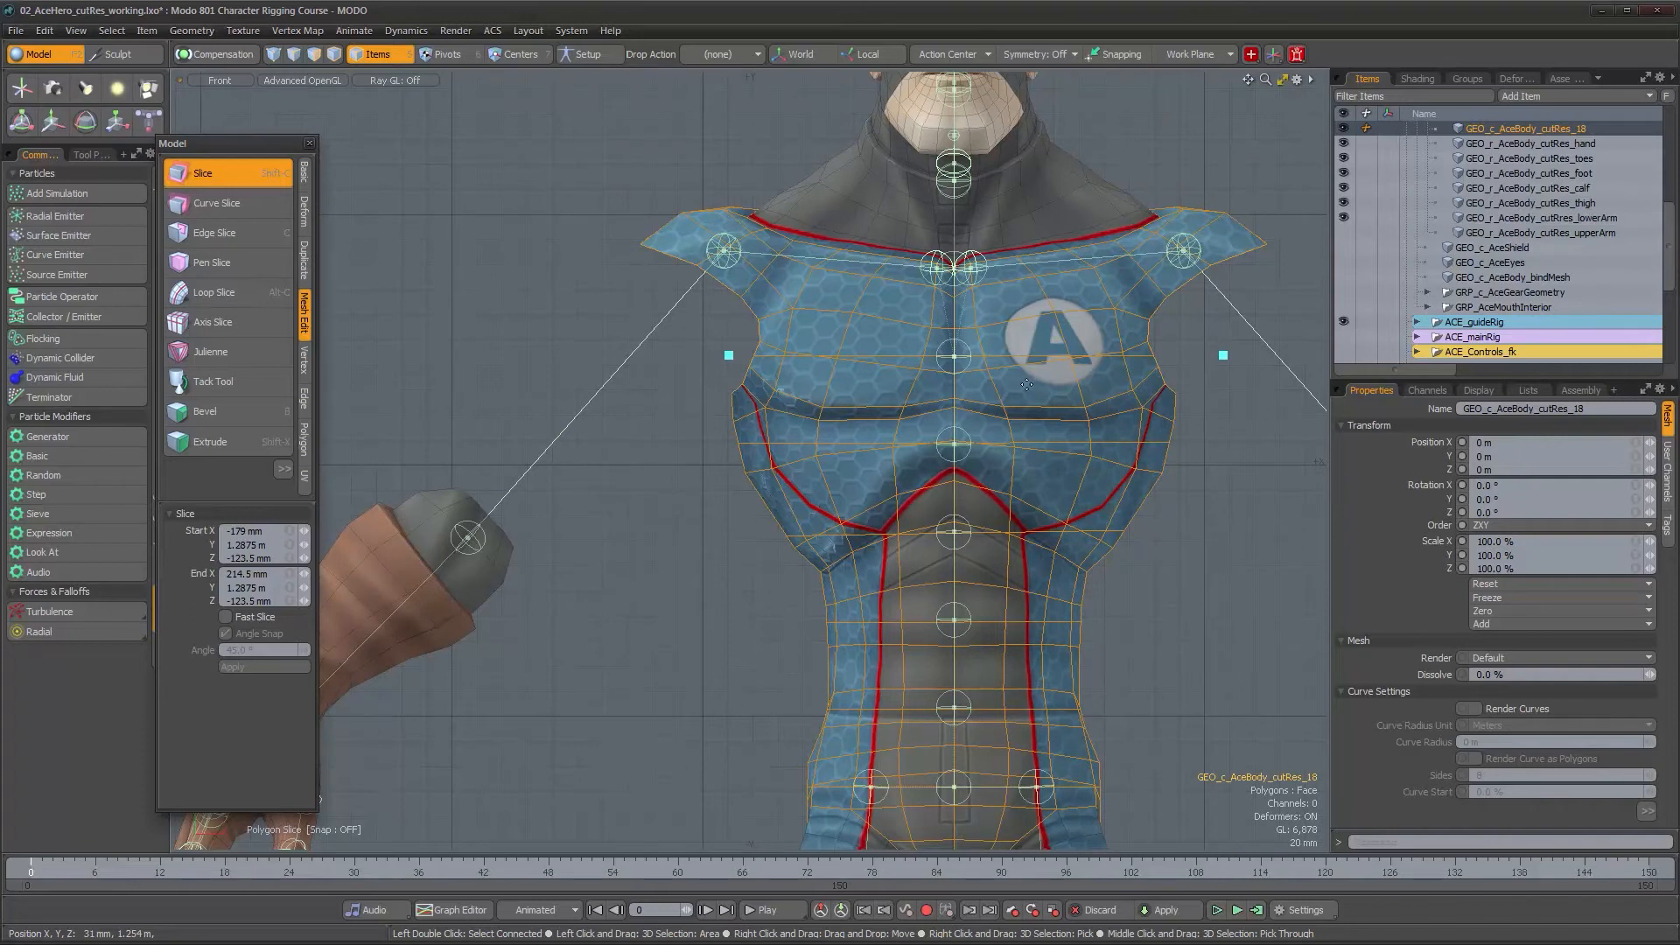
{"action": "key", "text": "space"}
Step: Split the torso along the edge loop at the first spine joint above the pelvis
{"action": "left_click_drag", "start_coordinate": [983, 668], "coordinate": [857, 440], "text": "alt"}
{"action": "scroll", "coordinate": [851, 486], "scroll_direction": "up", "scroll_amount": 2}
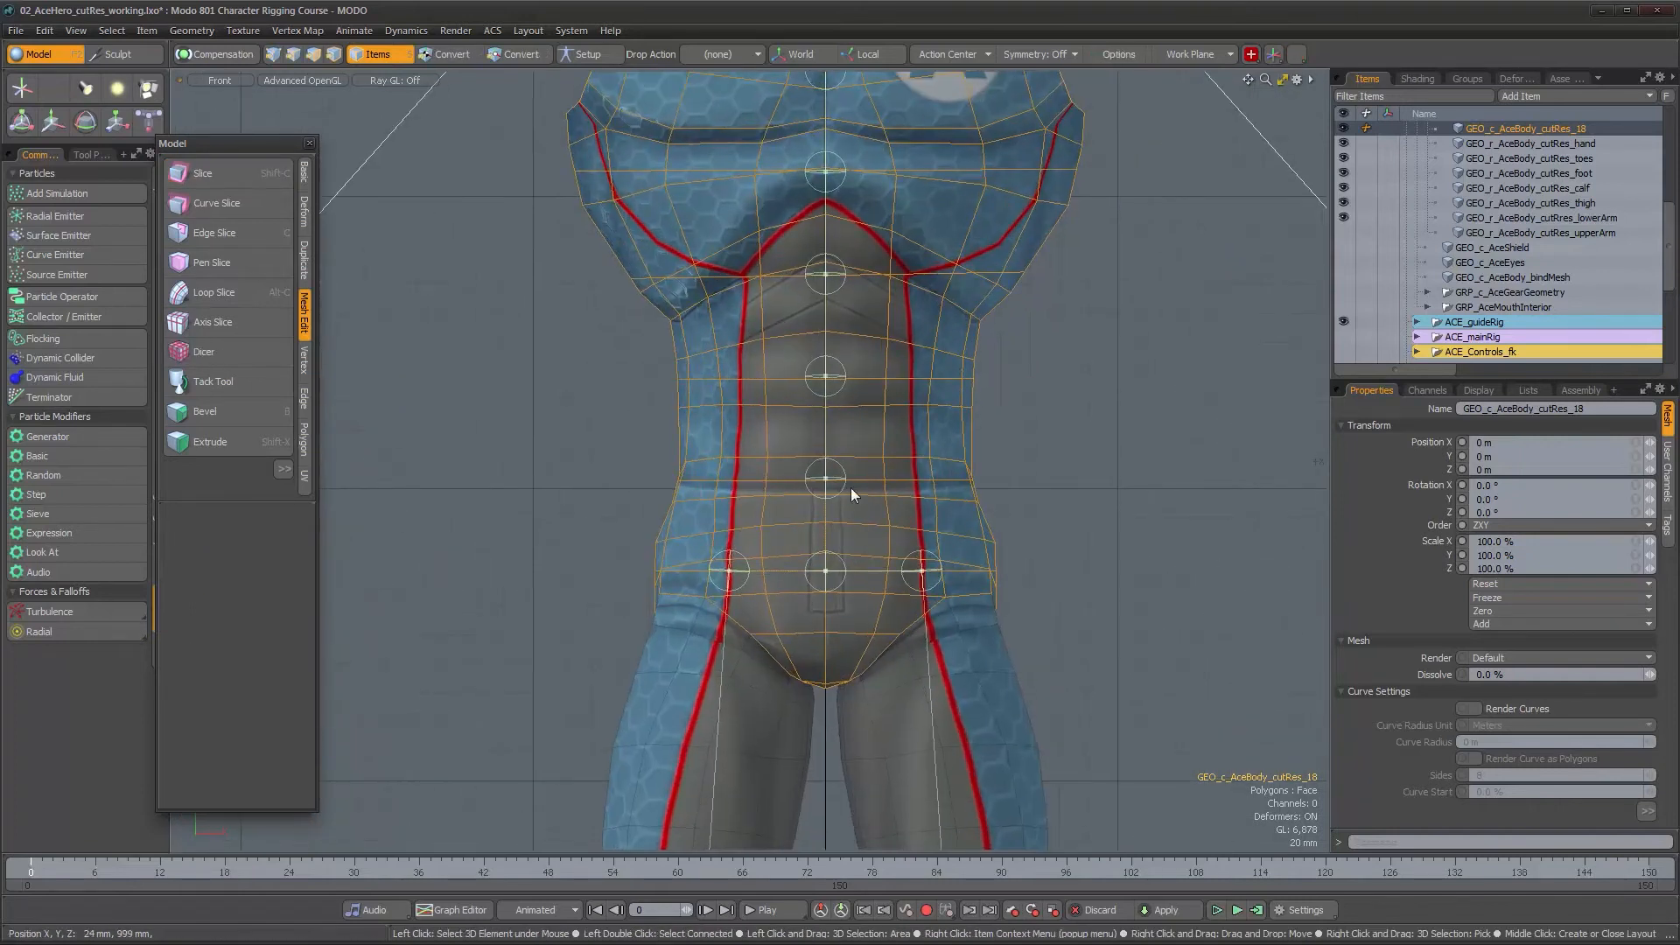
{"action": "key", "text": "2"}
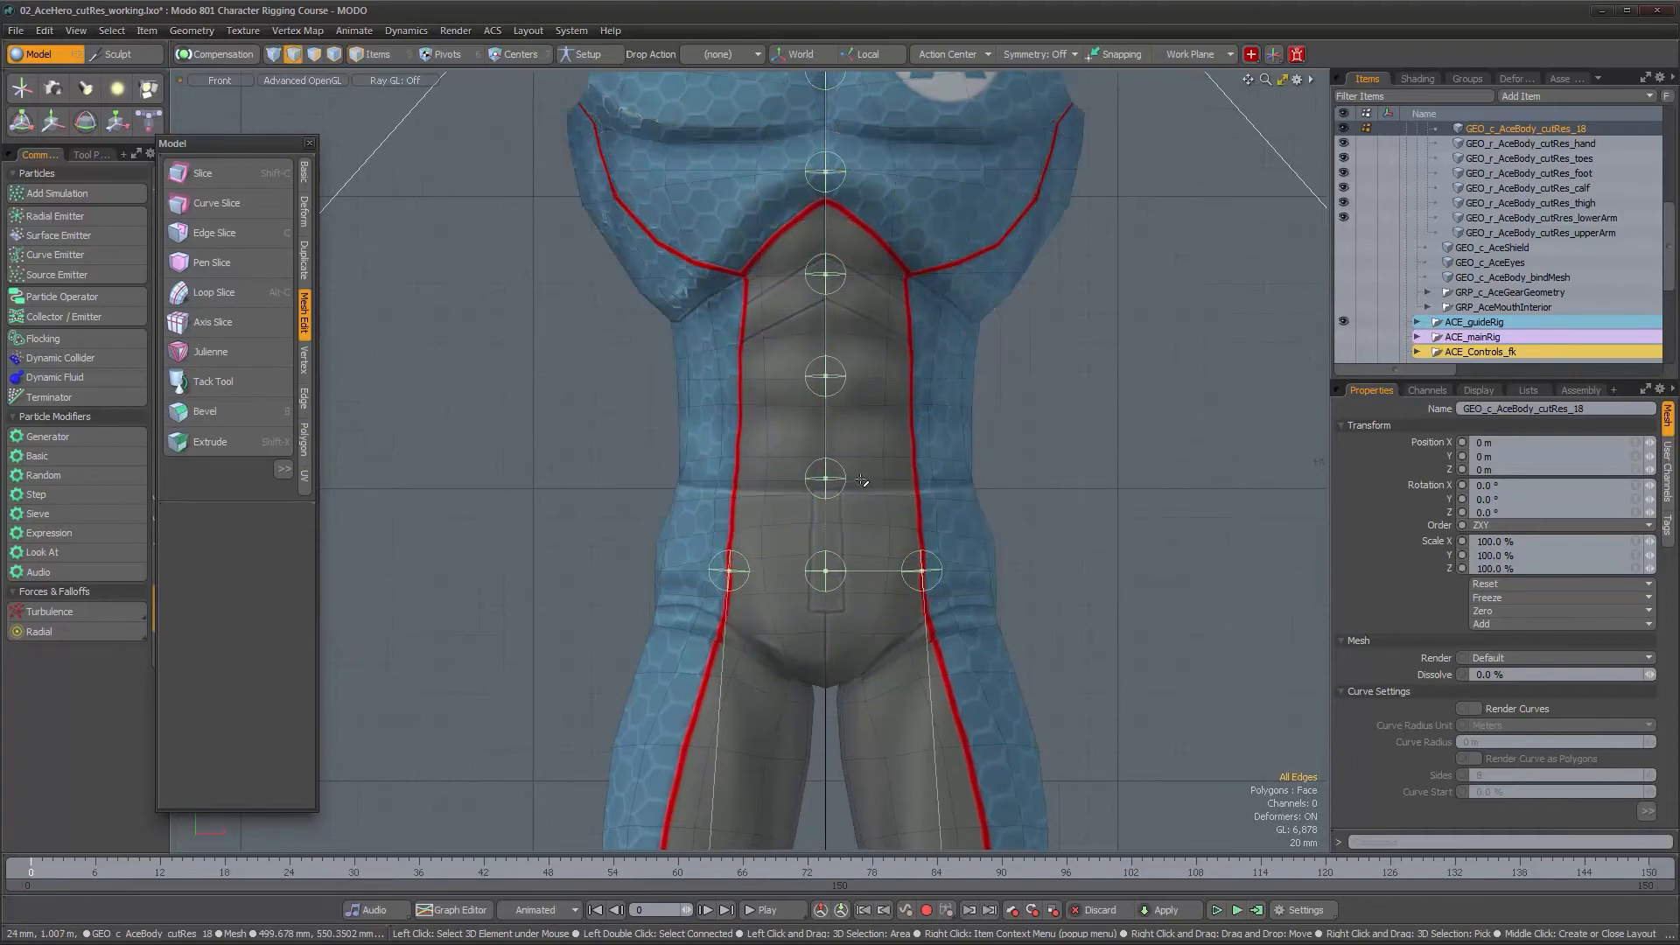
{"action": "double_click", "coordinate": [863, 480]}
{"action": "right_click", "coordinate": [864, 482]}
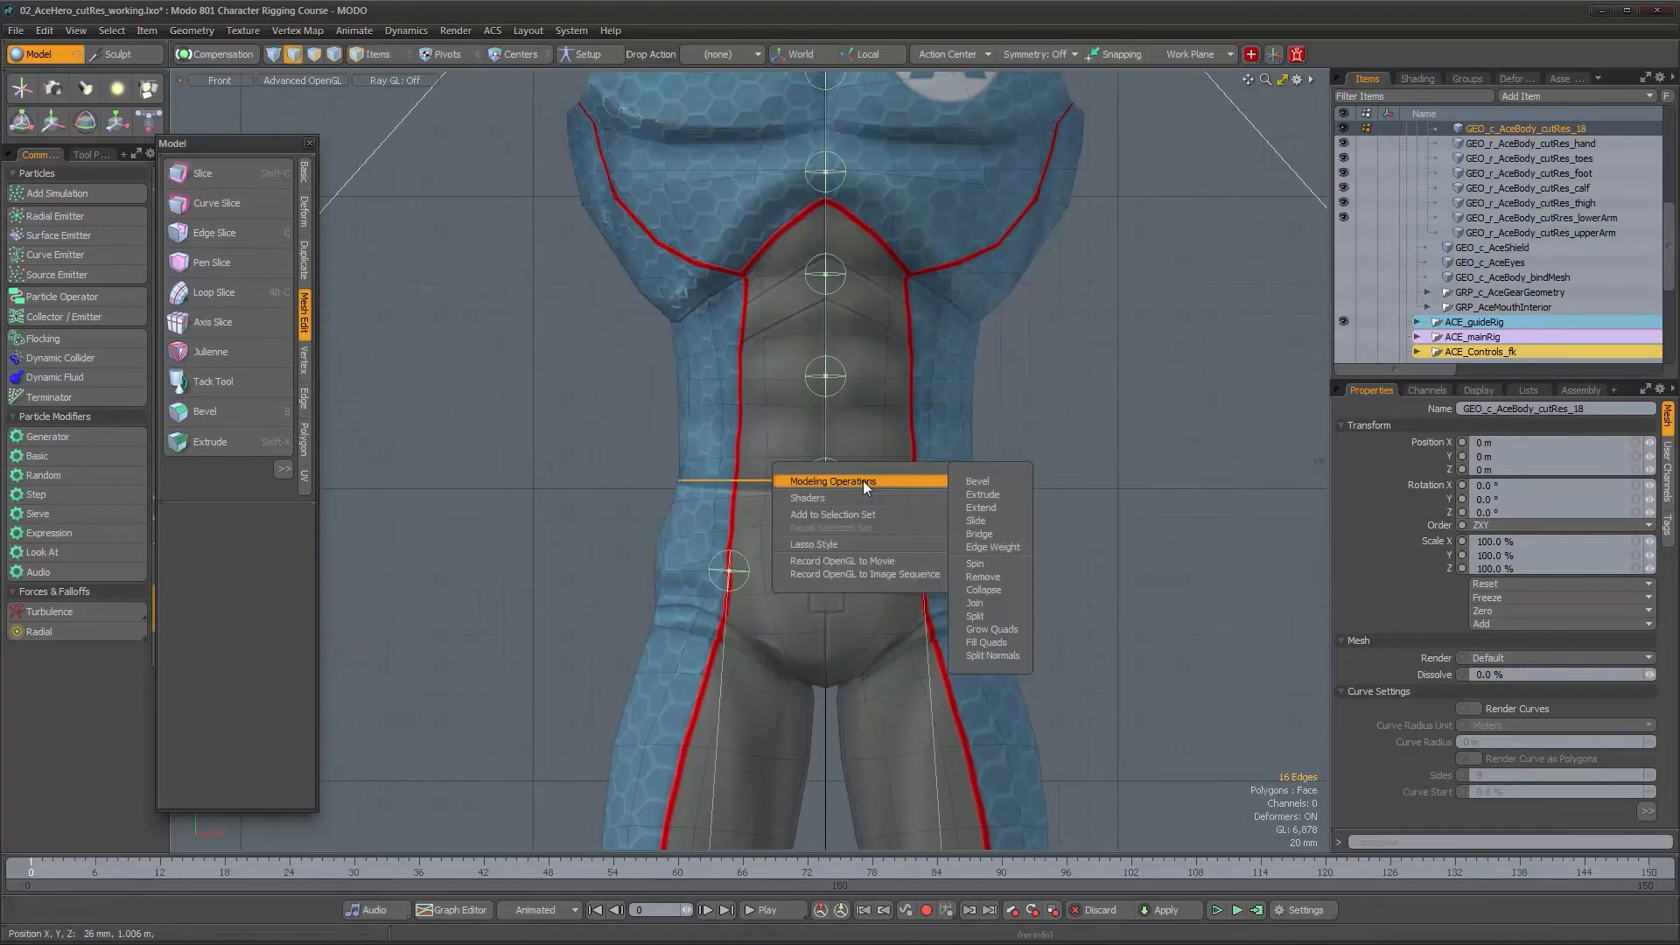
{"action": "left_click", "coordinate": [990, 617]}
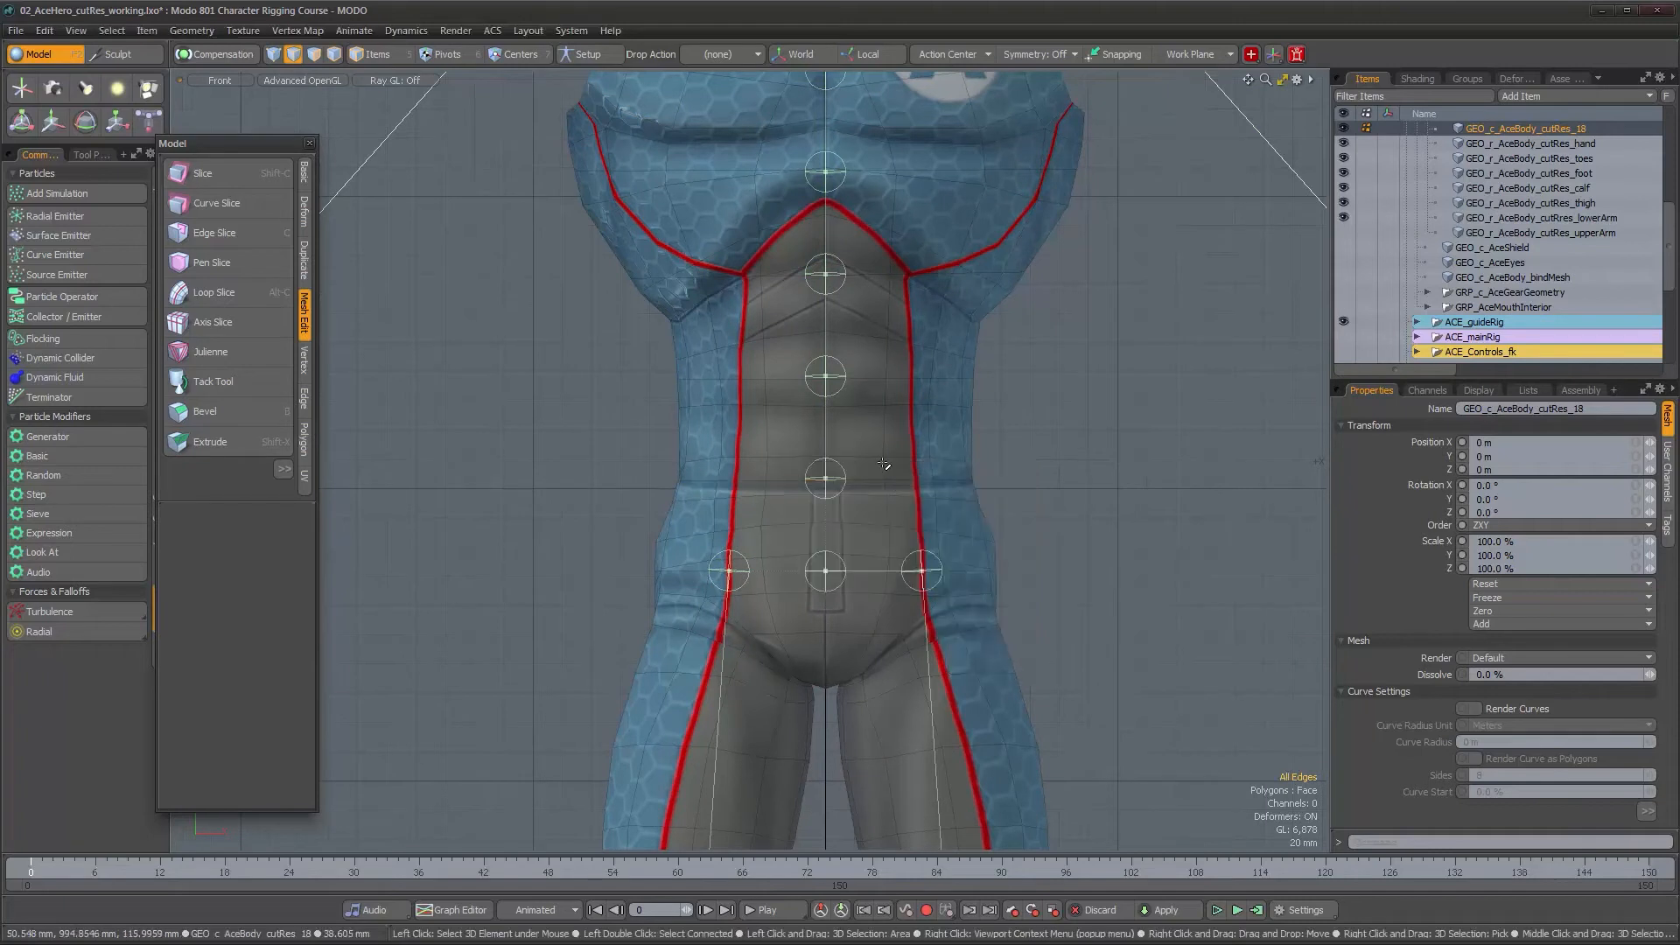
Step: Split the torso along the edge loops at the second and third spine joints above the pelvis
{"action": "double_click", "coordinate": [863, 382]}
{"action": "right_click", "coordinate": [865, 386]}
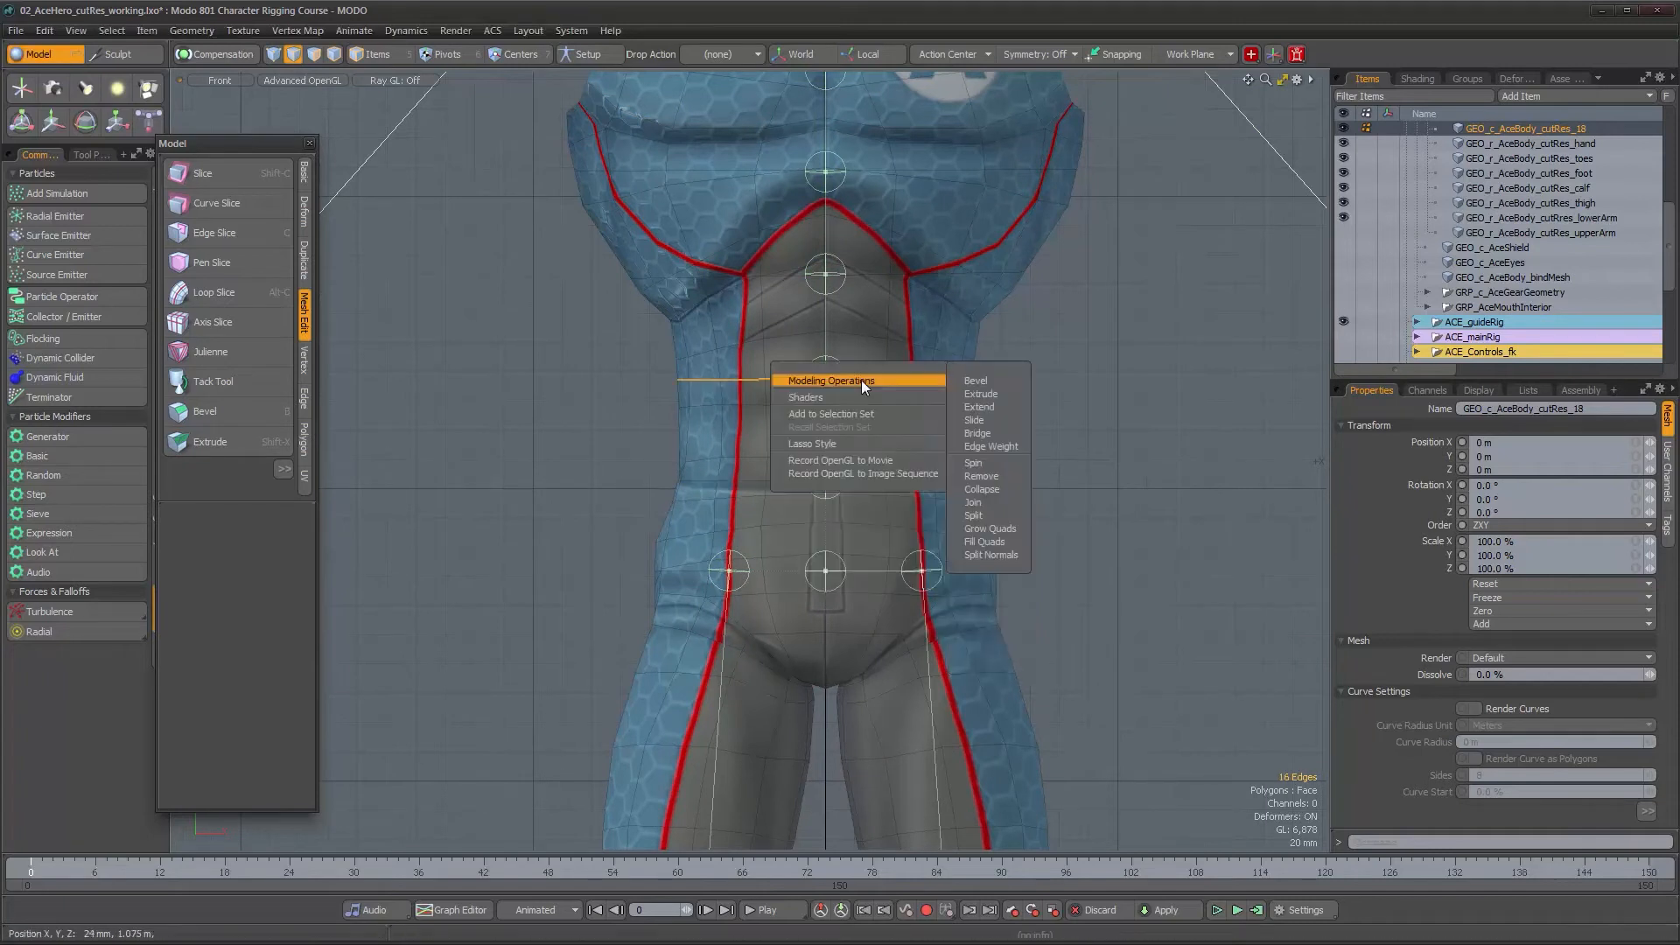
{"action": "left_click", "coordinate": [972, 519]}
{"action": "left_click_drag", "start_coordinate": [862, 279], "coordinate": [853, 366], "text": "alt+shift"}
{"action": "double_click", "coordinate": [853, 366]}
{"action": "right_click", "coordinate": [852, 366]}
{"action": "left_click", "coordinate": [994, 498]}
Step: Split the torso along the edge loops at the lower chest joint and the sliced upper chest joint
{"action": "left_click_drag", "start_coordinate": [946, 259], "coordinate": [943, 334], "text": "alt+shift"}
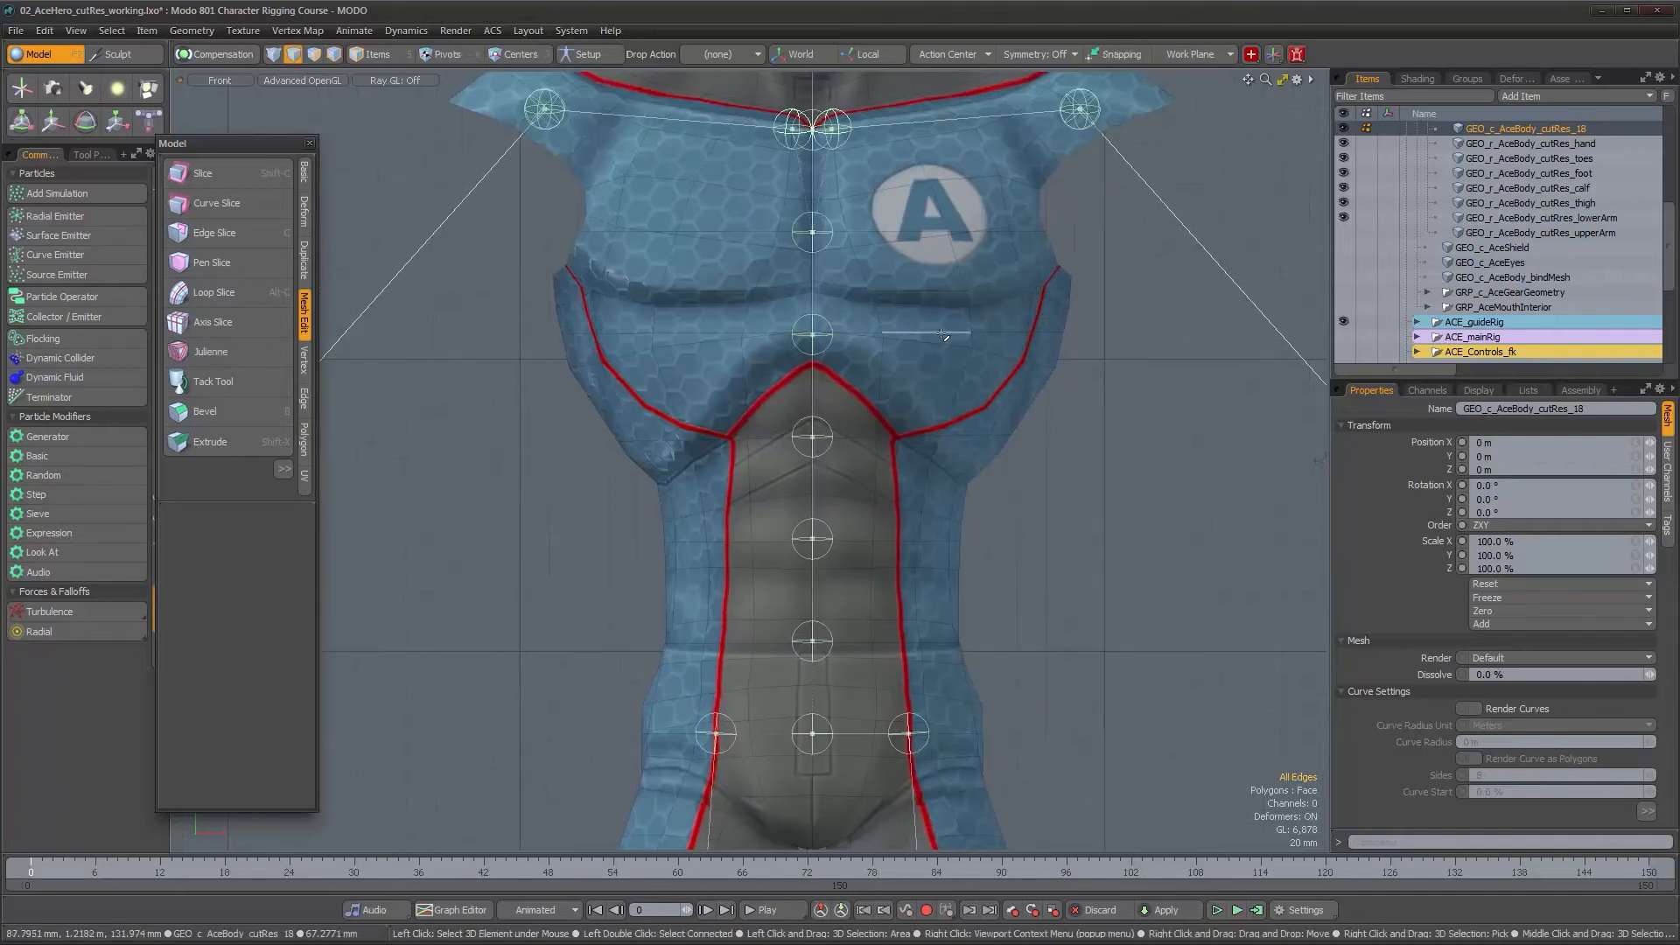
{"action": "double_click", "coordinate": [943, 334]}
{"action": "right_click", "coordinate": [942, 334]}
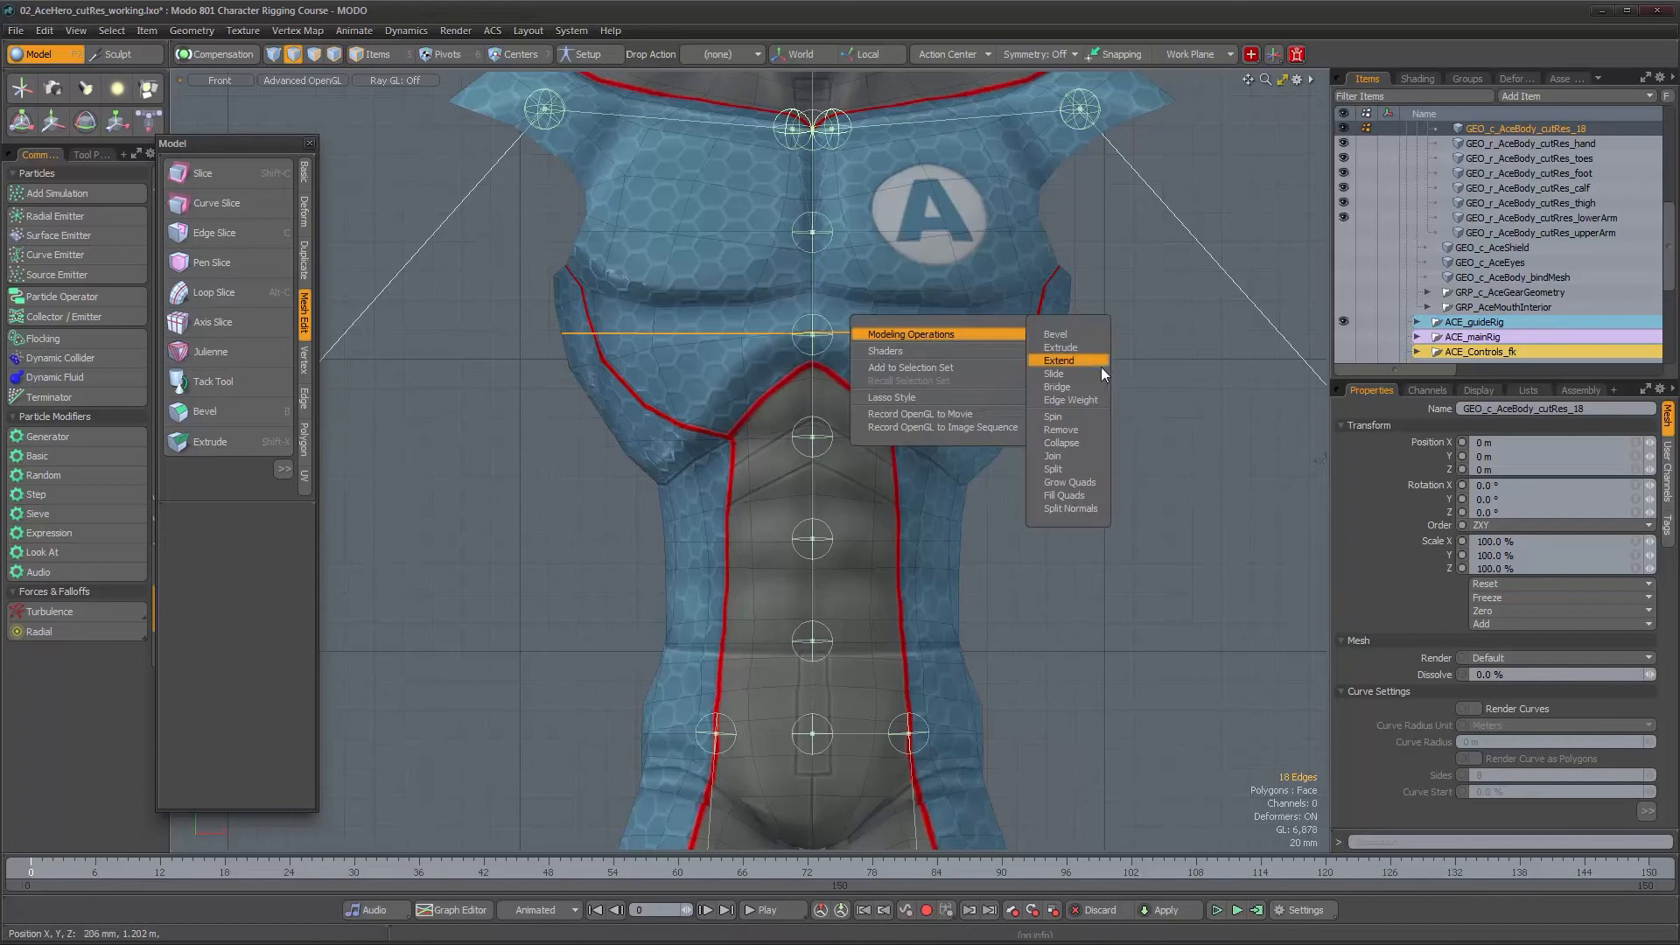
{"action": "left_click", "coordinate": [1053, 469]}
{"action": "left_click_drag", "start_coordinate": [882, 235], "coordinate": [880, 279], "text": "alt+shift"}
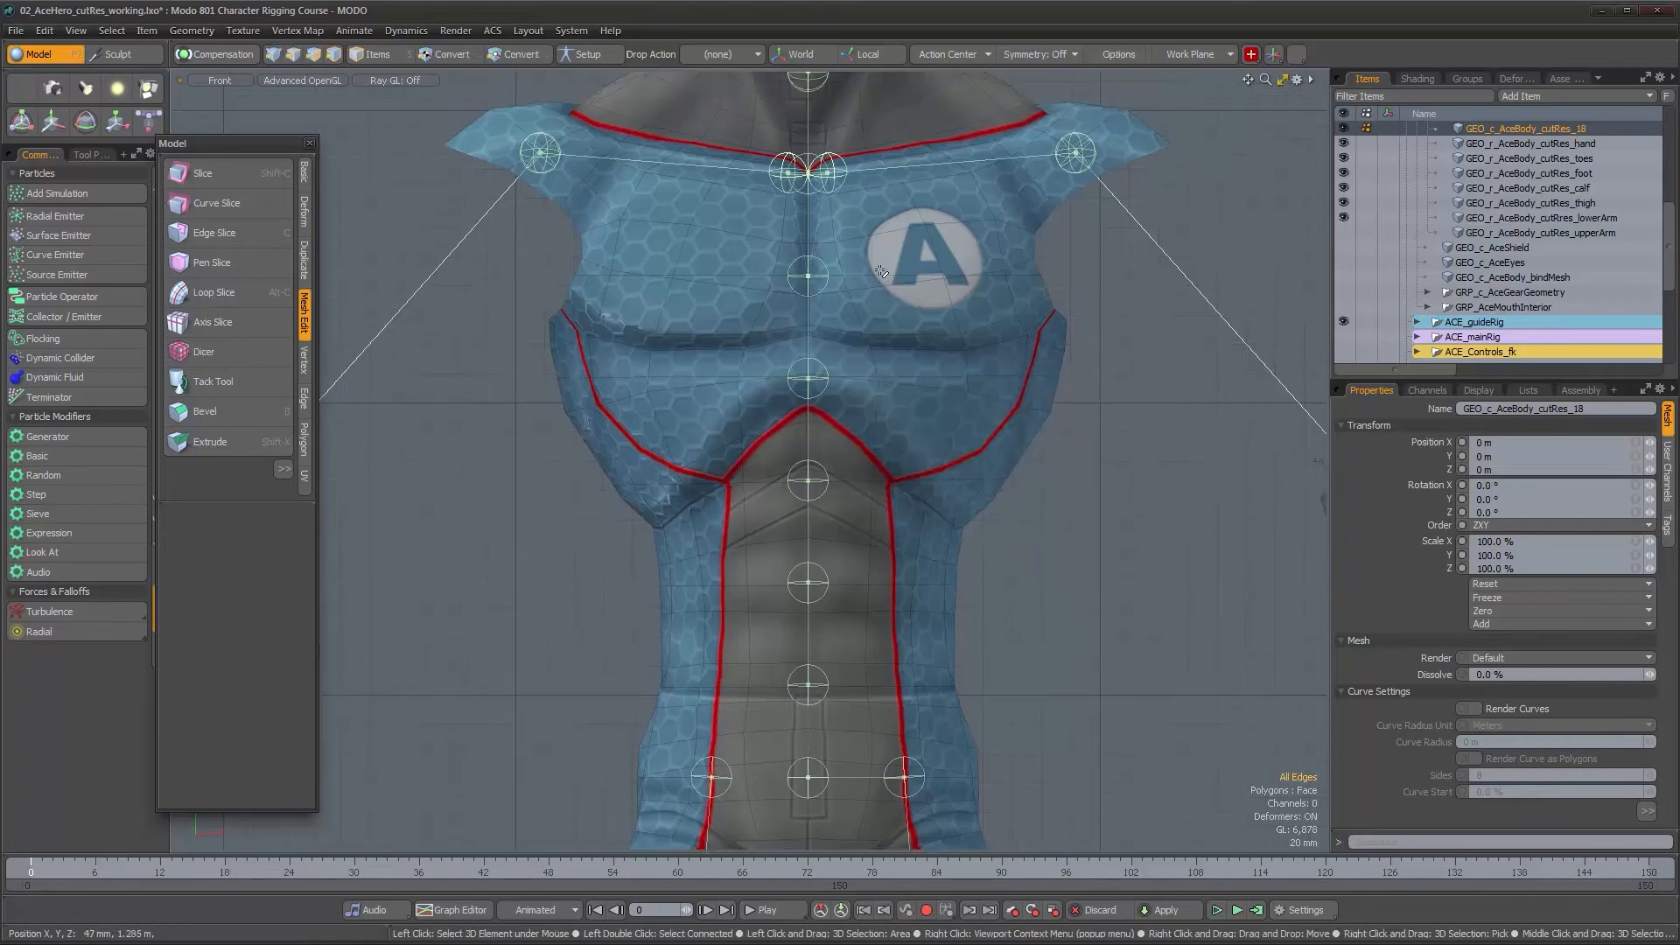
{"action": "double_click", "coordinate": [880, 277]}
{"action": "right_click", "coordinate": [880, 276]}
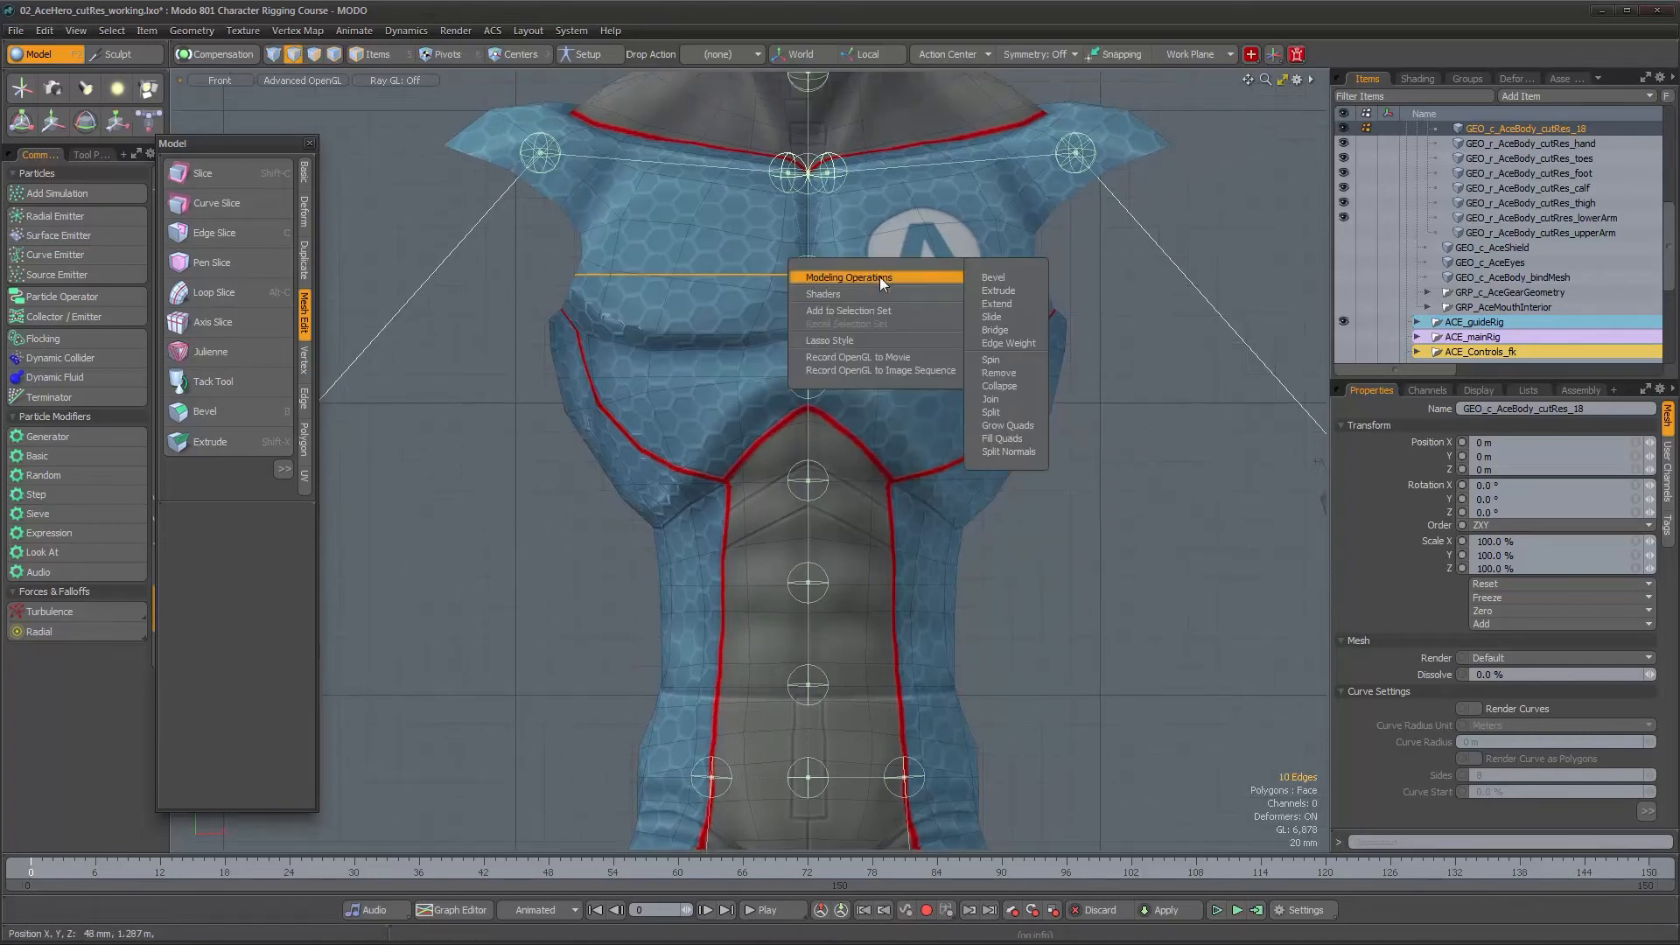
{"action": "left_click", "coordinate": [1015, 410]}
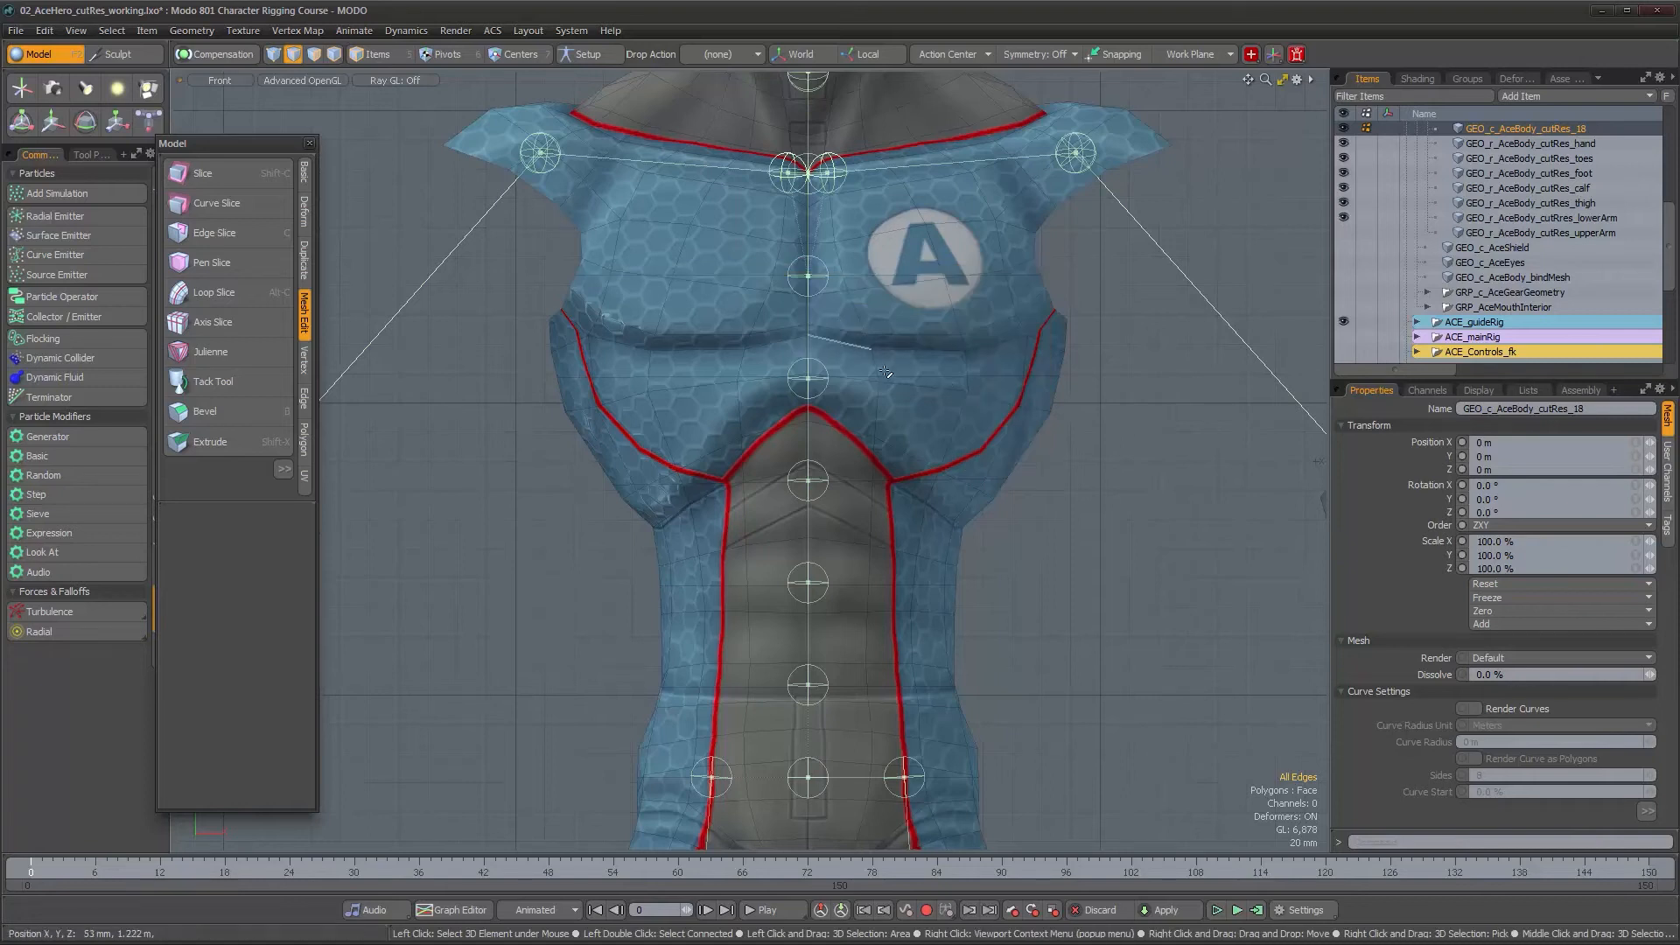
Step: Check in perspective which torso polygons are still connected around the splits, on the front and back
{"action": "key", "text": "ctrl+space"}
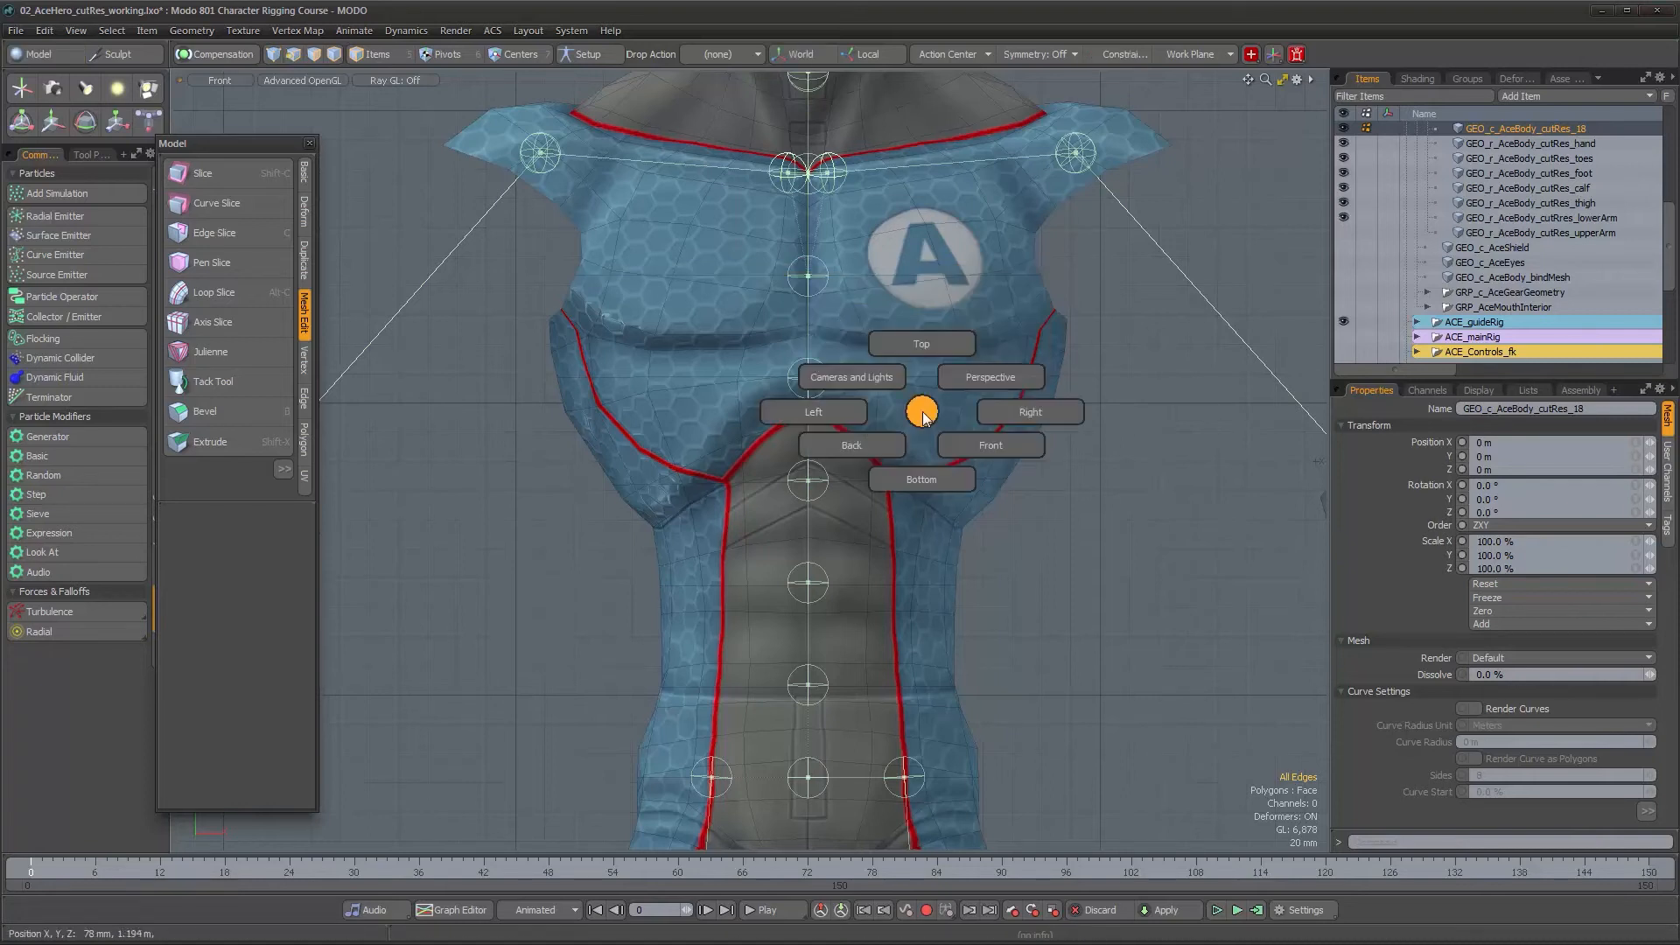
{"action": "left_click", "coordinate": [977, 383]}
{"action": "left_click_drag", "start_coordinate": [972, 385], "coordinate": [871, 472], "text": "alt"}
{"action": "key", "text": "3"}
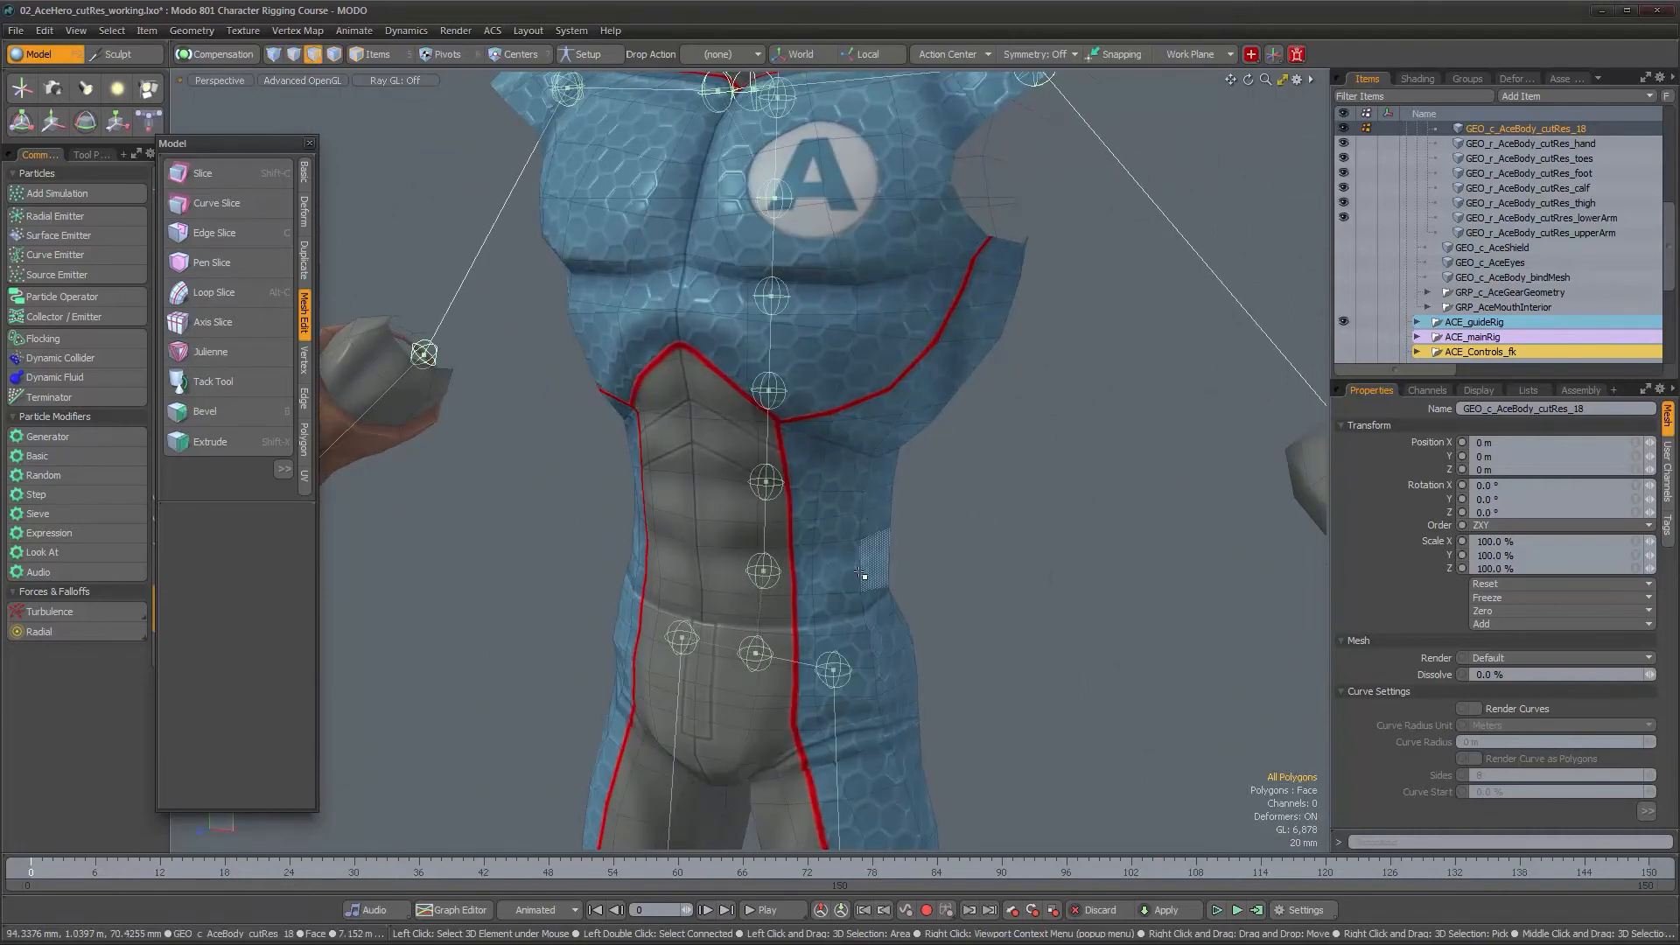
{"action": "double_click", "coordinate": [856, 582]}
{"action": "left_click_drag", "start_coordinate": [946, 537], "coordinate": [723, 340], "text": "alt"}
{"action": "double_click", "coordinate": [712, 366]}
{"action": "double_click", "coordinate": [712, 392]}
{"action": "double_click", "coordinate": [724, 322]}
{"action": "key", "text": "Escape"}
Step: Split the remaining sliced edges across the upper back, just below the upper chest joint
{"action": "key", "text": "2"}
{"action": "double_click", "coordinate": [625, 332]}
{"action": "right_click", "coordinate": [625, 333]}
{"action": "mouse_move", "coordinate": [630, 334]}
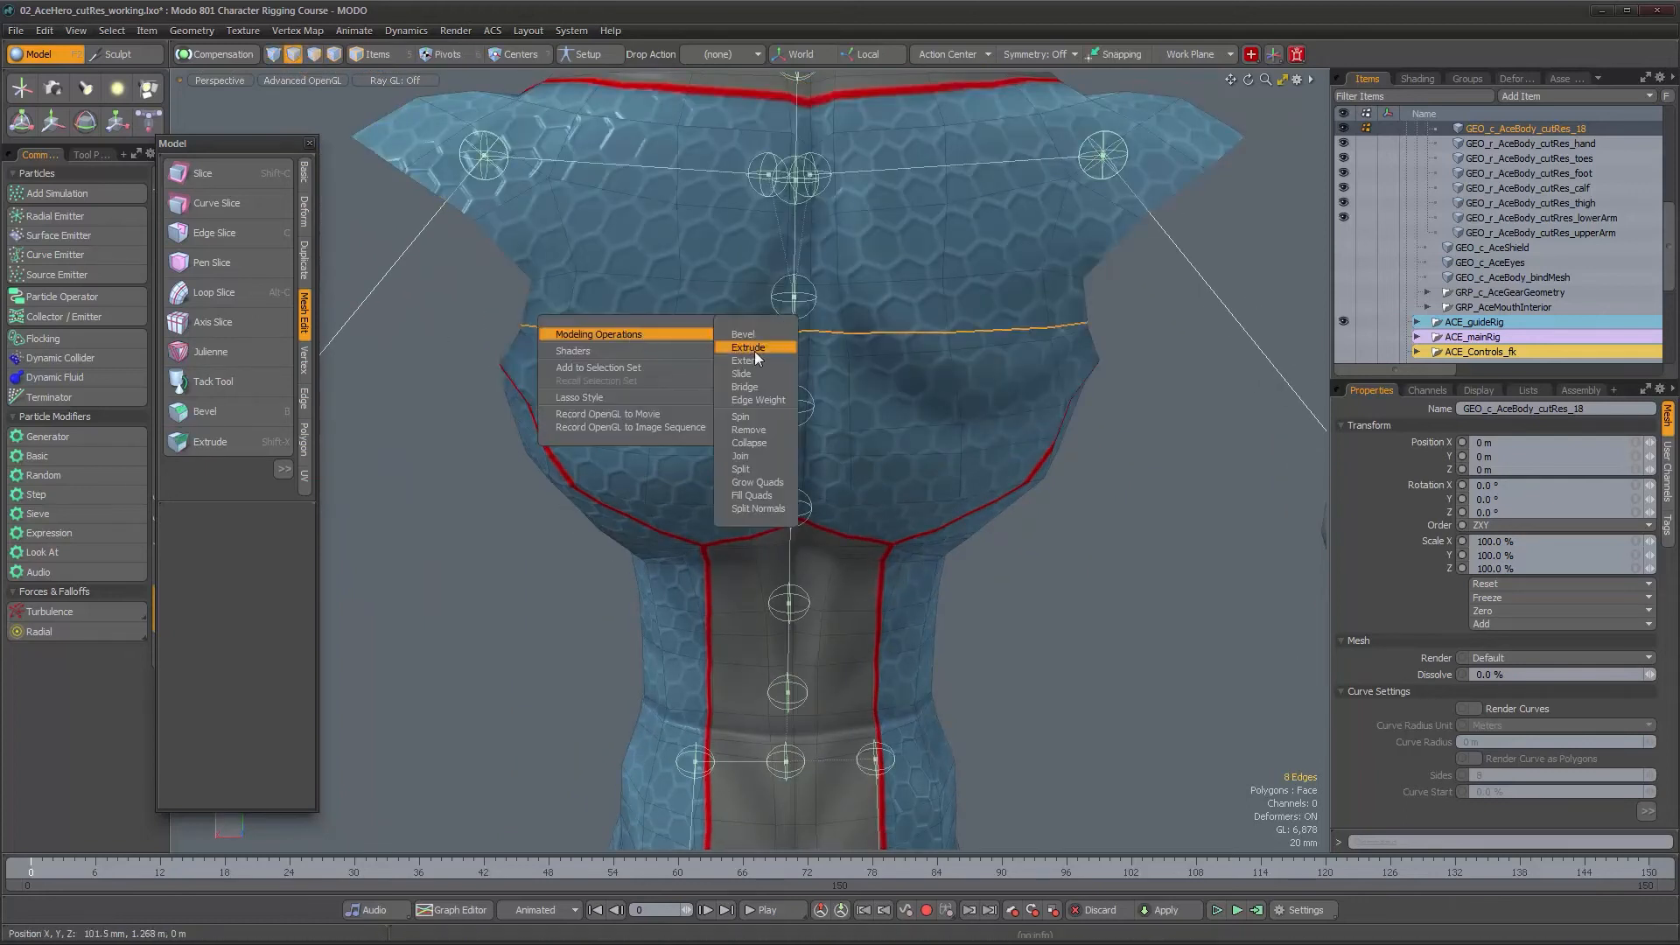
{"action": "left_click", "coordinate": [781, 470]}
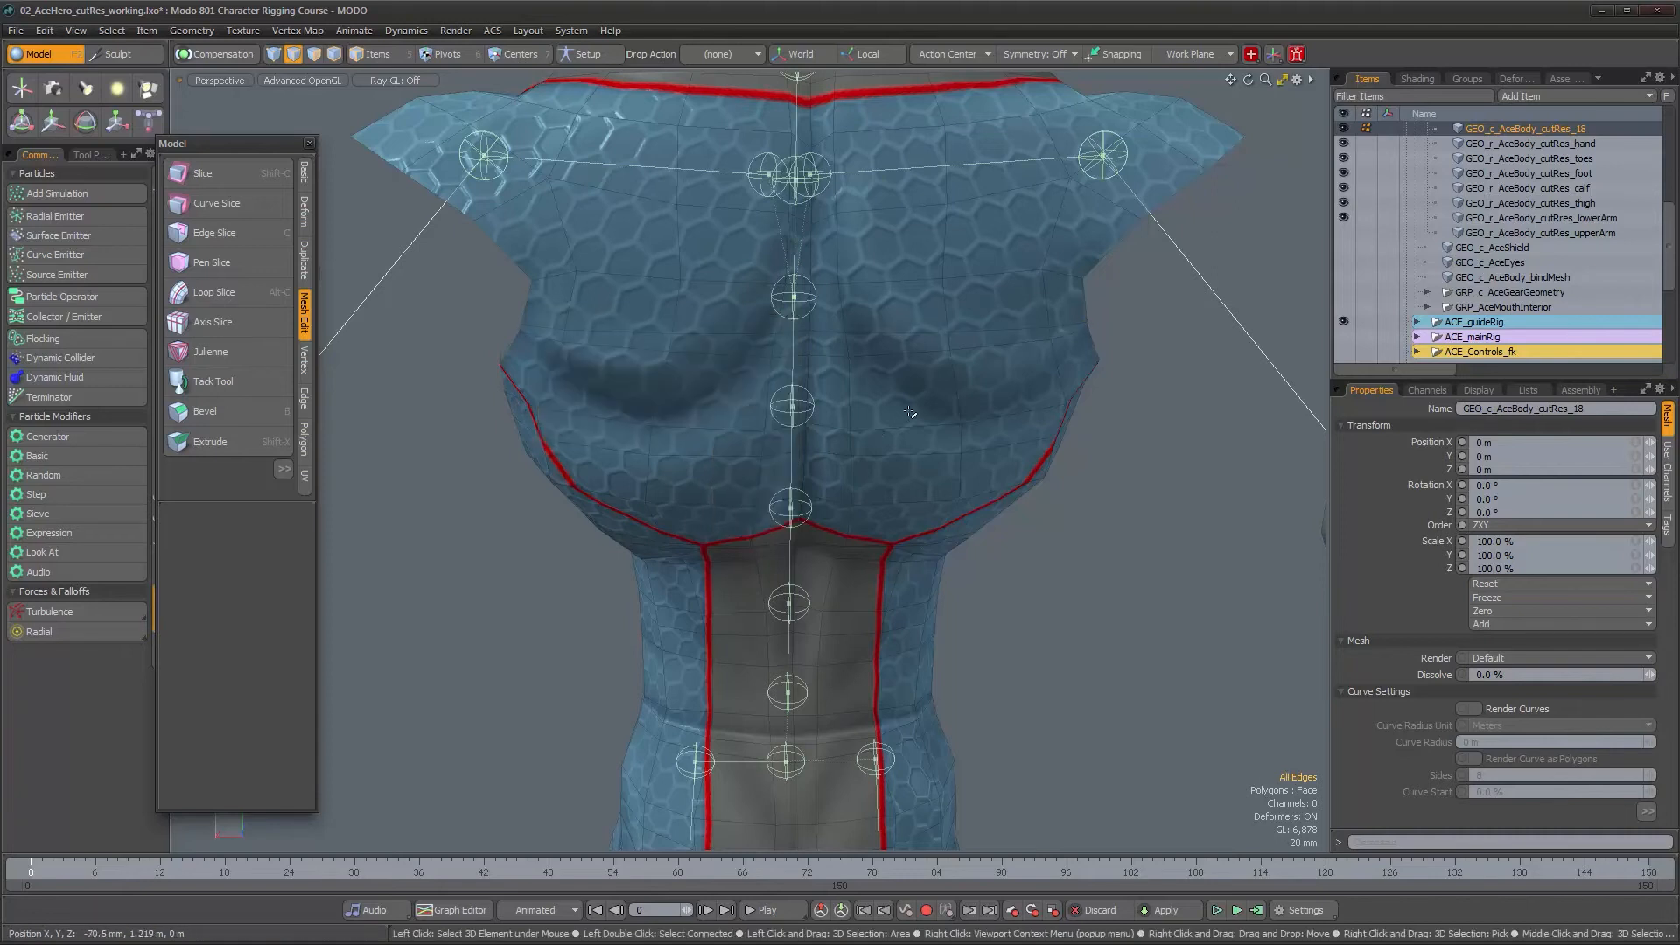
Step: Check the connected polygons of the upper chest piece from the back and front, leaving nothing selected
{"action": "left_click_drag", "start_coordinate": [910, 413], "coordinate": [887, 410]}
{"action": "key", "text": "l"}
{"action": "left_click_drag", "start_coordinate": [516, 438], "coordinate": [854, 371], "text": "alt"}
{"action": "double_click", "coordinate": [861, 256]}
{"action": "left_click_drag", "start_coordinate": [857, 258], "coordinate": [791, 360], "text": "ctrl+alt"}
{"action": "left_click", "coordinate": [996, 482]}
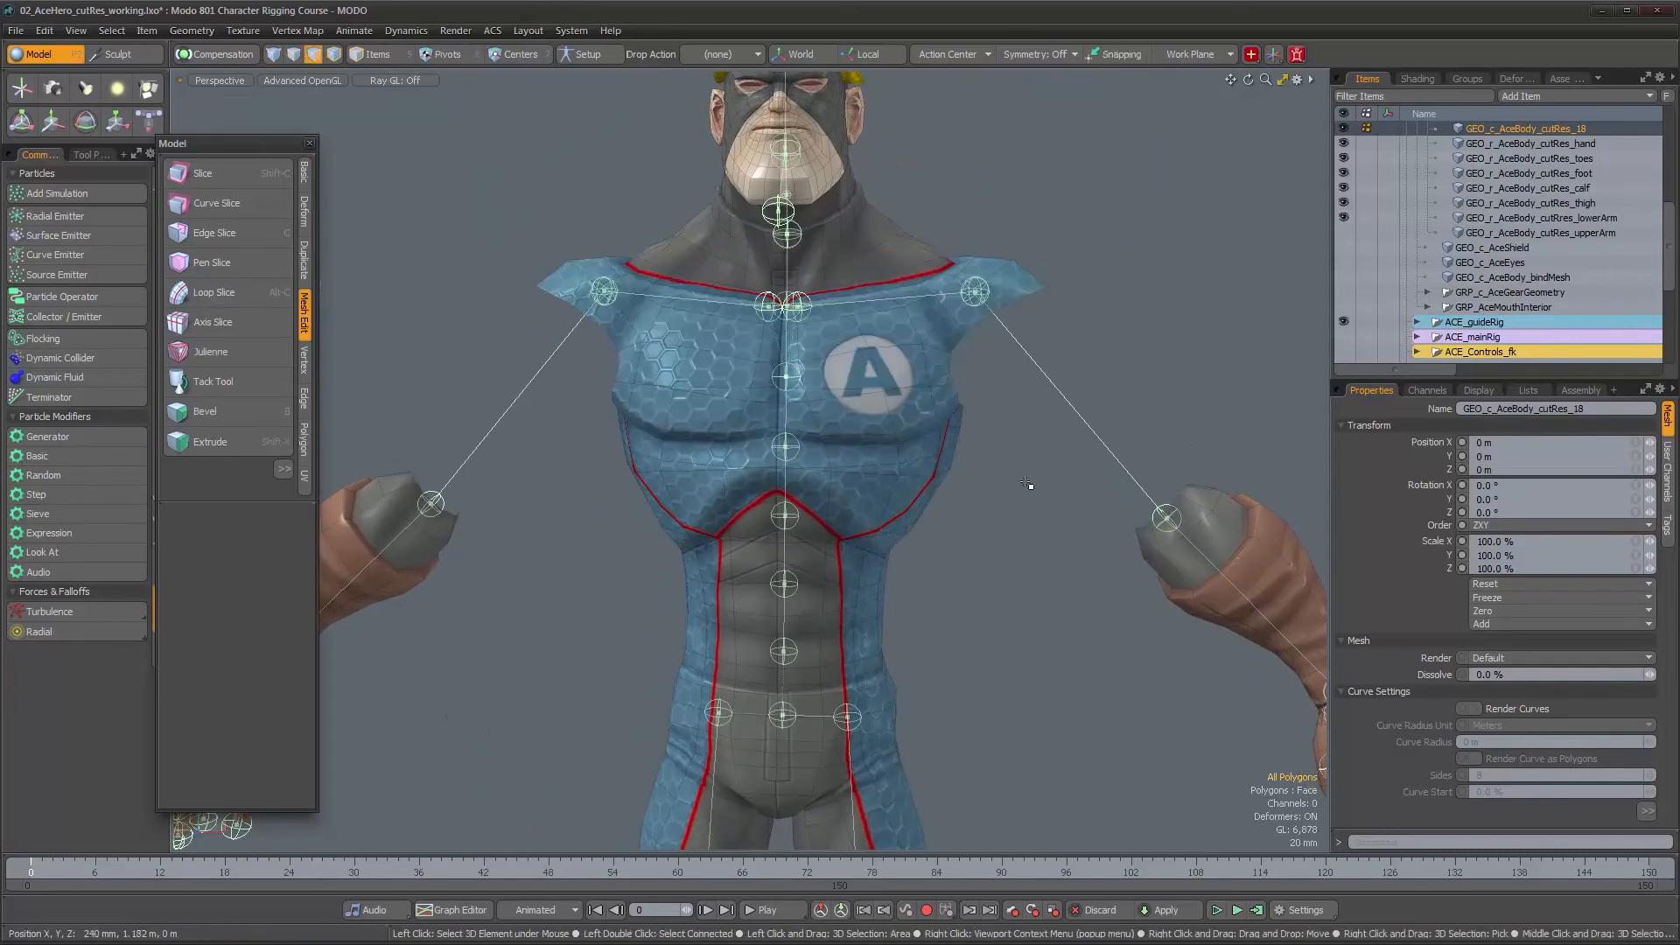
Step: Unmerge the torso mesh GEO_c_AceBody_cutRes_18 into separate mesh items
{"action": "key", "text": "5"}
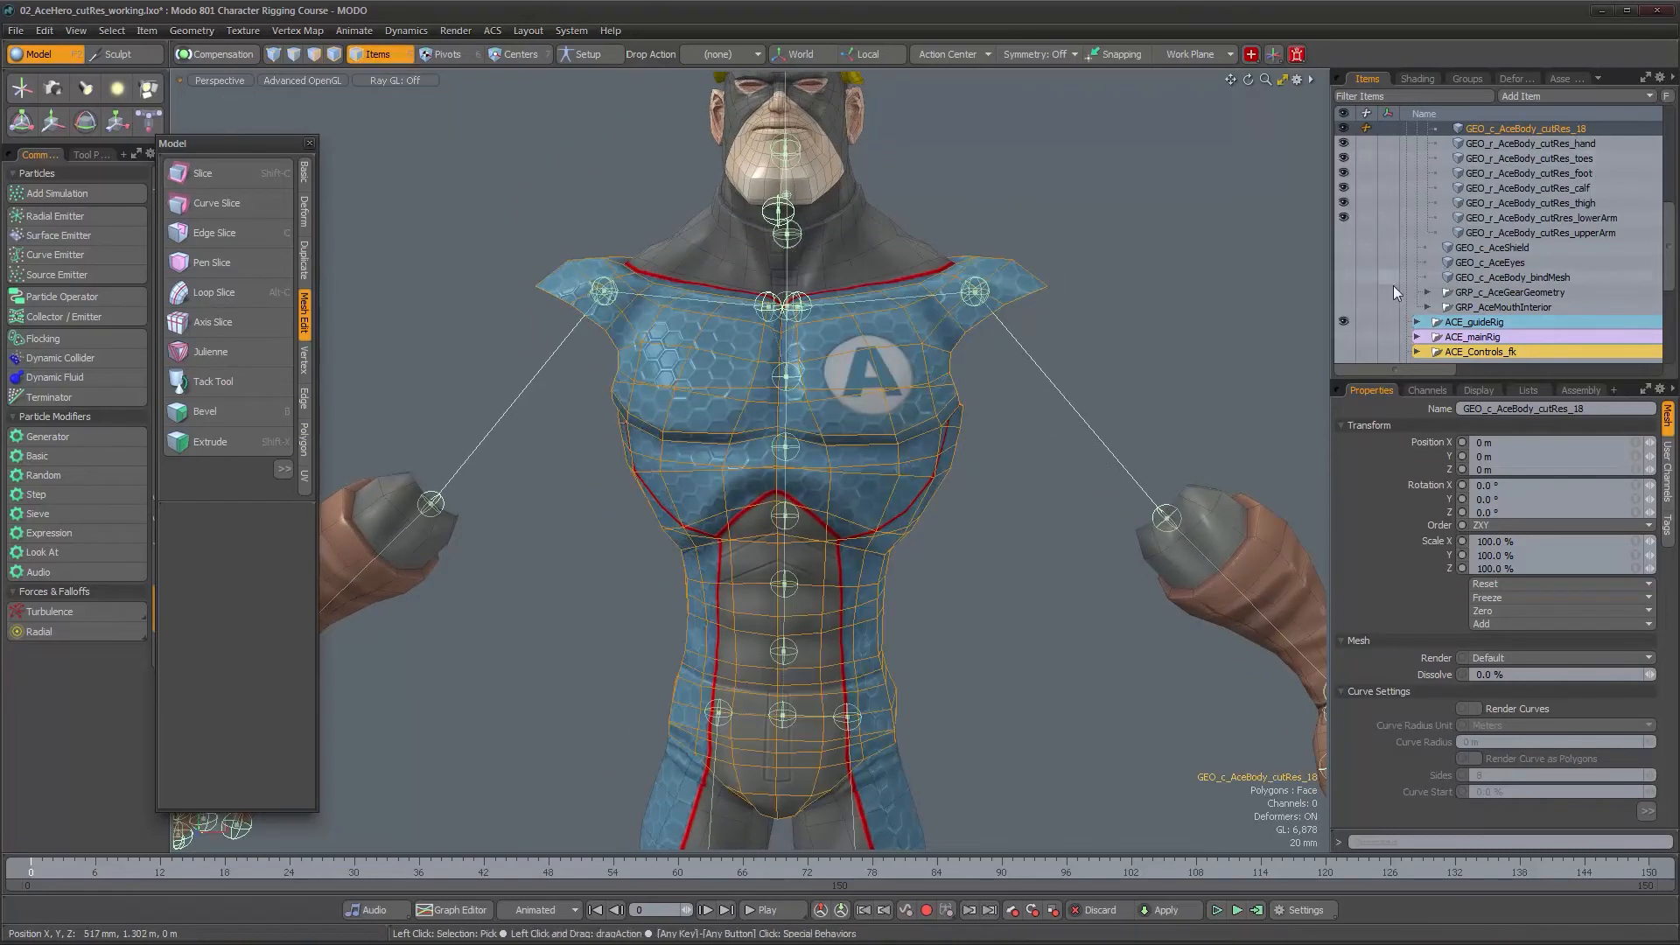
{"action": "left_click_drag", "start_coordinate": [1671, 248], "coordinate": [1670, 236]}
{"action": "mouse_move", "coordinate": [735, 525]}
{"action": "left_mouse_down", "text": "alt"}
{"action": "mouse_move", "coordinate": [778, 564]}
{"action": "mouse_move", "coordinate": [718, 544]}
{"action": "left_mouse_up", "text": "alt"}
{"action": "left_click_drag", "start_coordinate": [717, 545], "coordinate": [696, 511], "text": "alt+shift"}
{"action": "right_click", "coordinate": [1462, 161]}
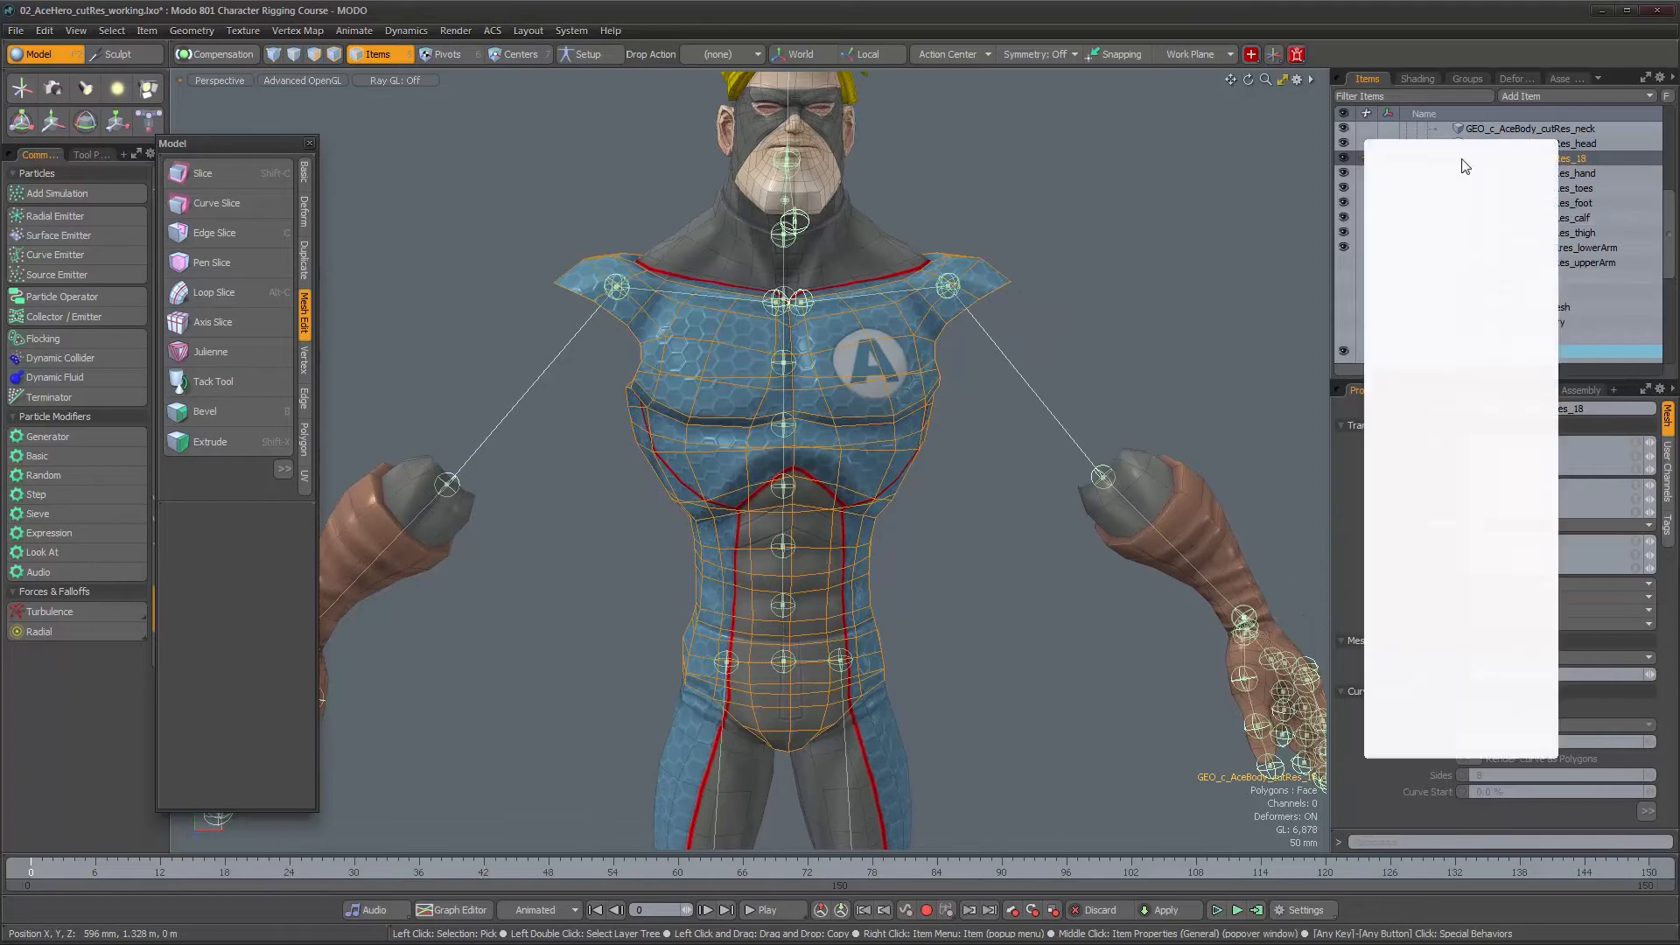
{"action": "left_click", "coordinate": [1446, 564]}
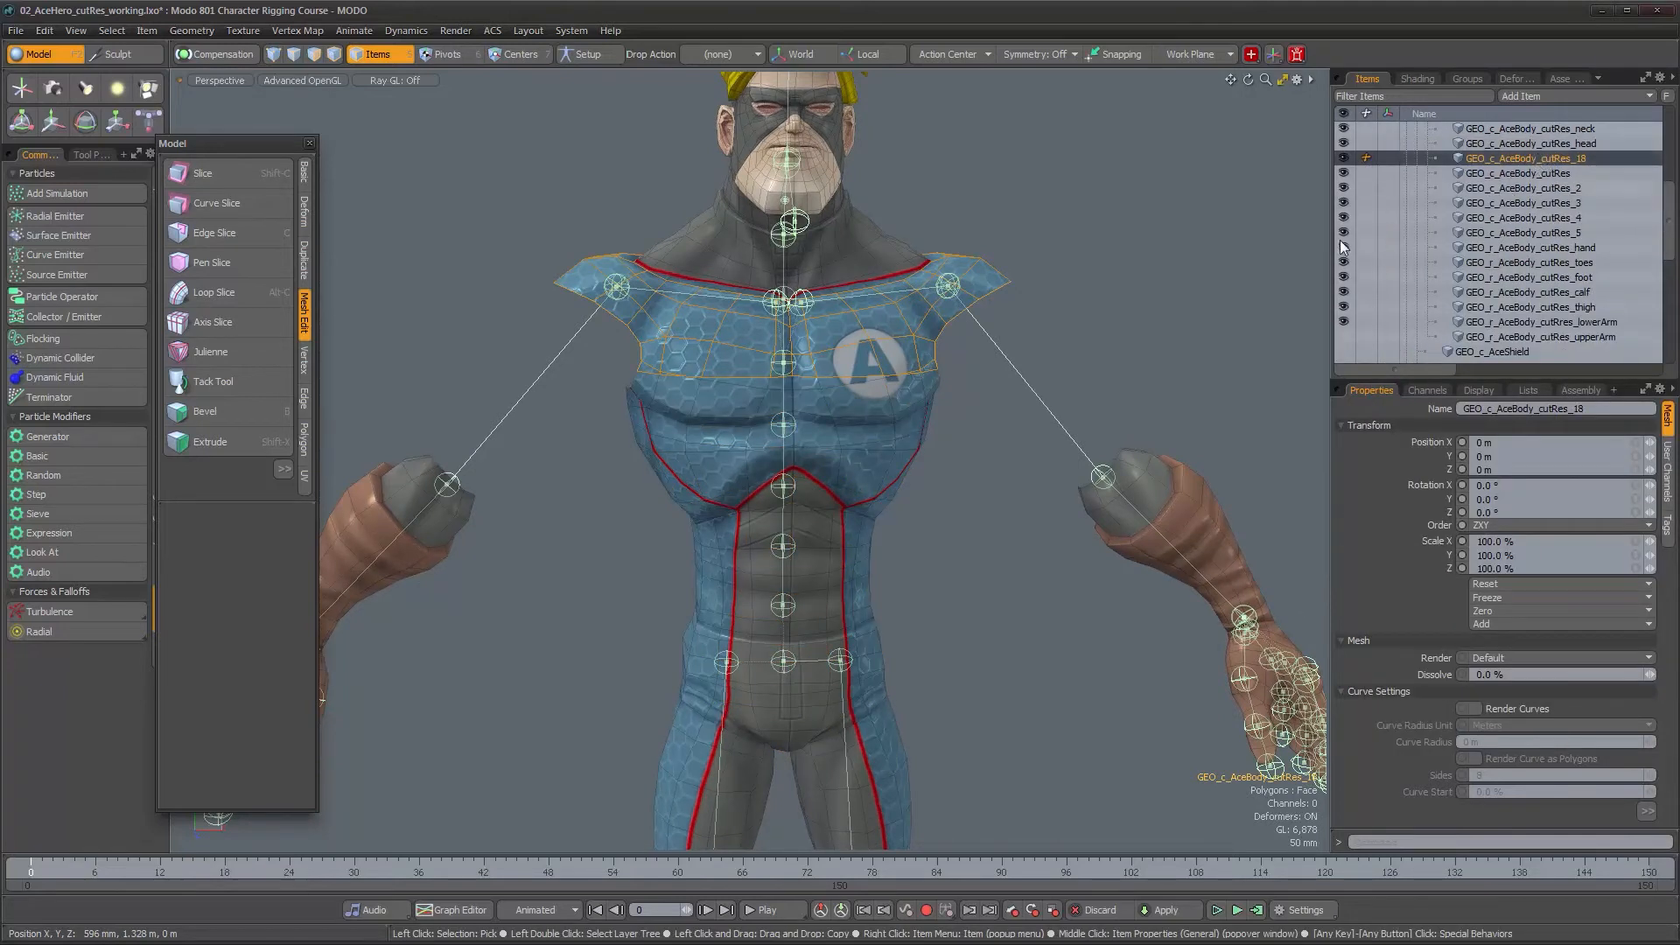
Step: Identify the pelvis piece among the new torso meshes and rename it GEO_c_AceBody_cutRes_hips
{"action": "left_click_drag", "start_coordinate": [1000, 340], "coordinate": [991, 337], "text": "alt"}
{"action": "left_click", "coordinate": [1555, 233]}
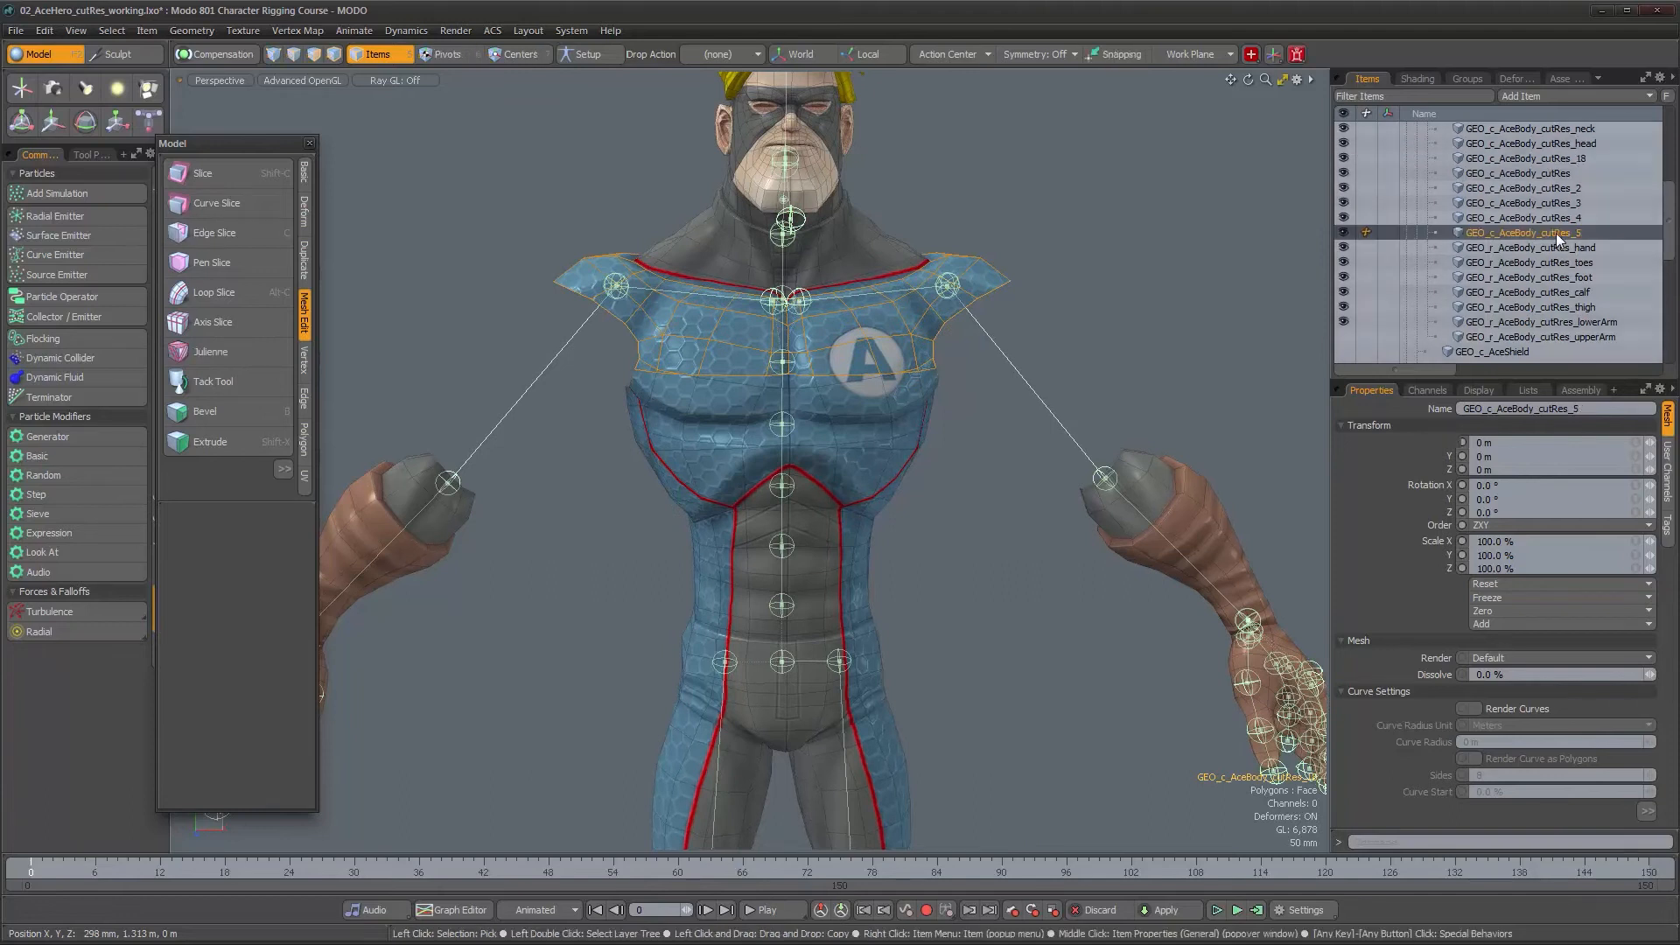
{"action": "left_click", "coordinate": [1556, 220]}
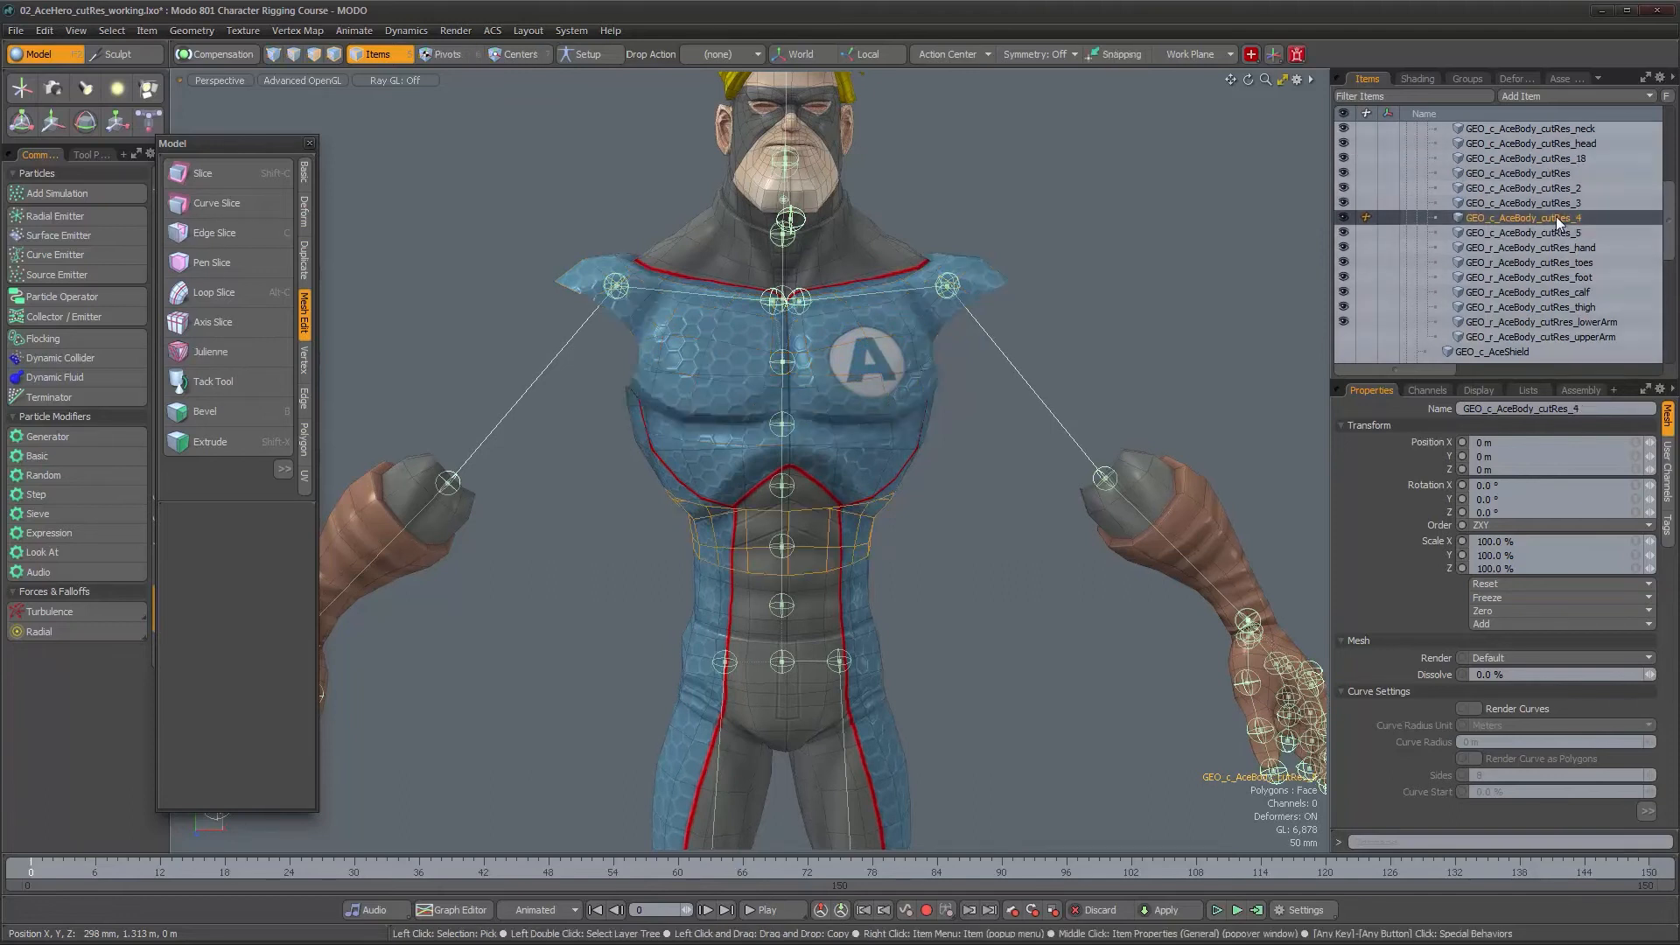
{"action": "left_click", "coordinate": [1552, 203]}
{"action": "left_click", "coordinate": [1551, 191]}
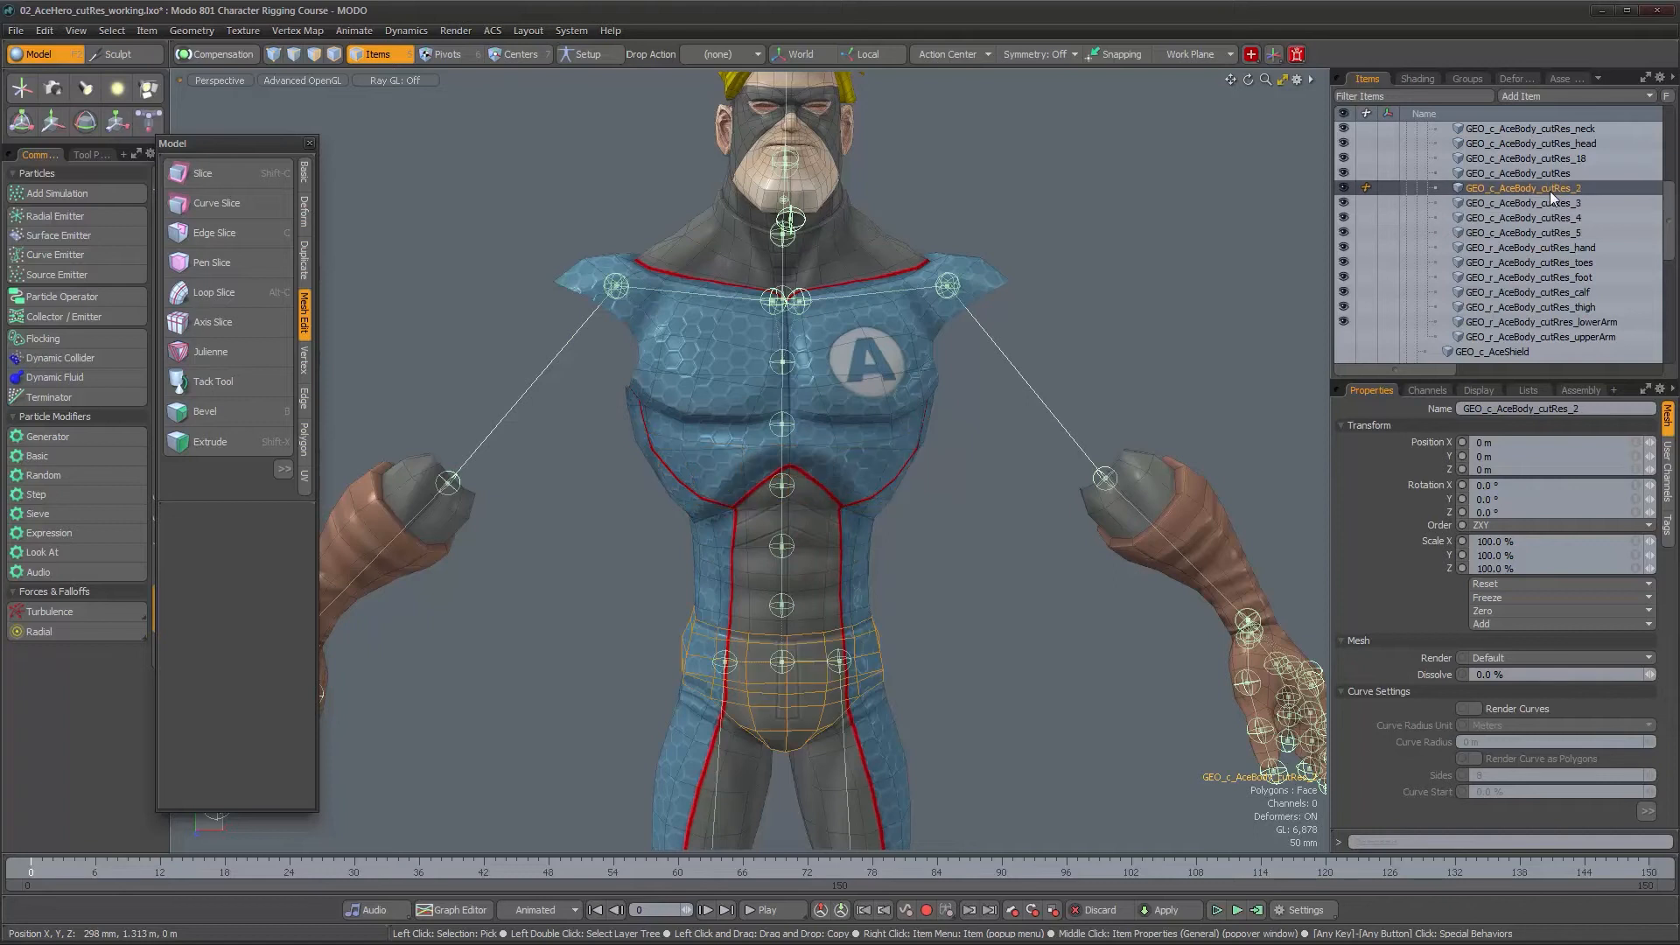
{"action": "left_click", "coordinate": [1550, 191]}
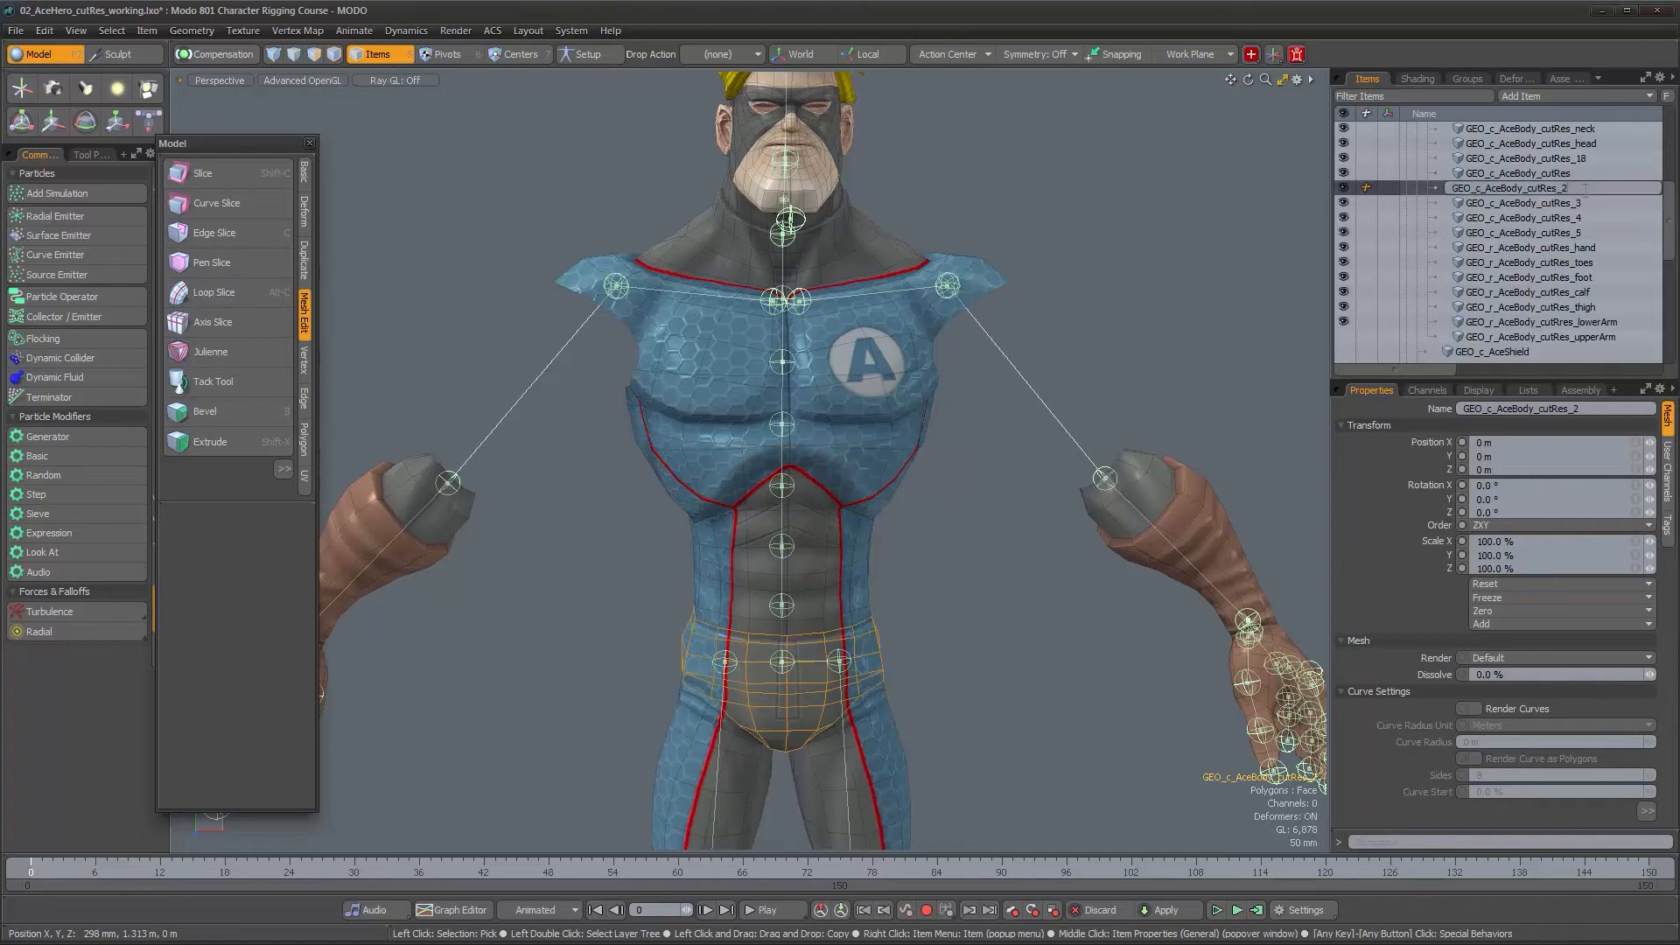
{"action": "type", "text": "hips"}
{"action": "key", "text": "Return"}
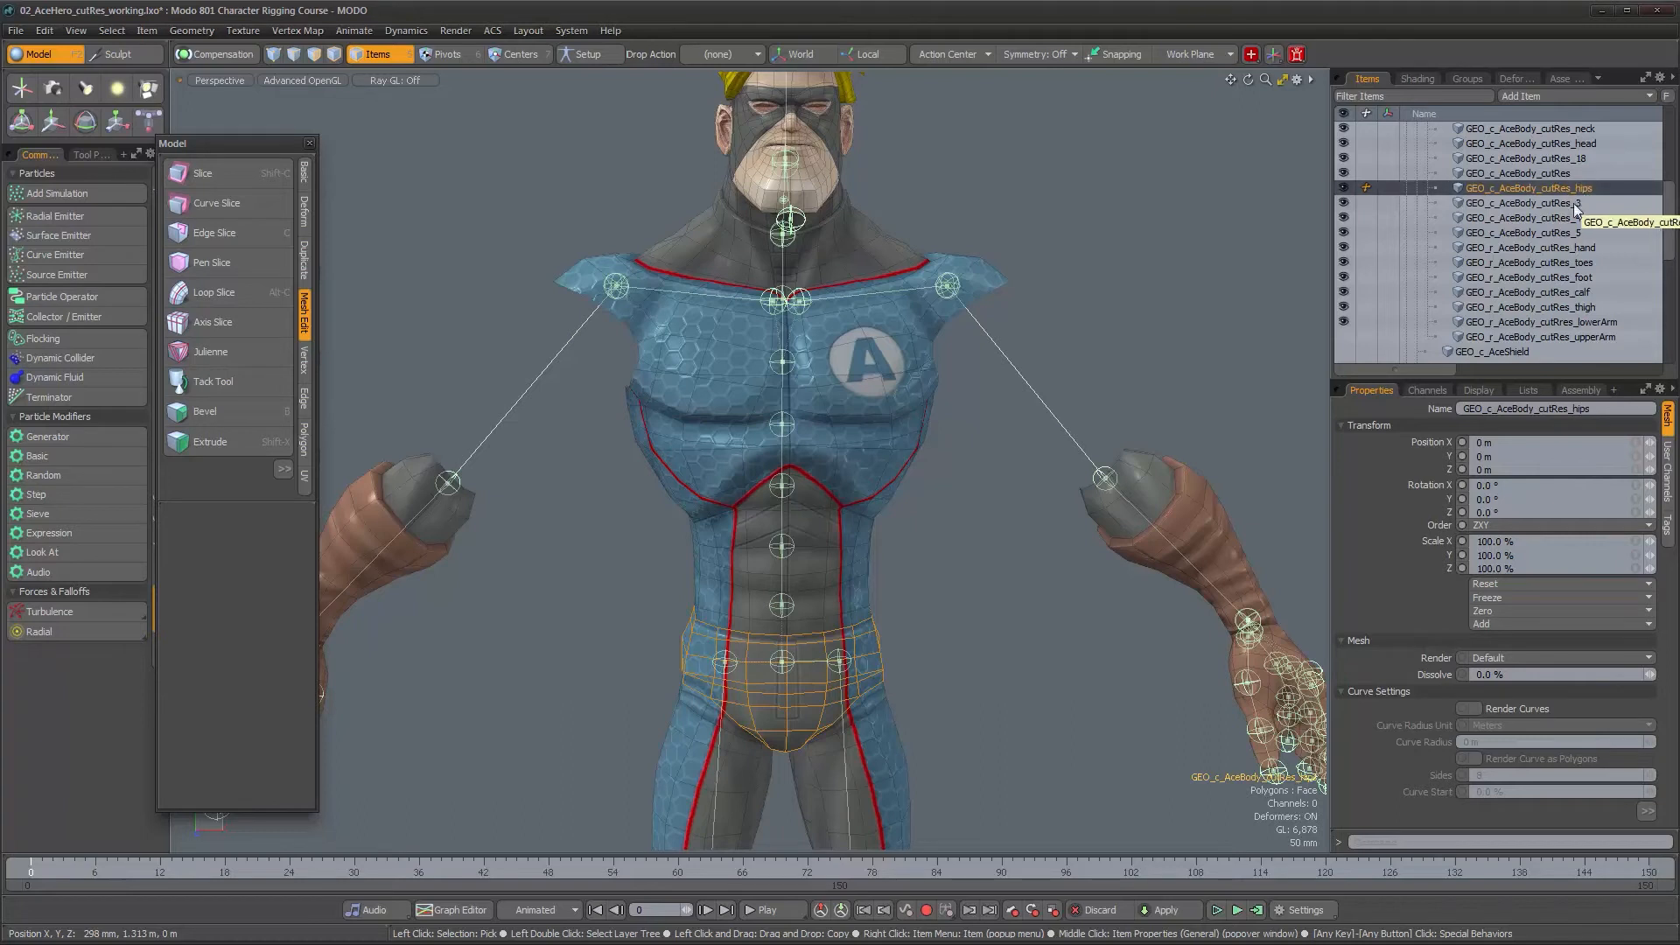
Step: Identify the torso pieces above the pelvis and rename the waist mesh GEO_c_AceBody_cutRes as GEO_c_AceBody_cutRes_spine01
{"action": "left_click", "coordinate": [1573, 203]}
{"action": "left_click", "coordinate": [1575, 218]}
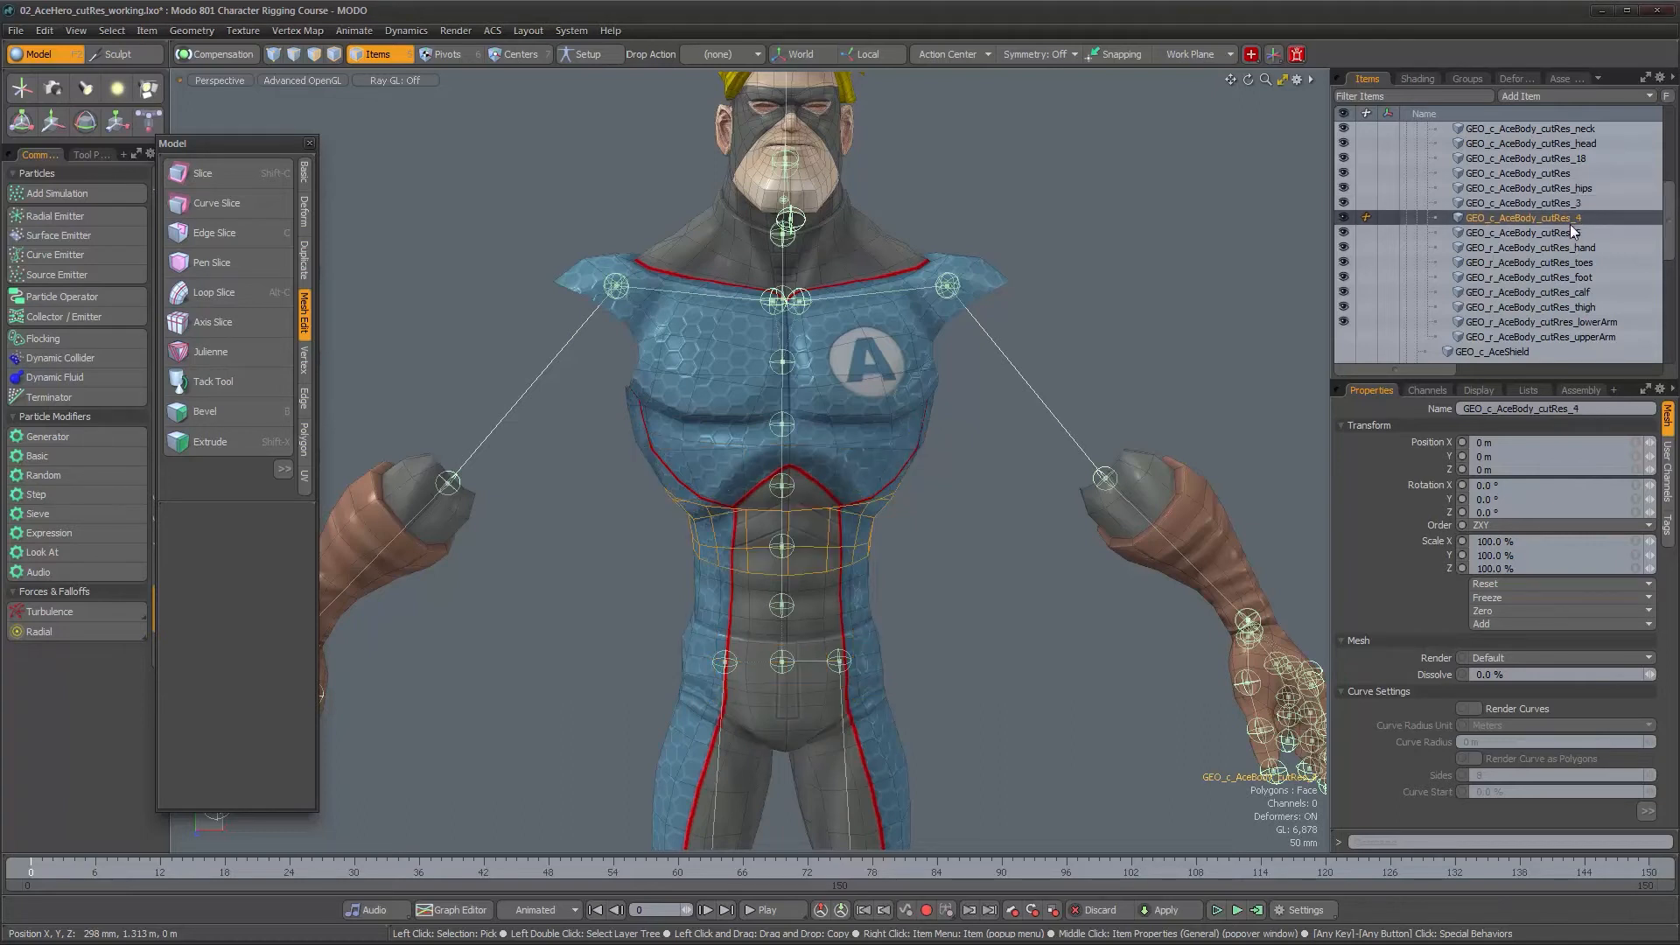
{"action": "left_click", "coordinate": [1568, 229]}
{"action": "left_click", "coordinate": [1561, 175]}
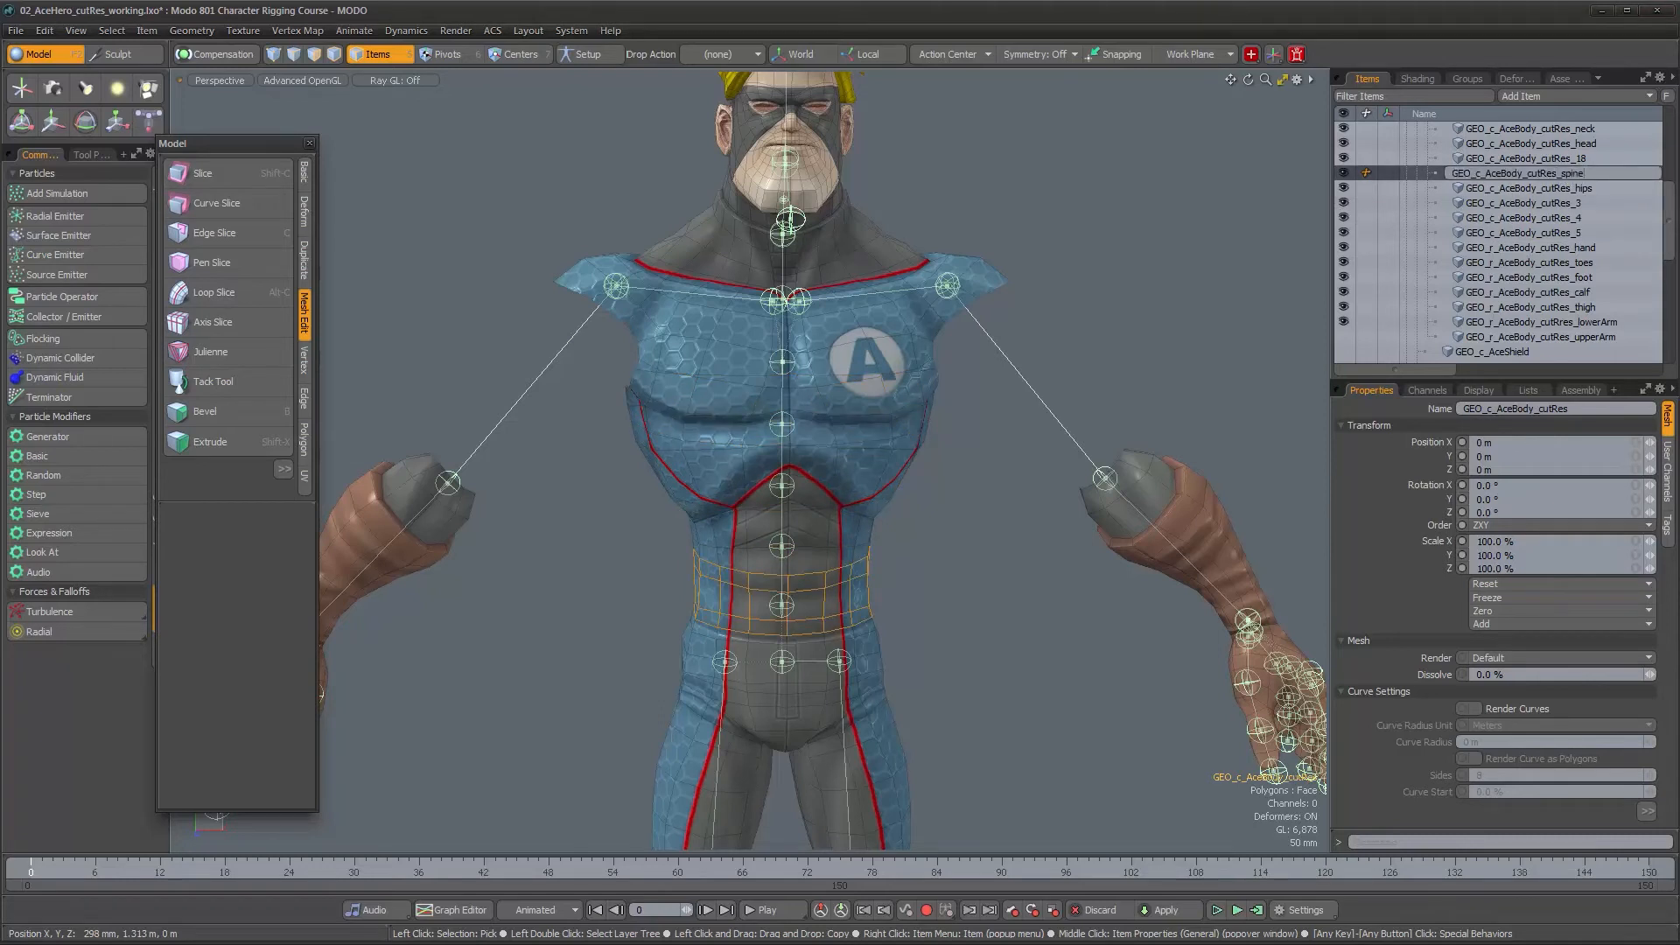
Step: Rename the abdomen mesh GEO_c_AceBody_cutRes_4, directly above the waist piece, as GEO_c_AceBody_cutRes_spine02
{"action": "left_click", "coordinate": [1556, 203]}
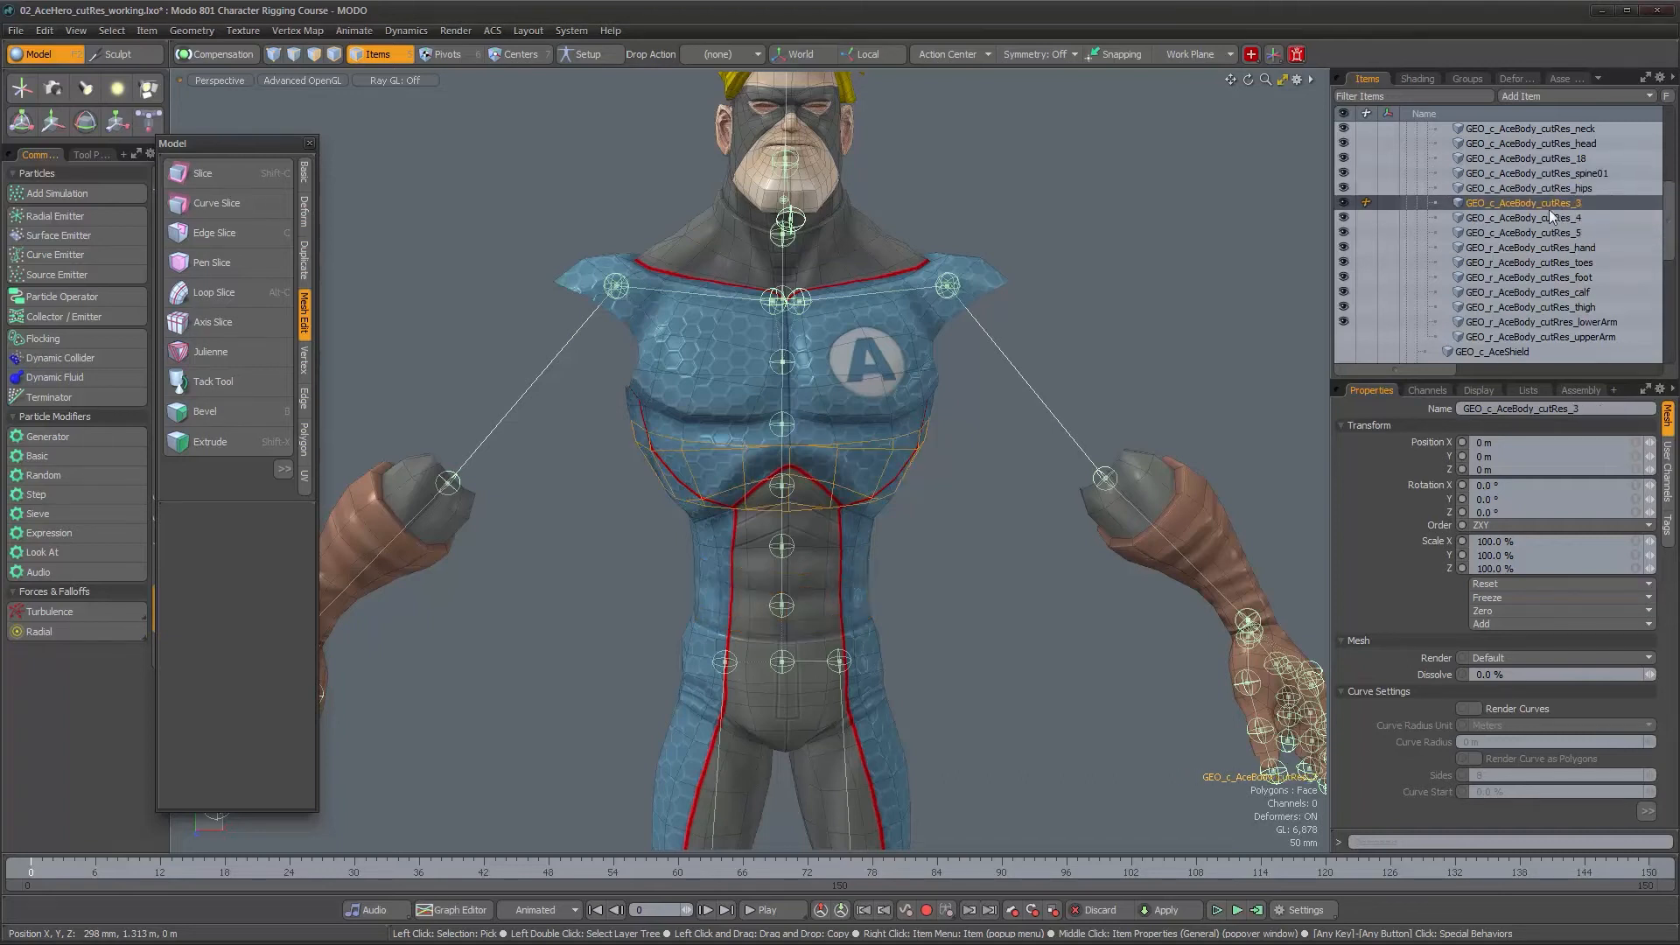
{"action": "left_click", "coordinate": [859, 538]}
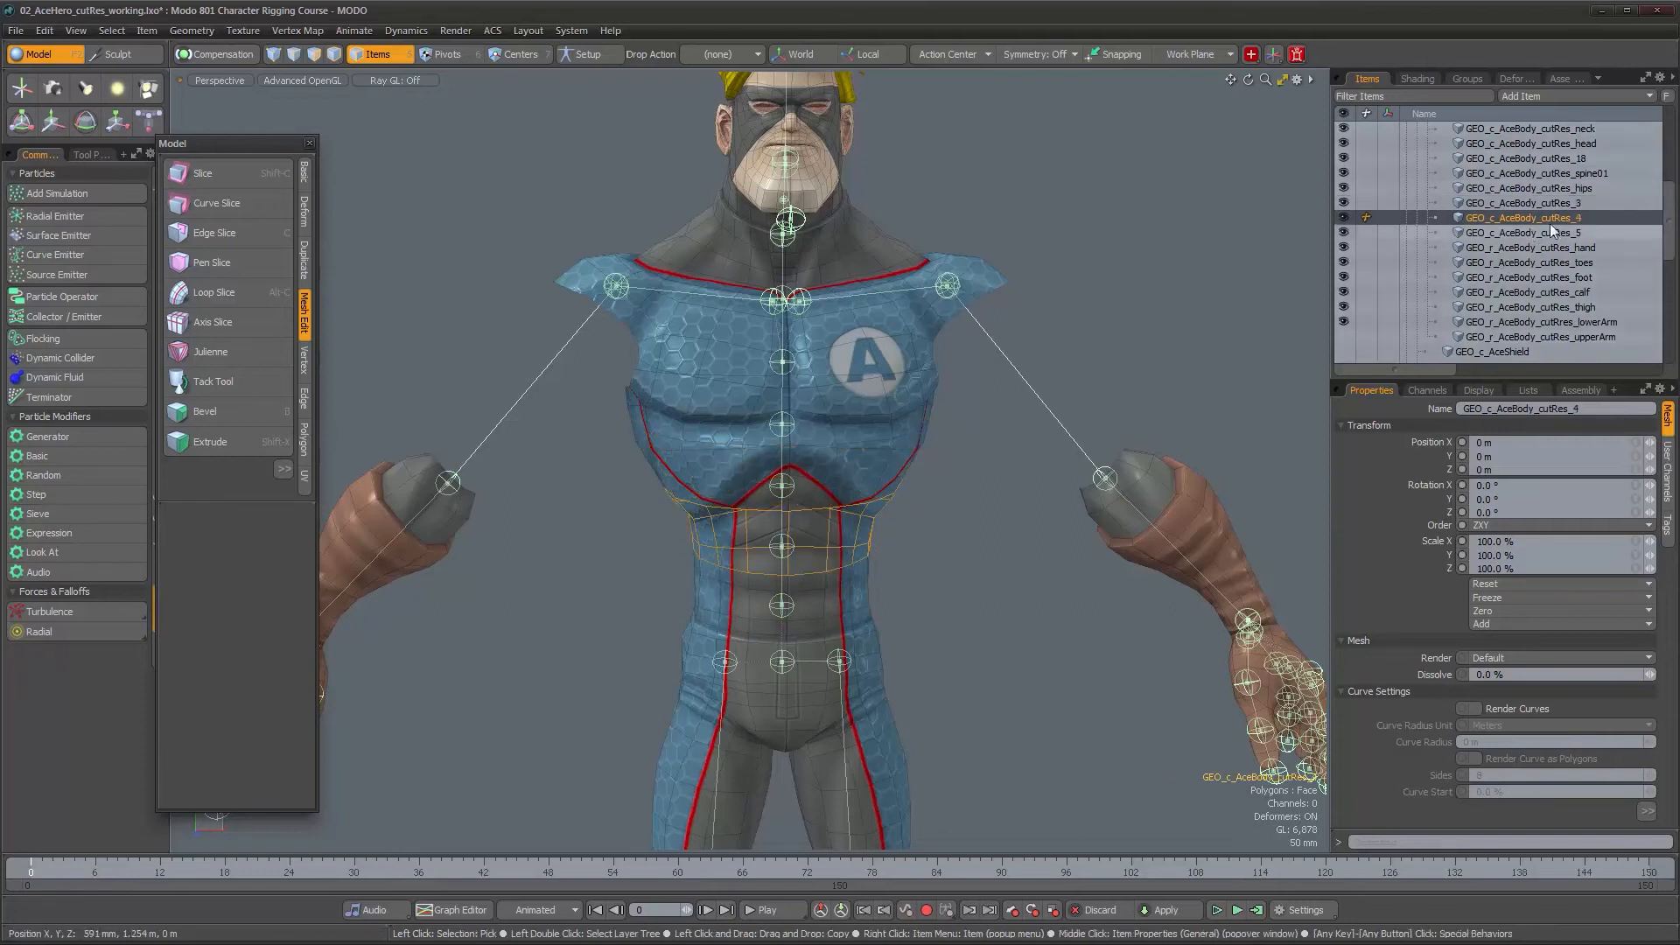
{"action": "left_click", "coordinate": [1598, 219]}
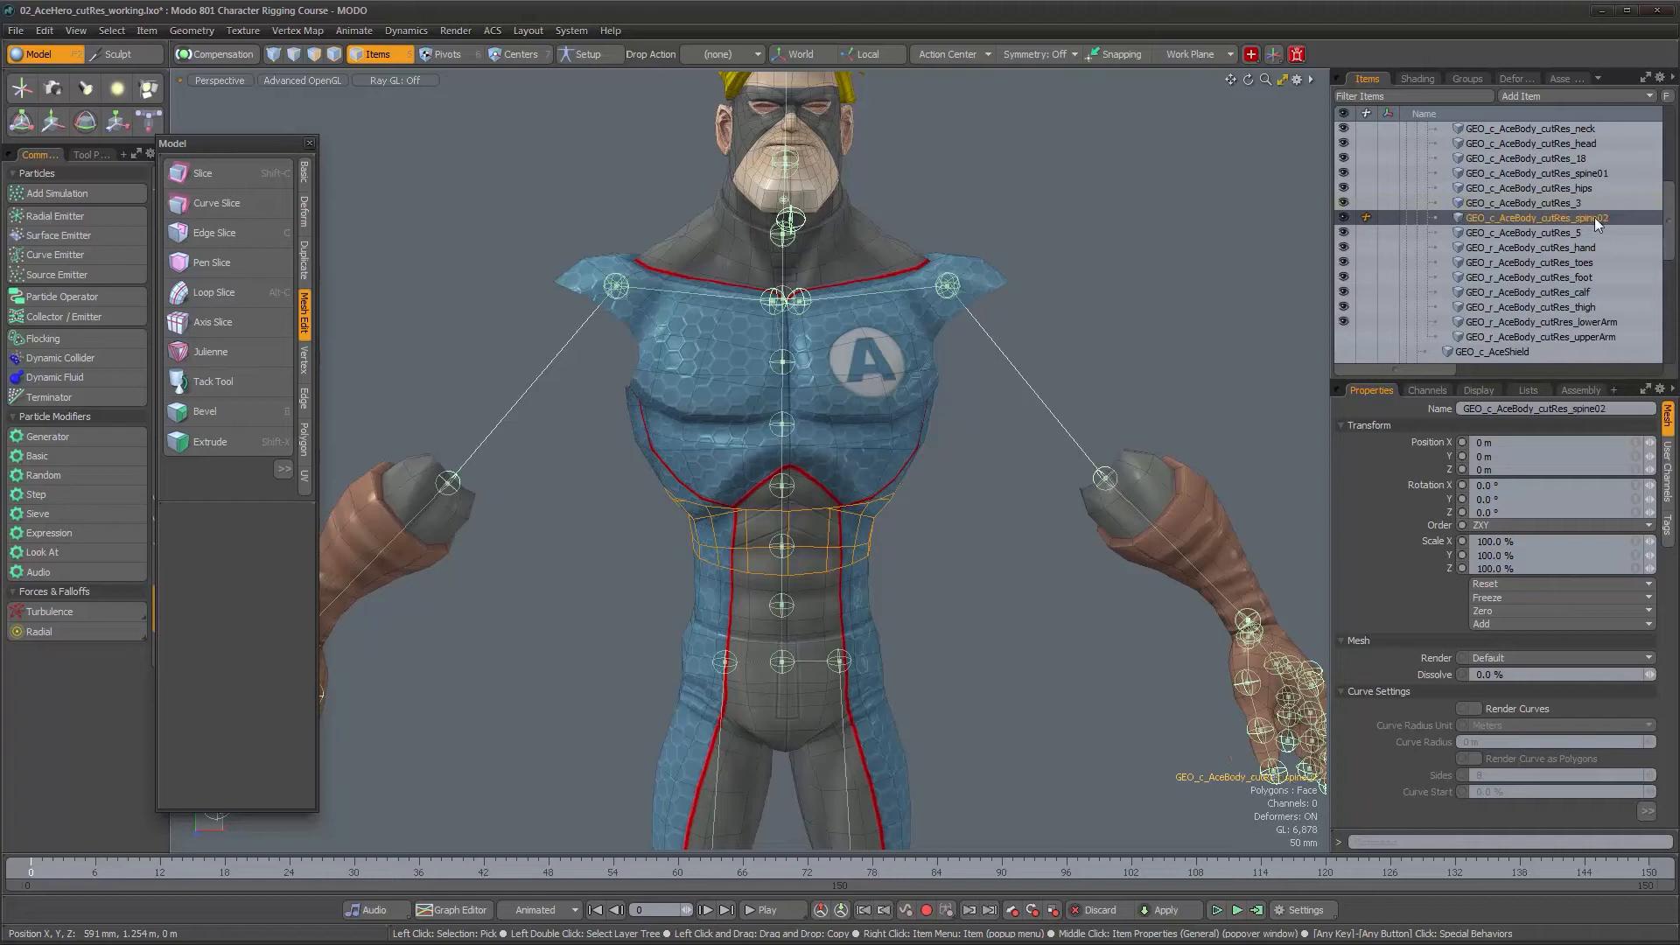
Step: Rename the lower rib cage mesh GEO_c_AceBody_cutRes_3 as GEO_c_AceBody_cutRes_spine03
{"action": "left_click", "coordinate": [1544, 203]}
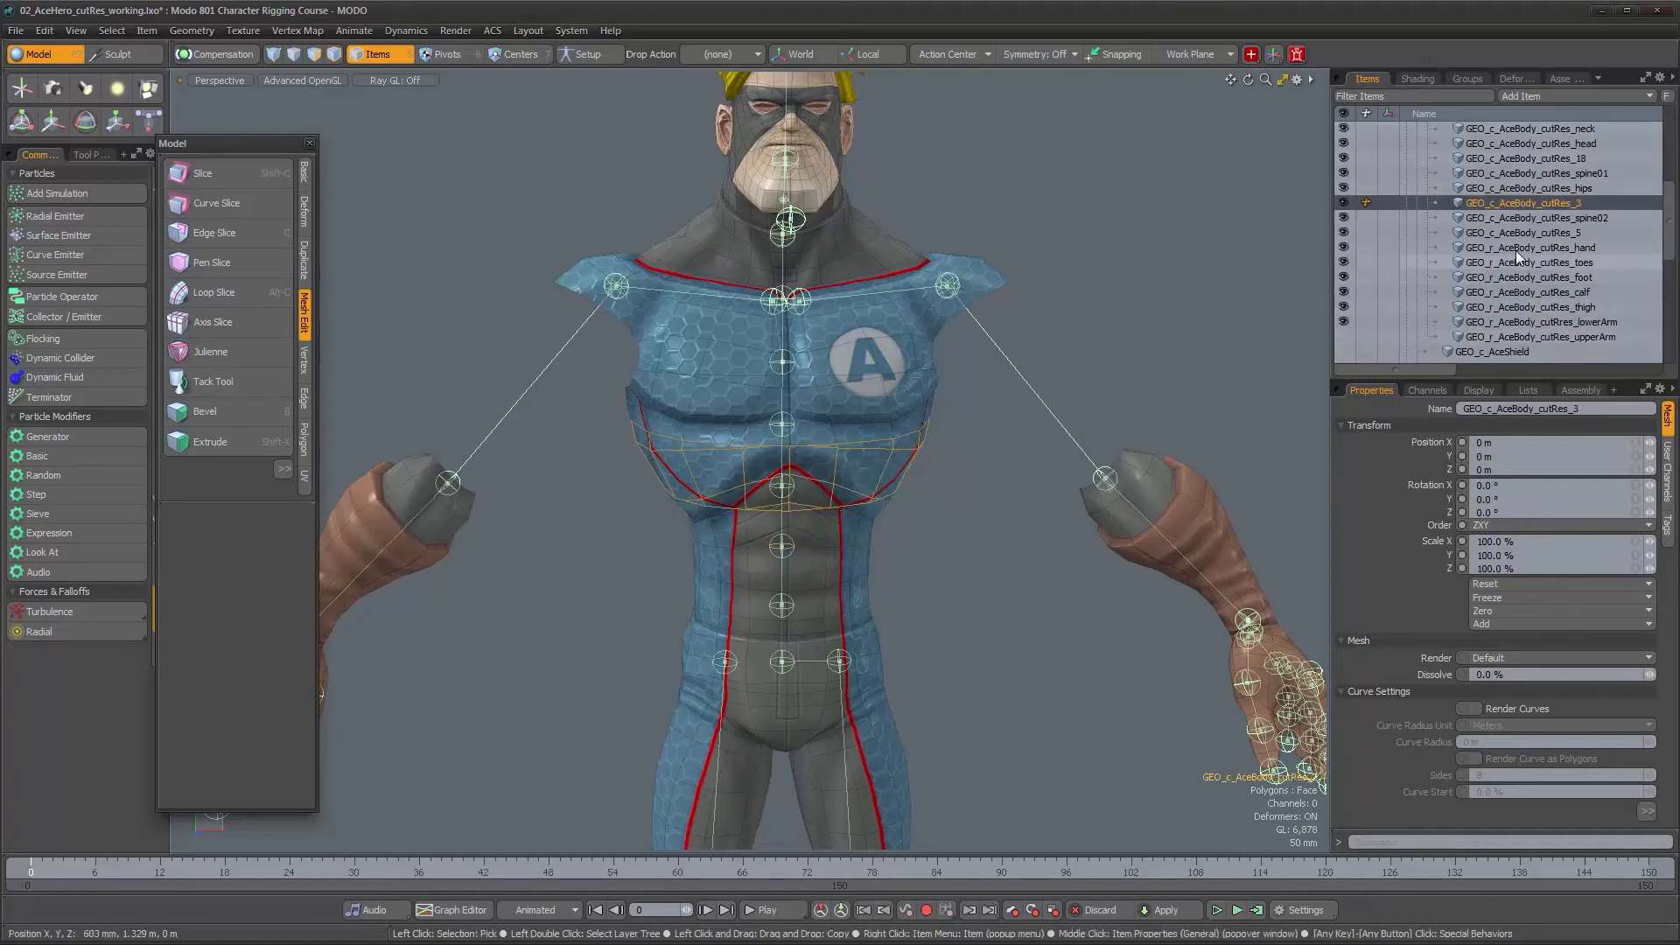
{"action": "left_click", "coordinate": [1596, 202]}
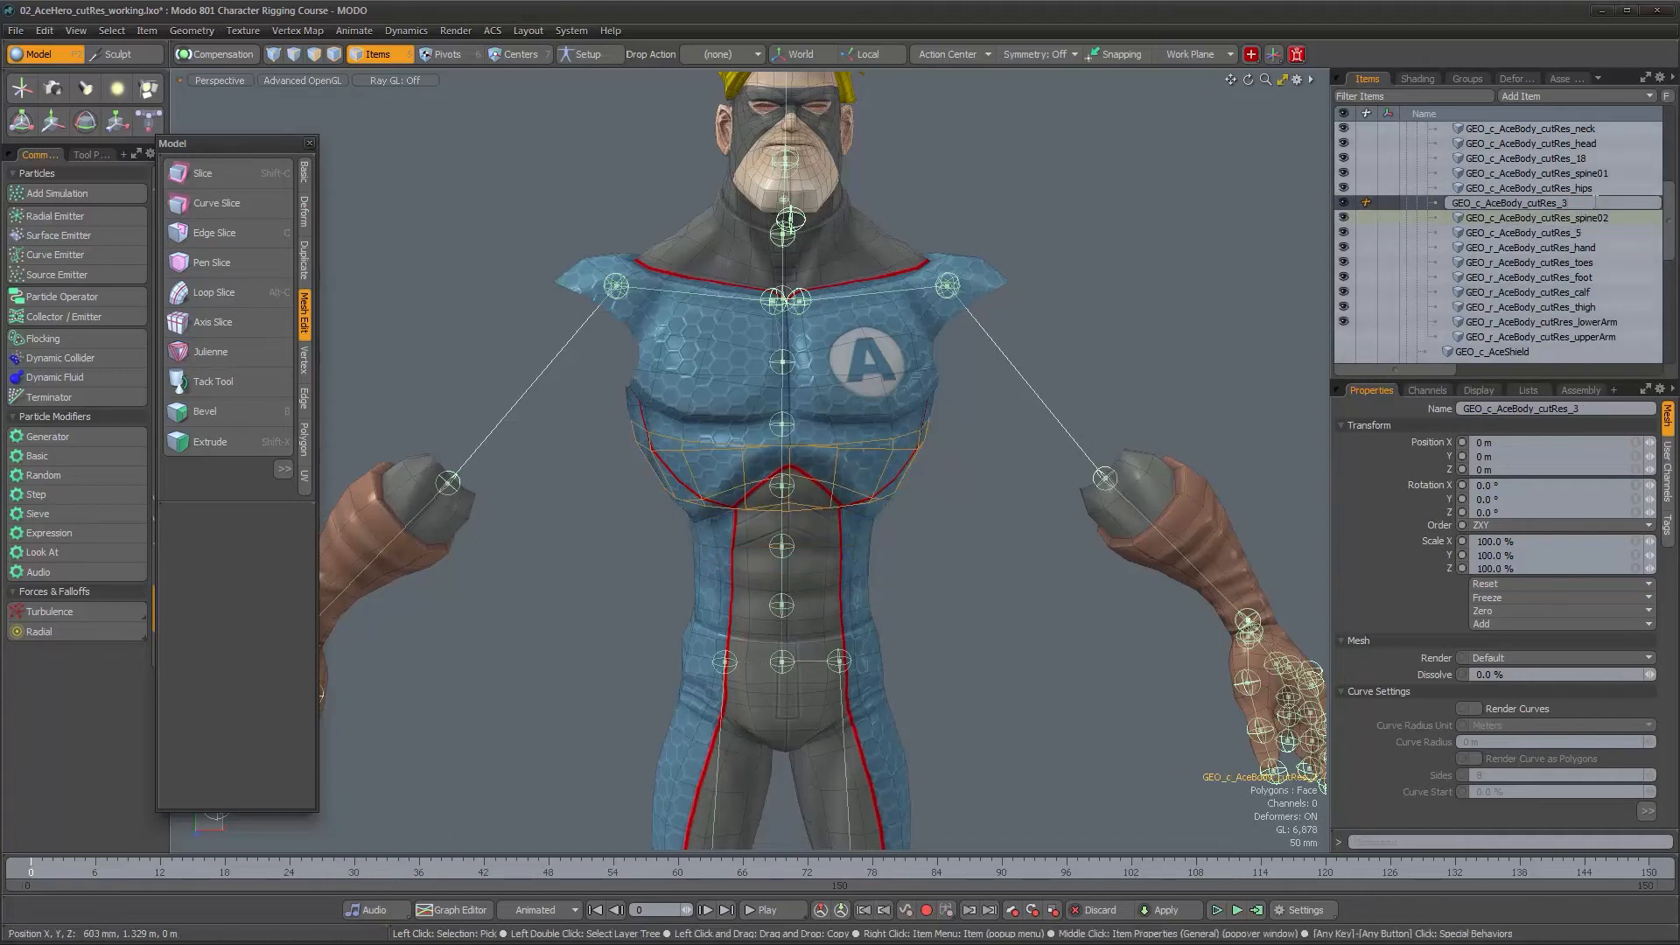
{"action": "left_click", "coordinate": [912, 411]}
Step: Rename the mid-chest mesh as GEO_c_AceBody_cutRes_spine04 and the upper chest and shoulder mesh as GEO_c_AceBody_cutRes_spine05
{"action": "left_click", "coordinate": [1584, 233]}
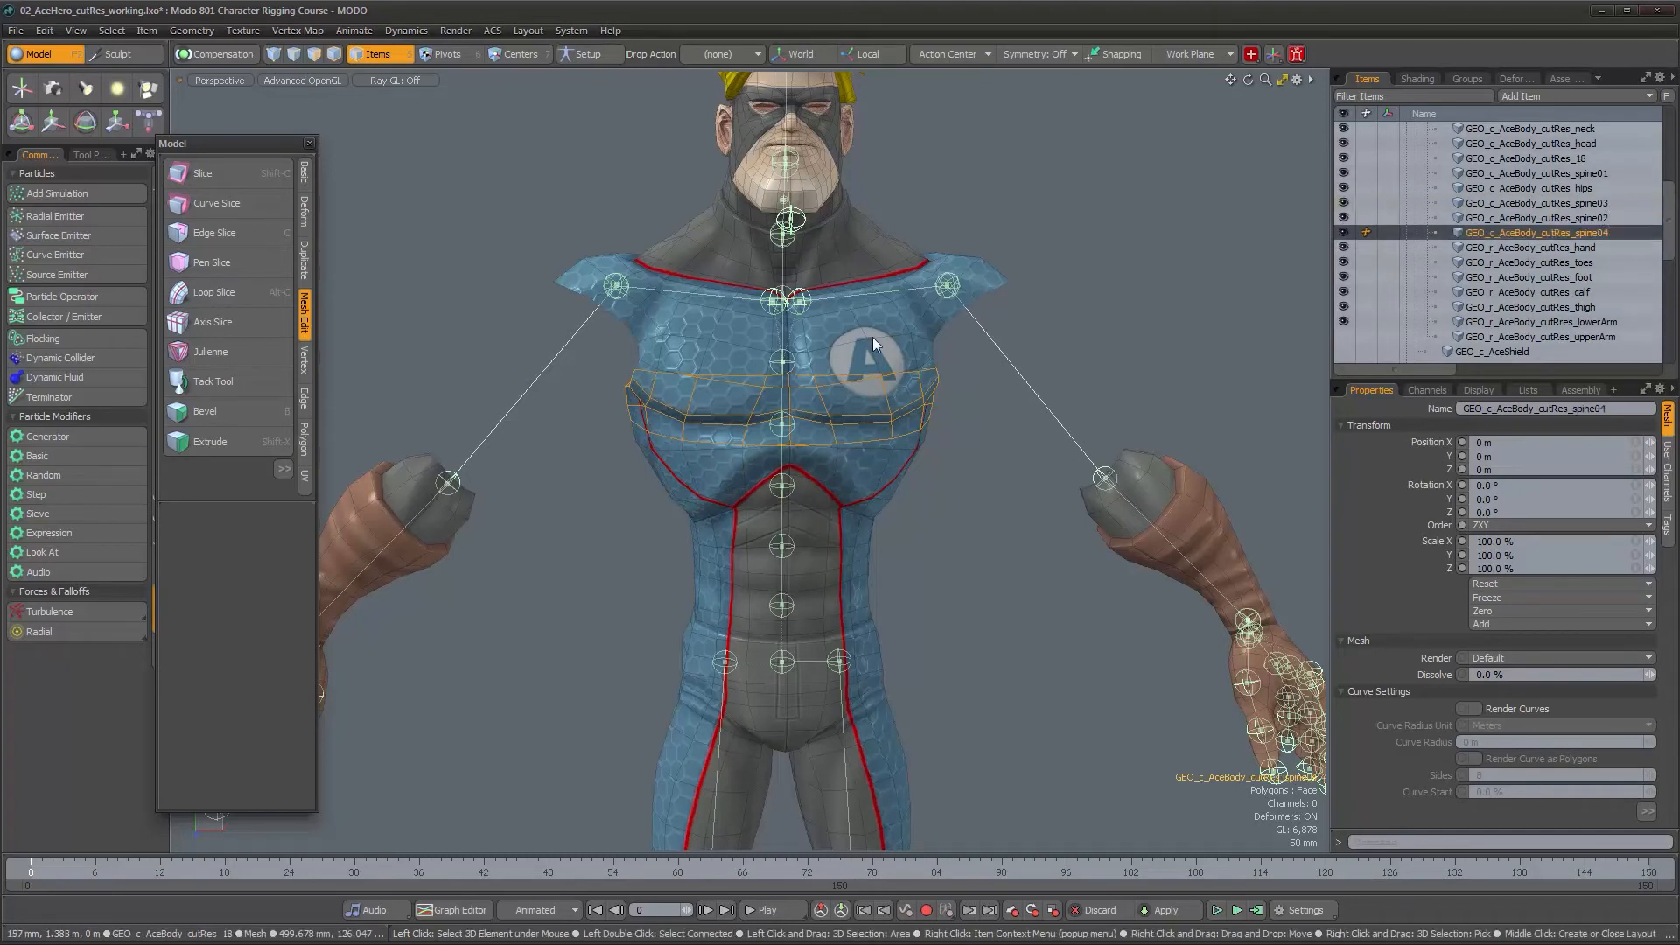
{"action": "left_click", "coordinate": [885, 359]}
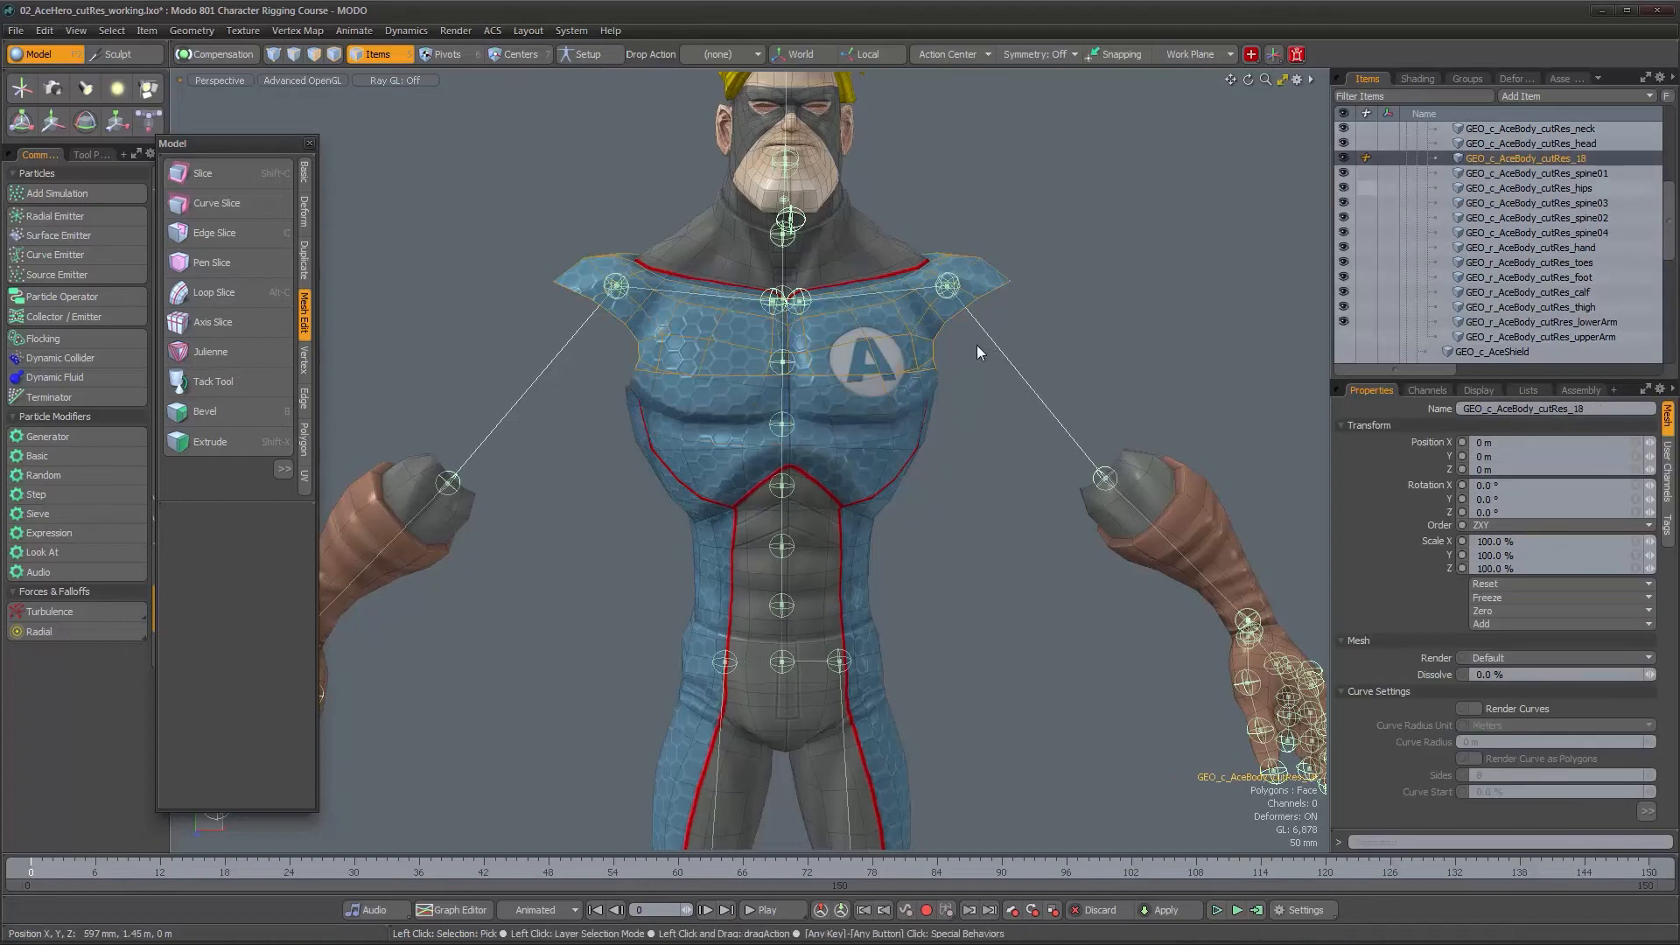
{"action": "left_click", "coordinate": [1588, 158]}
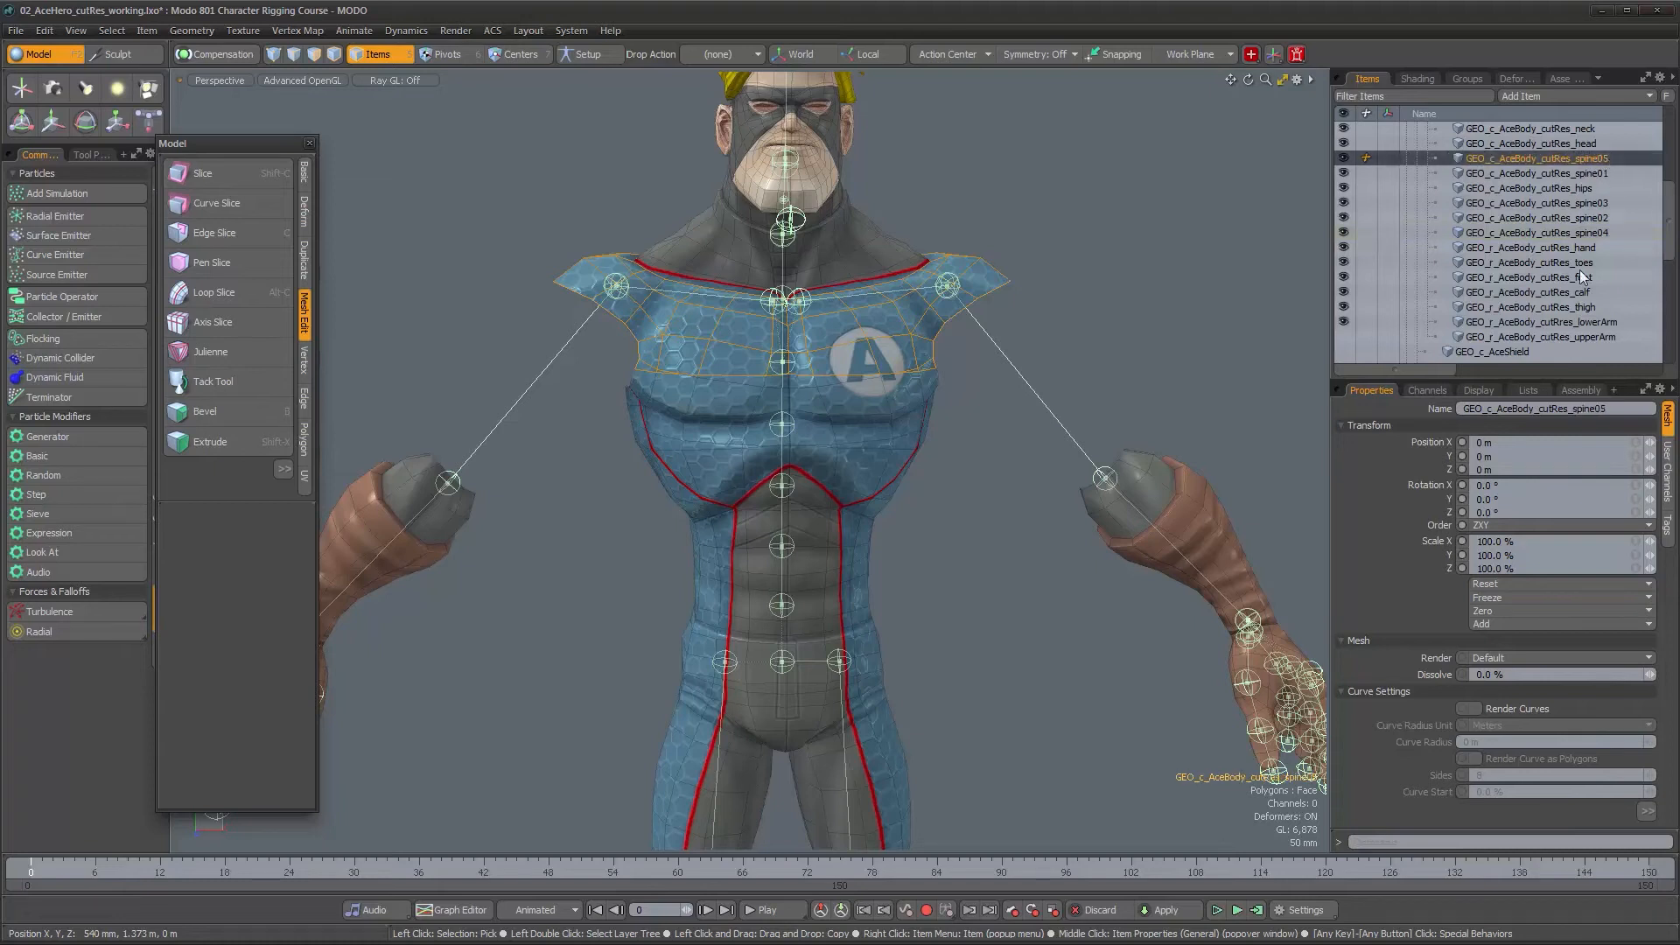
Step: Examine the right hand mesh against the guide joints of the thumb and fingers from several angles
{"action": "left_click_drag", "start_coordinate": [974, 548], "coordinate": [744, 541], "text": "alt"}
{"action": "right_click_drag", "start_coordinate": [744, 544], "coordinate": [783, 604], "text": "alt"}
{"action": "middle_click_drag", "start_coordinate": [784, 604], "coordinate": [801, 367], "text": "alt"}
{"action": "left_click_drag", "start_coordinate": [802, 367], "coordinate": [813, 378], "text": "alt"}
{"action": "right_click_drag", "start_coordinate": [814, 378], "coordinate": [809, 438], "text": "alt"}
{"action": "left_click_drag", "start_coordinate": [809, 437], "coordinate": [875, 464], "text": "alt"}
{"action": "right_click_drag", "start_coordinate": [875, 464], "coordinate": [910, 476], "text": "alt"}
{"action": "left_click_drag", "start_coordinate": [665, 477], "coordinate": [726, 473], "text": "alt"}
{"action": "right_click_drag", "start_coordinate": [726, 473], "coordinate": [789, 466], "text": "alt"}
{"action": "left_click_drag", "start_coordinate": [790, 466], "coordinate": [799, 328], "text": "alt"}
{"action": "left_click_drag", "start_coordinate": [615, 357], "coordinate": [564, 407], "text": "alt"}
{"action": "right_click_drag", "start_coordinate": [622, 427], "coordinate": [699, 432], "text": "alt"}
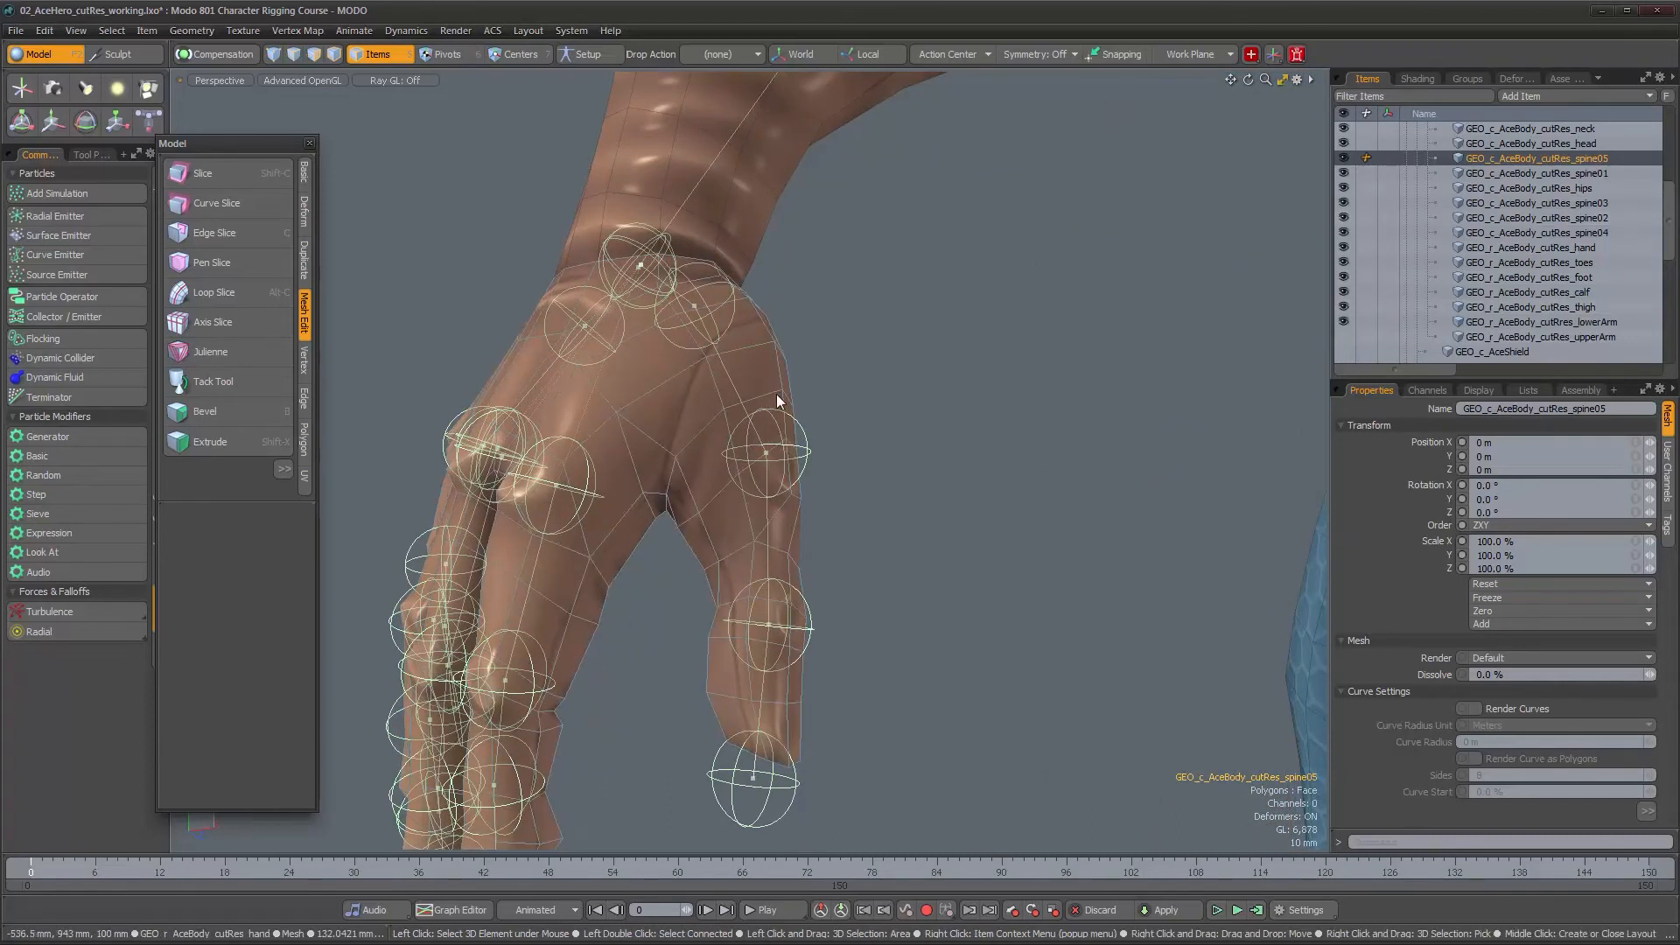
{"action": "left_click_drag", "start_coordinate": [781, 561], "coordinate": [875, 464], "text": "alt"}
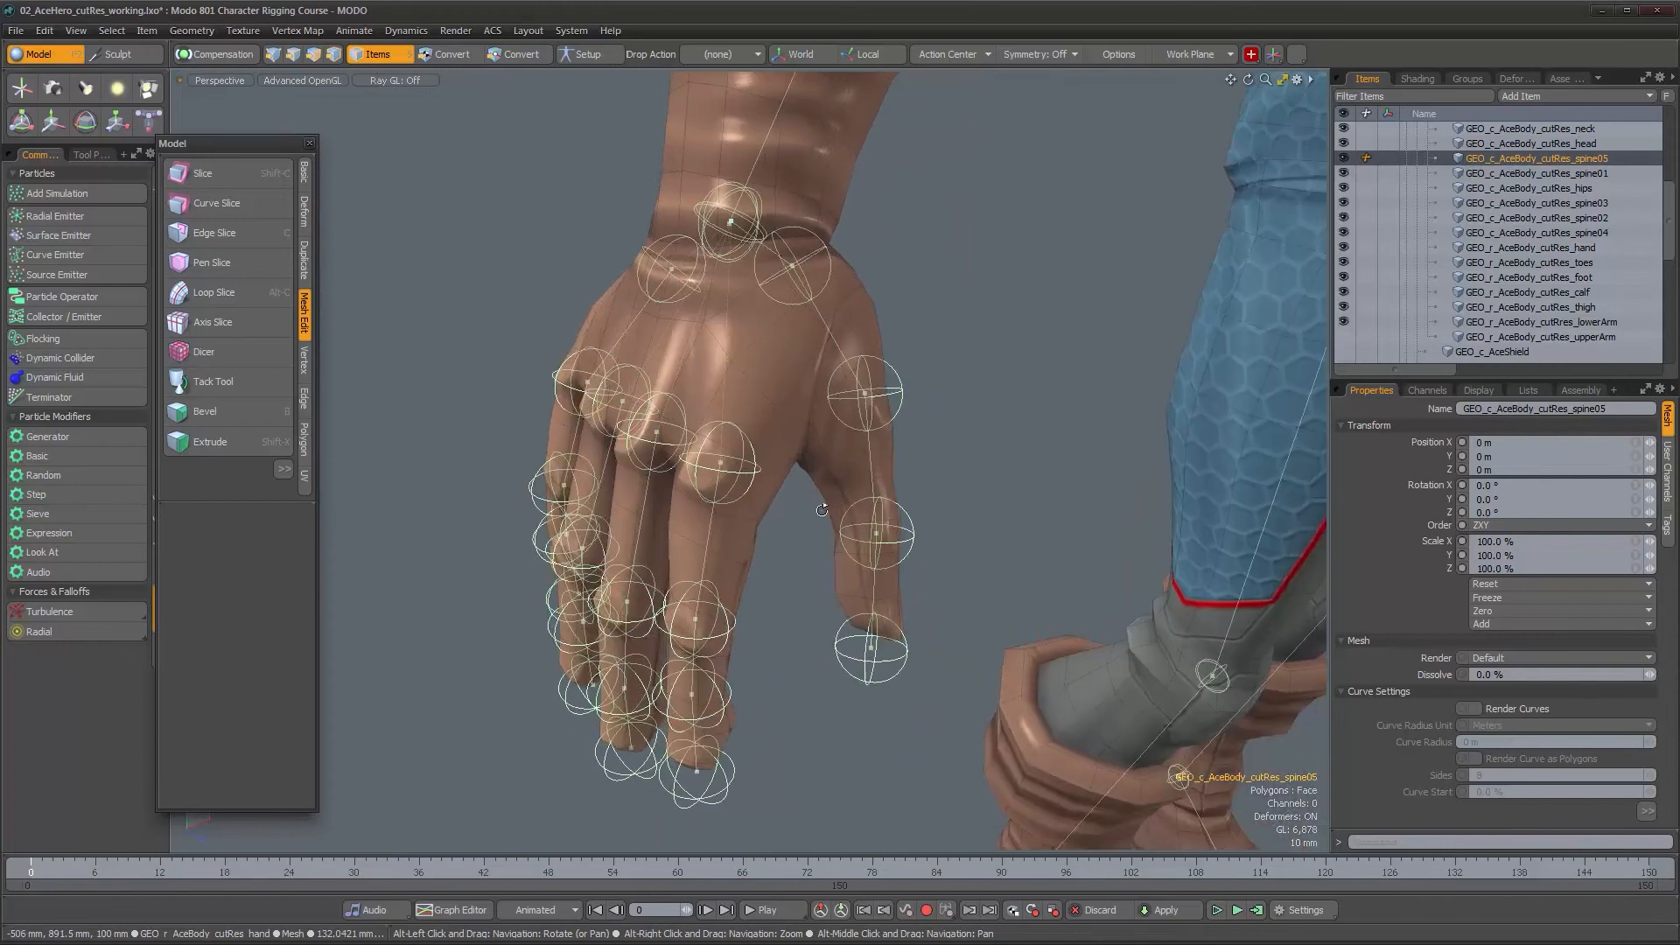
Step: Make GEO_r_AceBody_cutRes_hand the active mesh and select an edge loop near the base of the thumb
{"action": "left_click", "coordinate": [874, 323]}
{"action": "right_click_drag", "start_coordinate": [874, 324], "coordinate": [940, 424], "text": "alt"}
{"action": "left_click_drag", "start_coordinate": [940, 424], "coordinate": [738, 416], "text": "alt"}
{"action": "key", "text": "3"}
{"action": "key", "text": "2"}
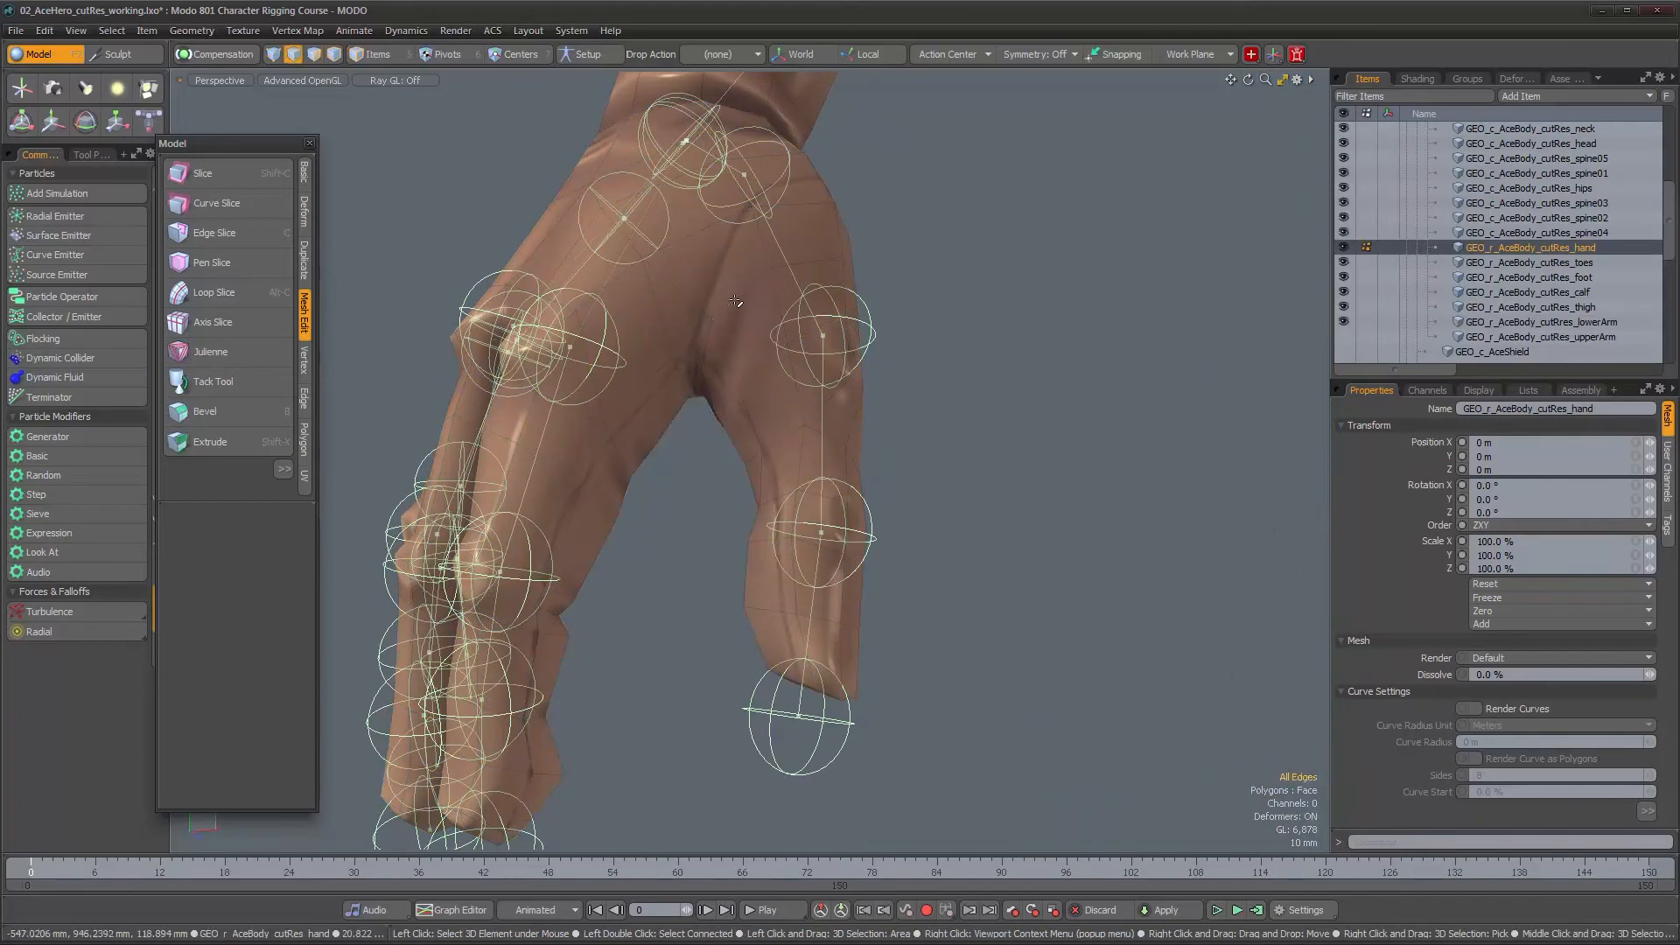
{"action": "double_click", "coordinate": [737, 301]}
{"action": "left_click_drag", "start_coordinate": [737, 303], "coordinate": [925, 400], "text": "alt"}
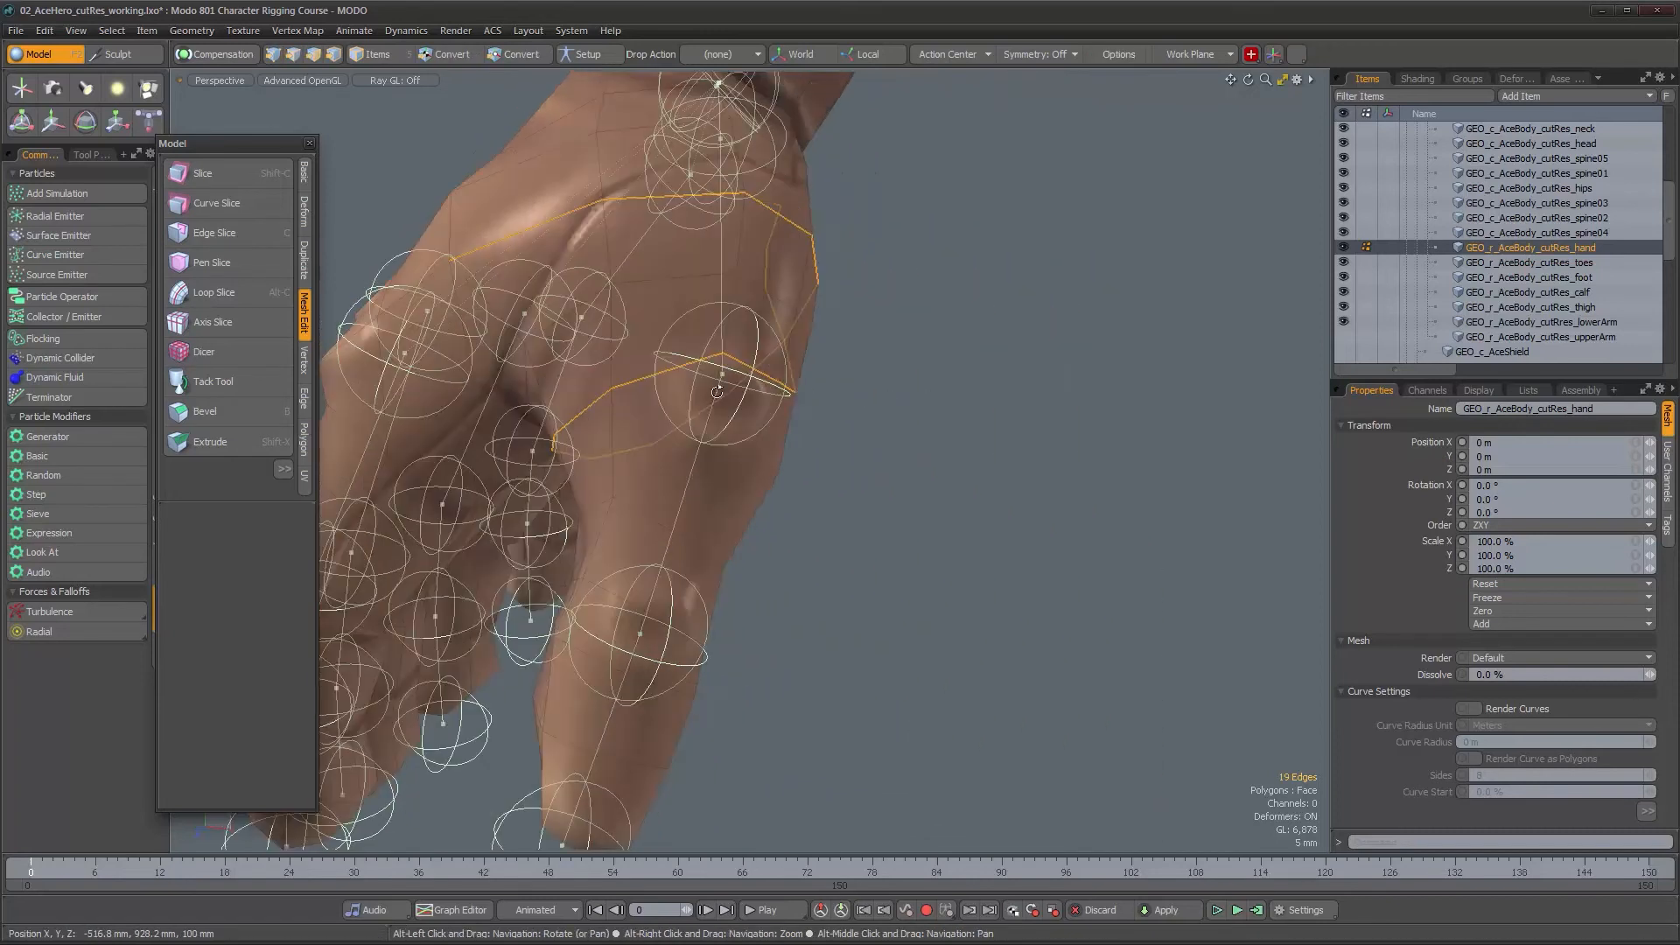
Step: Refine the edge selection into a path around the thumb's base joint, deselecting the edges that stray from it
{"action": "left_click_drag", "start_coordinate": [716, 392], "coordinate": [725, 358], "text": "alt"}
{"action": "right_click_drag", "start_coordinate": [725, 359], "coordinate": [773, 371], "text": "alt"}
{"action": "left_click_drag", "start_coordinate": [773, 371], "coordinate": [778, 240], "text": "alt"}
{"action": "left_click_drag", "start_coordinate": [562, 535], "coordinate": [765, 289], "text": "alt"}
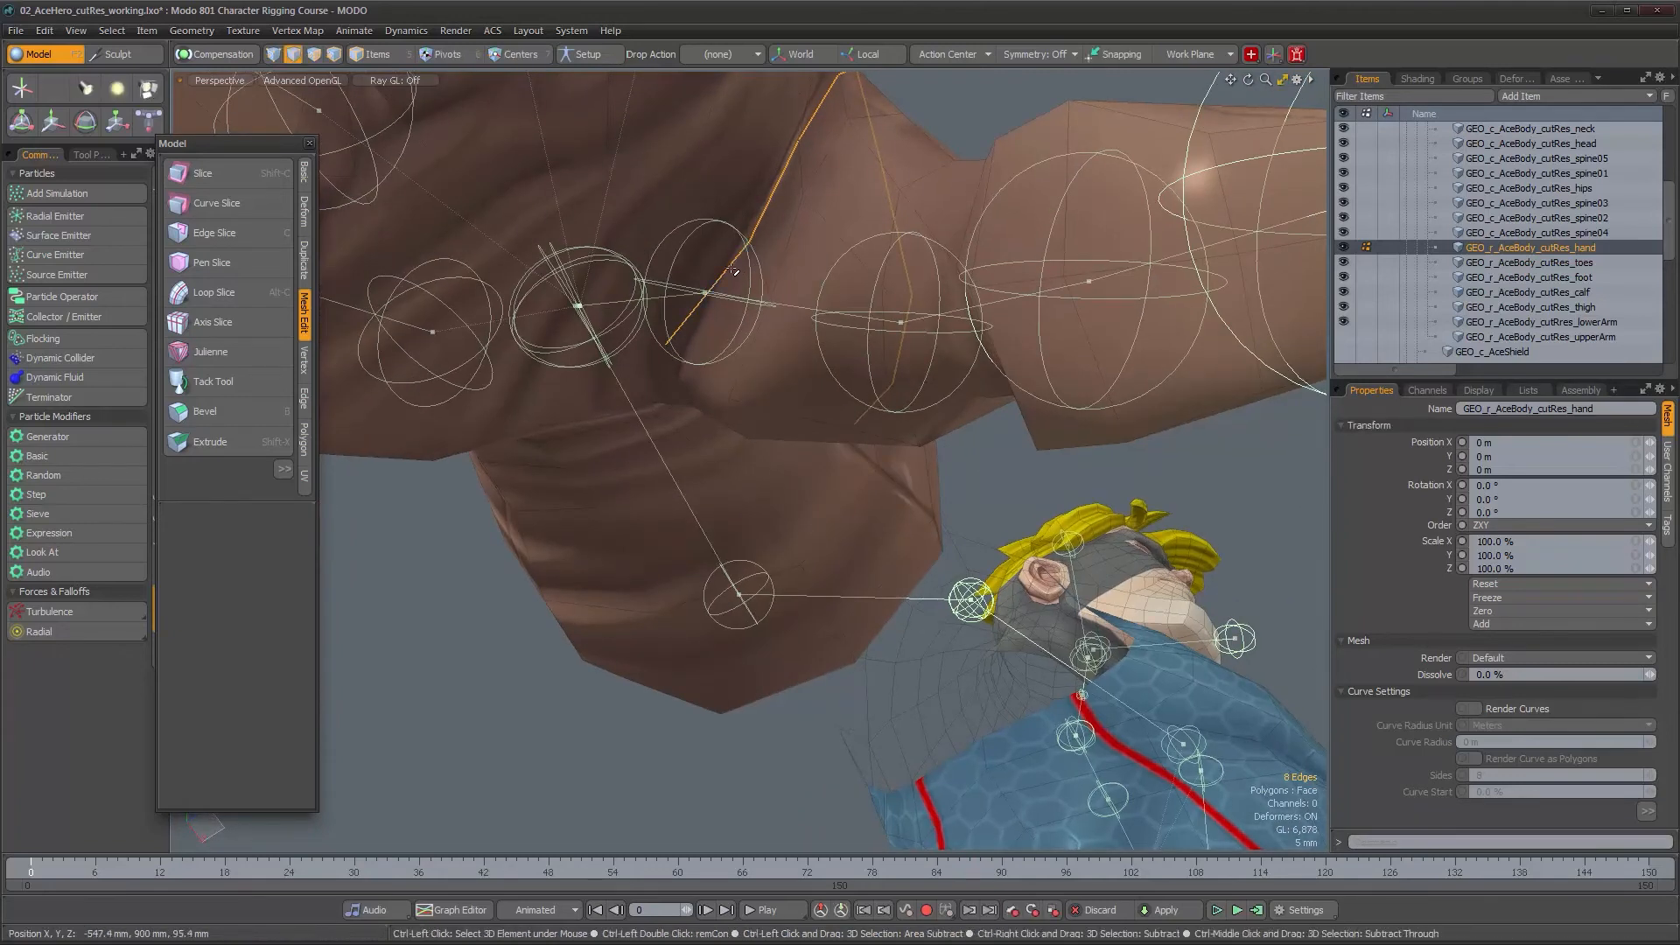
{"action": "left_click_drag", "start_coordinate": [753, 272], "coordinate": [618, 388], "text": "alt"}
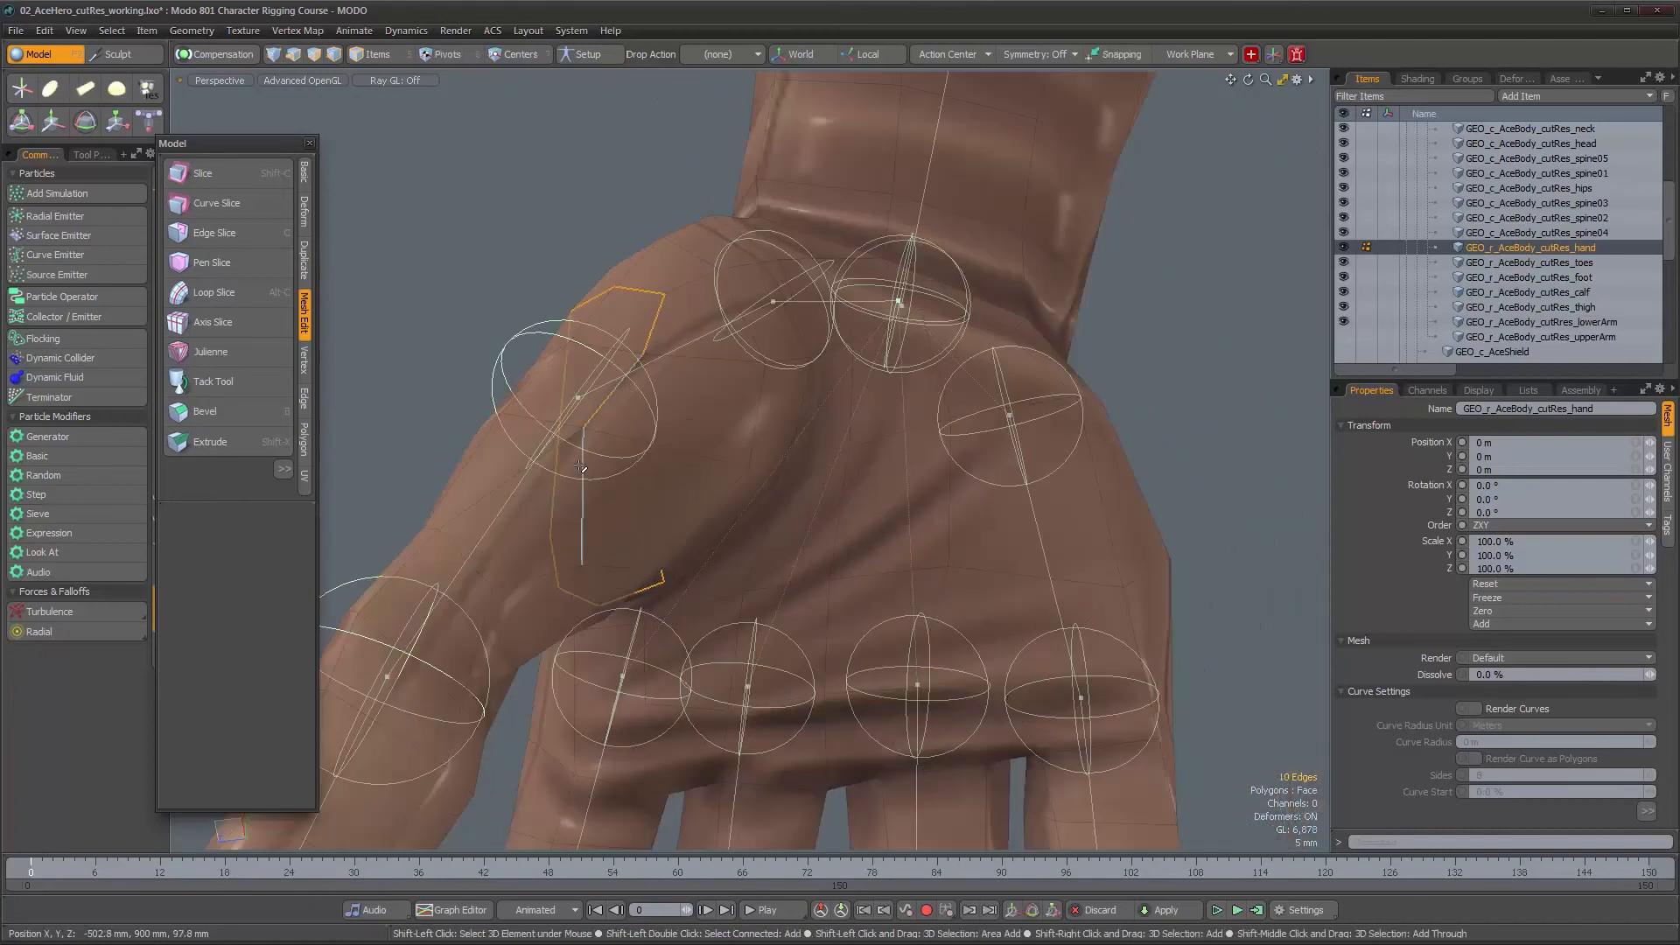
{"action": "left_click_drag", "start_coordinate": [725, 515], "coordinate": [510, 320], "text": "alt"}
{"action": "right_click_drag", "start_coordinate": [510, 320], "coordinate": [747, 430], "text": "alt"}
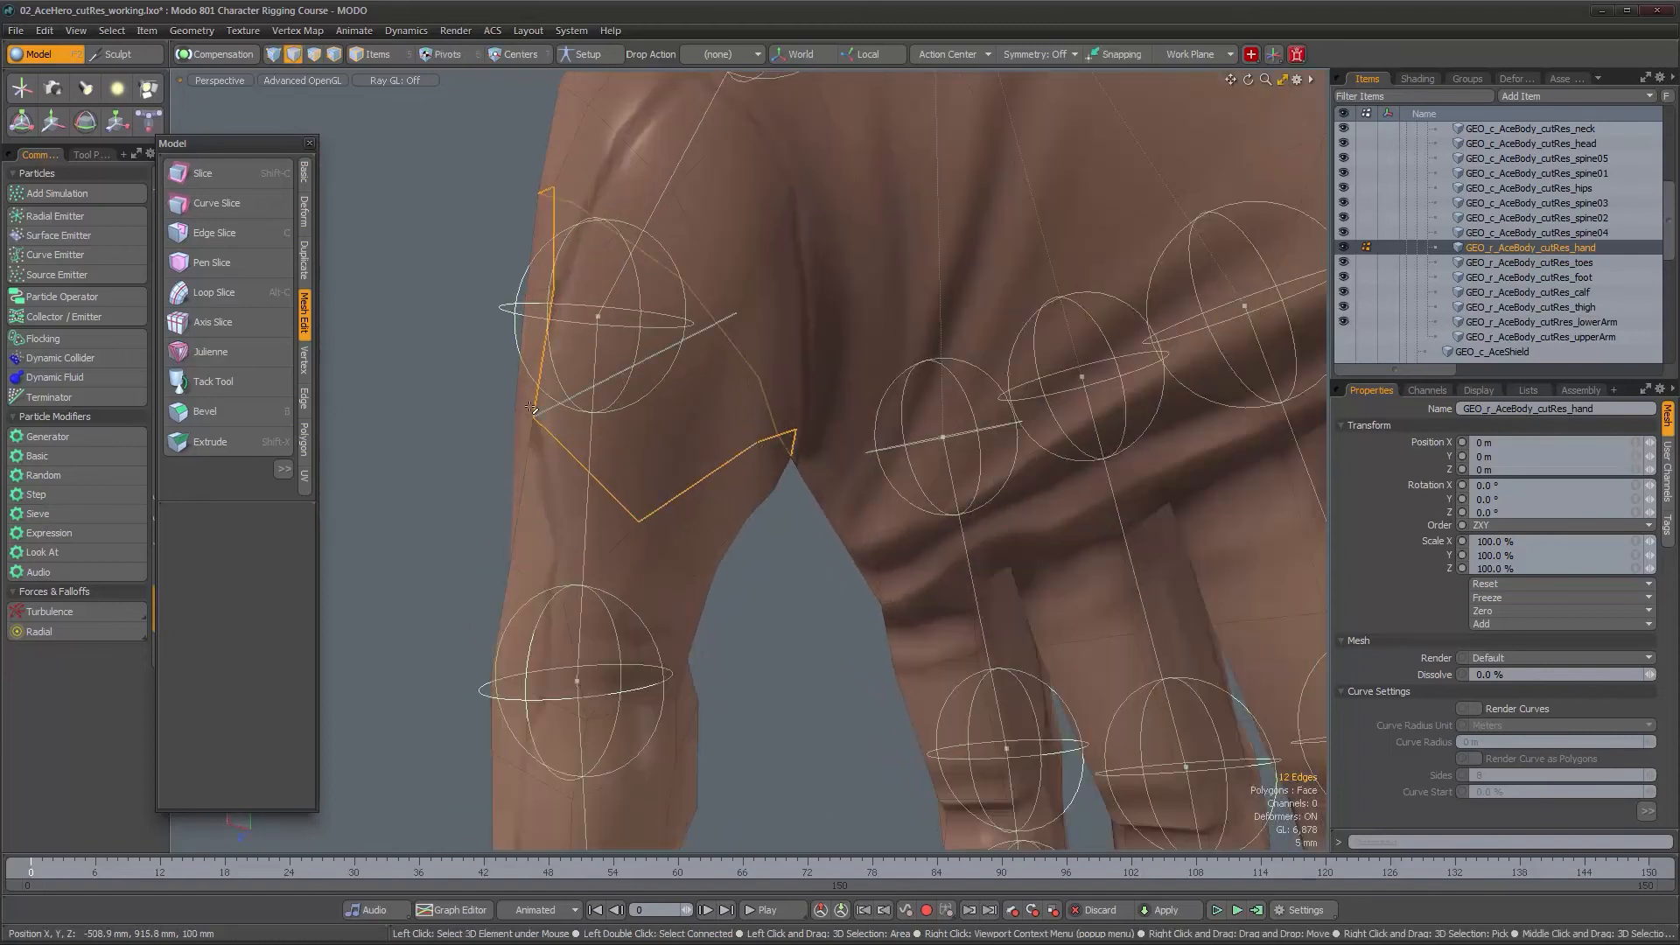
{"action": "left_click", "coordinate": [618, 494], "text": "ctrl"}
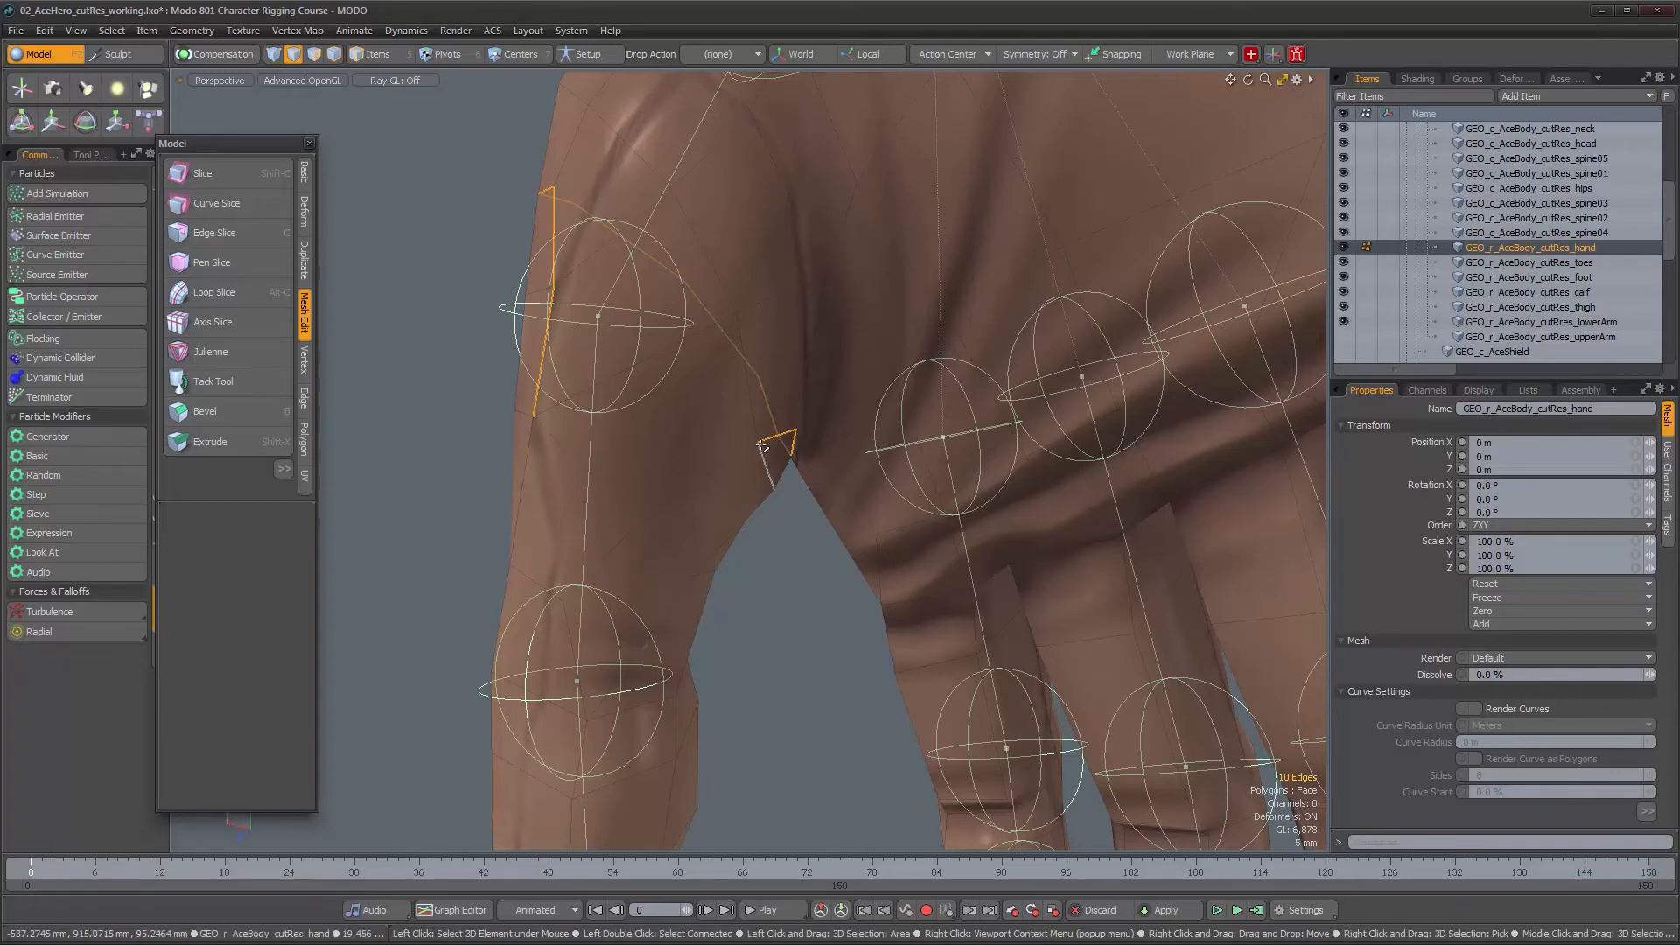
Step: Try using Edge Slice to cut a new edge across the thumb base and close the gap in the selected path
{"action": "left_click", "coordinate": [305, 401]}
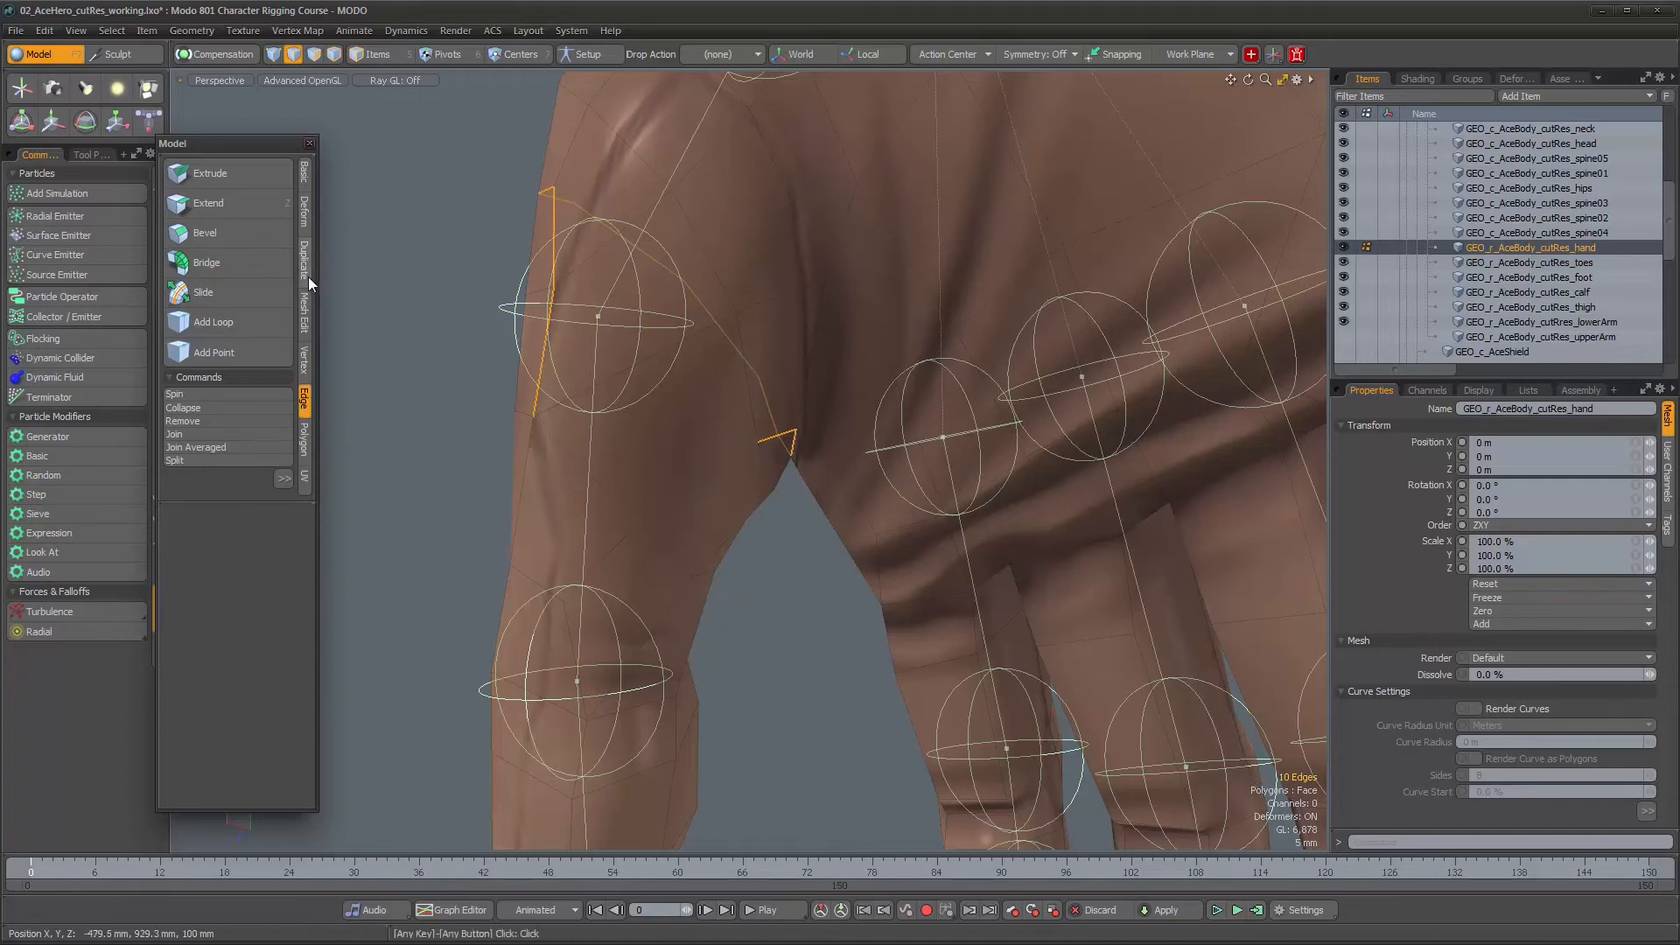
{"action": "left_click", "coordinate": [305, 314]}
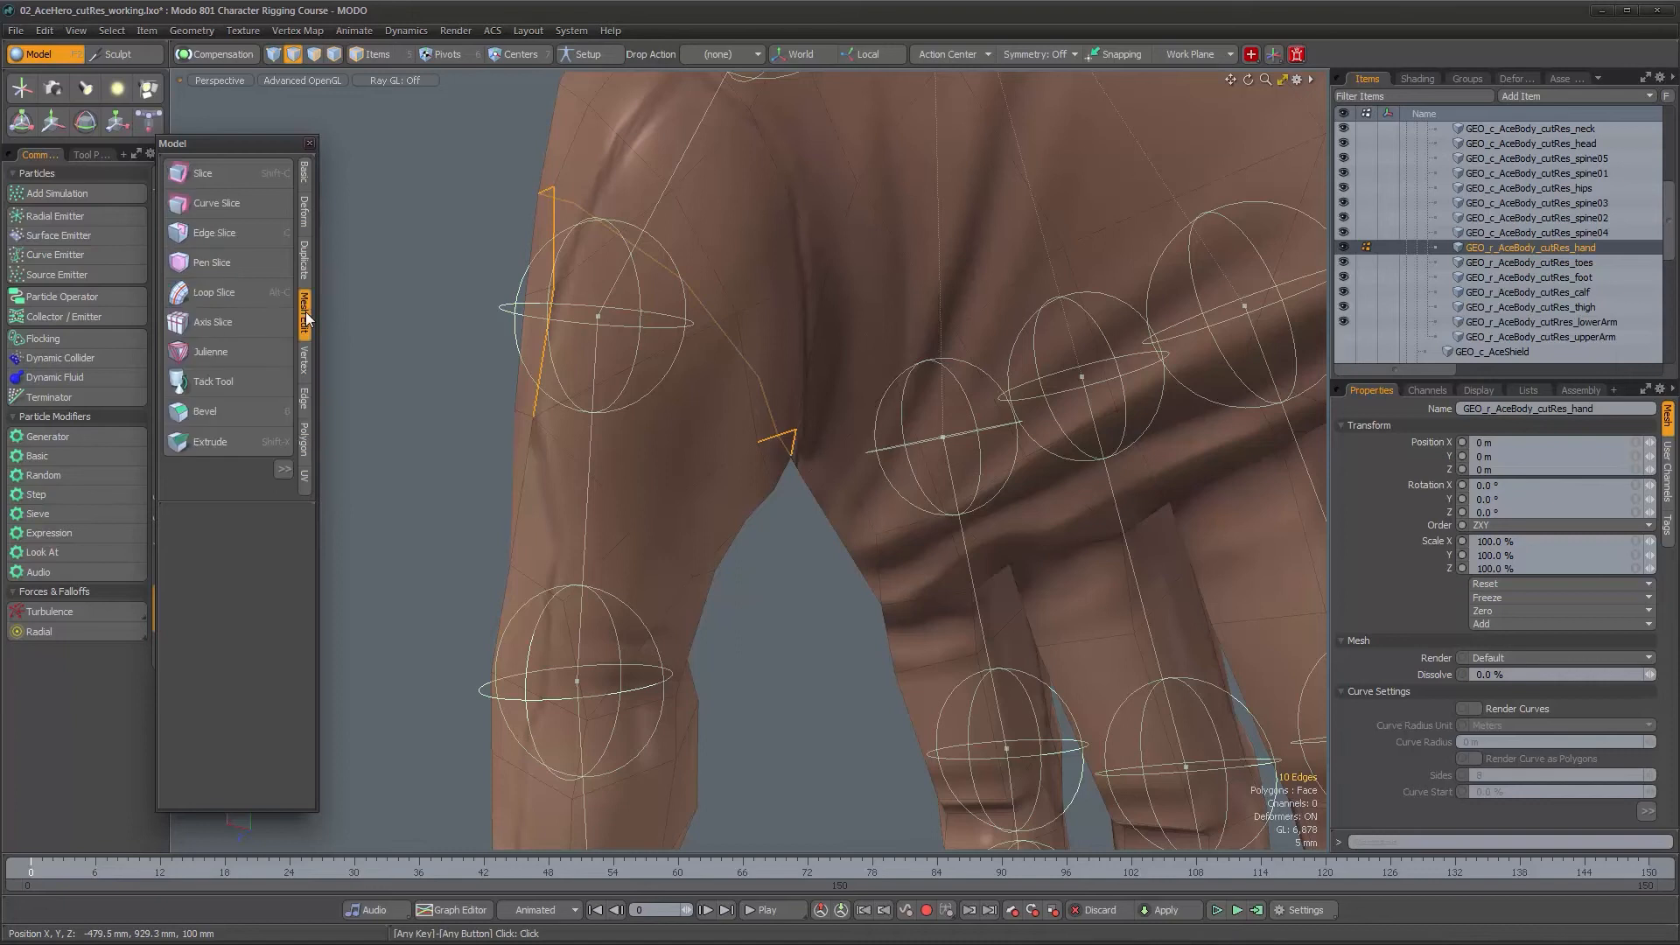
{"action": "left_click", "coordinate": [260, 240]}
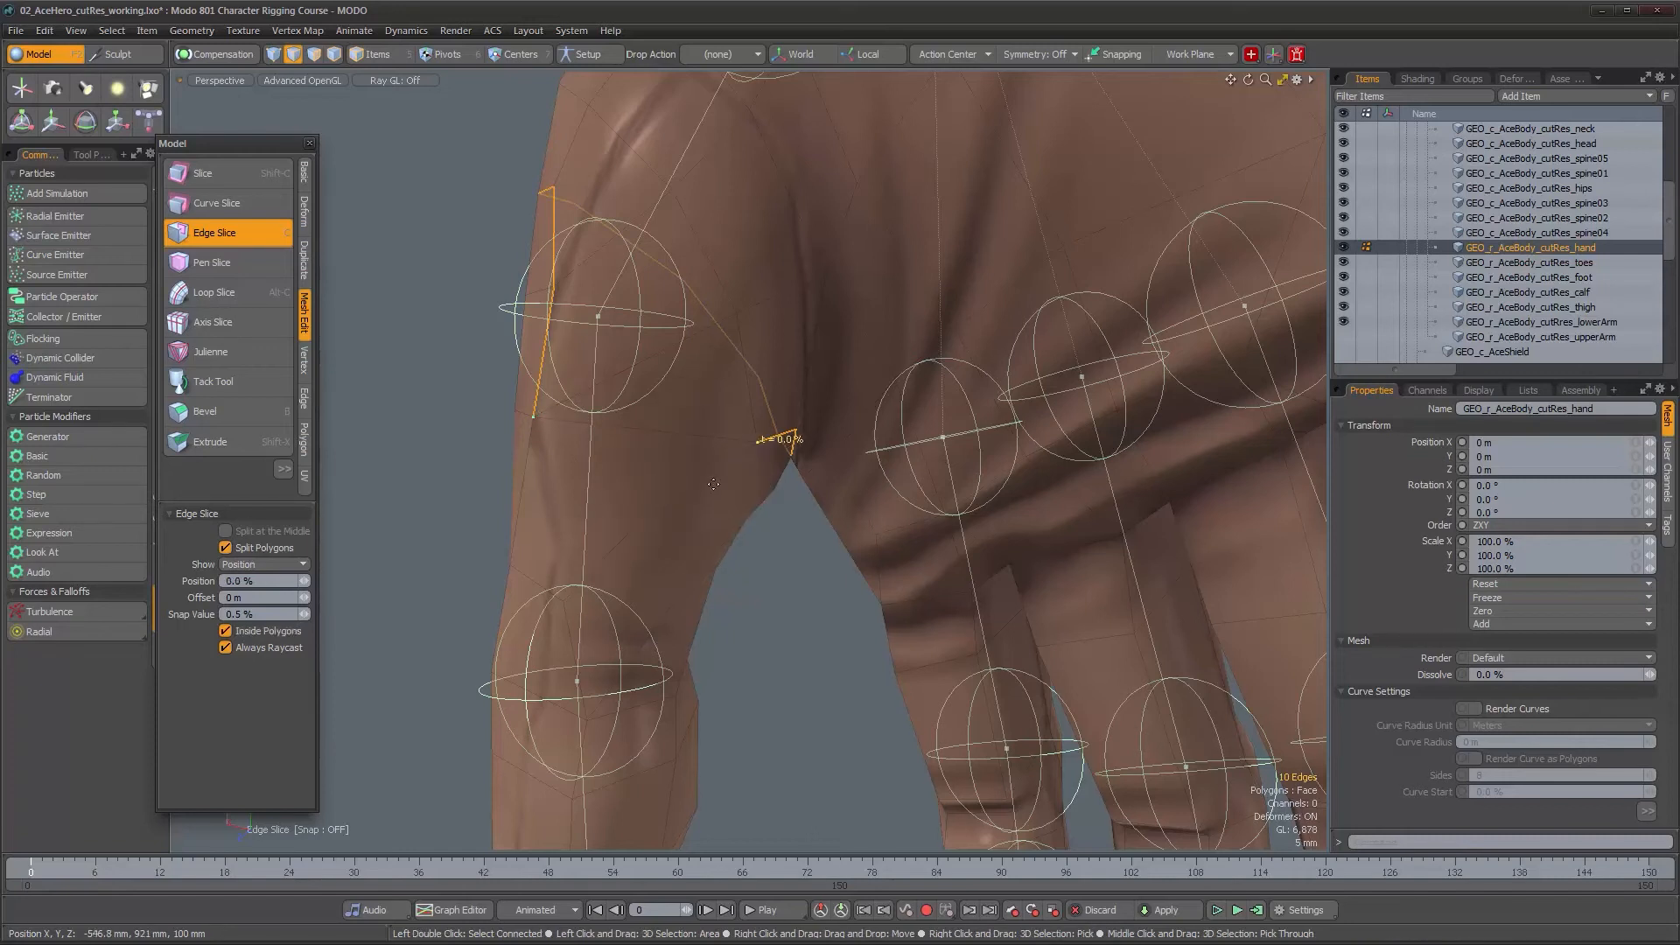
{"action": "key", "text": "space"}
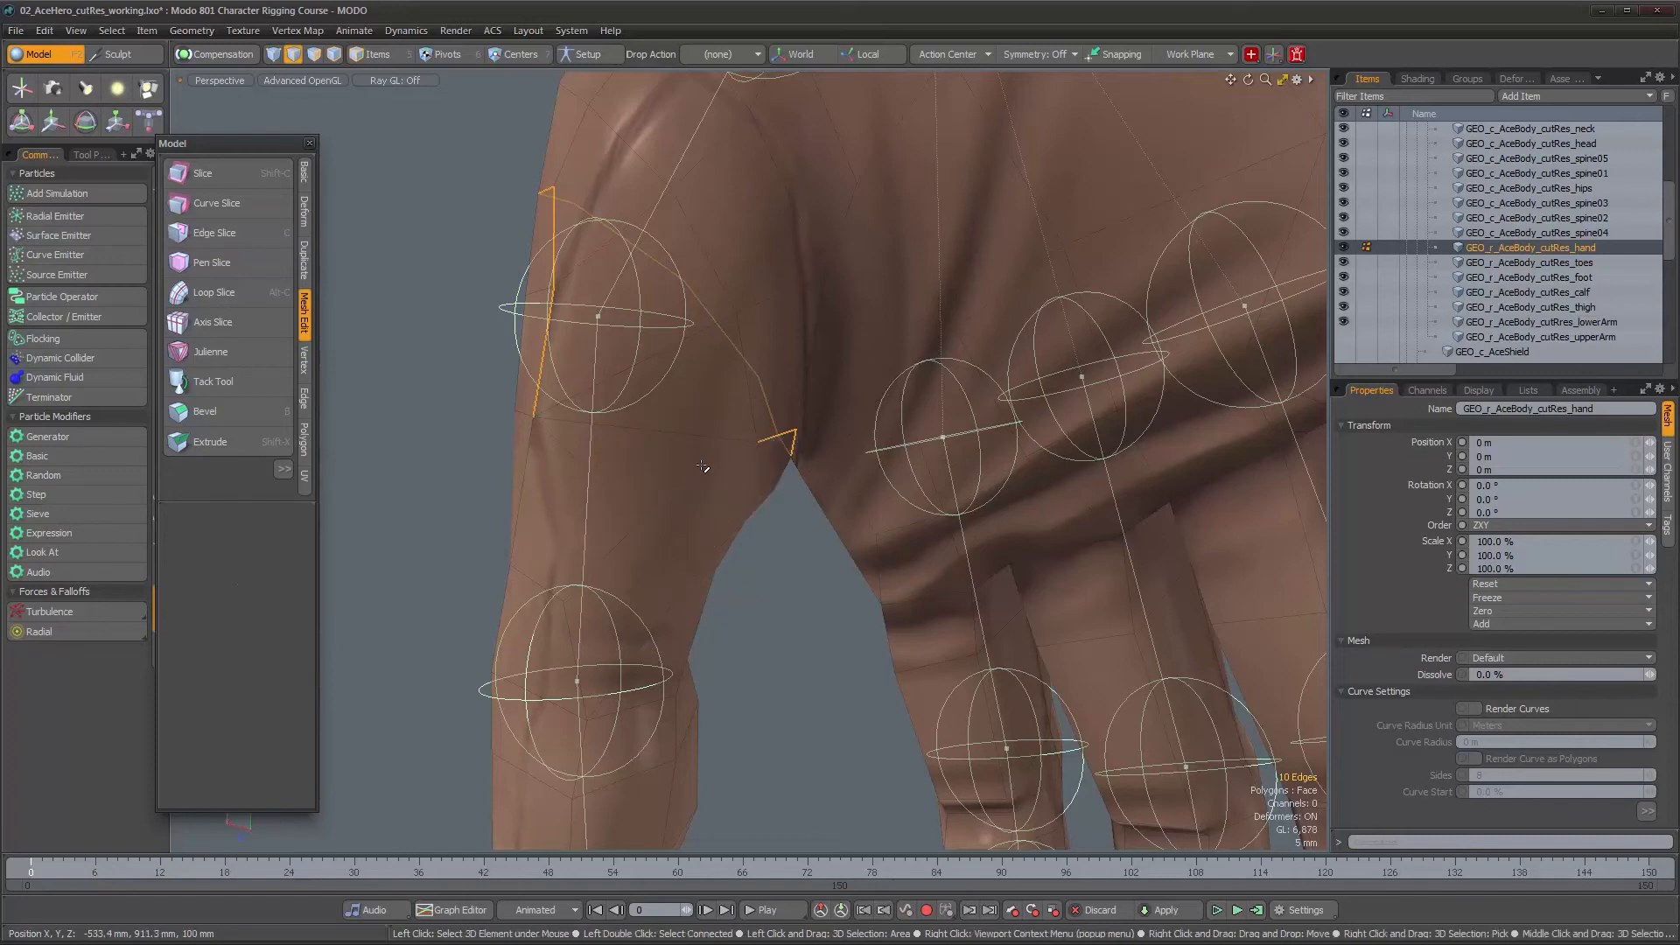
{"action": "left_click_drag", "start_coordinate": [693, 440], "coordinate": [749, 480], "text": "alt"}
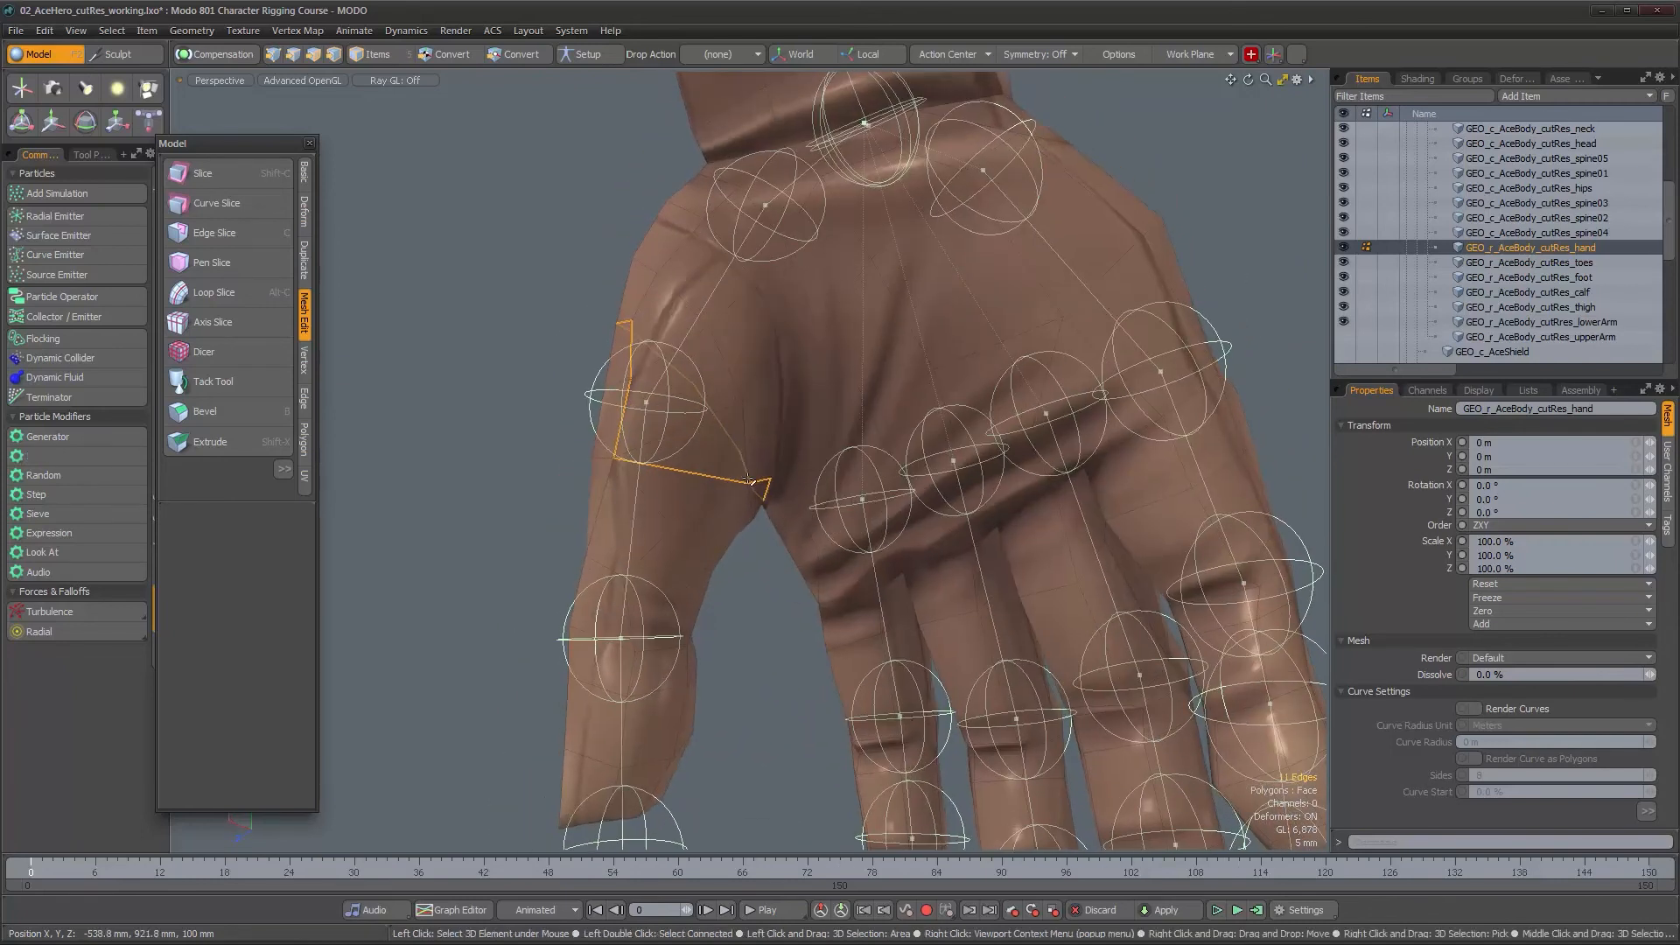
{"action": "left_click_drag", "start_coordinate": [613, 461], "coordinate": [686, 484], "text": "alt"}
{"action": "key", "text": "c"}
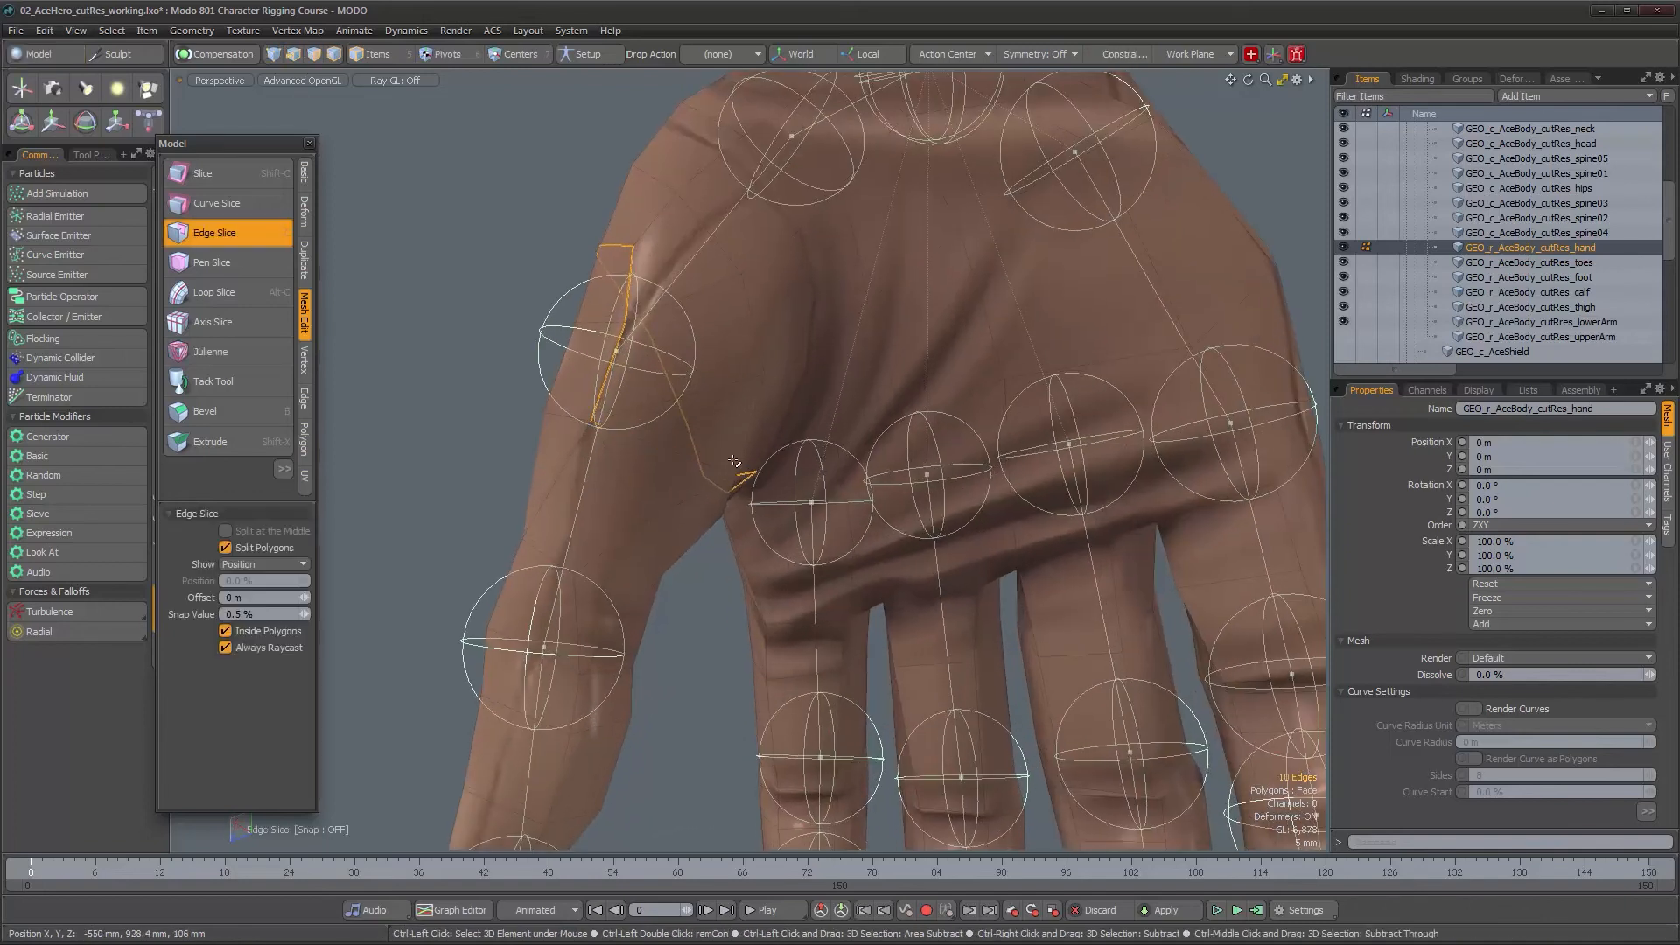
{"action": "left_click", "coordinate": [616, 246]}
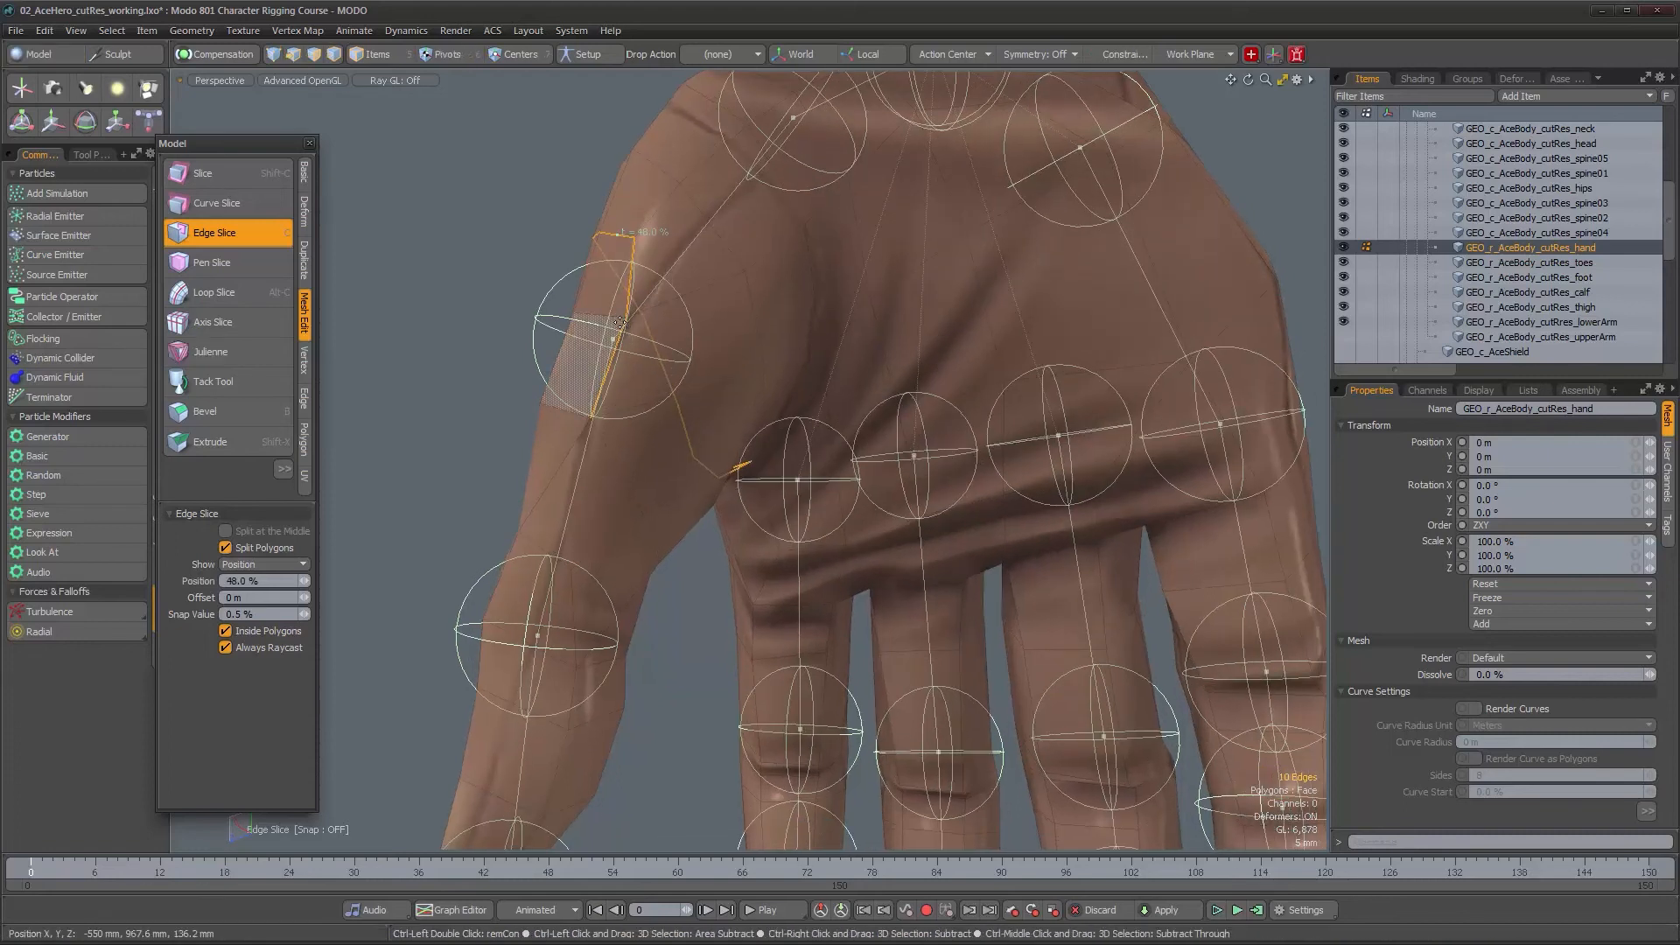
{"action": "key", "text": "space"}
Step: Slice a new edge across the palm side of the thumb base and complete the selected edge loop around the base joint
{"action": "left_click_drag", "start_coordinate": [620, 323], "coordinate": [805, 300], "text": "alt"}
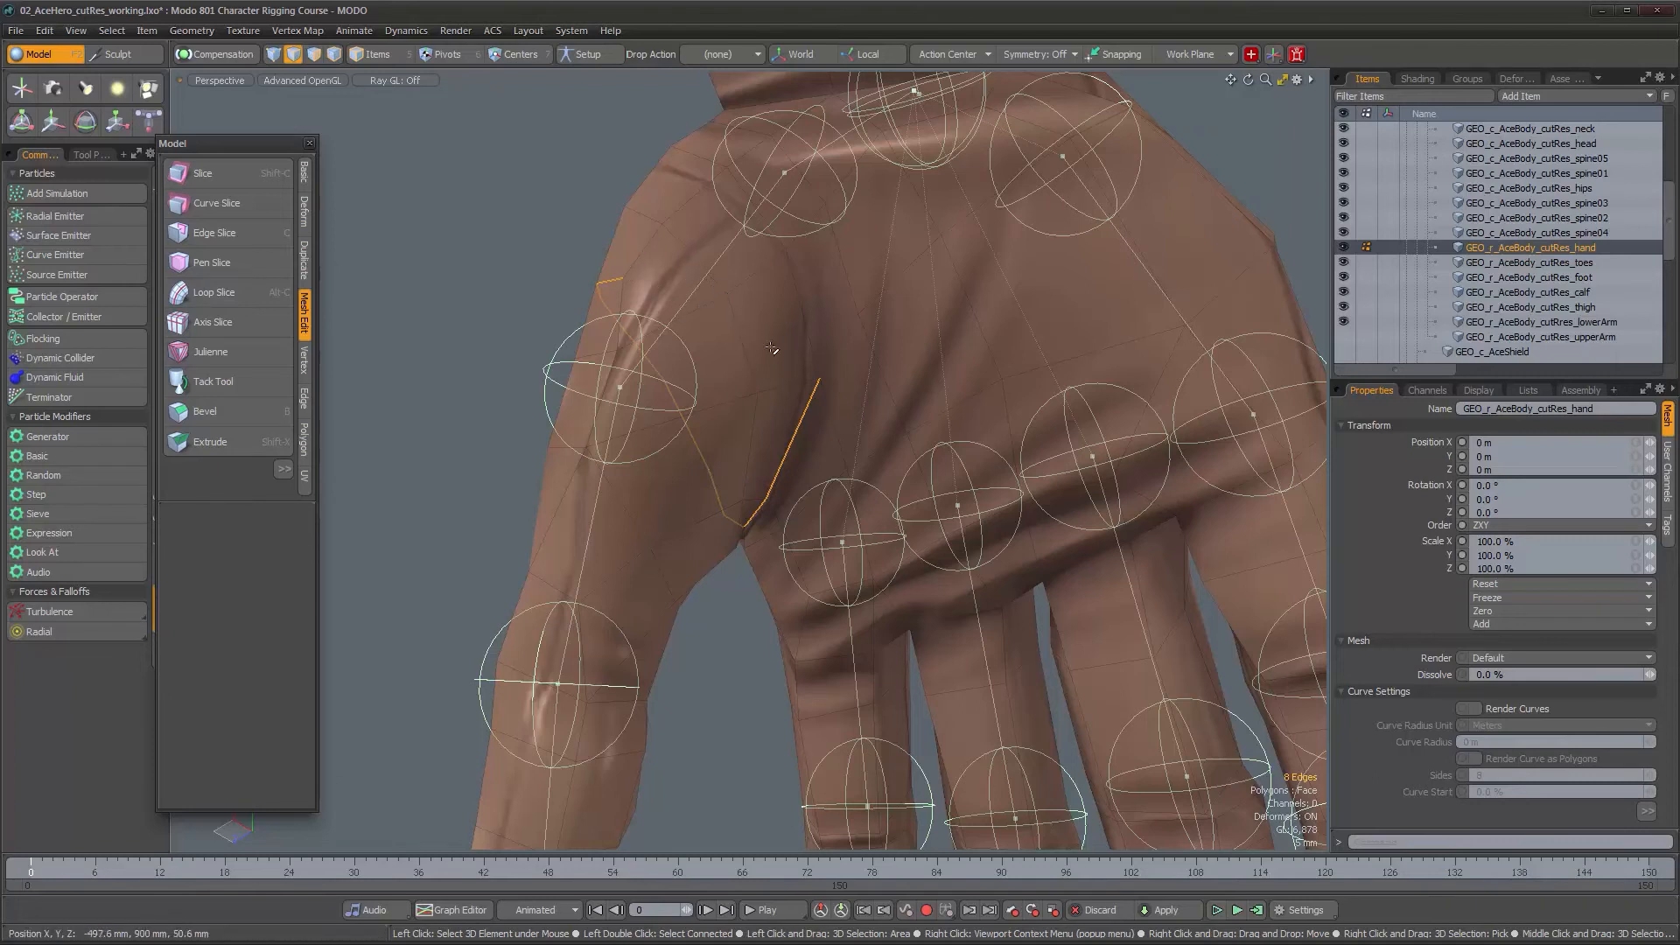
{"action": "scroll", "coordinate": [780, 364], "scroll_direction": "up", "scroll_amount": 3}
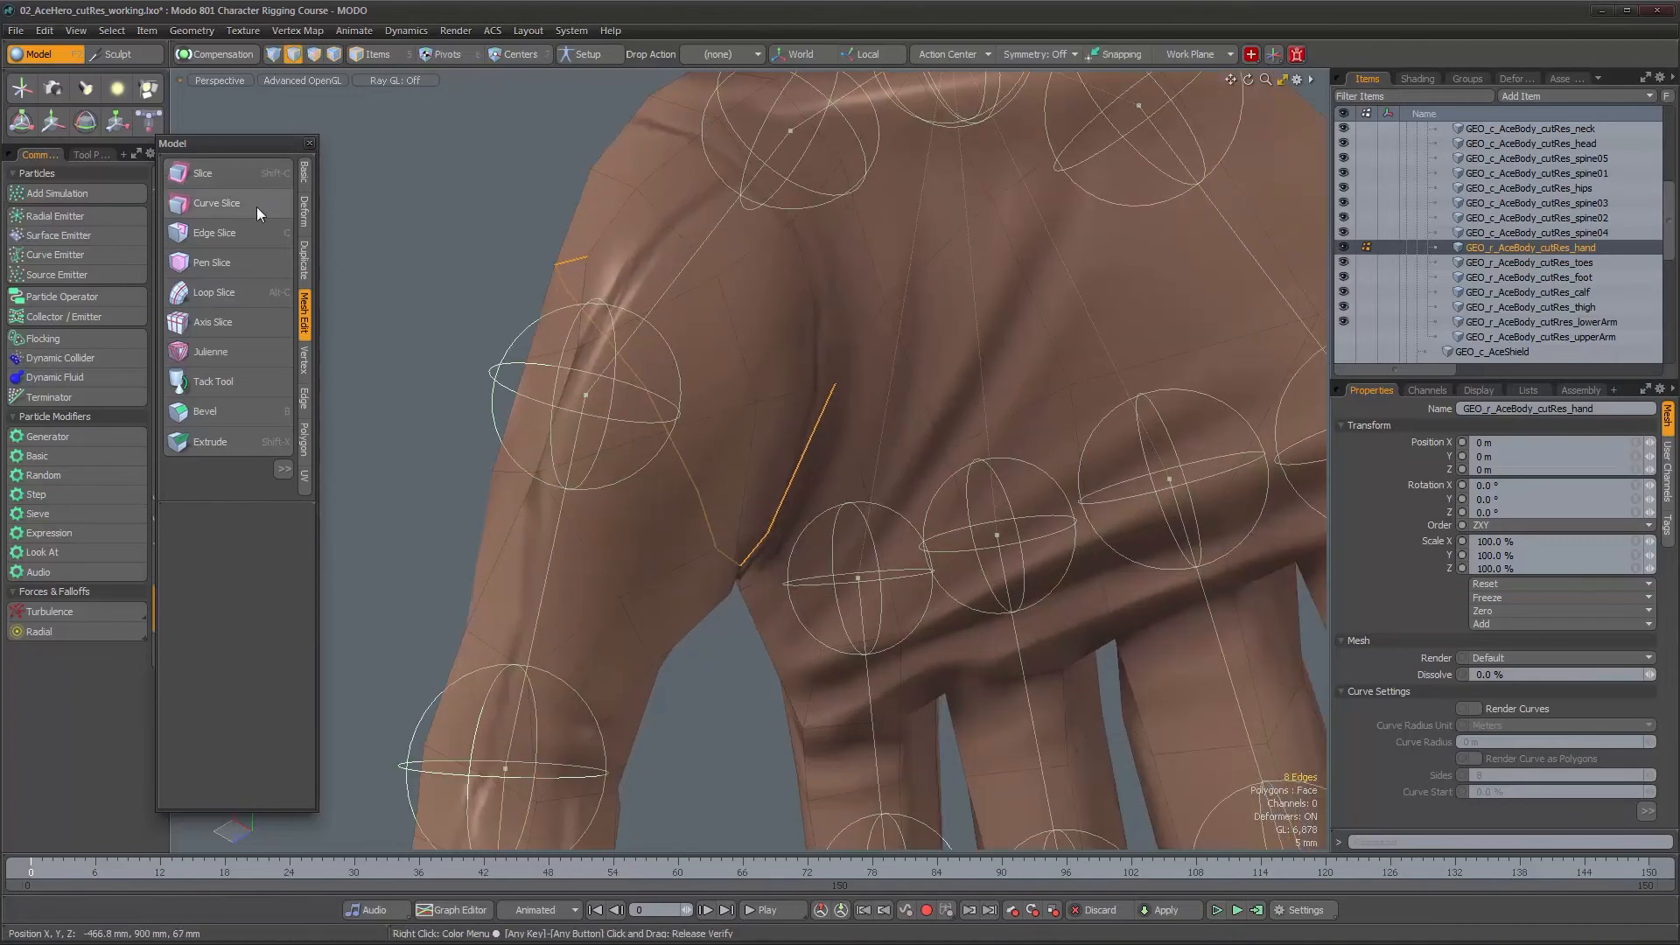
{"action": "left_click", "coordinate": [255, 241]}
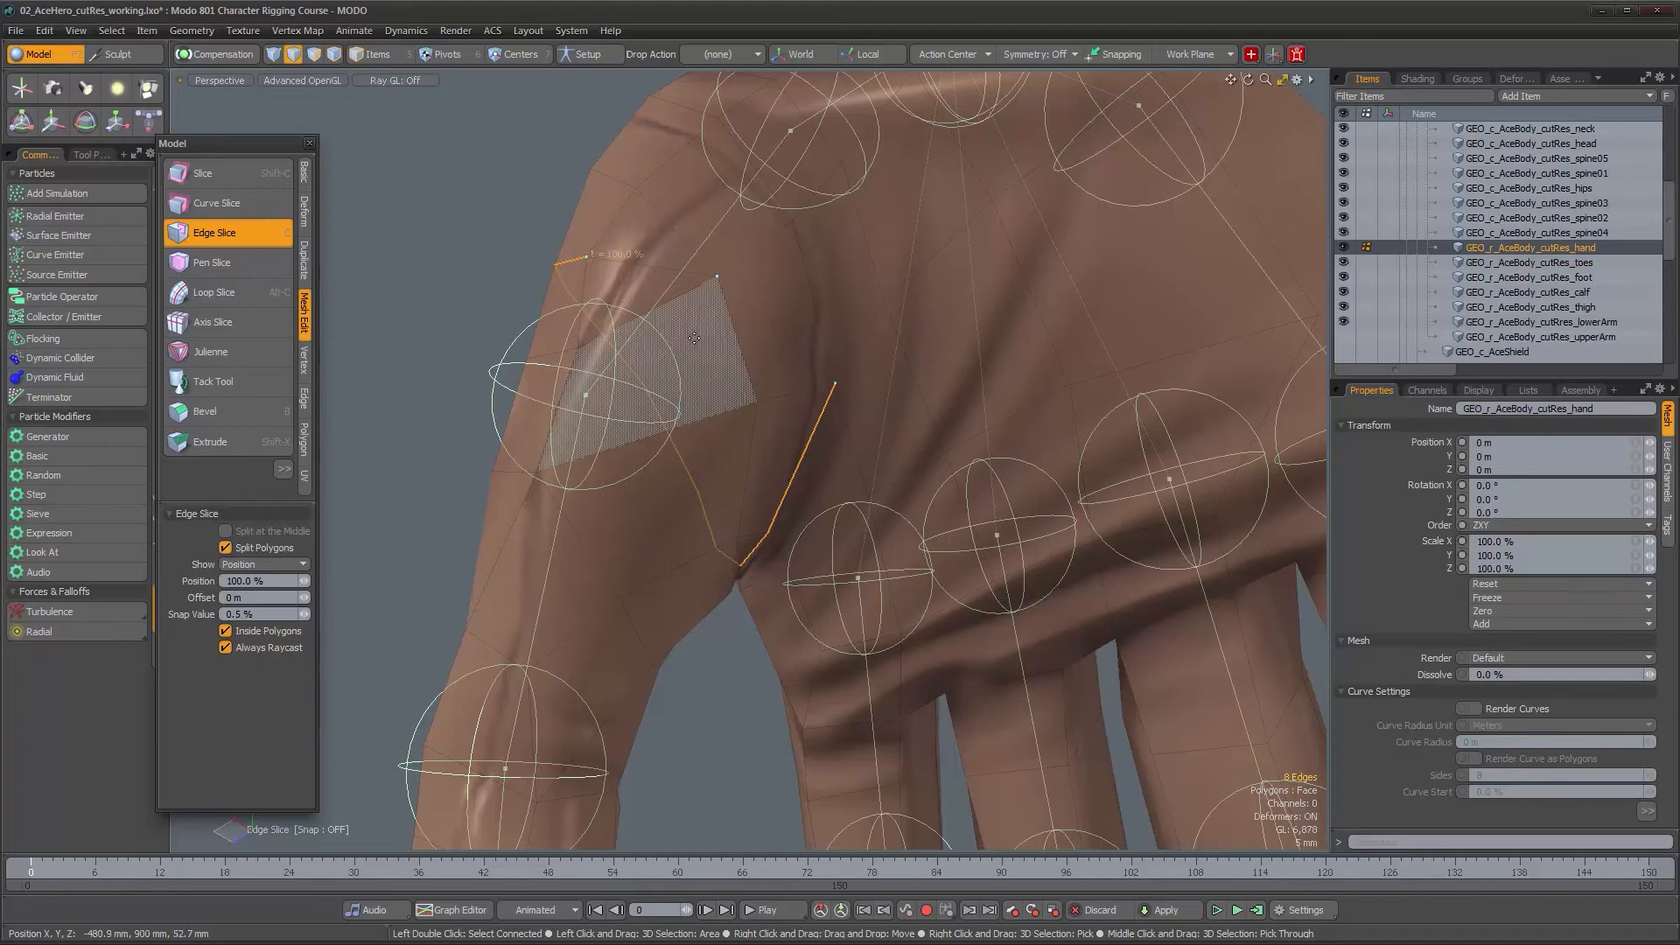
{"action": "key", "text": "space"}
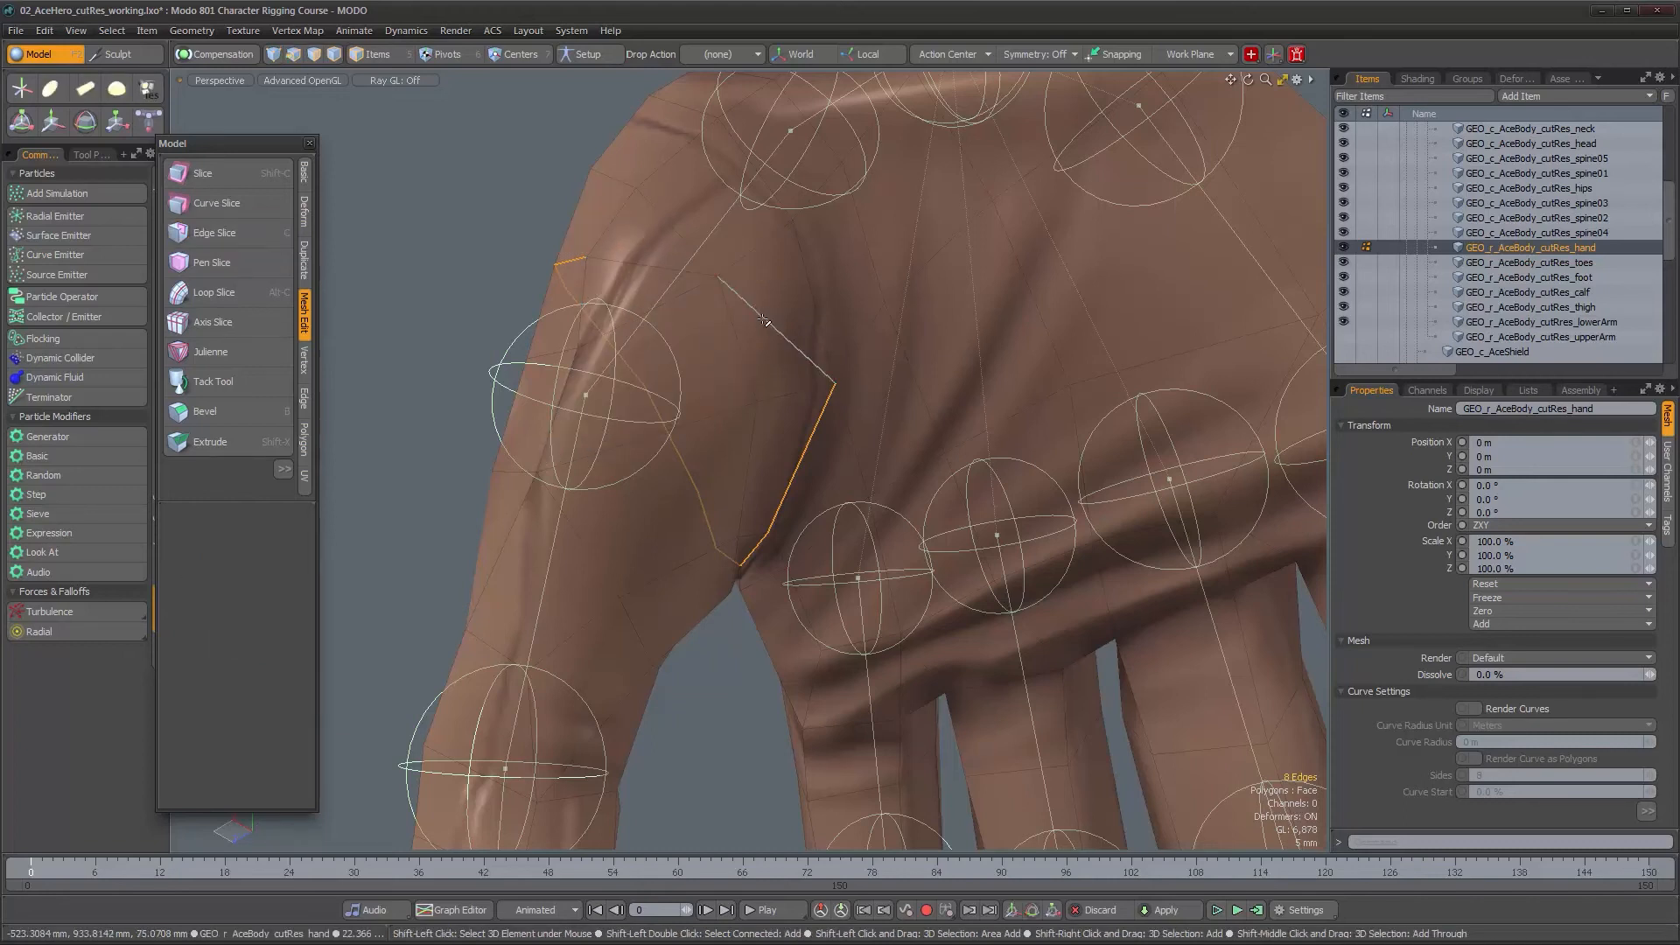
{"action": "left_click_drag", "start_coordinate": [735, 311], "coordinate": [748, 434], "text": "alt"}
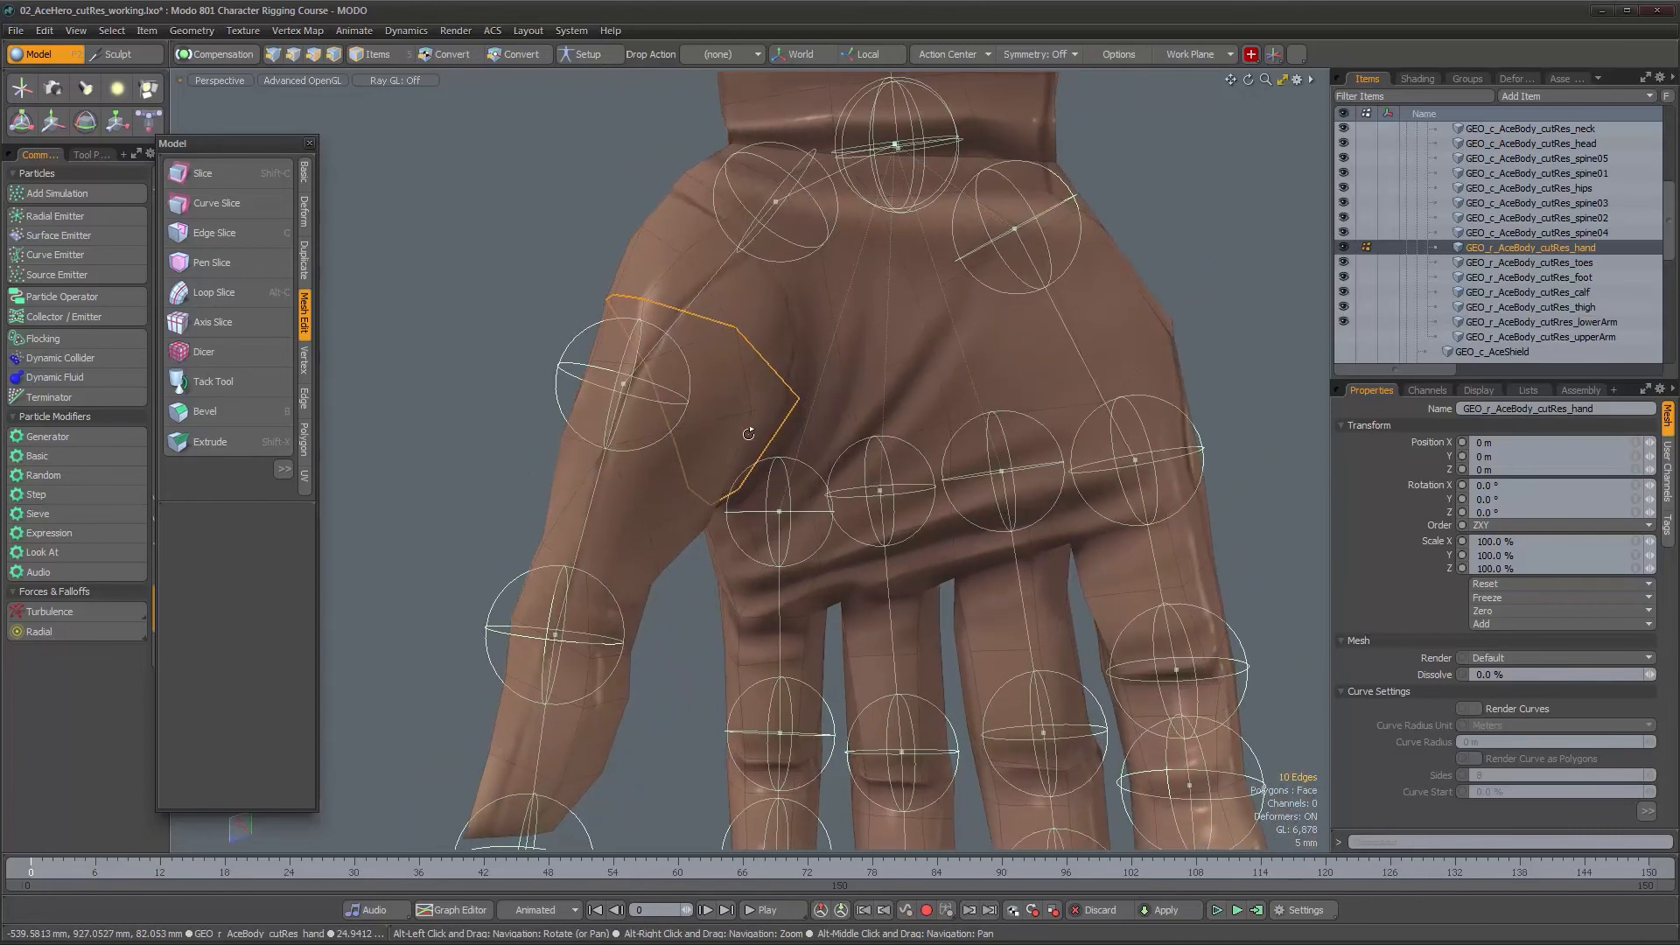
Step: Split the selected edge loop around the thumb's base joint
{"action": "right_click", "coordinate": [771, 368]}
{"action": "mouse_move", "coordinate": [841, 367]}
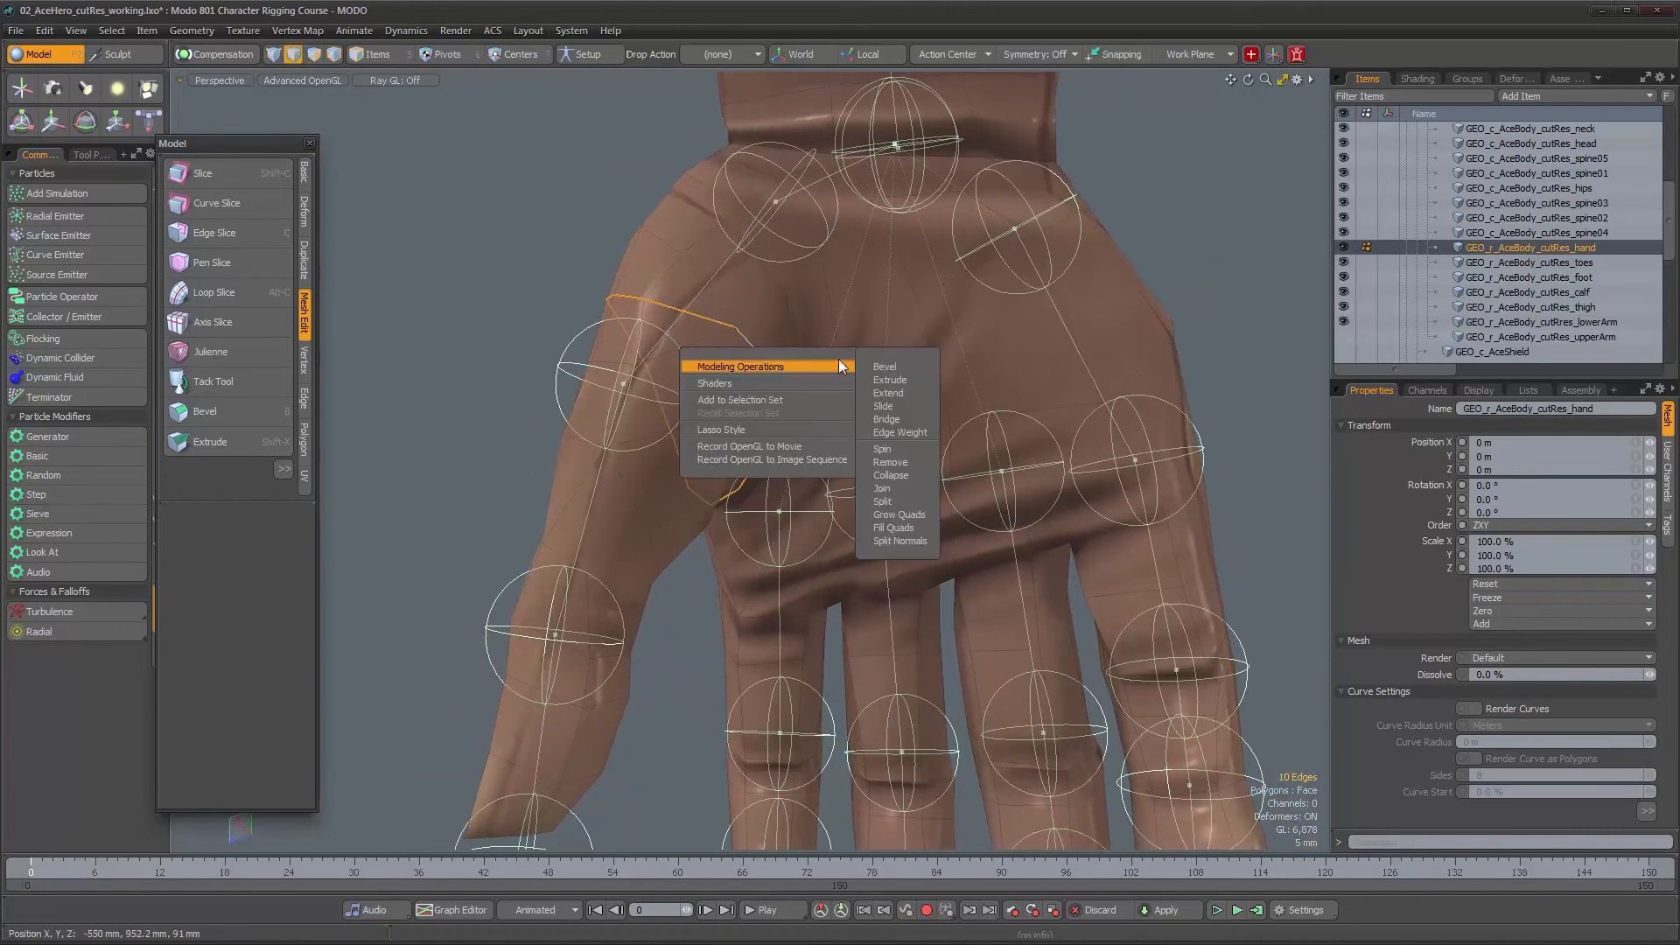
{"action": "left_click", "coordinate": [882, 502]}
Step: Select the edge loop around the thumb's middle joint and split it
{"action": "left_click_drag", "start_coordinate": [882, 505], "coordinate": [908, 529], "text": "alt"}
{"action": "double_click", "coordinate": [907, 471]}
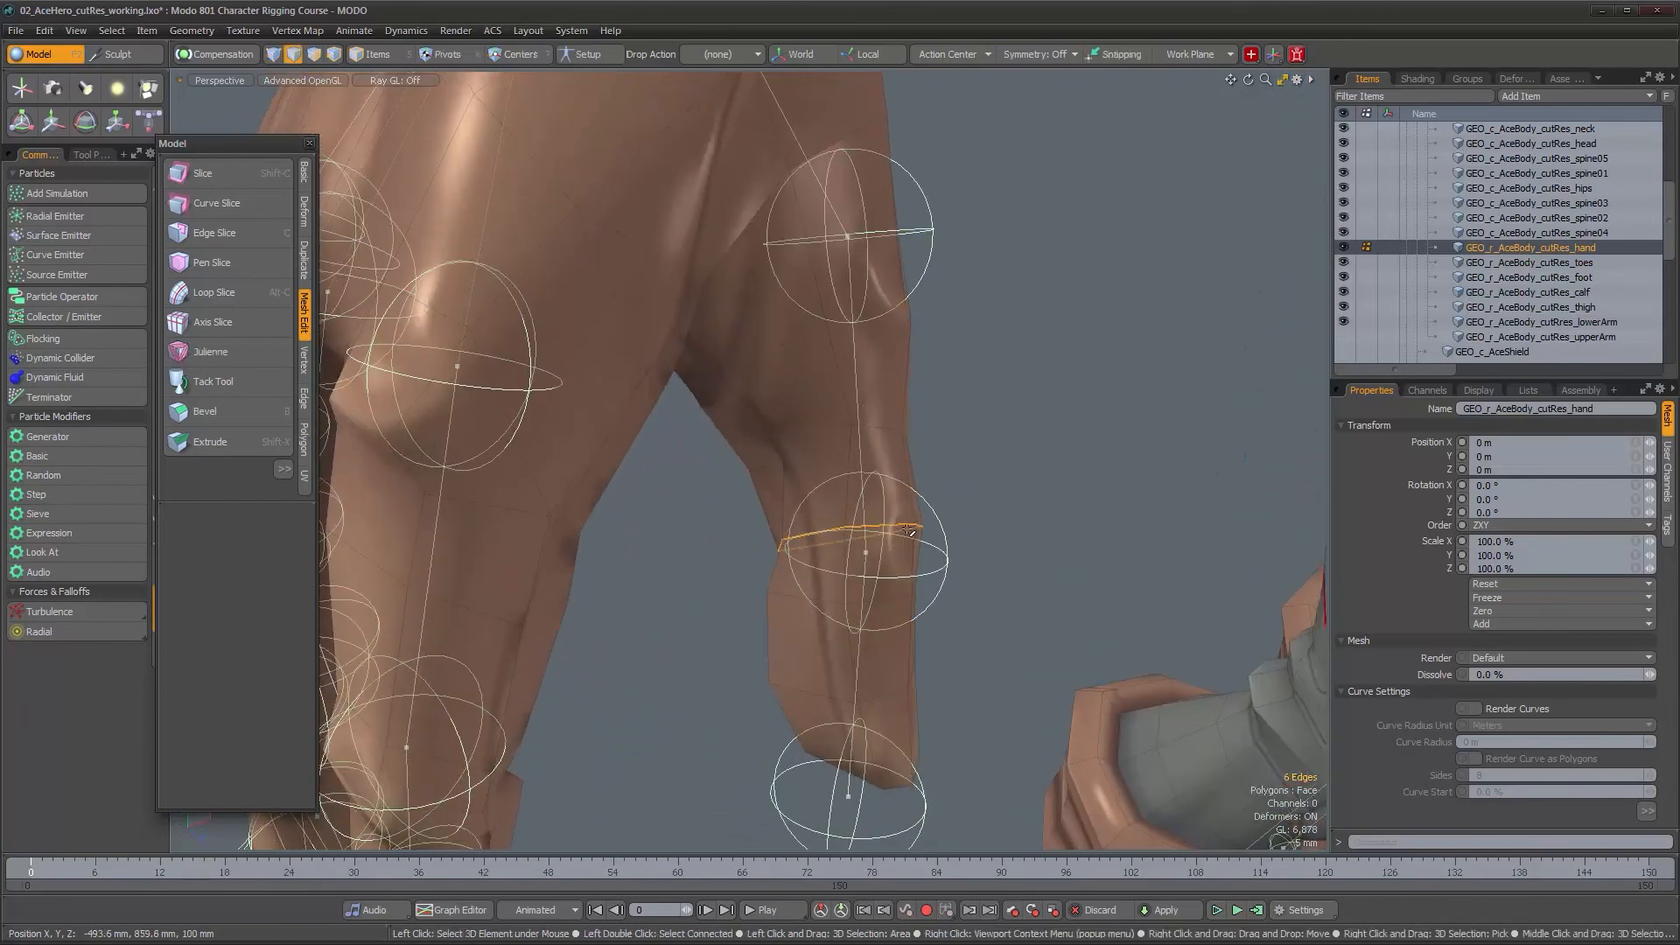
{"action": "right_click", "coordinate": [906, 529]}
{"action": "left_click", "coordinate": [1057, 662]}
Step: Select the edge loop around the outermost knuckle of the finger nearest the thumb and split it
{"action": "left_click_drag", "start_coordinate": [1041, 630], "coordinate": [757, 497], "text": "alt"}
{"action": "double_click", "coordinate": [579, 382]}
{"action": "right_click", "coordinate": [757, 497]}
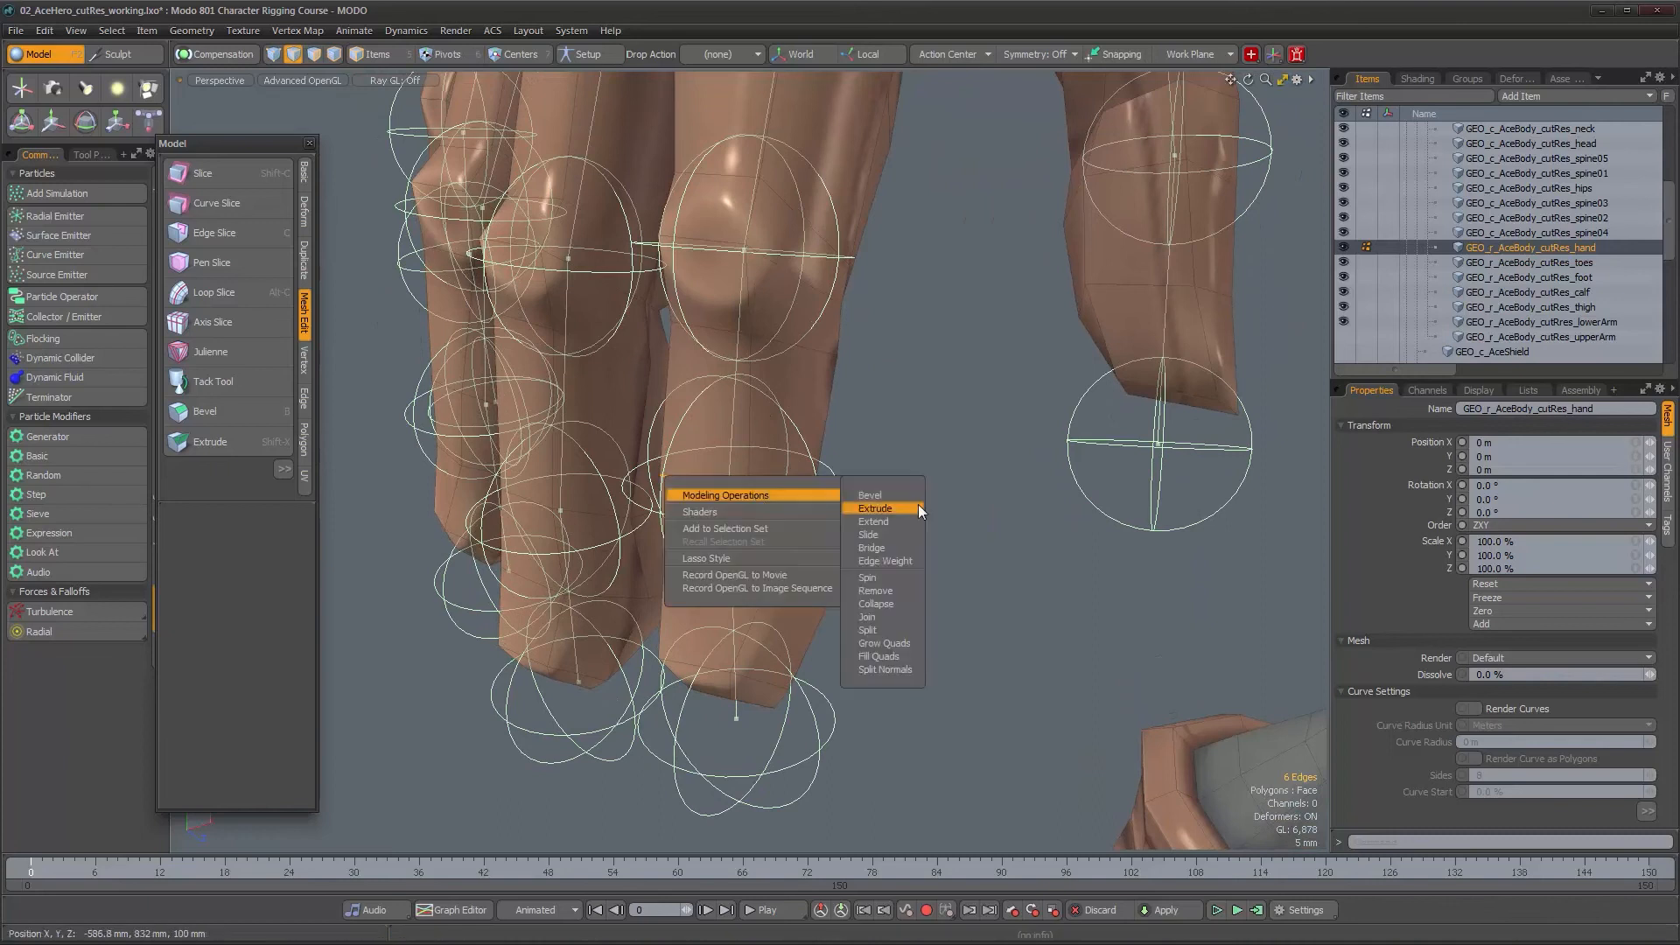
{"action": "left_click", "coordinate": [876, 630]}
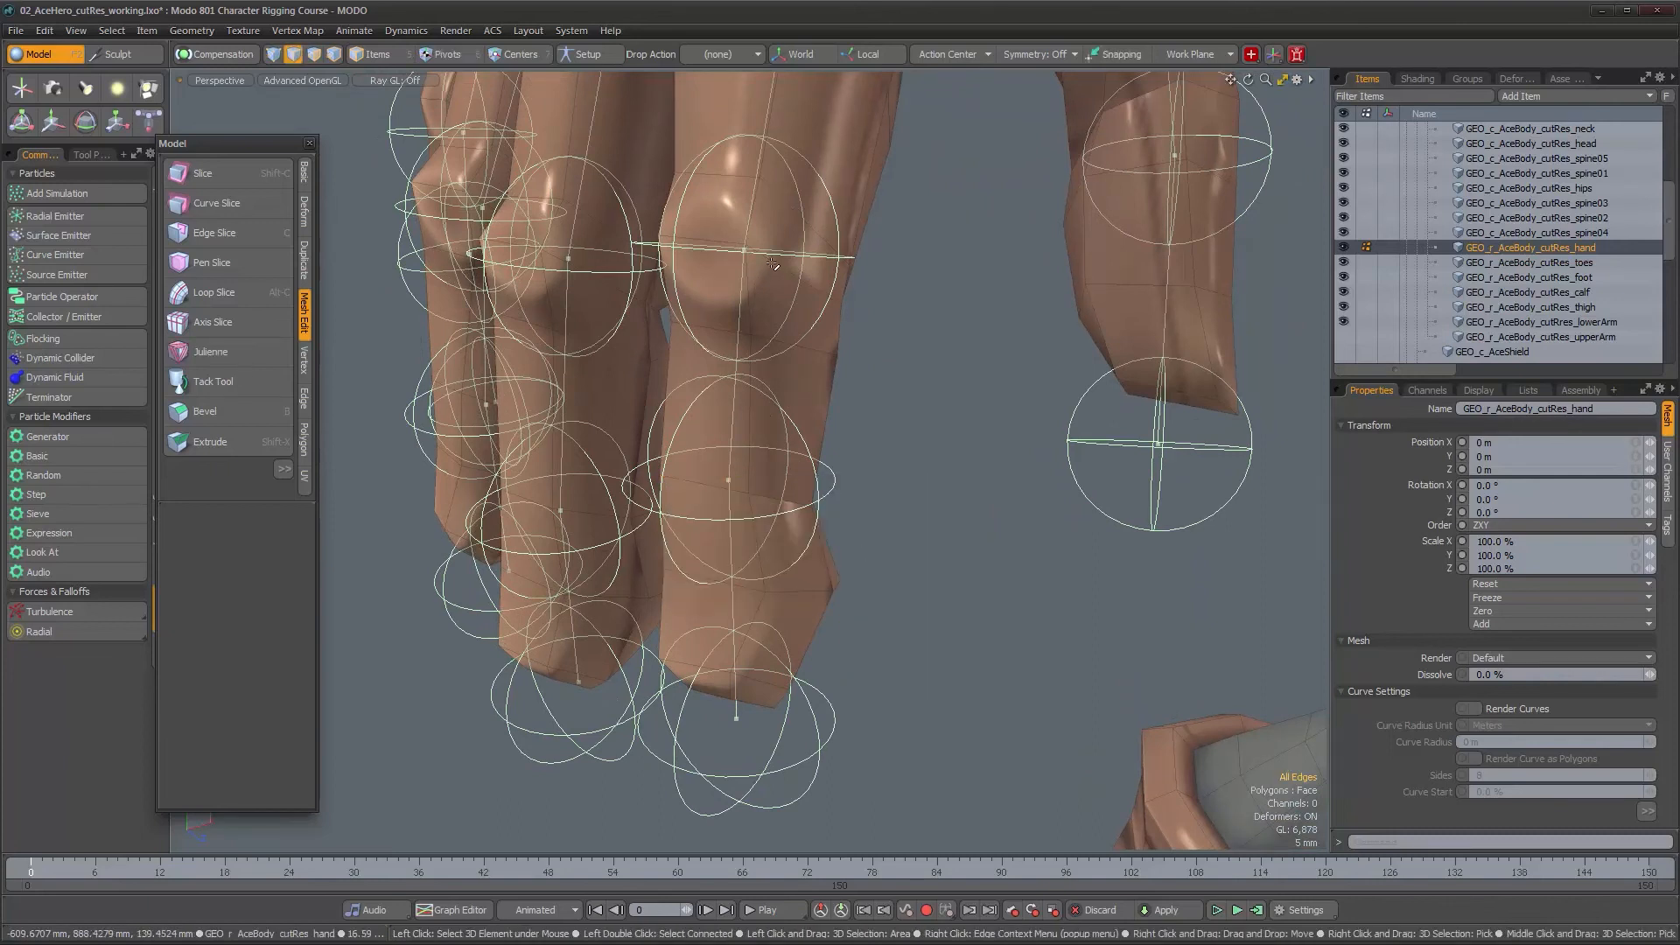
Step: Split the selected edge loop around the finger's knuckle joint
{"action": "left_click_drag", "start_coordinate": [840, 303], "coordinate": [595, 230], "text": "alt"}
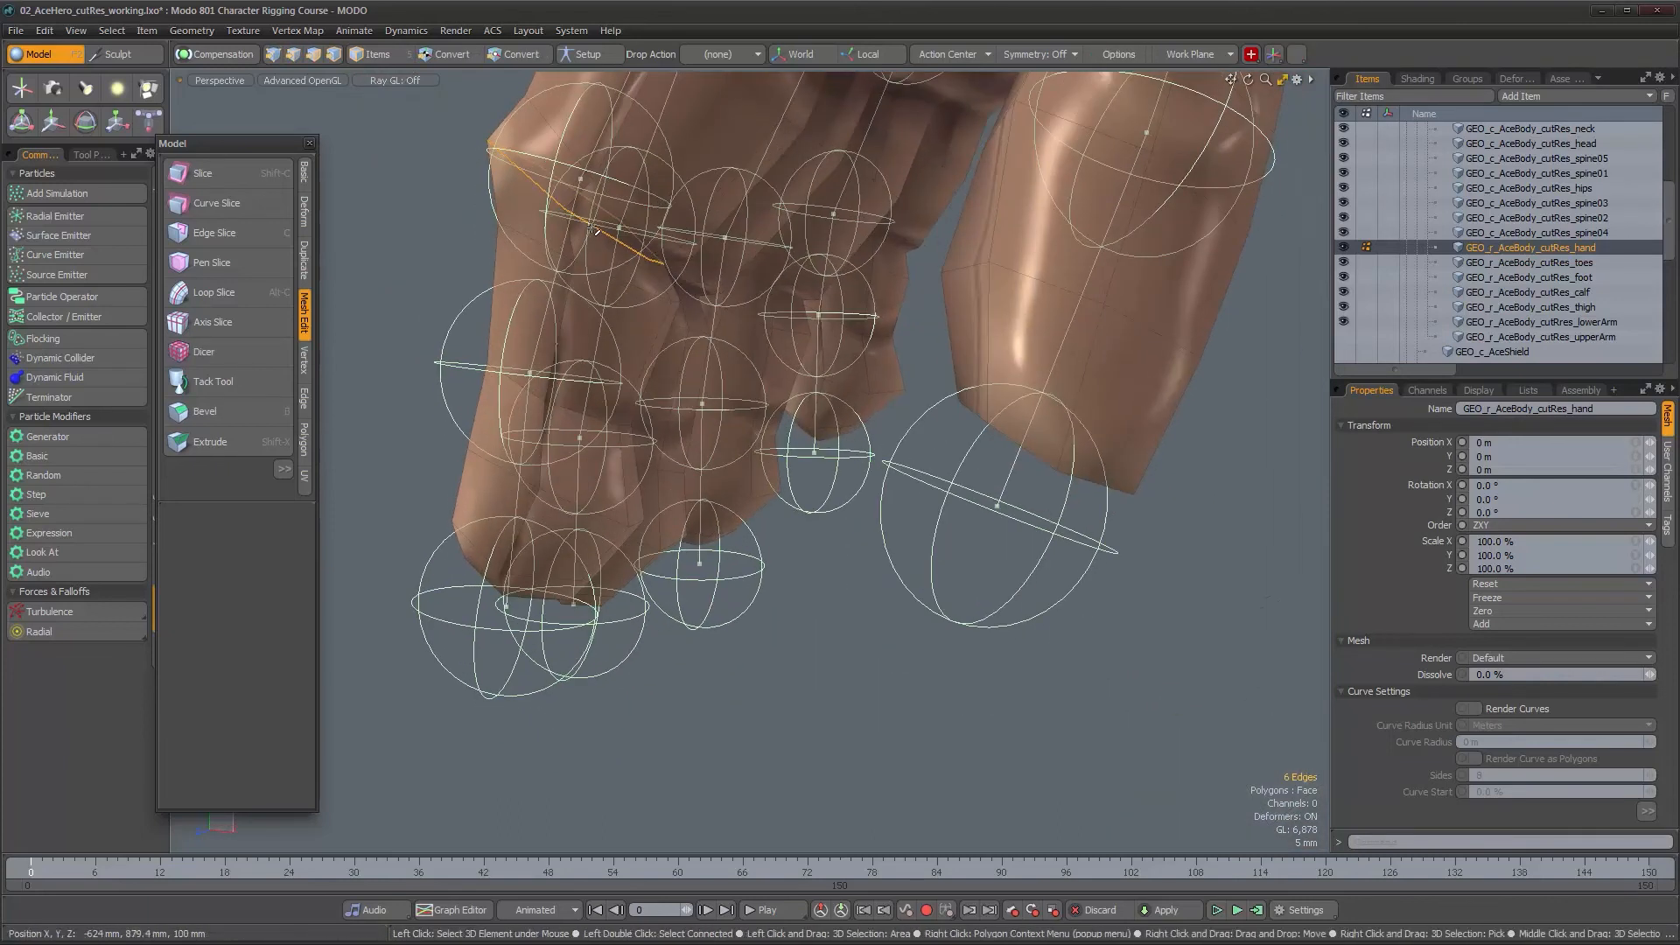
{"action": "right_click", "coordinate": [595, 229]}
{"action": "left_click", "coordinate": [733, 364]}
Step: Correct the edge selection on the palm side into a complete loop around the index finger's base and split it
{"action": "left_click_drag", "start_coordinate": [733, 365], "coordinate": [518, 254], "text": "alt"}
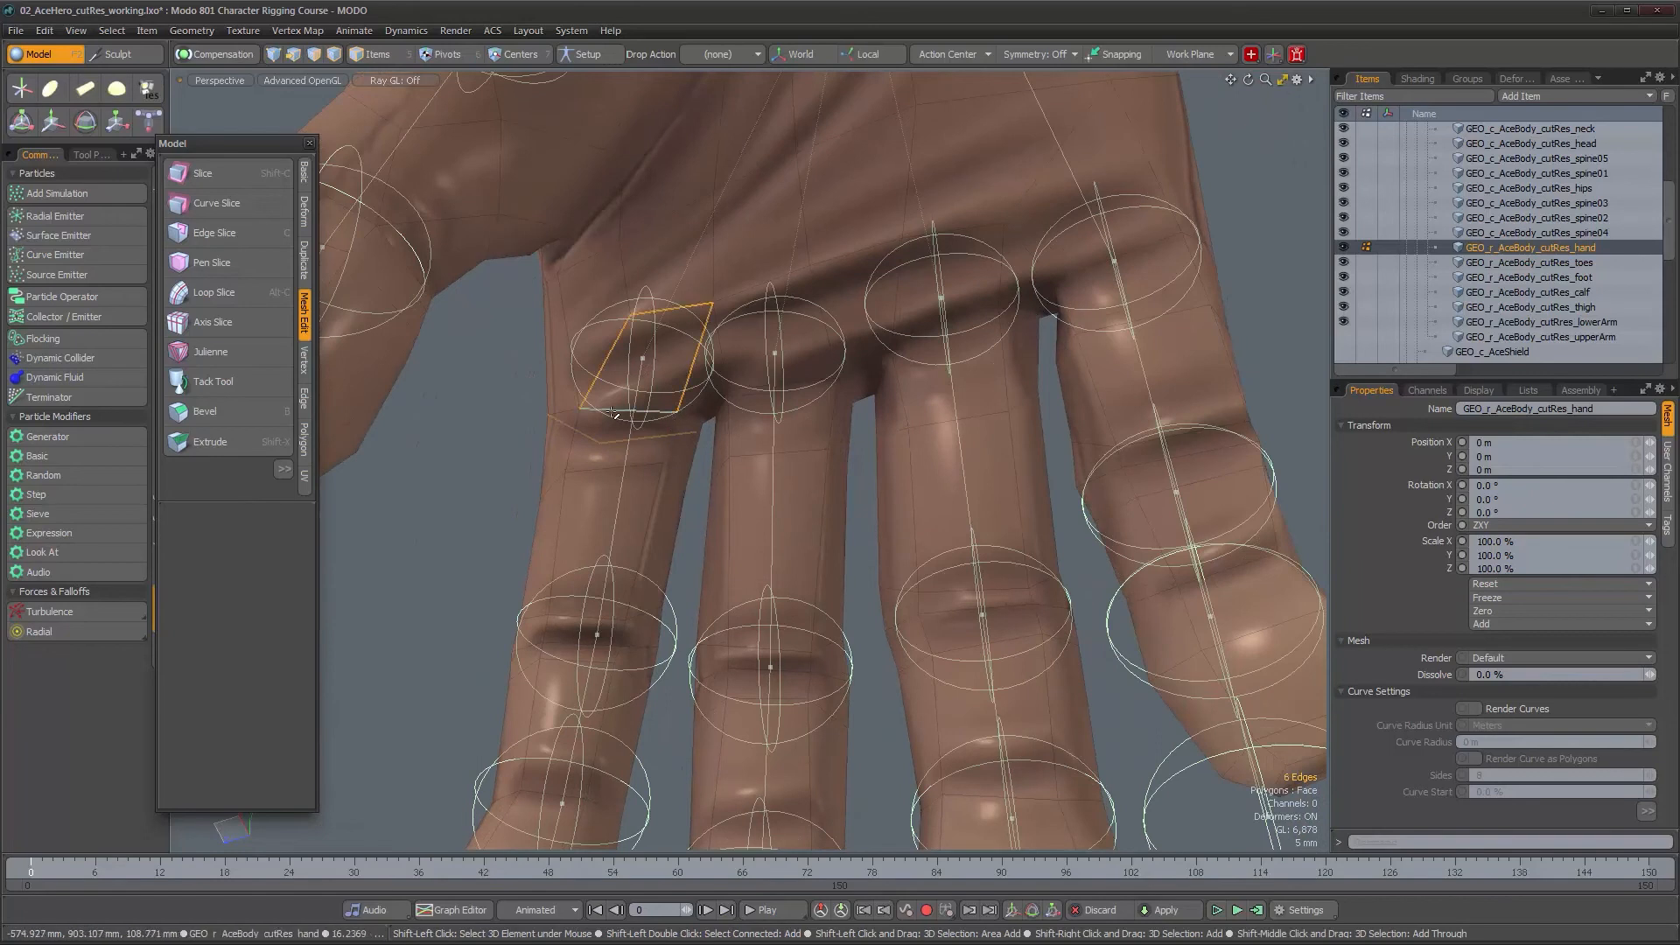
{"action": "left_click_drag", "start_coordinate": [613, 411], "coordinate": [660, 325], "text": "alt"}
{"action": "key", "text": "ctrl"}
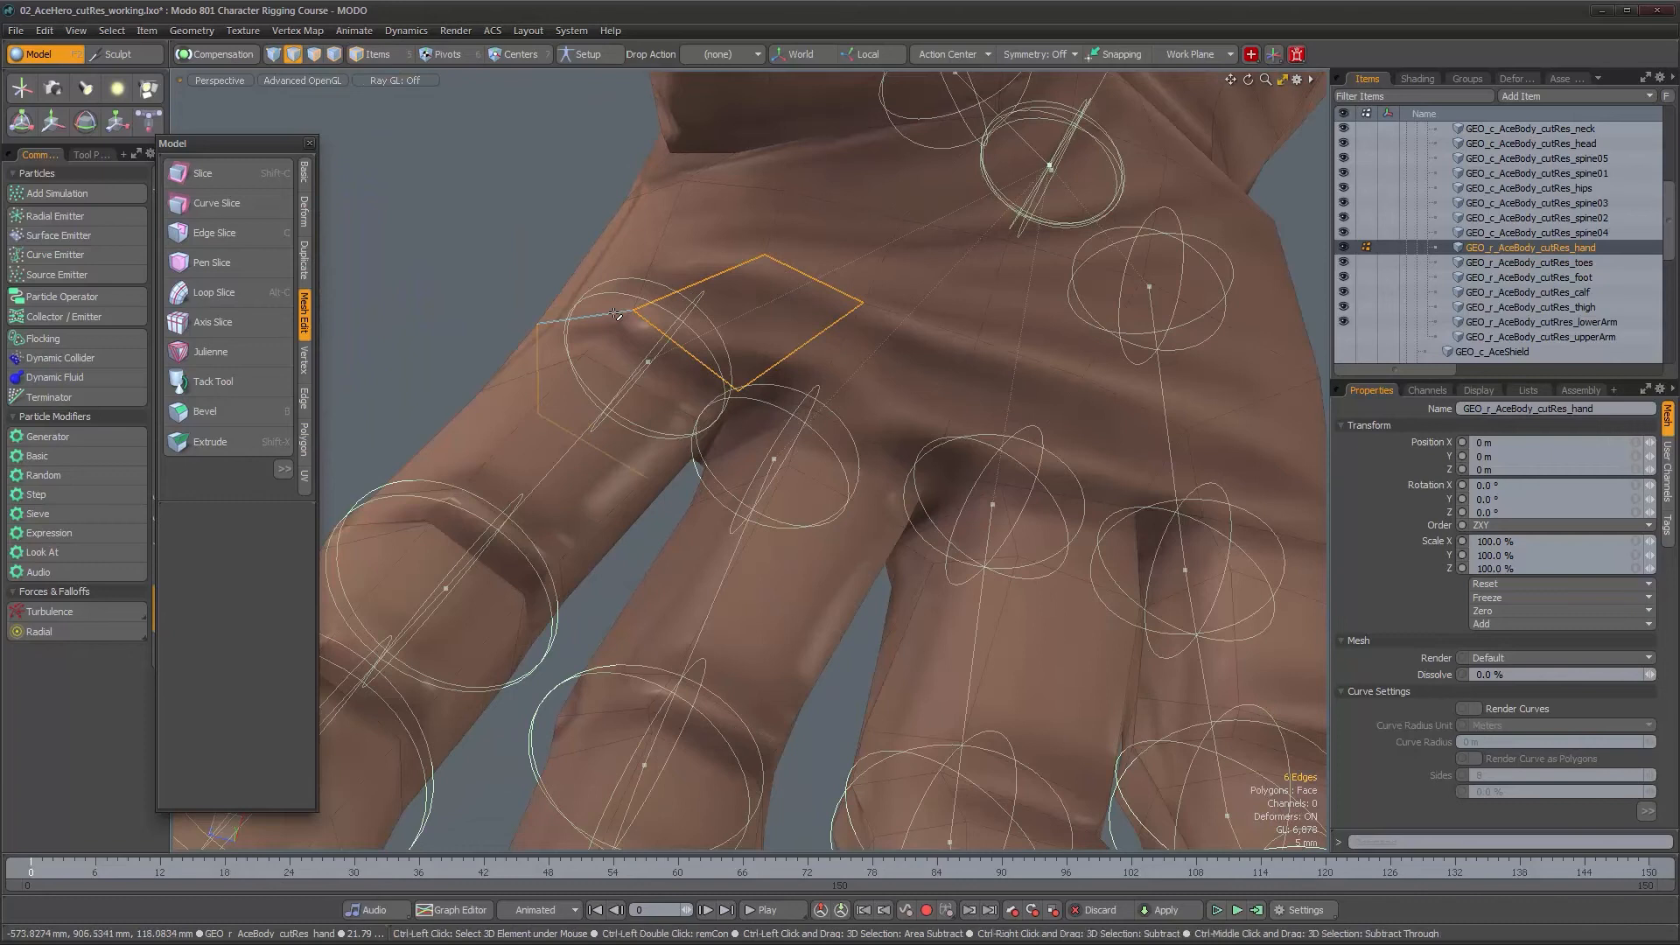
{"action": "left_click_drag", "start_coordinate": [616, 313], "coordinate": [739, 496], "text": "alt"}
{"action": "left_click_drag", "start_coordinate": [818, 538], "coordinate": [842, 379], "text": "alt"}
{"action": "left_click", "coordinate": [829, 278], "text": "shift"}
{"action": "left_click_drag", "start_coordinate": [829, 280], "coordinate": [824, 373], "text": "alt"}
{"action": "right_click", "coordinate": [824, 375]}
{"action": "mouse_move", "coordinate": [882, 383]}
{"action": "left_click", "coordinate": [960, 509]}
Step: Check the cuts on the palm, thumb and index finger by selecting each connected polygon piece in turn
{"action": "left_click_drag", "start_coordinate": [953, 499], "coordinate": [911, 373], "text": "alt"}
{"action": "scroll", "coordinate": [858, 427], "scroll_direction": "down", "scroll_amount": 3}
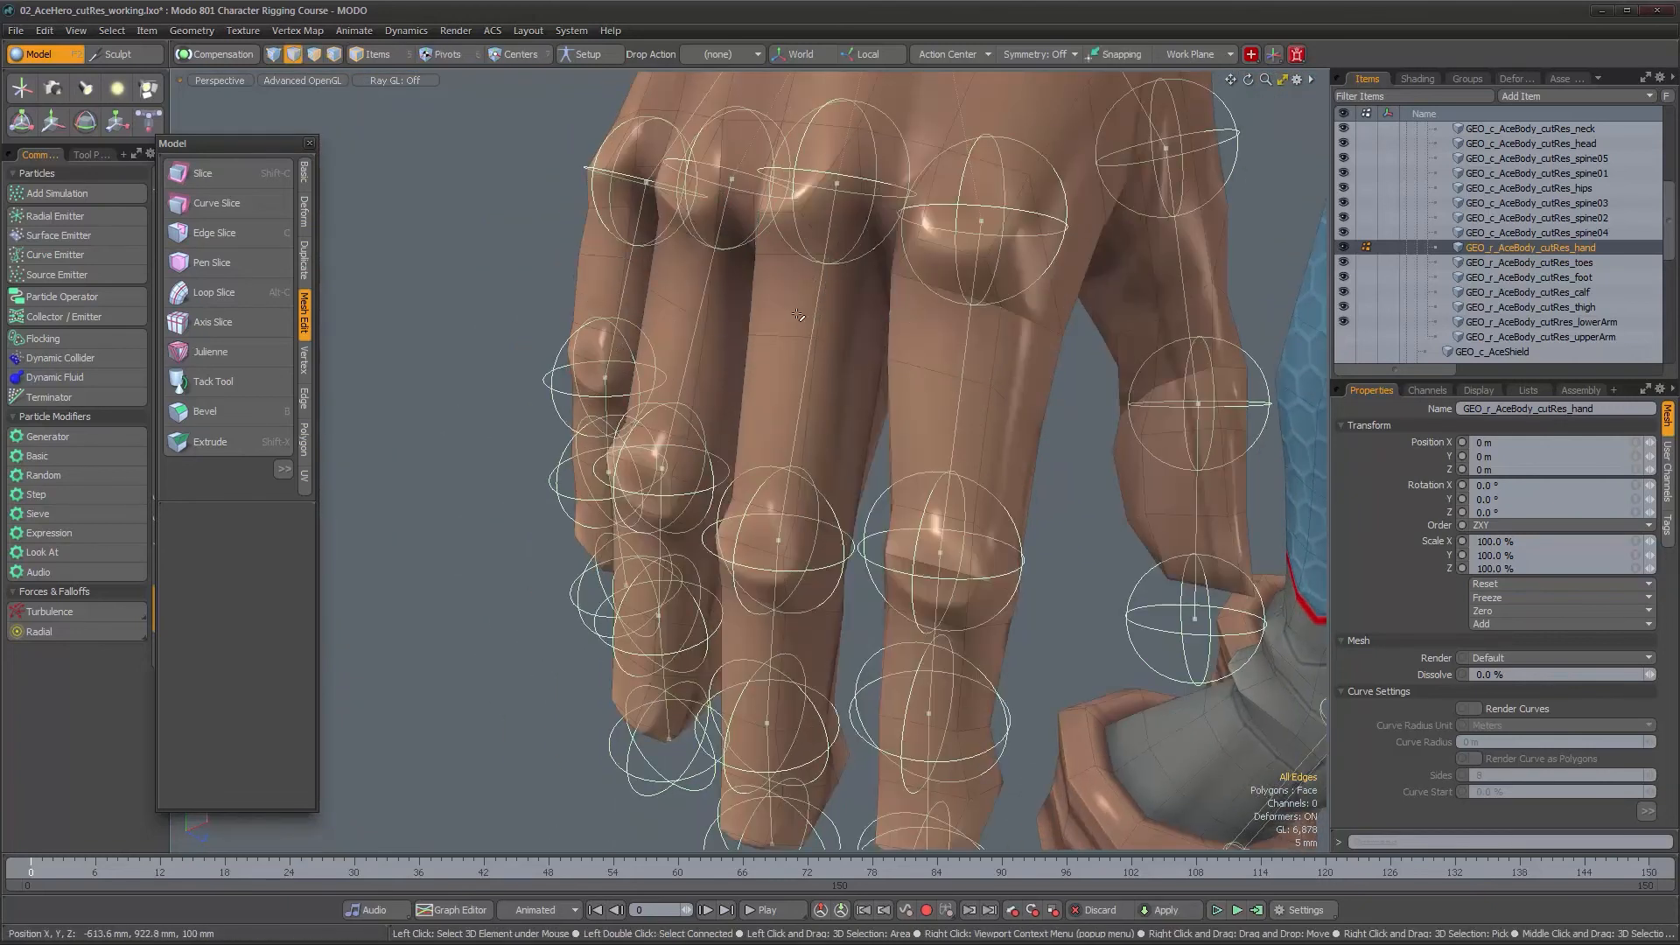
{"action": "left_click_drag", "start_coordinate": [797, 315], "coordinate": [801, 433], "text": "alt"}
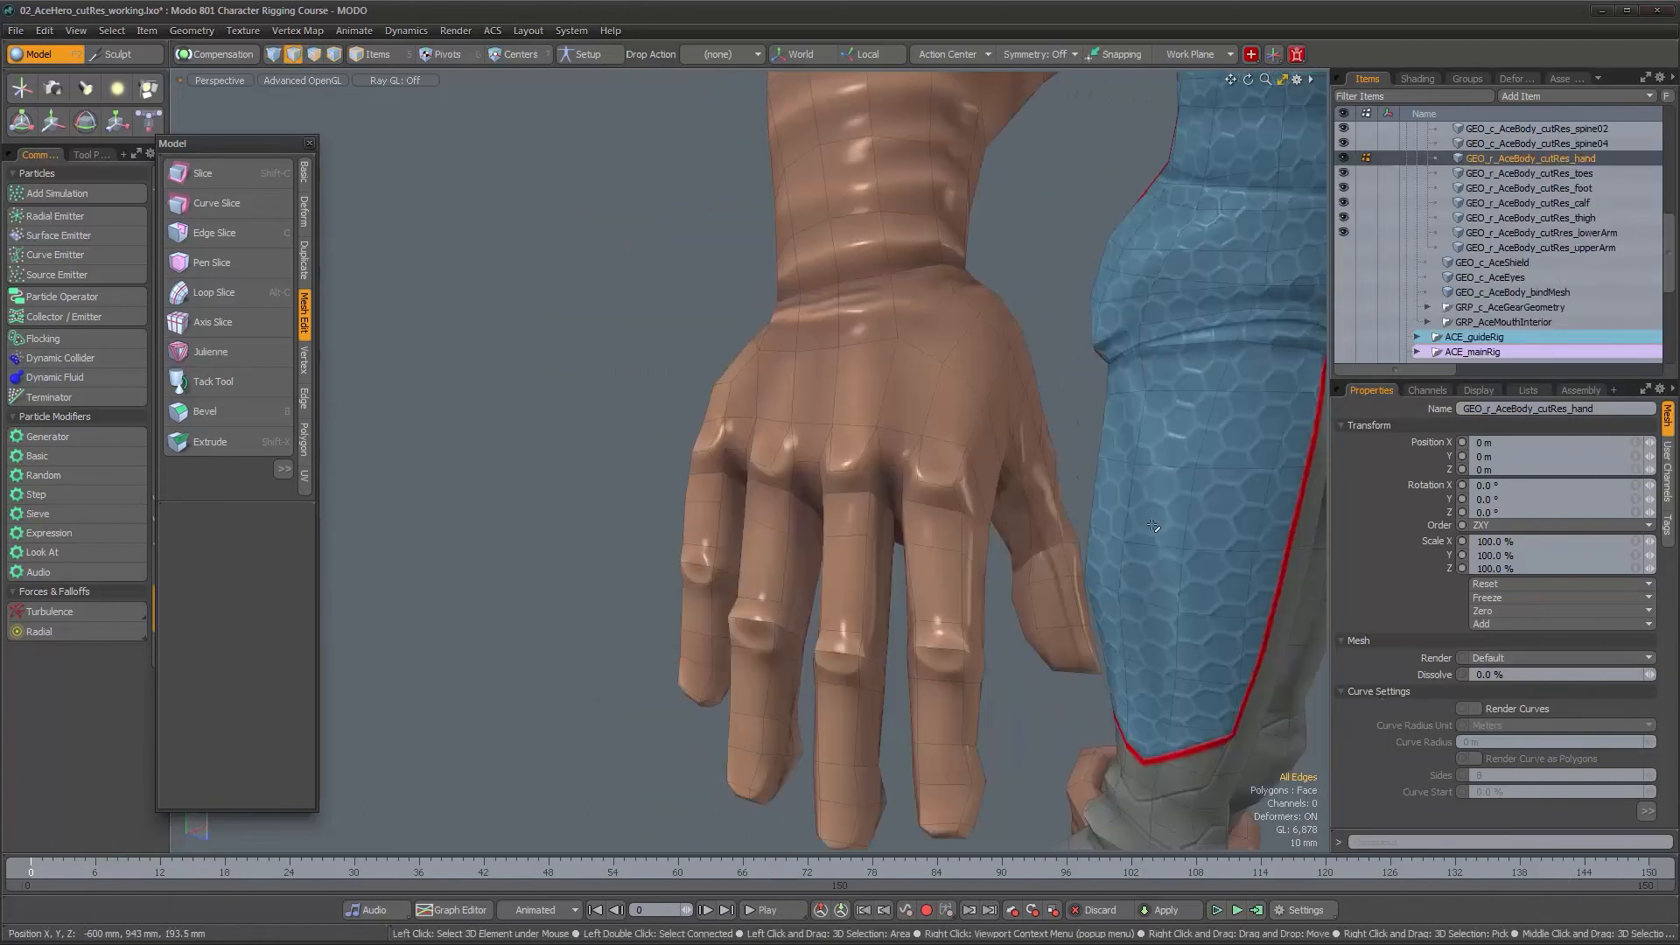
{"action": "left_click_drag", "start_coordinate": [1153, 525], "coordinate": [1050, 514], "text": "alt"}
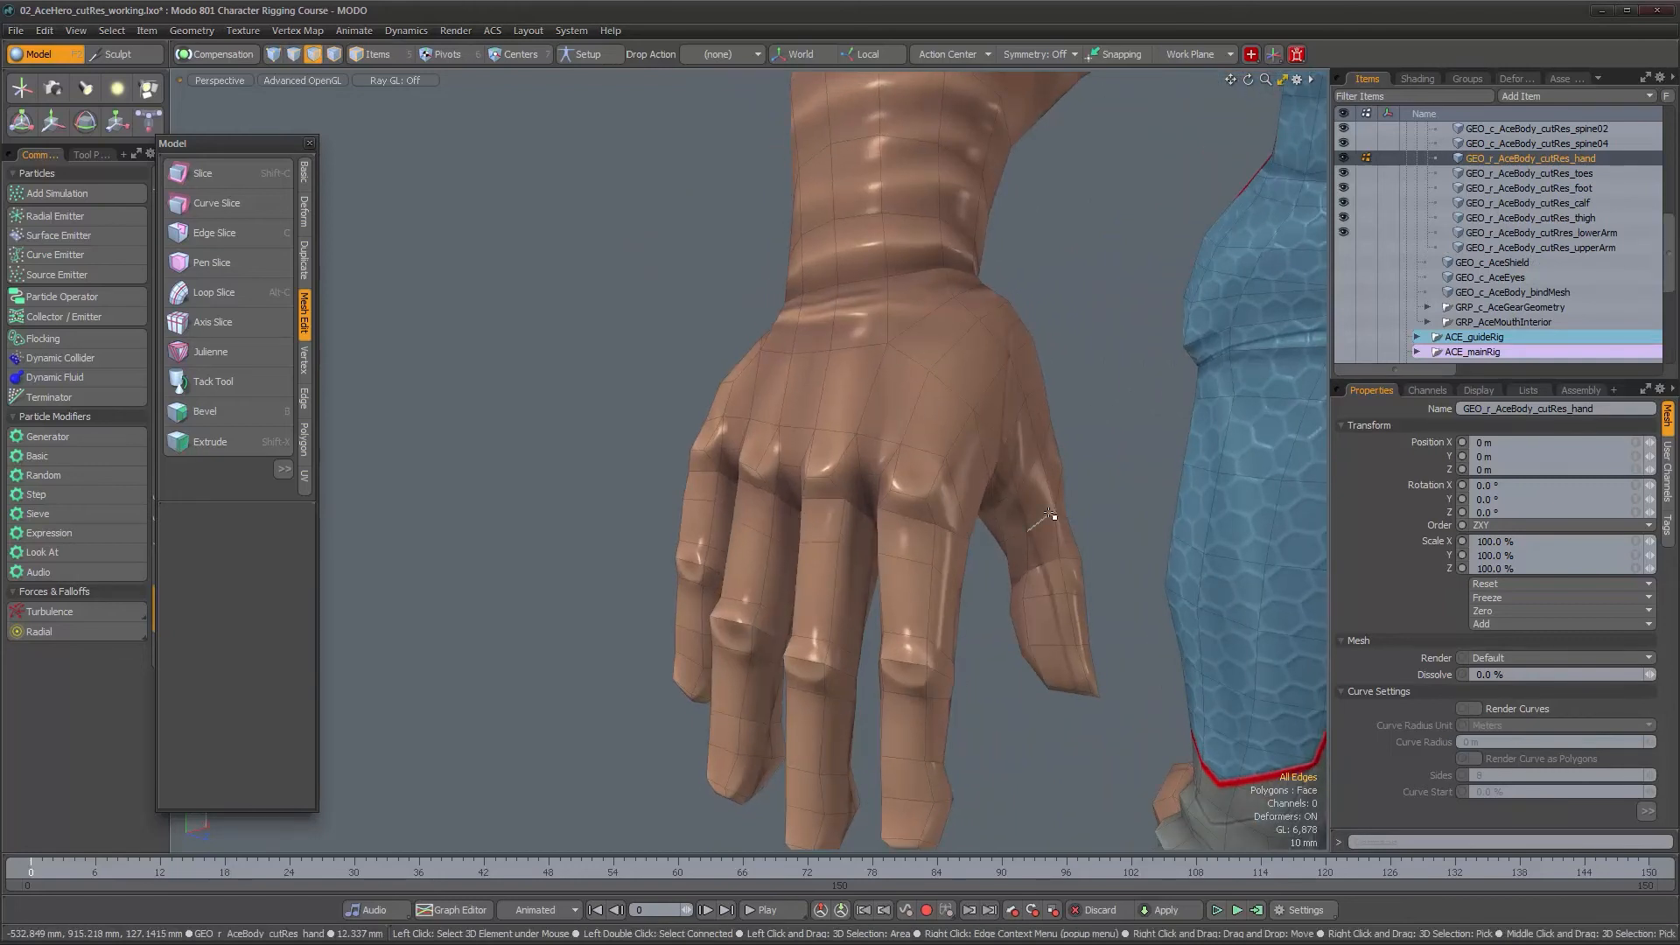
{"action": "key", "text": "3"}
{"action": "double_click", "coordinate": [962, 371]}
{"action": "left_click_drag", "start_coordinate": [966, 371], "coordinate": [1032, 476], "text": "alt"}
{"action": "double_click", "coordinate": [1032, 485]}
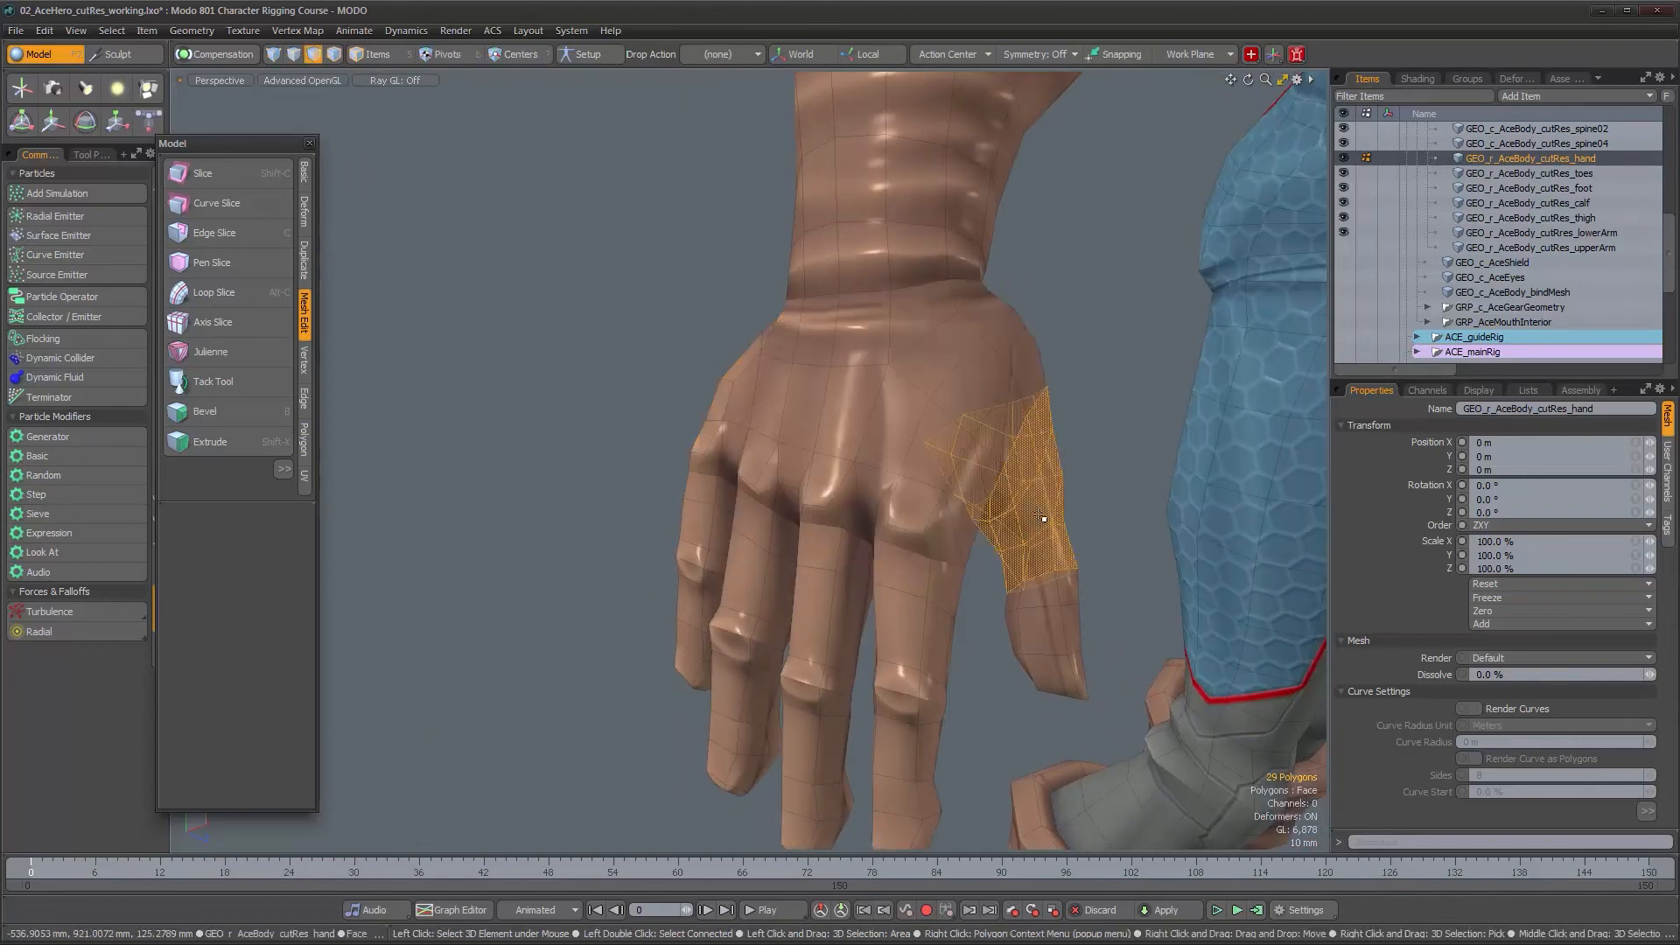
{"action": "mouse_move", "coordinate": [1049, 652]}
{"action": "left_mouse_down", "text": "alt"}
{"action": "mouse_move", "coordinate": [1100, 660]}
{"action": "mouse_move", "coordinate": [1076, 648]}
{"action": "left_mouse_up", "text": "alt"}
{"action": "double_click", "coordinate": [1055, 637]}
{"action": "double_click", "coordinate": [938, 606]}
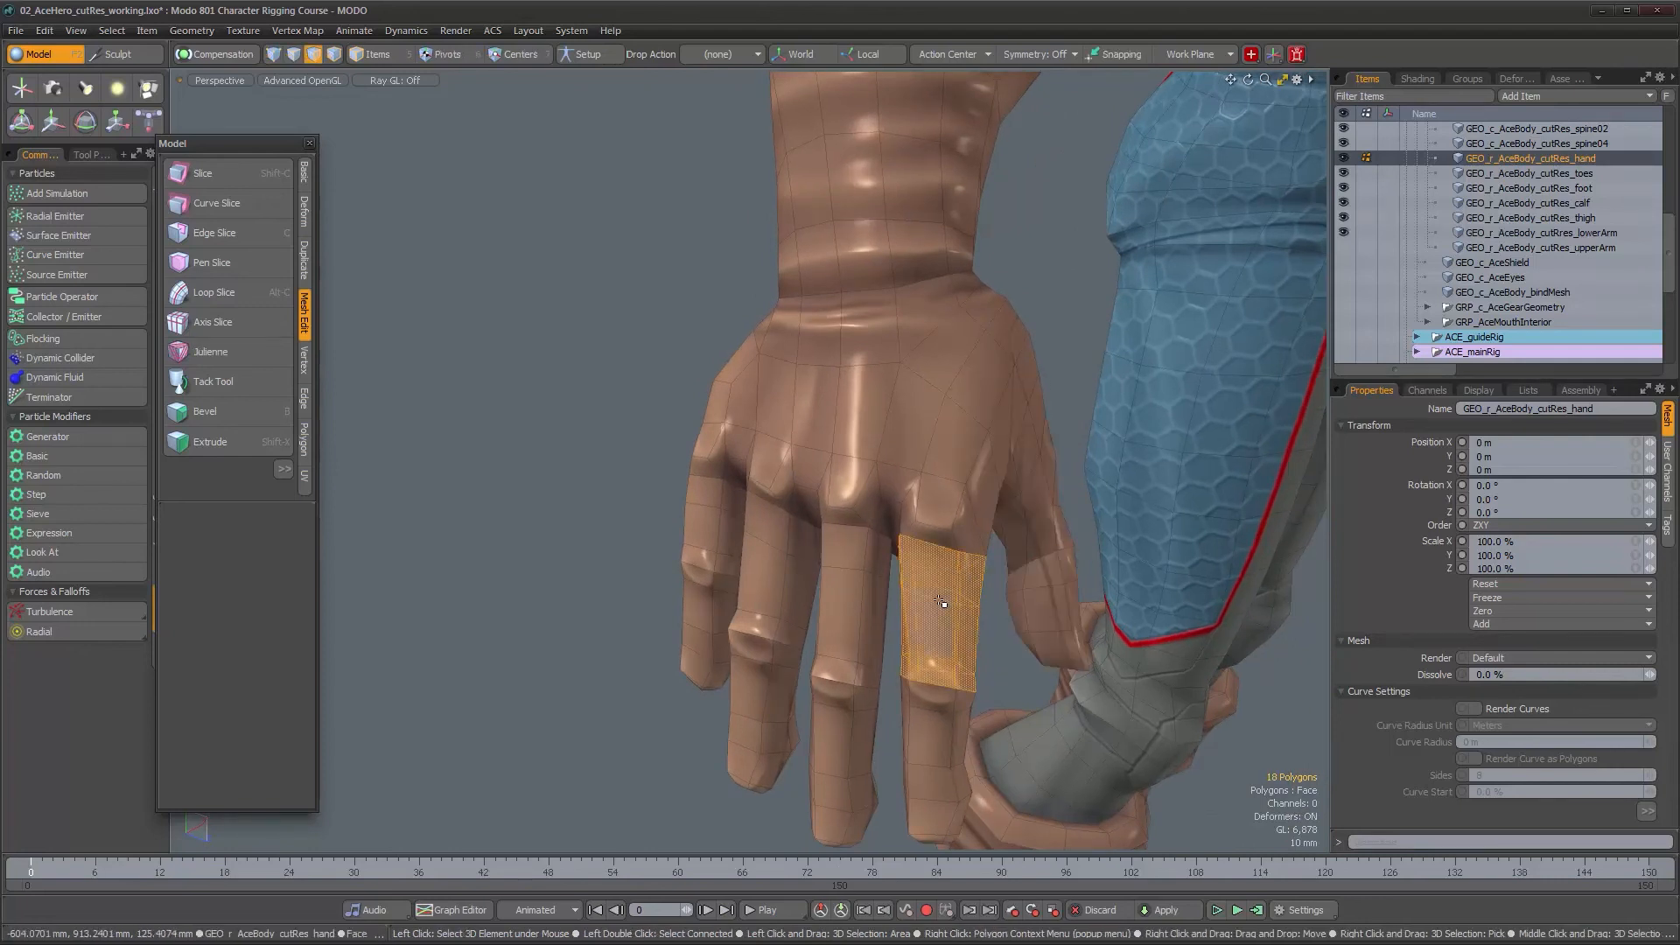
{"action": "double_click", "coordinate": [938, 726]}
{"action": "double_click", "coordinate": [934, 790]}
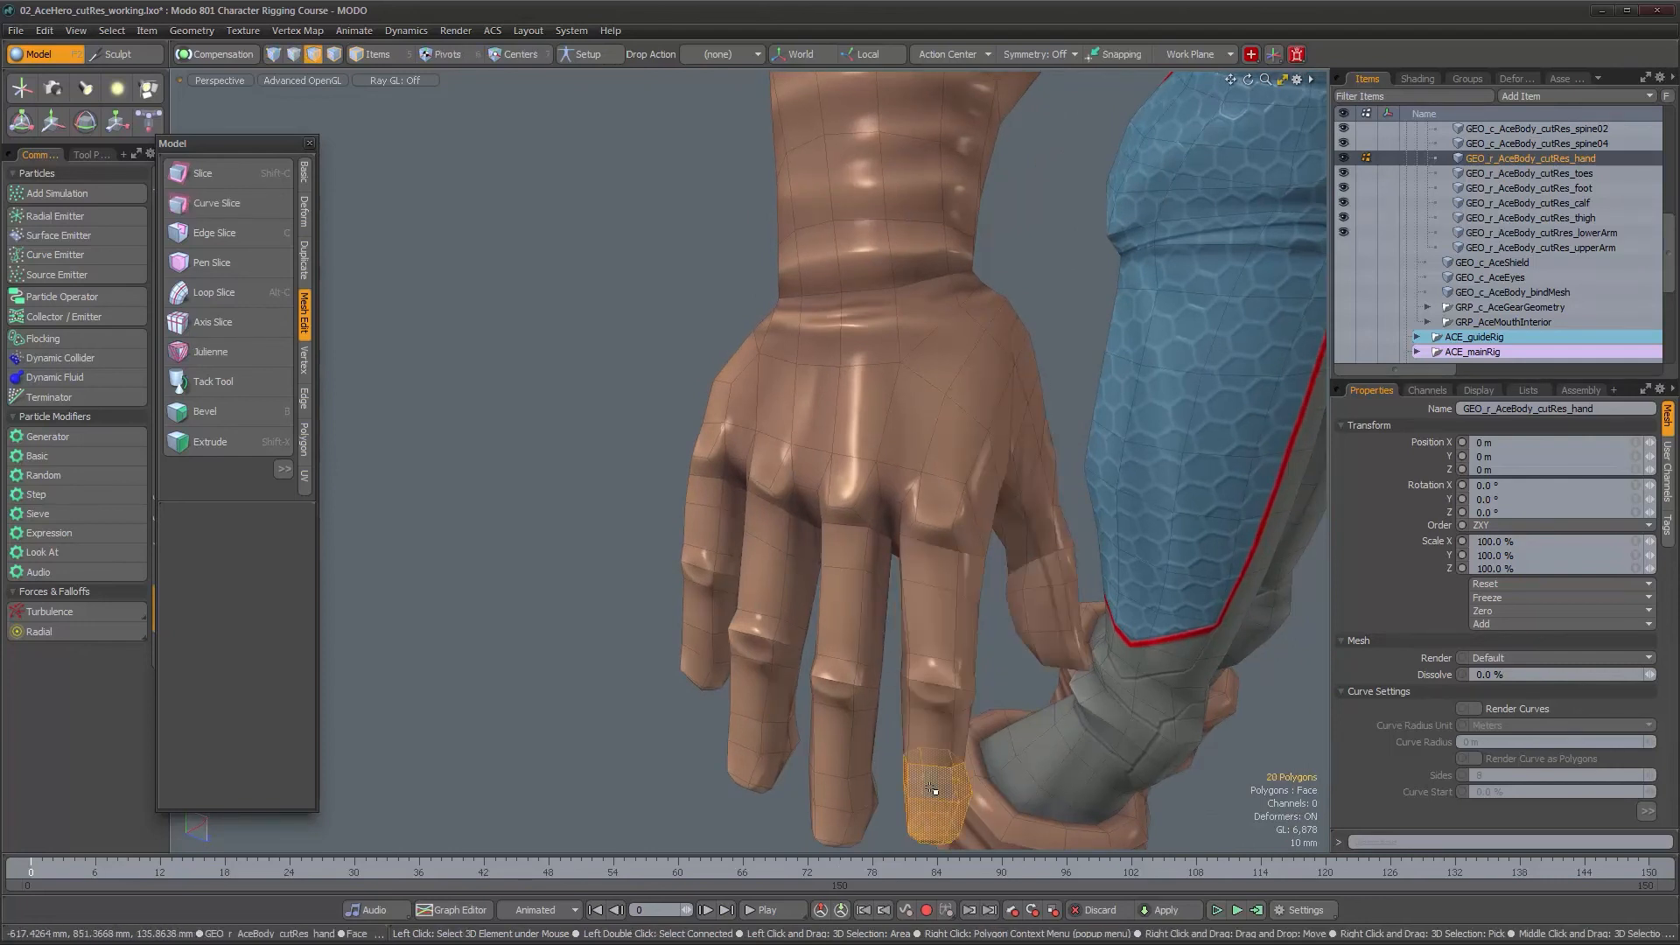
Step: Check the cuts on the middle, ring and pinky fingers by selecting each segment's connected polygons
{"action": "double_click", "coordinate": [853, 604]}
{"action": "double_click", "coordinate": [841, 727]}
{"action": "left_click_drag", "start_coordinate": [890, 724], "coordinate": [836, 412], "text": "alt"}
{"action": "double_click", "coordinate": [788, 504]}
{"action": "double_click", "coordinate": [792, 534]}
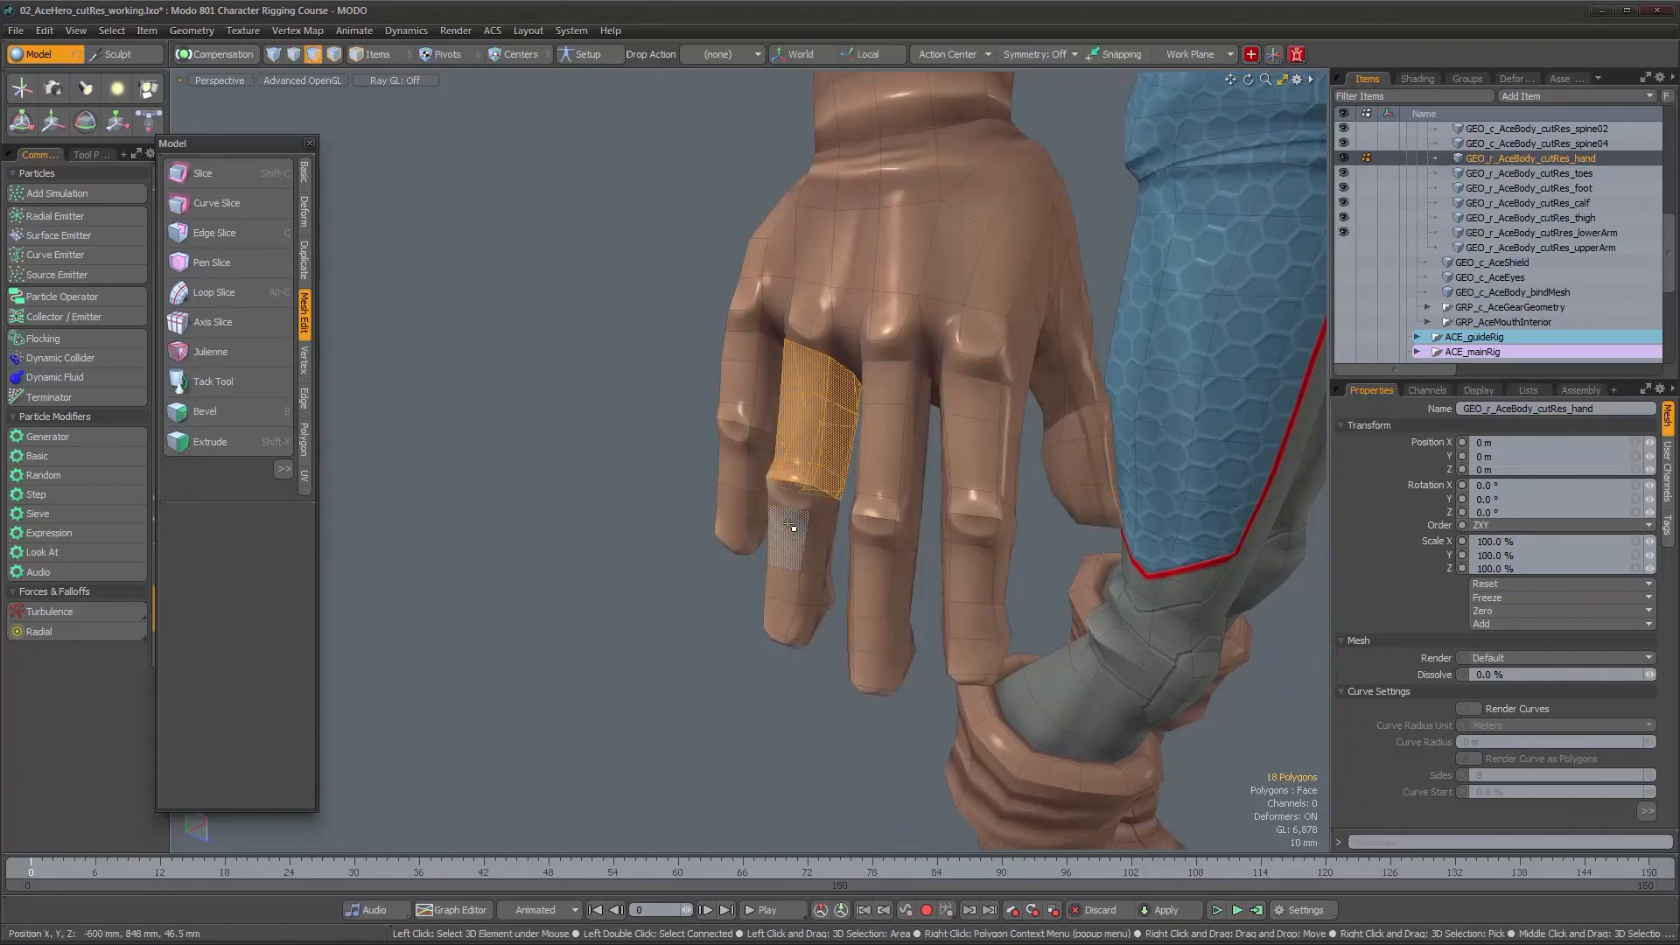
{"action": "double_click", "coordinate": [796, 608]}
{"action": "double_click", "coordinate": [739, 372]}
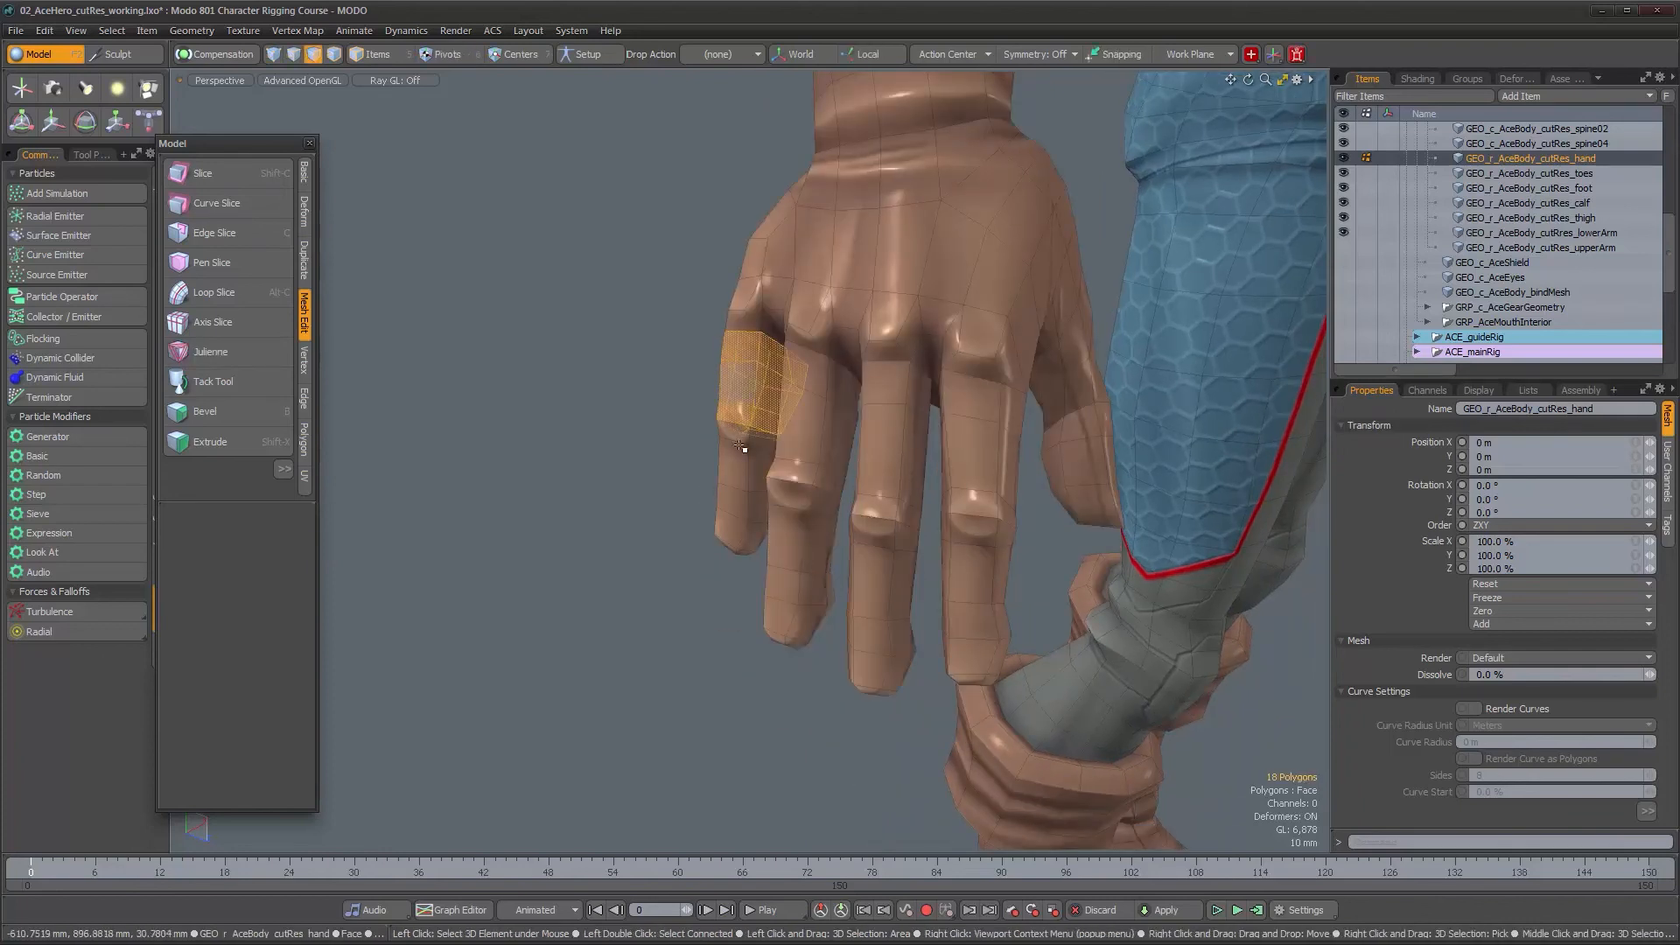
{"action": "double_click", "coordinate": [738, 448]}
{"action": "double_click", "coordinate": [744, 516]}
{"action": "left_click_drag", "start_coordinate": [806, 555], "coordinate": [638, 510], "text": "alt"}
Step: Unmerge GEO_r_AceBody_cutRes_hand into separate mesh items for the hand and each finger segment
{"action": "key", "text": "5"}
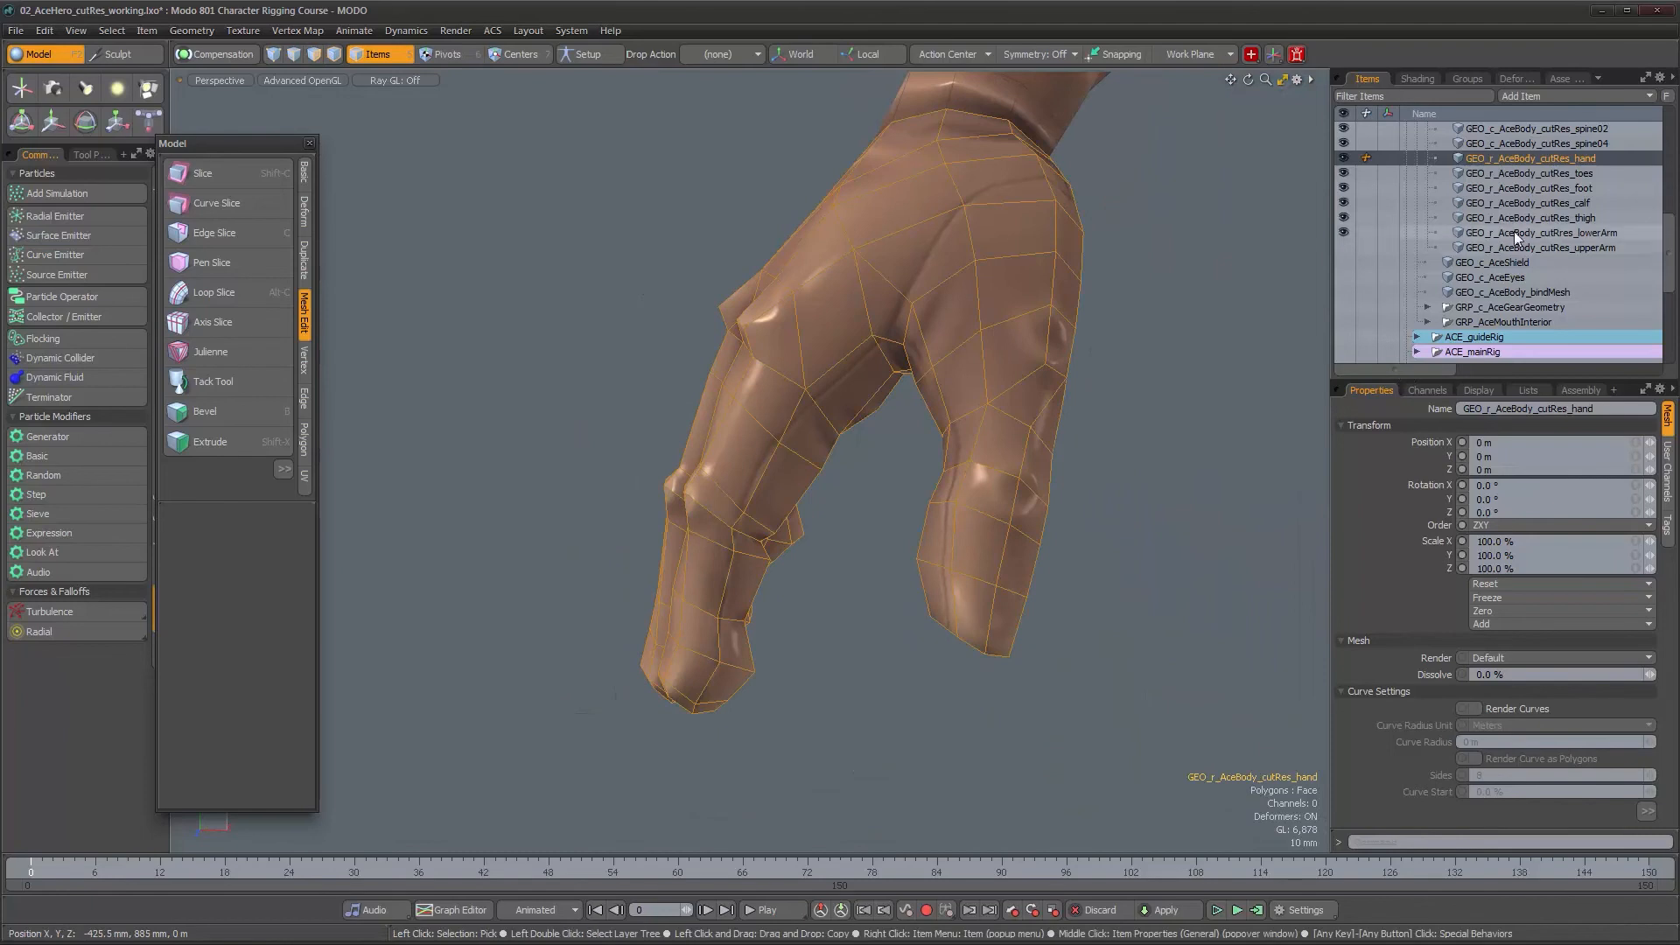
{"action": "right_click", "coordinate": [1540, 159]}
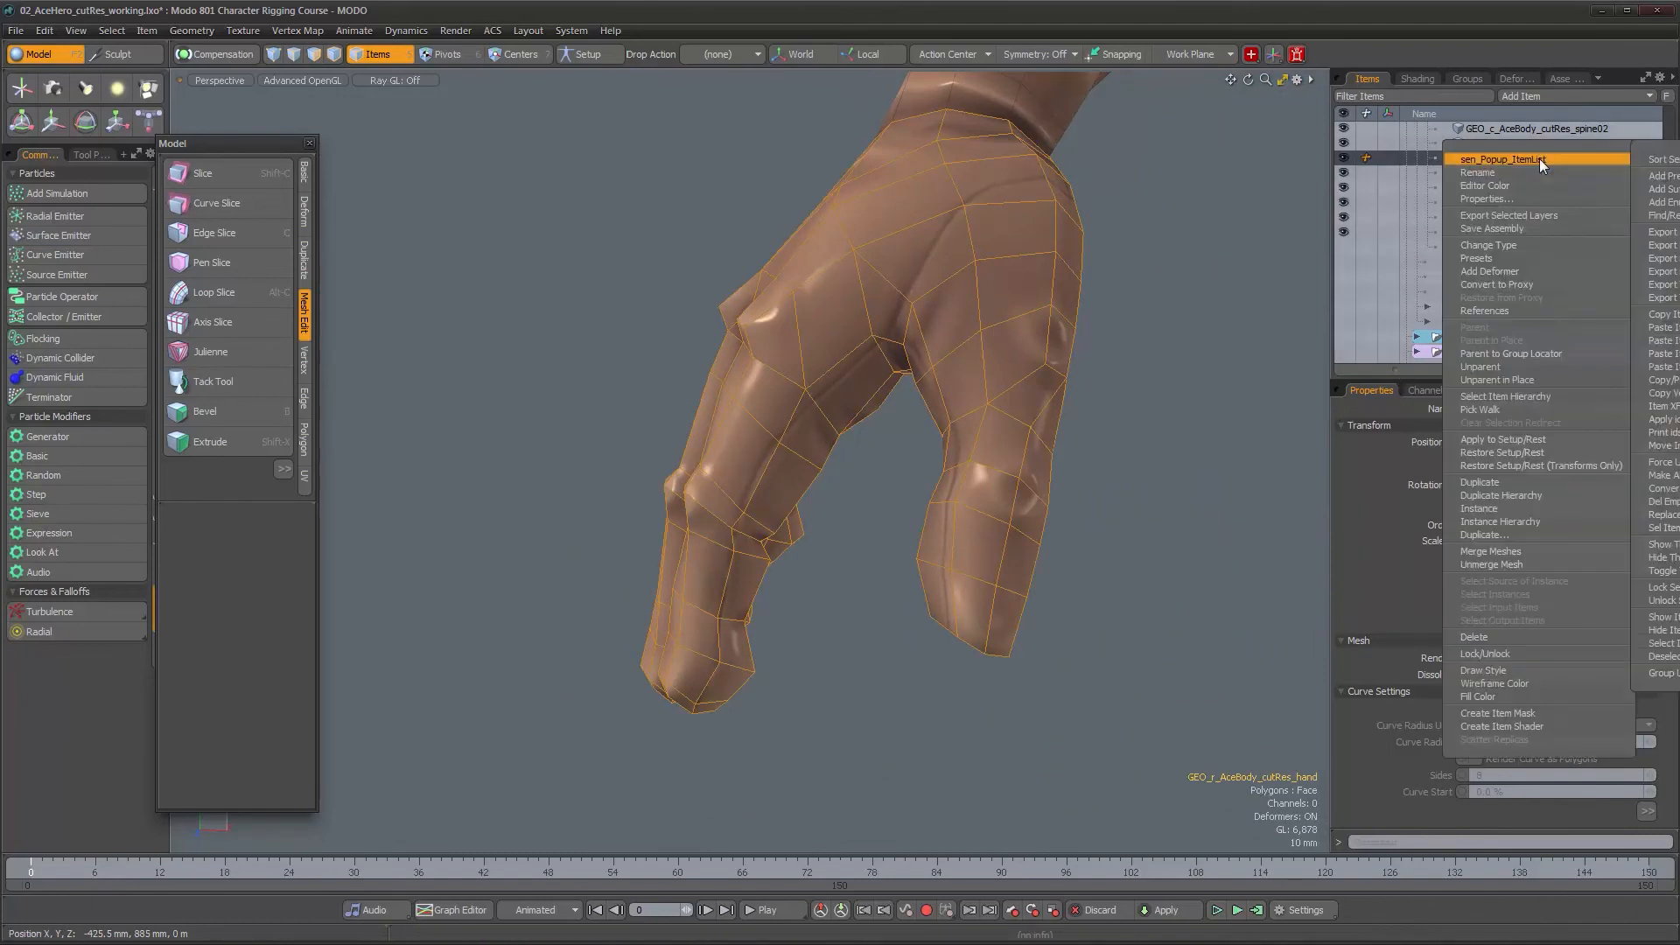
{"action": "left_click", "coordinate": [1531, 561]}
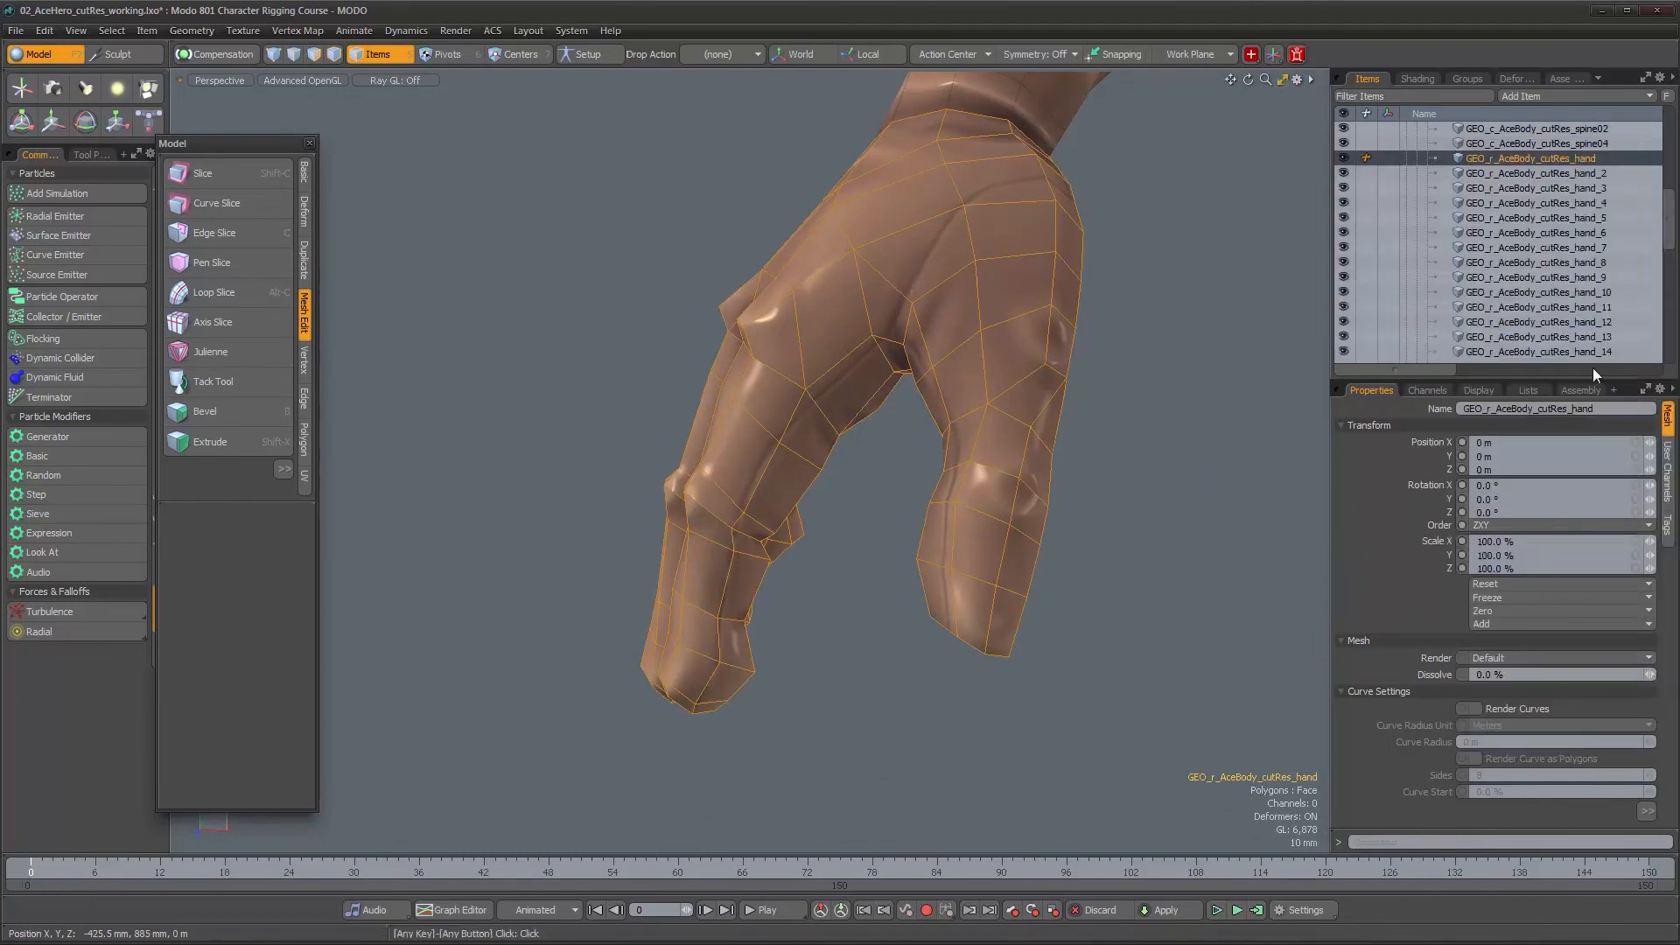
{"action": "left_click_drag", "start_coordinate": [1669, 225], "coordinate": [1670, 230]}
{"action": "scroll", "coordinate": [937, 326], "scroll_direction": "down", "scroll_amount": 3}
{"action": "left_click_drag", "start_coordinate": [937, 327], "coordinate": [783, 329], "text": "alt+shift"}
{"action": "left_click_drag", "start_coordinate": [886, 436], "coordinate": [926, 416], "text": "alt"}
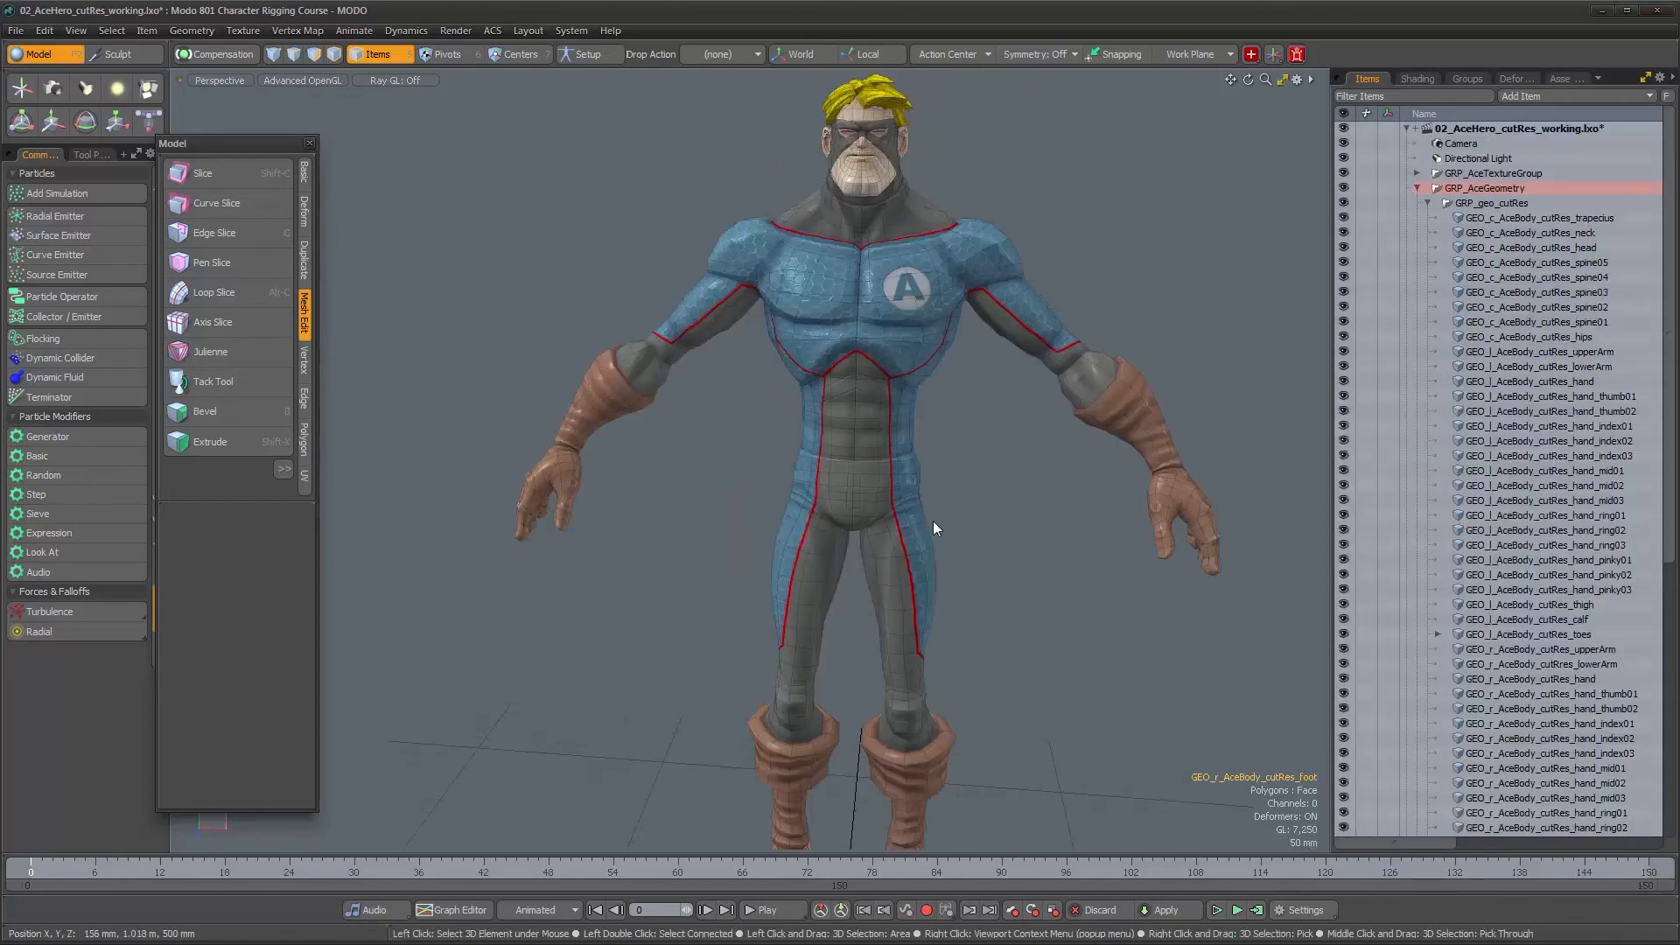
Step: Close the floating Model tool palette and frame the full character
{"action": "left_click_drag", "start_coordinate": [934, 525], "coordinate": [1002, 523], "text": "alt"}
{"action": "left_click", "coordinate": [308, 144]}
{"action": "left_click_drag", "start_coordinate": [590, 462], "coordinate": [630, 478], "text": "alt"}
{"action": "left_click_drag", "start_coordinate": [770, 556], "coordinate": [827, 411], "text": "alt+shift"}
{"action": "left_click_drag", "start_coordinate": [814, 398], "coordinate": [814, 458], "text": "alt+shift"}
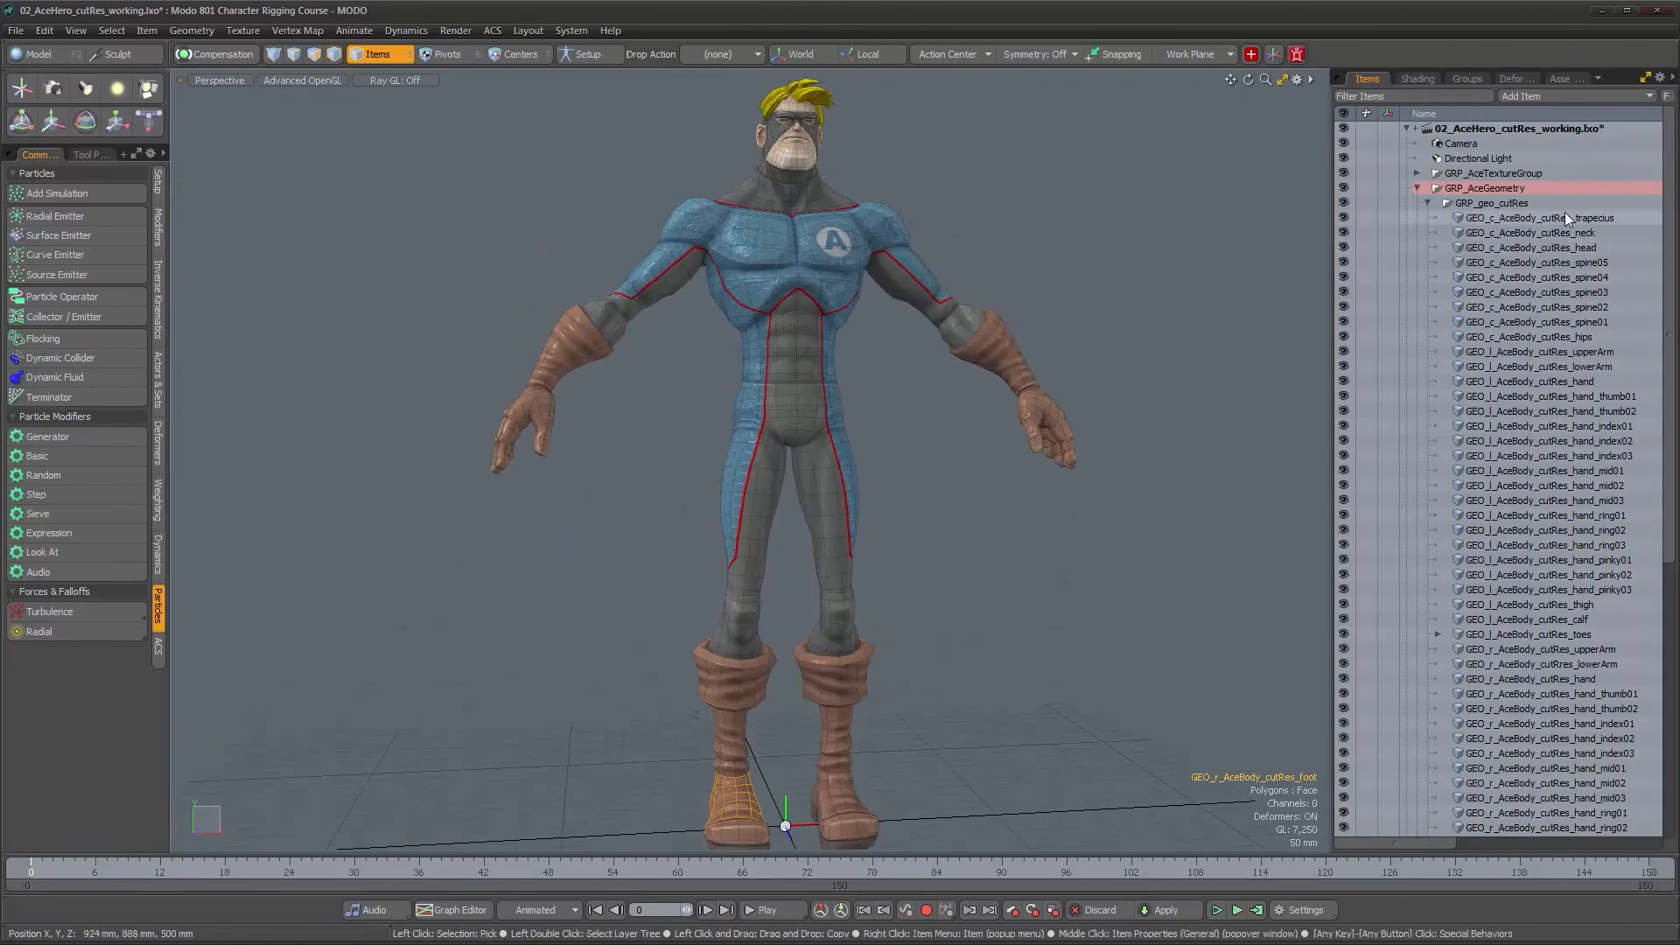
Step: Move GEO_l_AceBody_cutRes_foot out from under GEO_l_AceBody_cutRes_toes and place it directly above the toes at the same level
{"action": "left_click_drag", "start_coordinate": [1668, 242], "coordinate": [1669, 376]}
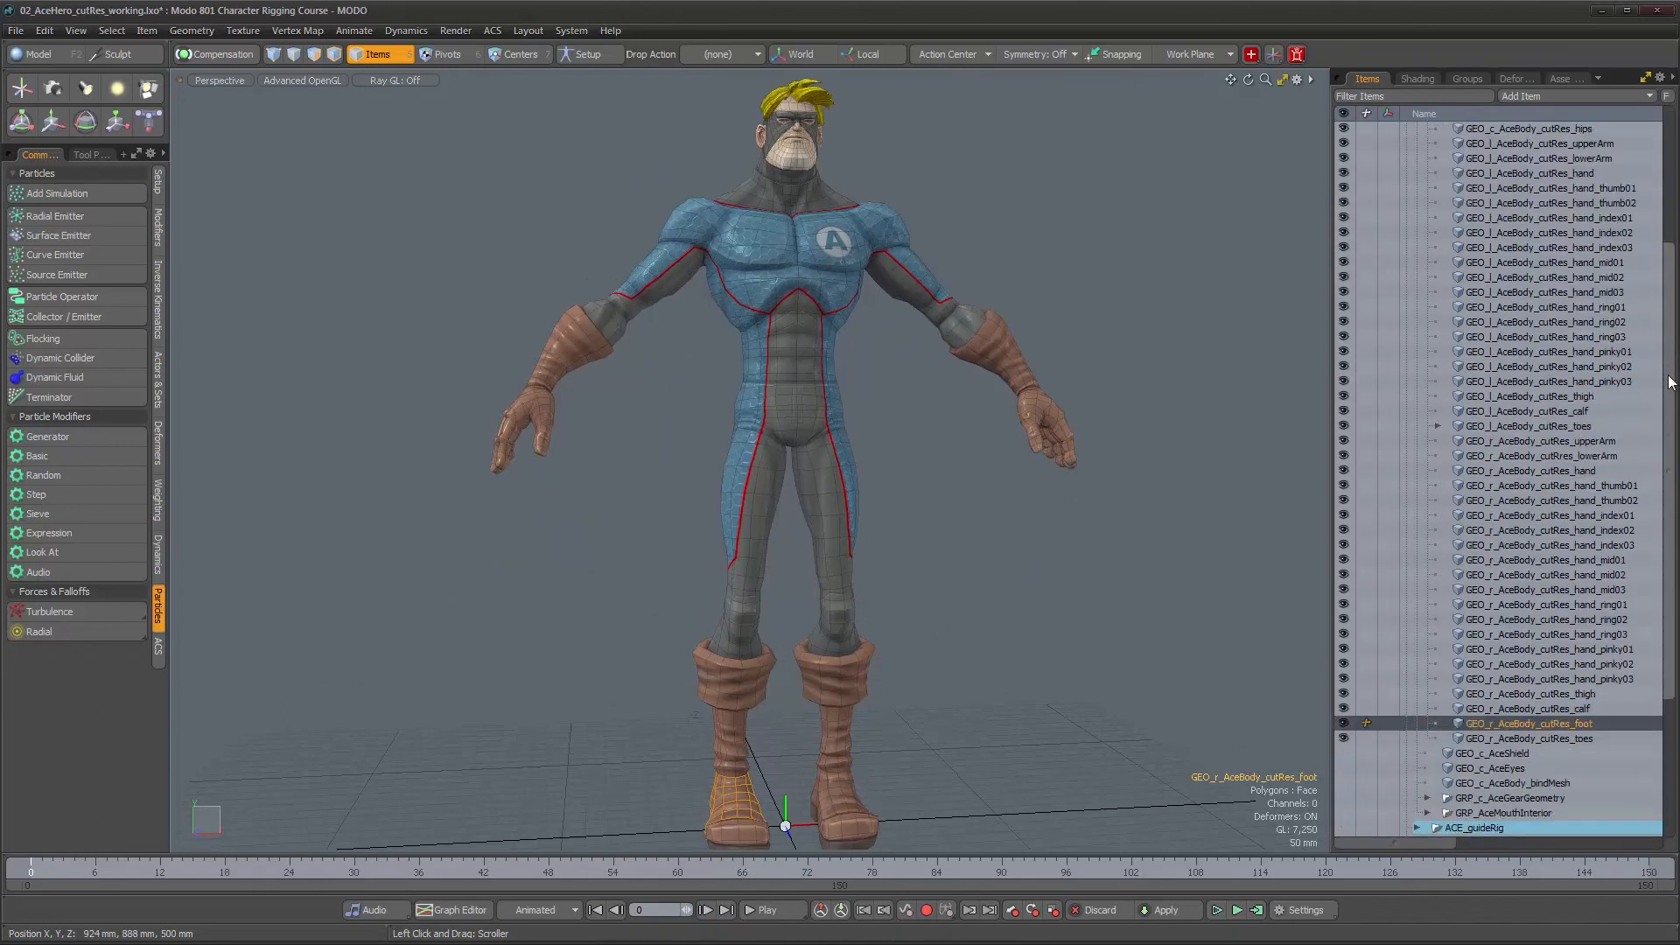
{"action": "left_click", "coordinate": [1437, 426]}
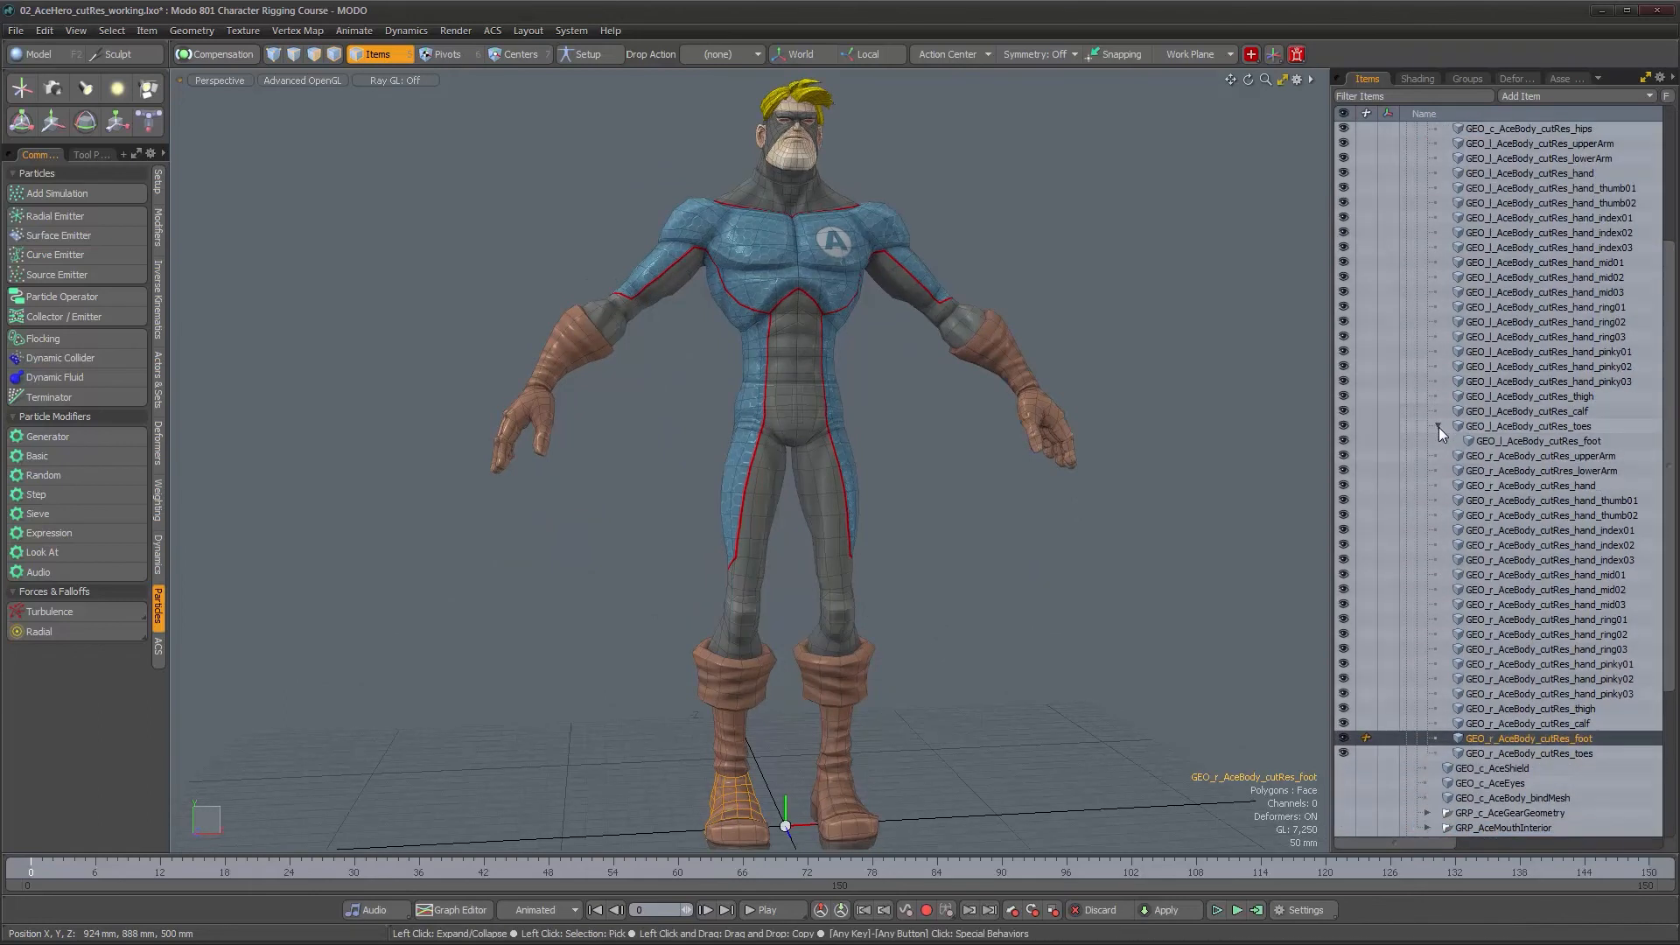
{"action": "left_click", "coordinate": [1545, 440]}
{"action": "left_click_drag", "start_coordinate": [1545, 439], "coordinate": [1545, 420]}
{"action": "scroll", "coordinate": [1513, 413], "scroll_direction": "up", "scroll_amount": 5}
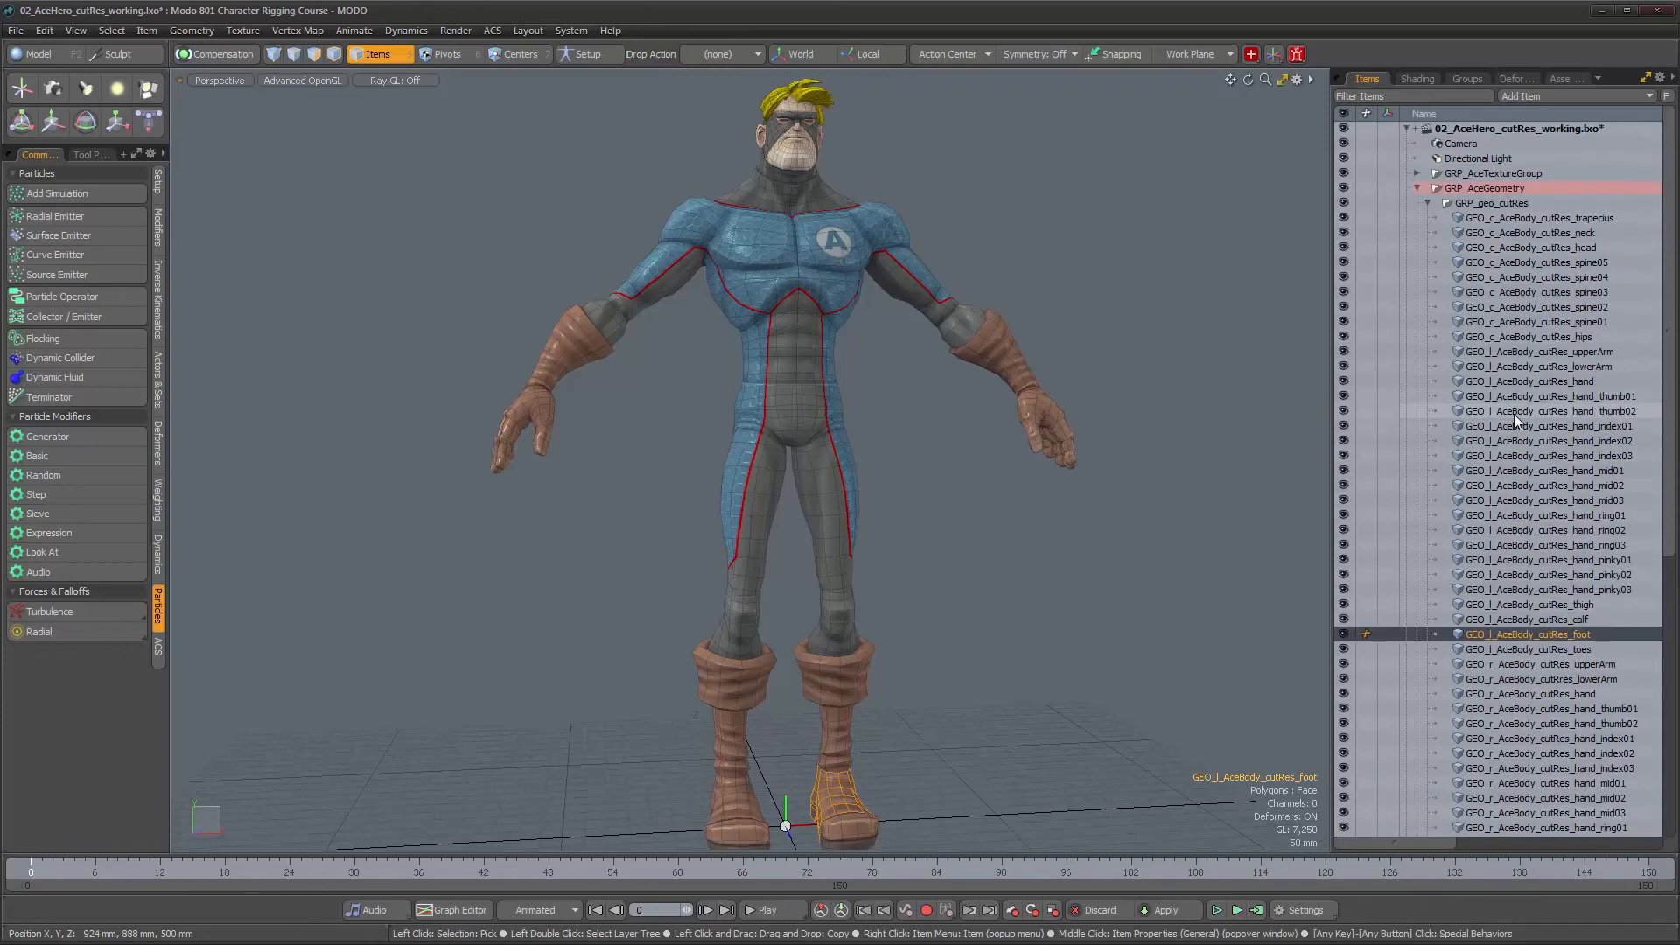
Step: Reorder the center body meshes so the head comes first, followed by the neck and the trapecius
{"action": "left_click_drag", "start_coordinate": [929, 325], "coordinate": [900, 339], "text": "alt"}
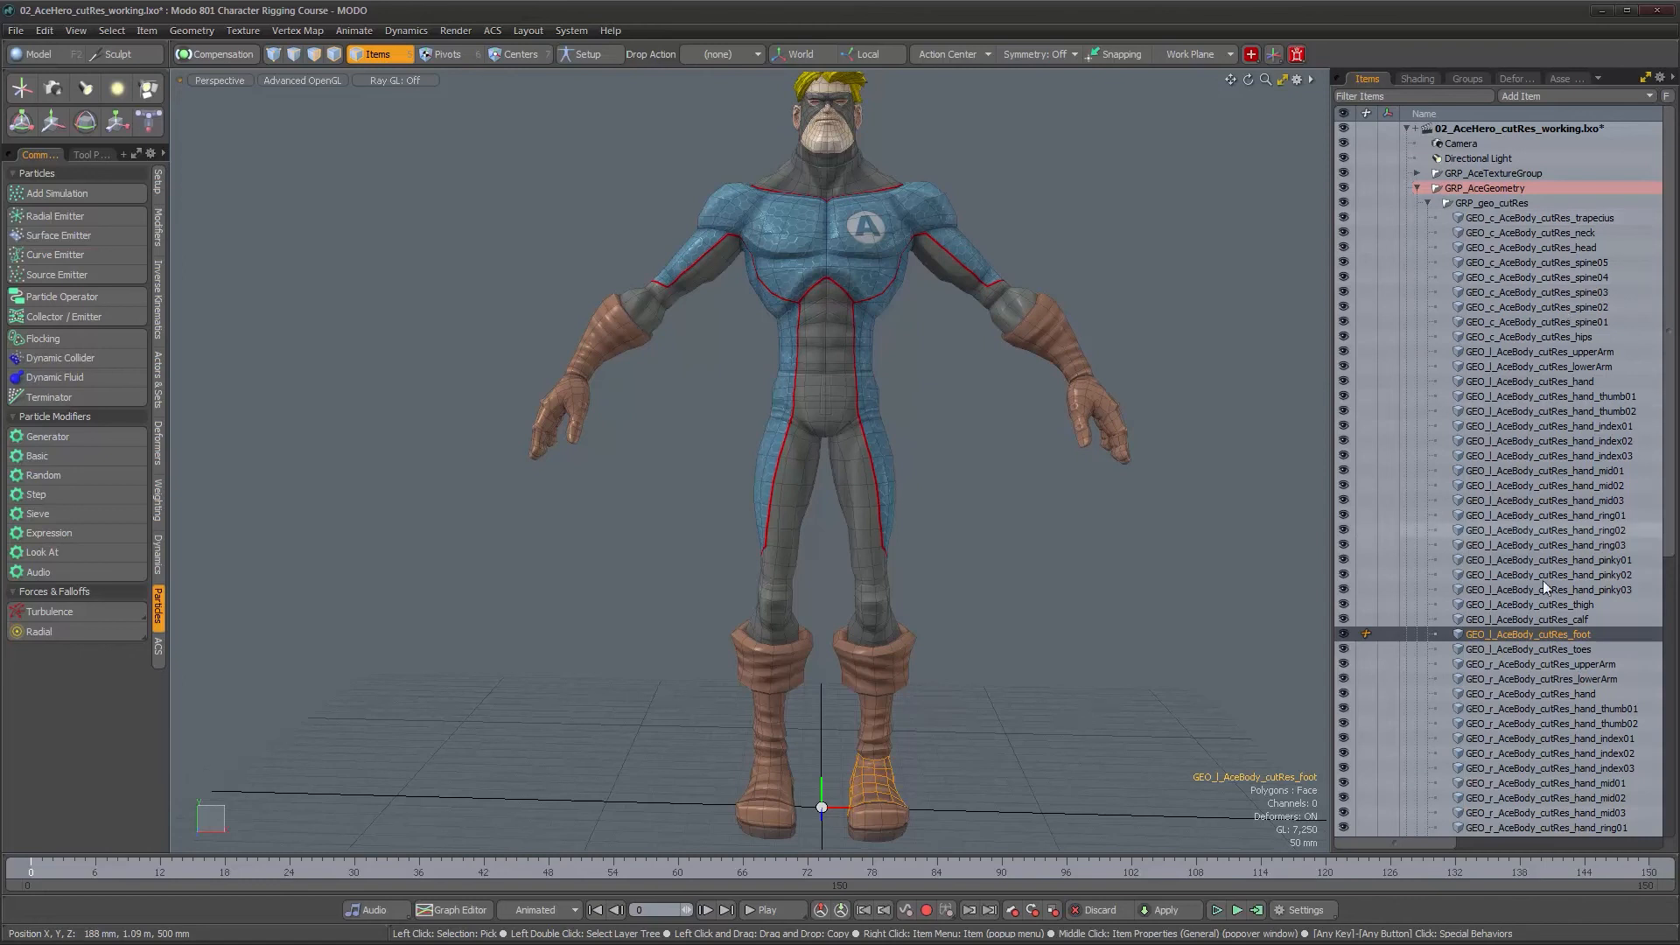
{"action": "scroll", "coordinate": [1547, 628], "scroll_direction": "down", "scroll_amount": 4}
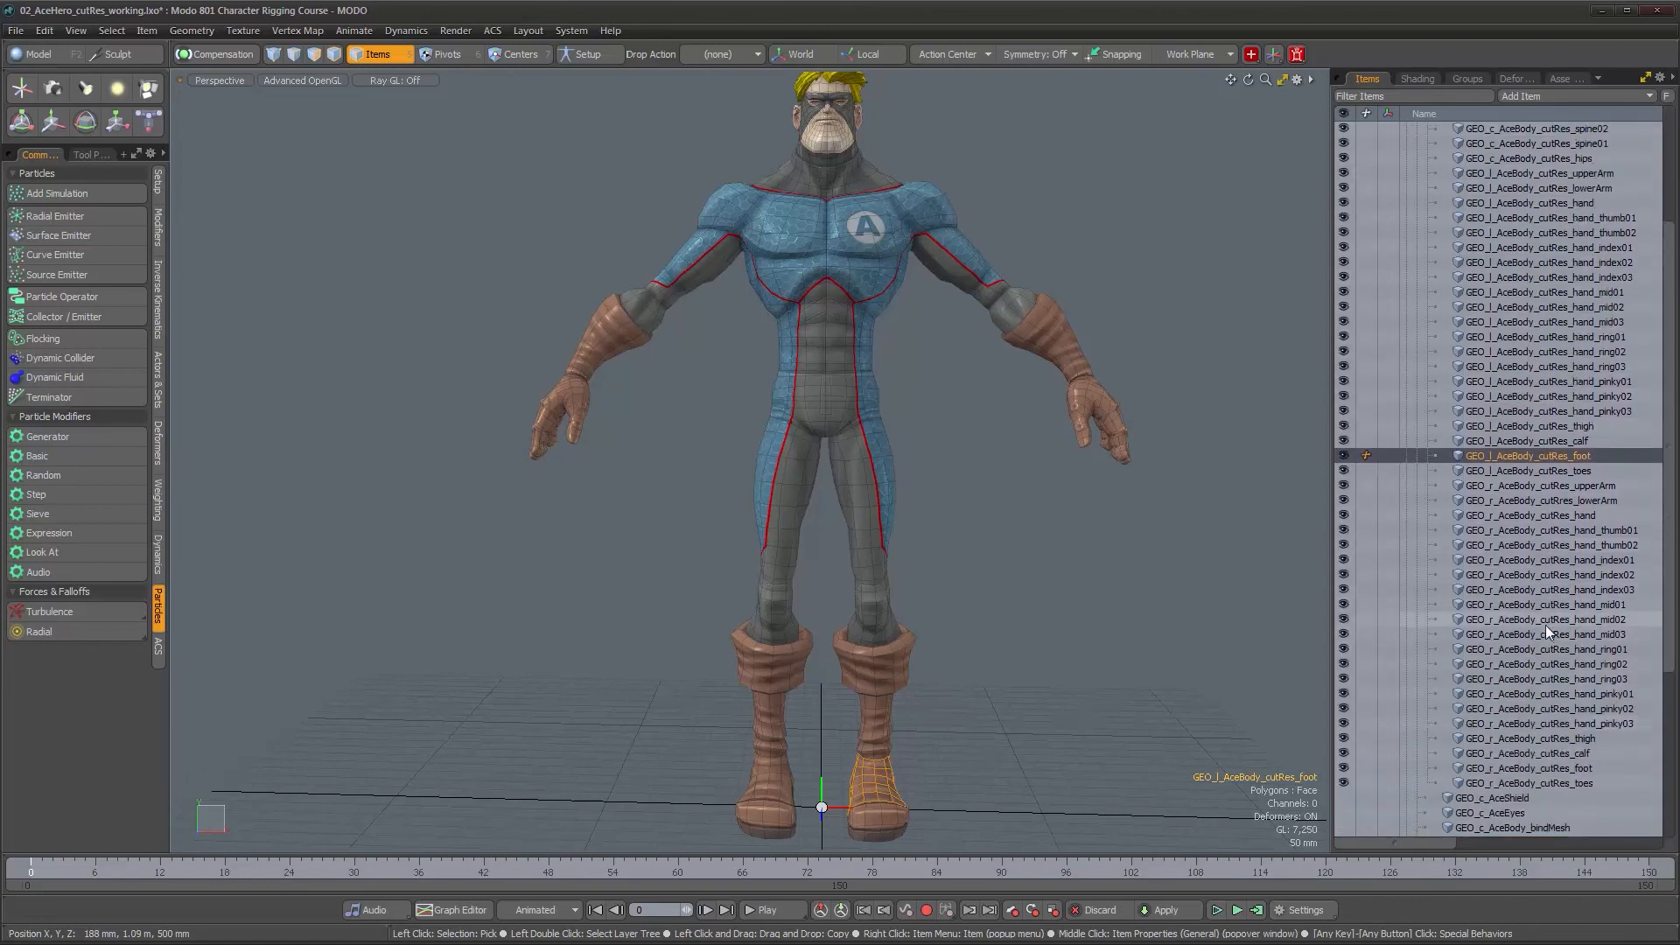
{"action": "scroll", "coordinate": [1545, 625], "scroll_direction": "up", "scroll_amount": 4}
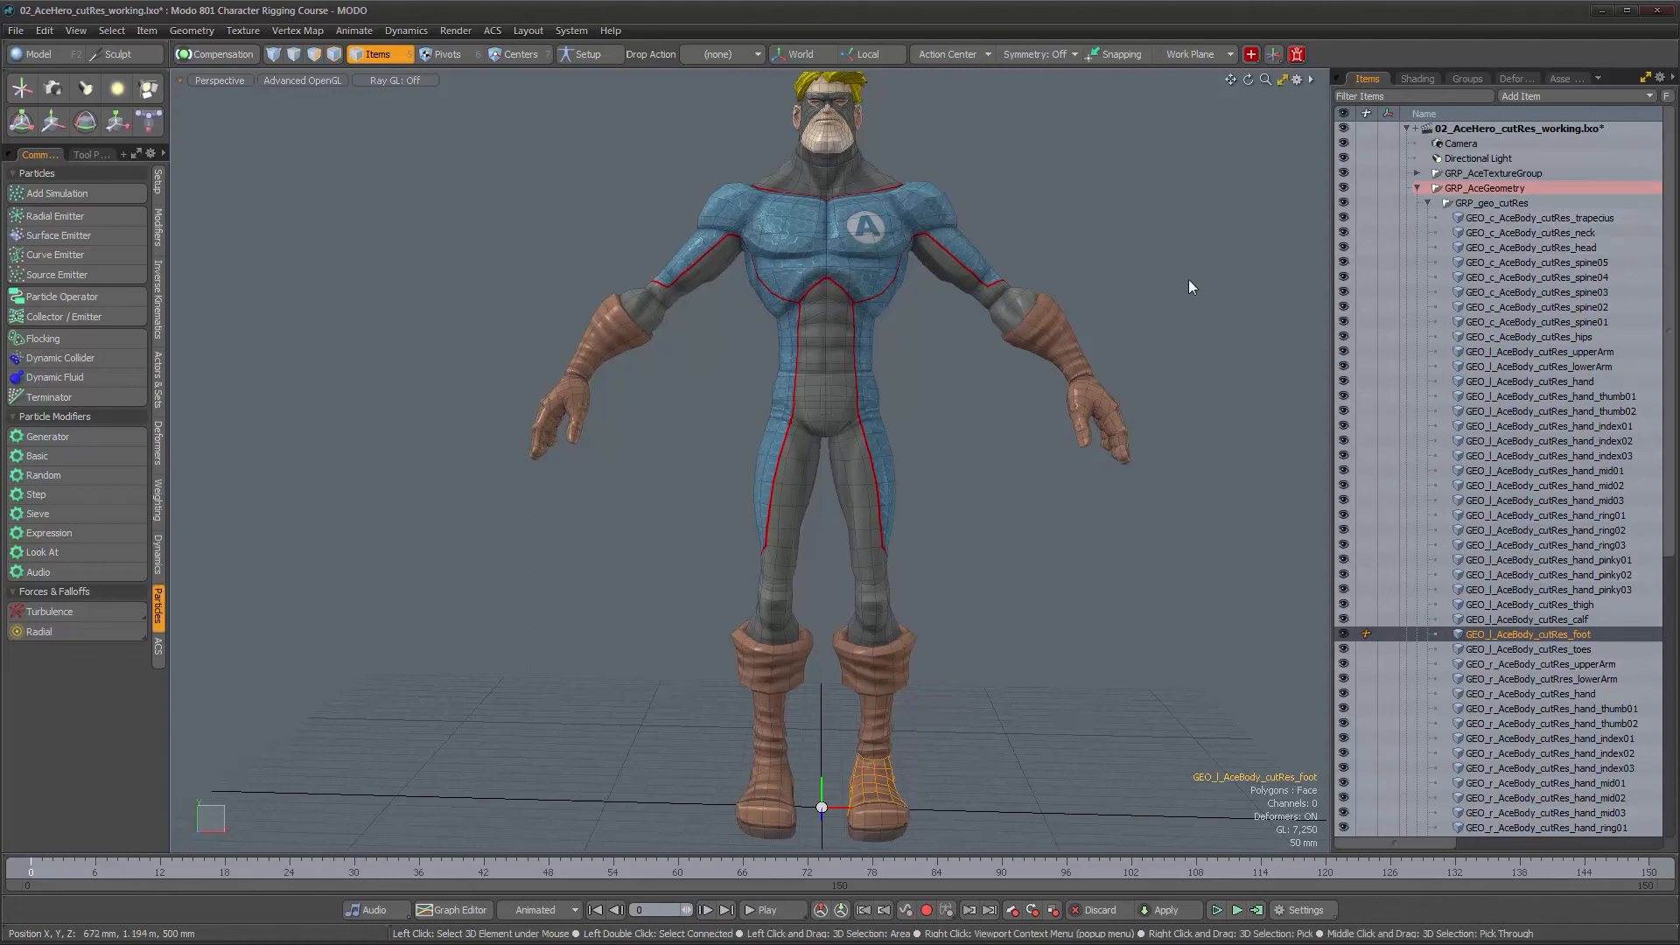
{"action": "left_click_drag", "start_coordinate": [1189, 280], "coordinate": [1159, 308], "text": "alt"}
{"action": "left_click", "coordinate": [1557, 249]}
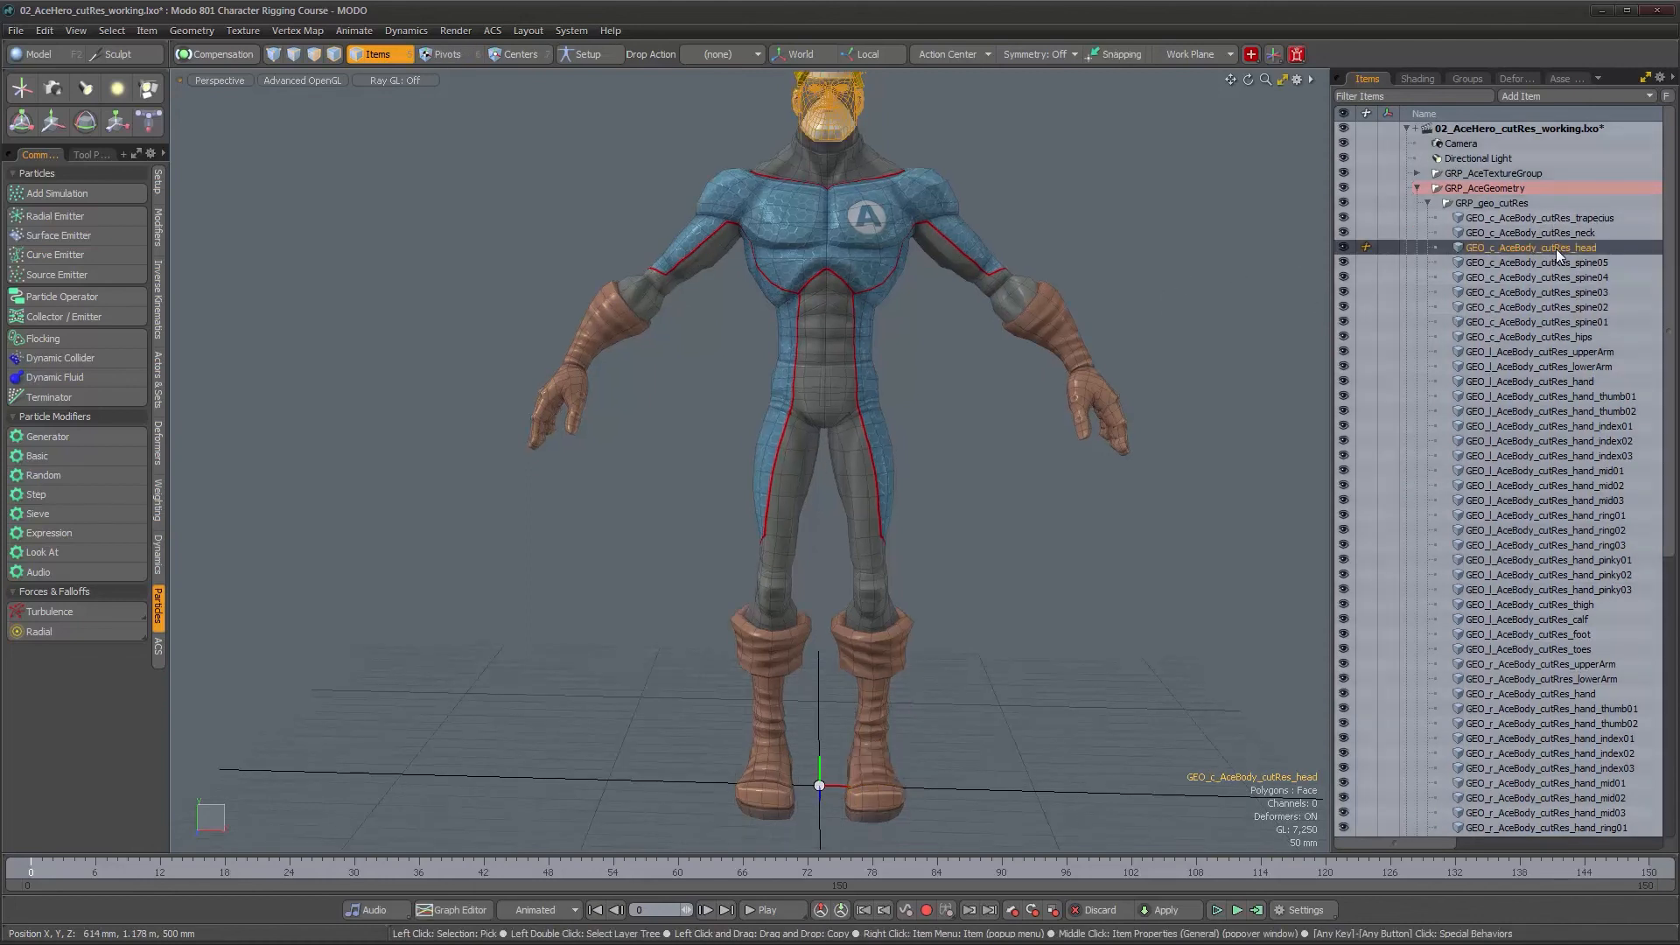
{"action": "left_click_drag", "start_coordinate": [1560, 218], "coordinate": [1563, 227]}
{"action": "left_click_drag", "start_coordinate": [1028, 394], "coordinate": [979, 641], "text": "alt"}
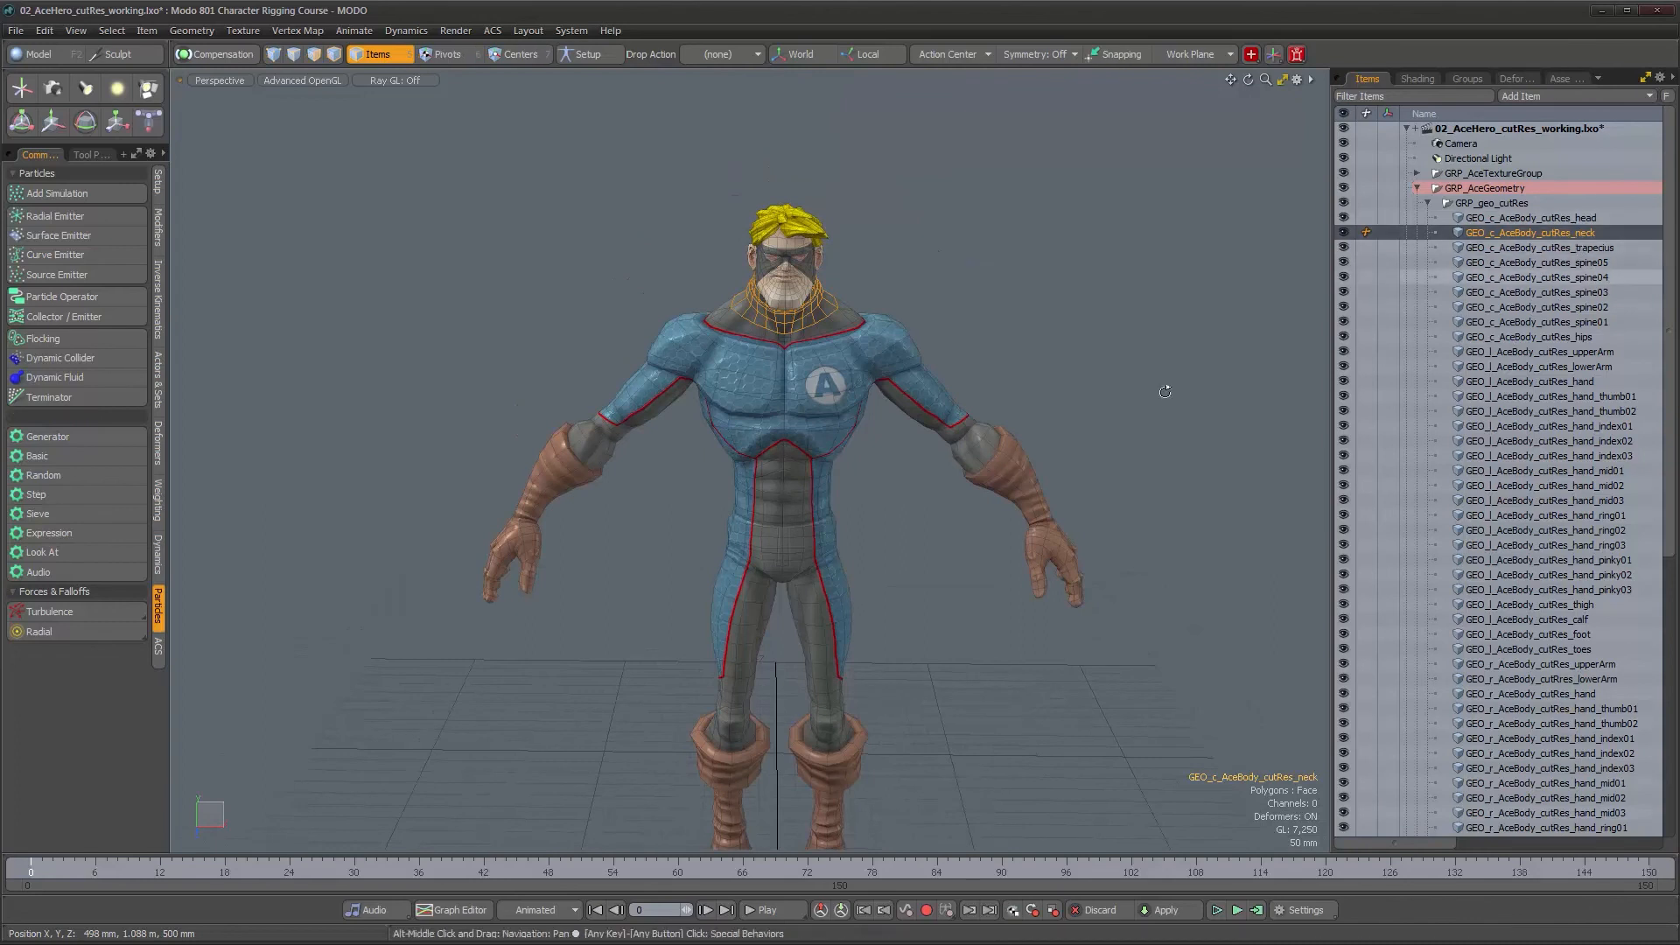
{"action": "left_click_drag", "start_coordinate": [1162, 385], "coordinate": [1229, 325], "text": "alt"}
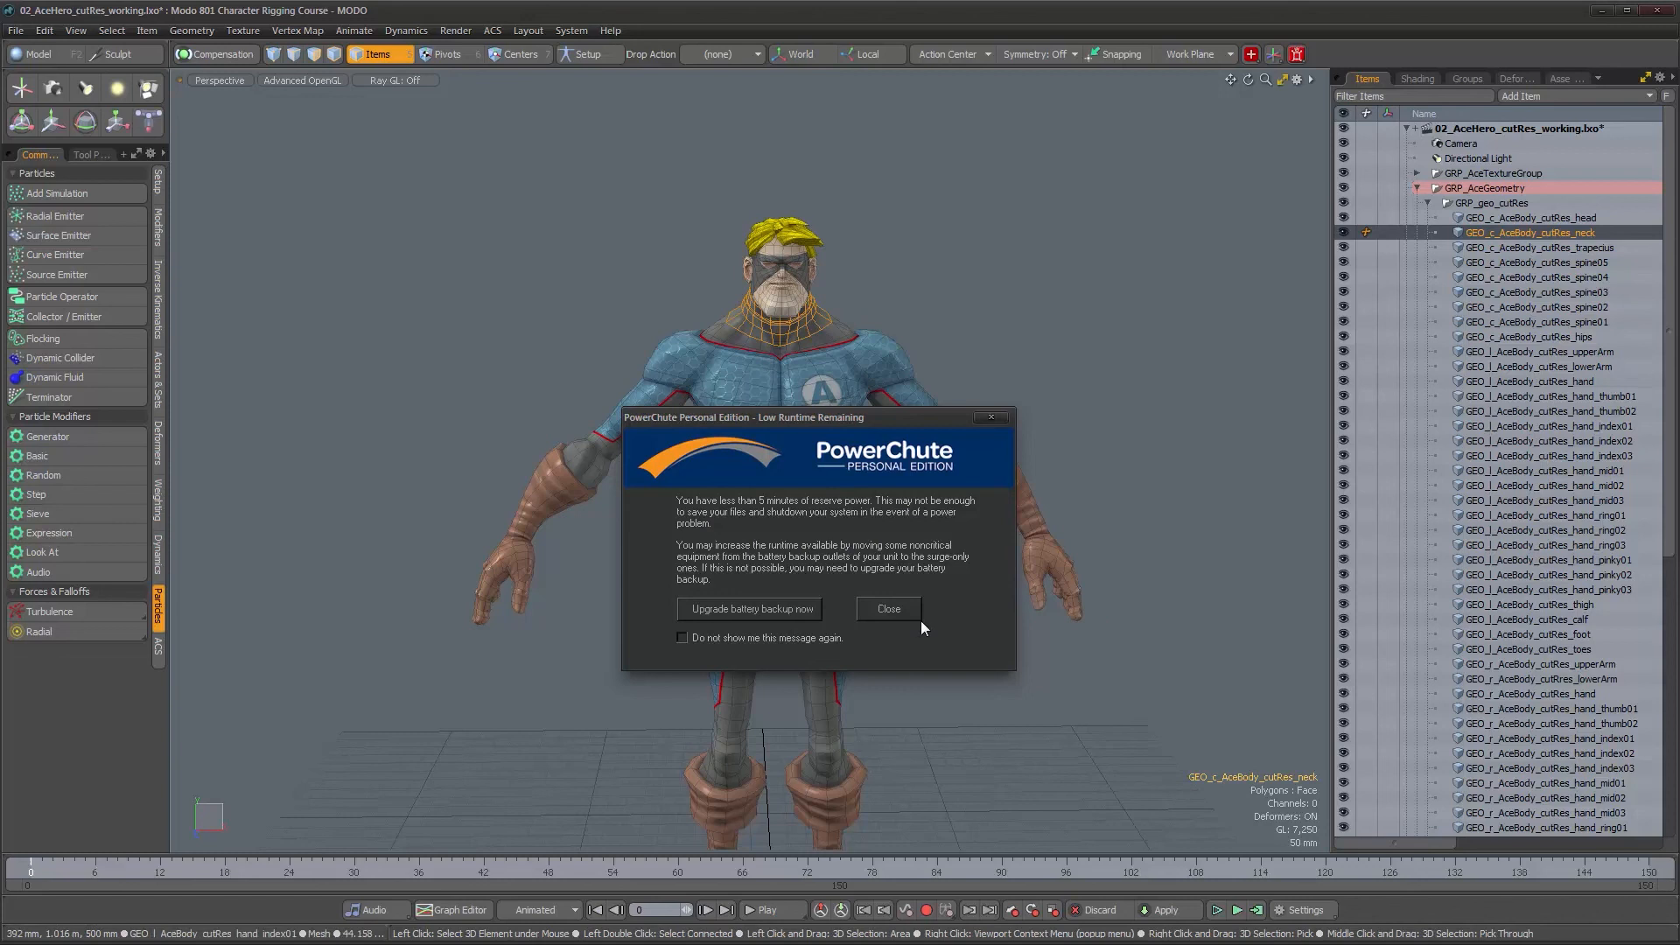
Step: Dismiss the PowerChute warning and select all center body meshes from the head through the hips
{"action": "left_click", "coordinate": [888, 608]}
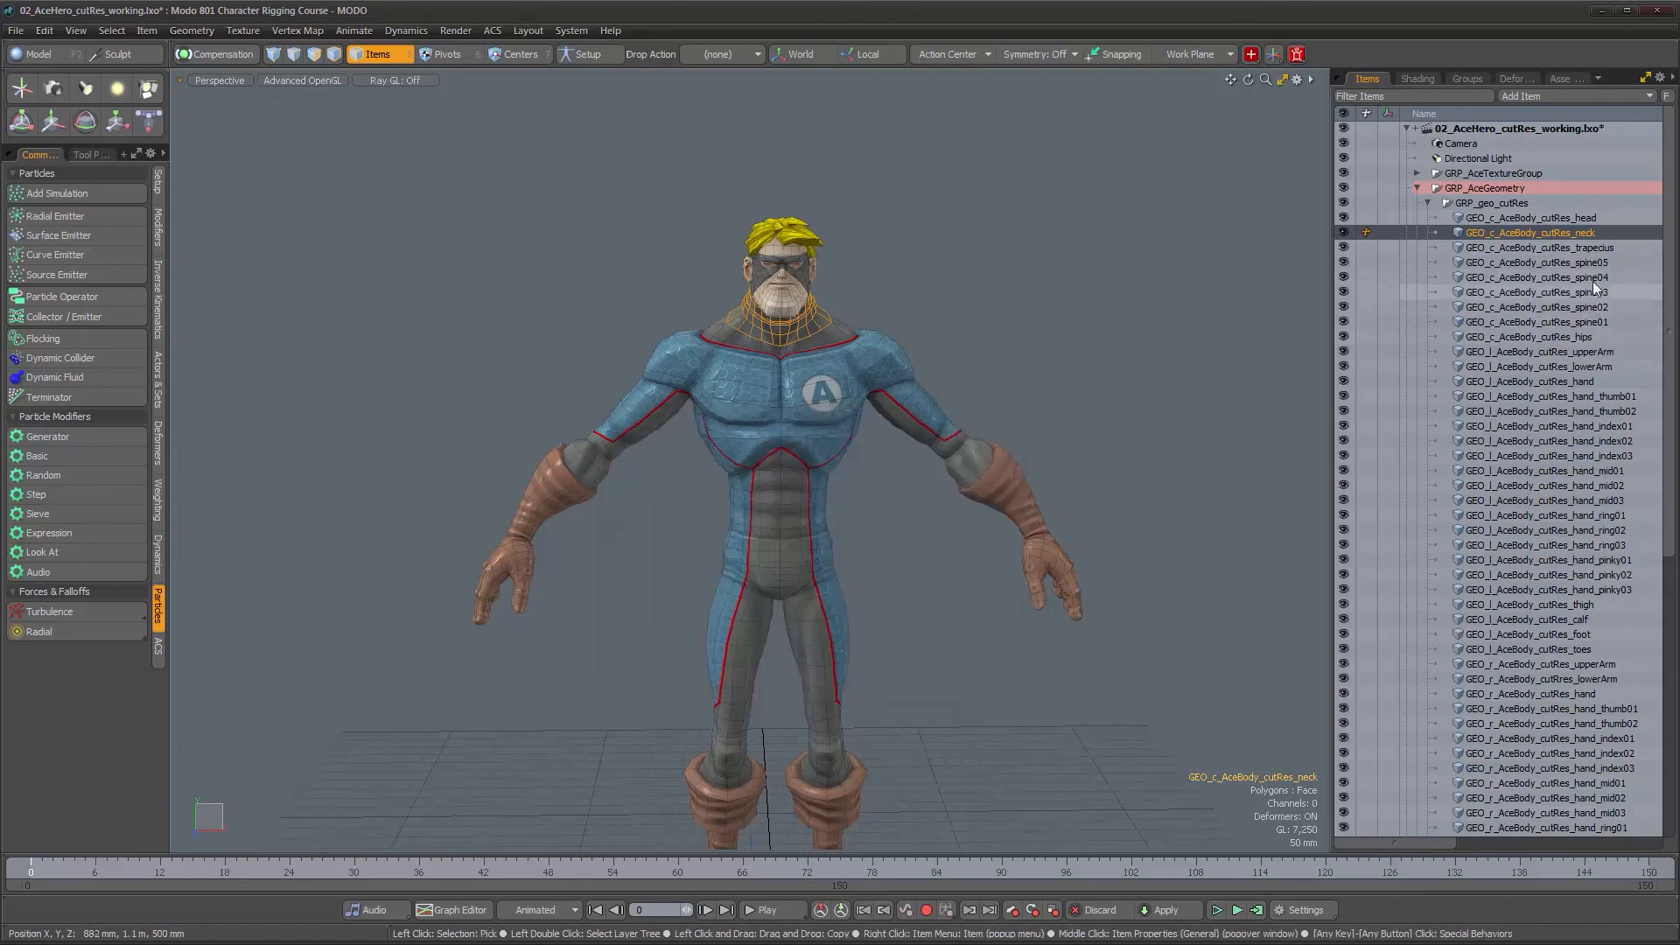
{"action": "left_click", "coordinate": [1577, 336]}
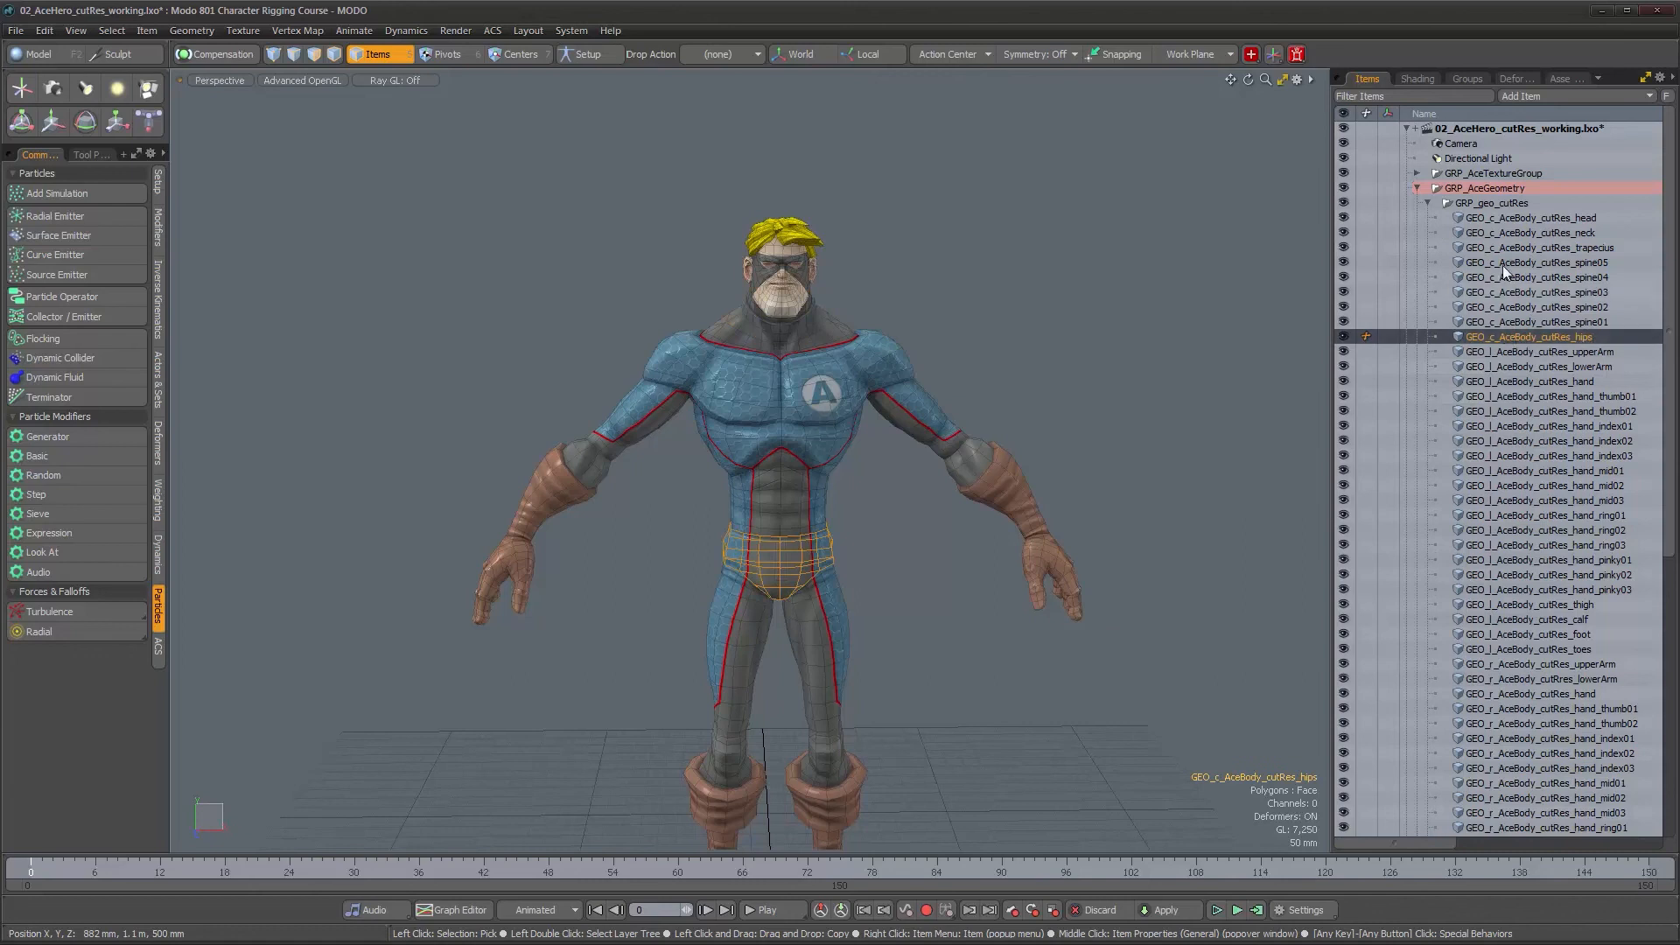
{"action": "left_click", "coordinate": [1500, 218], "text": "shift"}
{"action": "left_click_drag", "start_coordinate": [1078, 438], "coordinate": [982, 440], "text": "alt"}
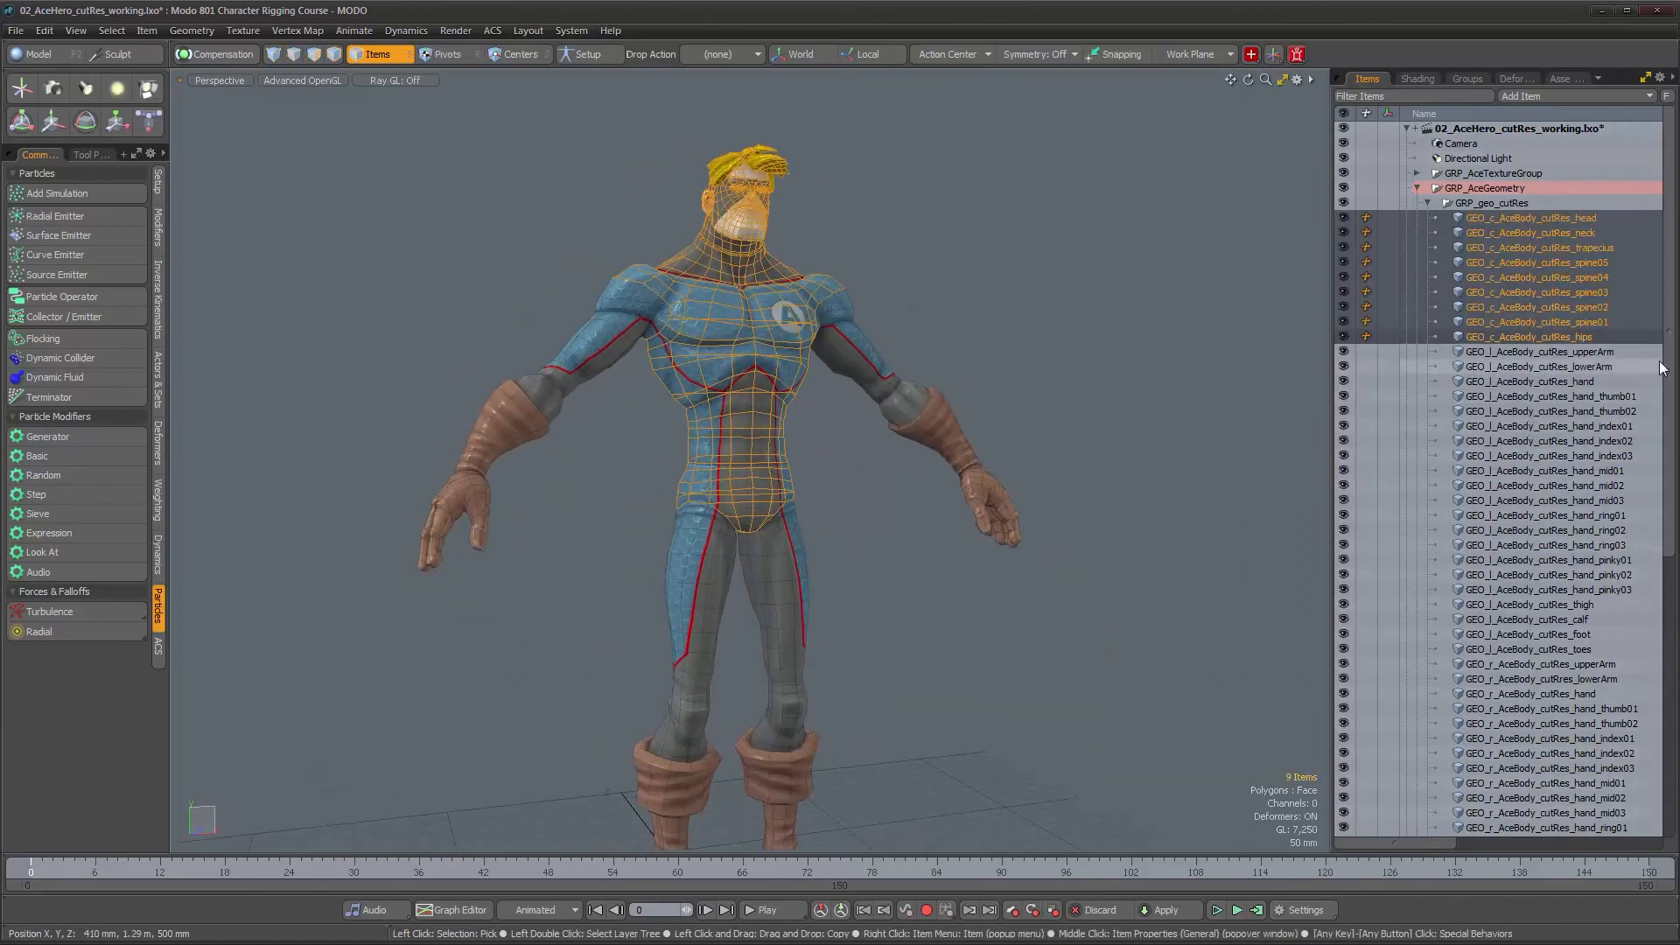
Step: Select the left upper arm mesh and the left thigh mesh in turn to review the limb pieces
{"action": "scroll", "coordinate": [1661, 368], "scroll_direction": "down", "scroll_amount": 4}
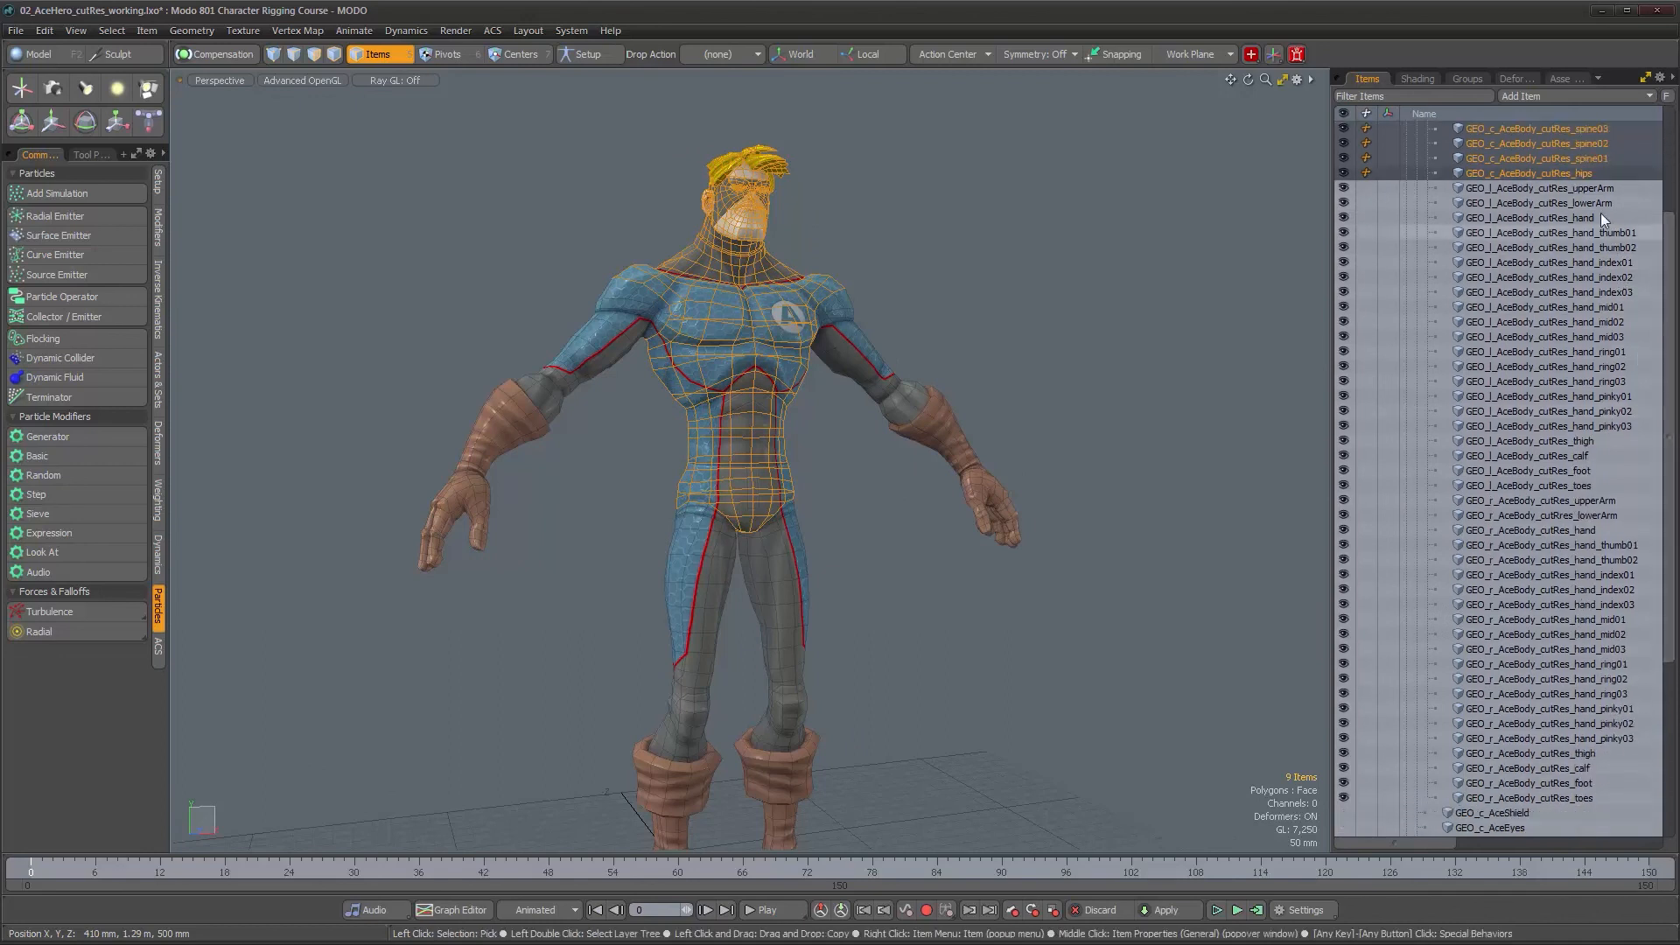
{"action": "left_click", "coordinate": [1592, 192]}
{"action": "left_click_drag", "start_coordinate": [980, 376], "coordinate": [840, 427], "text": "alt"}
{"action": "scroll", "coordinate": [817, 432], "scroll_direction": "up", "scroll_amount": 2}
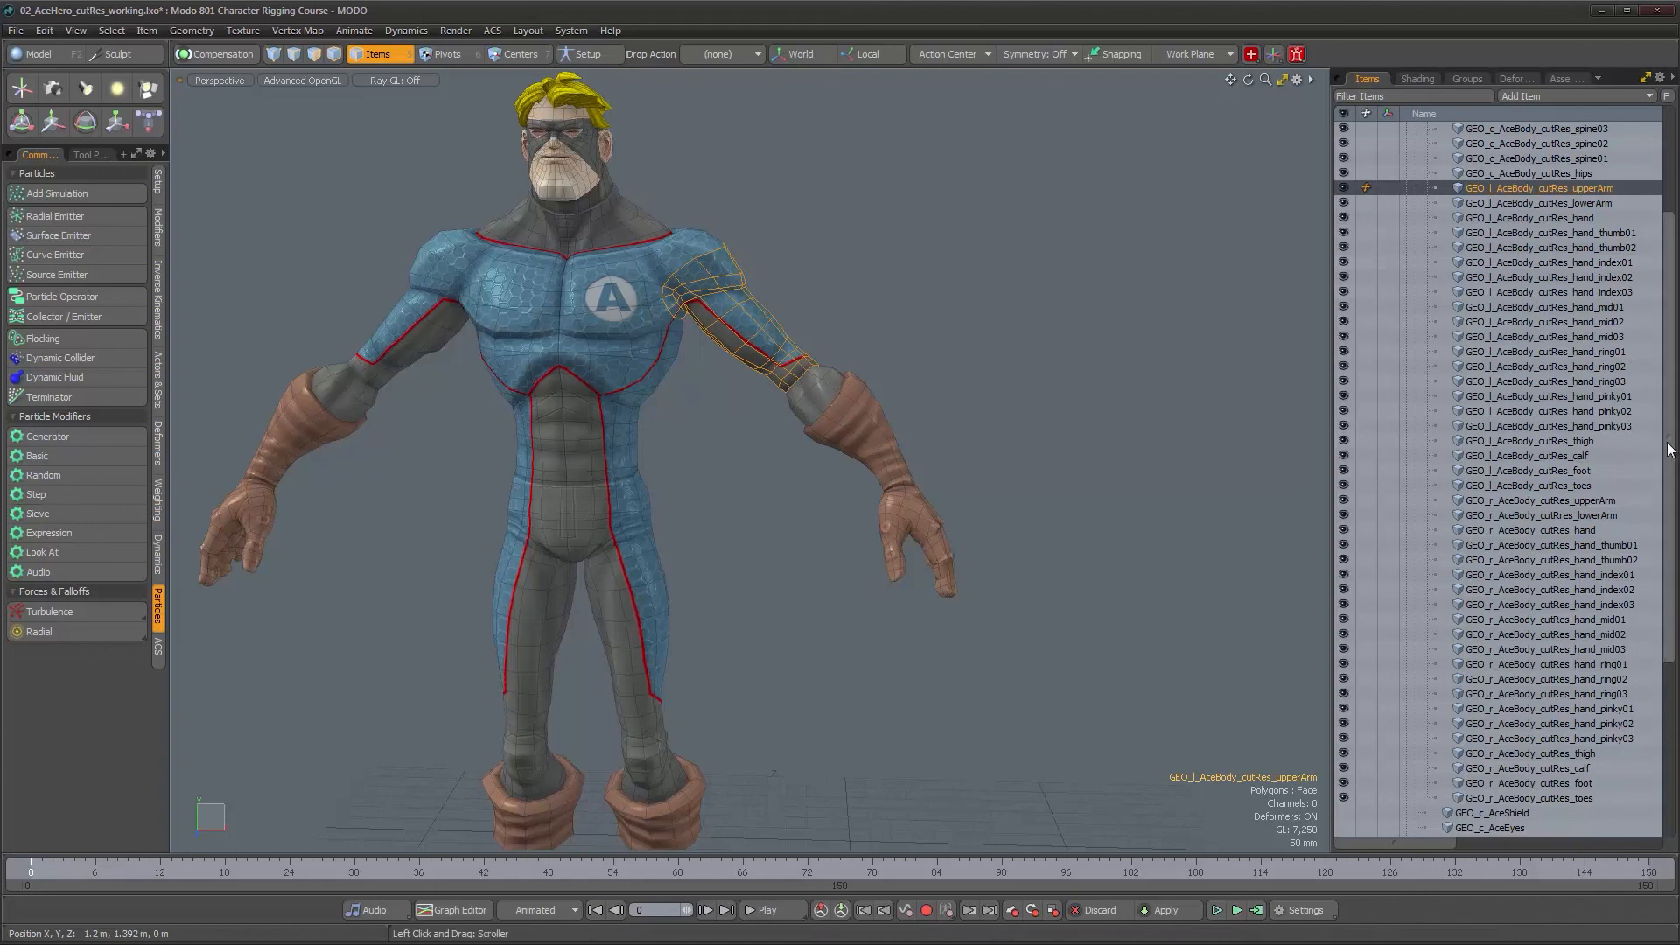
{"action": "scroll", "coordinate": [1669, 477], "scroll_direction": "down", "scroll_amount": 2}
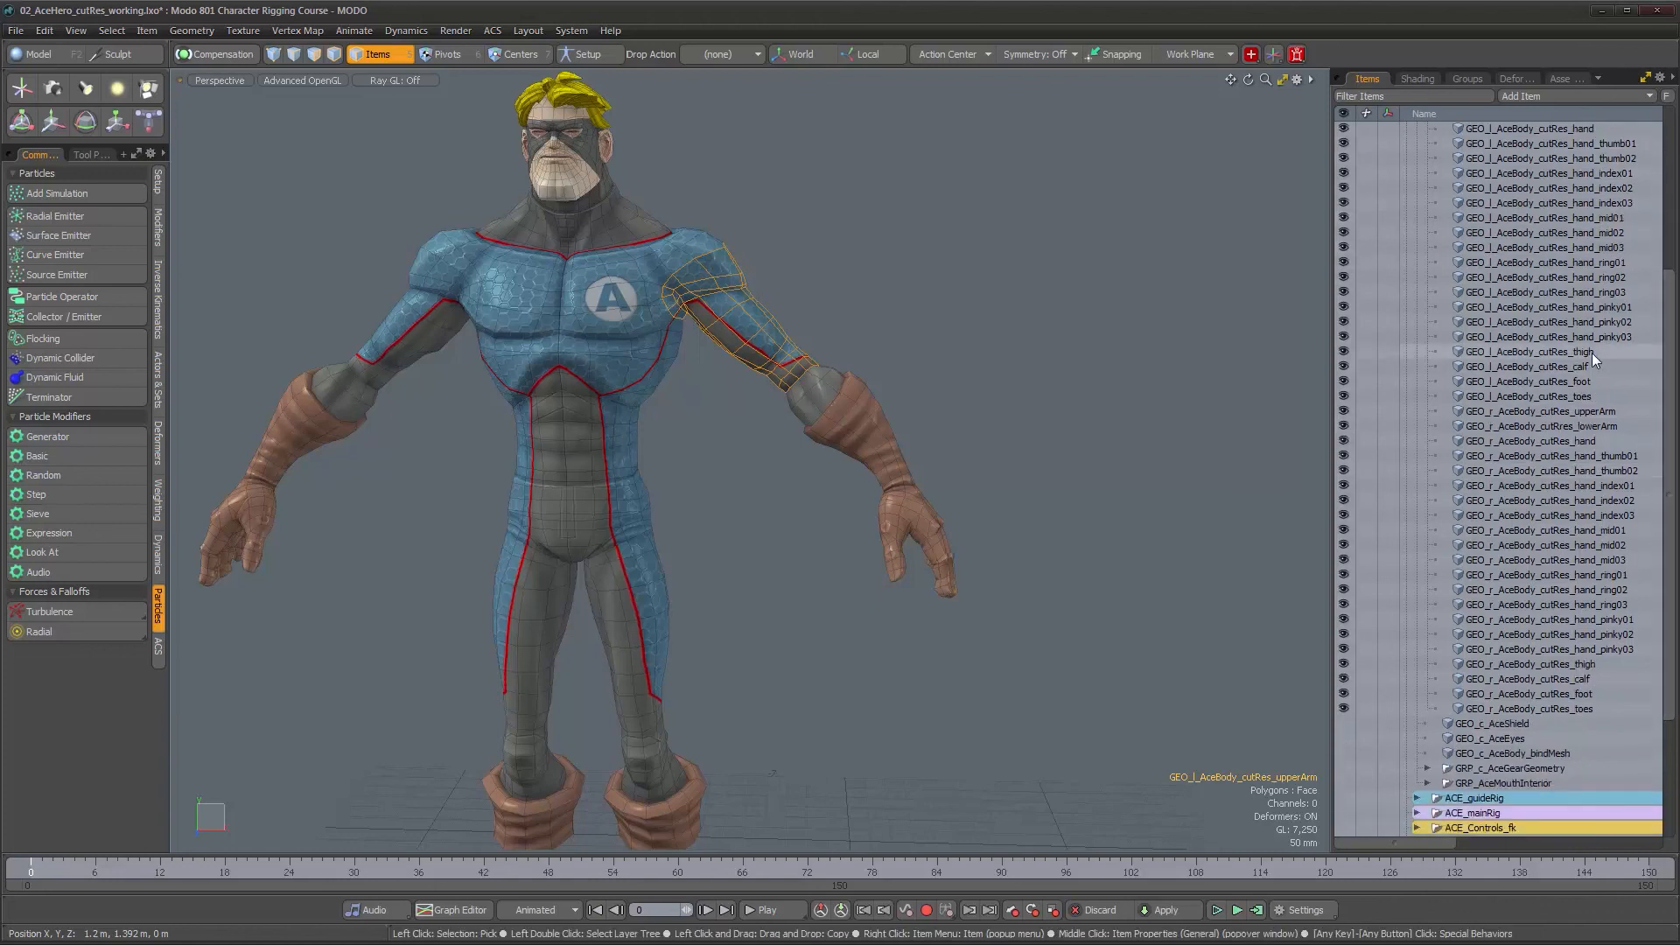
{"action": "left_click", "coordinate": [1593, 354]}
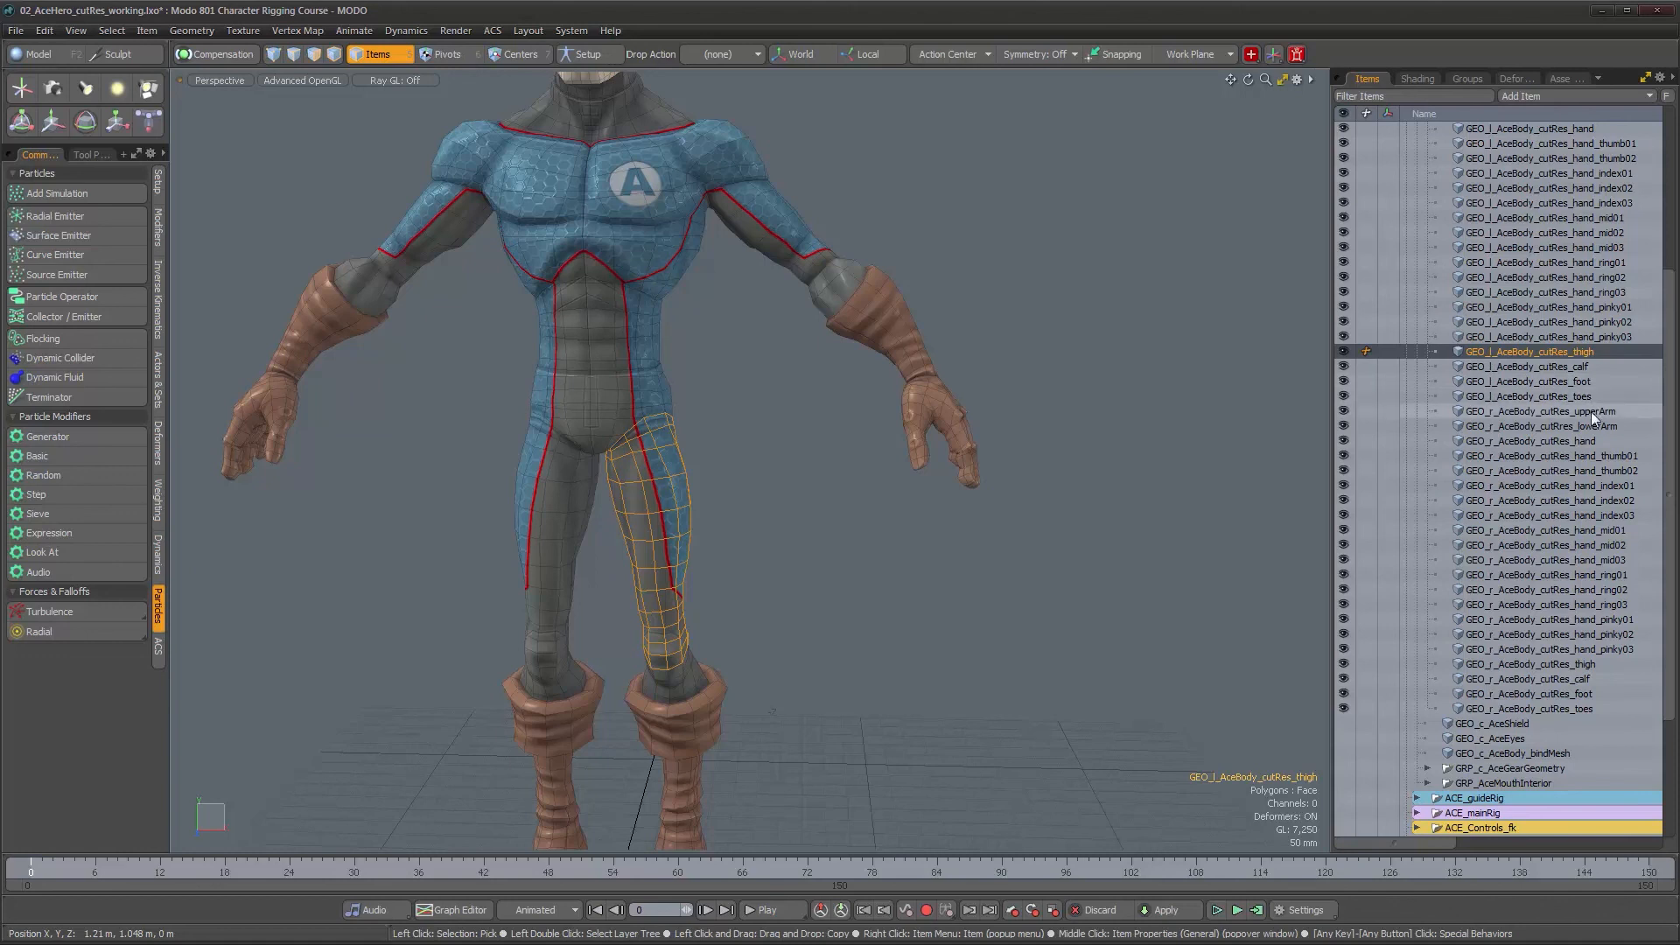
Step: Deselect all items and inspect the whole cut character alongside its list of meshes
{"action": "mouse_move", "coordinate": [866, 480]}
{"action": "left_mouse_down", "text": "ctrl+alt"}
{"action": "mouse_move", "coordinate": [840, 480]}
{"action": "mouse_move", "coordinate": [880, 484]}
{"action": "left_mouse_up", "text": "ctrl+alt"}
{"action": "left_click", "coordinate": [880, 484]}
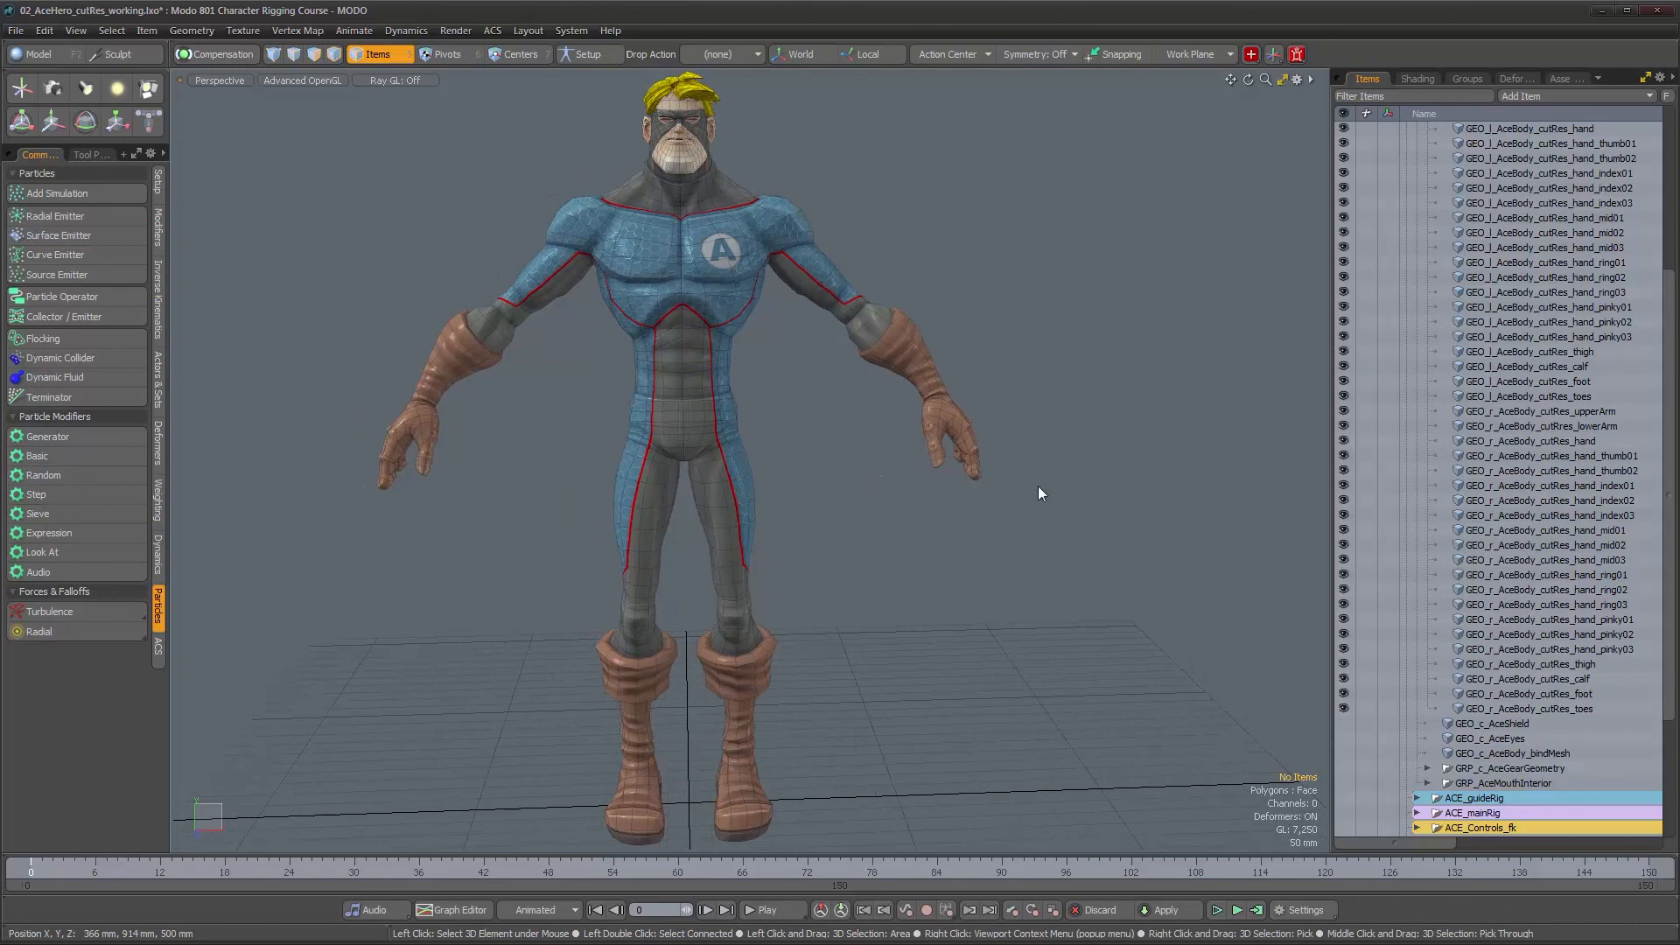
{"action": "scroll", "coordinate": [1510, 563], "scroll_direction": "up", "scroll_amount": 3}
{"action": "scroll", "coordinate": [1512, 563], "scroll_direction": "down", "scroll_amount": 2}
{"action": "scroll", "coordinate": [1512, 564], "scroll_direction": "up", "scroll_amount": 1}
{"action": "left_click_drag", "start_coordinate": [728, 467], "coordinate": [1083, 527], "text": "alt"}
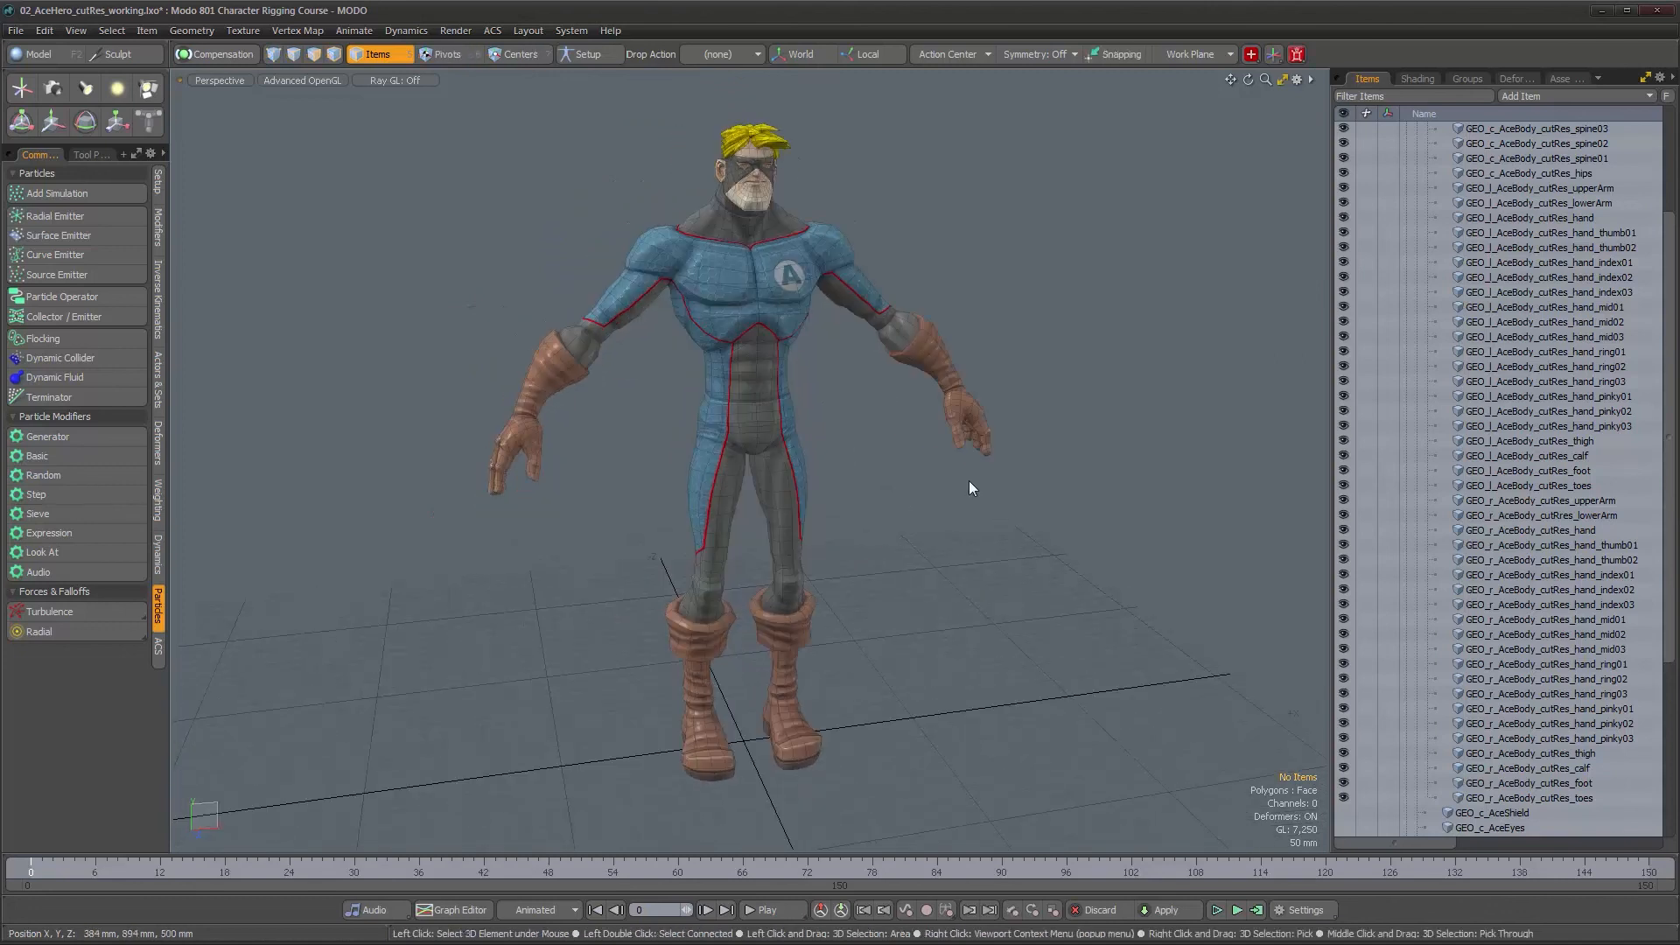
{"action": "mouse_move", "coordinate": [838, 412]}
{"action": "left_mouse_down", "text": "alt"}
{"action": "mouse_move", "coordinate": [817, 401]}
{"action": "mouse_move", "coordinate": [858, 422]}
{"action": "left_mouse_up", "text": "alt"}
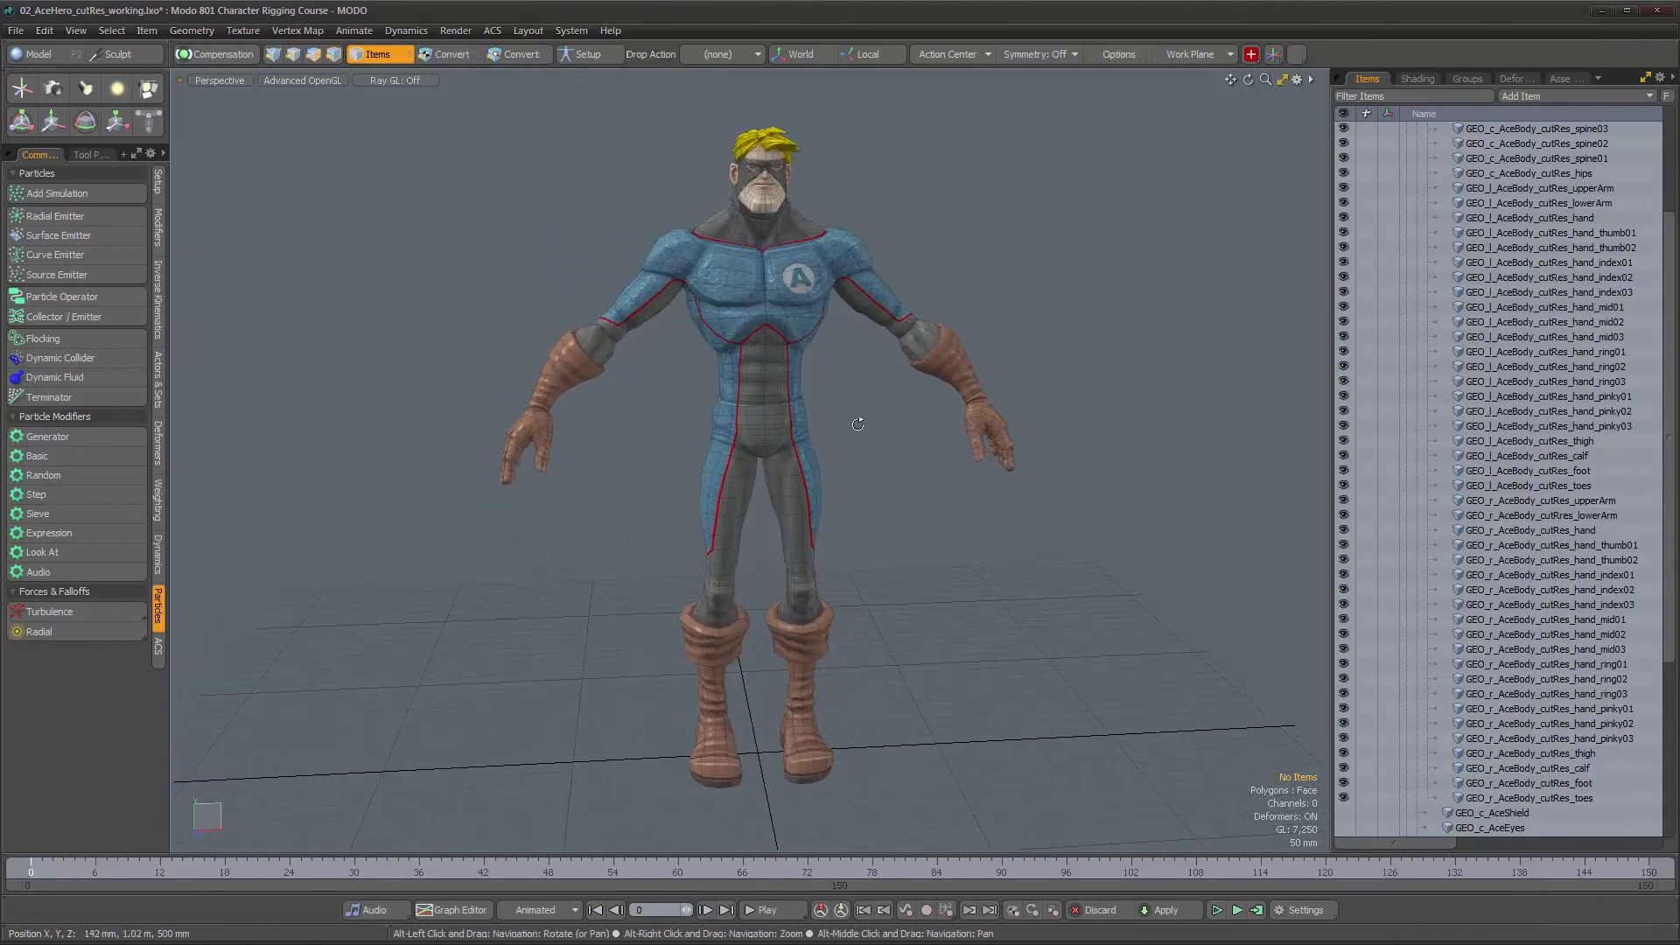
Step: Collapse the cutRes group and group the other Ace geometry items, from GEO_c_AceShield through GRP_AceMouthInterior, under a new group locator
{"action": "scroll", "coordinate": [1456, 401], "scroll_direction": "up", "scroll_amount": 4}
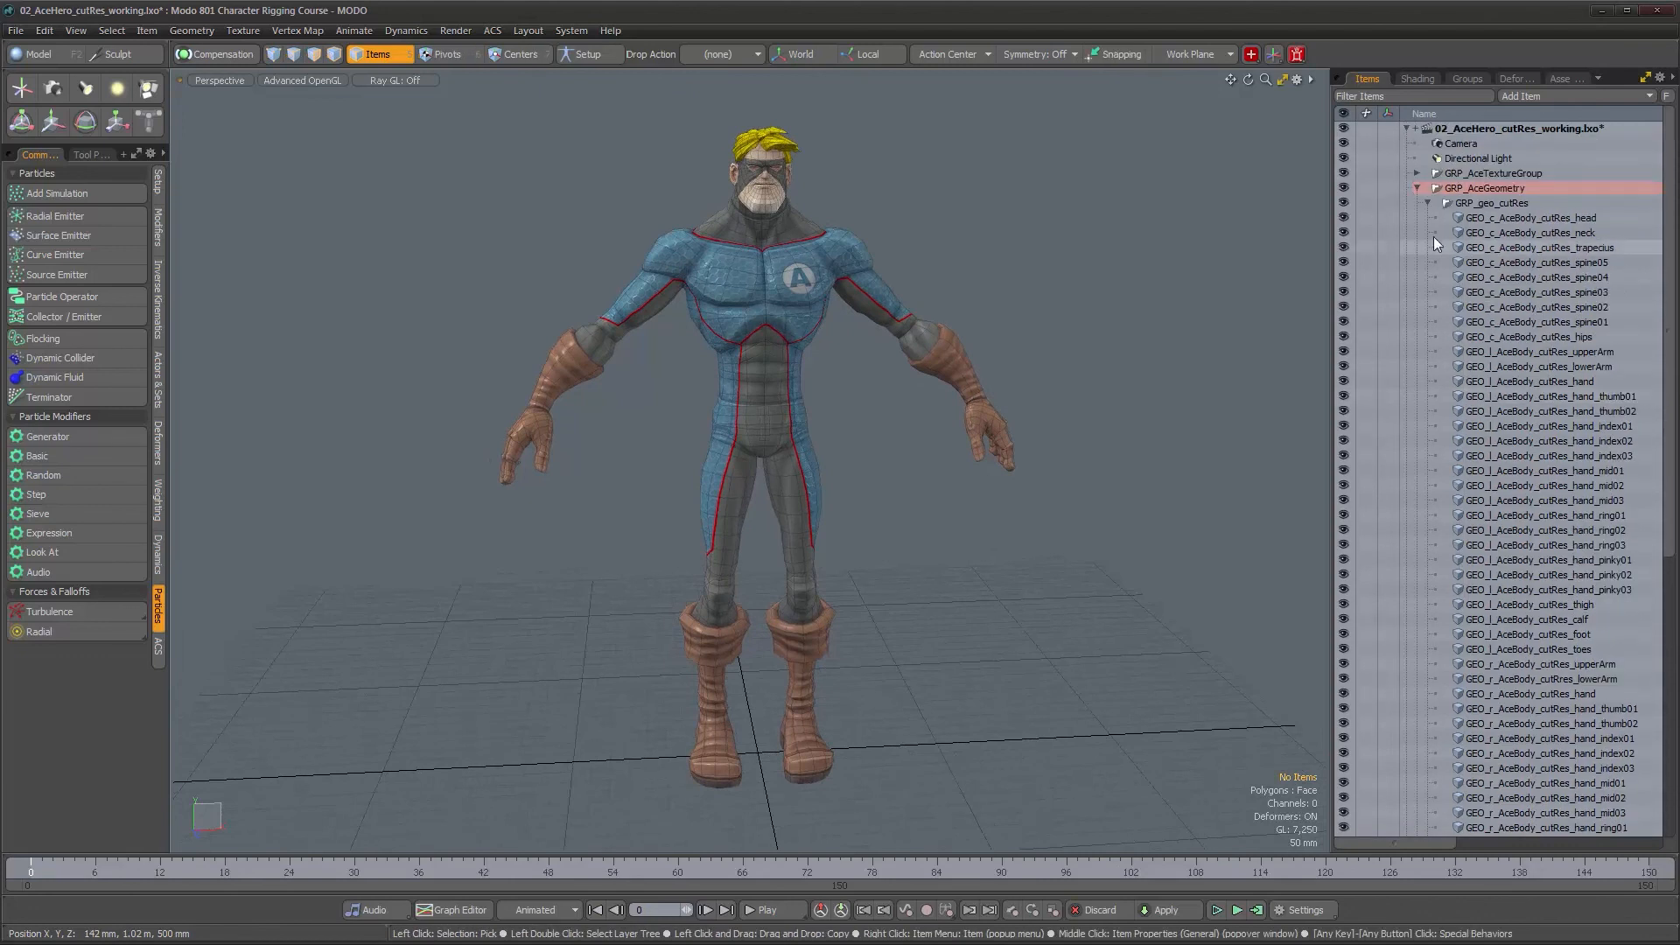
{"action": "left_click", "coordinate": [1427, 204]}
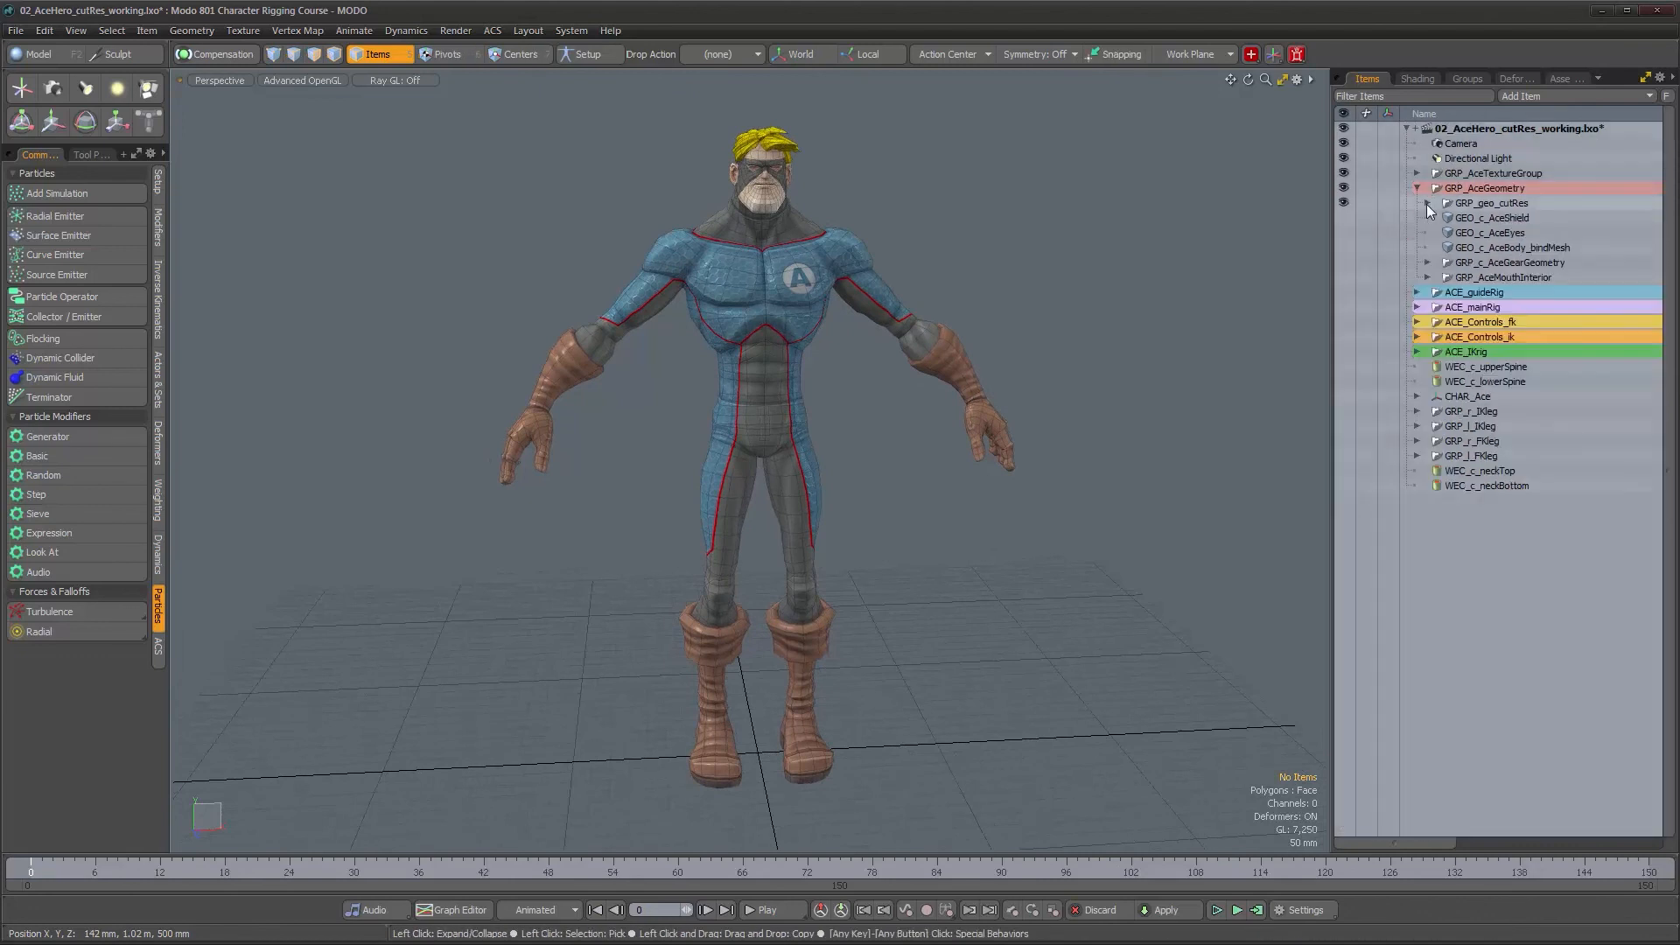
{"action": "left_click", "coordinate": [1477, 190]}
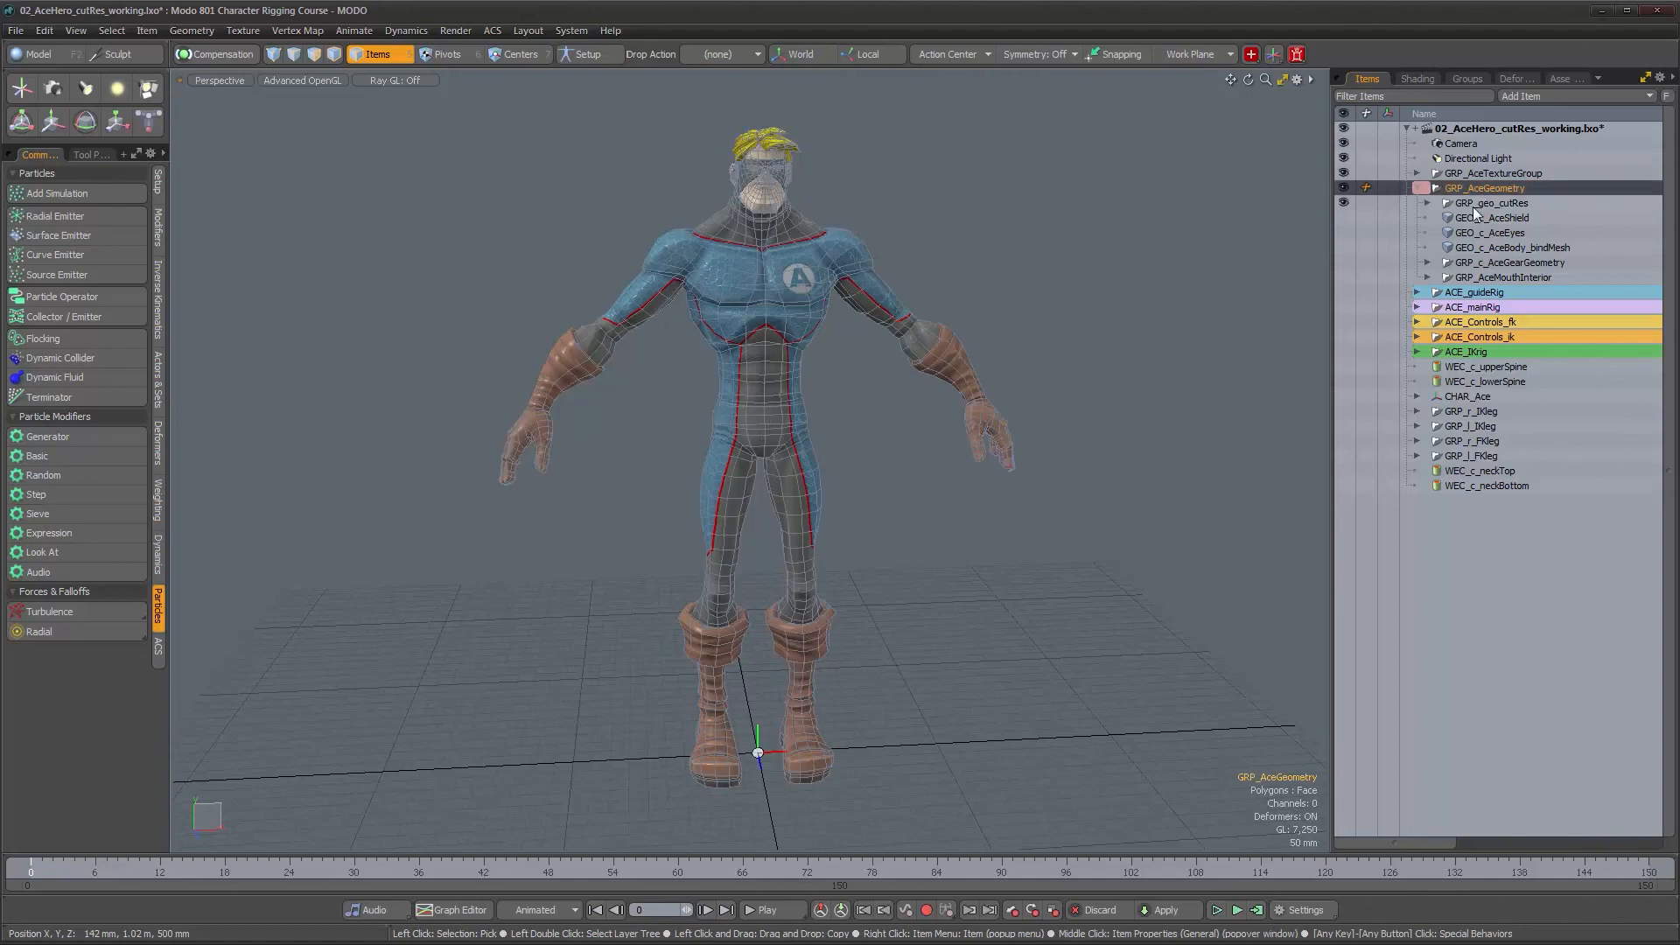
{"action": "left_click", "coordinate": [1495, 221]}
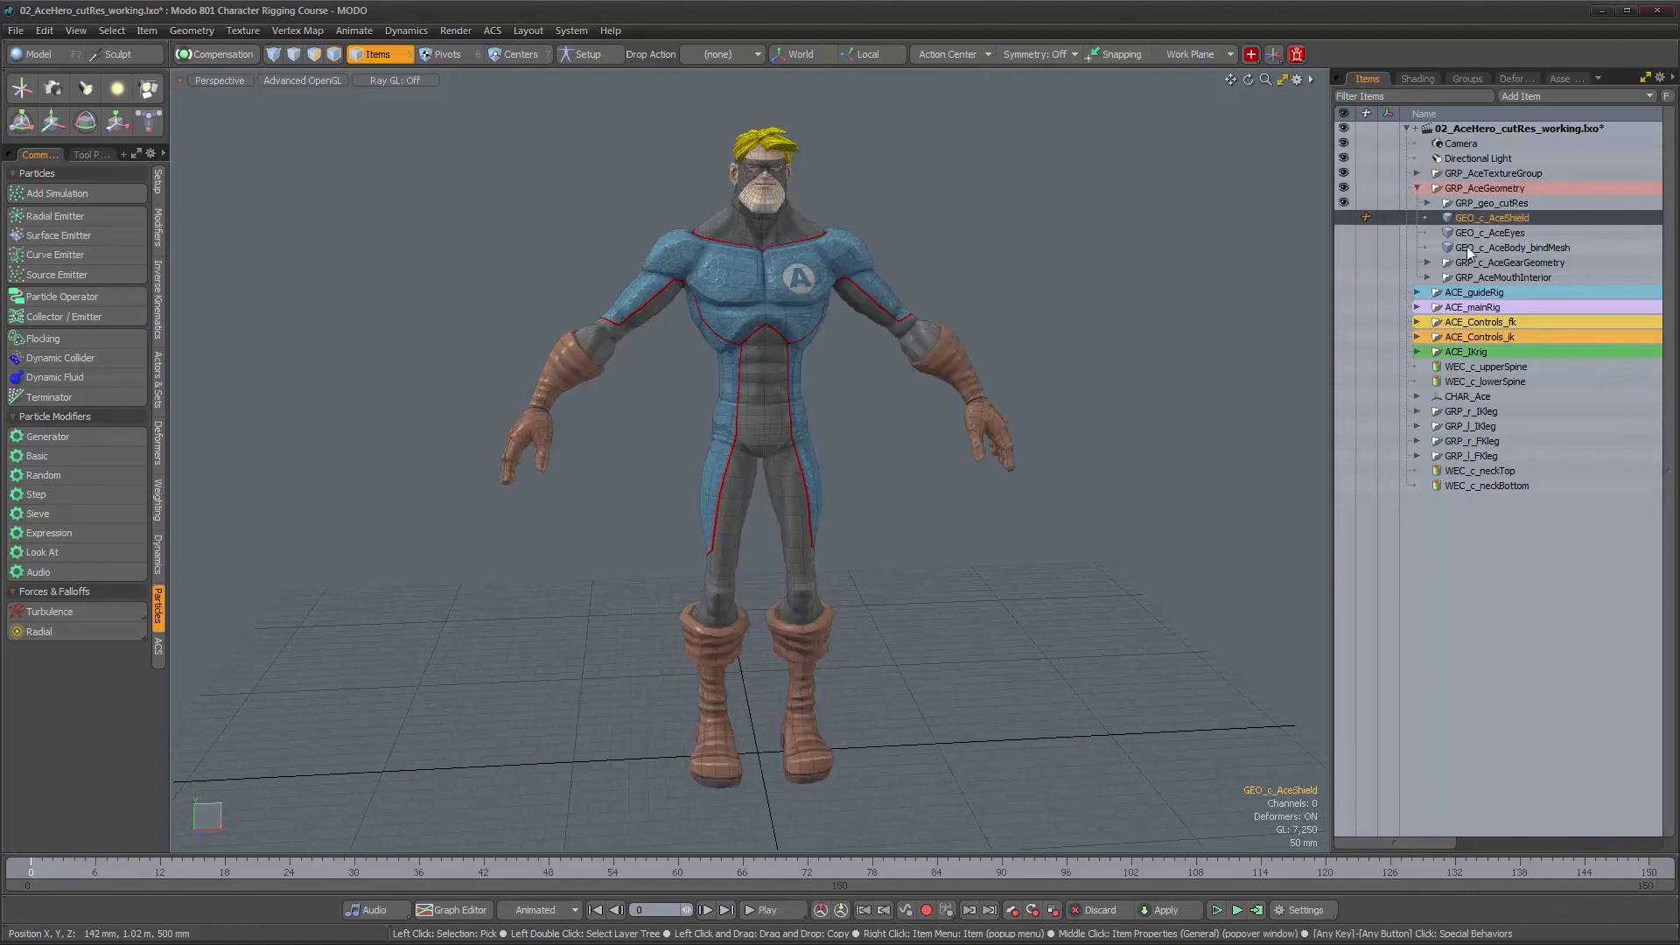
{"action": "left_click", "coordinate": [1504, 277], "text": "shift"}
{"action": "key", "text": "ctrl+g"}
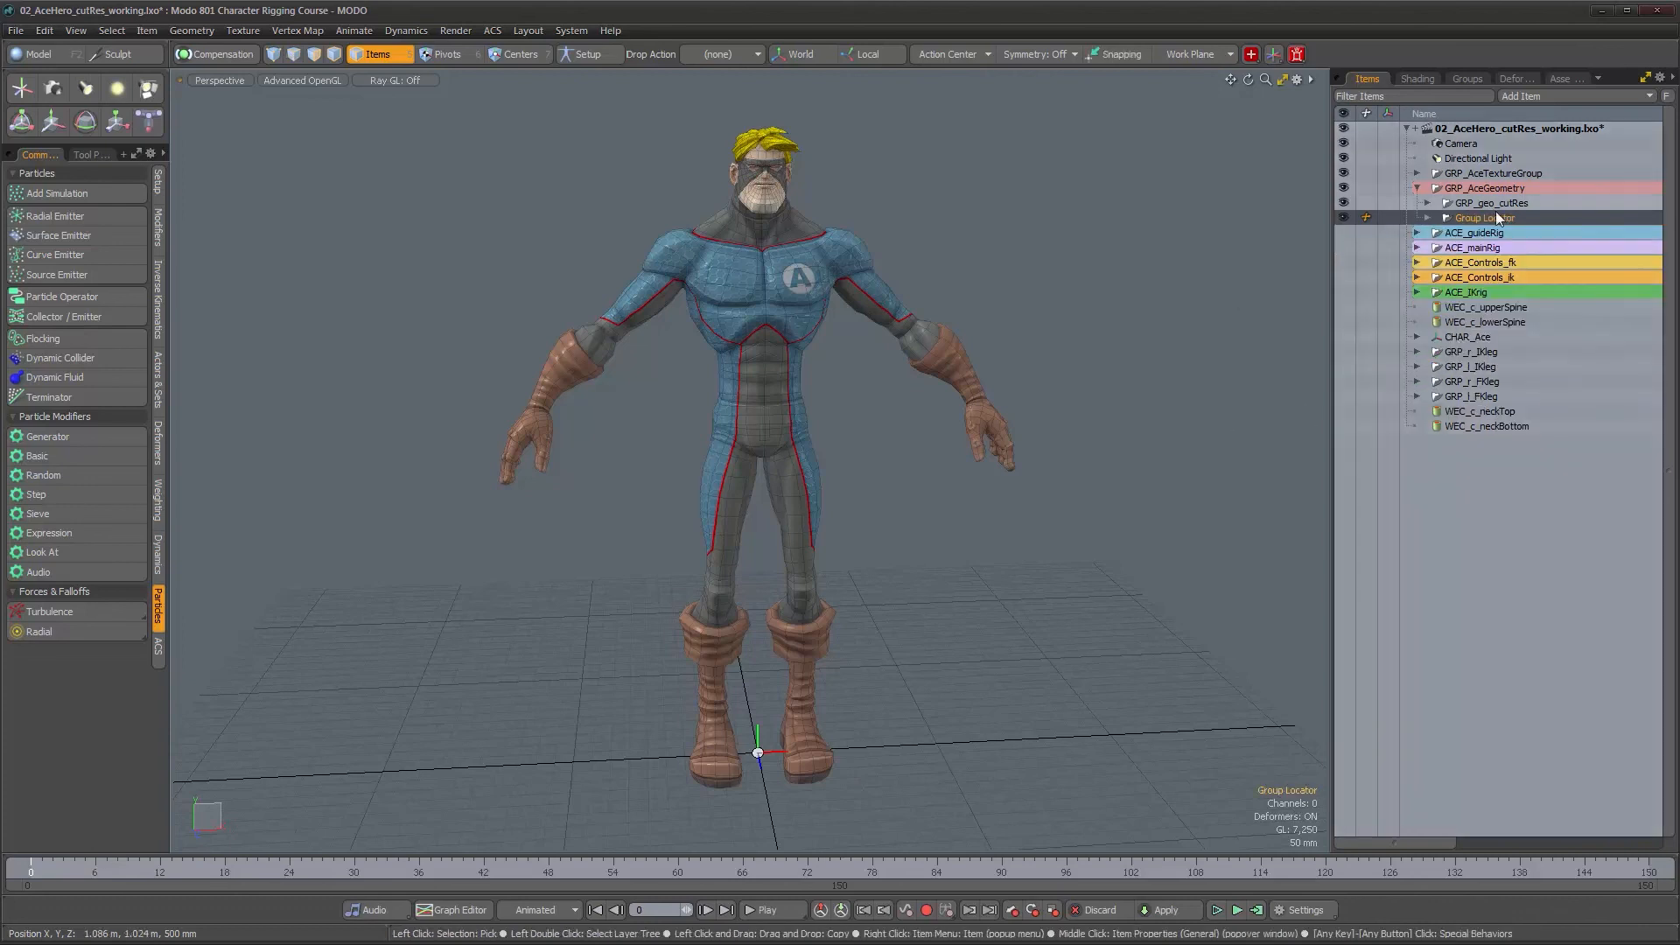
Step: Rename the new group locator as GRP_geo_highRes
{"action": "double_click", "coordinate": [1498, 219]}
{"action": "type", "text": "G"}
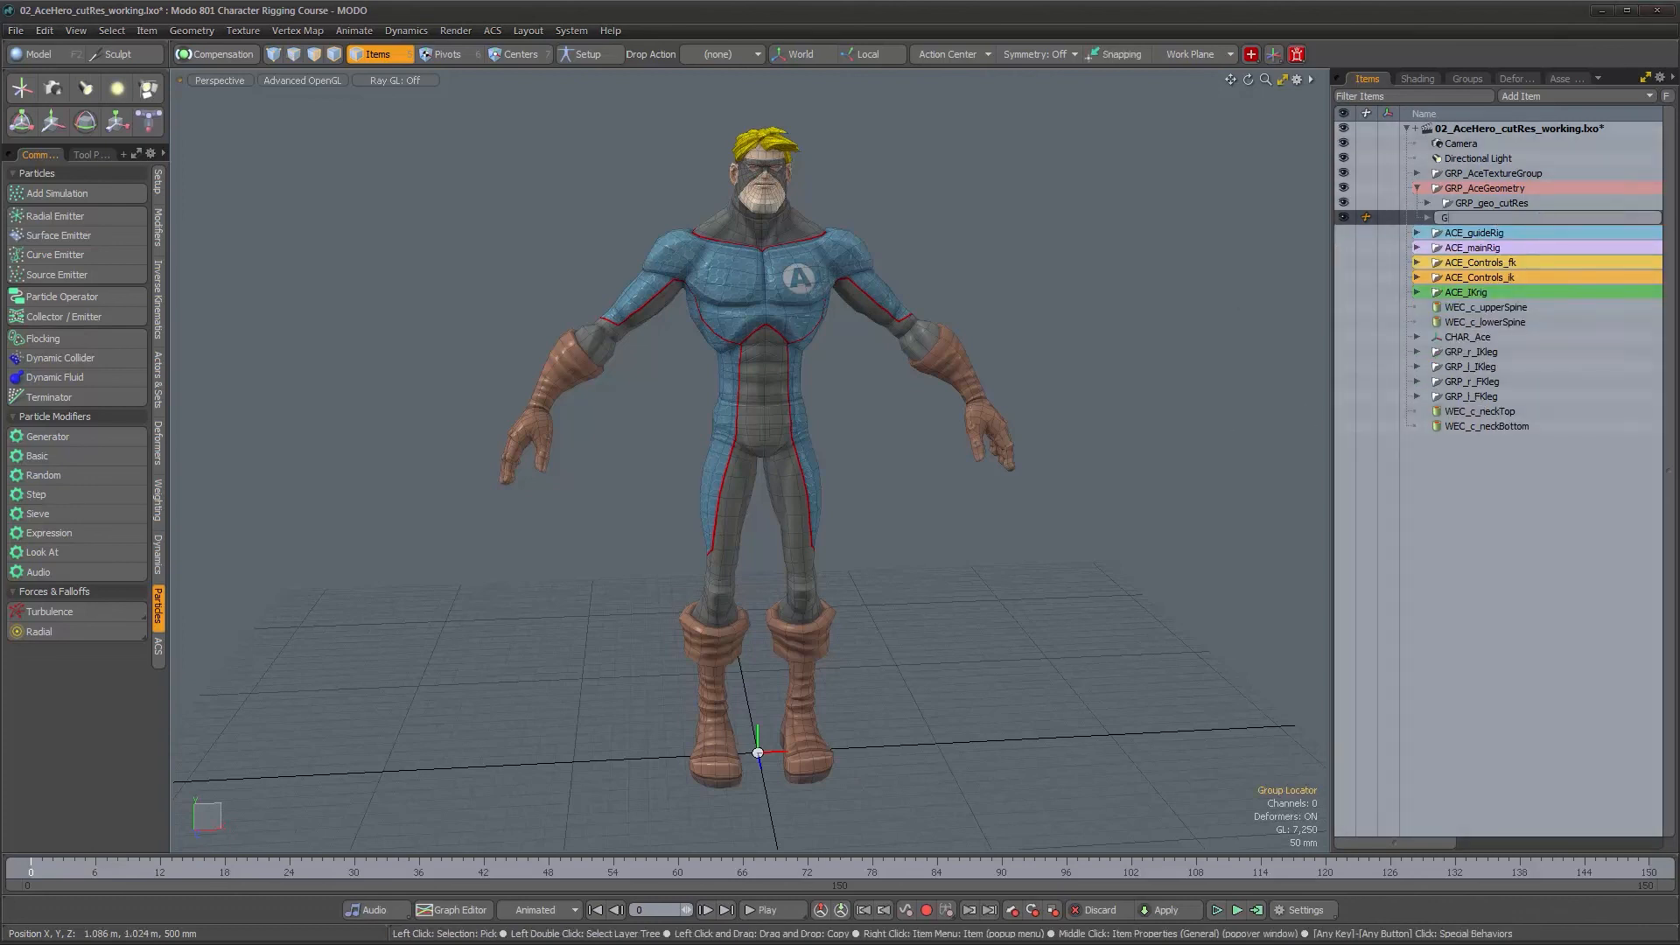
{"action": "type", "text": "RP_geo_highRes"}
{"action": "key", "text": "Return"}
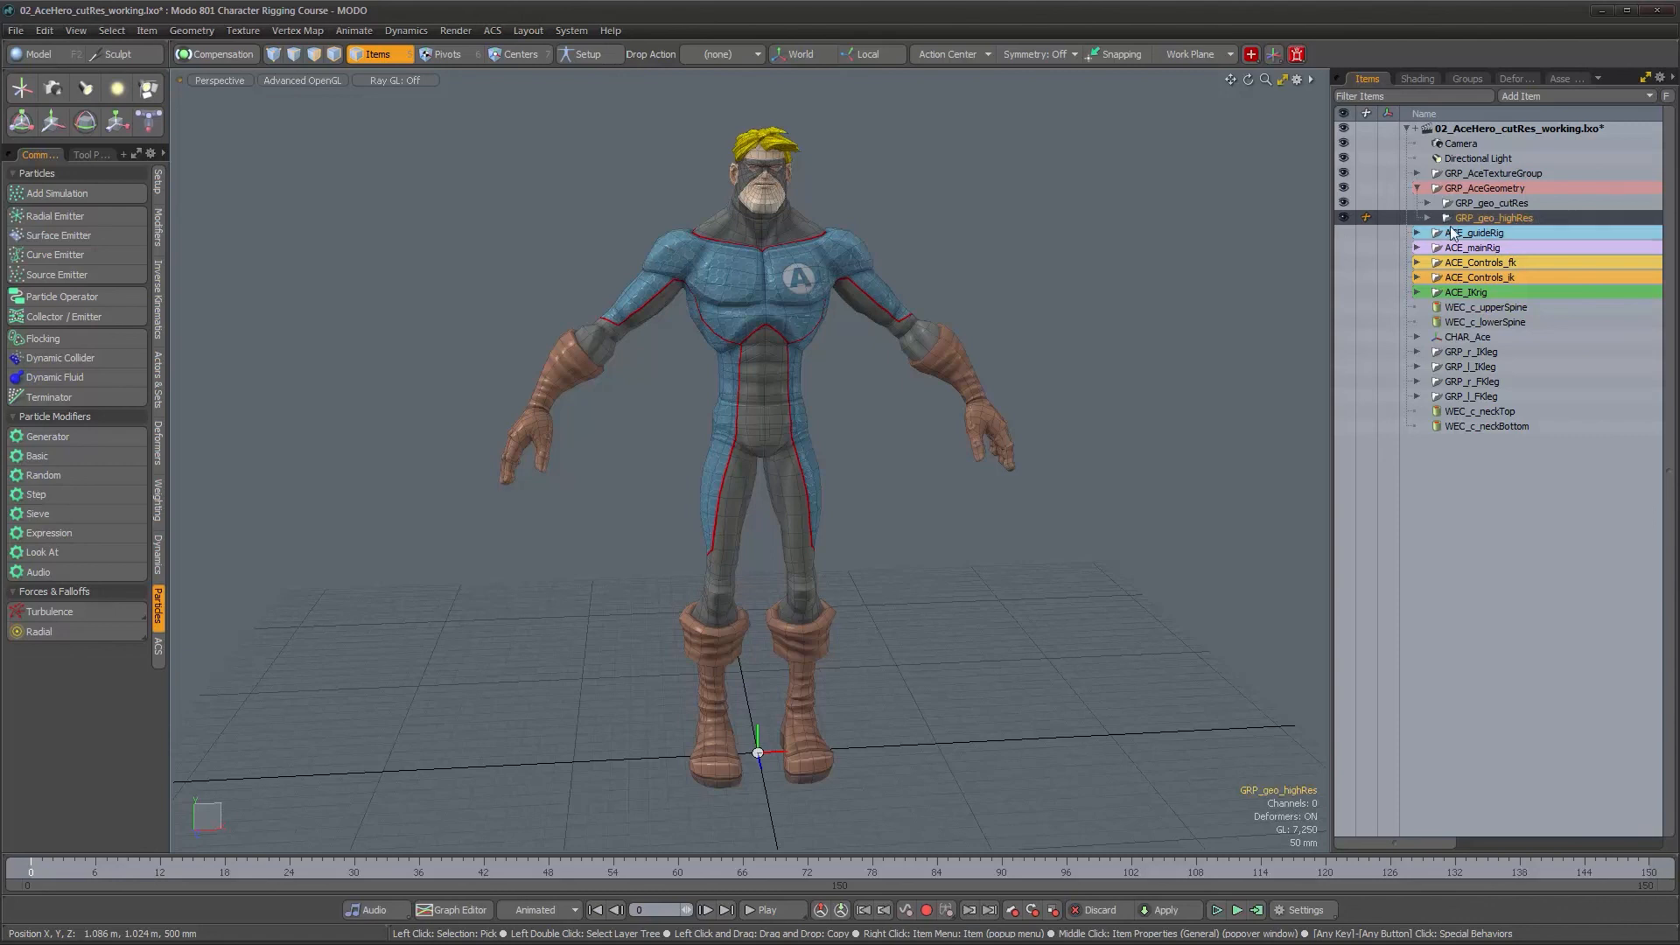
Step: Hide the cutRes group and make every item inside GRP_geo_highRes visible, leaving that group deselected and collapsed
{"action": "left_click", "coordinate": [1427, 218]}
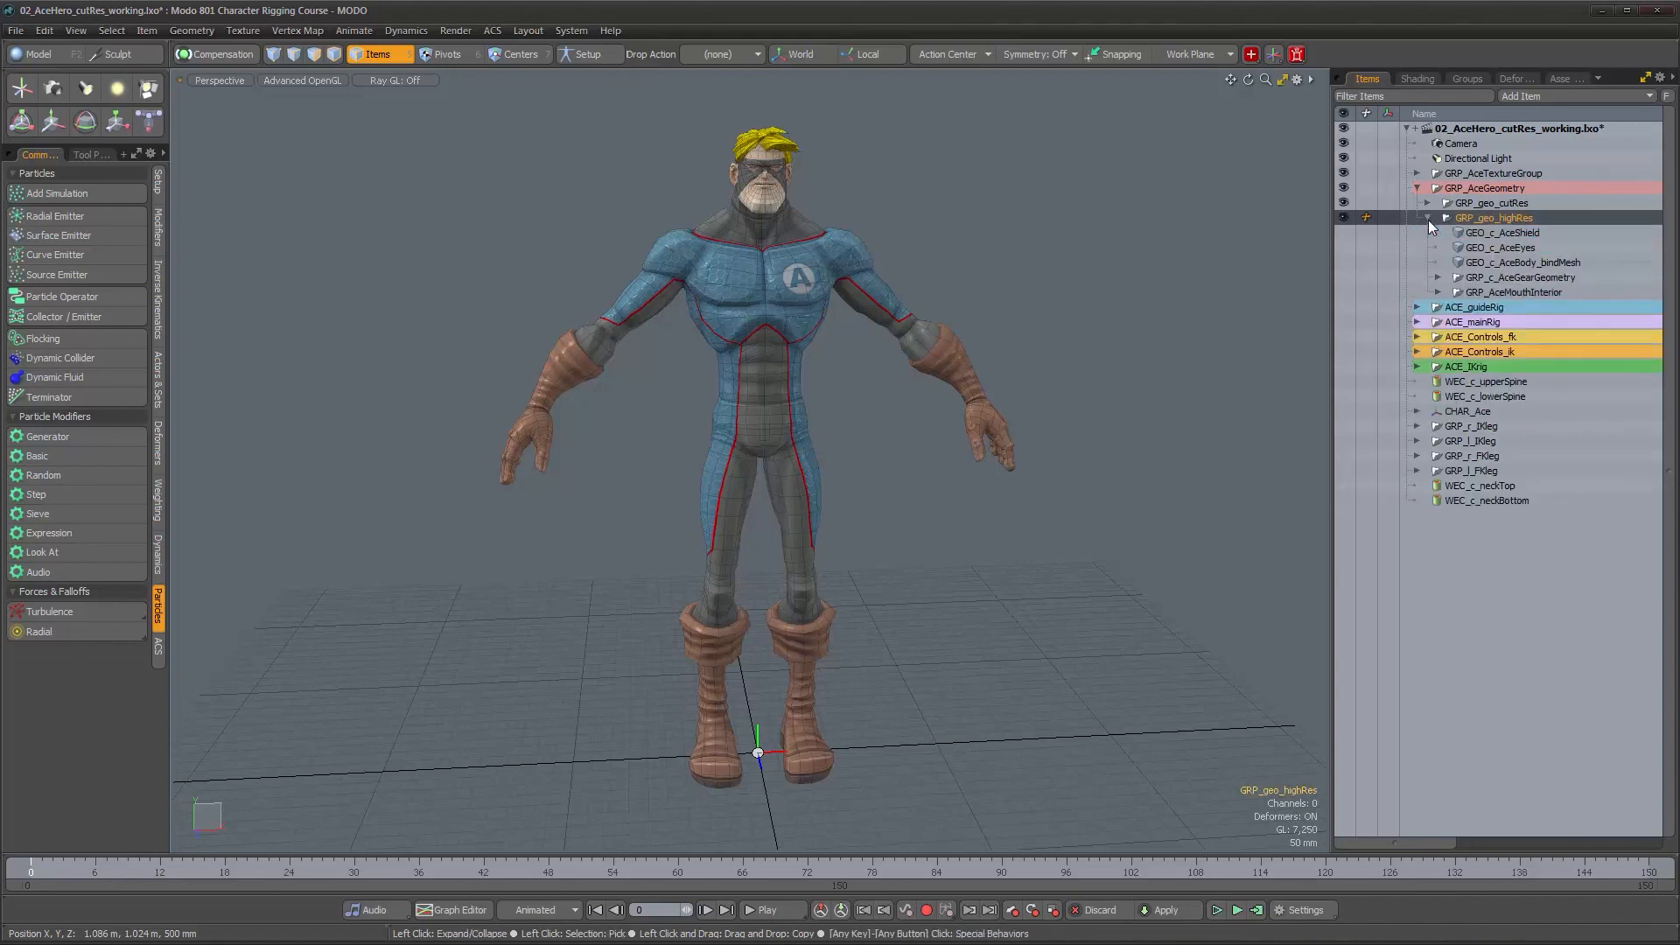
{"action": "left_click", "coordinate": [1344, 218]}
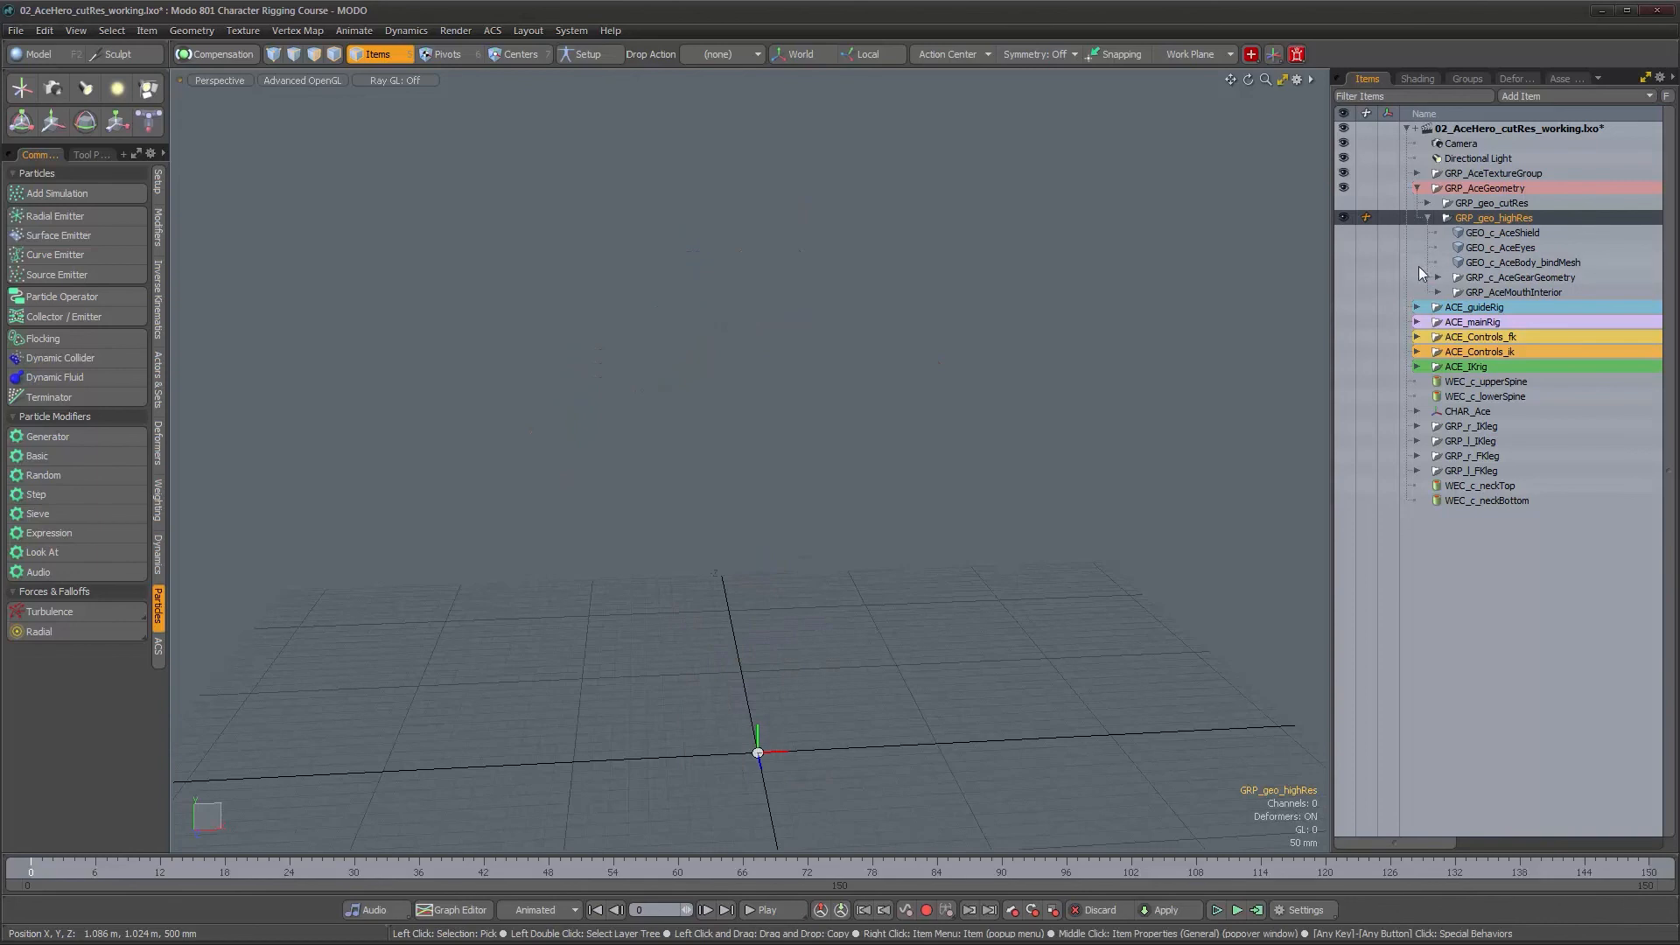
{"action": "left_click_drag", "start_coordinate": [1345, 234], "coordinate": [1345, 290]}
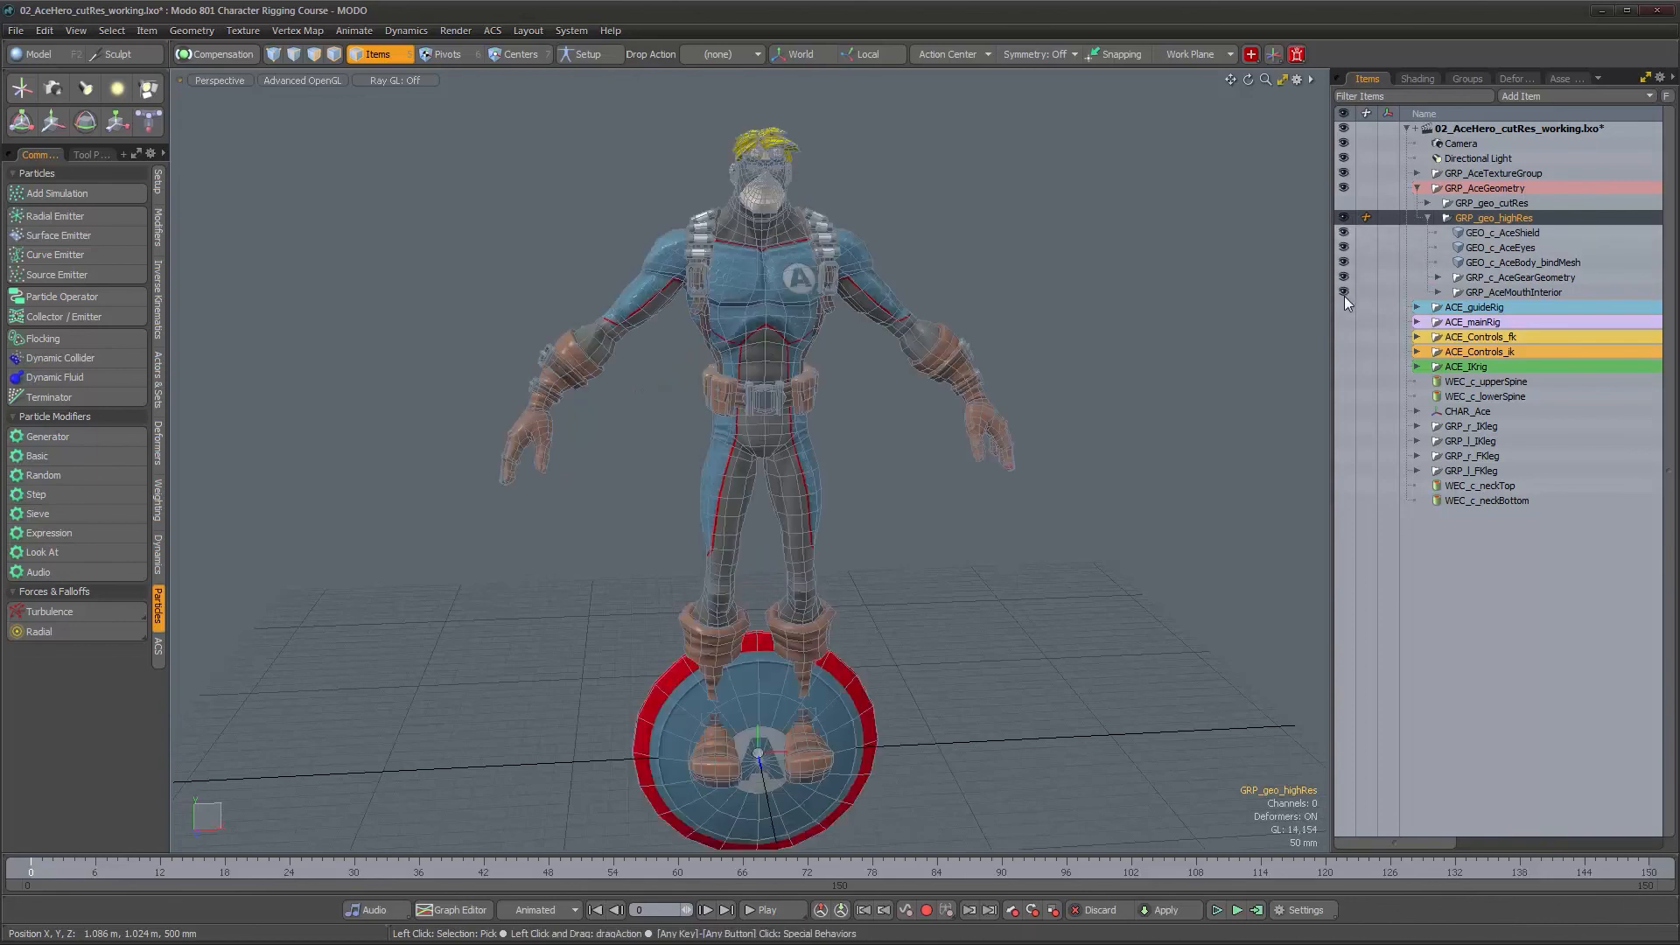
{"action": "left_click_drag", "start_coordinate": [727, 350], "coordinate": [1243, 259], "text": "alt"}
{"action": "left_click", "coordinate": [825, 266]}
{"action": "left_click", "coordinate": [1427, 217]}
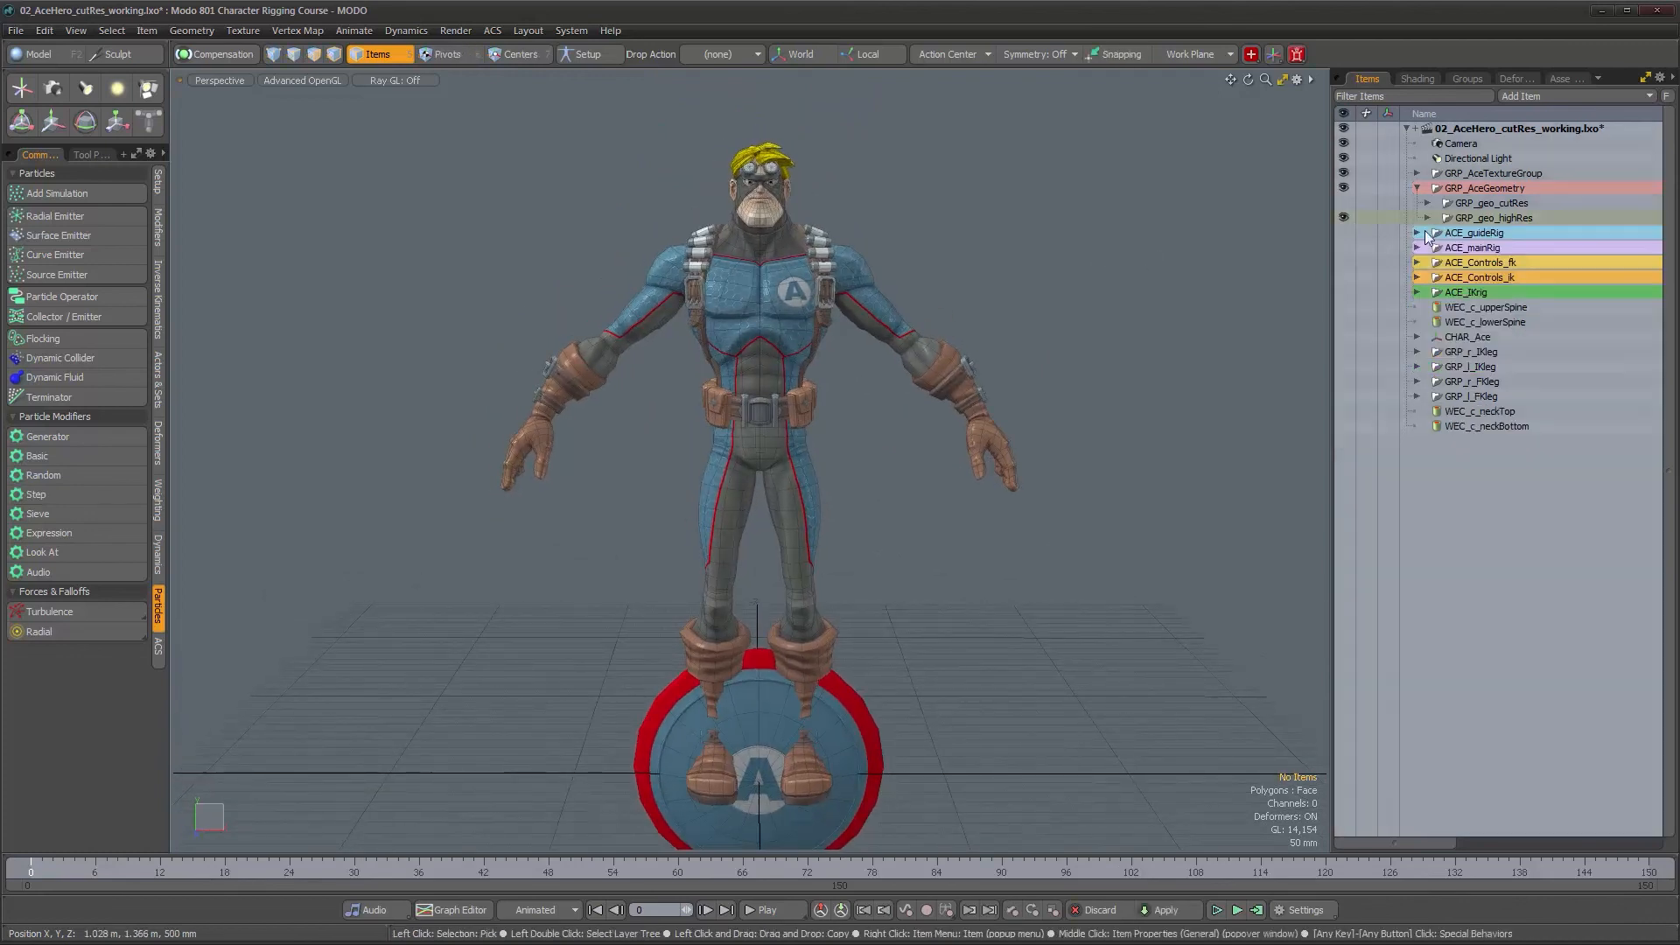
{"action": "key", "text": "alt"}
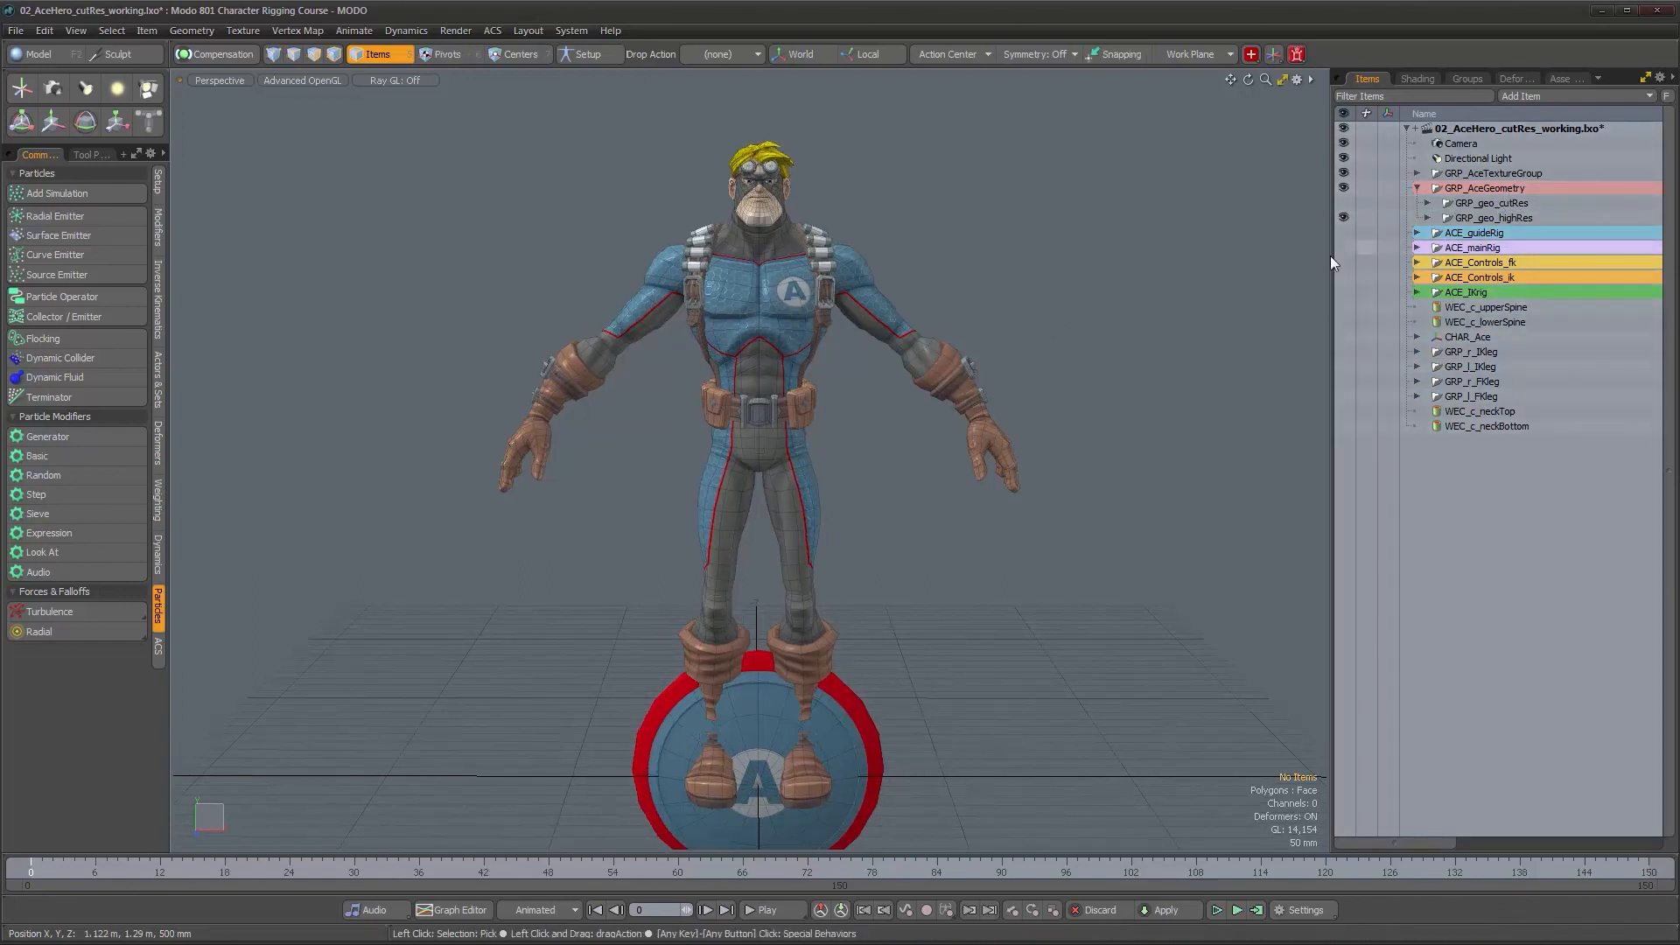
{"action": "left_click_drag", "start_coordinate": [996, 277], "coordinate": [980, 313], "text": "alt"}
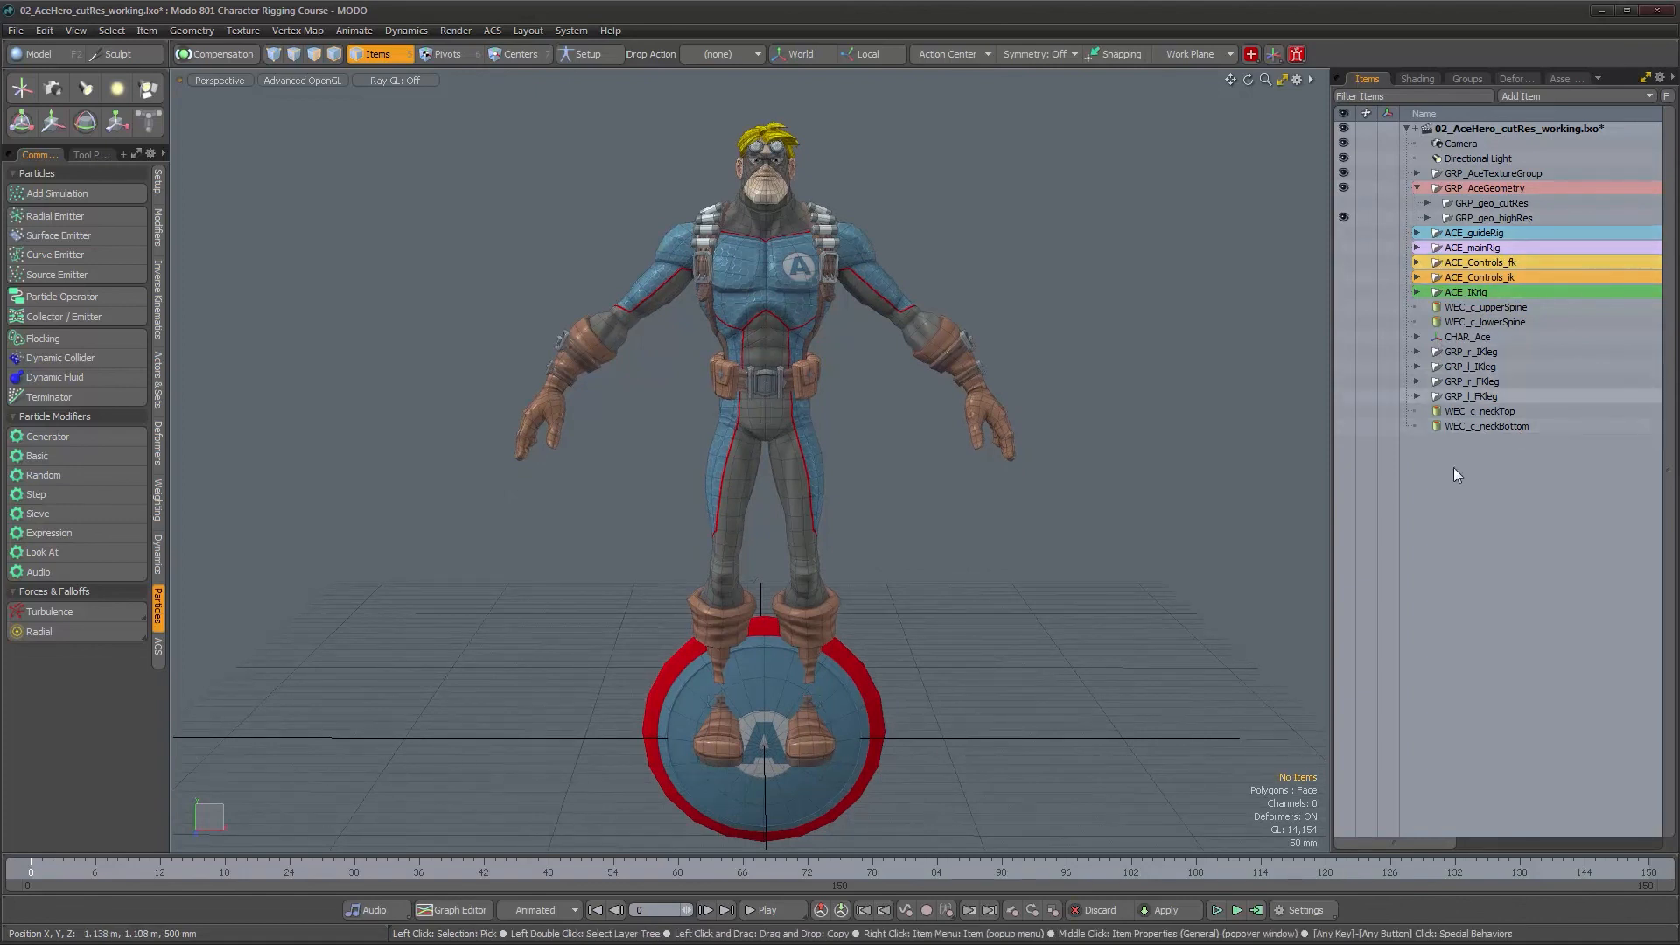
{"action": "mouse_move", "coordinate": [811, 533]}
{"action": "left_mouse_down", "text": "alt"}
{"action": "mouse_move", "coordinate": [862, 537]}
{"action": "mouse_move", "coordinate": [812, 538]}
{"action": "left_mouse_up", "text": "alt"}
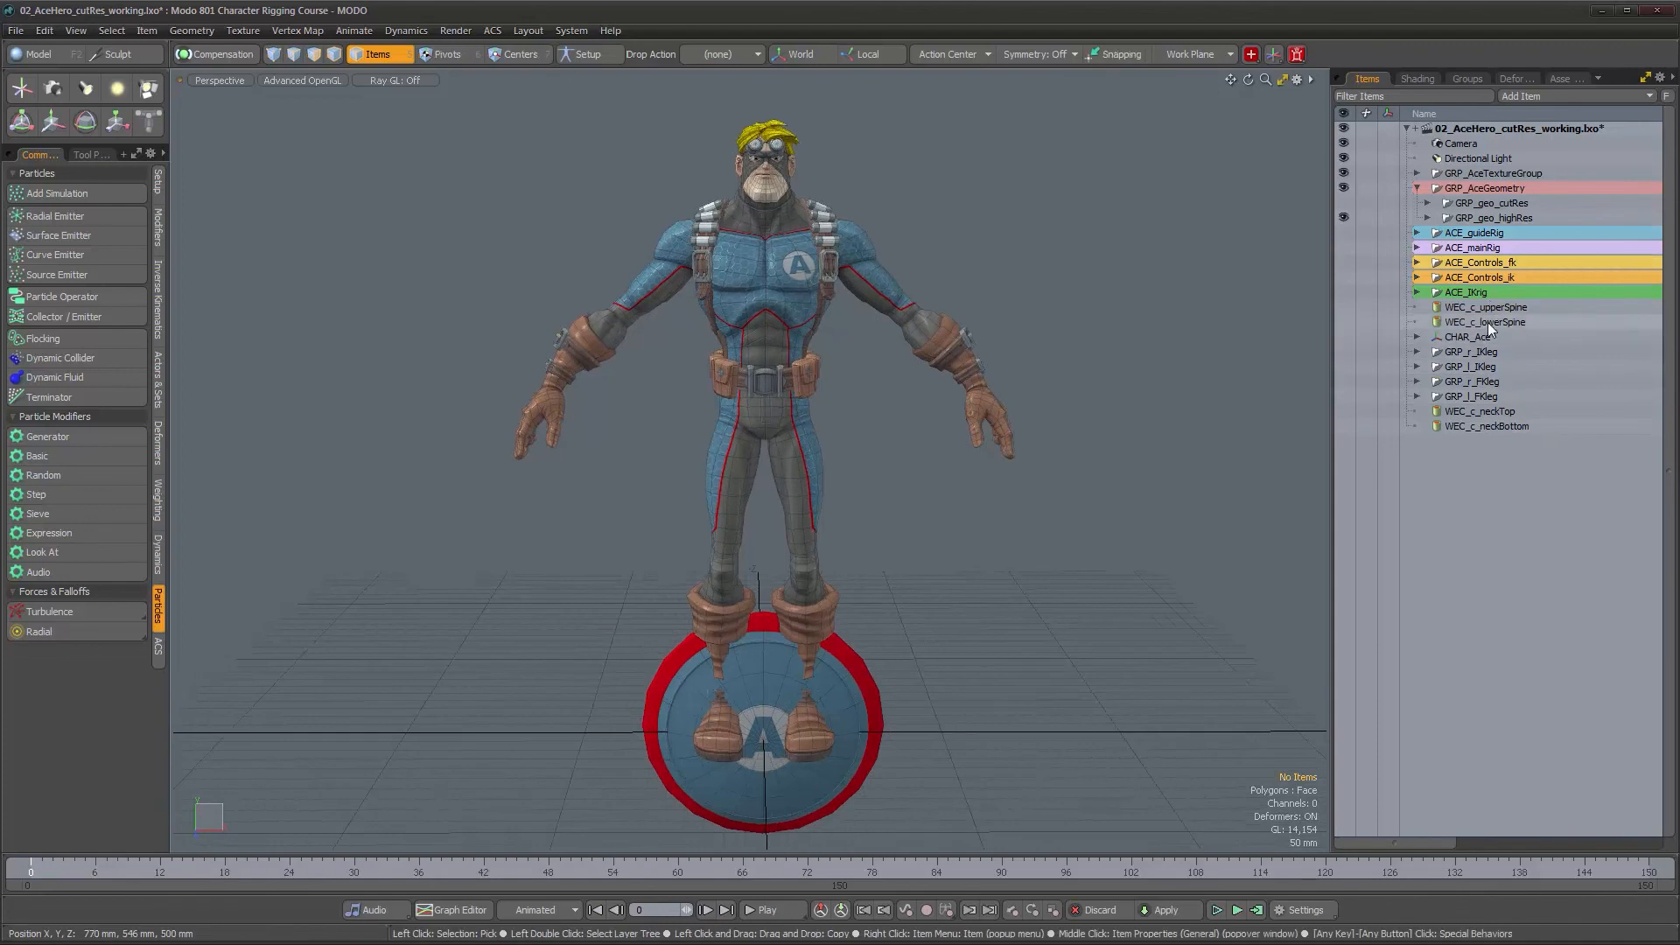